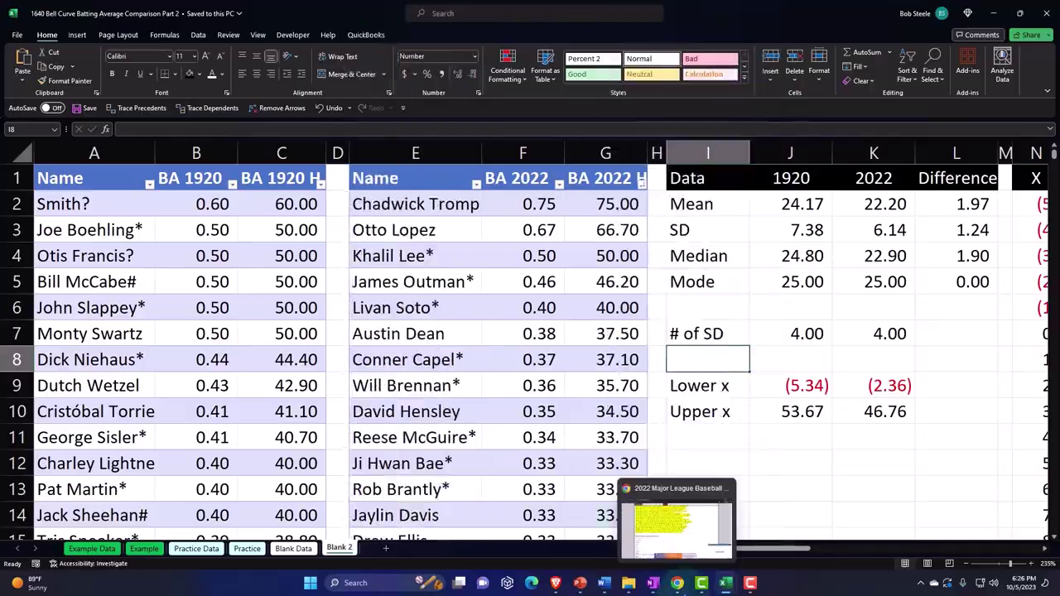
Check the 2022 batting page in the browser, then return to the batting-average workbook
click(677, 583)
scroll(526, 397, up, 14)
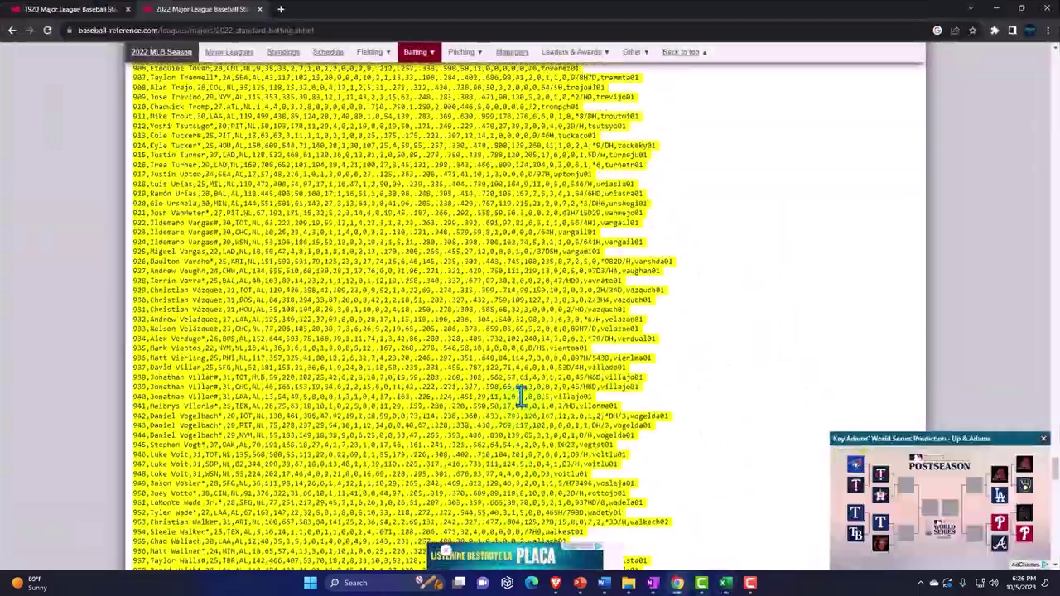
scroll(520, 397, up, 18)
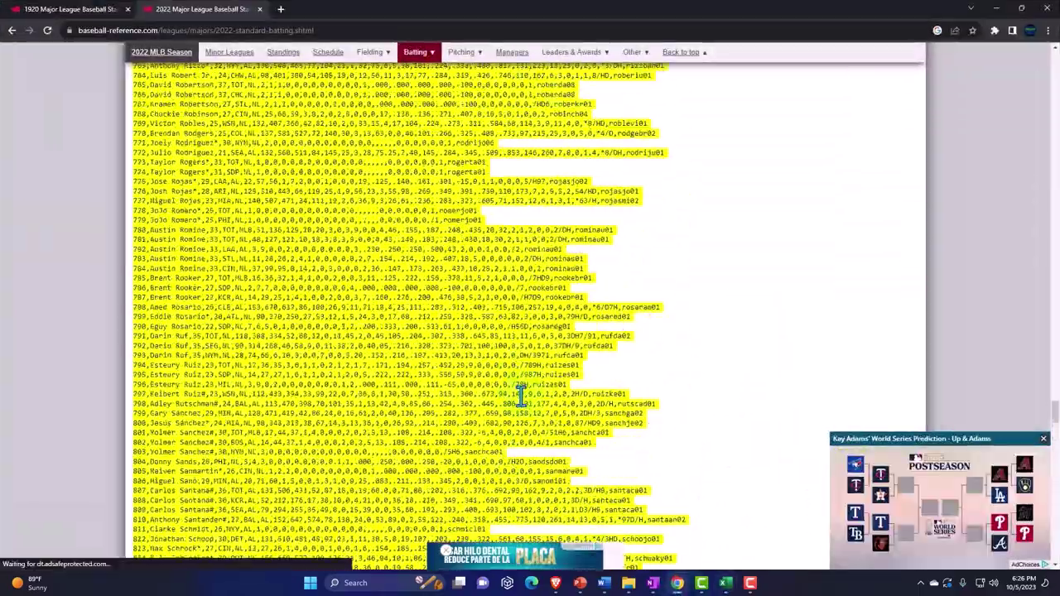
scroll(514, 379, up, 11)
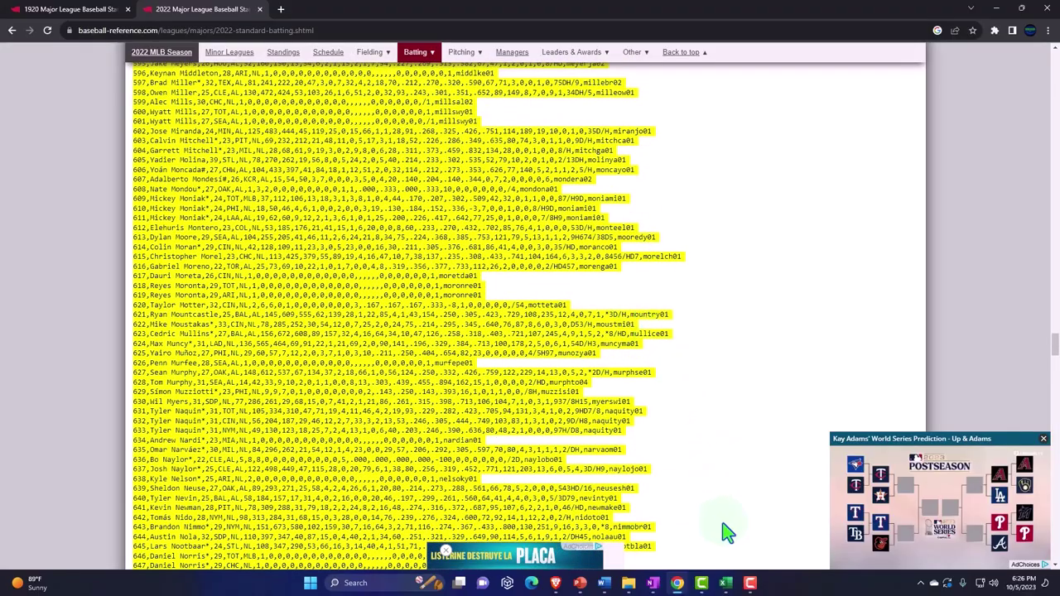
mouse_move(727, 586)
click(752, 539)
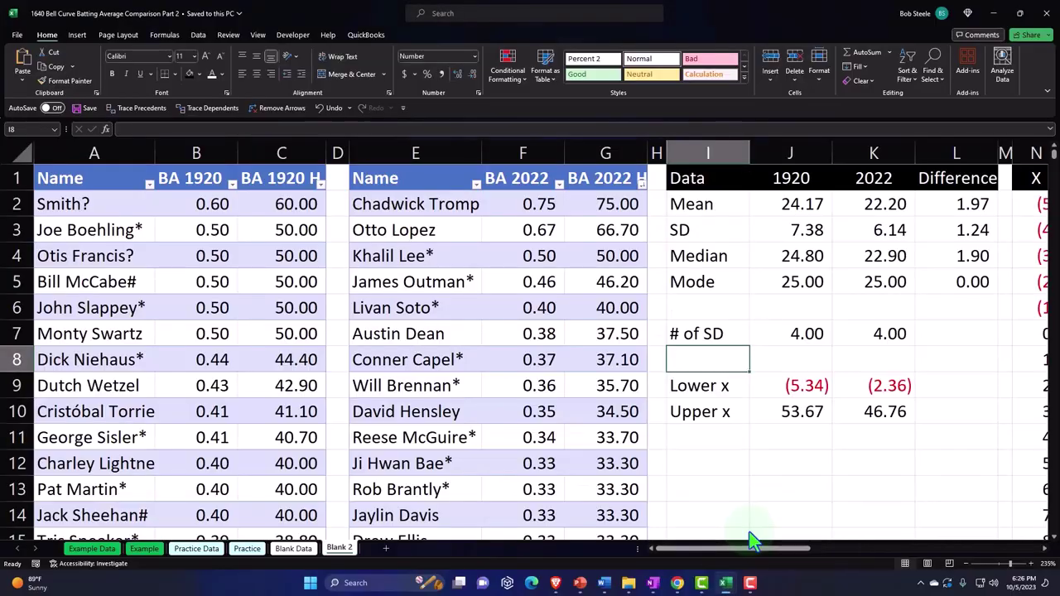
Look over the Blank Data sheet, then go back to the Blank 2 sheet
click(312, 551)
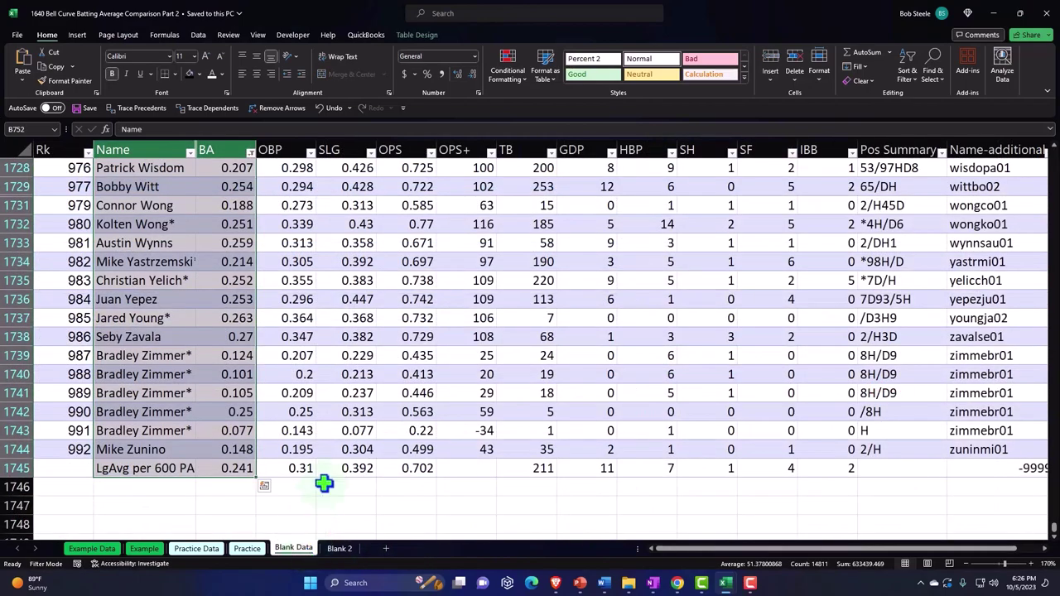
scroll(328, 480, up, 20)
scroll(334, 471, up, 8)
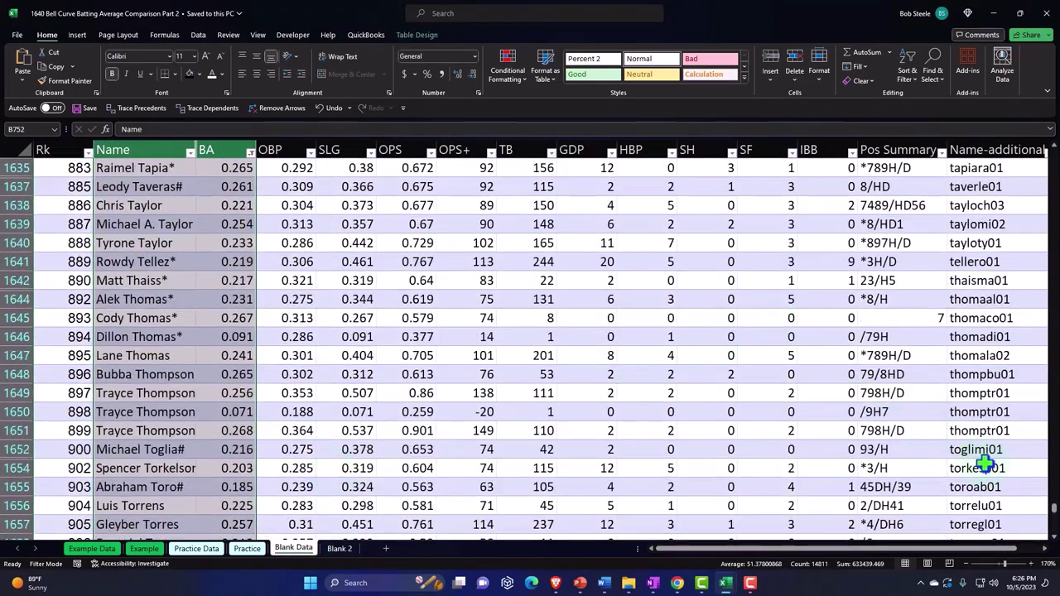
drag(1054, 520, 1045, 116)
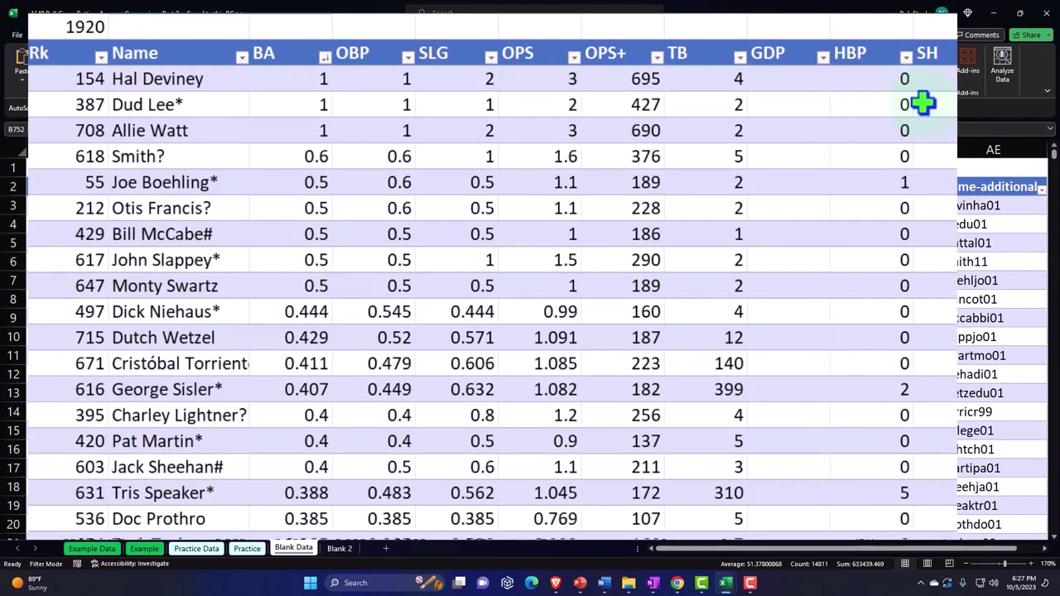
click(341, 550)
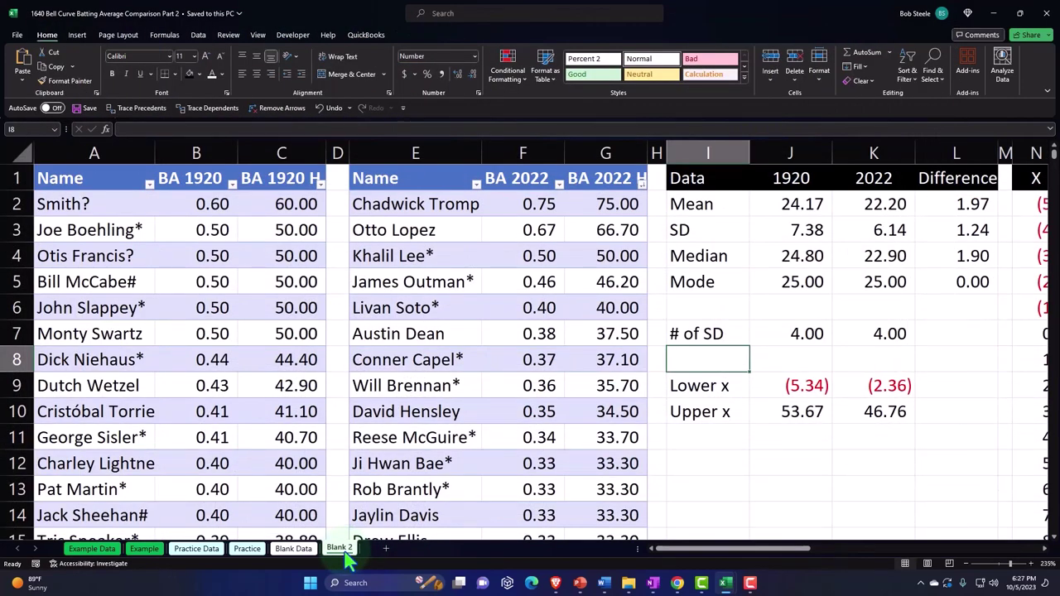
Review the 1920 and 2022 batting values, headers and statistics rows on Blank 2
click(282, 206)
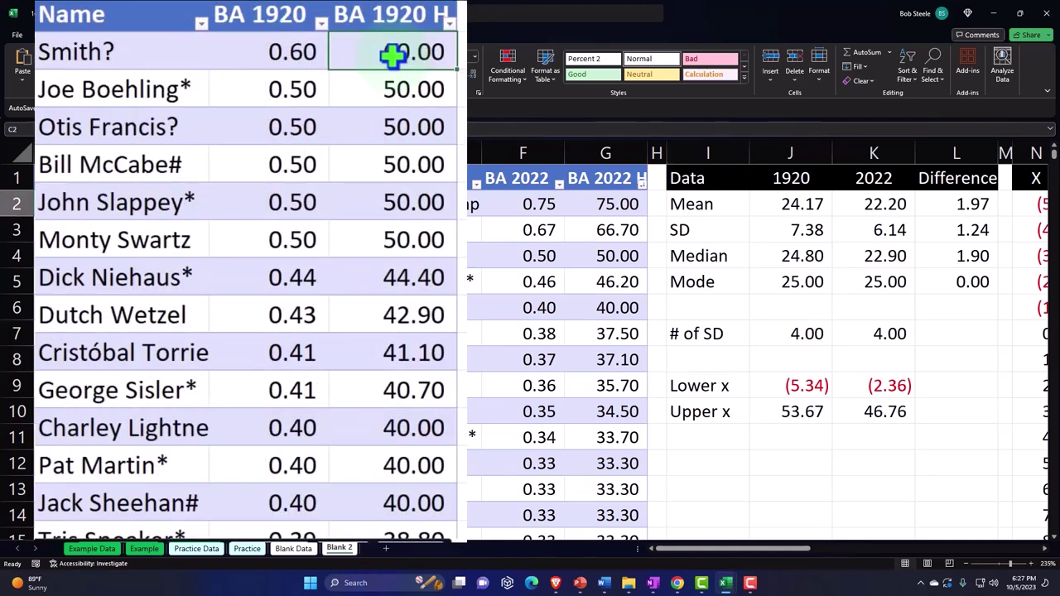
click(281, 64)
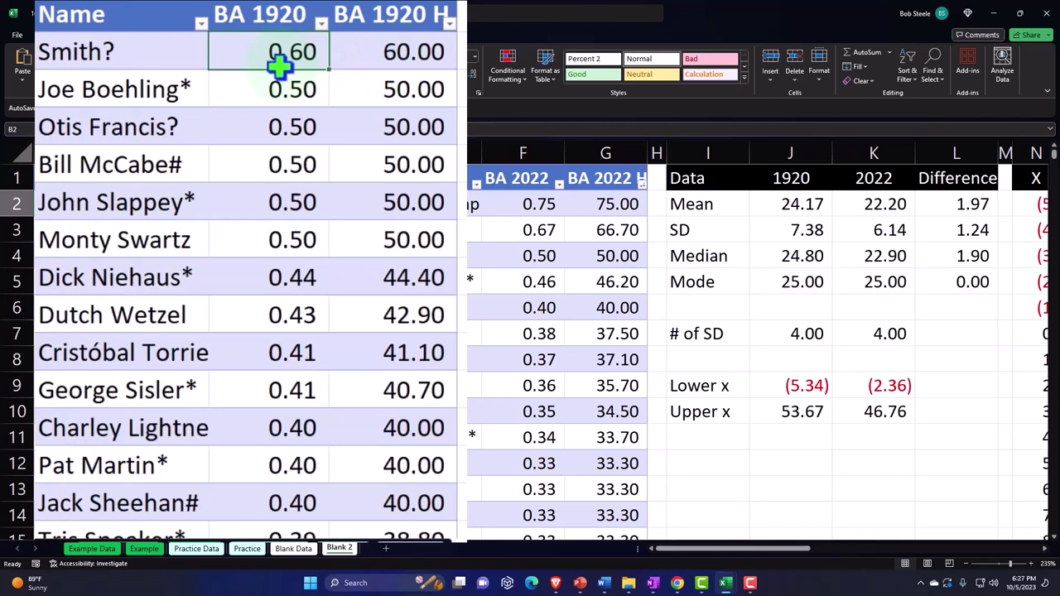
key(Right)
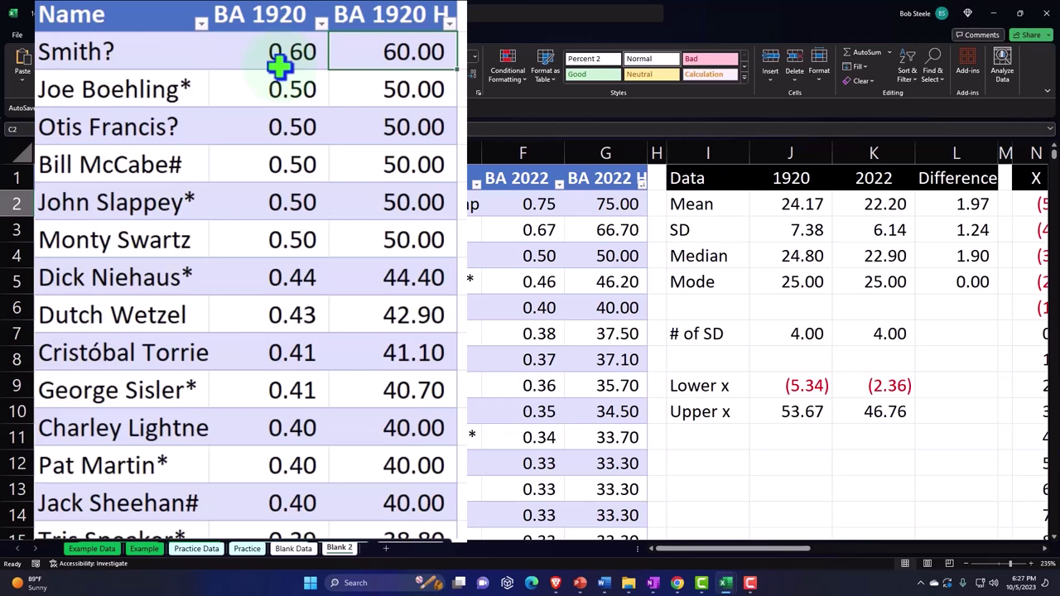
key(Up)
key(Left)
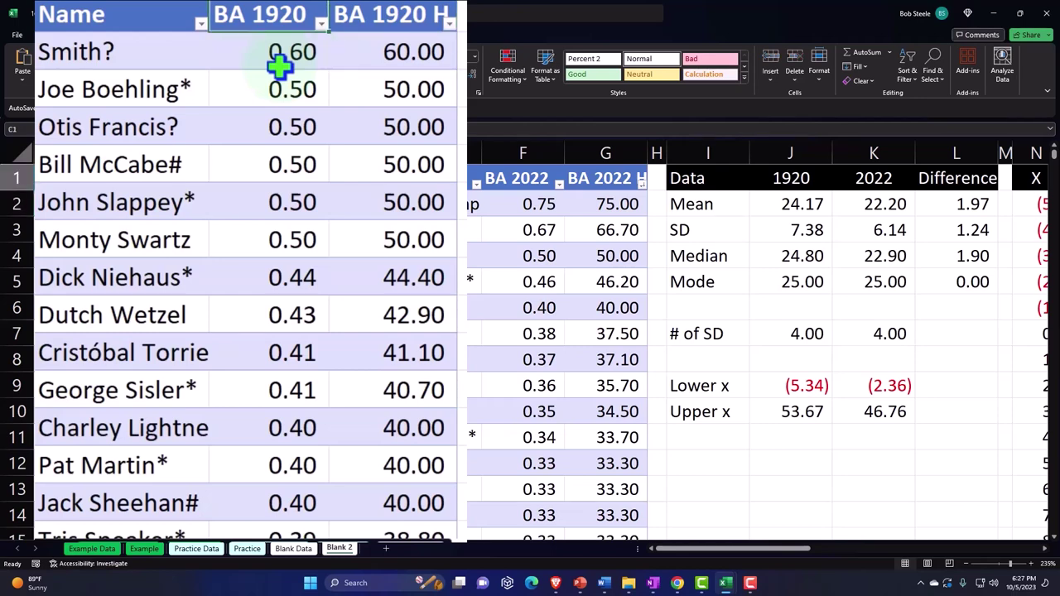
key(Right)
key(Right)
key(Right)
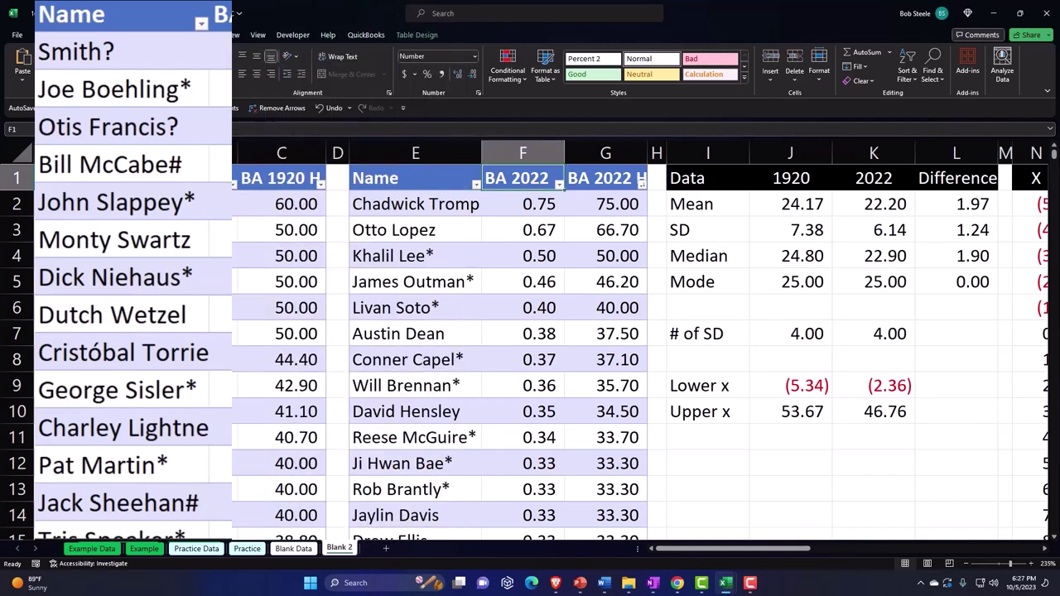
key(Right)
key(Right)
key(Right)
key(Right)
key(Right)
key(Right)
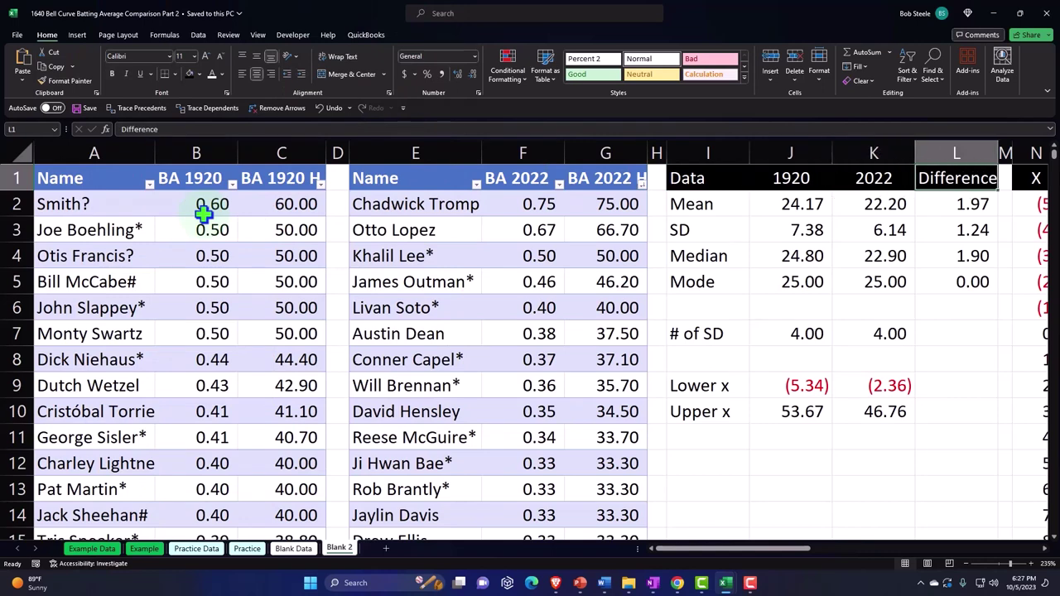
key(Right)
key(Right)
key(Left)
key(Left)
key(Left)
key(Left)
key(Left)
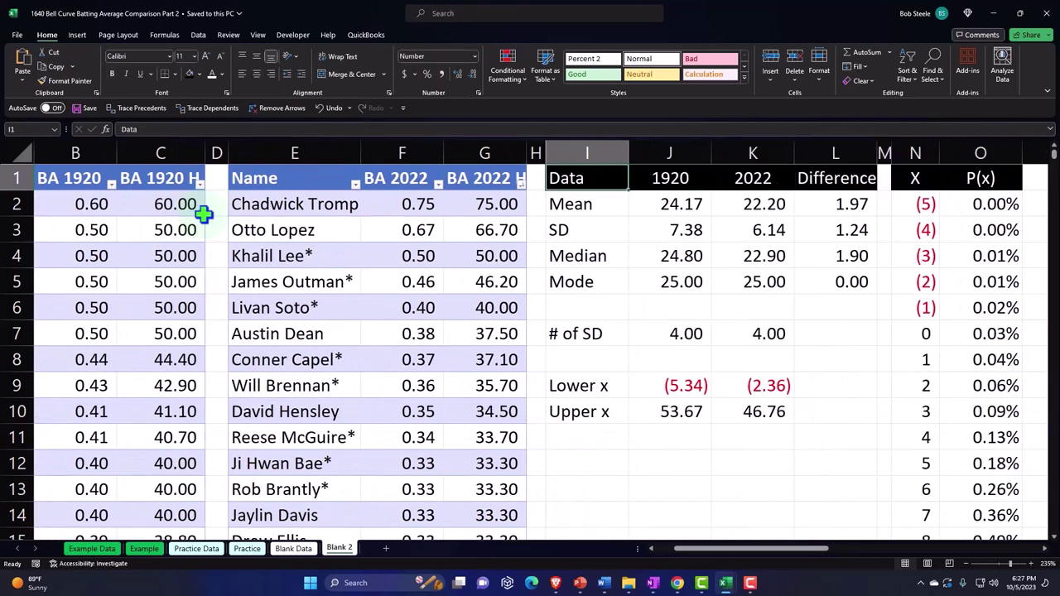
key(Down)
key(Down)
key(Down)
key(Down)
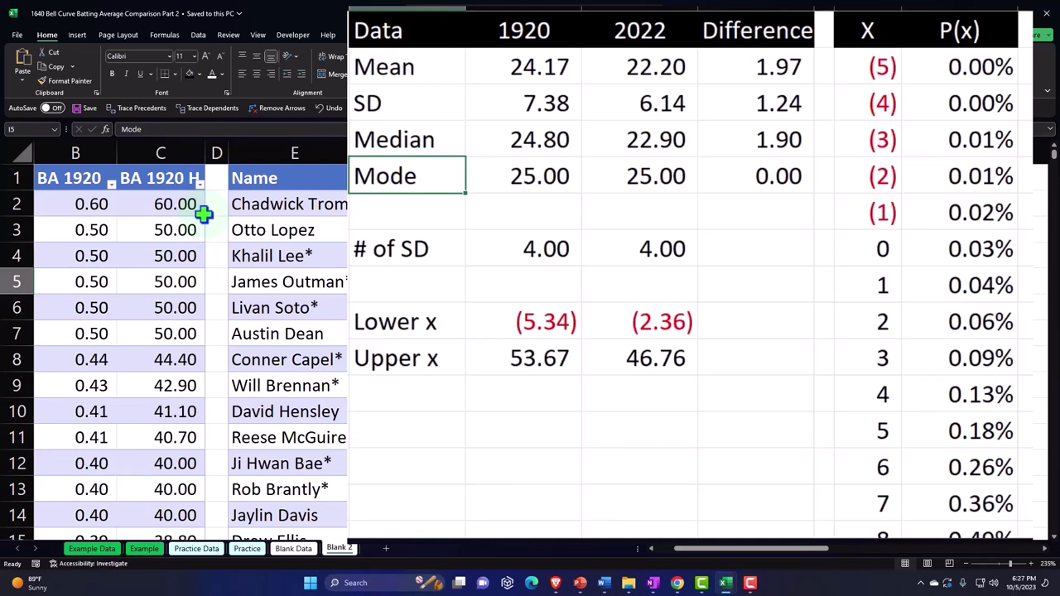
key(Right)
key(Right)
key(Right)
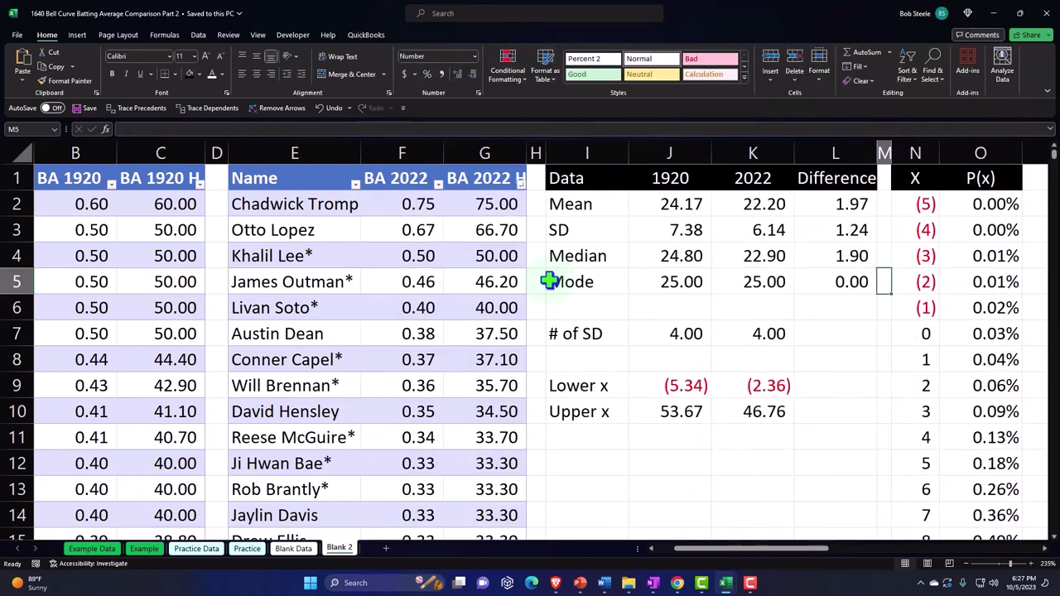
key(Right)
key(Right)
key(Right)
key(Right)
key(Right)
key(Right)
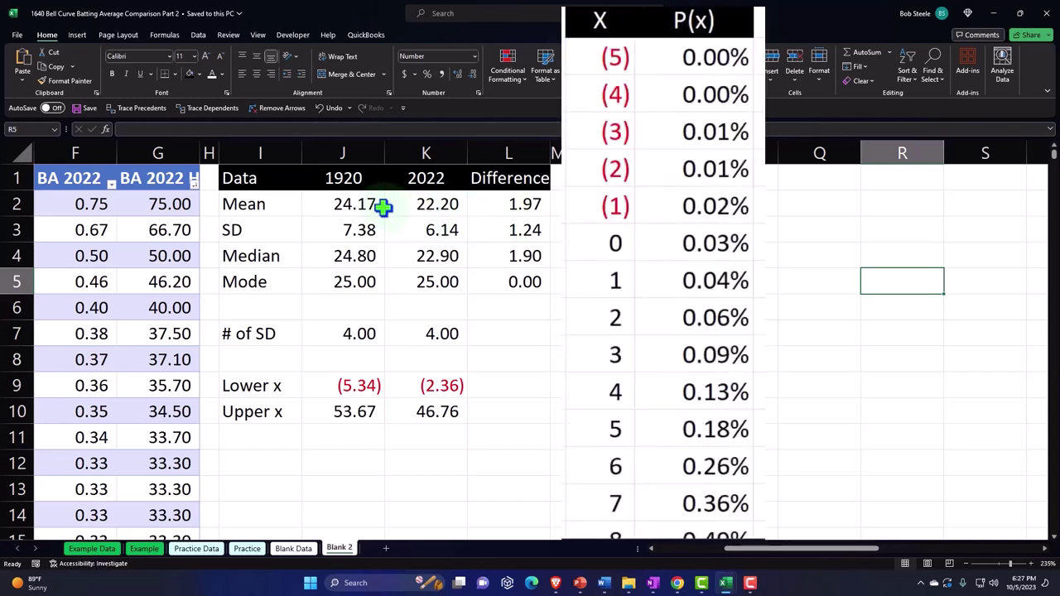
Inspect the first X value, the NORM.DIST formula in O2, and the 2022 values
click(582, 65)
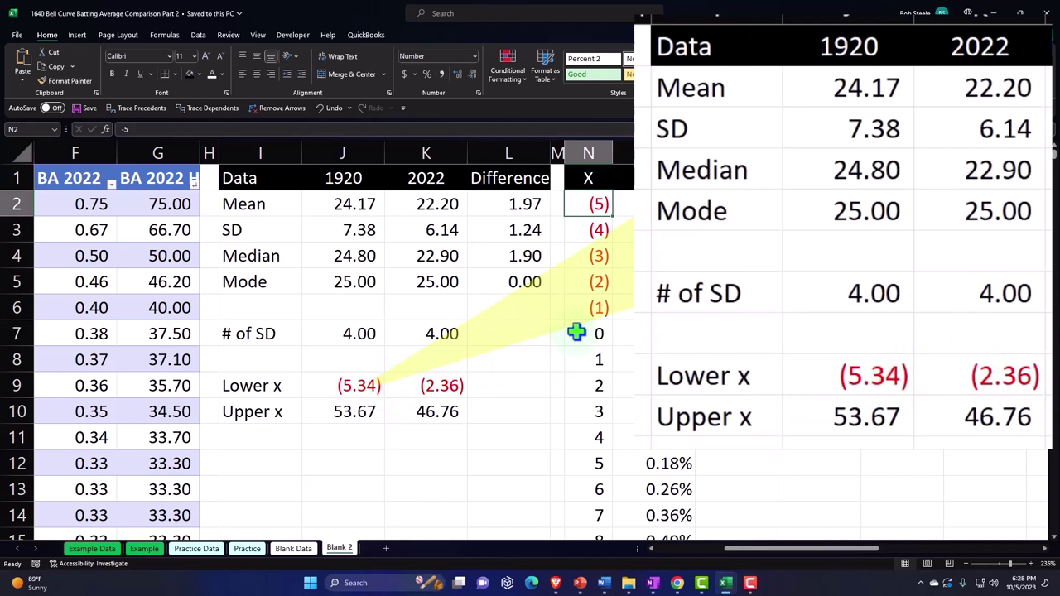
click(669, 208)
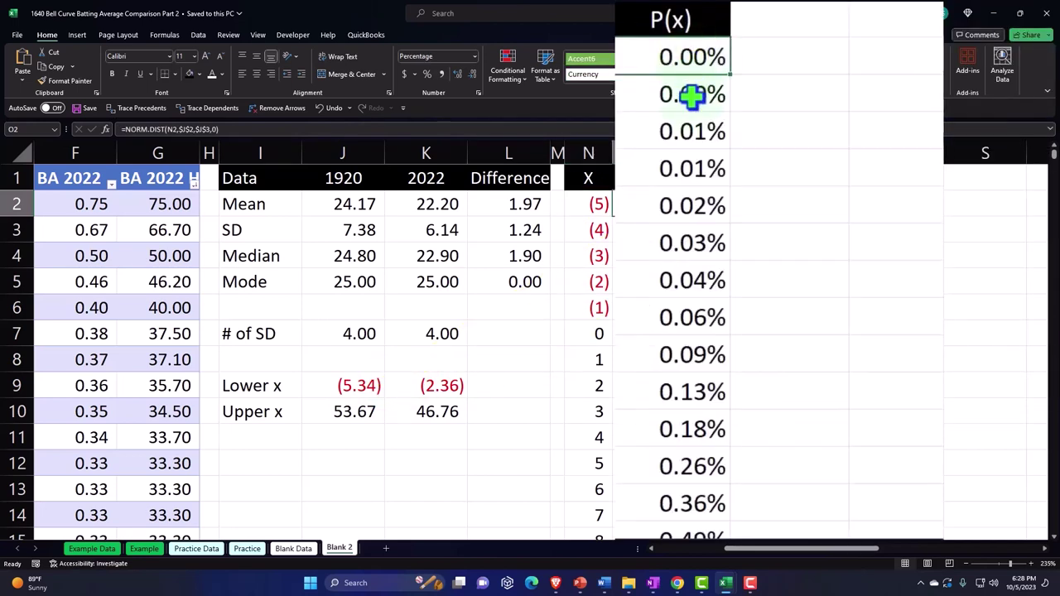
double_click(702, 54)
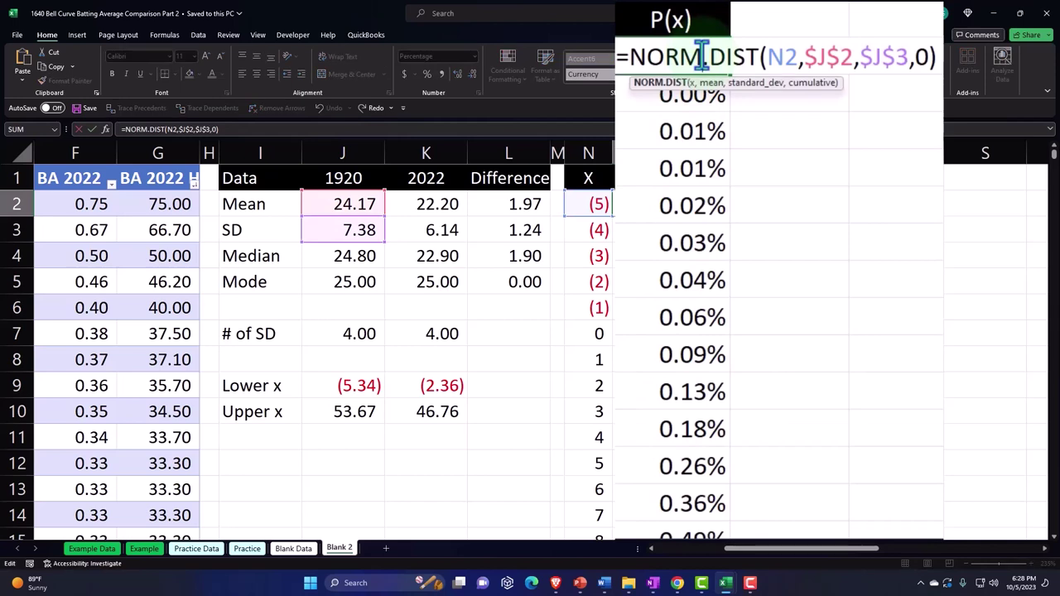
key(Return)
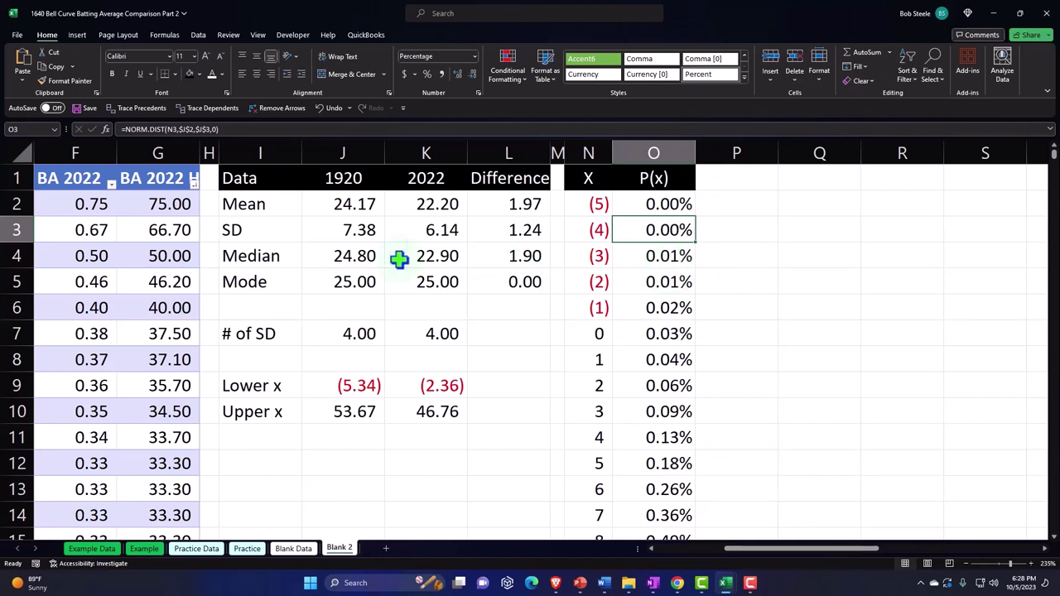
click(74, 207)
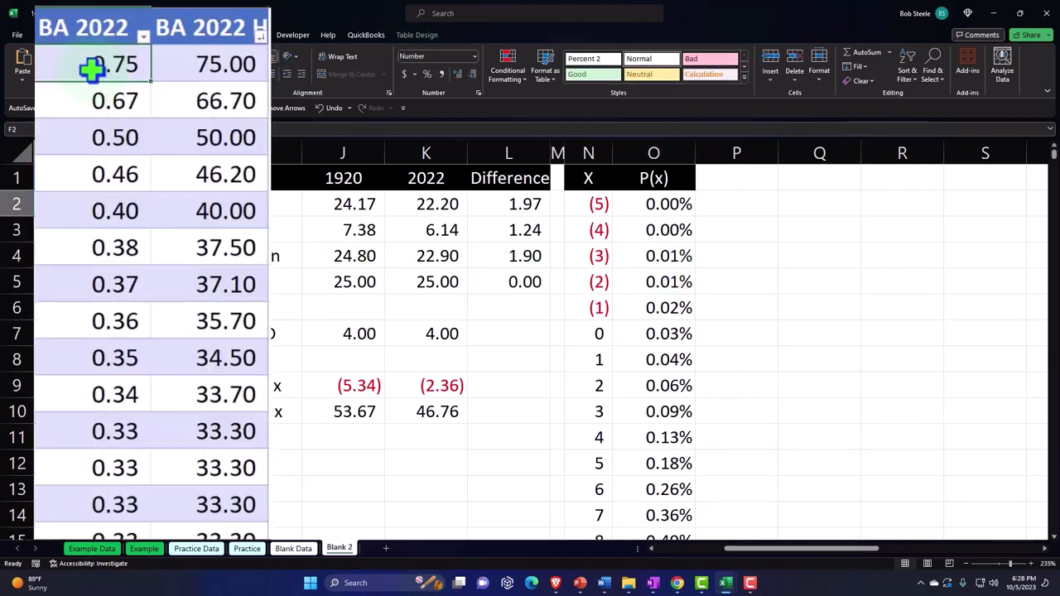
click(183, 64)
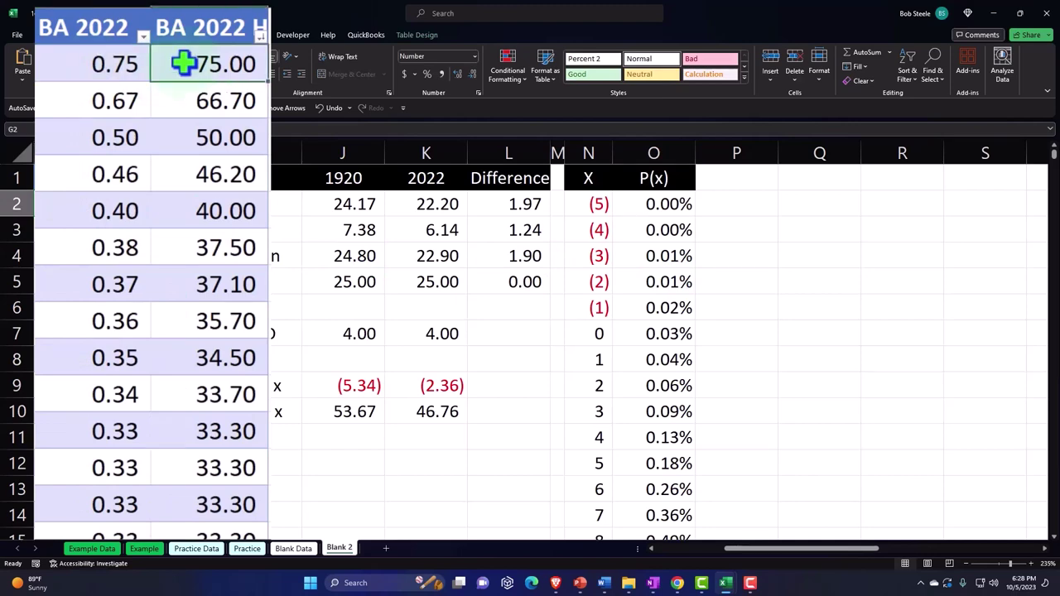
Add a 'z' header in P1 with black fill, white centred text, and a narrower column
click(733, 177)
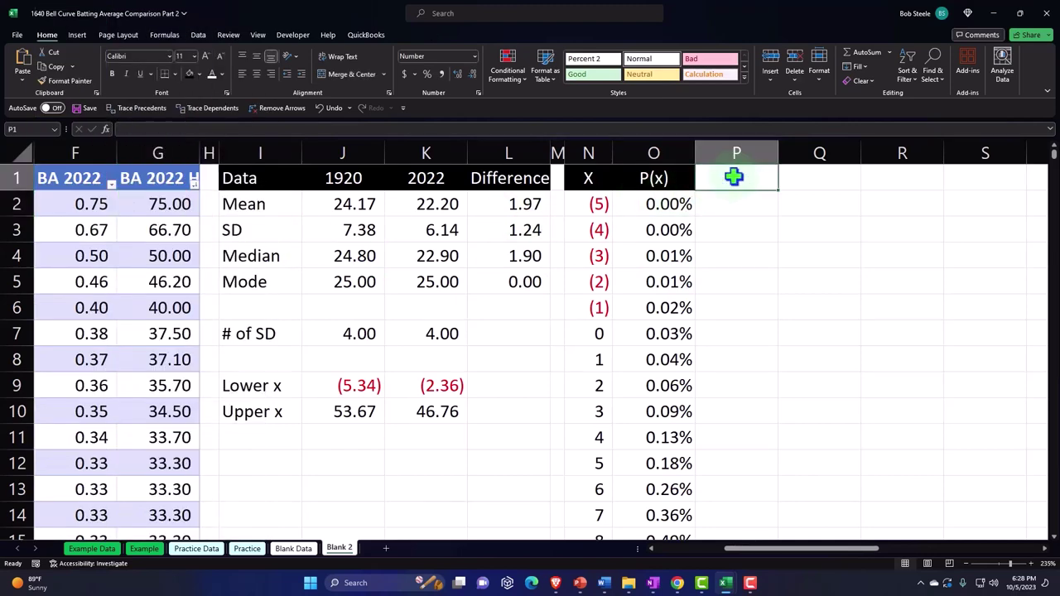
text(z)
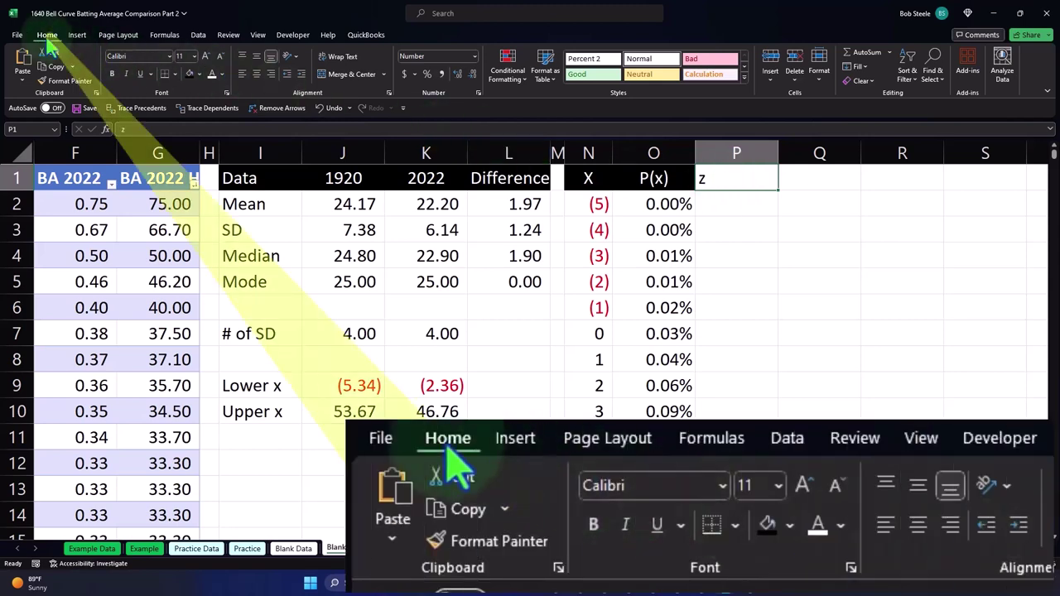
click(189, 73)
click(213, 74)
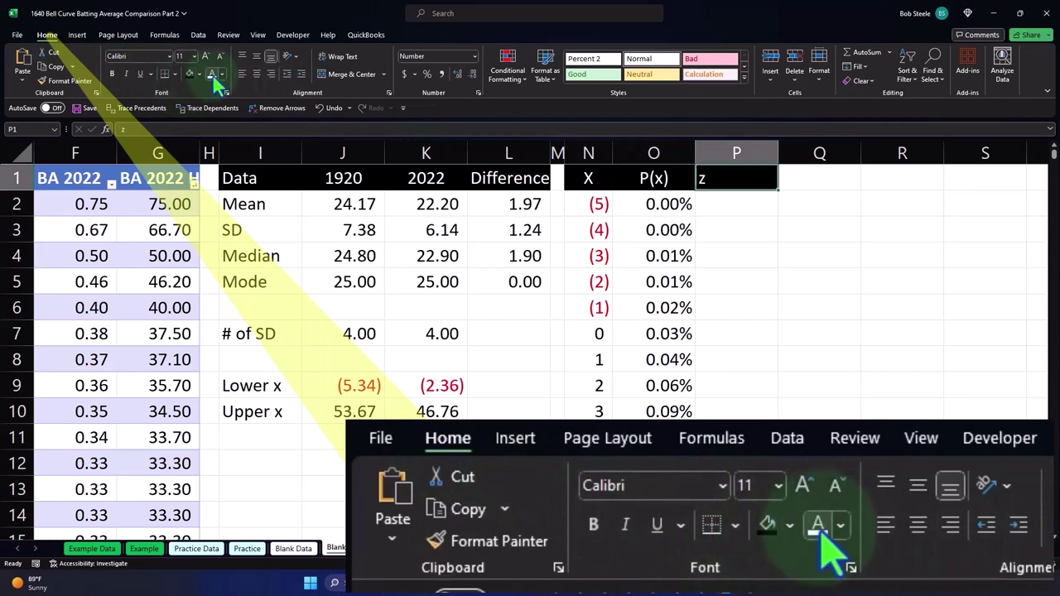
click(256, 73)
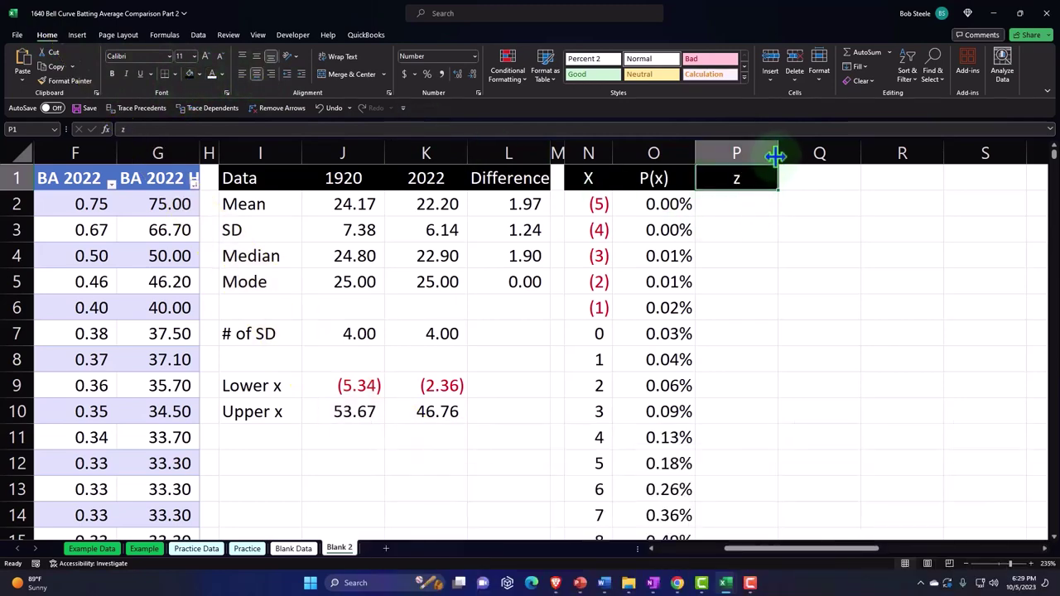
drag(777, 153, 762, 155)
click(734, 202)
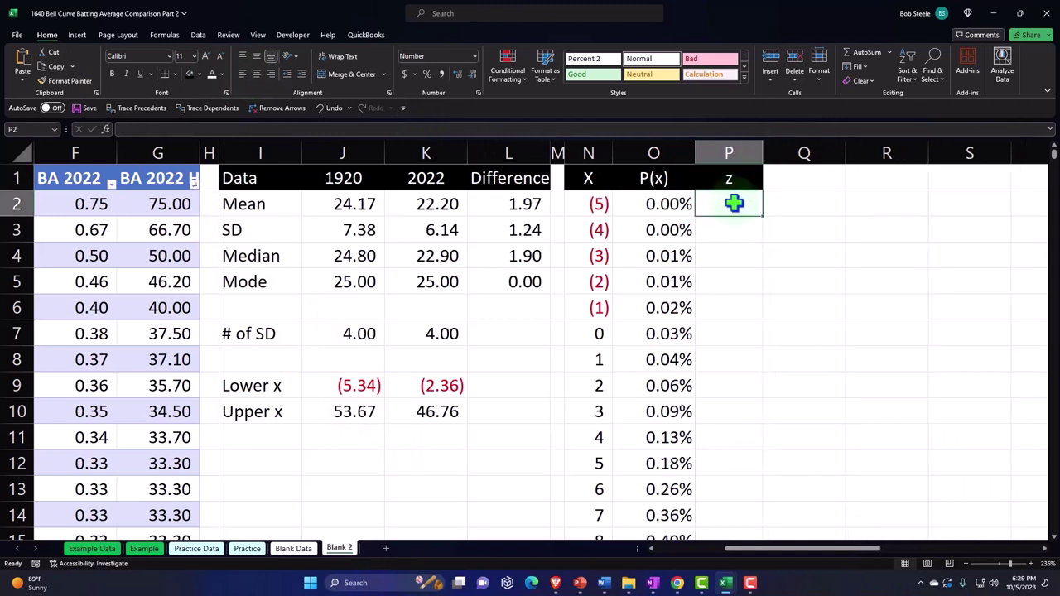
Enter the z-score formula =(N2-J2)/J3 in P2
text(=()
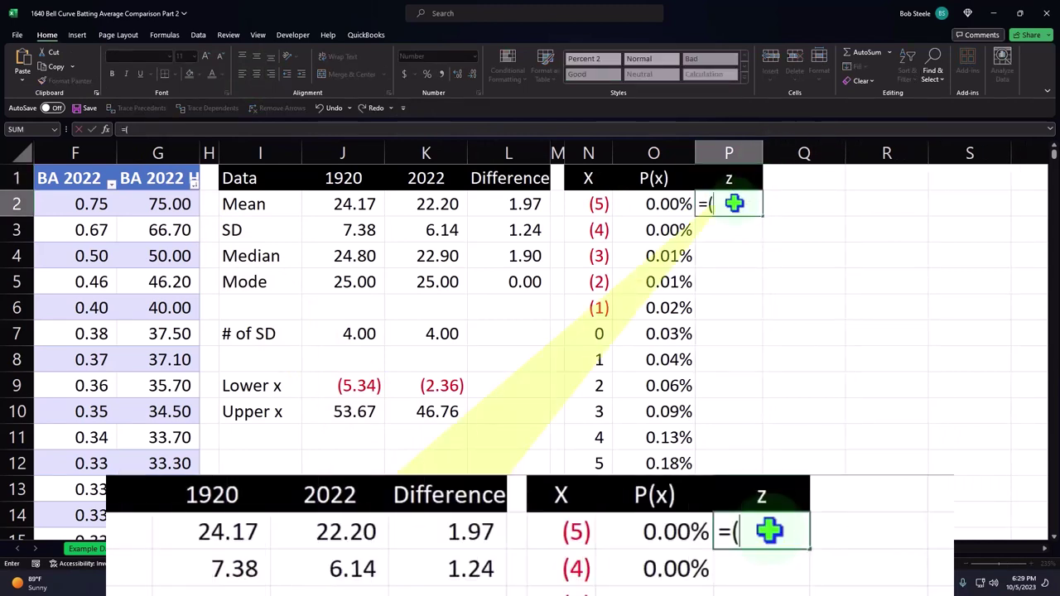
key(Left)
key(Left)
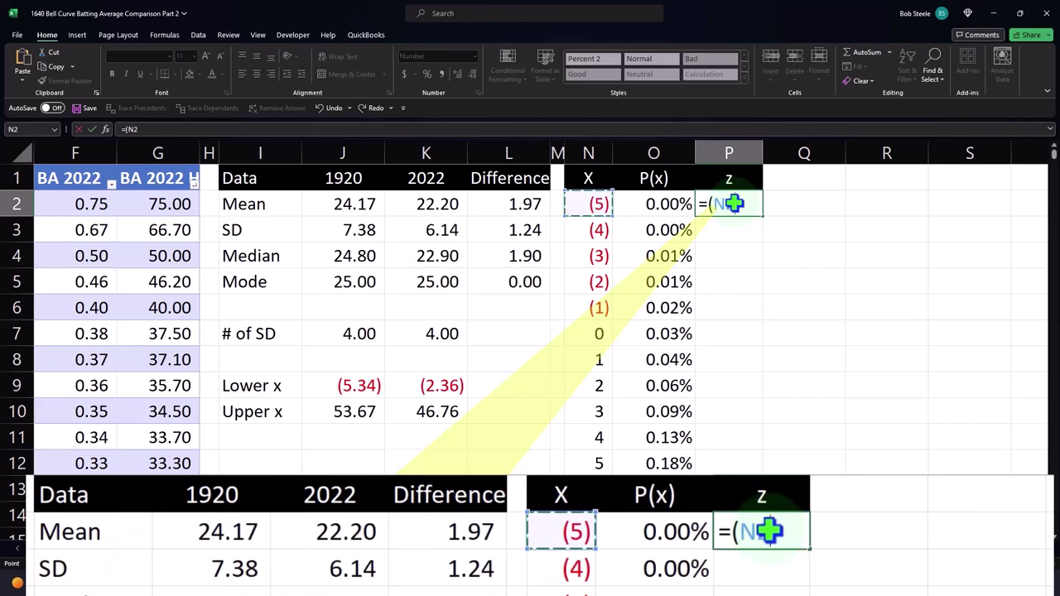
text(-)
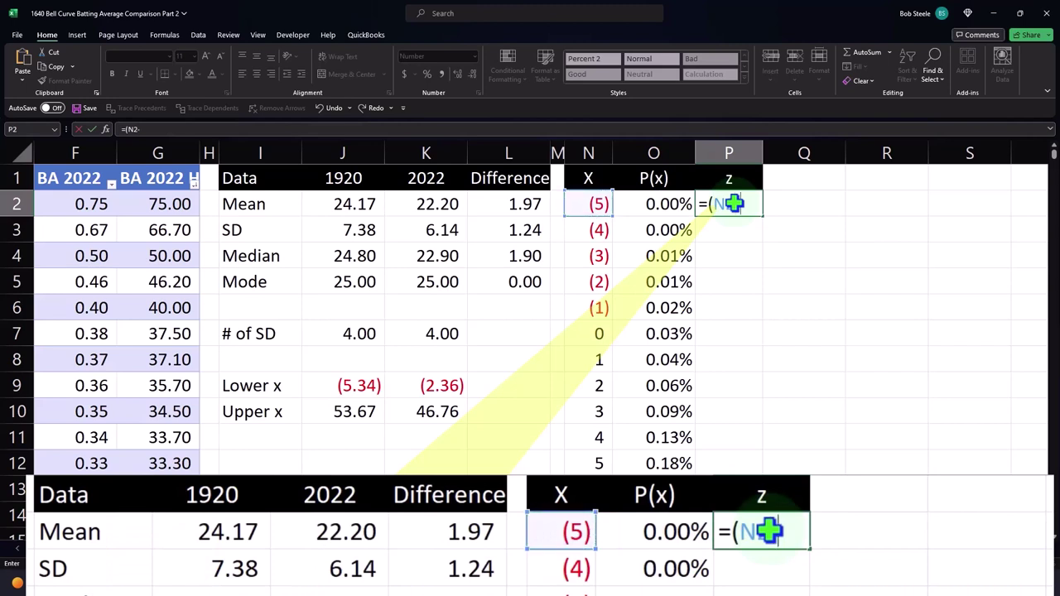
key(Left)
key(Left)
key(Left)
key(Left)
key(Left)
key(Left)
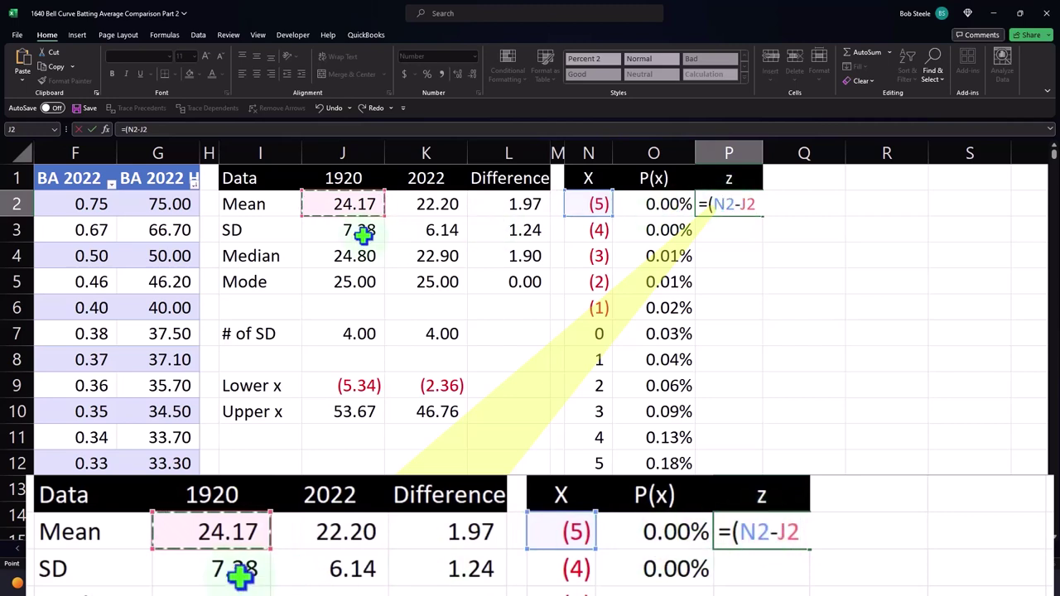
text()/)
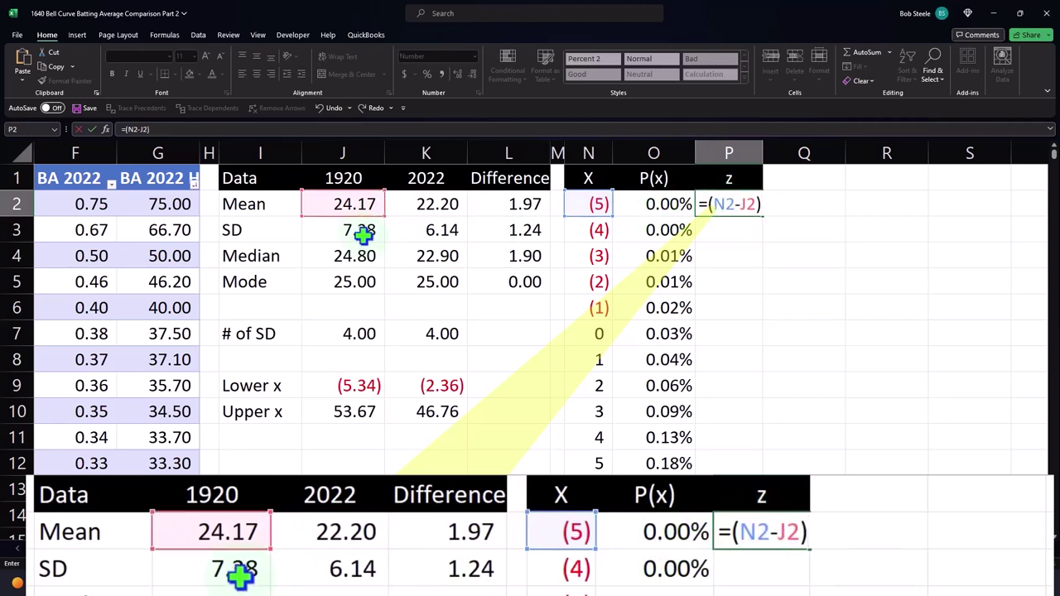
key(Left)
key(Left)
key(Left)
key(Left)
key(Left)
key(Left)
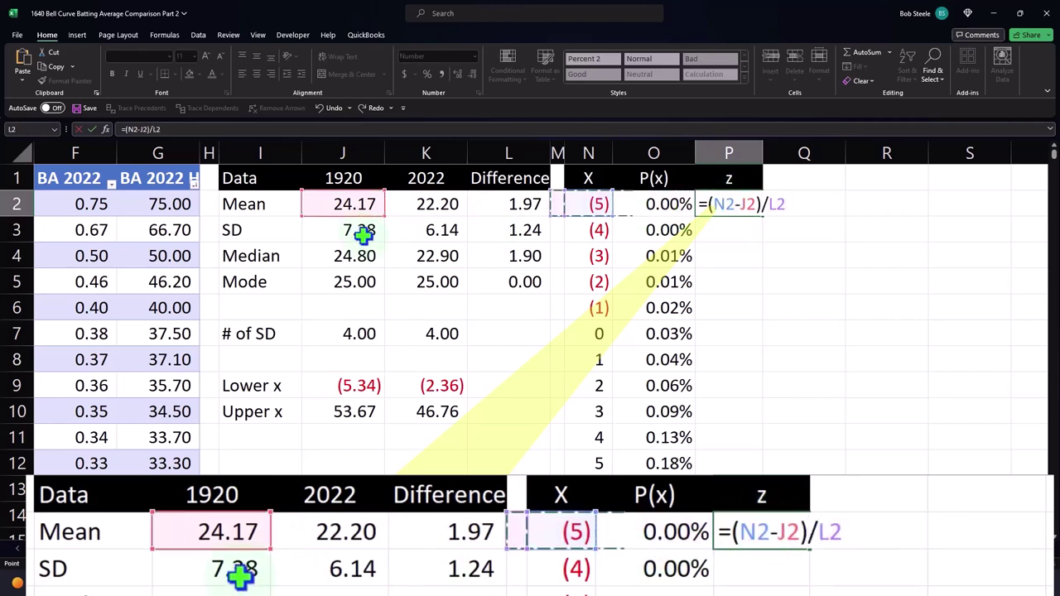
click(362, 235)
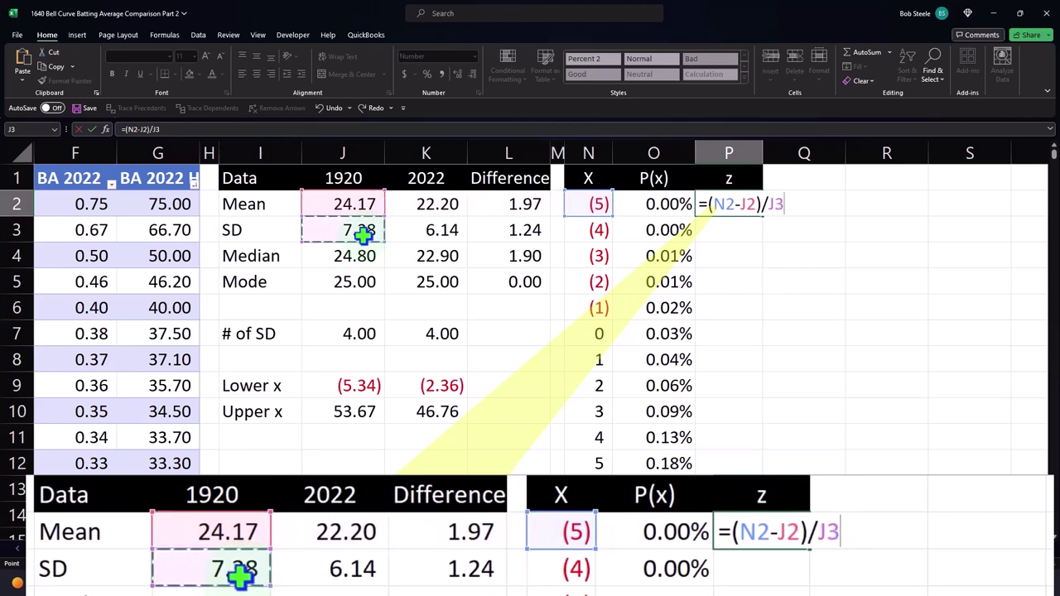
key(Return)
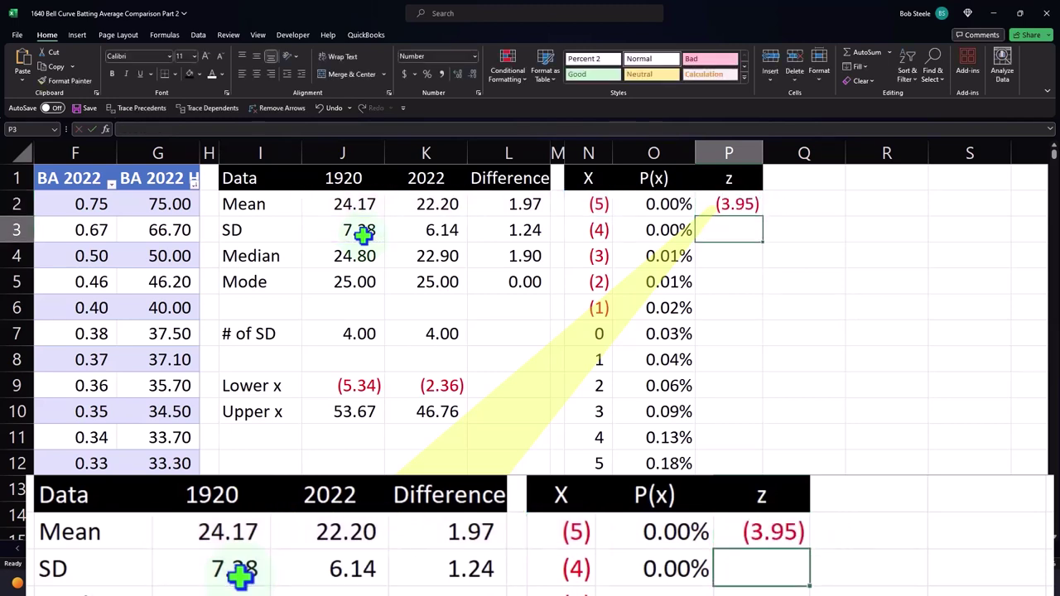
Make the mean and SD references absolute, giving =(N2-$J$2)/$J$3
double_click(737, 204)
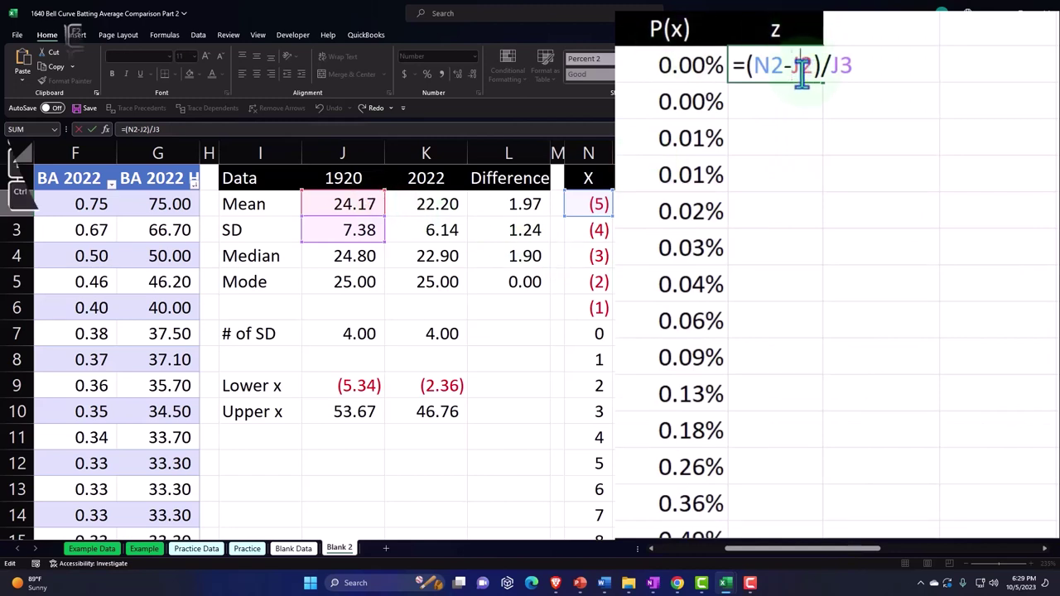
key(F4)
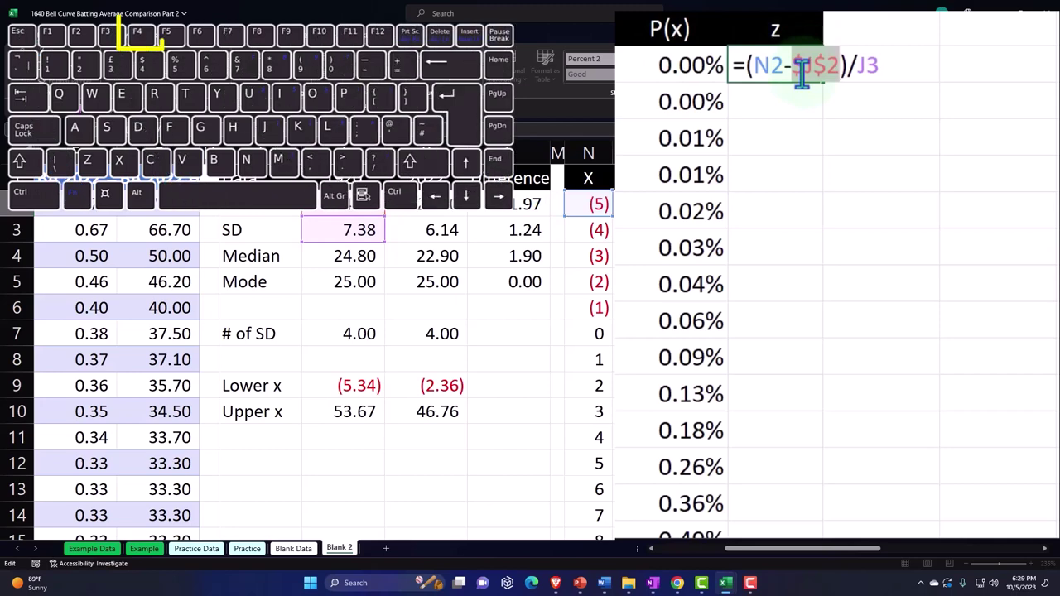
click(868, 66)
double_click(871, 66)
key(F4)
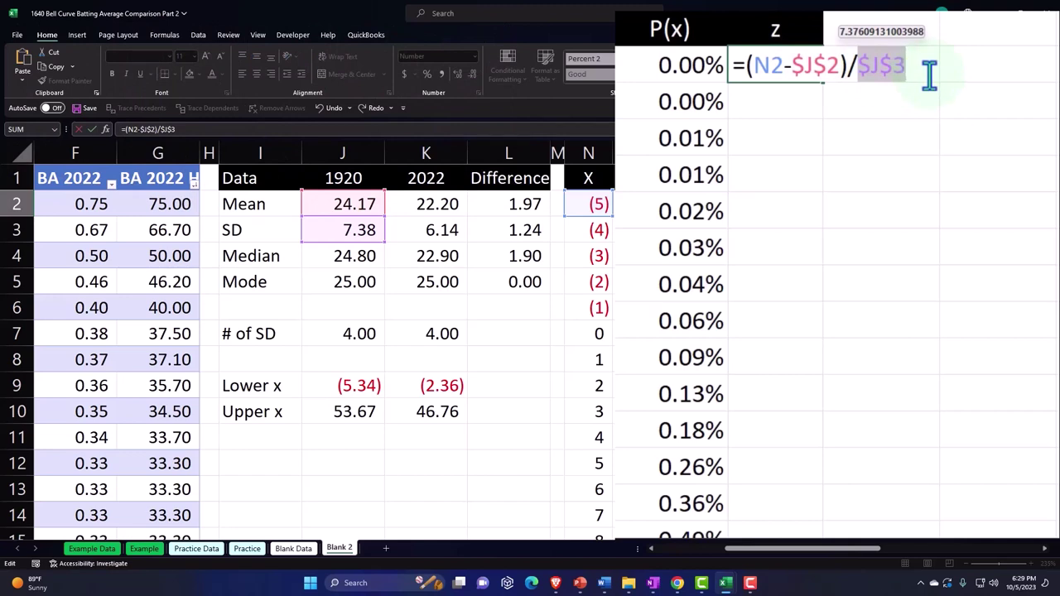
key(Return)
Copy the z formula down column P and check a lower row's copy
click(756, 209)
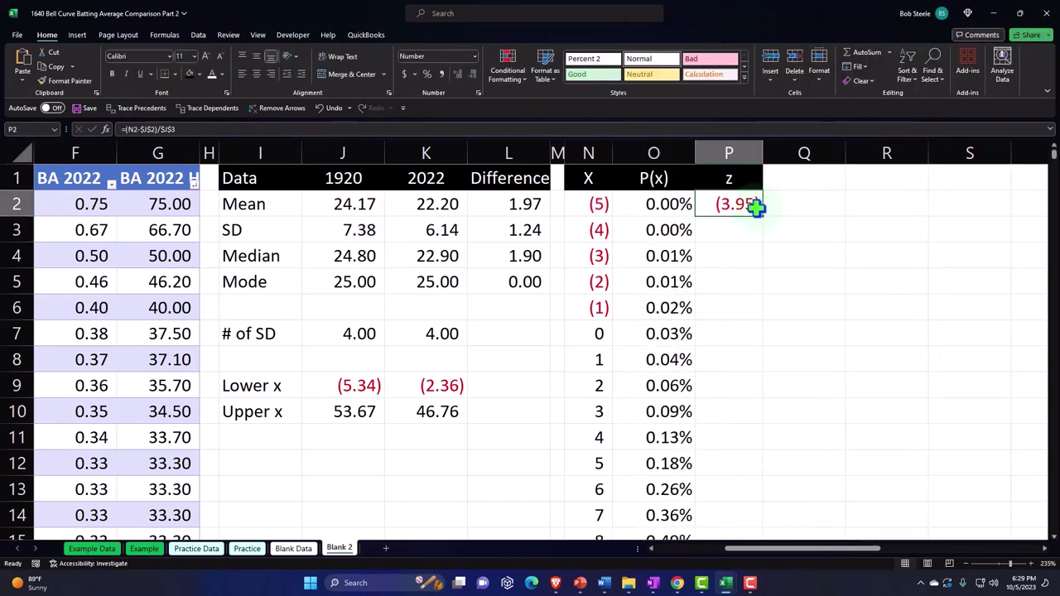
double_click(761, 216)
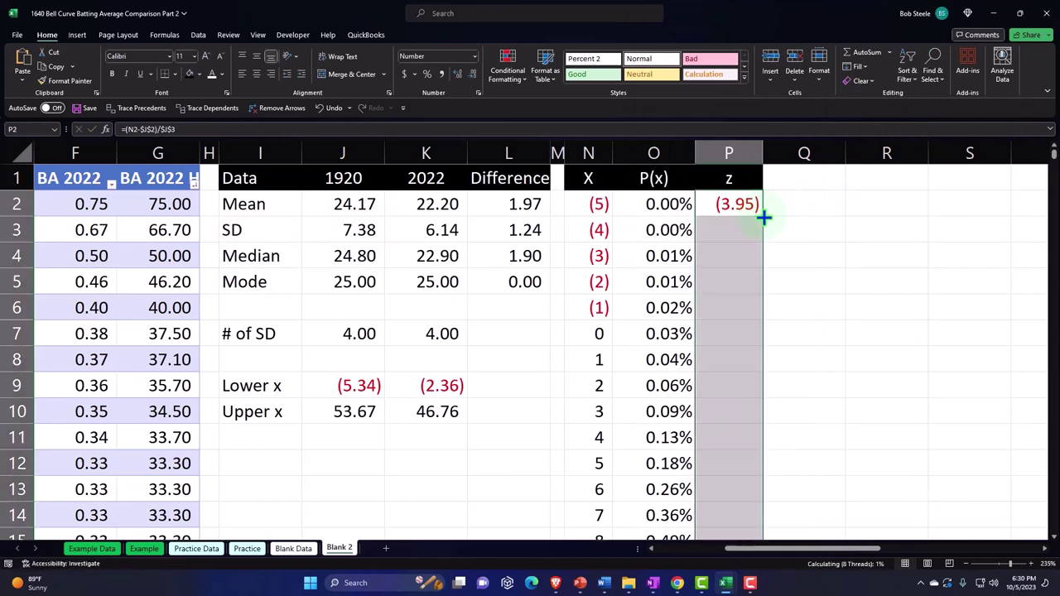
scroll(784, 284, down, 3)
scroll(784, 284, down, 20)
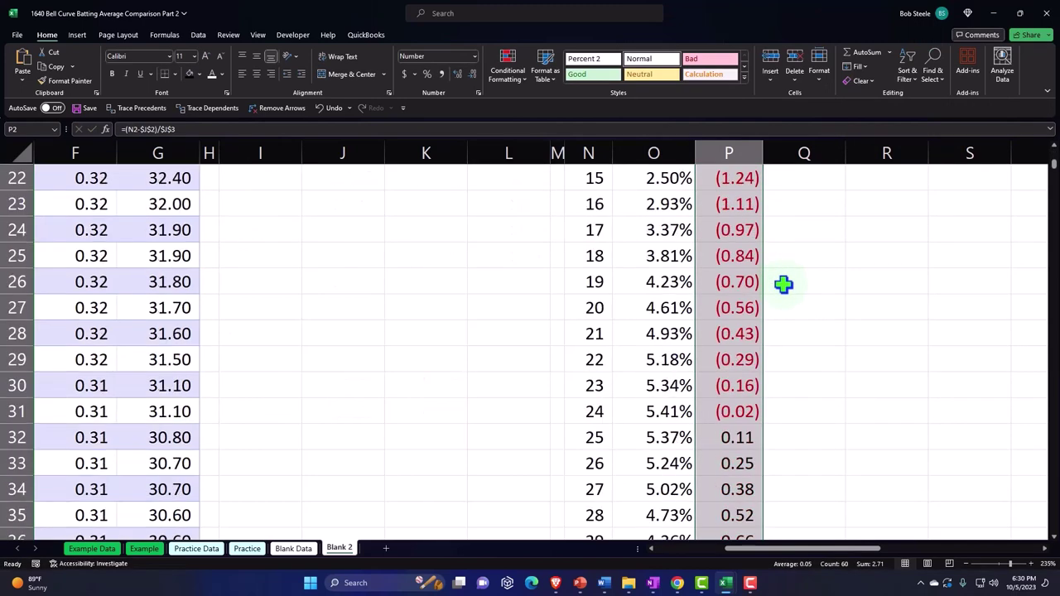
scroll(786, 284, up, 6)
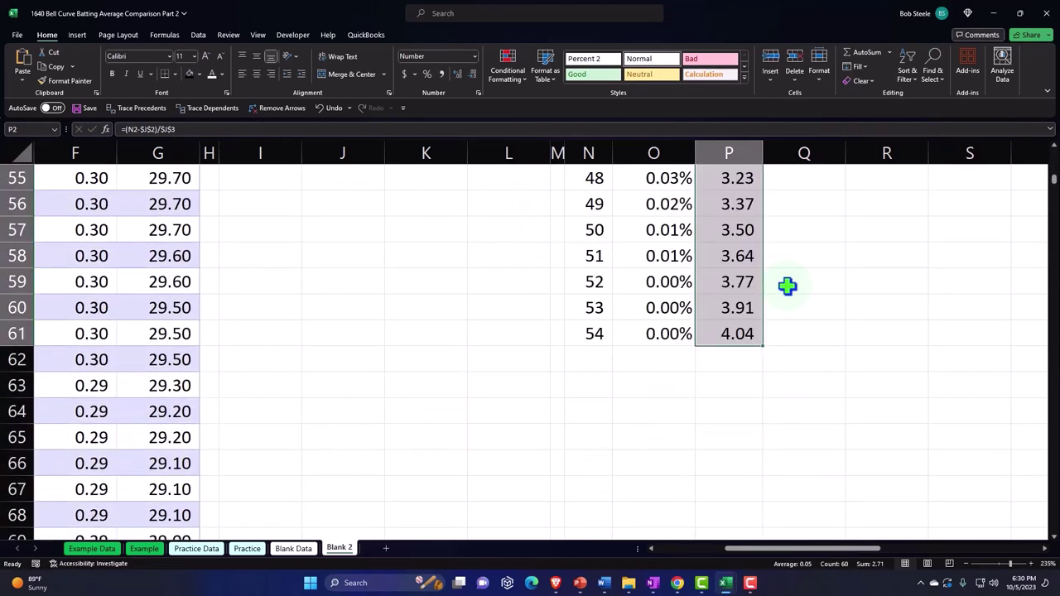
scroll(797, 315, up, 4)
scroll(797, 314, up, 2)
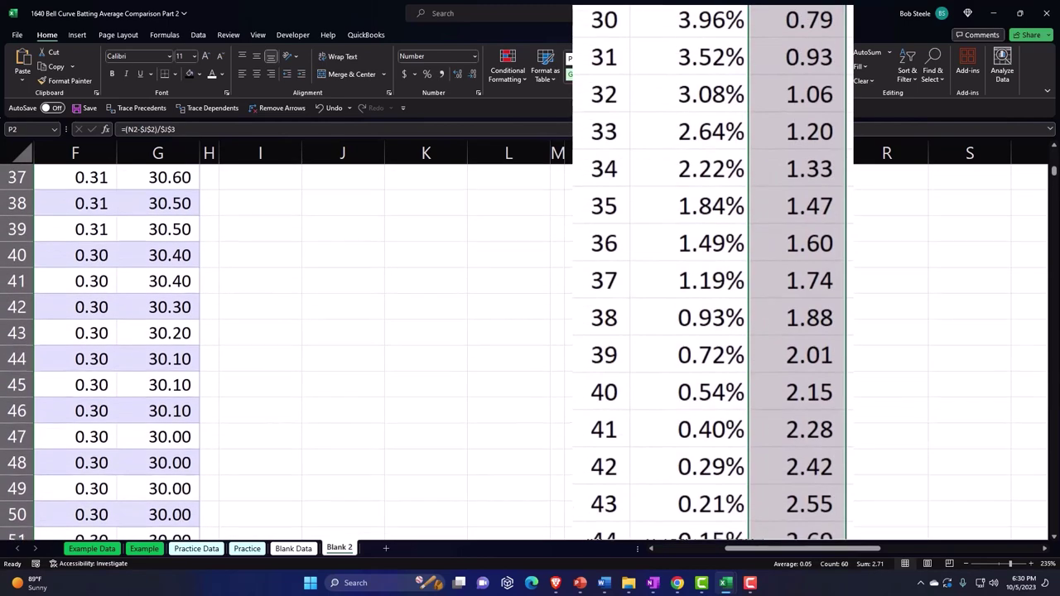
click(798, 100)
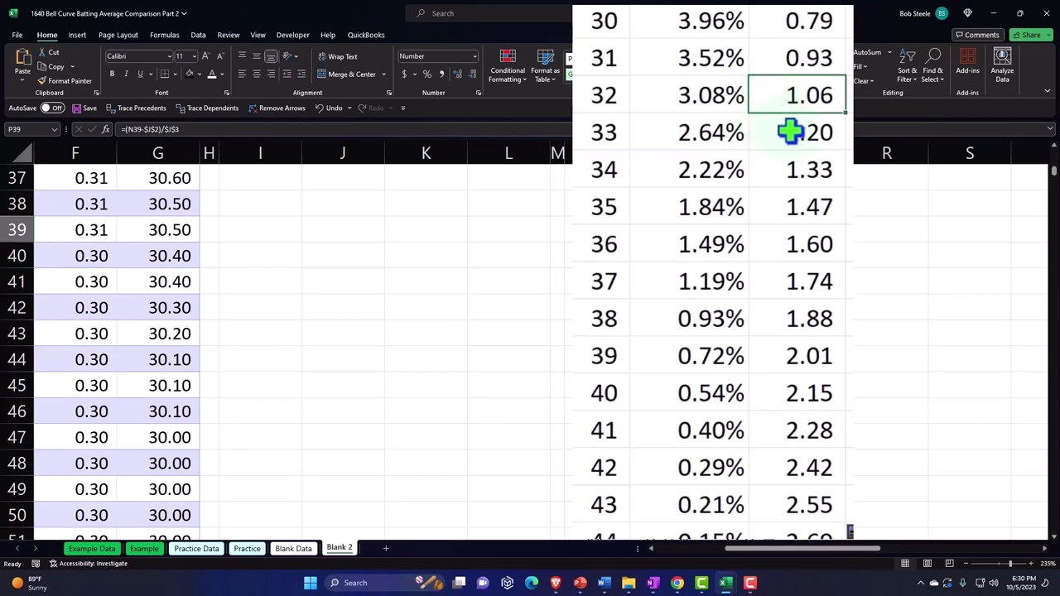
scroll(792, 134, up, 2)
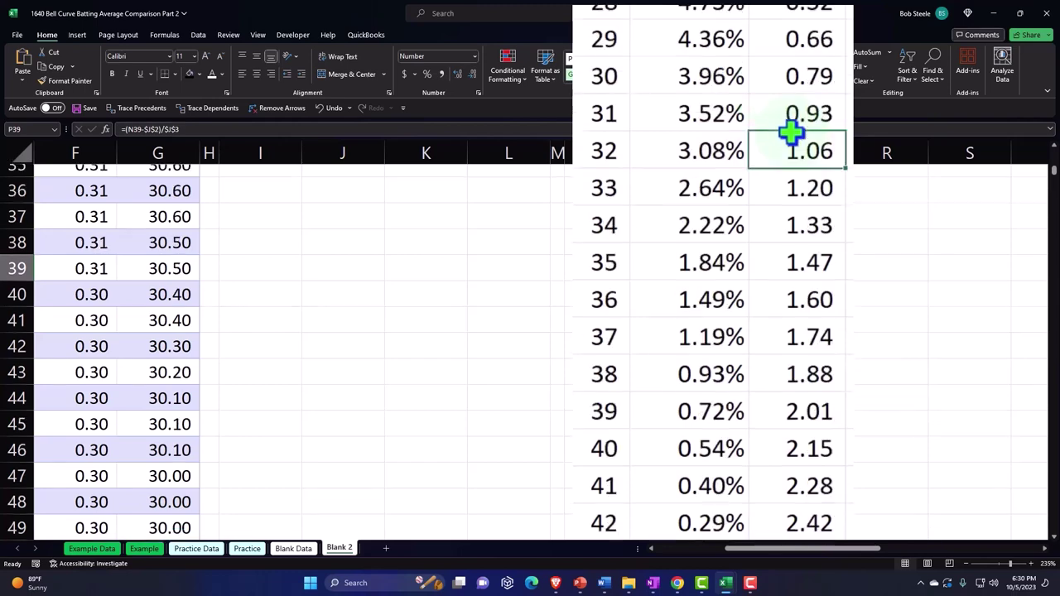
scroll(793, 137, up, 1)
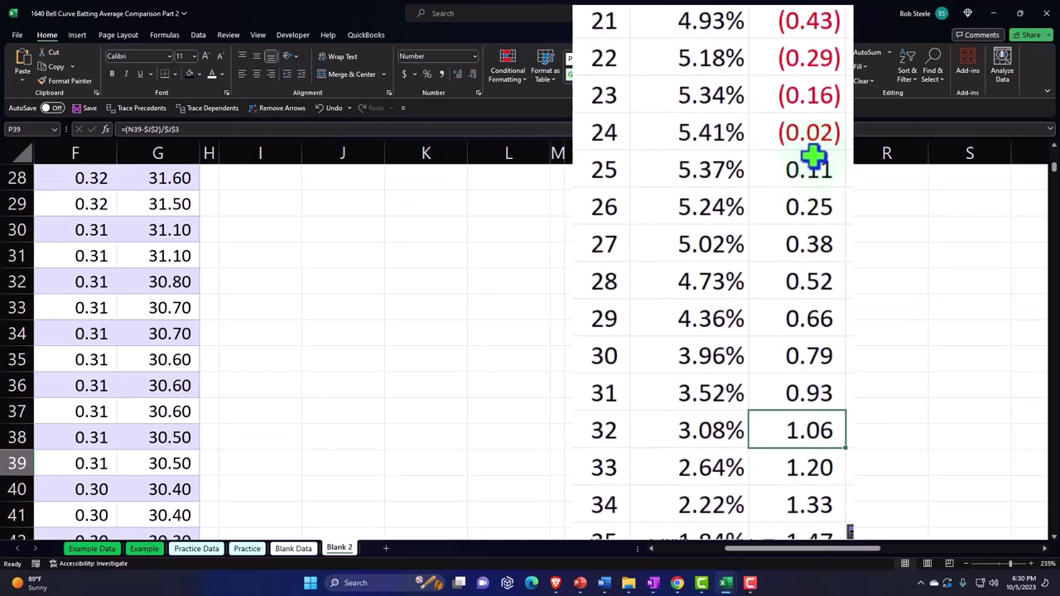
scroll(811, 156, up, 9)
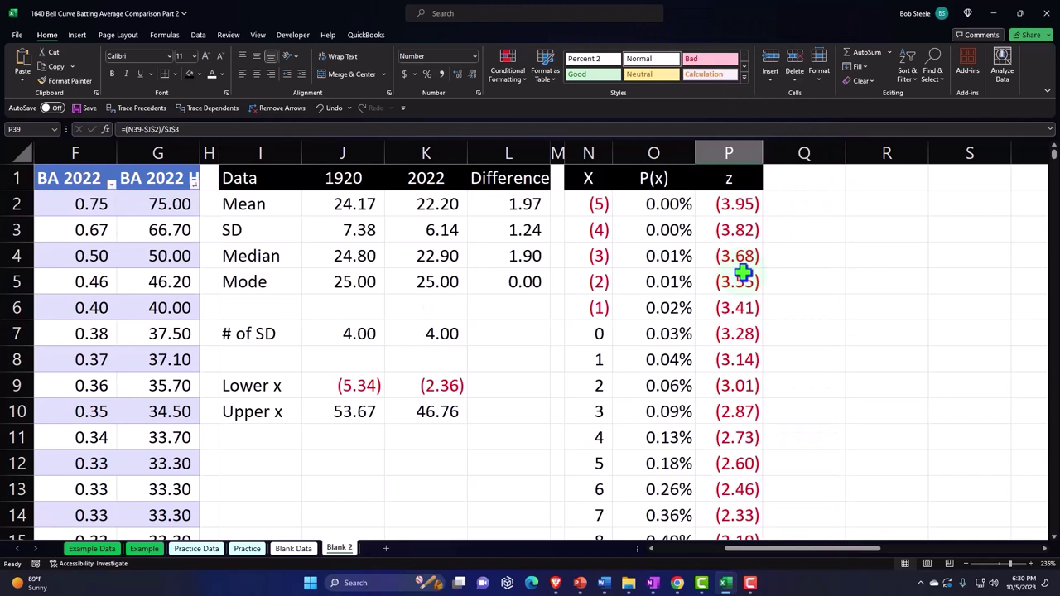
click(365, 205)
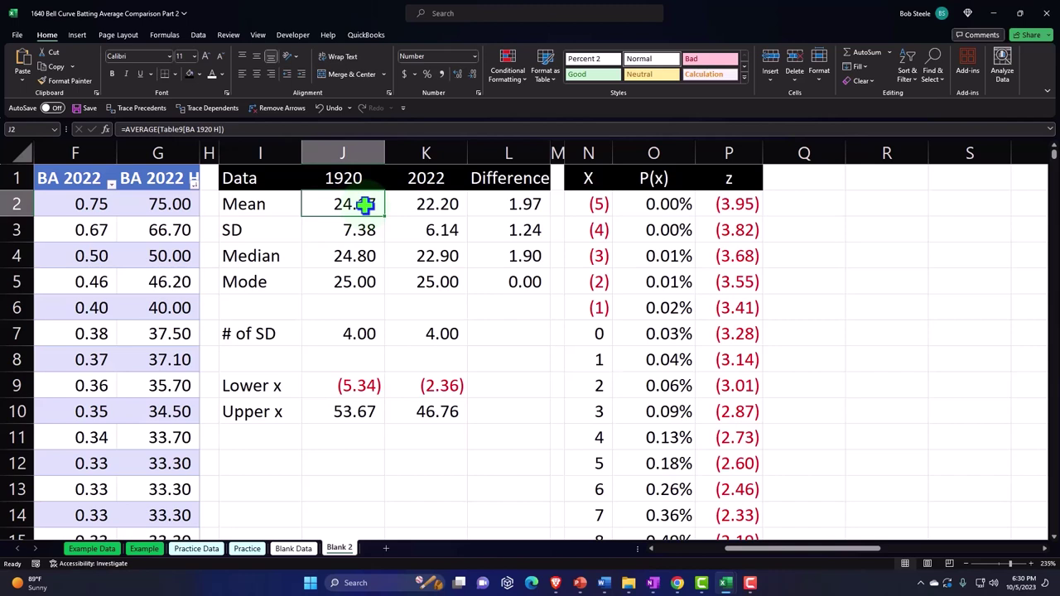
key(Right)
key(Right)
key(Right)
key(Right)
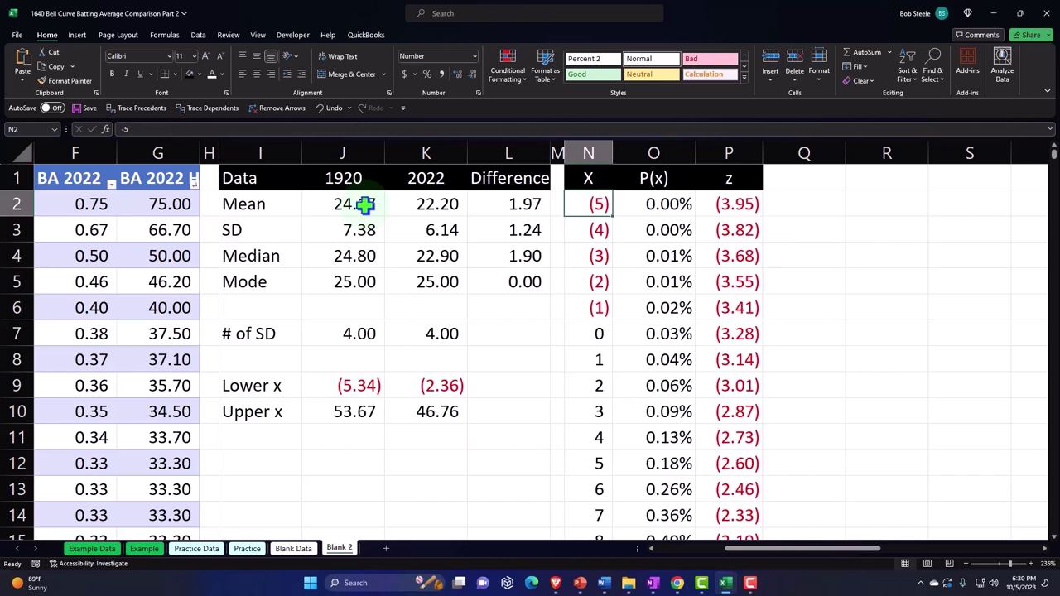
key(Right)
key(Right)
key(Right)
key(Up)
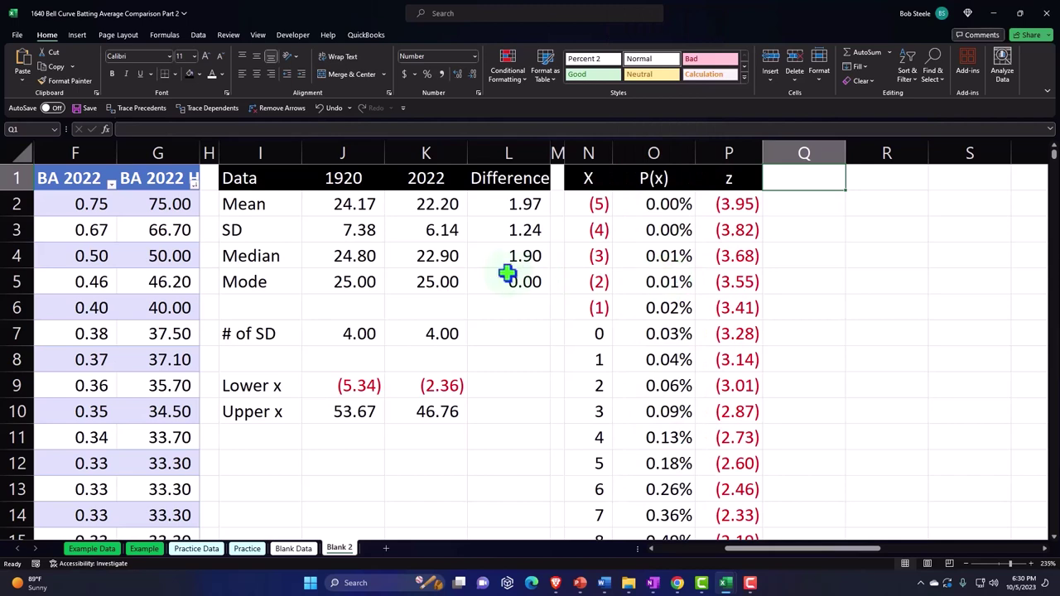
Add a Count label in I12 with a COUNT of the BA 1920 column (629)
click(242, 464)
text(Count)
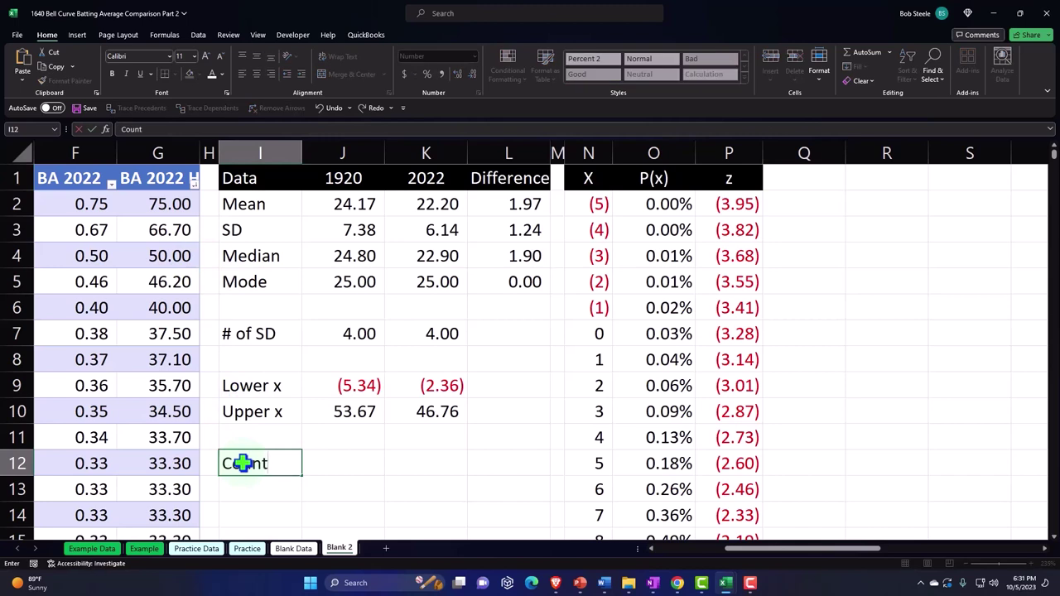
key(Tab)
text(=cou)
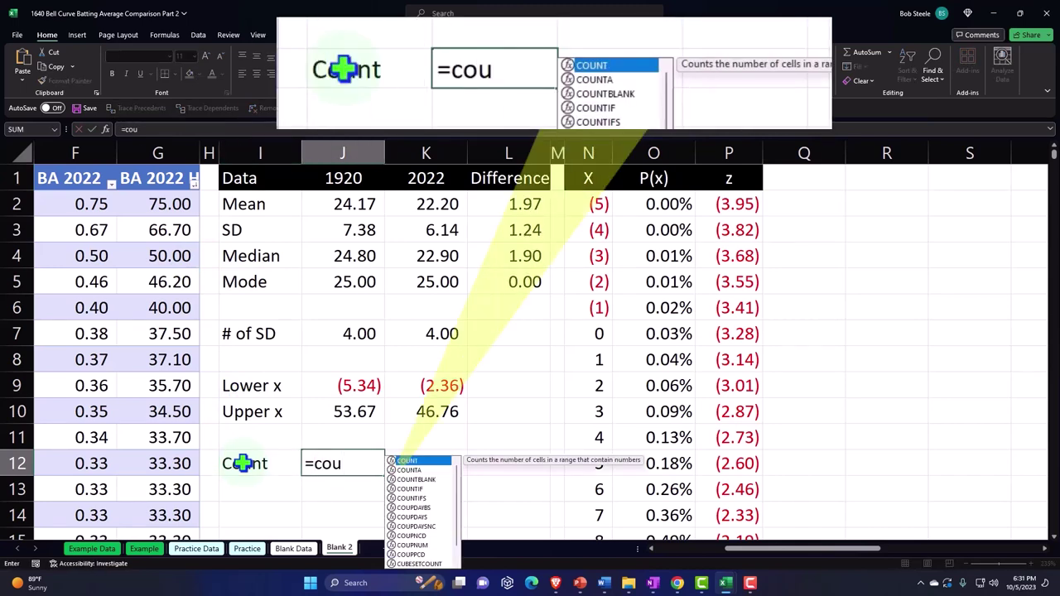
key(Tab)
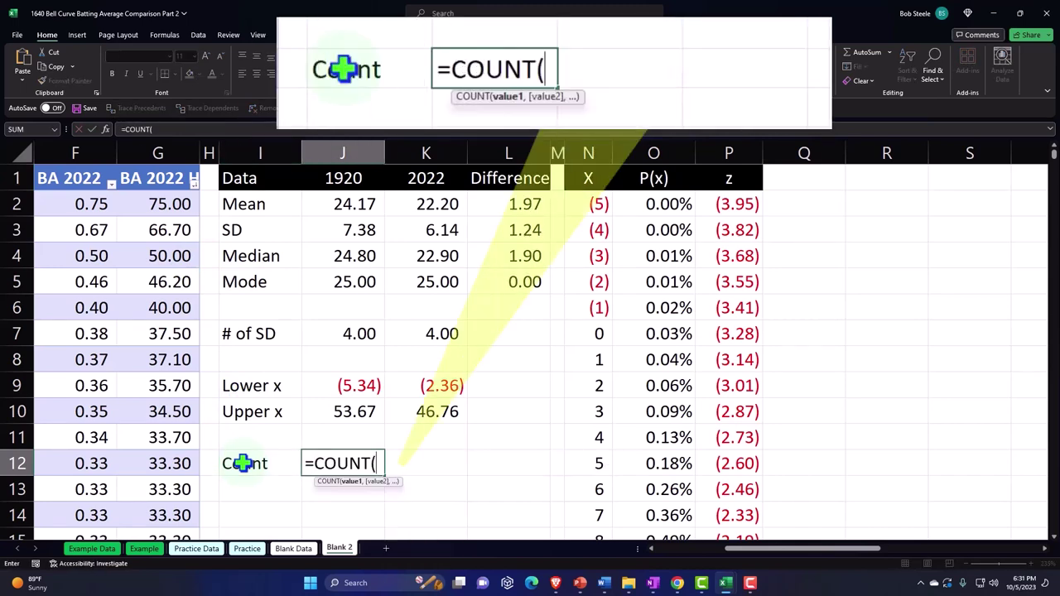
key(Left)
key(Left)
key(Left)
key(Left)
key(Left)
key(Left)
key(Left)
key(Left)
key(Left)
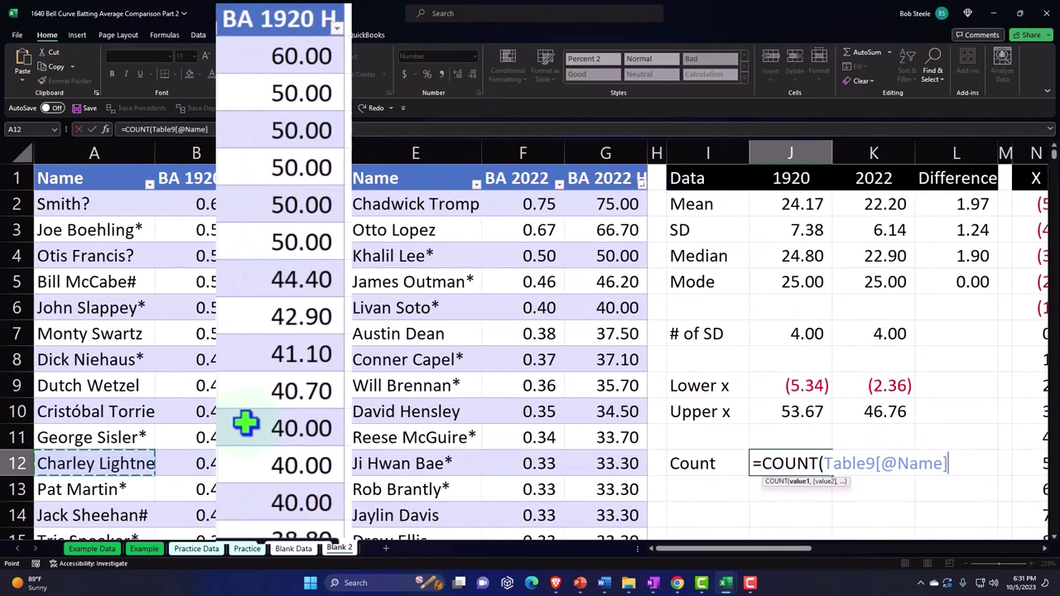
click(278, 12)
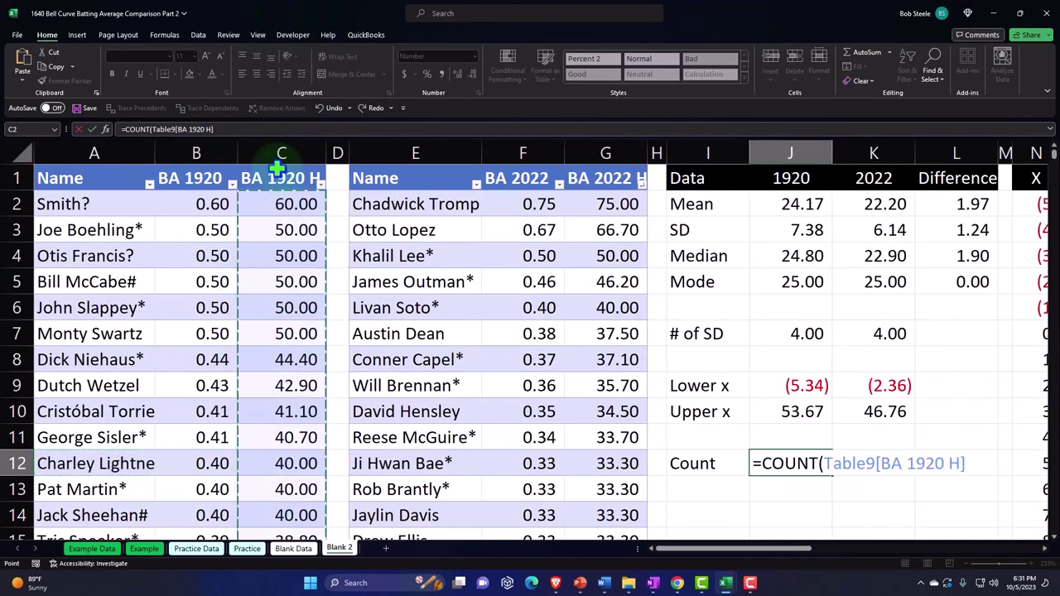
key(Return)
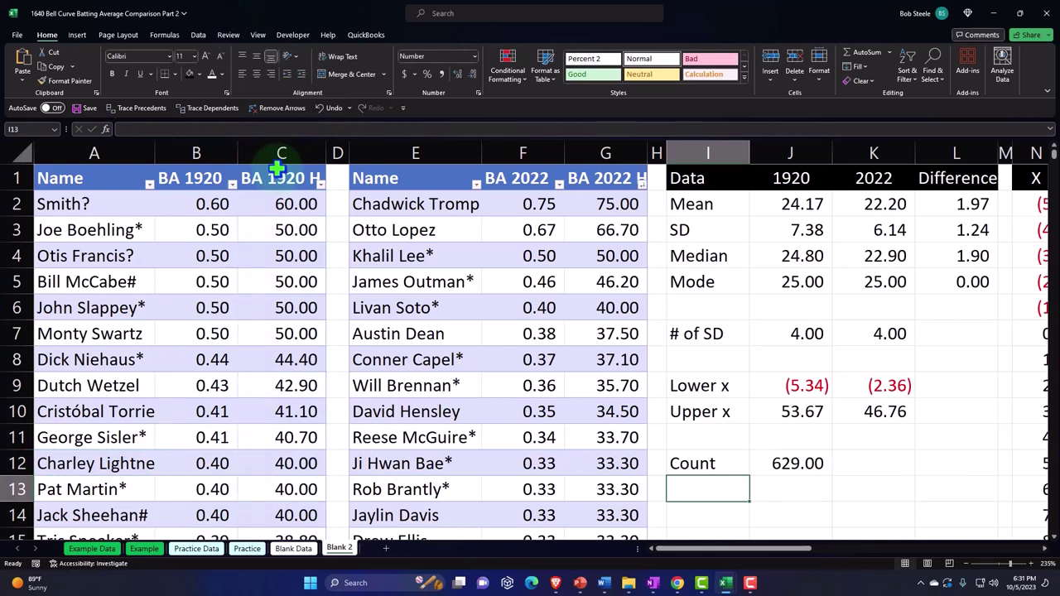
Enter a COUNT of the BA 2022 column in K12, giving 822
key(Right)
key(Right)
key(Up)
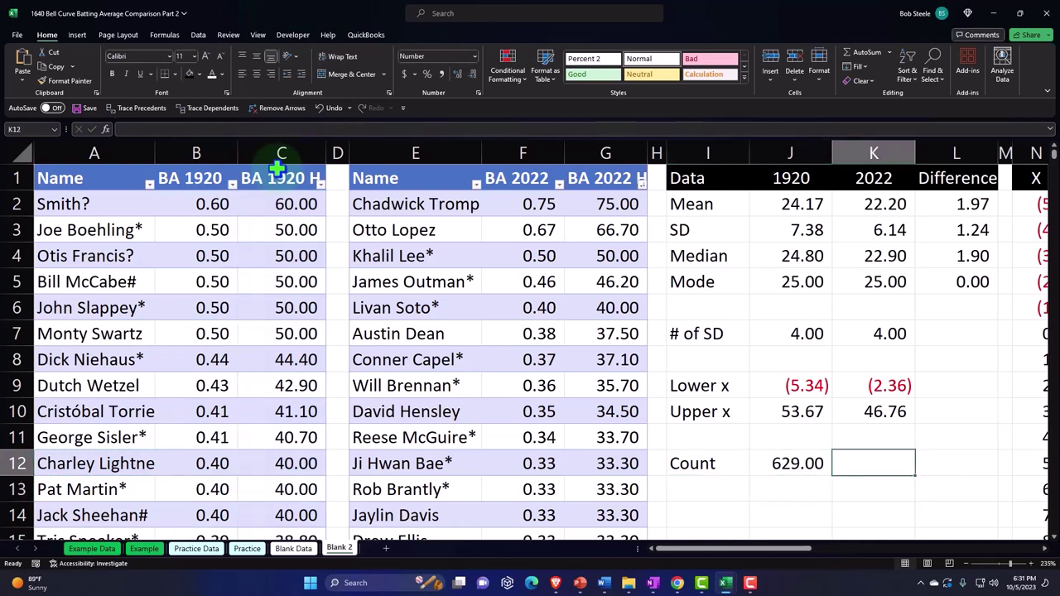
text(=coun)
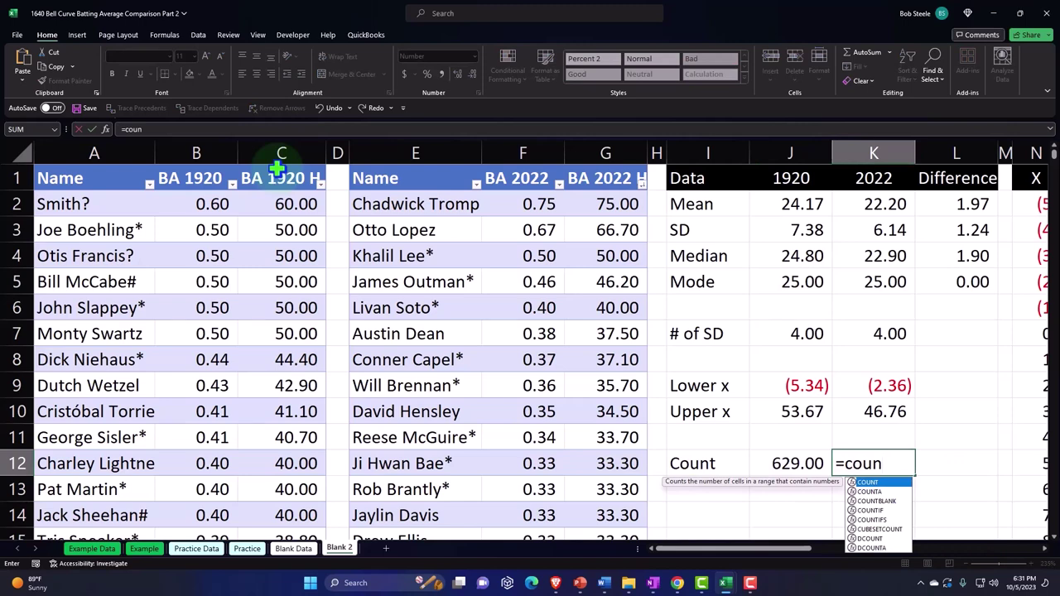
key(Tab)
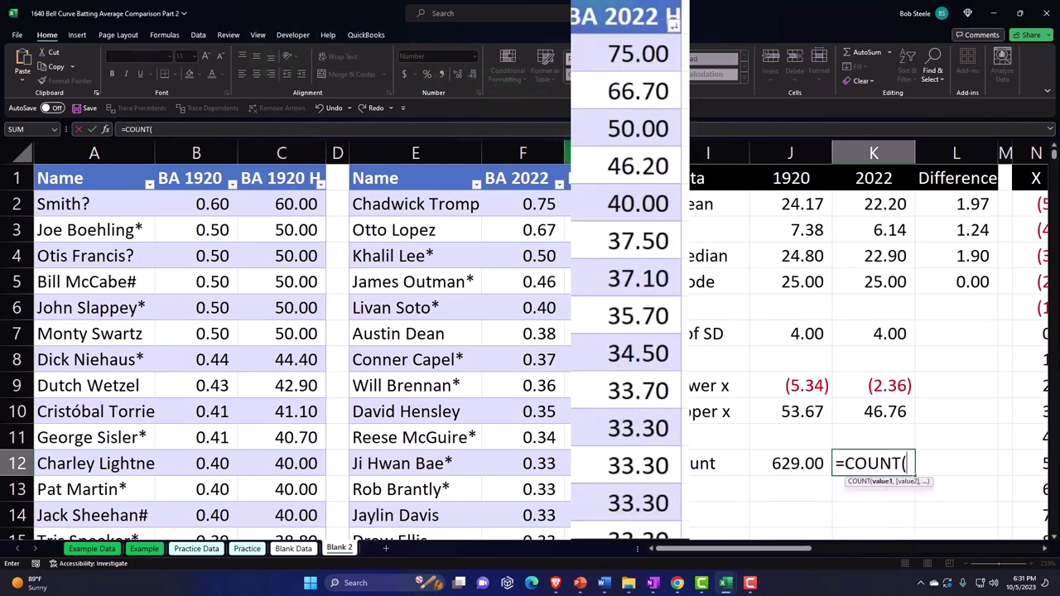
click(673, 25)
key(Return)
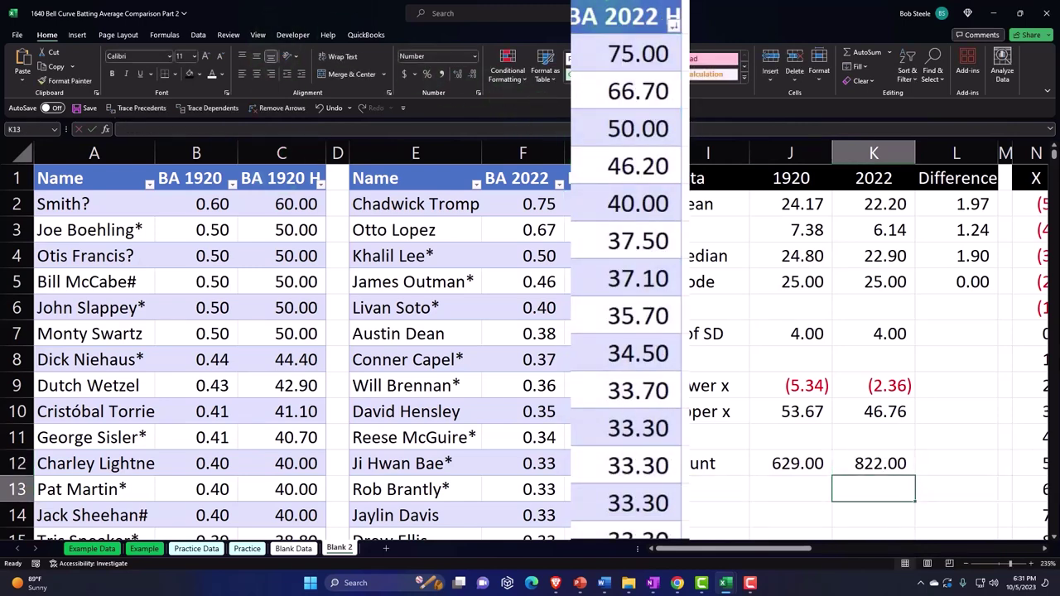
key(Right)
key(Right)
key(Right)
key(Right)
key(Right)
key(Right)
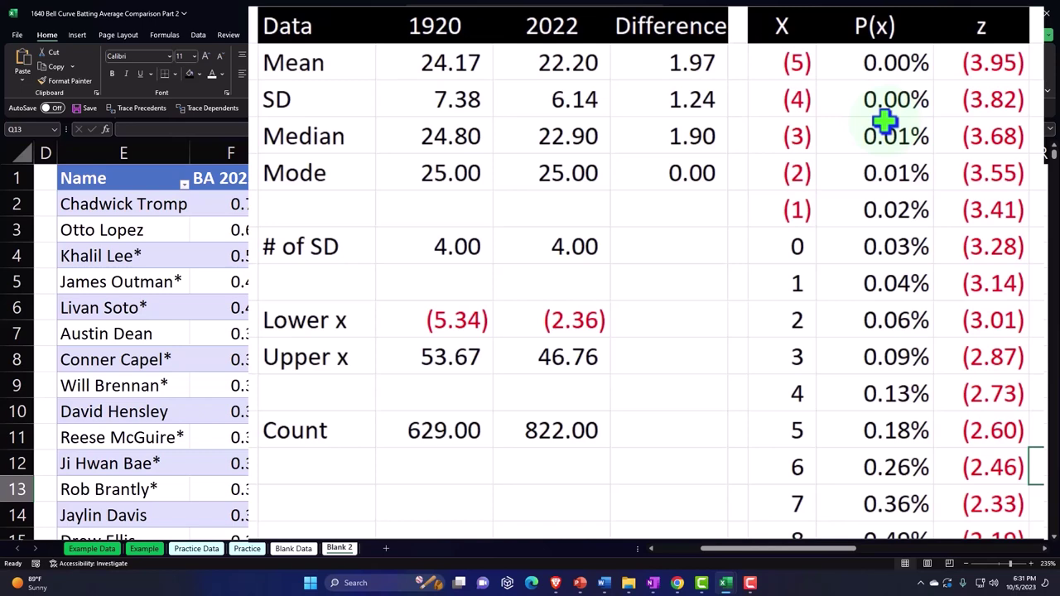
Enter 'Actual Frequencey' in Q1 and make it wrapped and centred
click(935, 173)
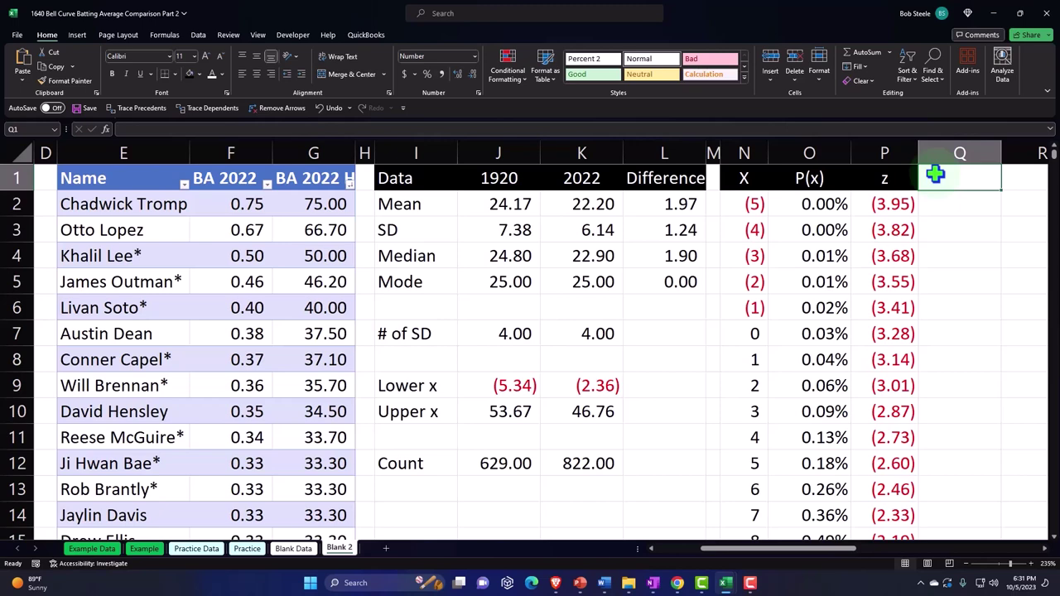
text(Frequencey)
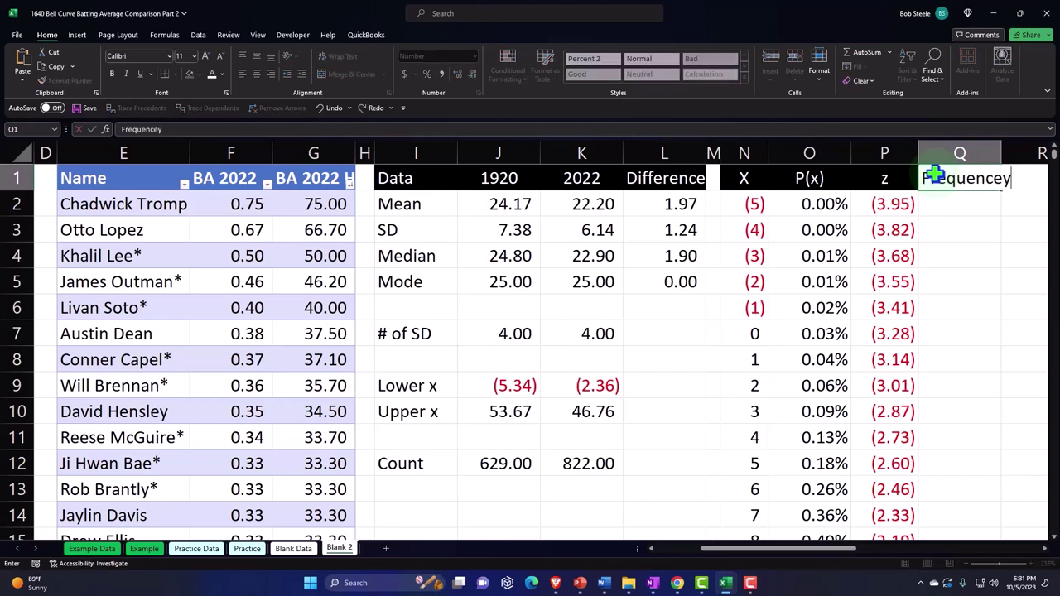
key(ctrl+Return)
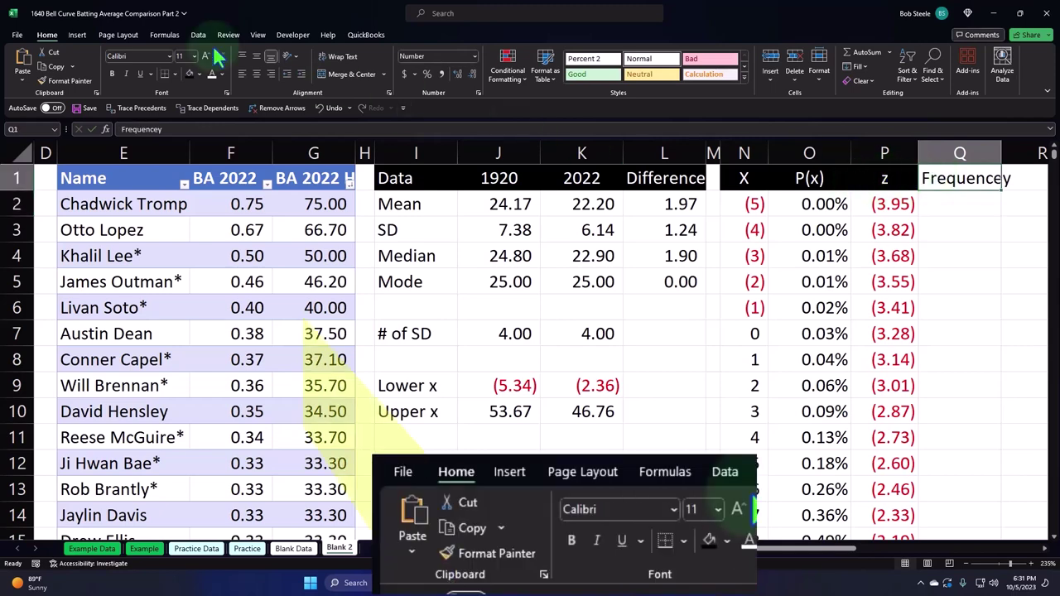
double_click(925, 177)
text(Actual)
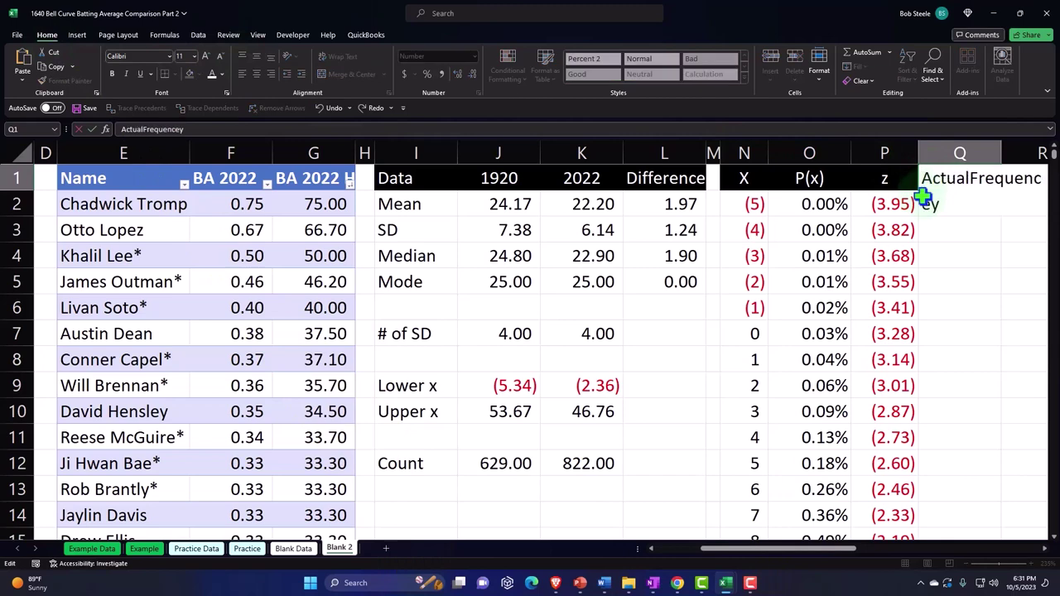
key(Return)
click(930, 183)
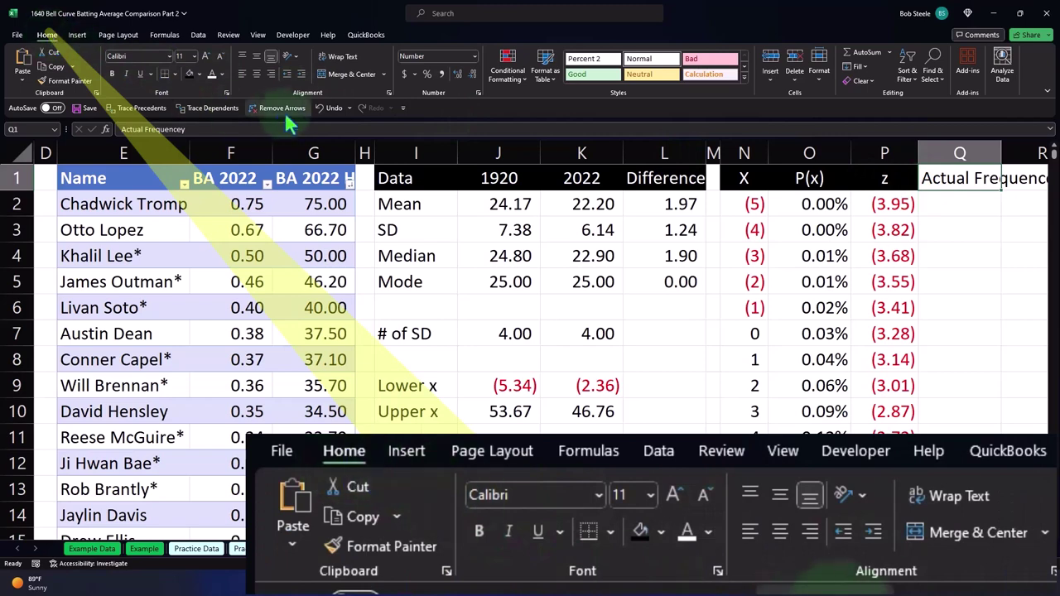
click(337, 55)
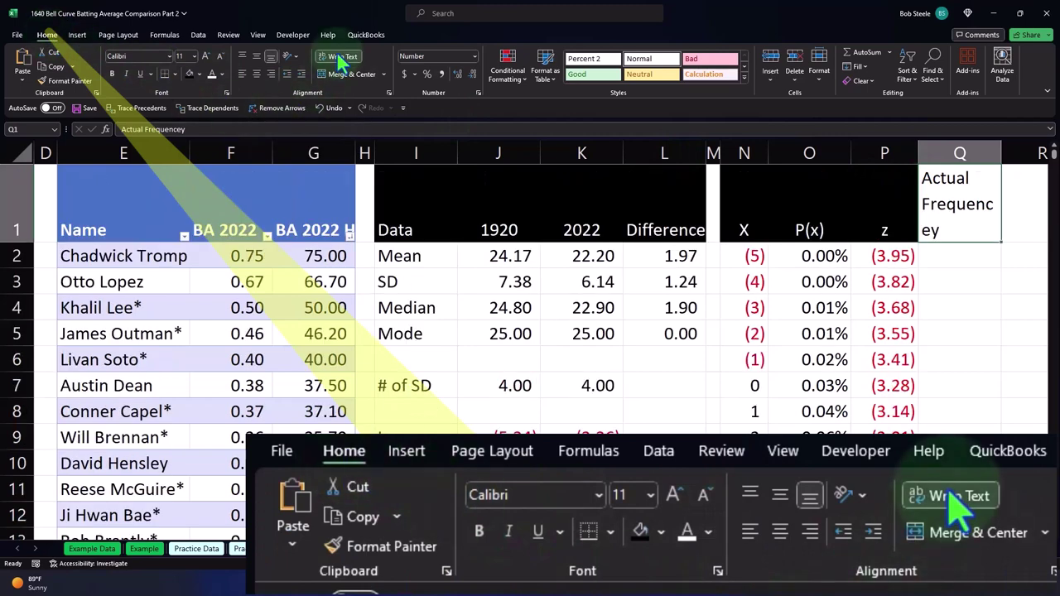
click(257, 73)
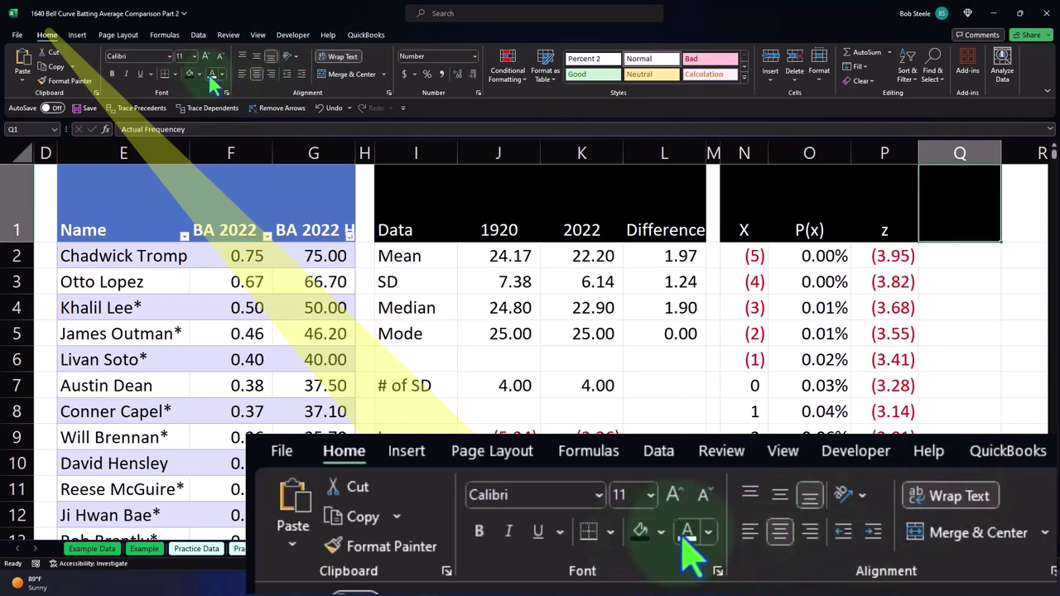
click(949, 299)
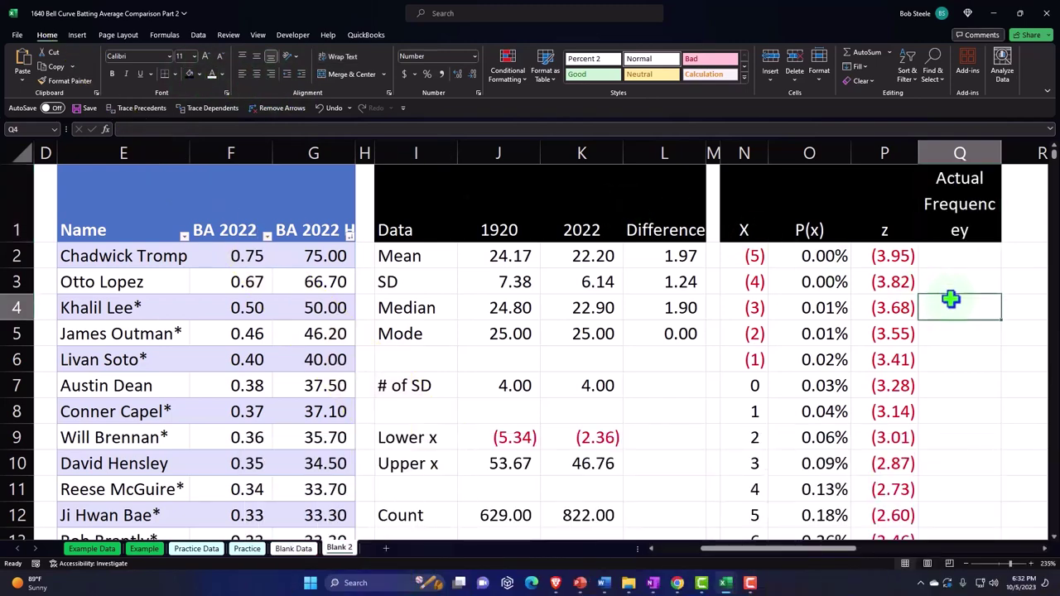
click(954, 255)
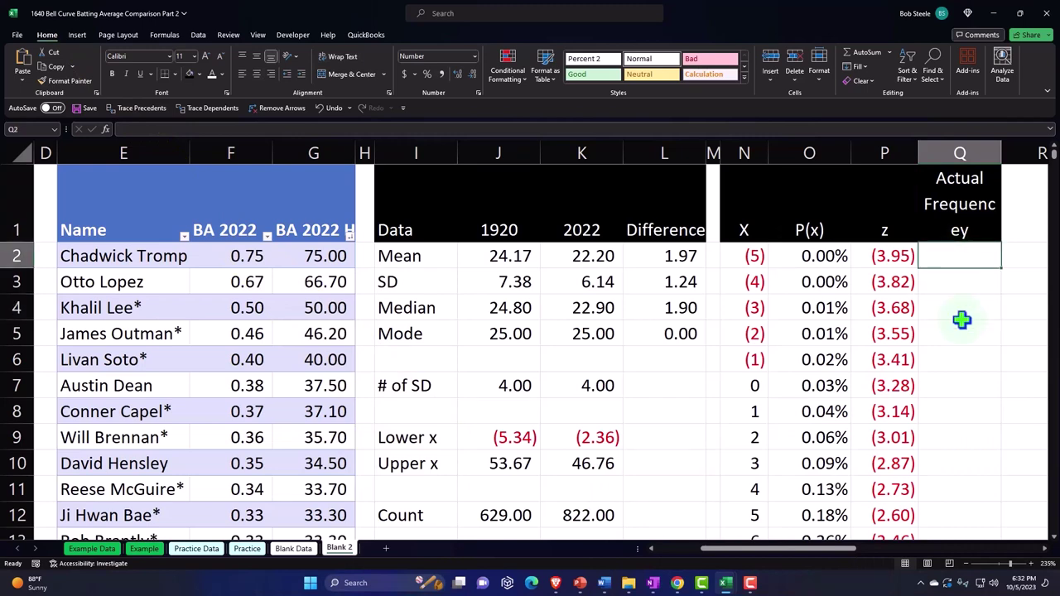
drag(833, 549, 527, 490)
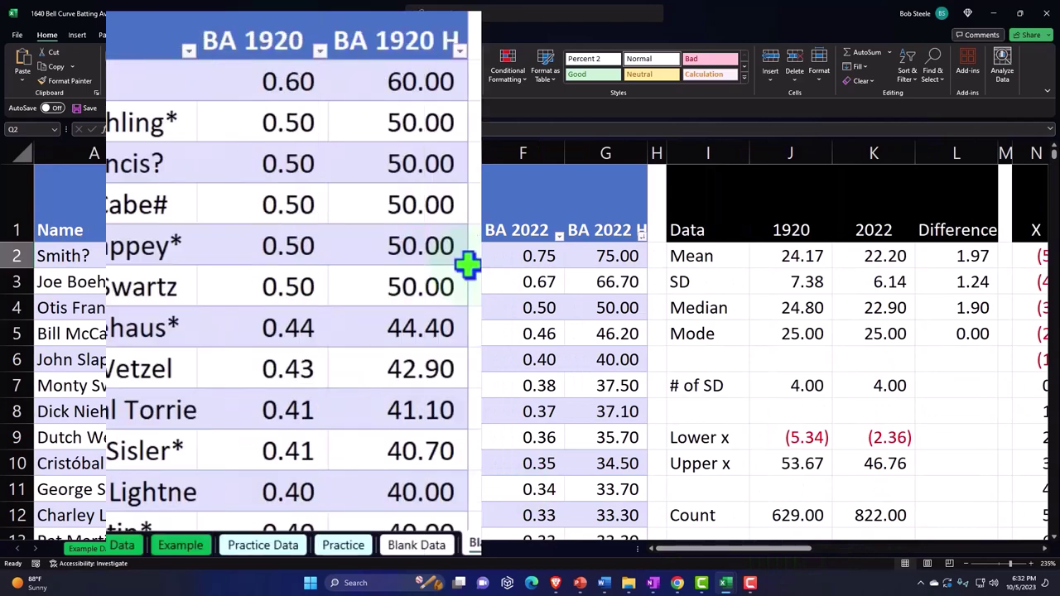
drag(707, 550, 785, 550)
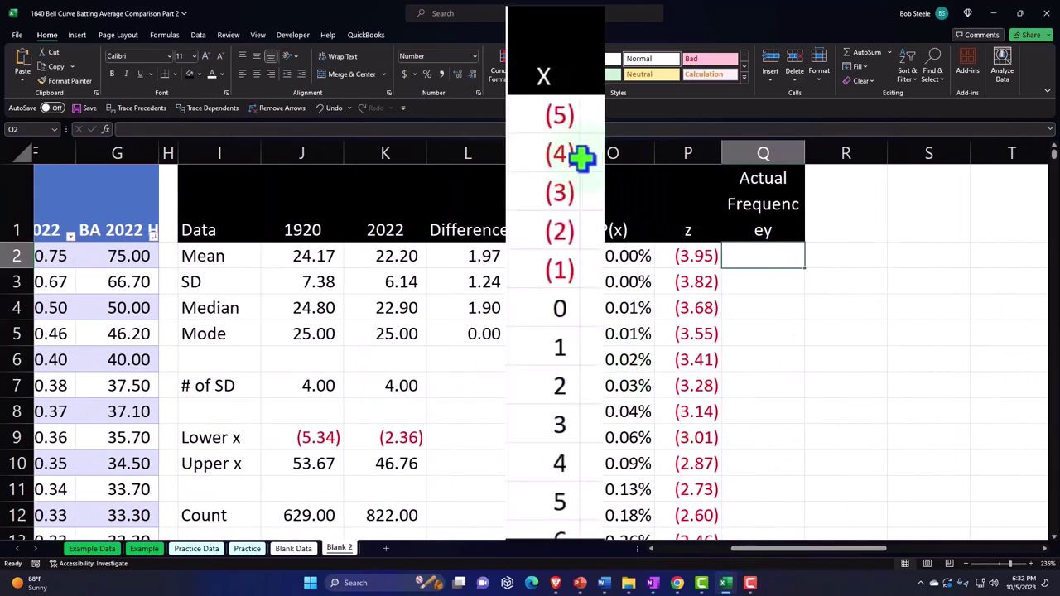
click(566, 157)
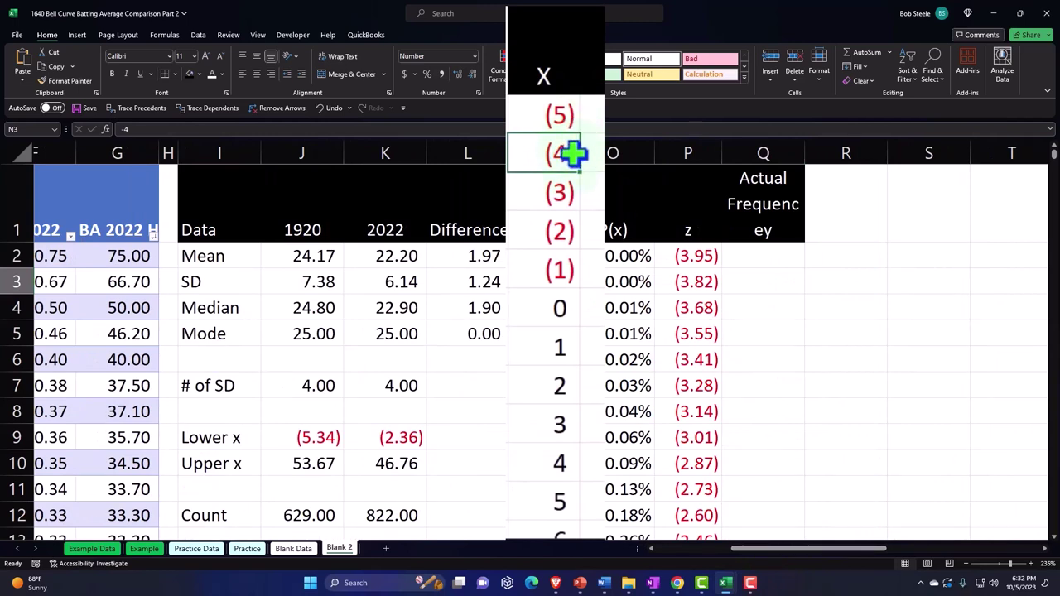
click(566, 352)
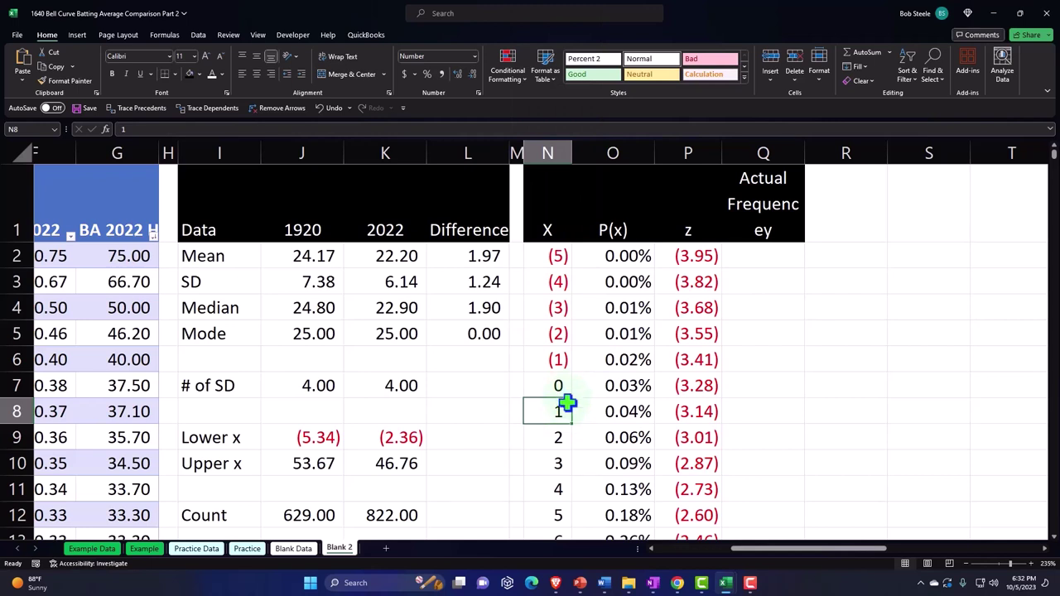
click(749, 262)
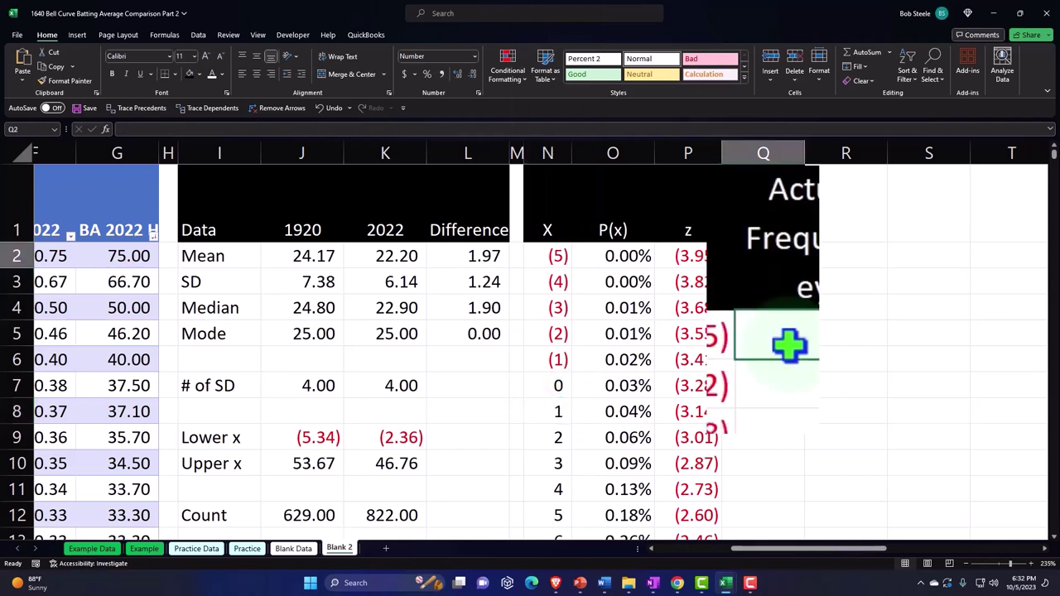
text(=fre)
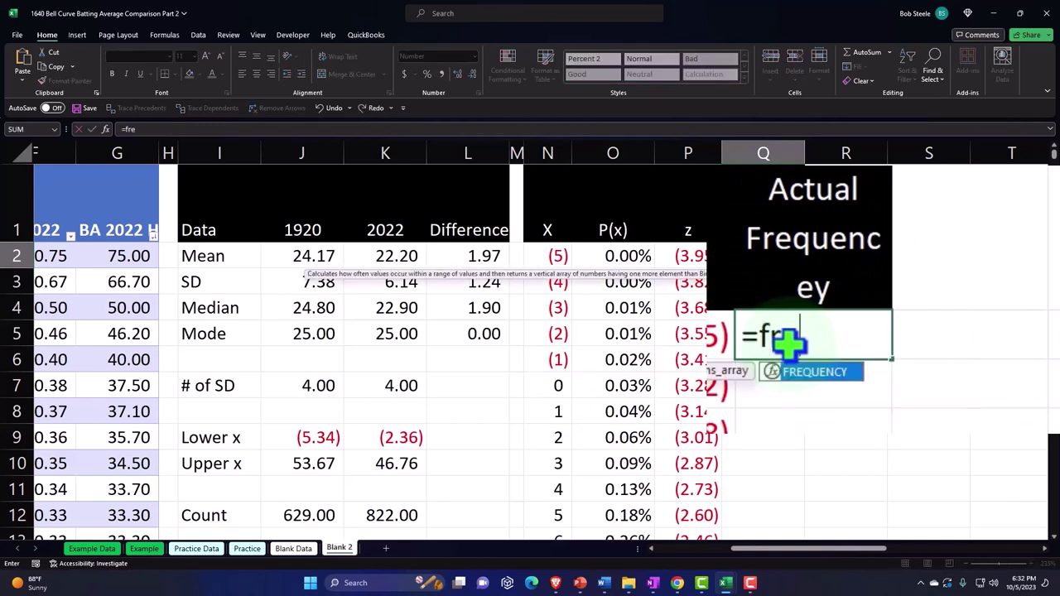
key(Tab)
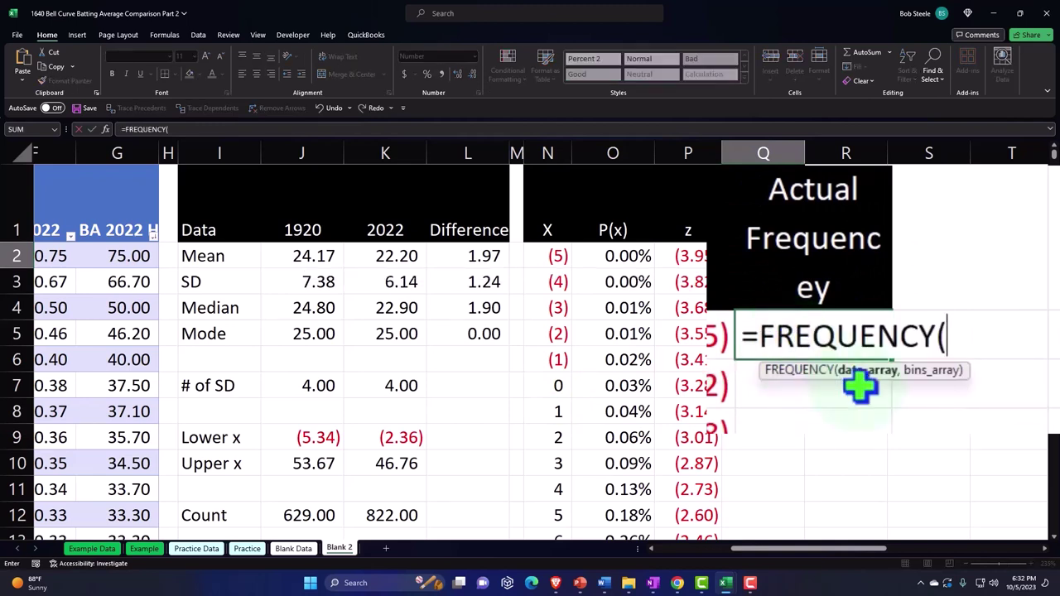
drag(805, 549, 677, 563)
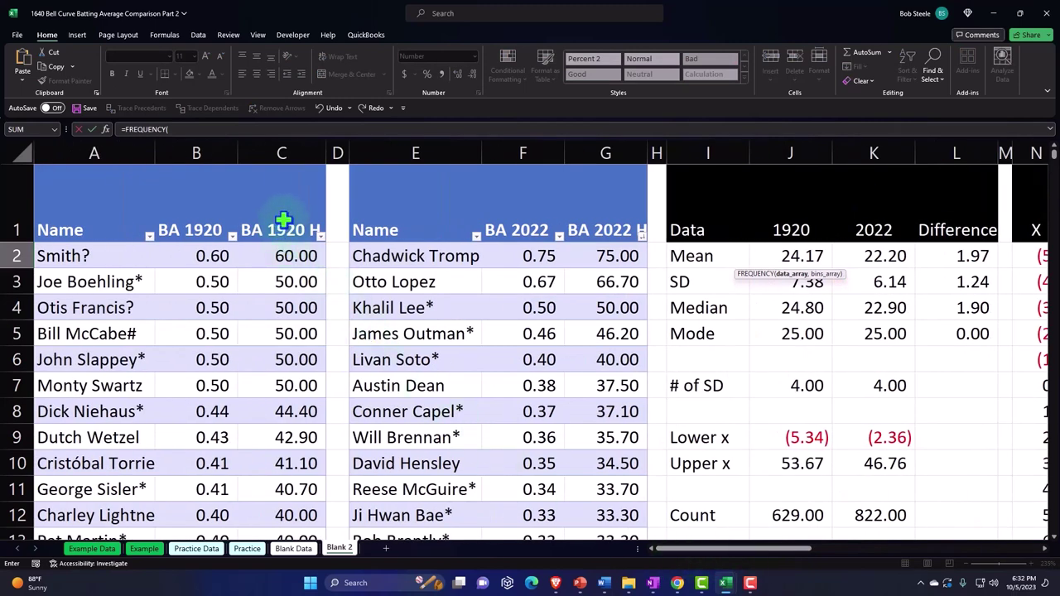
click(281, 167)
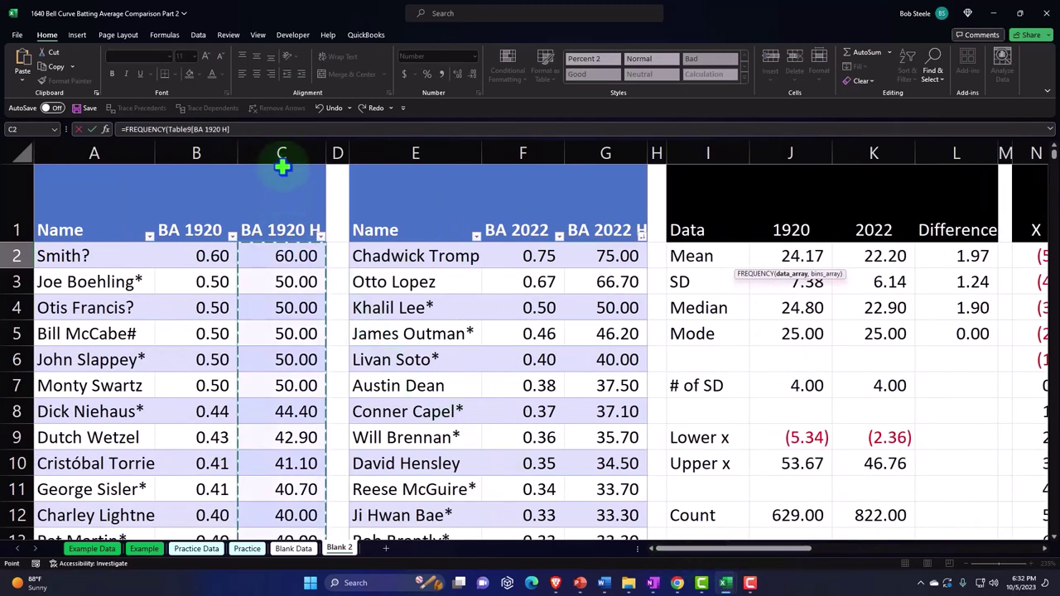
text(,)
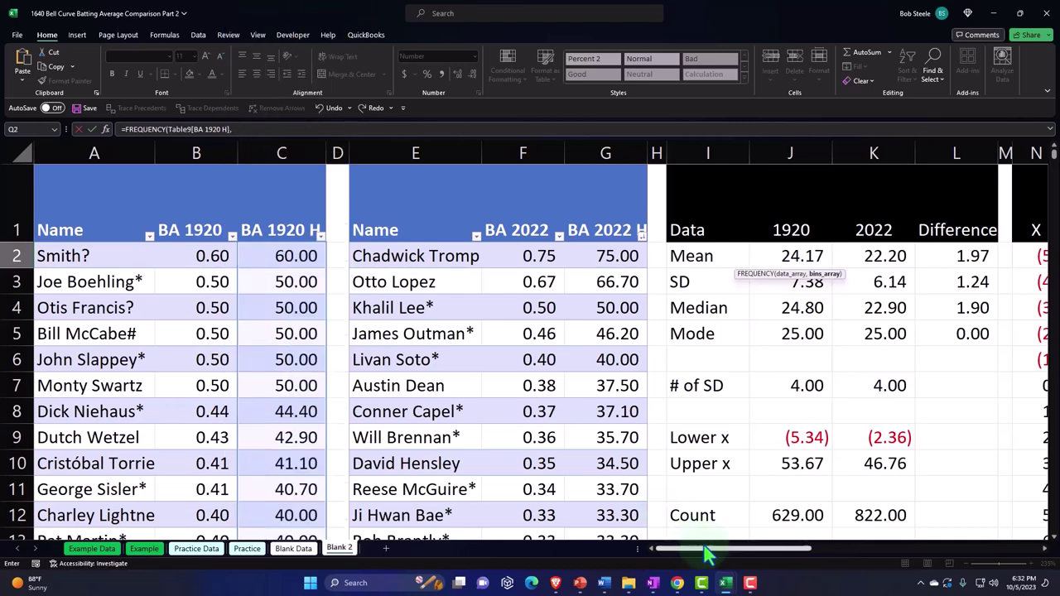
drag(710, 549, 818, 562)
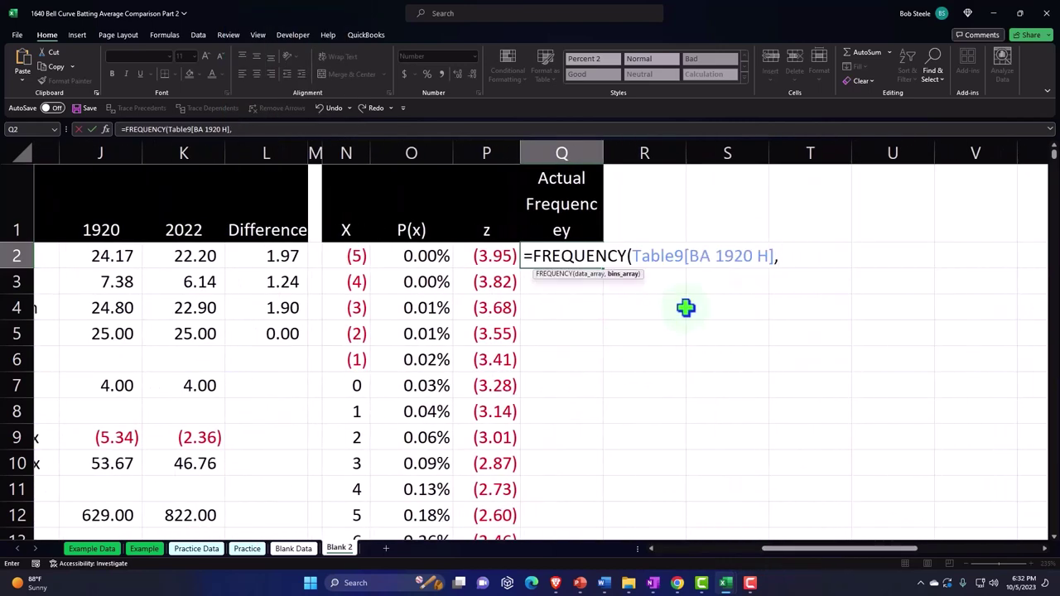
click(349, 255)
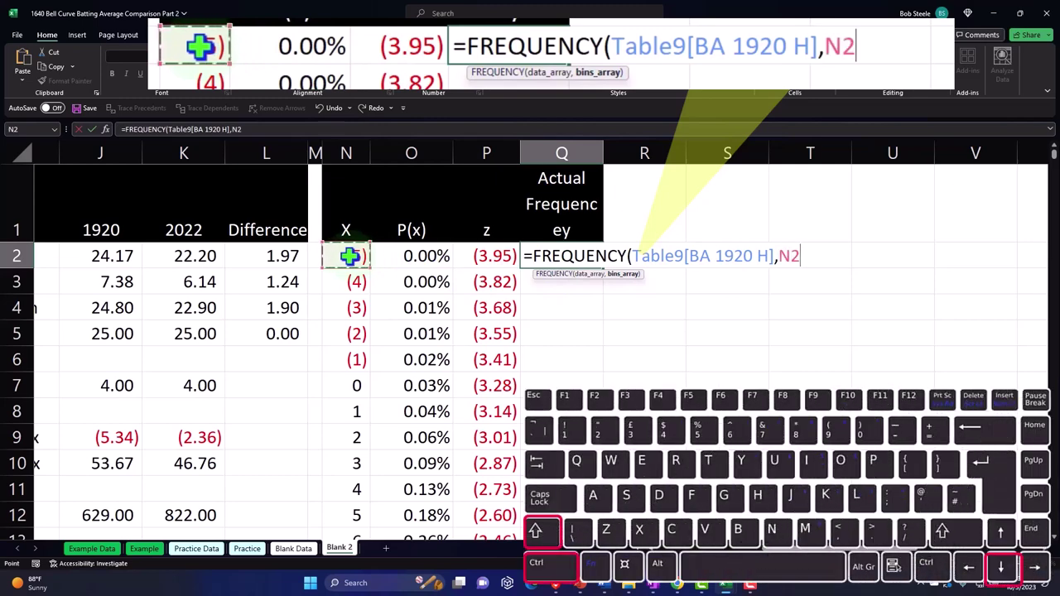
key(ctrl+shift+Down)
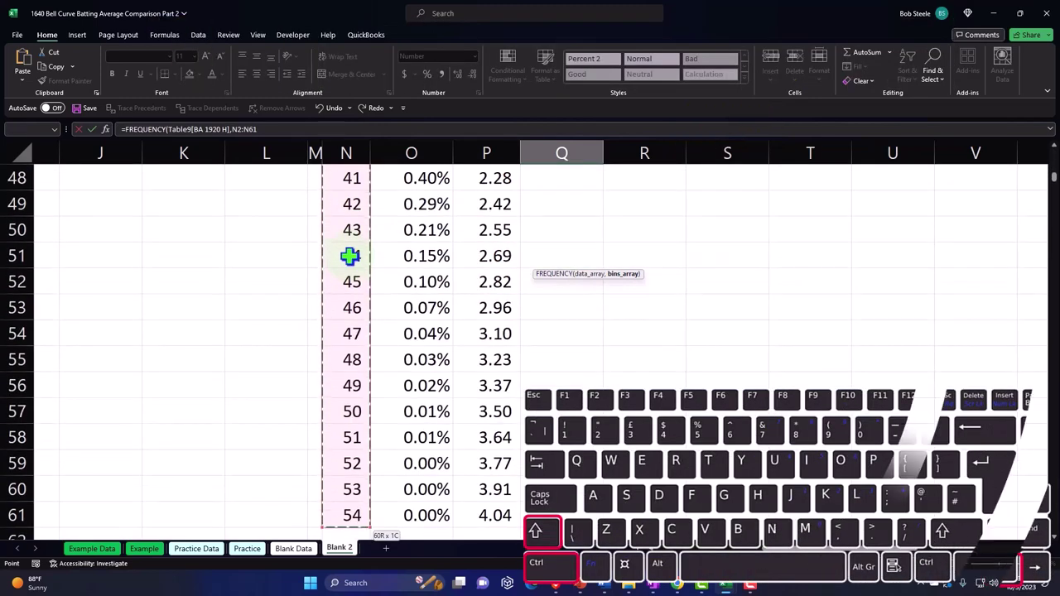
key(ctrl+BackSpace)
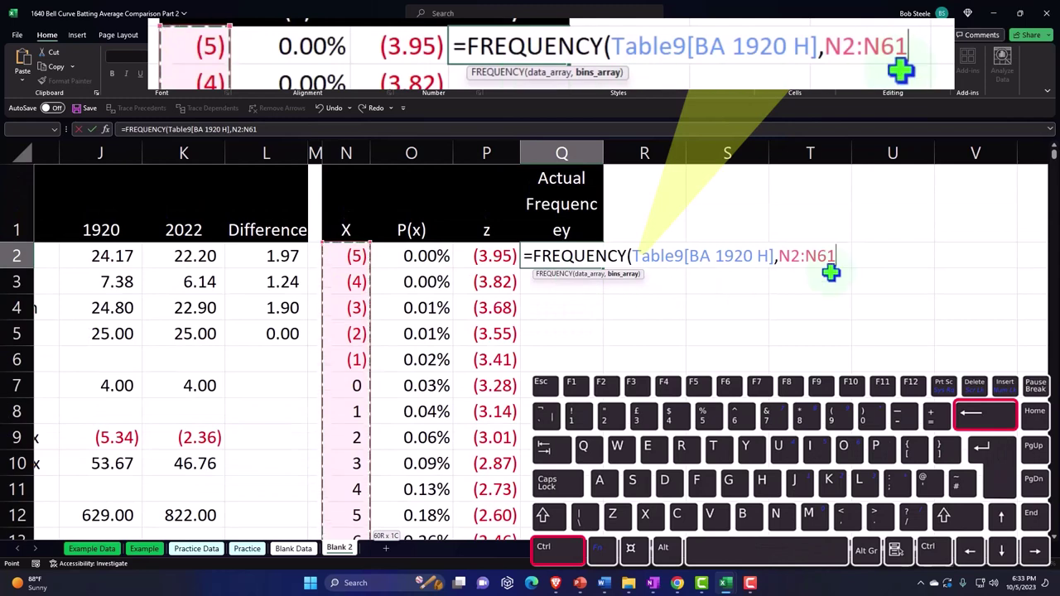
text())
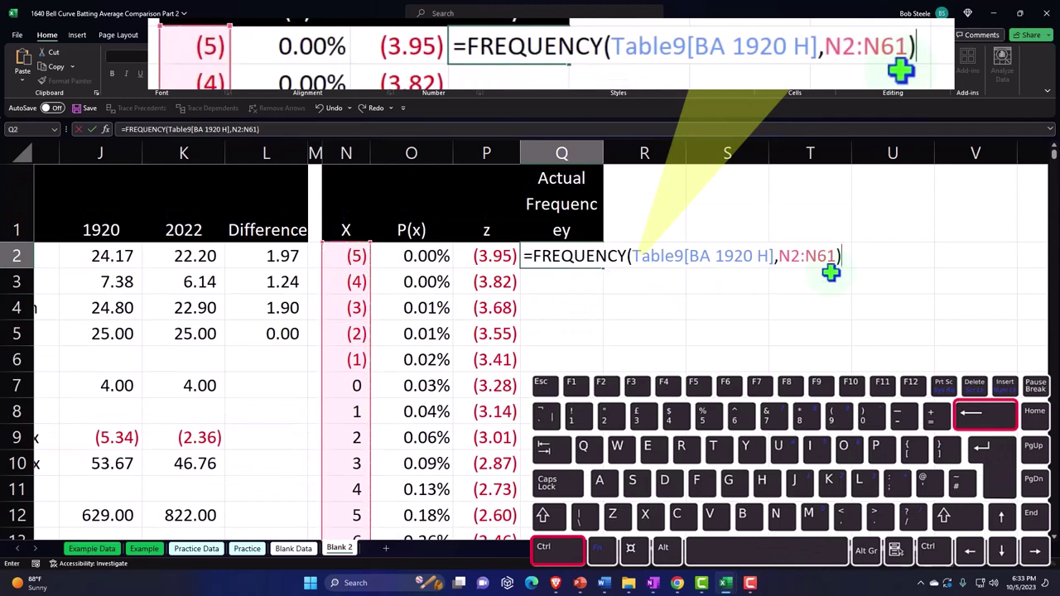
key(Return)
scroll(823, 287, down, 6)
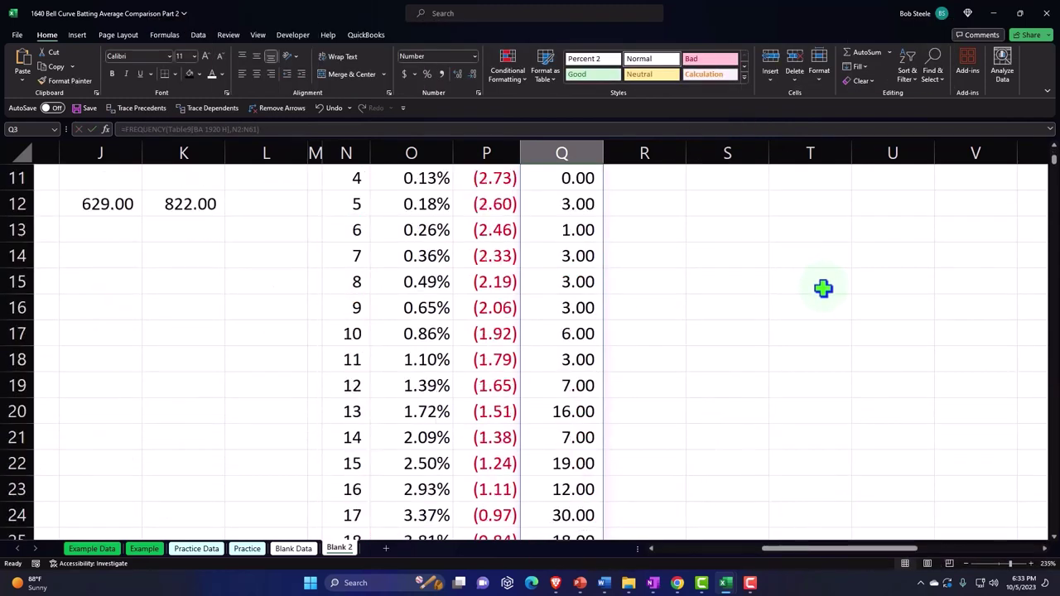
scroll(823, 288, down, 11)
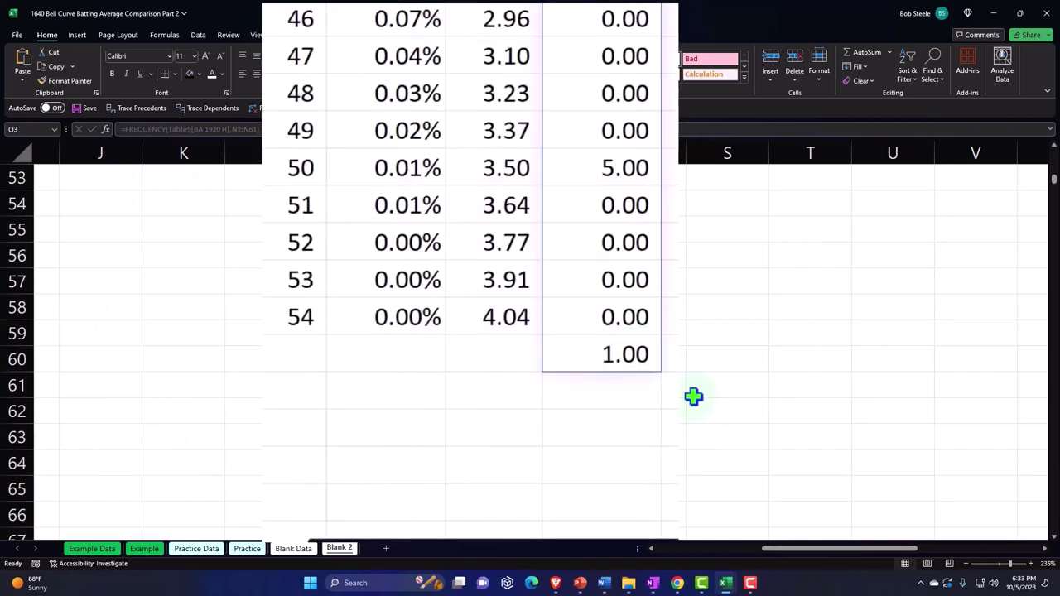
scroll(695, 399, up, 17)
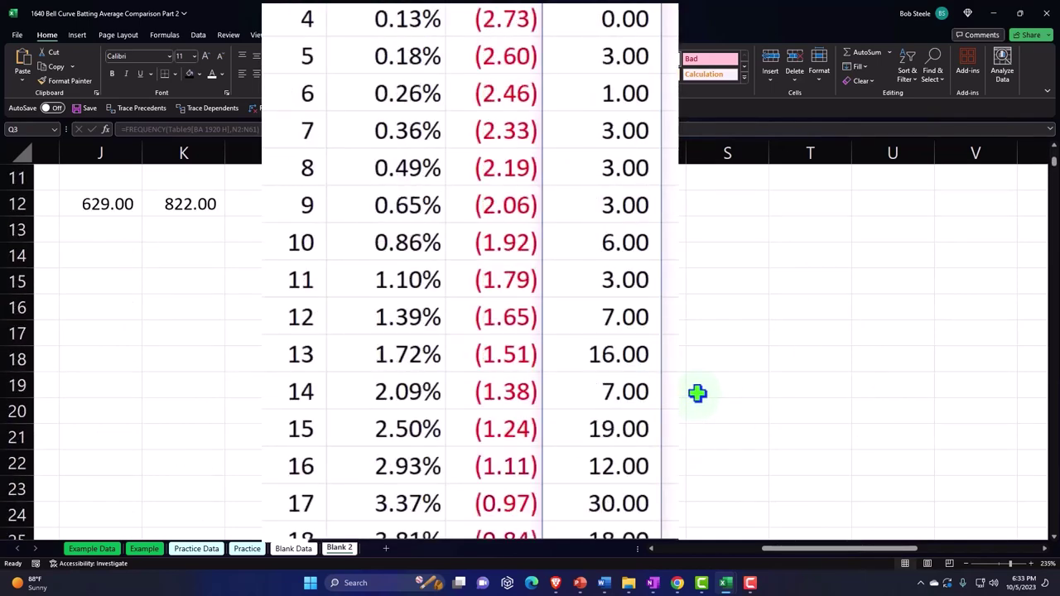
scroll(697, 394, down, 18)
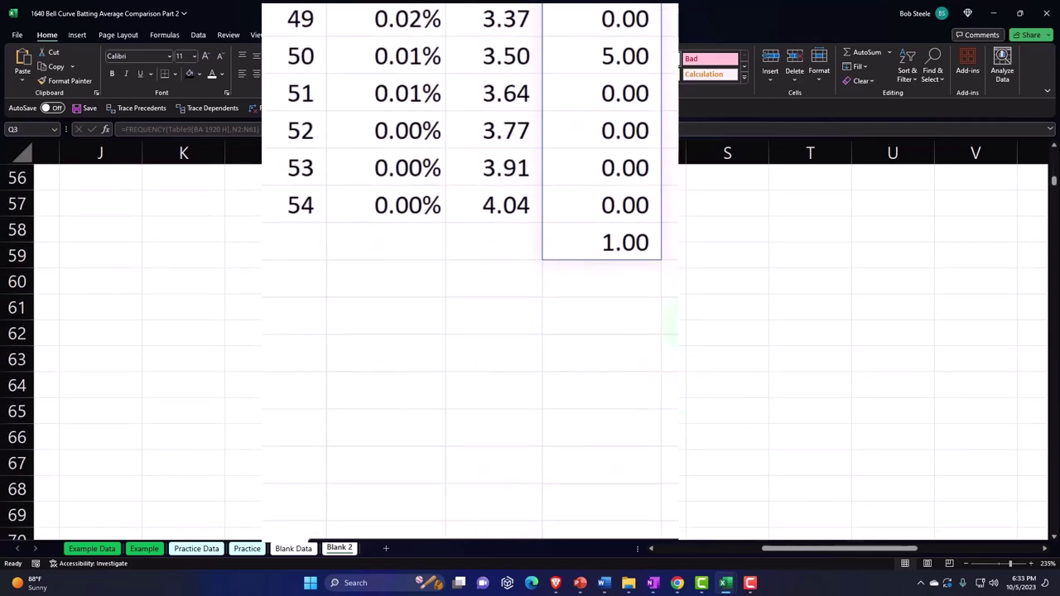
Extend X to 55 and fill the P(x) and z formulas down one row
click(298, 169)
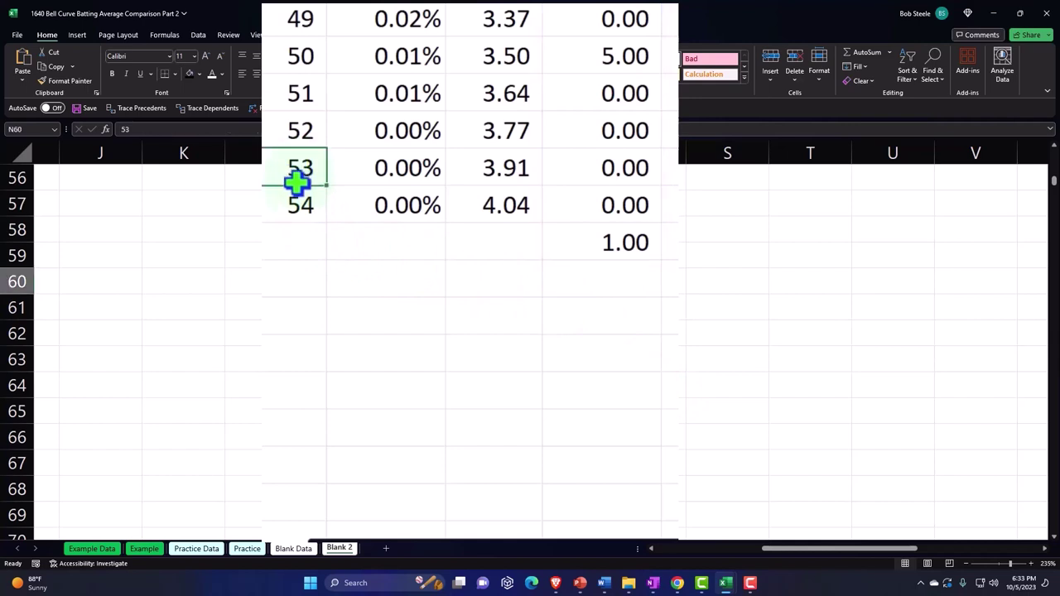
drag(296, 182, 329, 245)
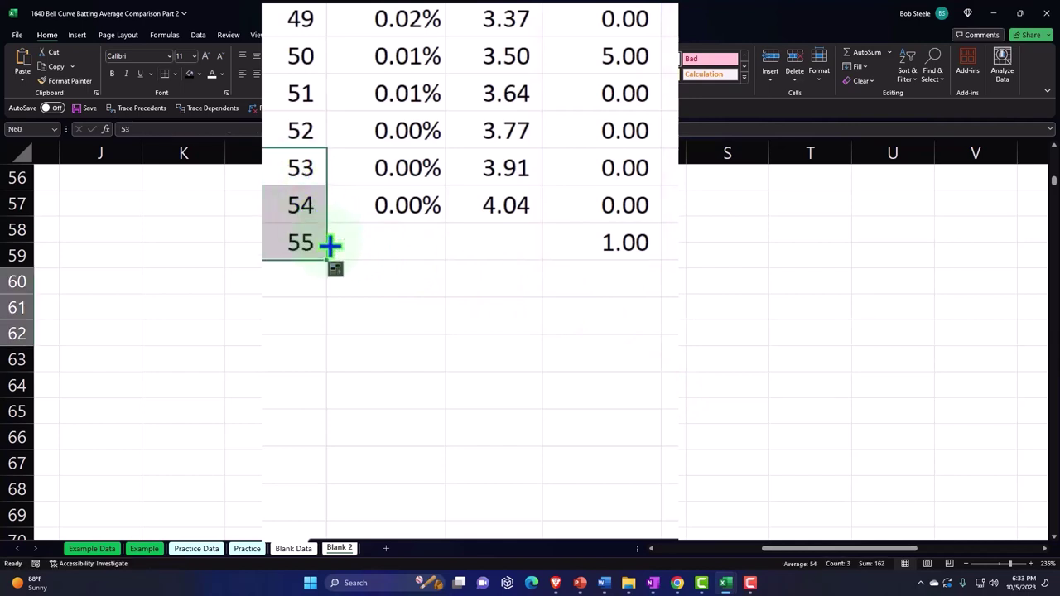
click(397, 214)
mouse_move(445, 223)
mouse_down()
mouse_move(446, 250)
mouse_move(452, 244)
mouse_up()
click(508, 208)
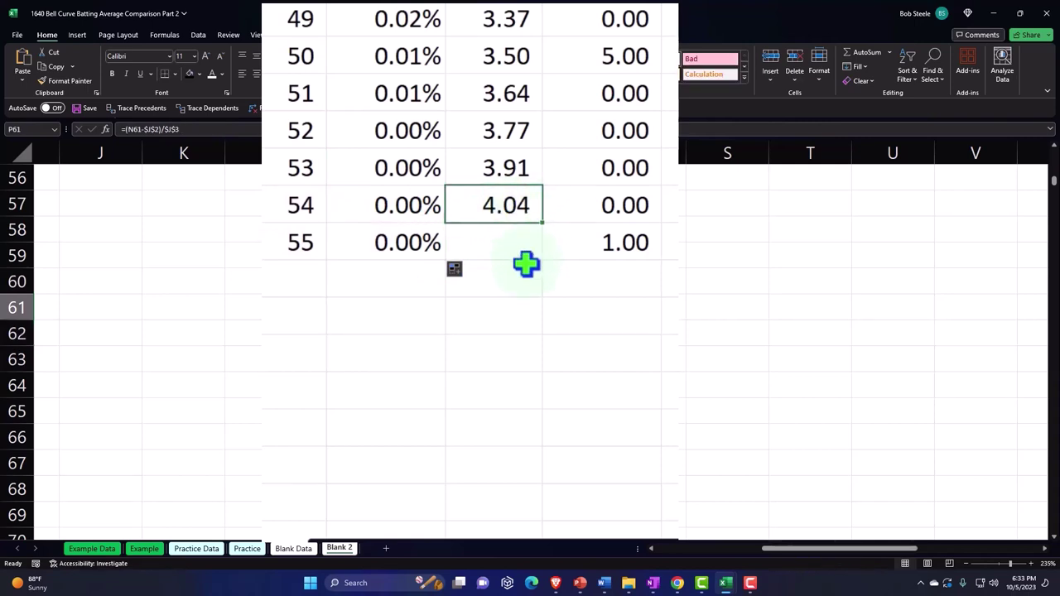
drag(543, 223, 543, 248)
click(448, 334)
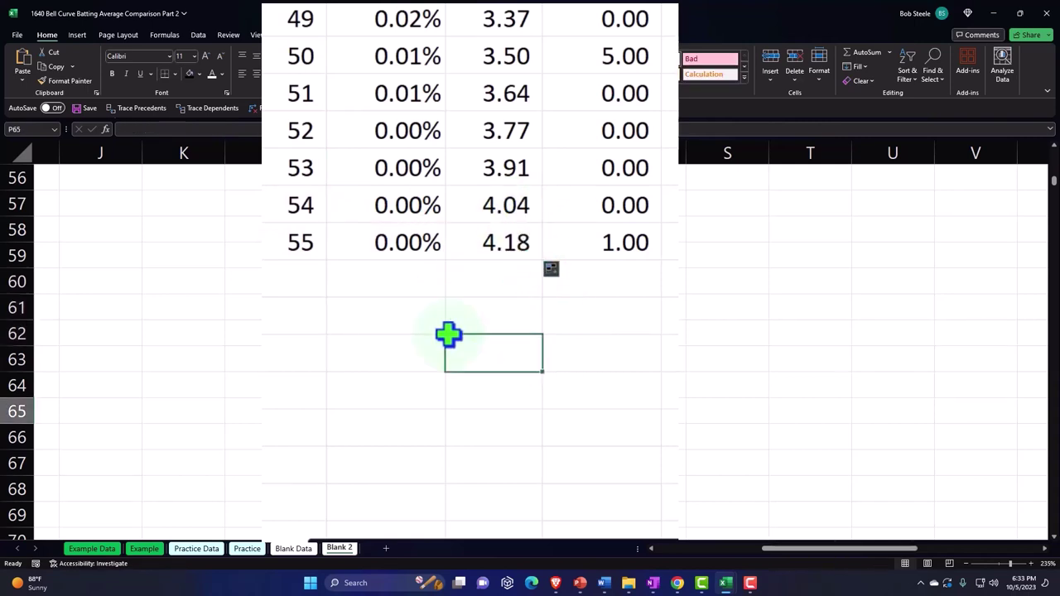
Add a Total label and an AutoSum of P(x) formatted as 100.00%
click(353, 357)
text(Tota)
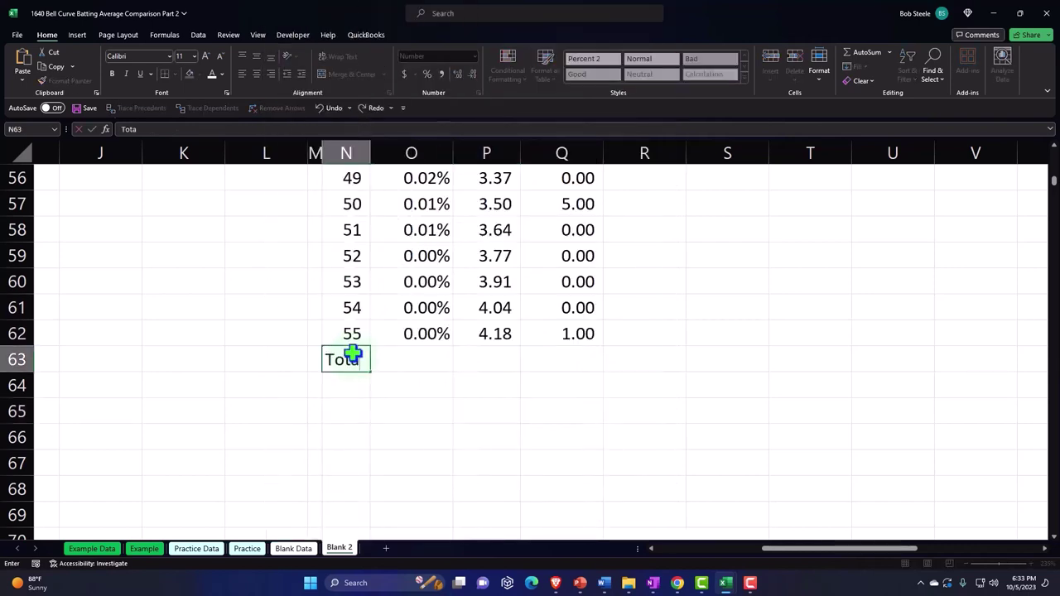
key(Tab)
key(Tab)
key(Tab)
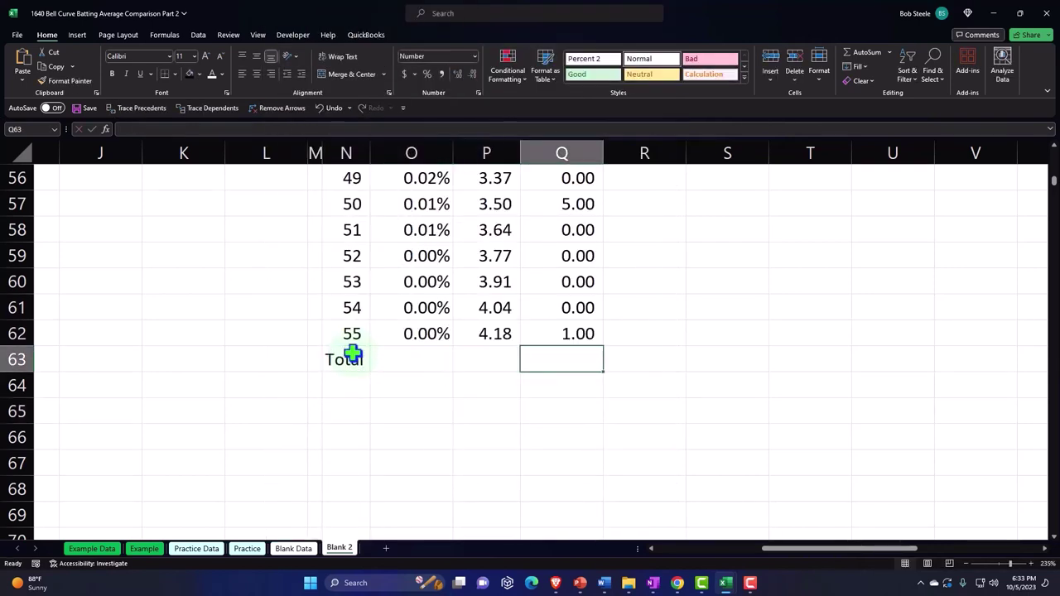
click(418, 363)
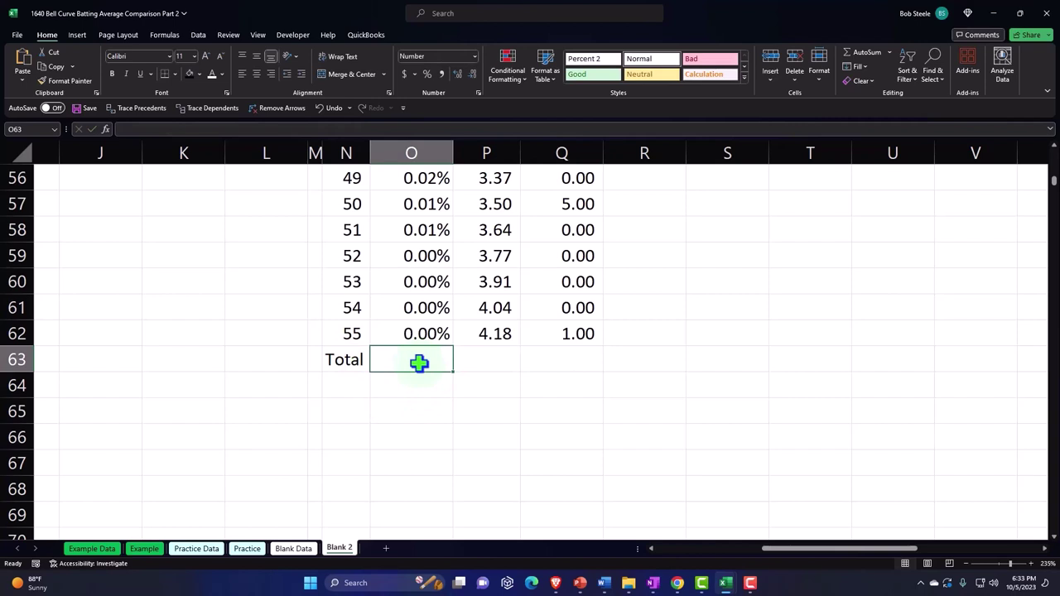
key(alt+equal)
key(Return)
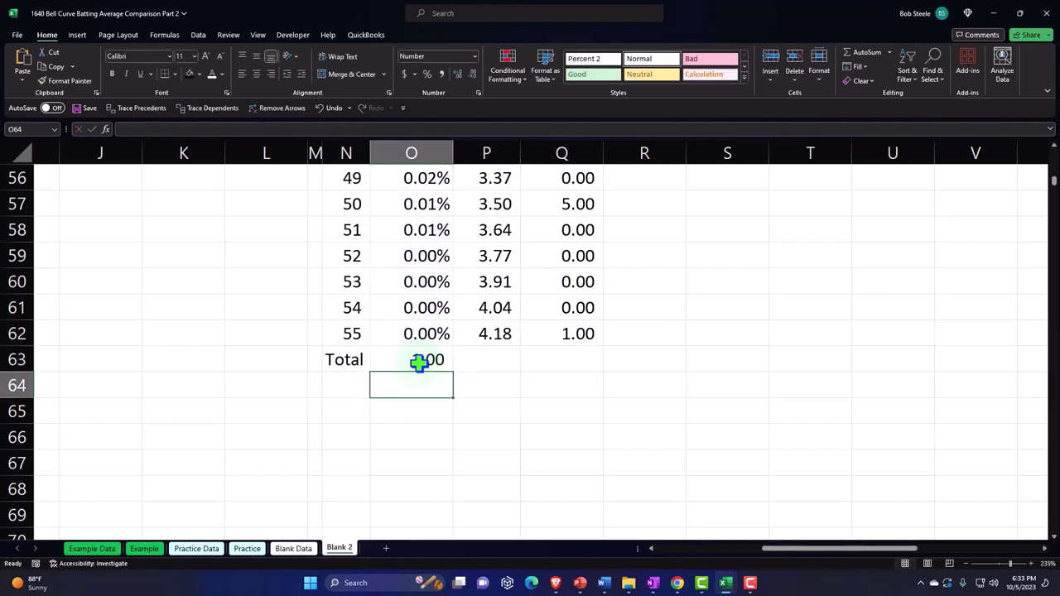
click(419, 363)
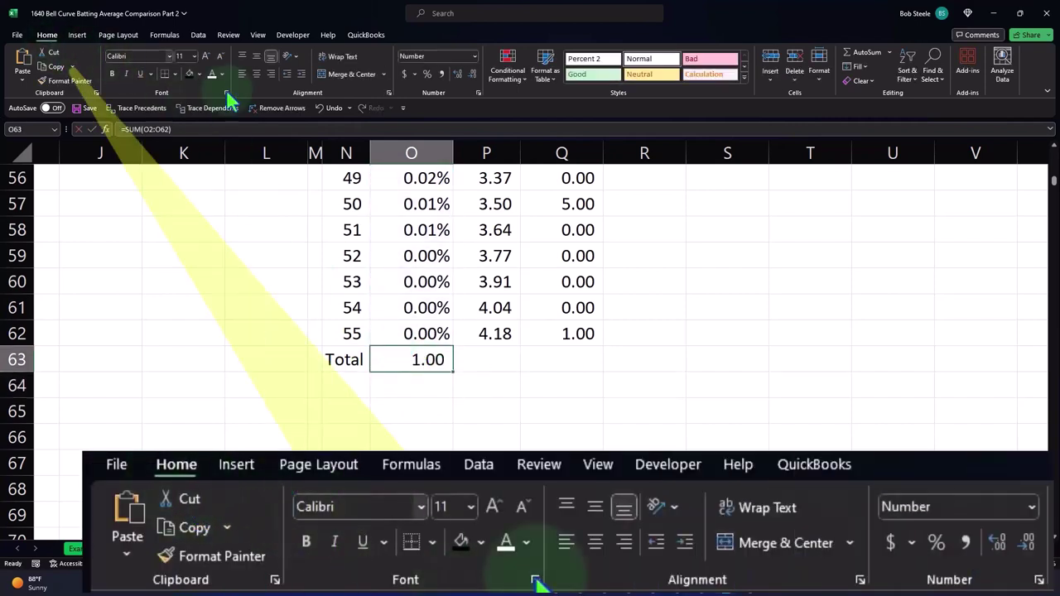
click(426, 72)
click(460, 73)
click(460, 72)
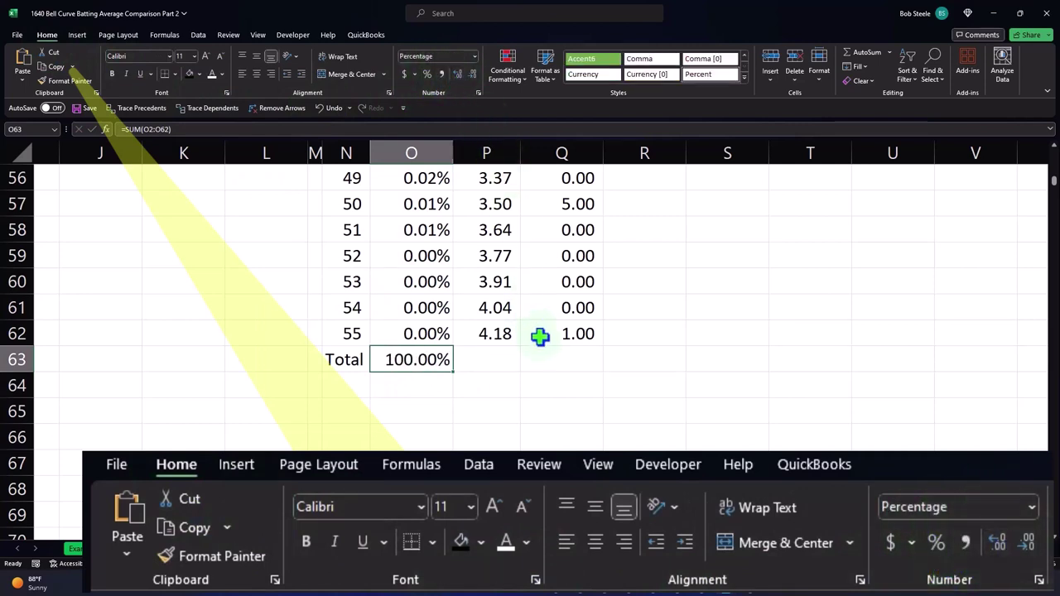
AutoSum the Actual Frequencey column to 629.00 and compare it with the 1920 count
click(569, 354)
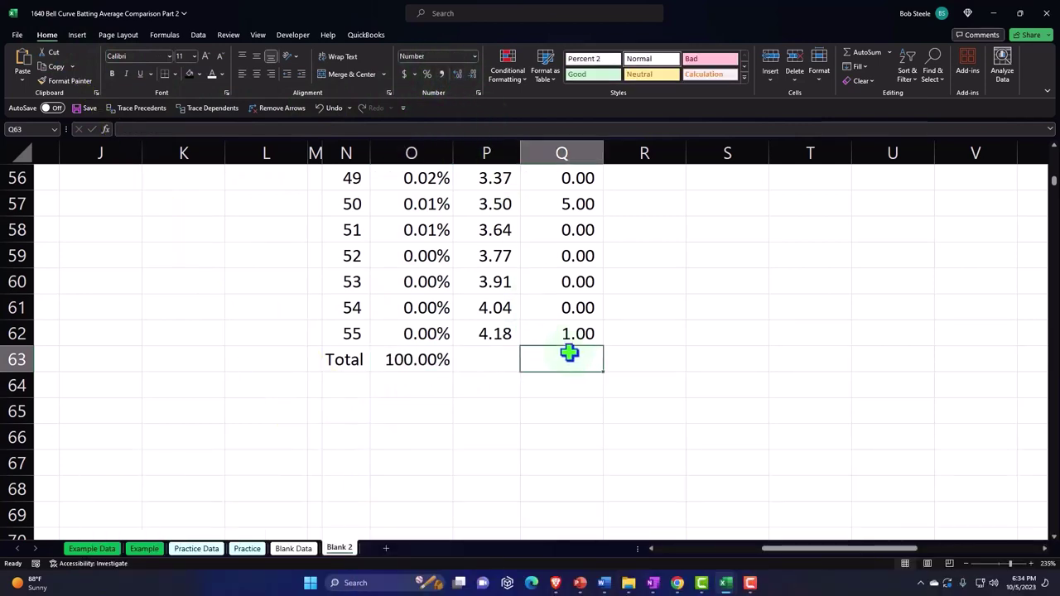
key(alt+equal)
key(Return)
click(569, 353)
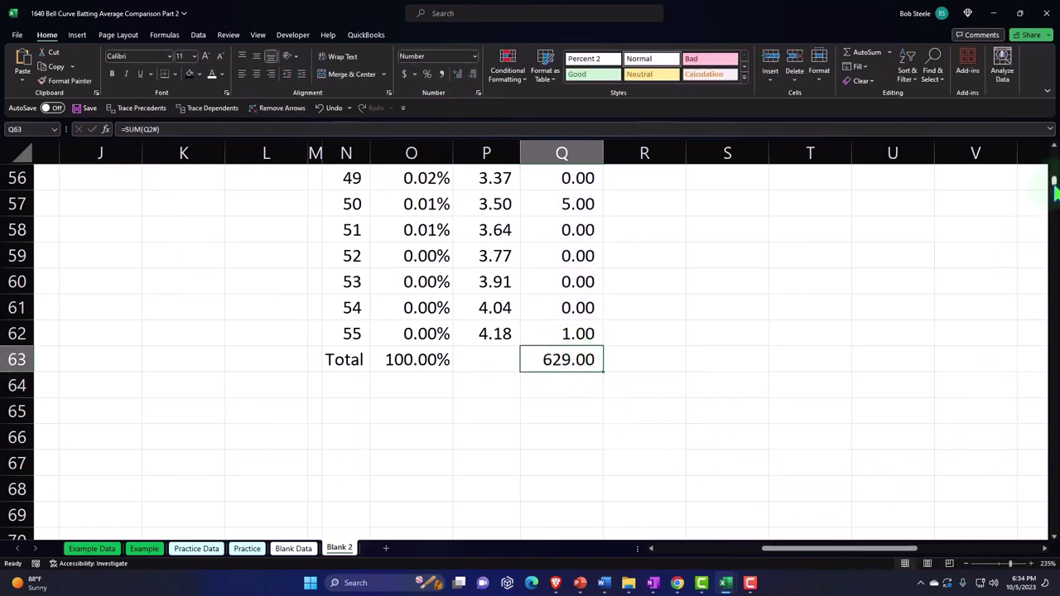
drag(1055, 190, 1055, 162)
click(111, 509)
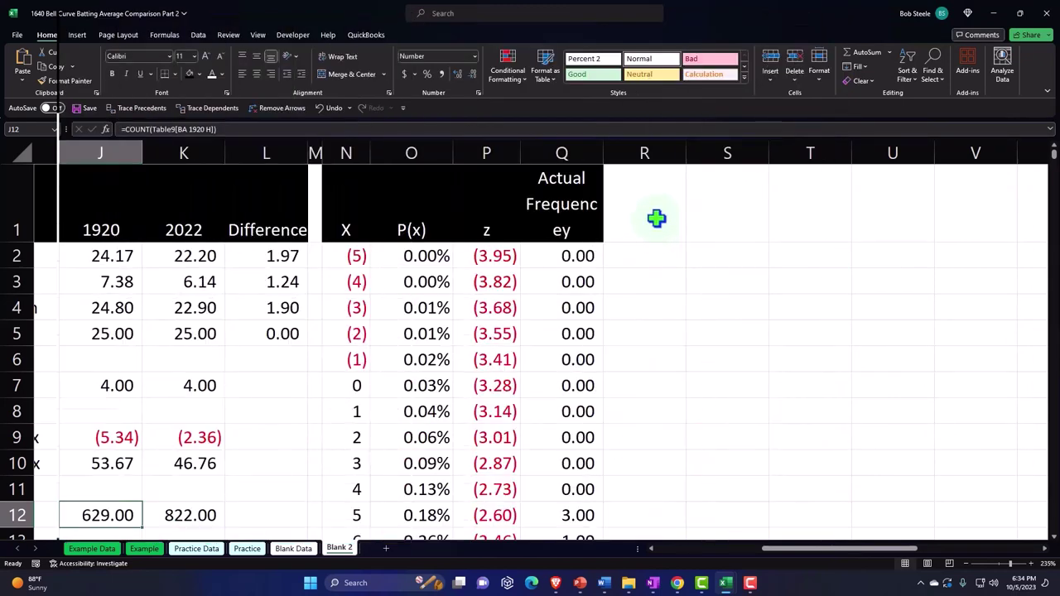
Type the header 'Actual % of Total' into R1
click(657, 215)
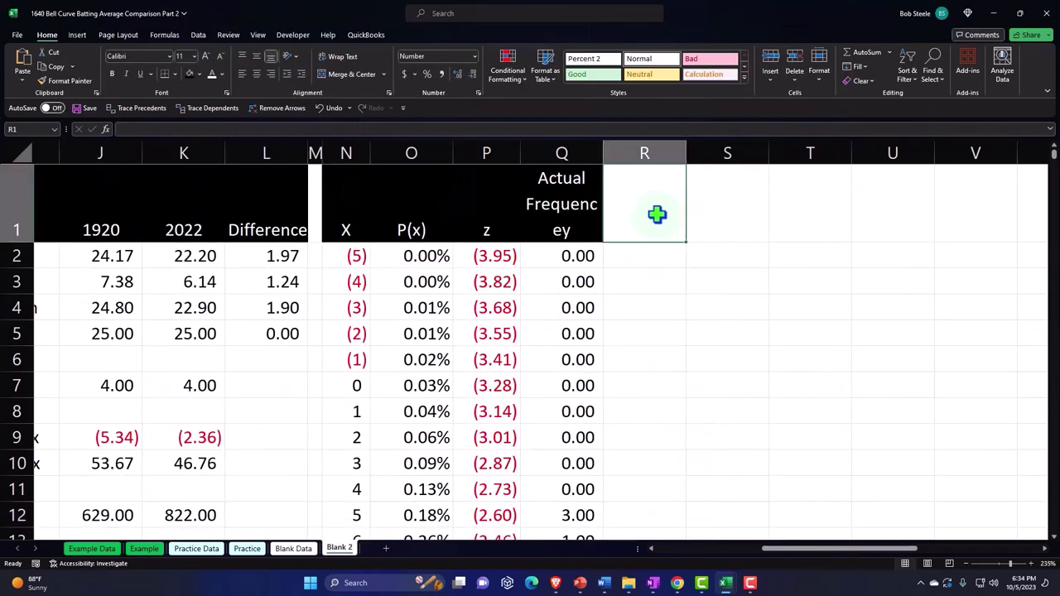
text(&)
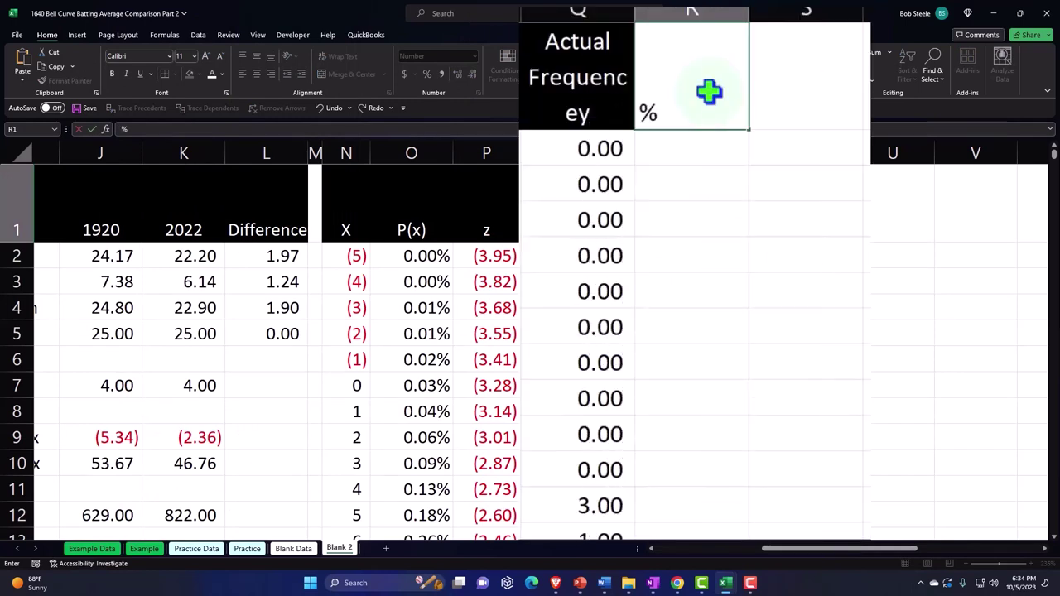
text( of Total)
key(Return)
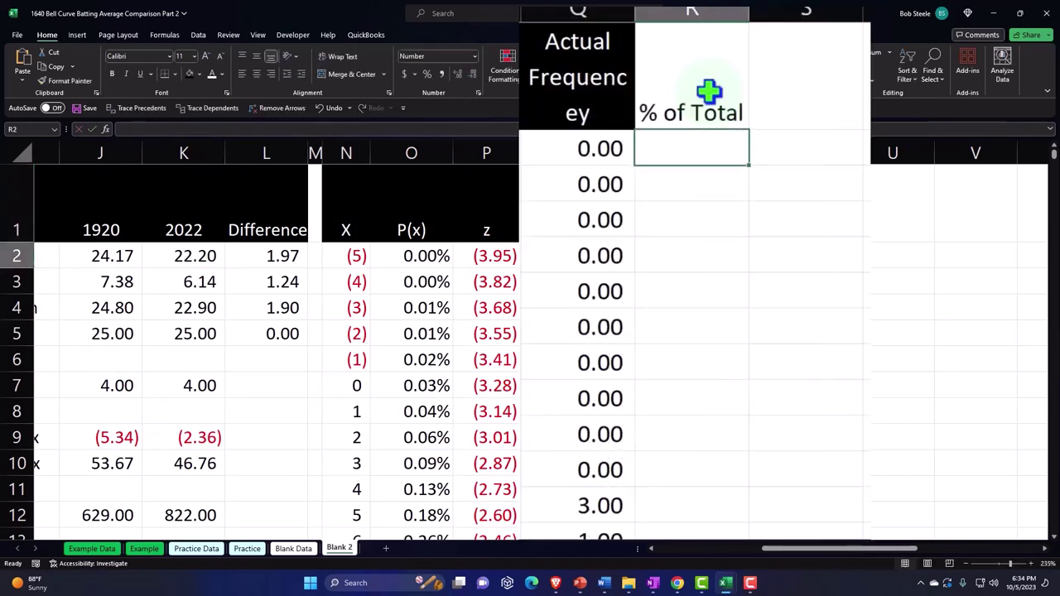
click(708, 91)
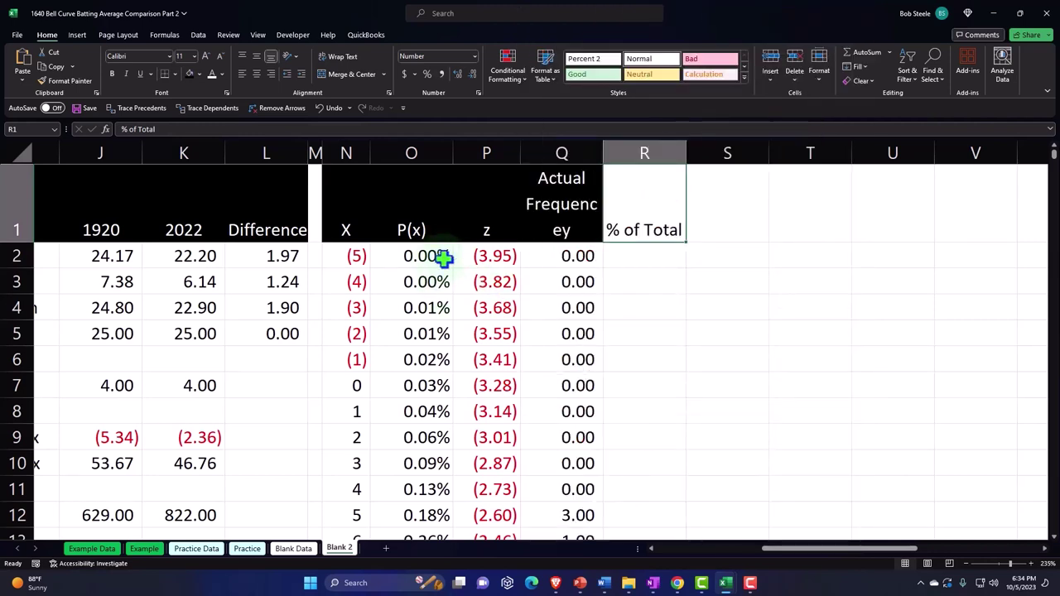
double_click(610, 230)
text(Actual)
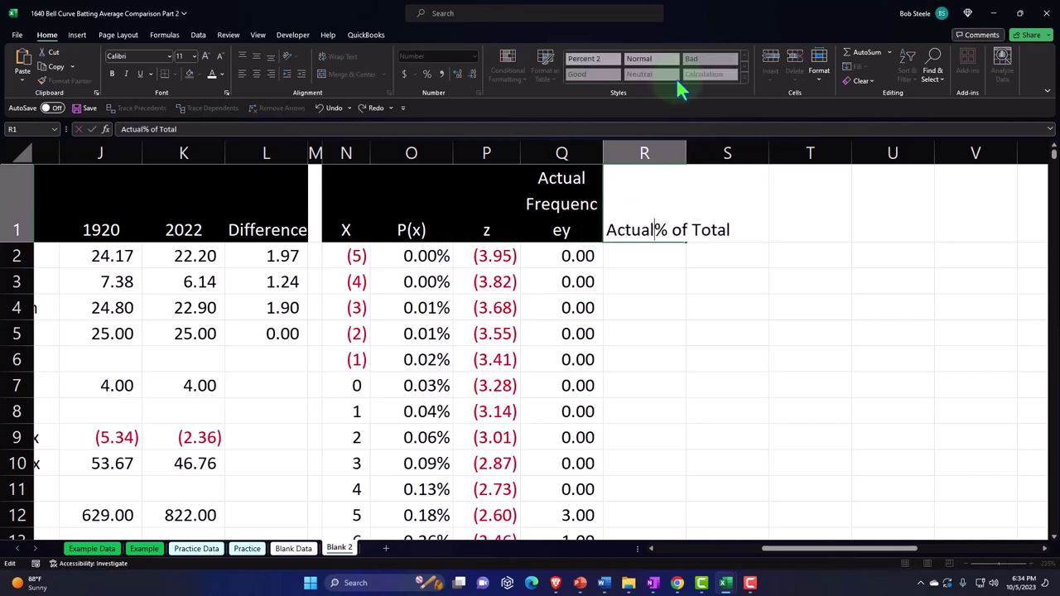
key(Return)
key(Up)
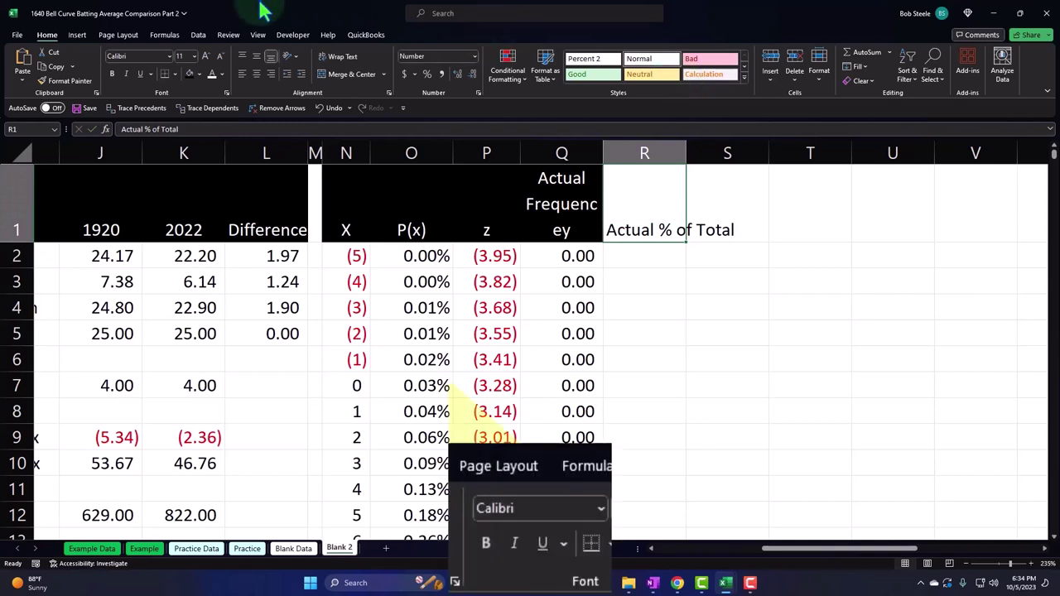
Centre and wrap the R1 header with black fill and white text
click(258, 75)
click(332, 60)
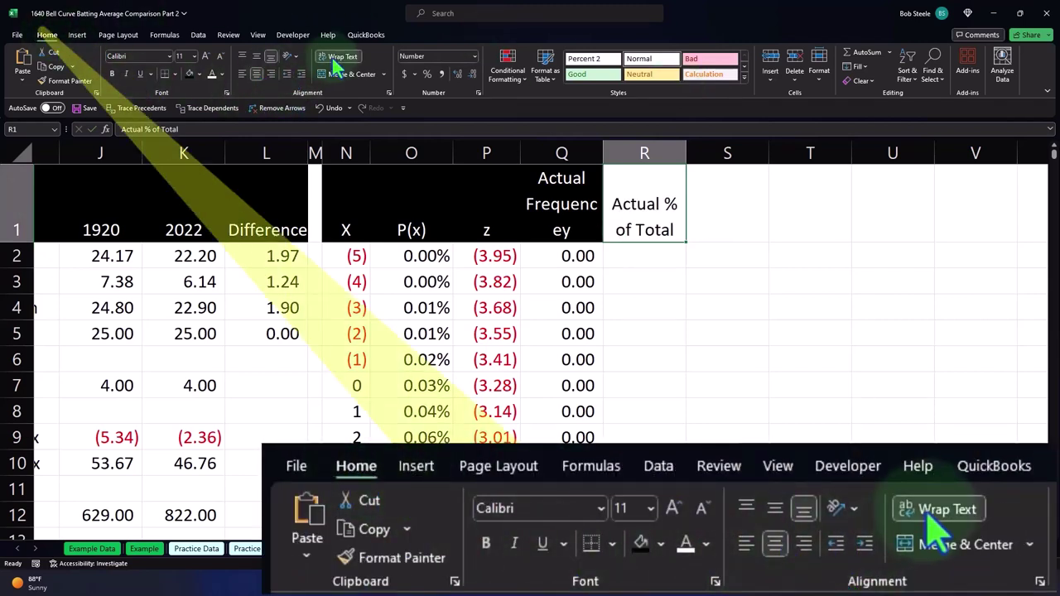
click(190, 74)
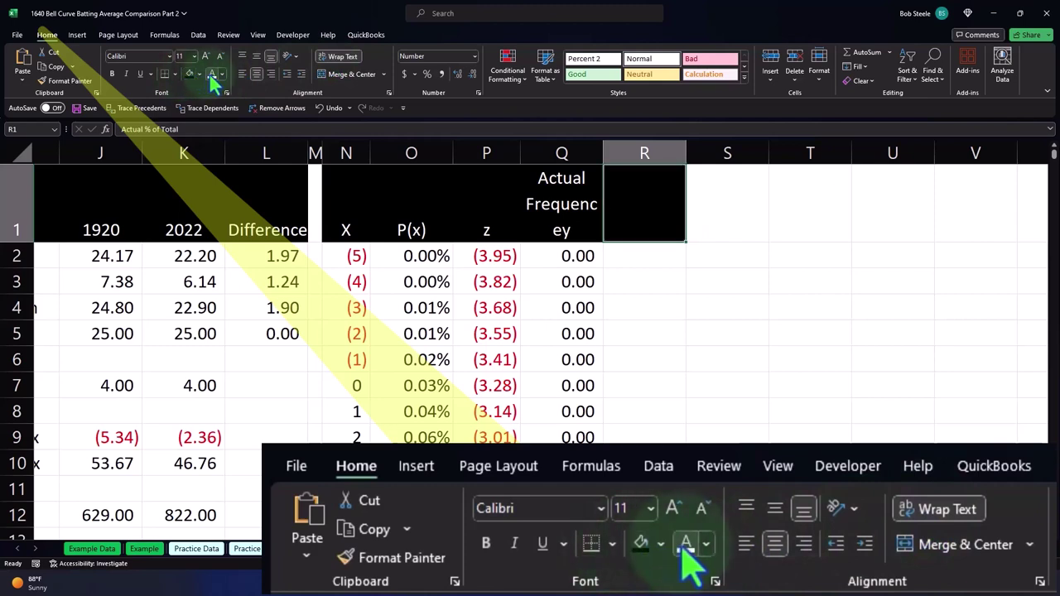
click(212, 74)
click(650, 255)
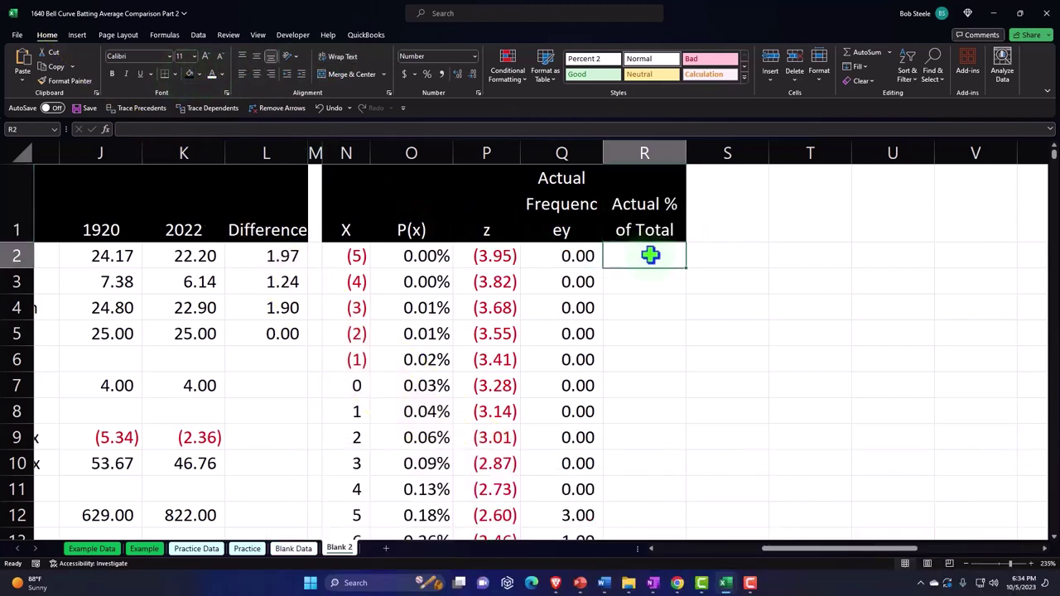
Enter =Q2/$Q$63 in R2 to give the first frequency's share of the total
text(=)
key(Left)
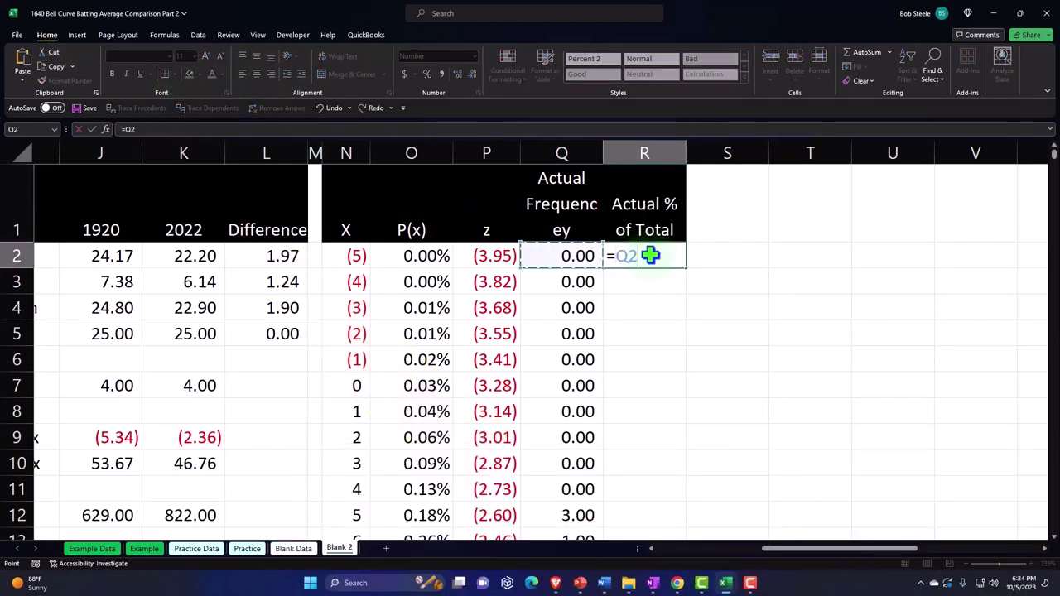
text(/)
key(Down)
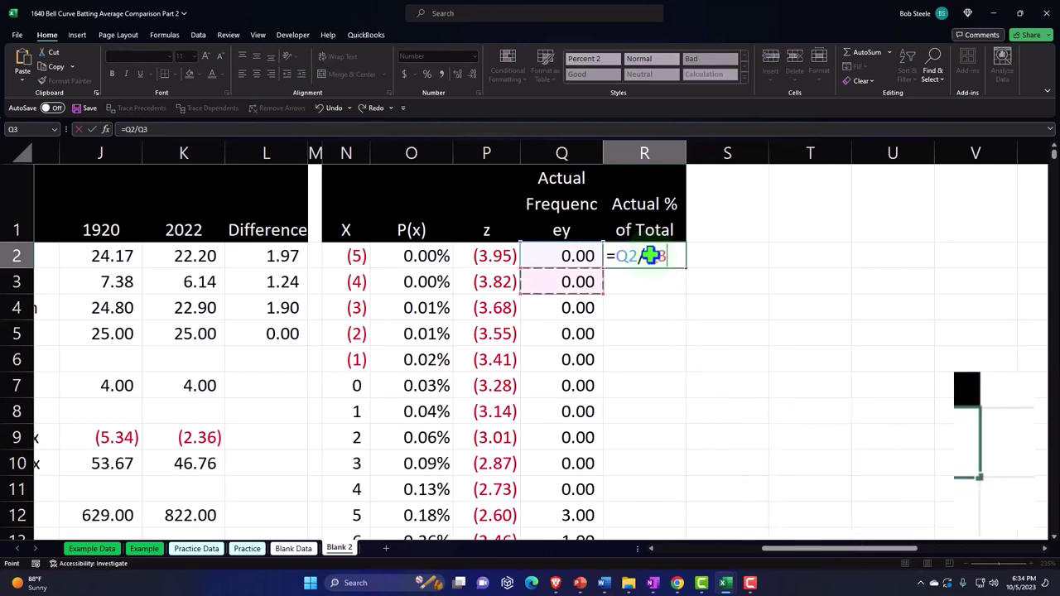
key(ctrl+shift+Down)
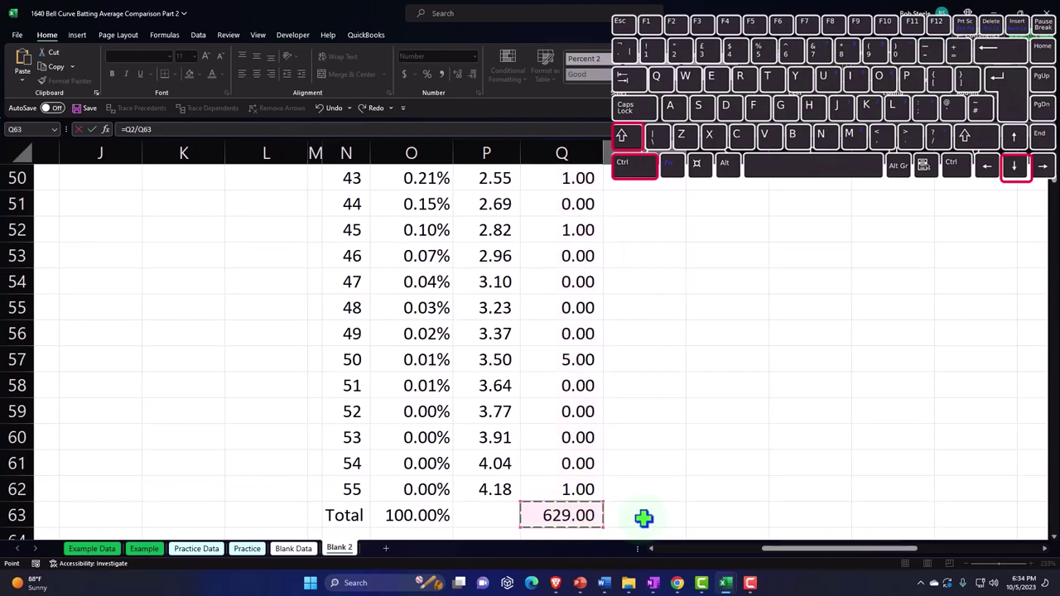
key(F4)
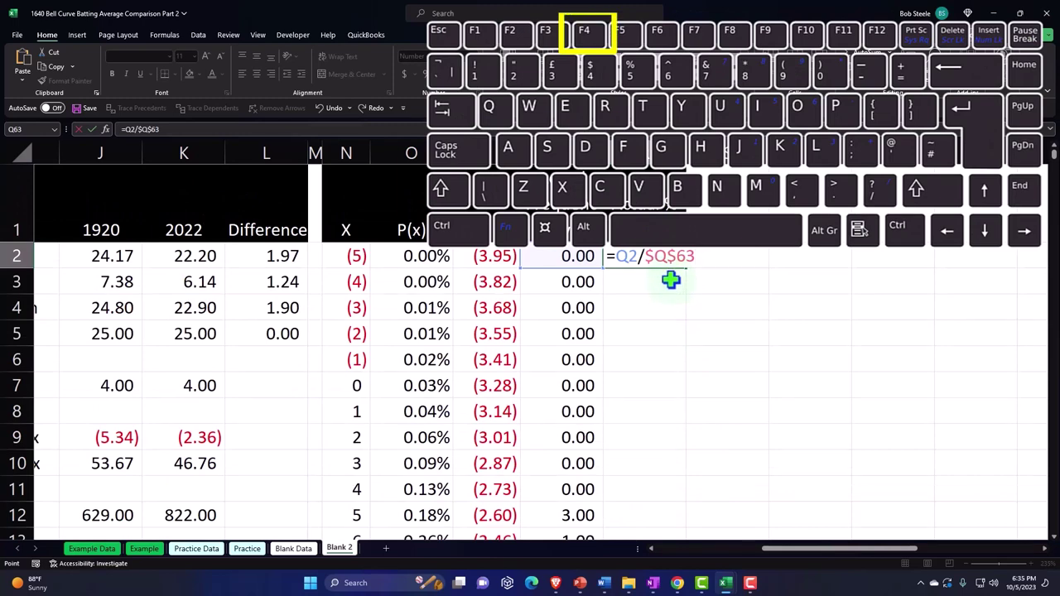
key(Return)
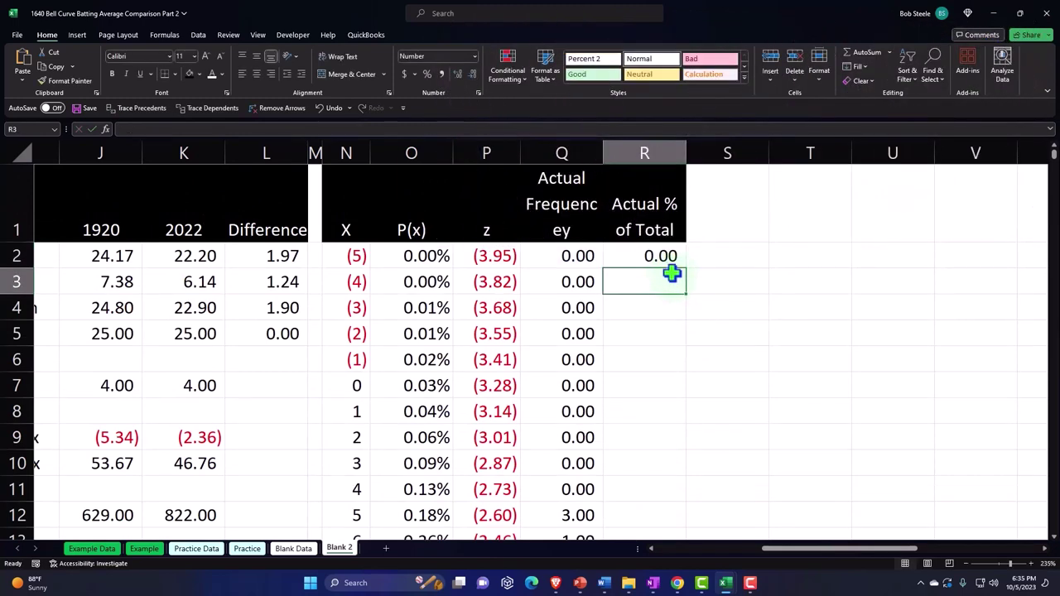
Format R2 as a percentage with an extra decimal and fill it down column R
click(666, 256)
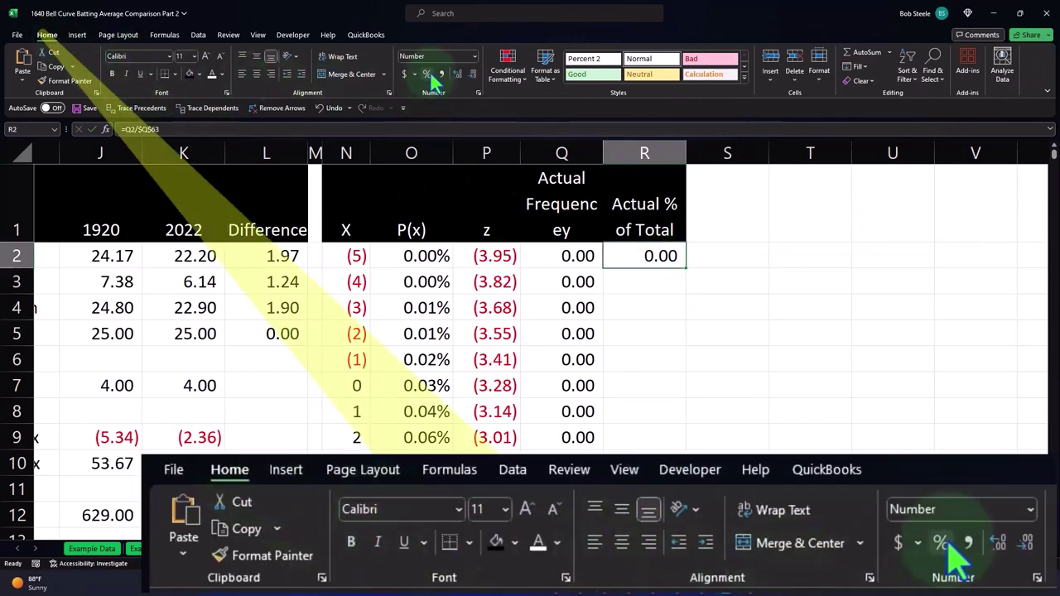
click(427, 73)
click(456, 75)
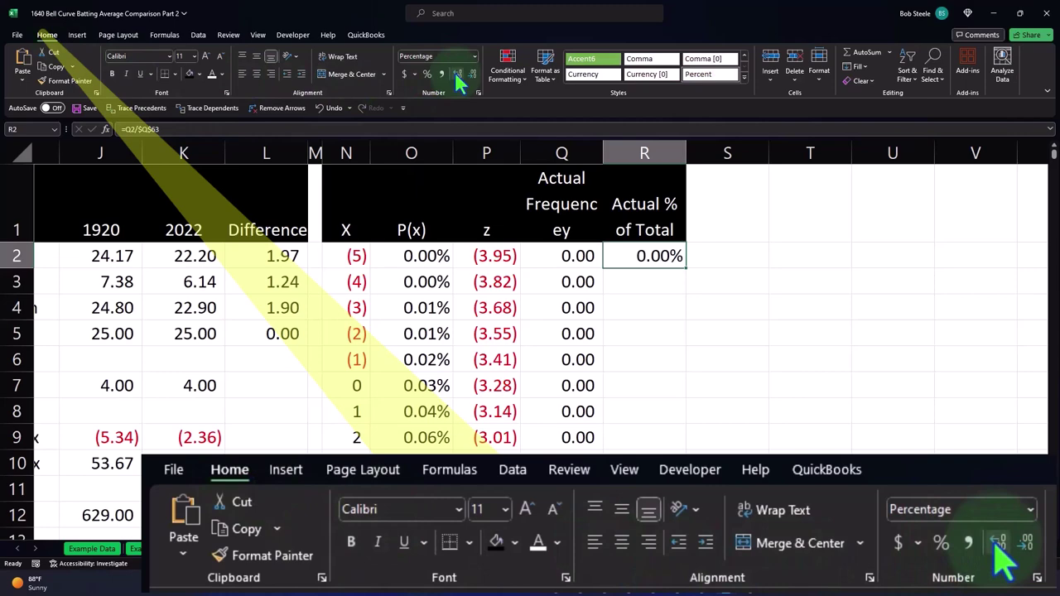
double_click(689, 269)
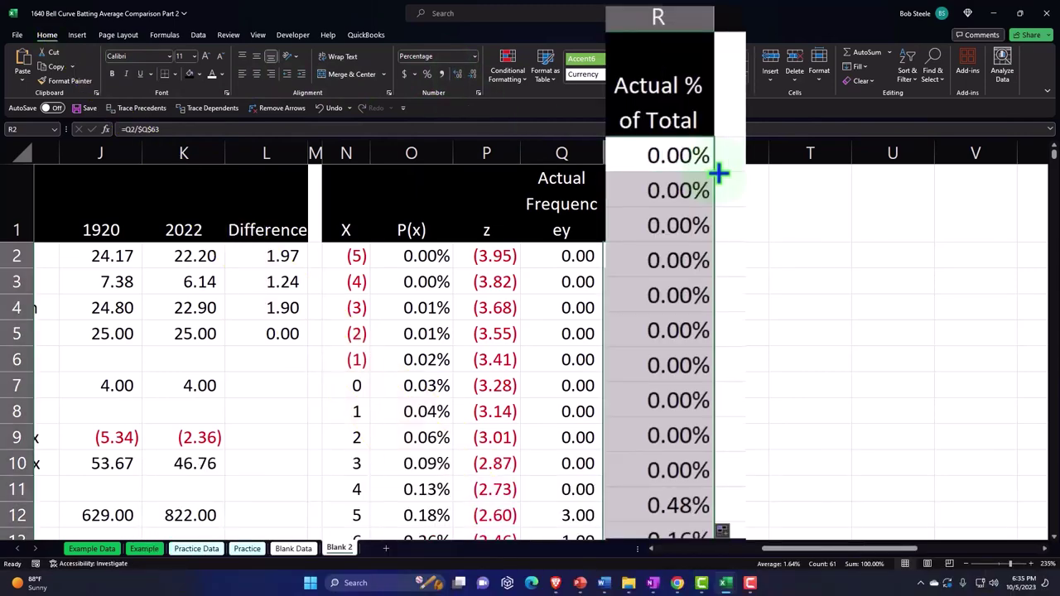
Check the results, such as 0.48% in row 12 and the row 36 share against P(x)
scroll(718, 172, down, 2)
click(691, 297)
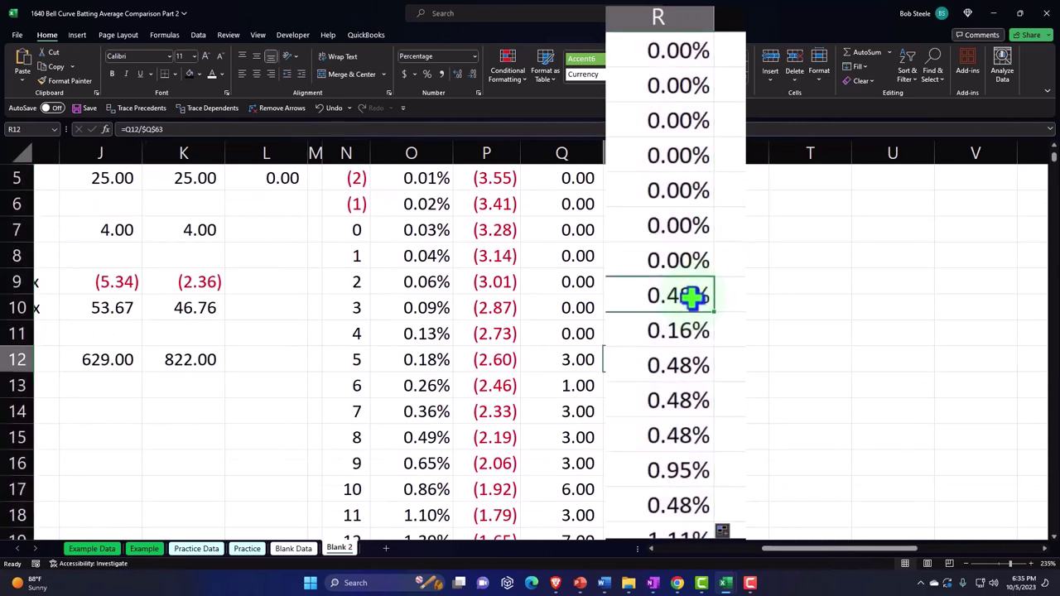
scroll(692, 296, down, 2)
scroll(682, 300, down, 6)
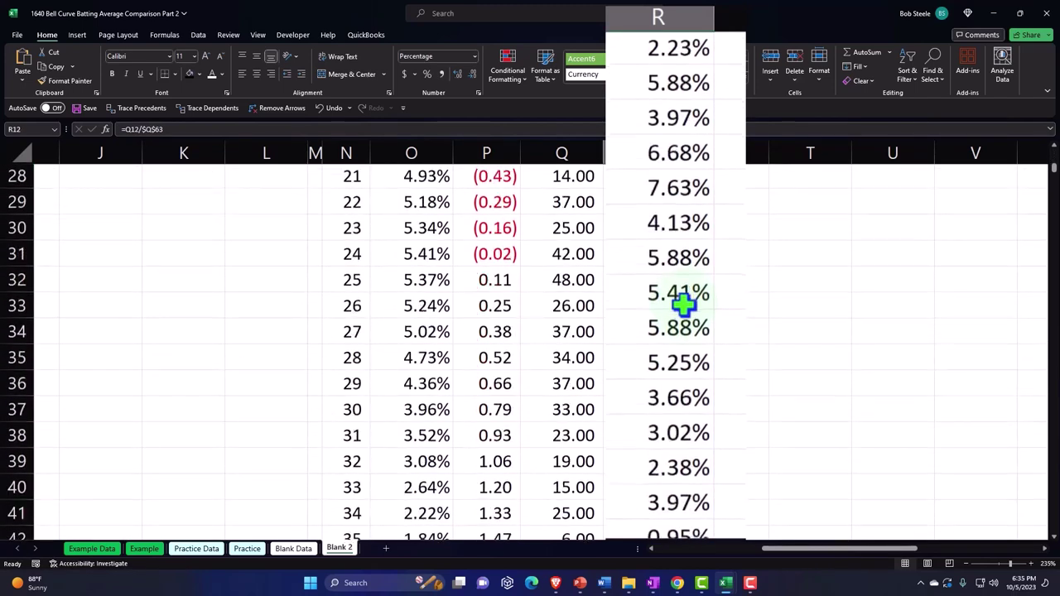
click(658, 362)
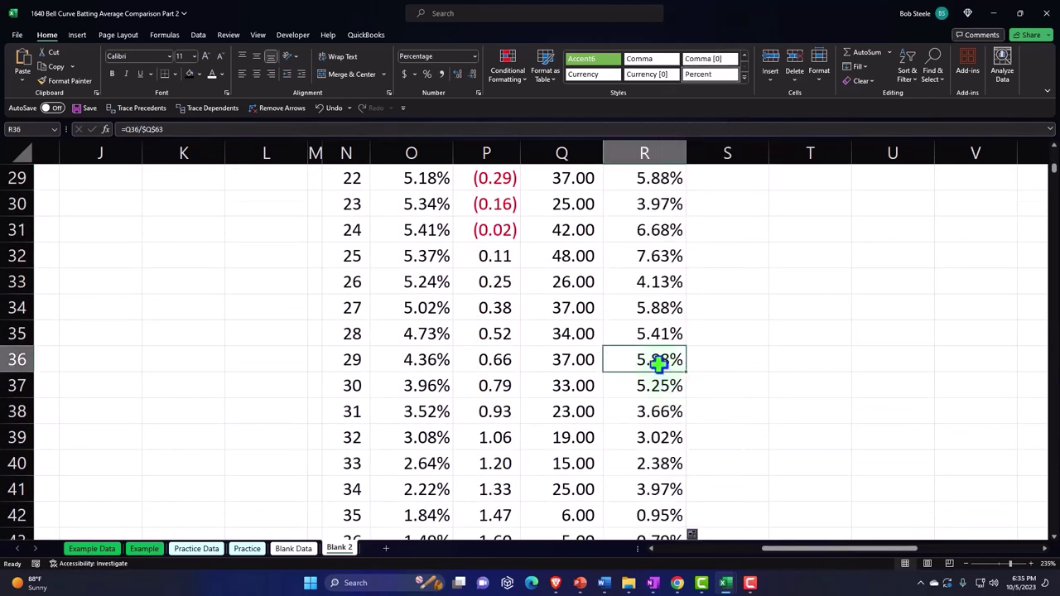
click(383, 284)
click(696, 286)
Compare P(x) and actual percentages across the rows for X = 30, 31 and 32
click(698, 316)
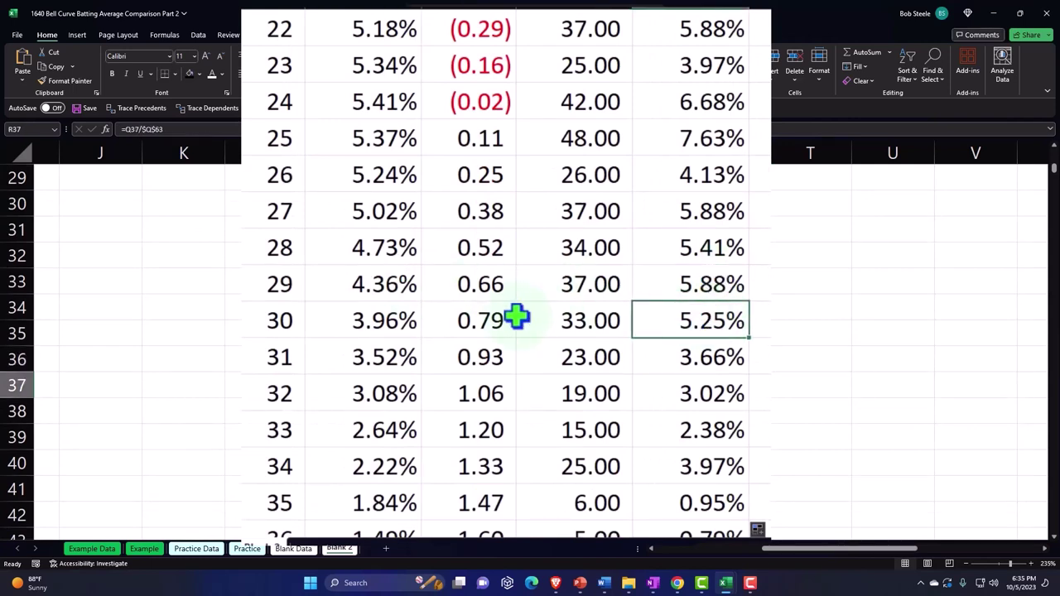
click(509, 319)
click(398, 316)
click(693, 362)
click(403, 356)
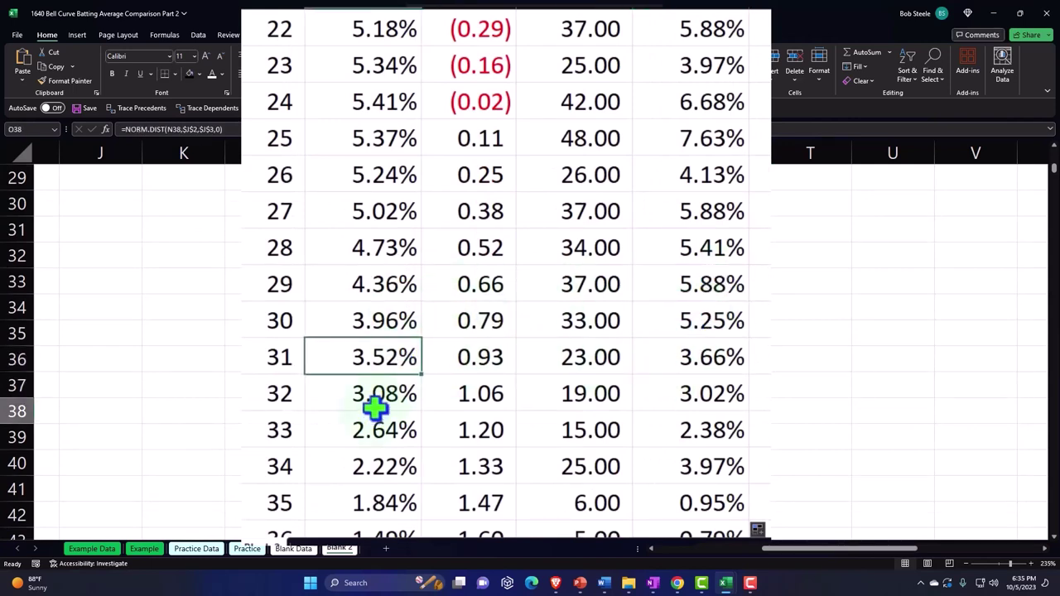
click(389, 397)
click(737, 390)
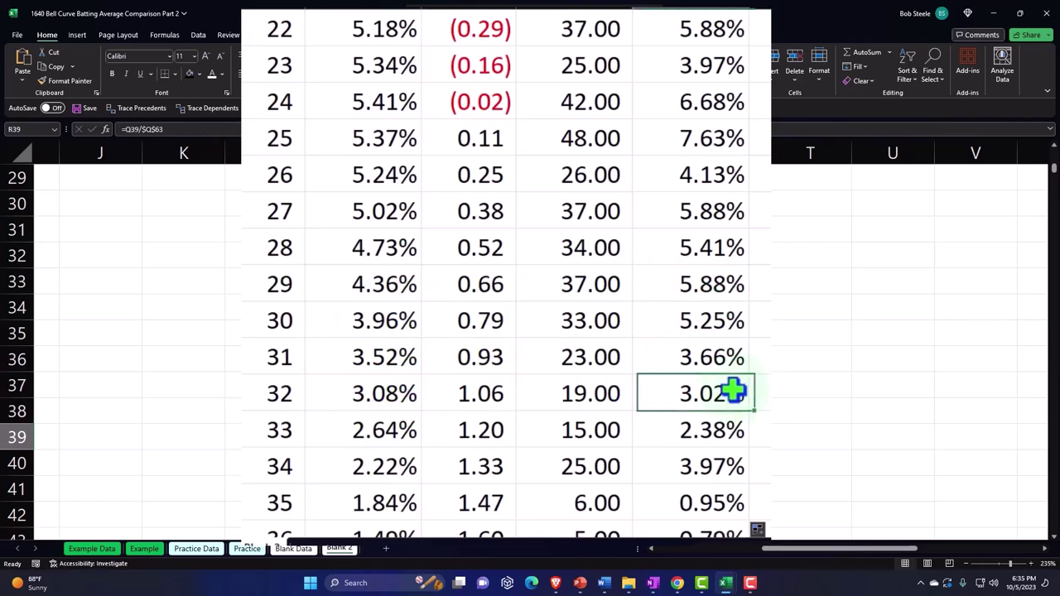
scroll(735, 385, down, 1)
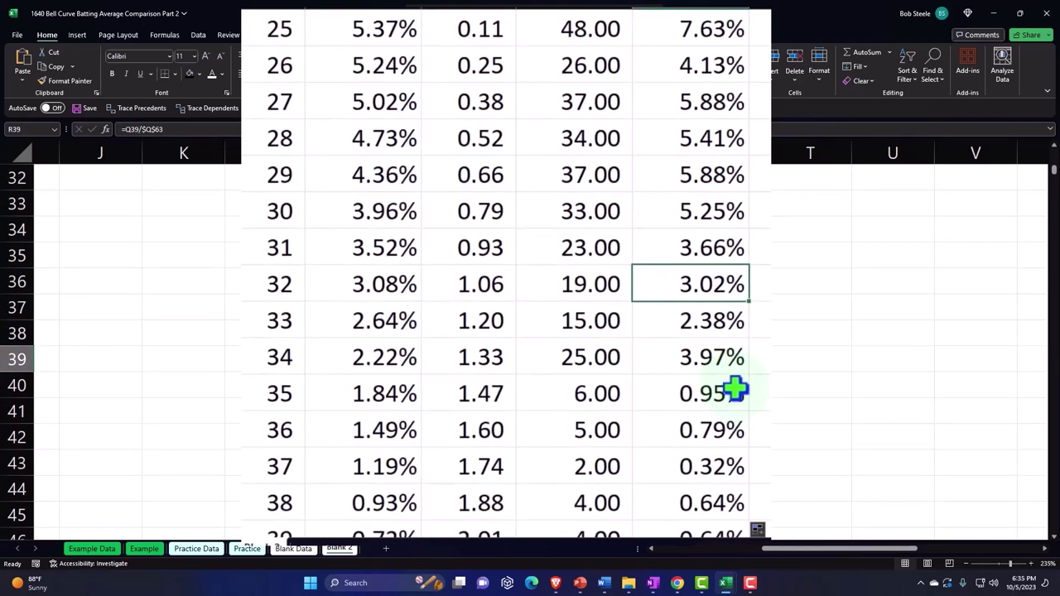
scroll(736, 389, up, 10)
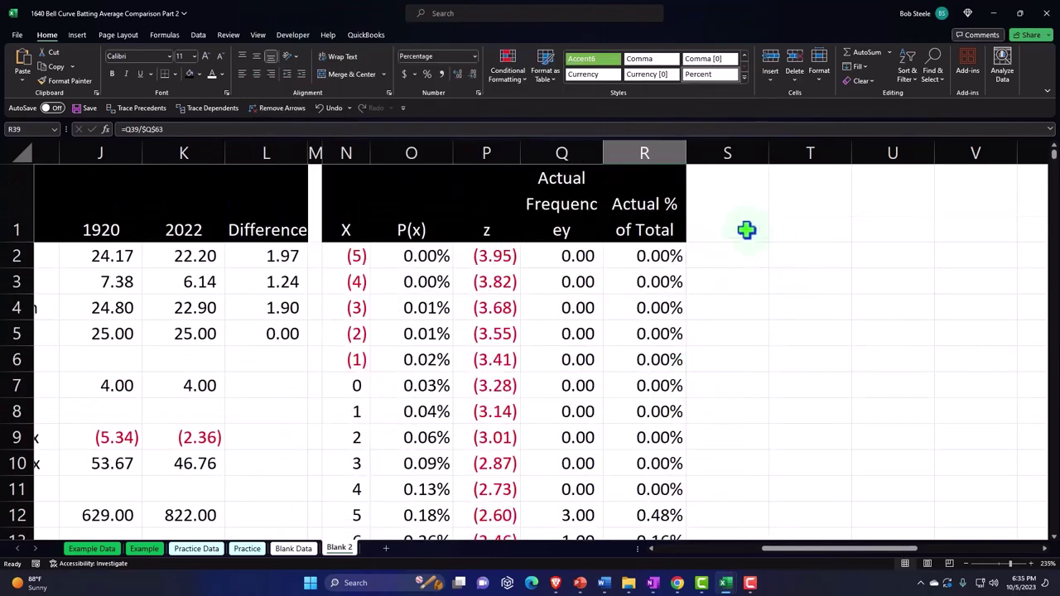
Add a 'Difference' heading in S1 with black fill and white text
click(734, 221)
text(Difference)
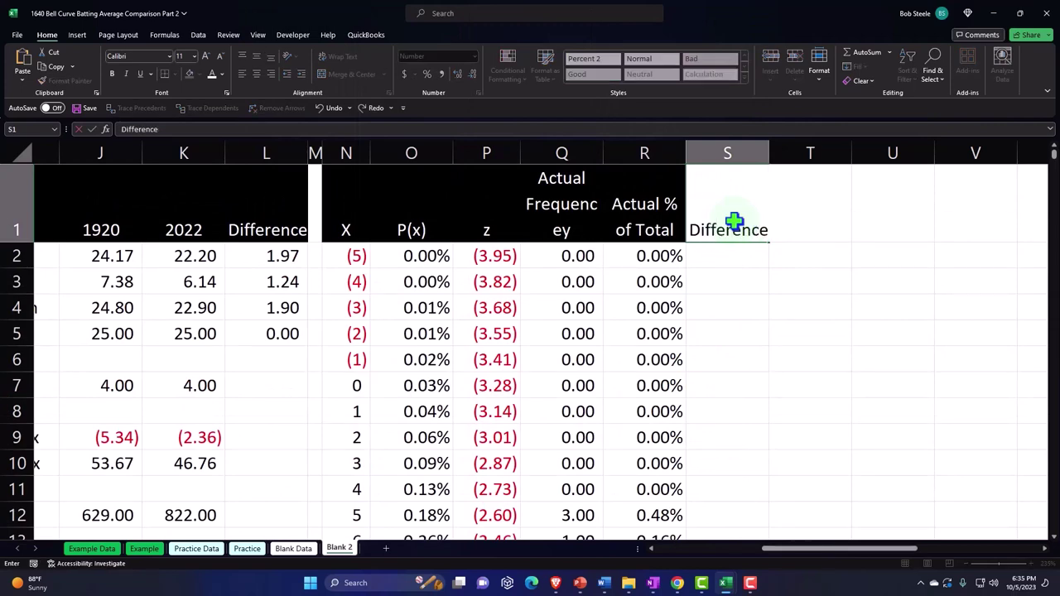
key(ctrl+Return)
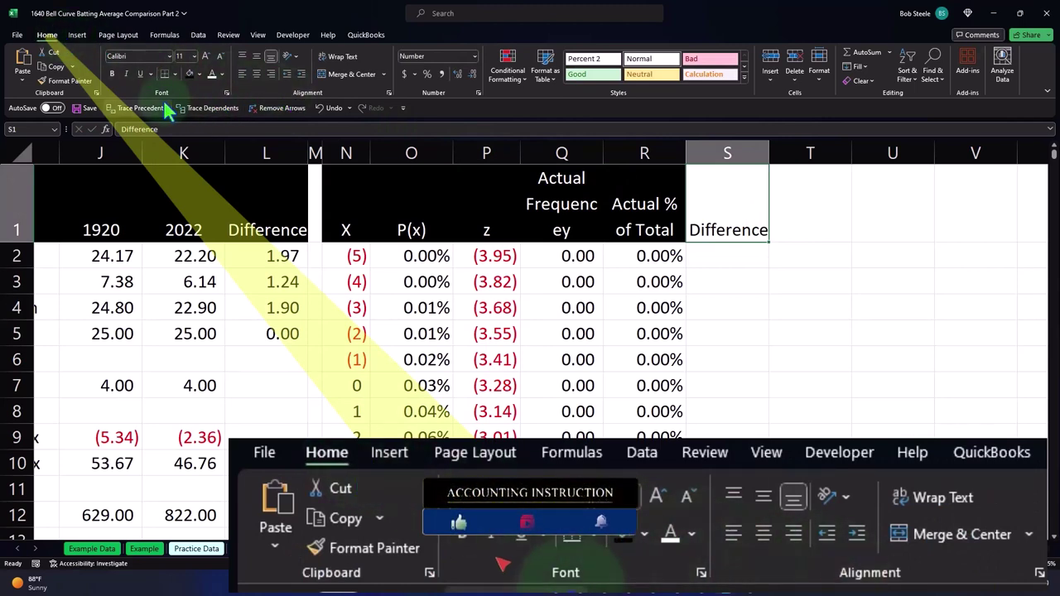
click(189, 74)
click(211, 74)
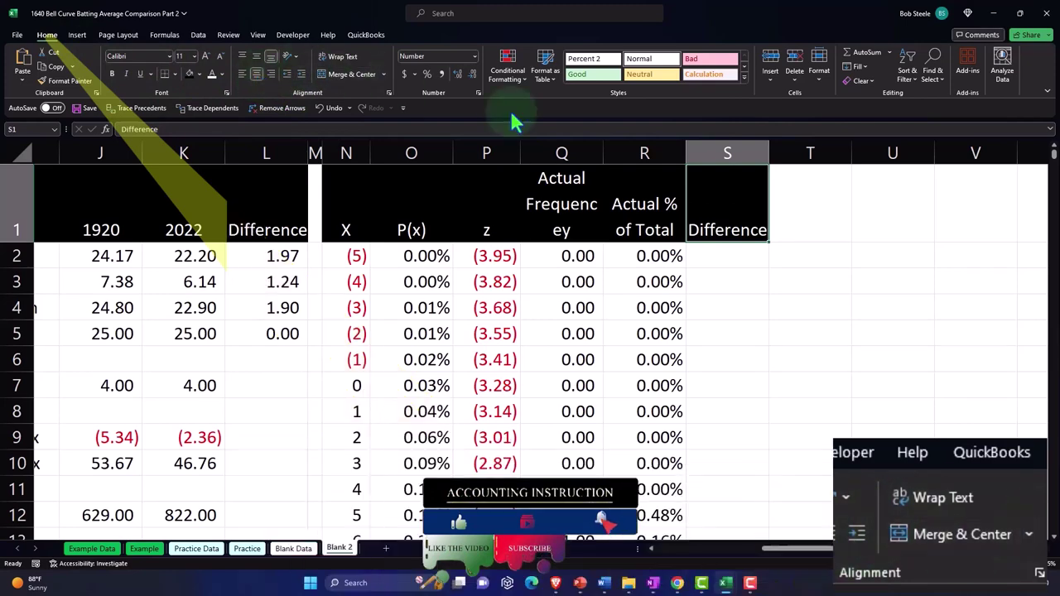
Enter =O2-R2 in S2 to subtract the actual percentage from P(x)
click(746, 251)
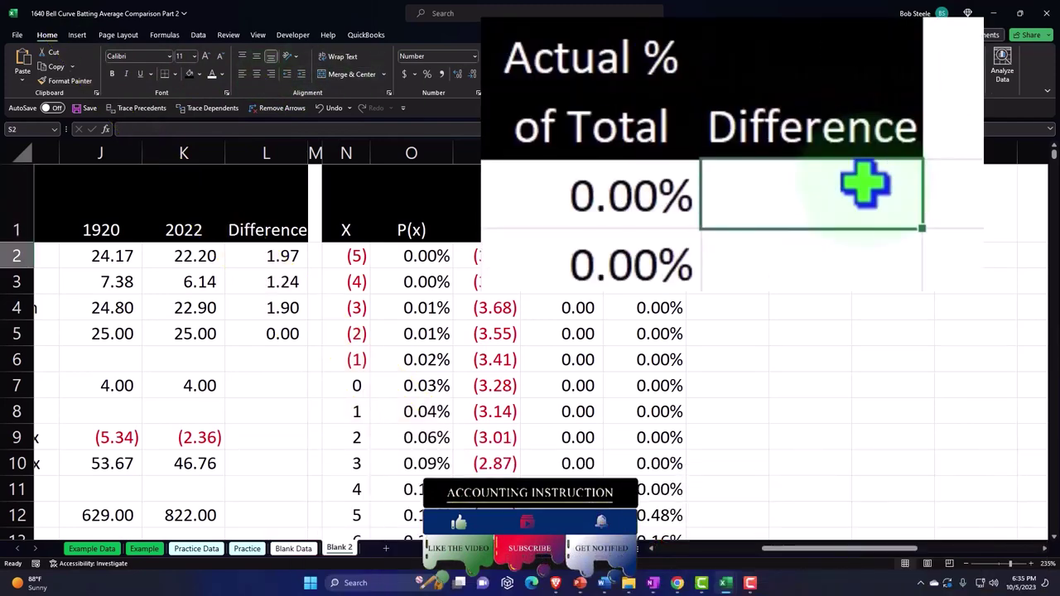
text(=)
key(Left)
key(Left)
key(Left)
key(Left)
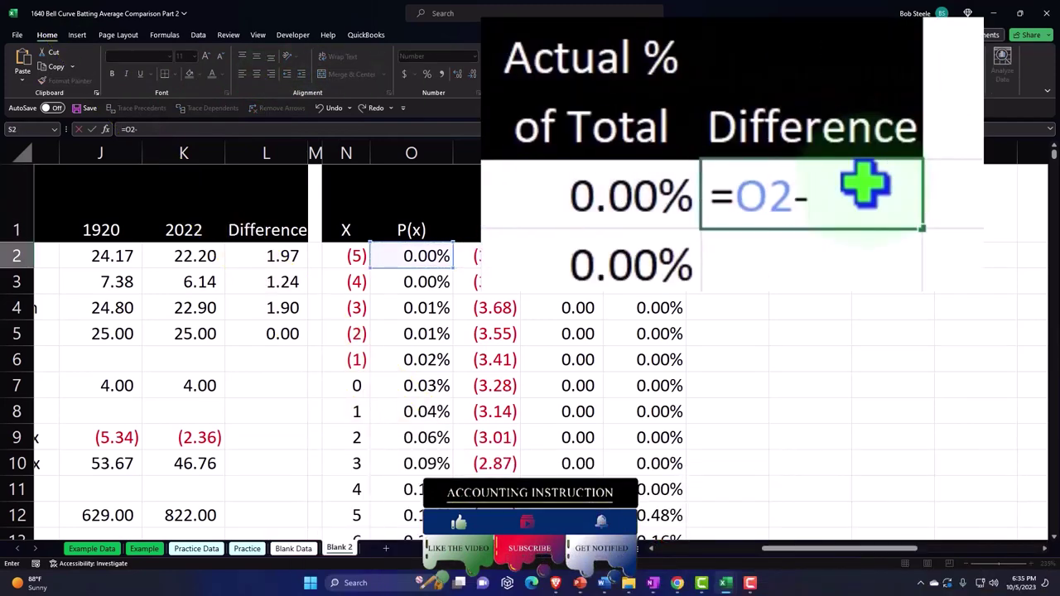
text(-)
key(Left)
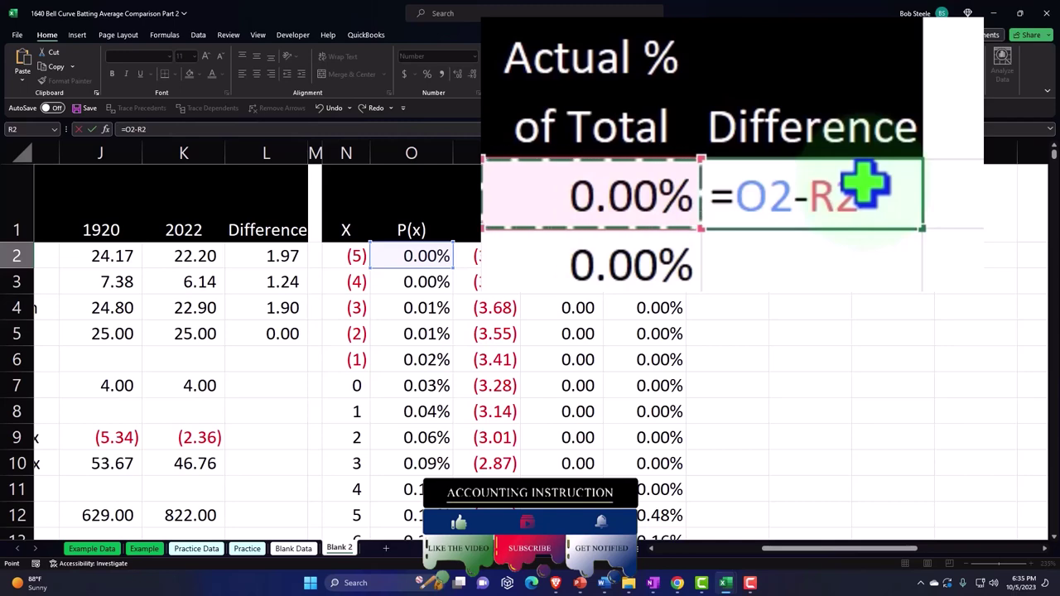
key(Return)
Format the difference as a two-decimal percentage and fill it down the column
click(747, 254)
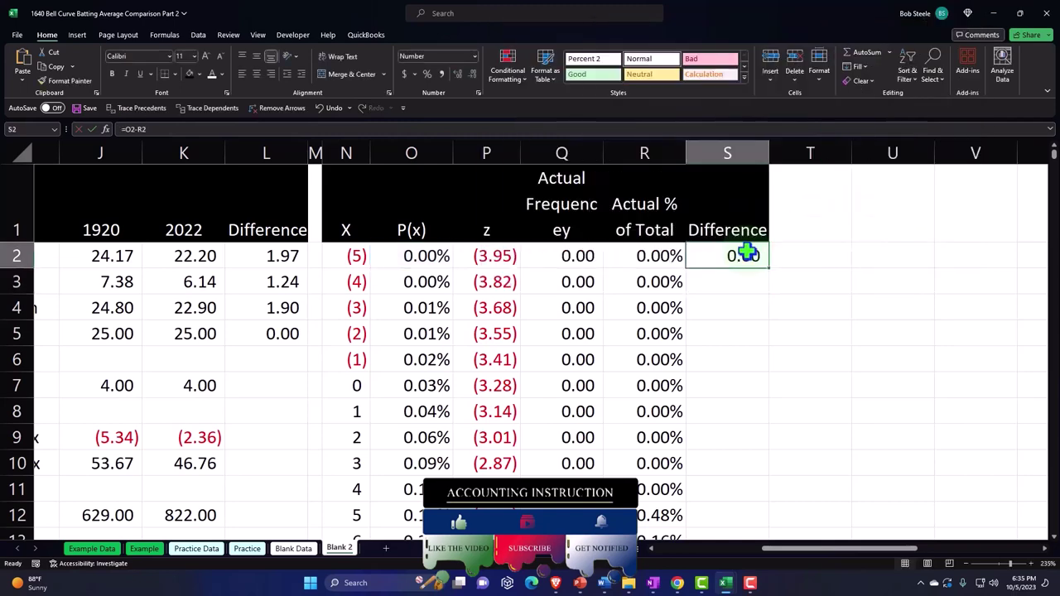
click(427, 73)
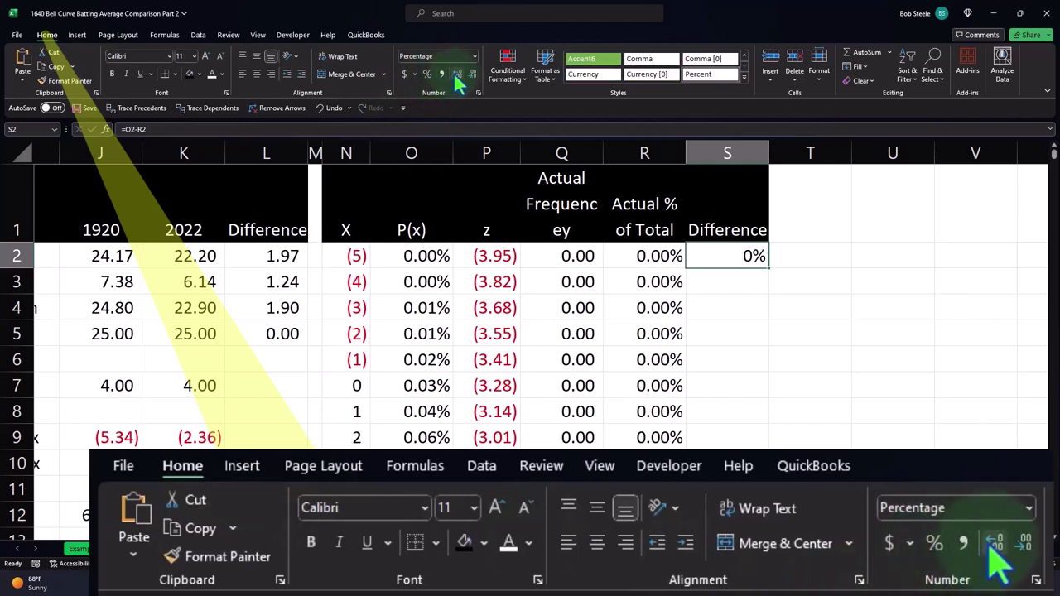
click(456, 74)
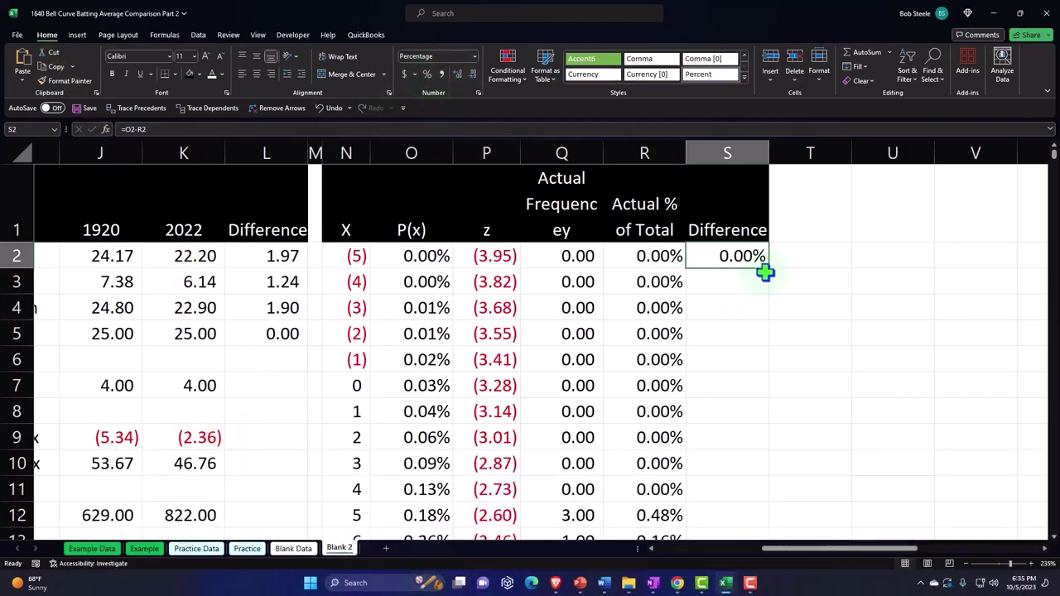
double_click(764, 273)
scroll(764, 273, down, 1)
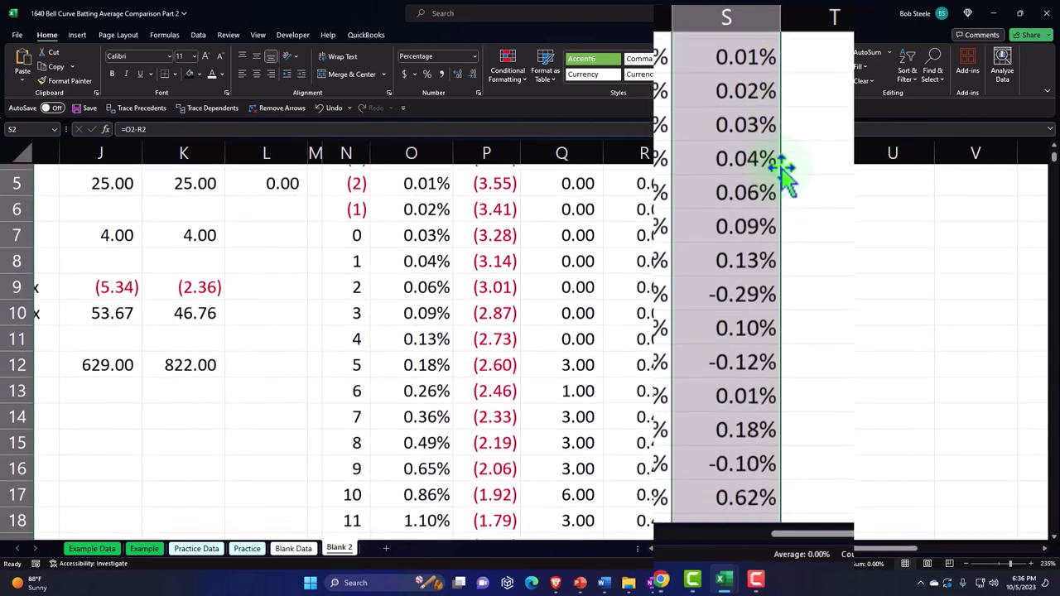
scroll(783, 170, down, 11)
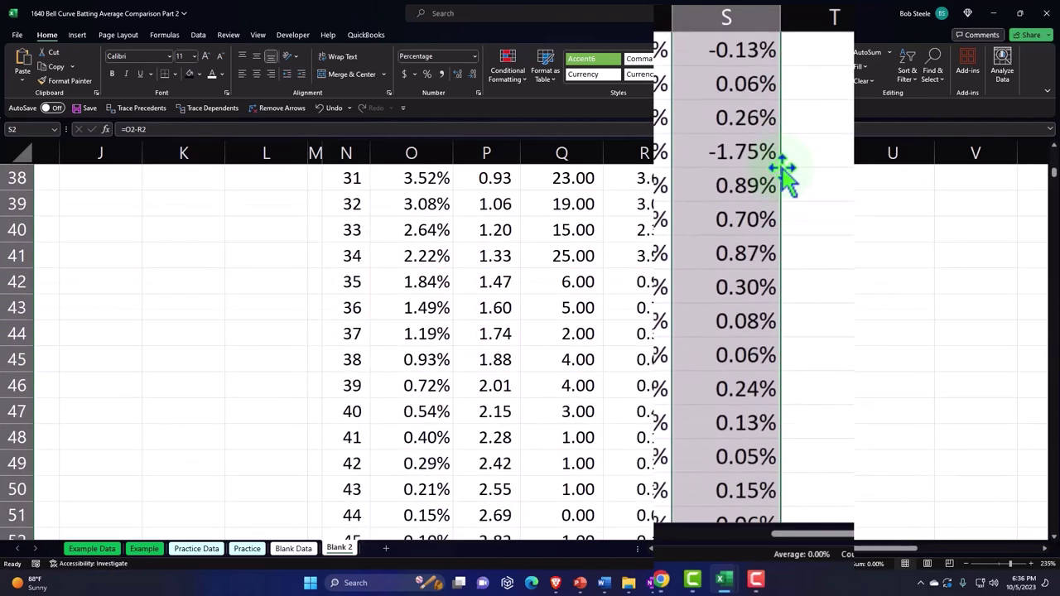
scroll(782, 170, down, 4)
scroll(816, 321, up, 1)
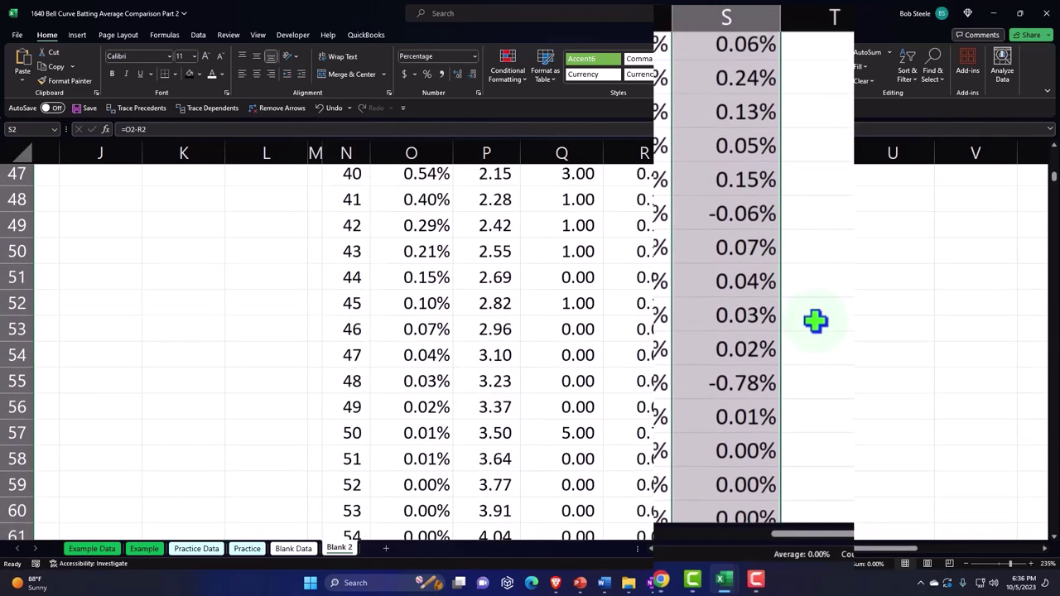
scroll(815, 321, up, 1)
scroll(816, 321, up, 14)
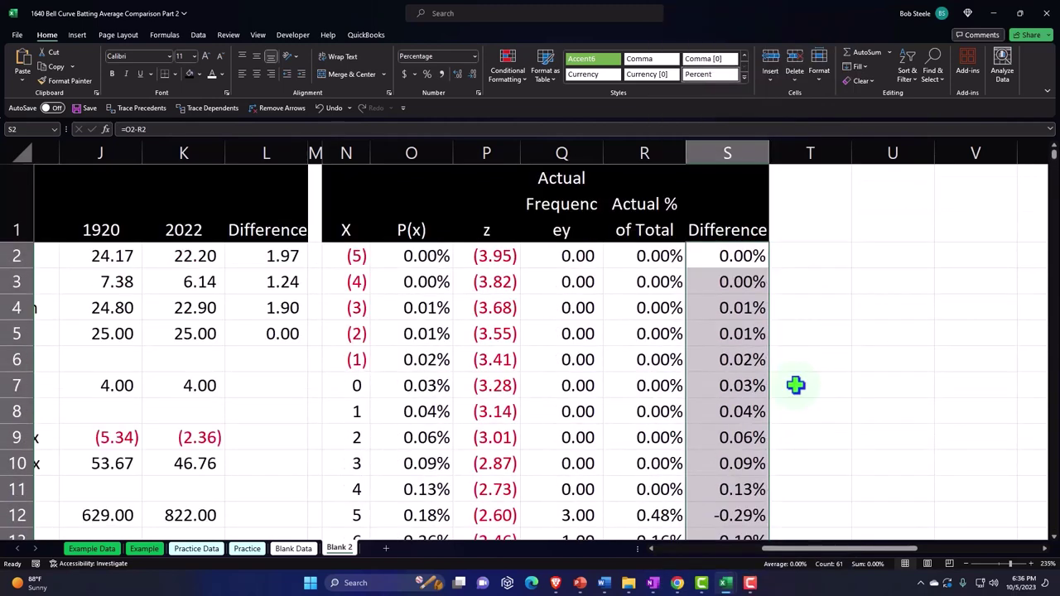
click(792, 315)
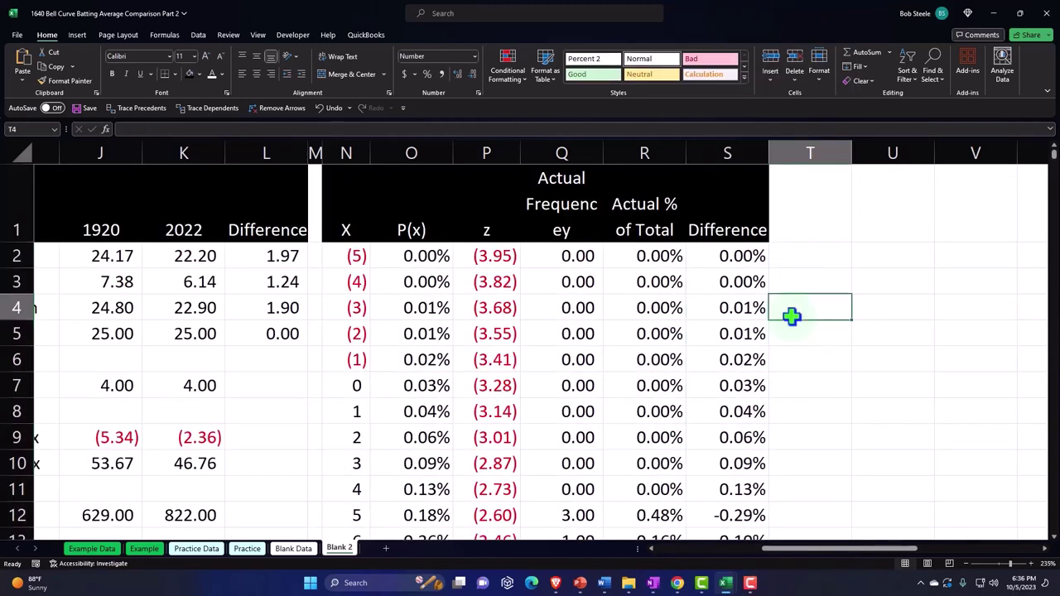
Select the P(x) column from its heading down to the last value, excluding the Total row
click(414, 232)
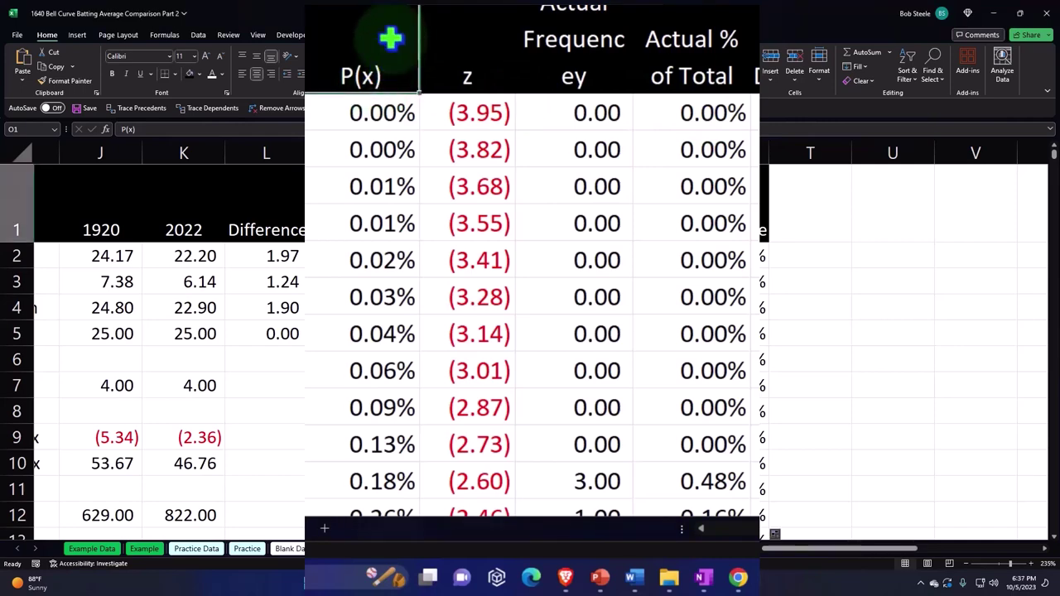
key(ctrl+shift+Down)
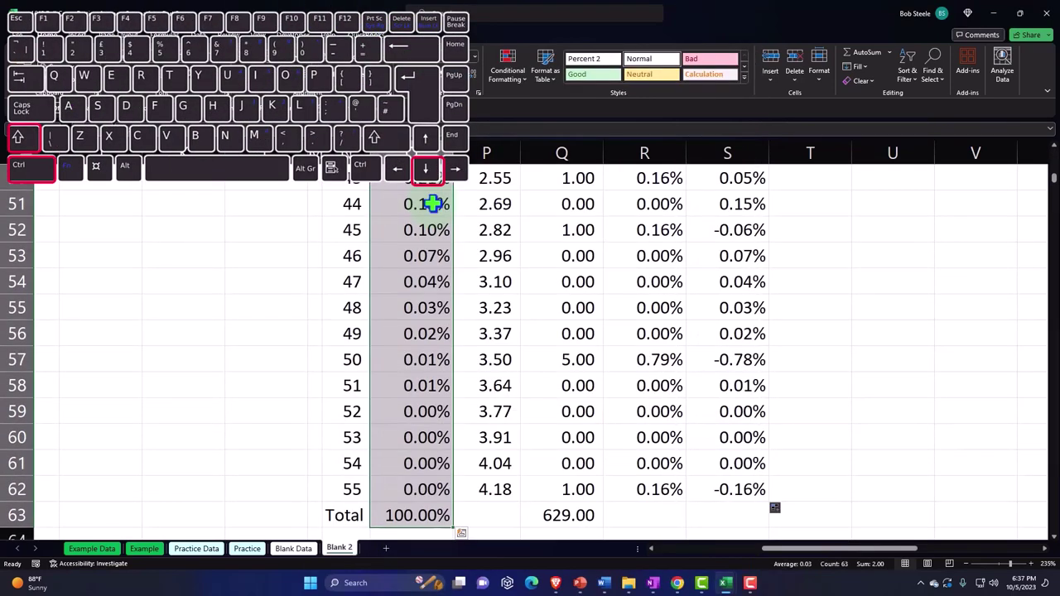
key(shift+Up)
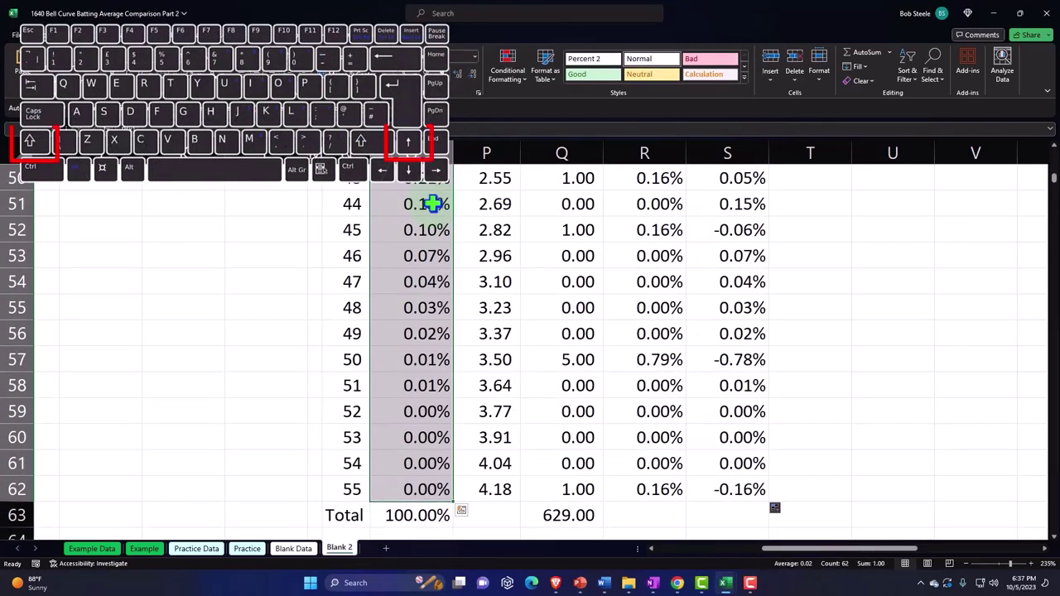
key(ctrl+BackSpace)
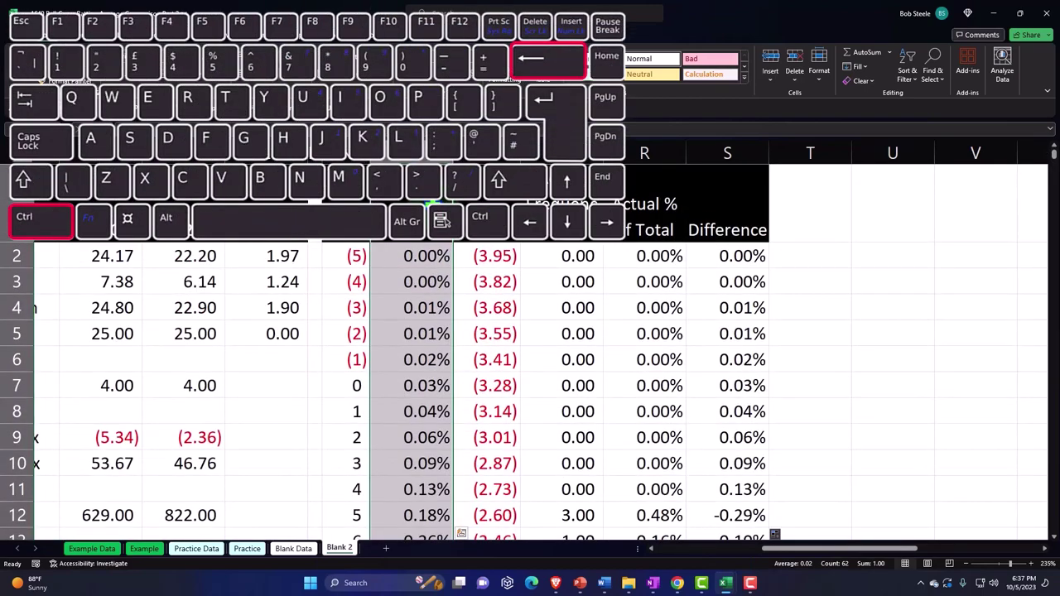
Insert a 2-D clustered column chart of P(x) and move it right of the table
click(83, 40)
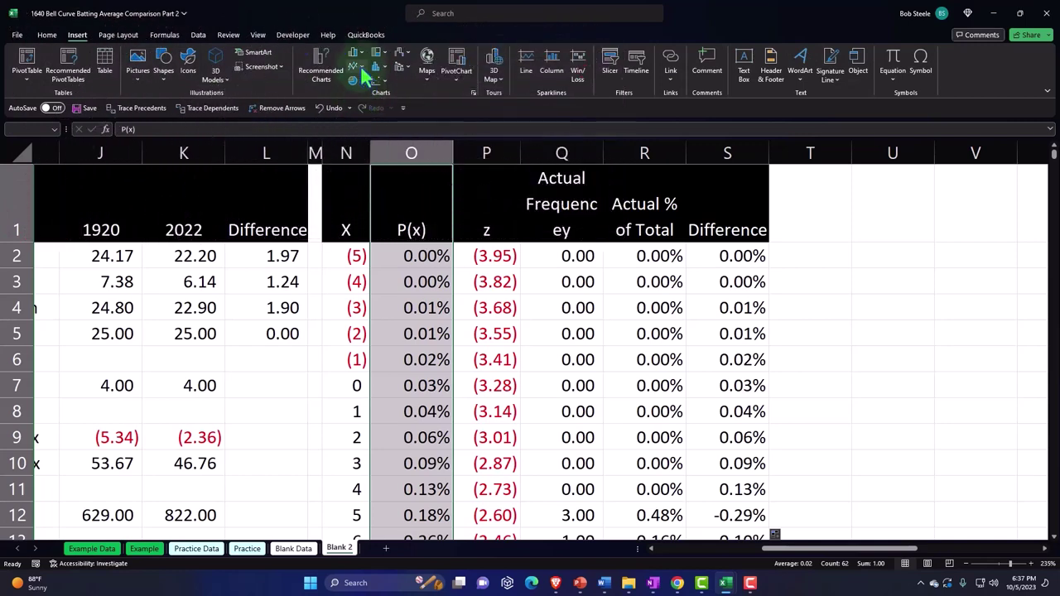
click(362, 56)
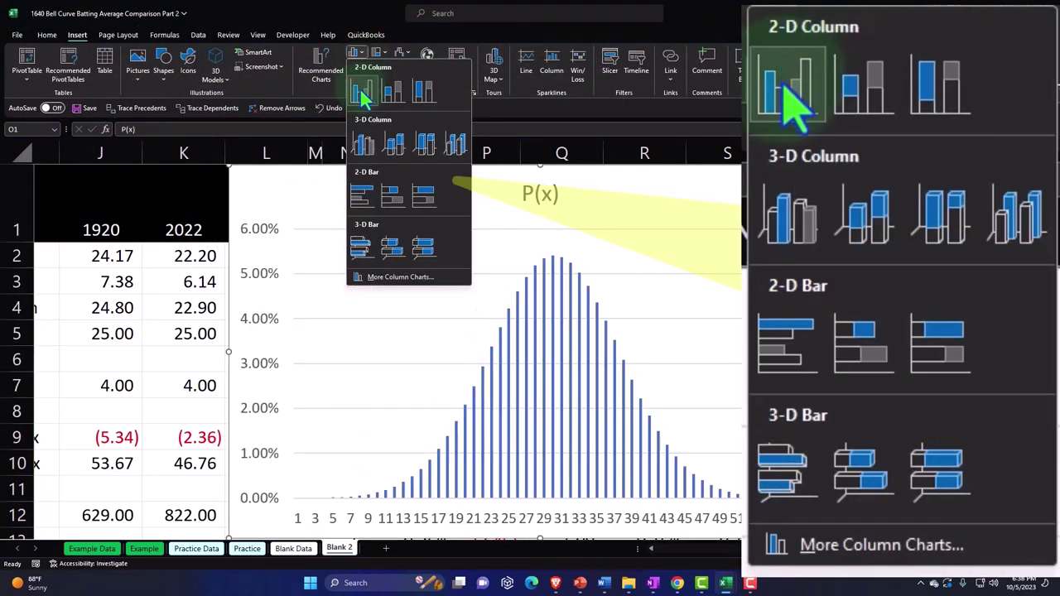
click(362, 92)
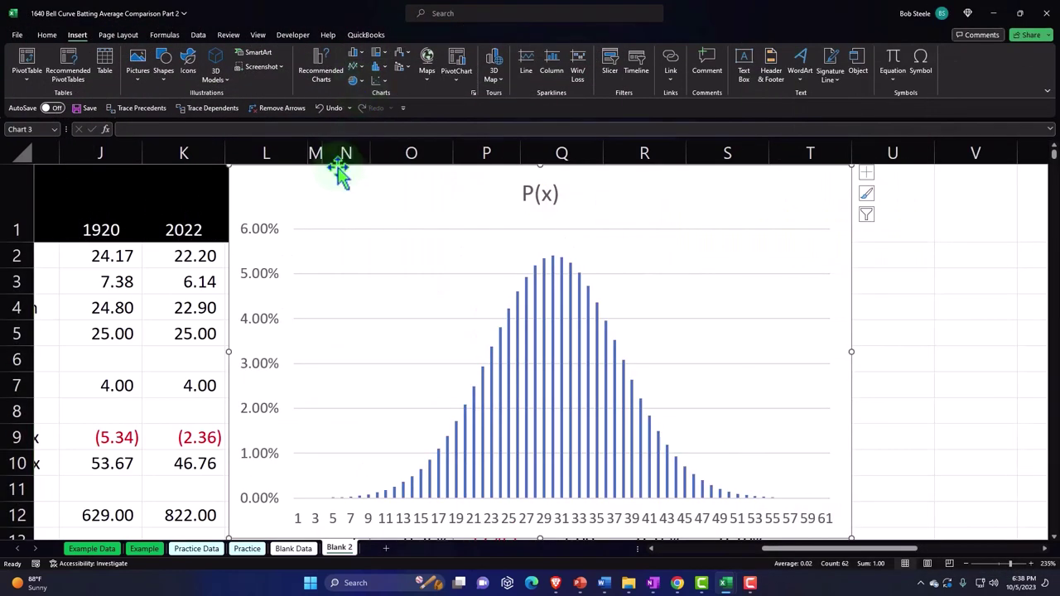
drag(343, 173, 819, 229)
Change the P(x) chart title to '1920 Comp'
scroll(808, 497, right, 3)
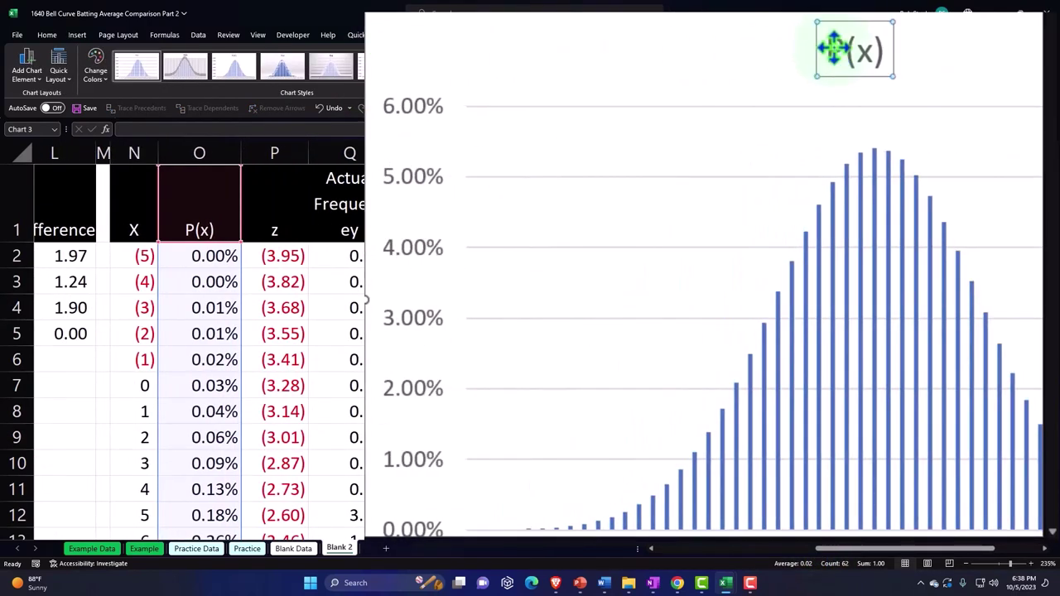
text(1920 Comp)
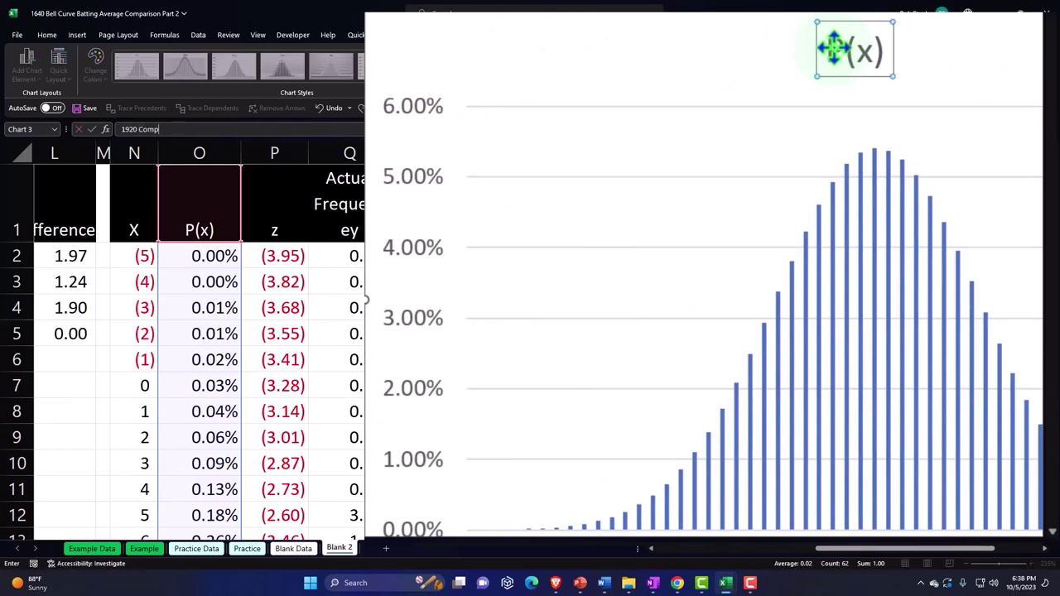
key(Return)
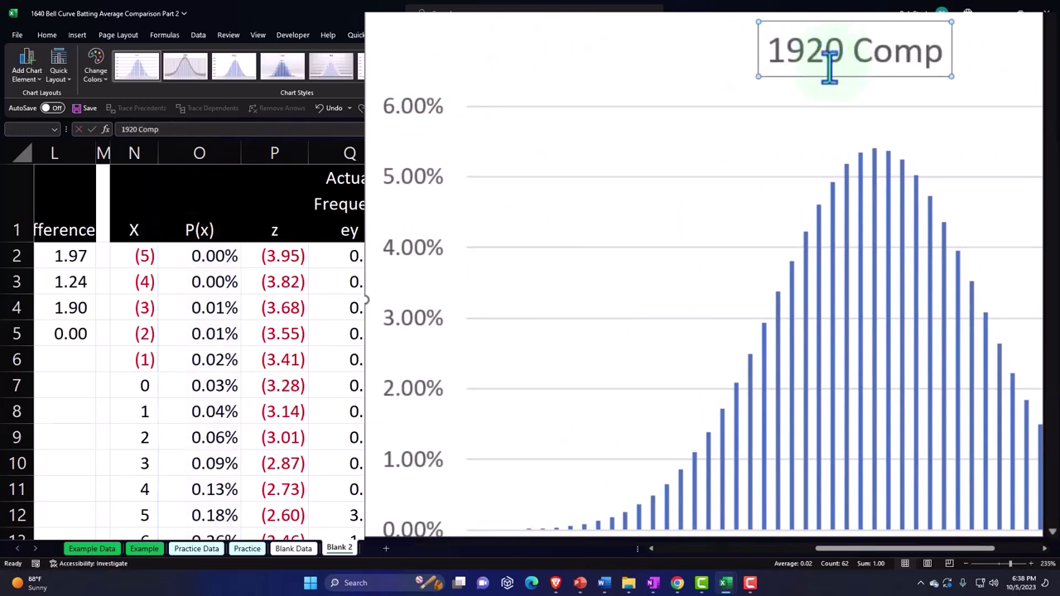
key(Escape)
key(Escape)
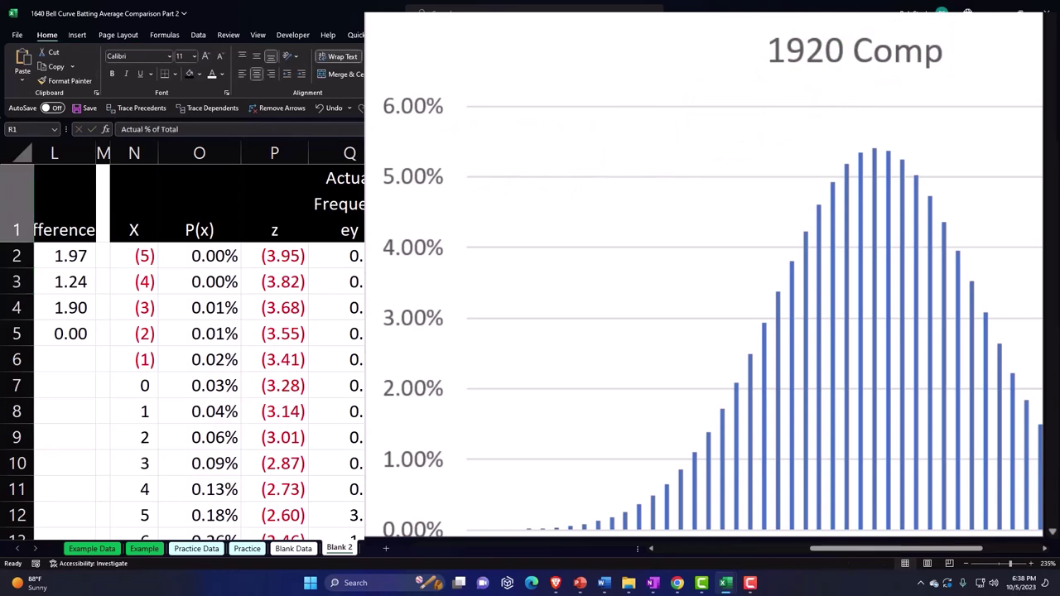
click(644, 217)
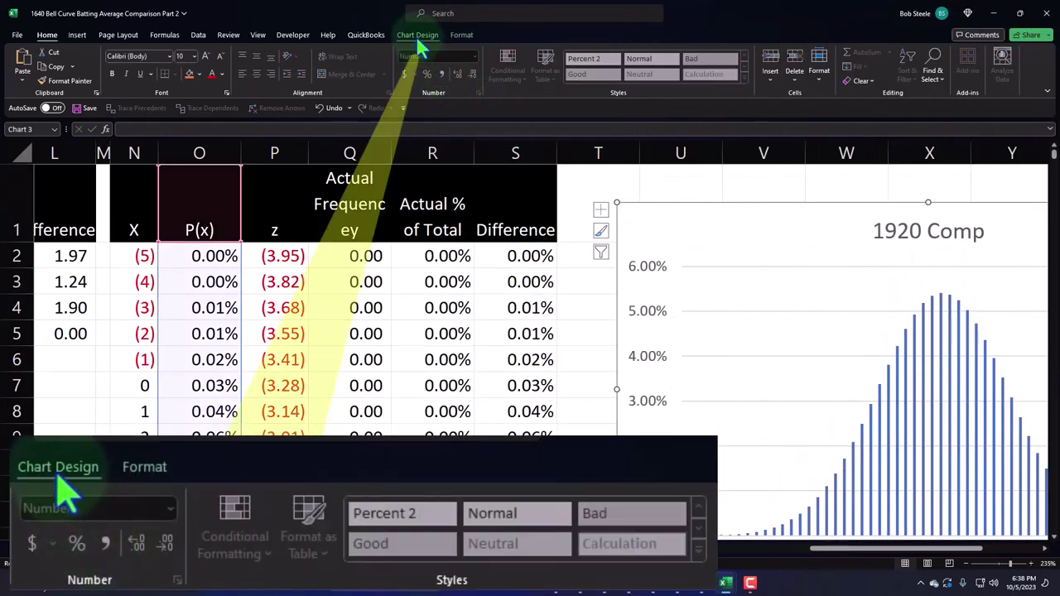
Set the chart's horizontal axis labels to the X values in N2:N62 via Select Data
click(417, 37)
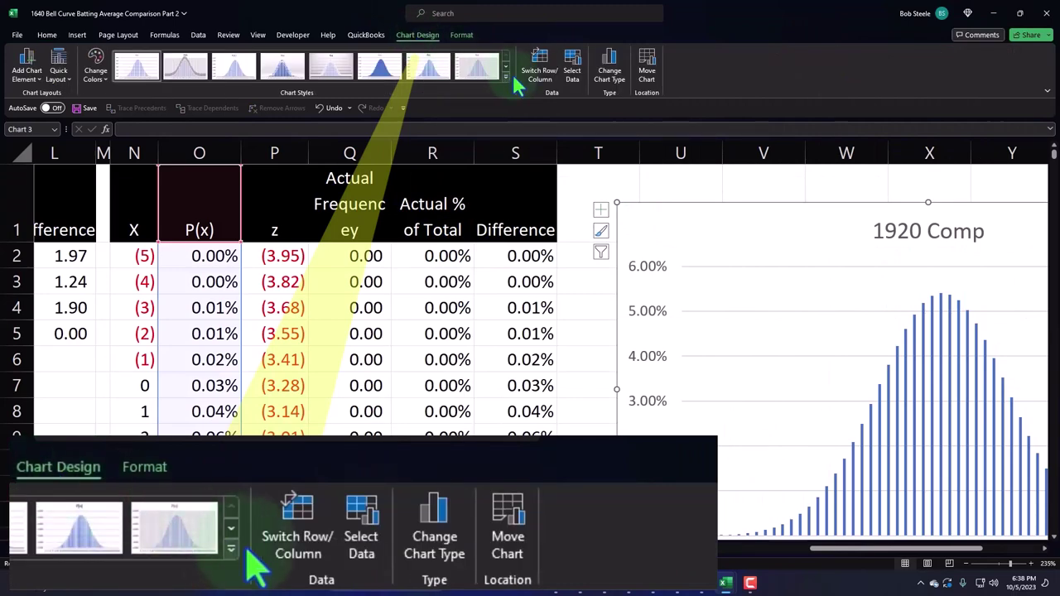
click(570, 73)
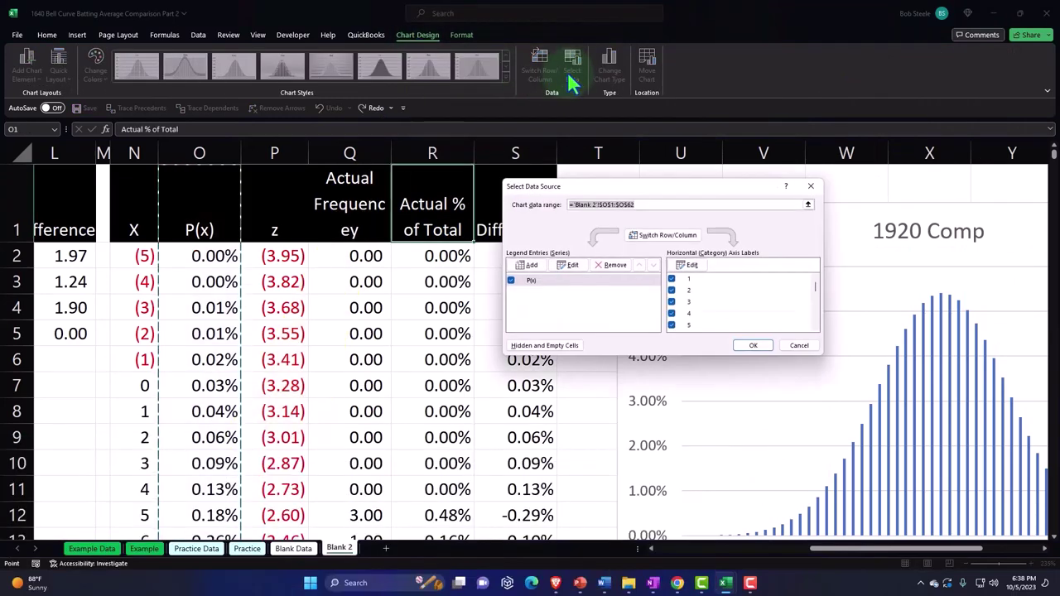
scroll(709, 461, down, 1)
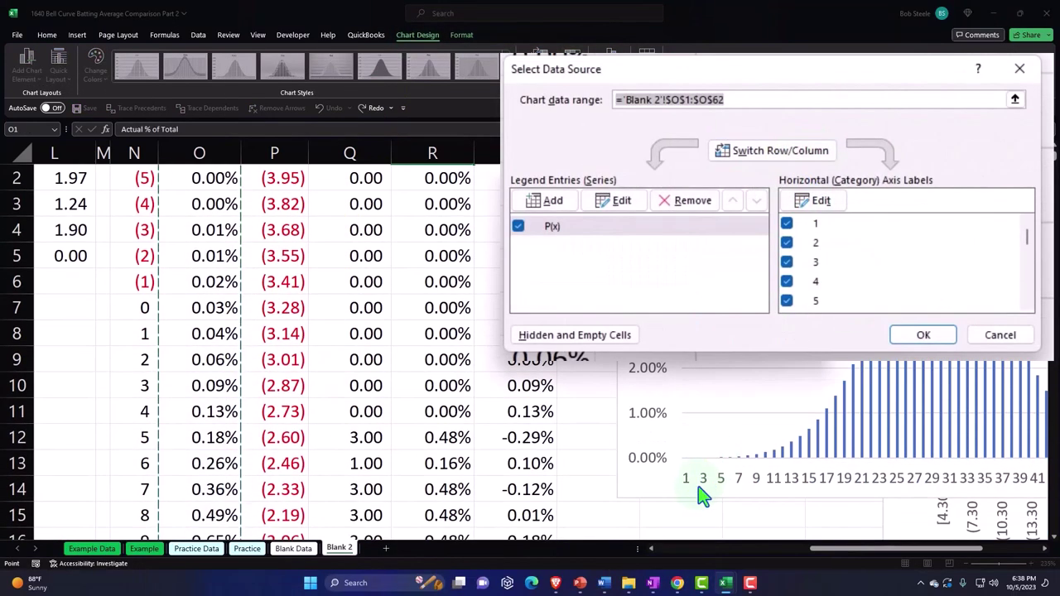
scroll(281, 306, up, 1)
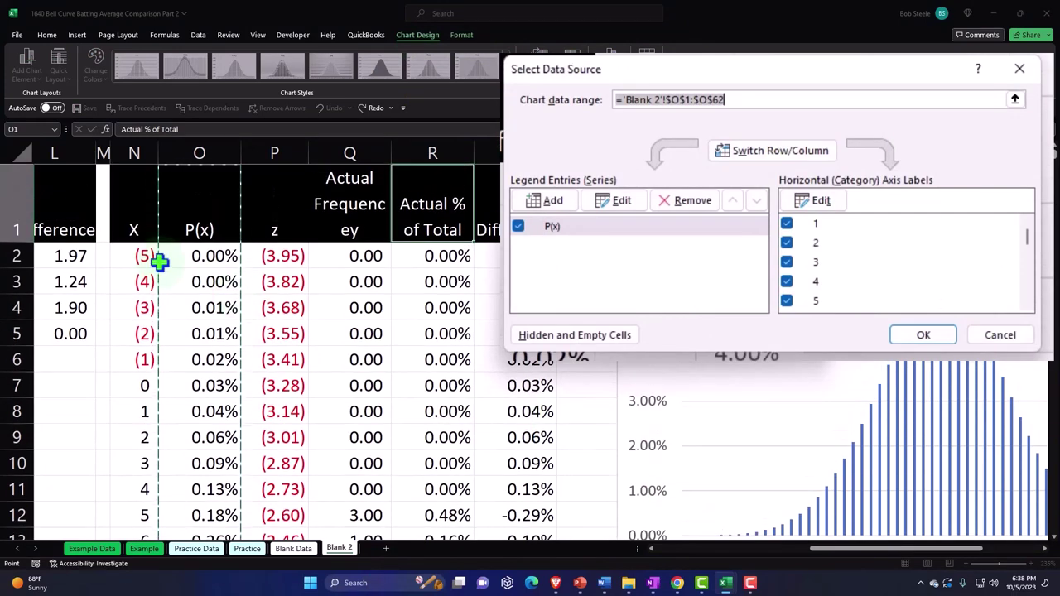
click(828, 201)
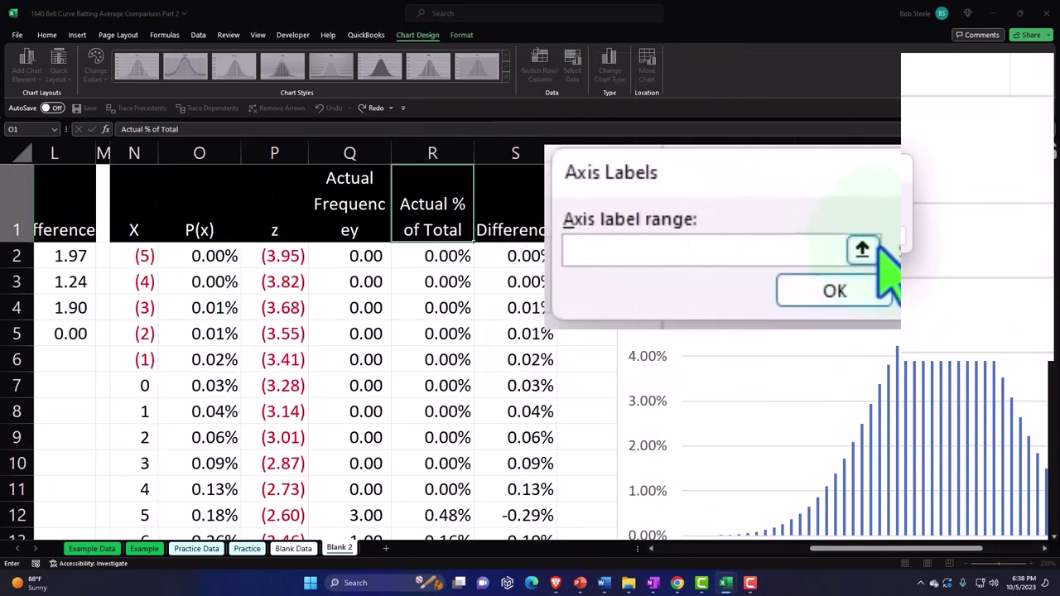
click(144, 255)
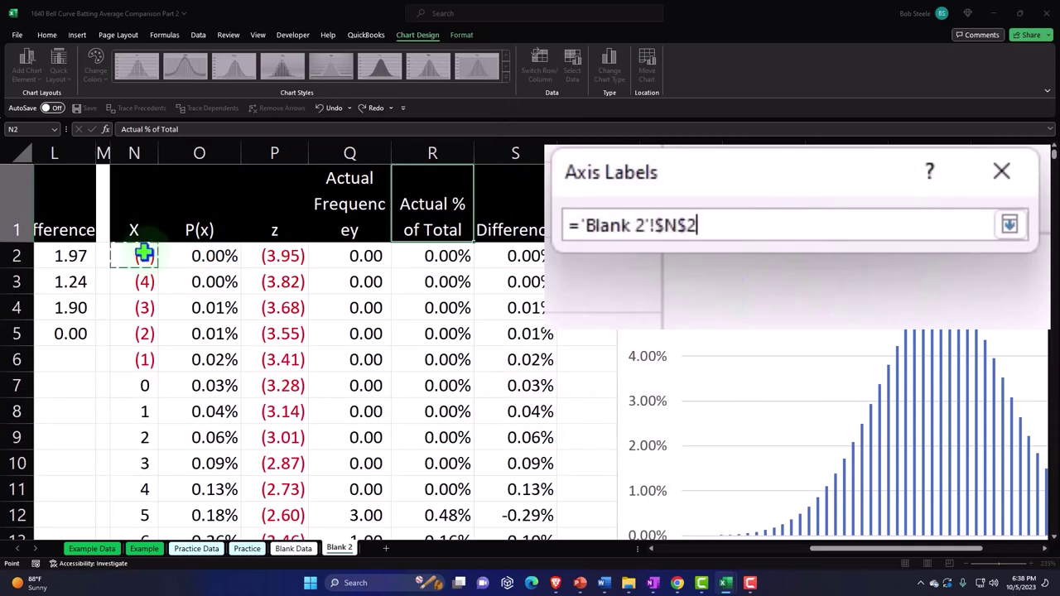
key(ctrl+shift+Down)
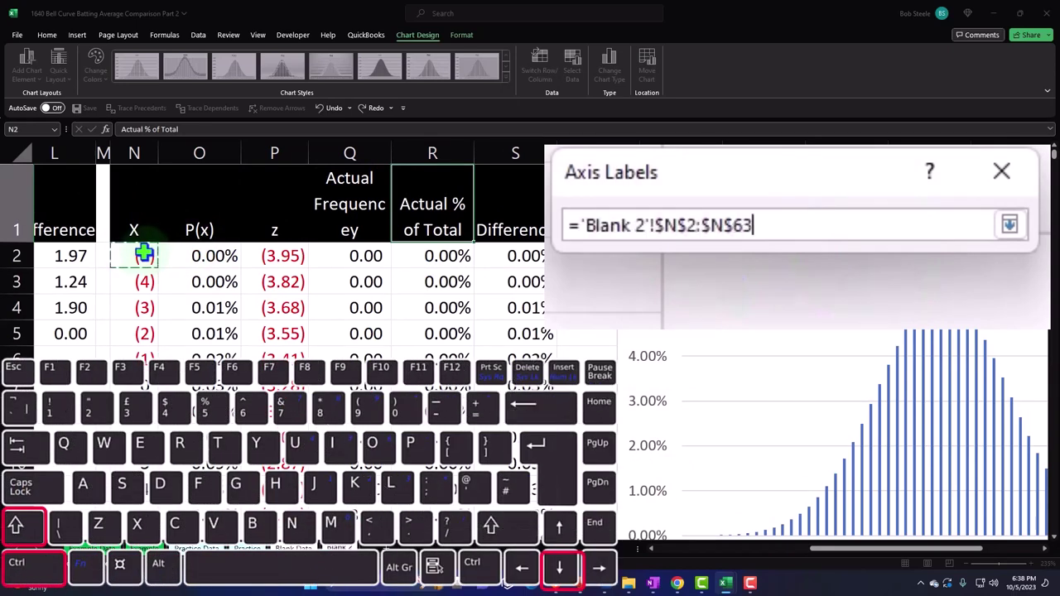
key(shift+Up)
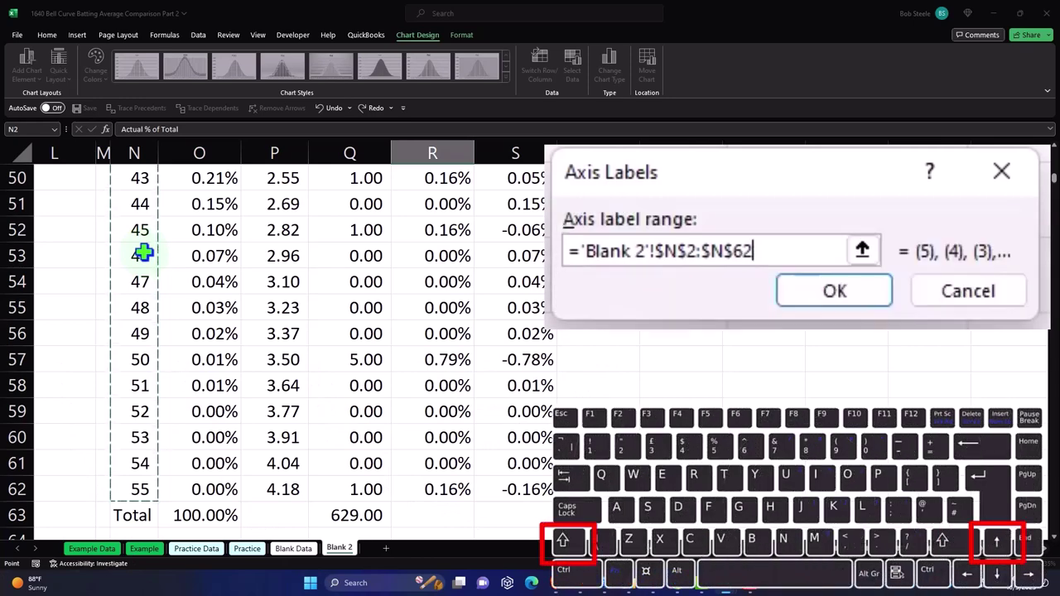
click(891, 303)
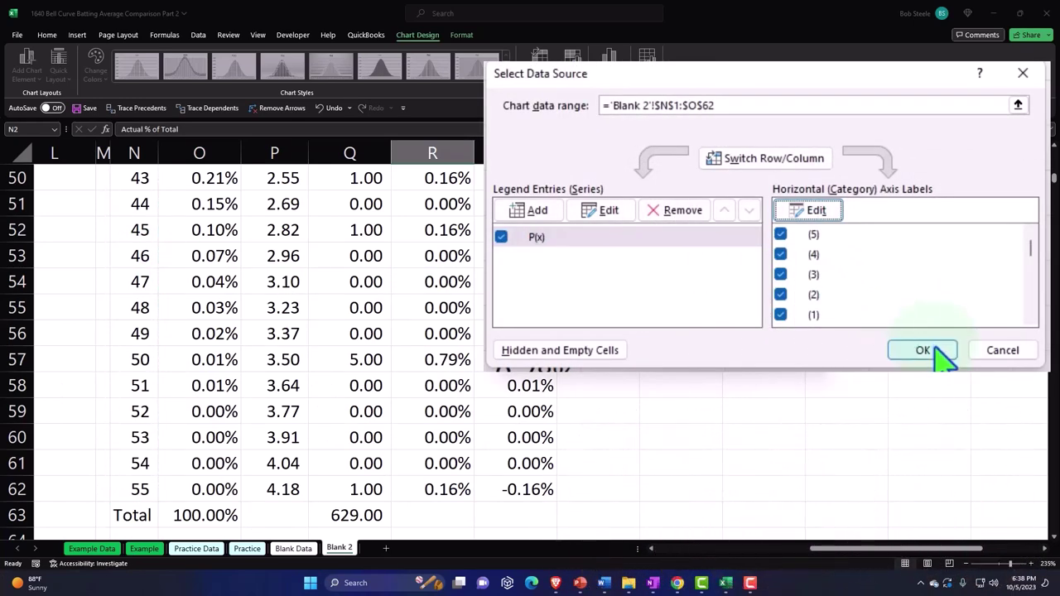
click(931, 350)
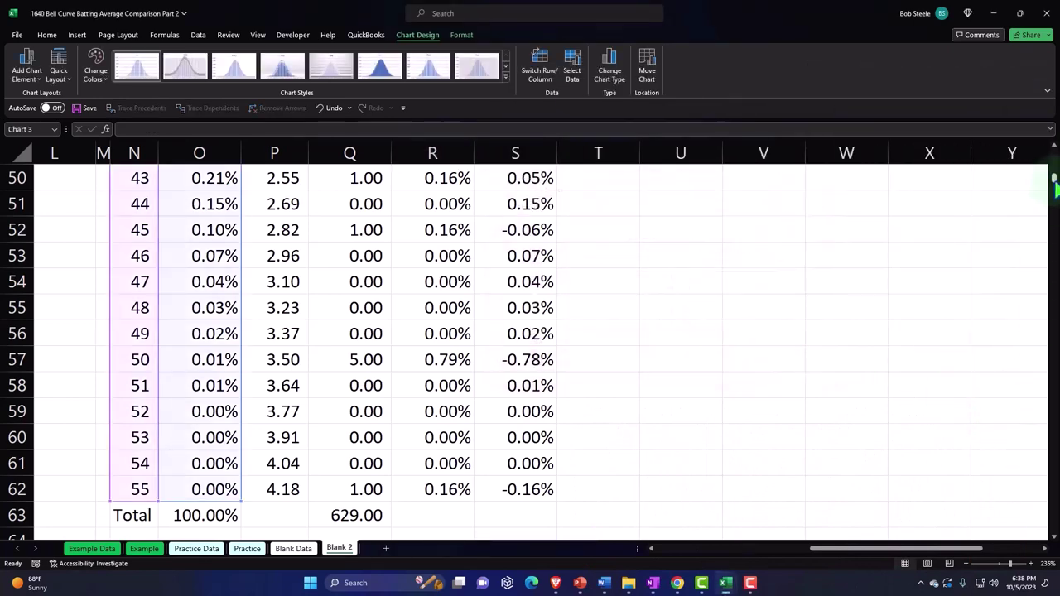
drag(1056, 189, 1054, 157)
click(580, 367)
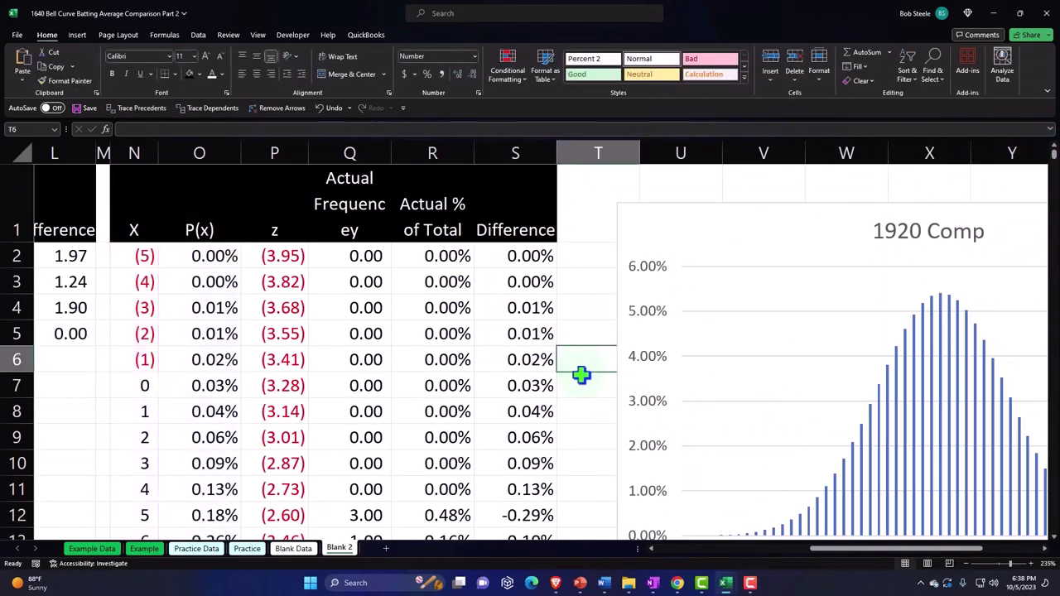
key(Right)
key(Right)
key(Right)
key(Right)
key(Right)
key(Right)
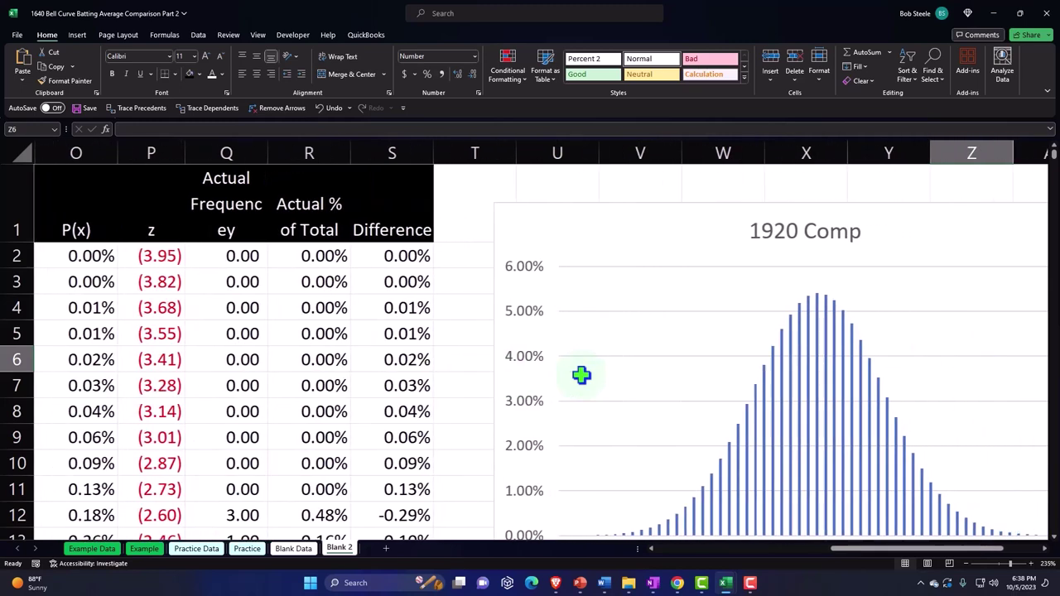
key(Left)
key(Left)
key(Left)
key(Left)
key(Left)
key(Left)
key(Left)
key(Left)
key(Left)
key(Left)
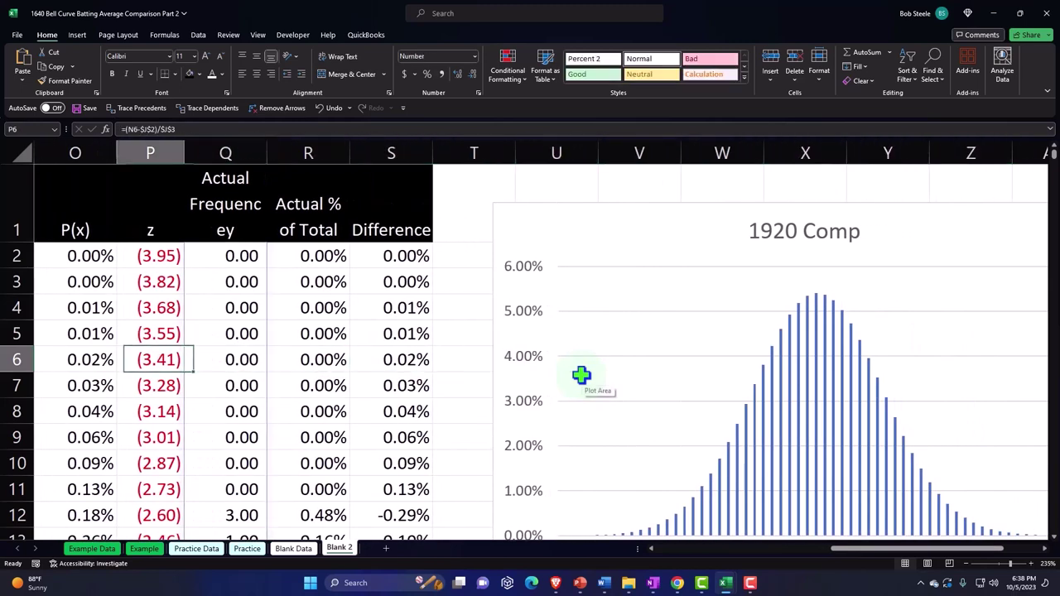
key(Left)
key(Left)
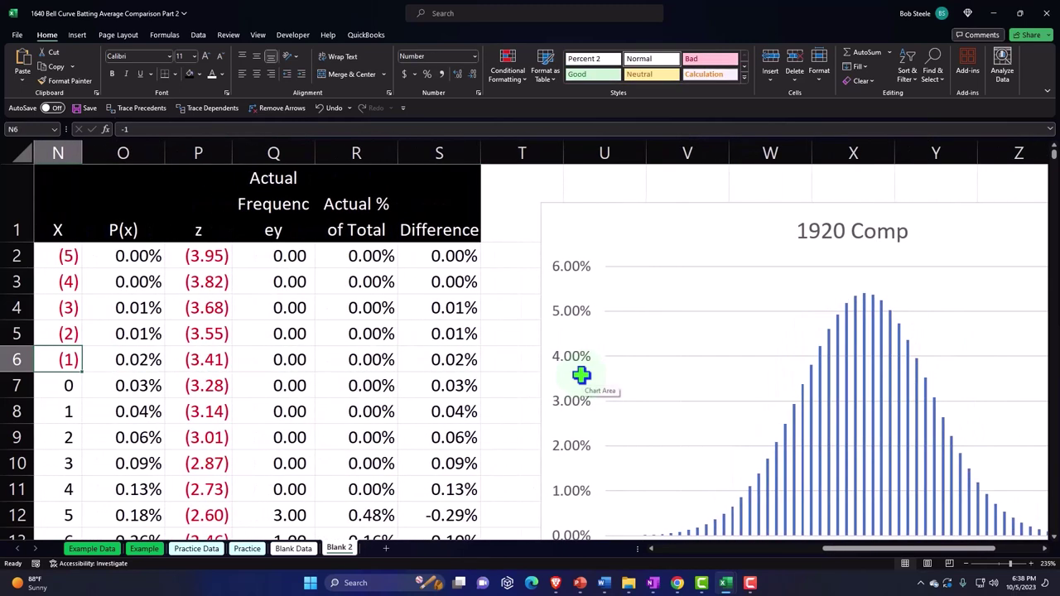
click(631, 248)
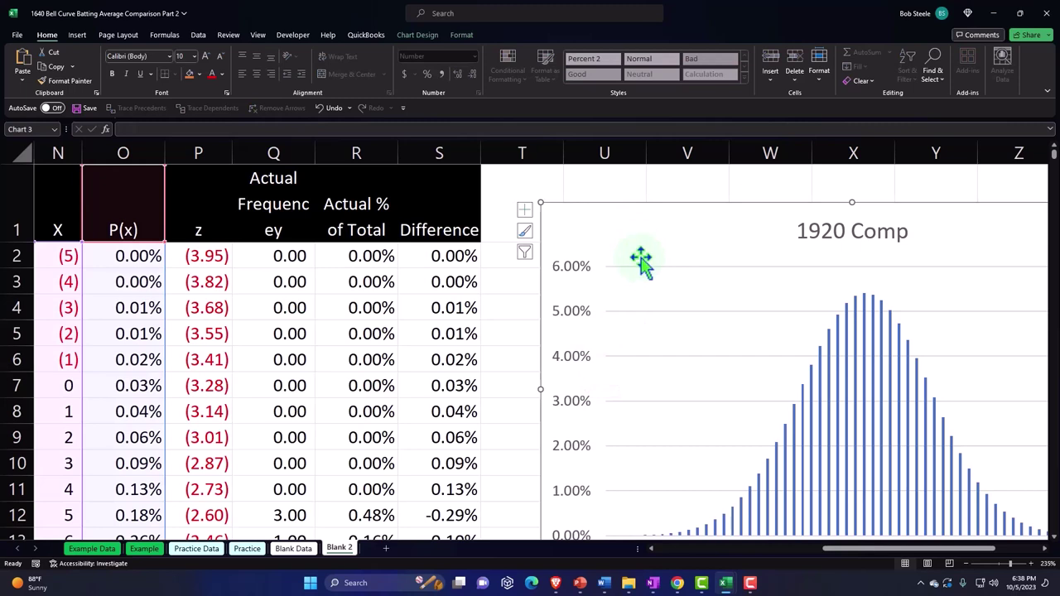
click(77, 34)
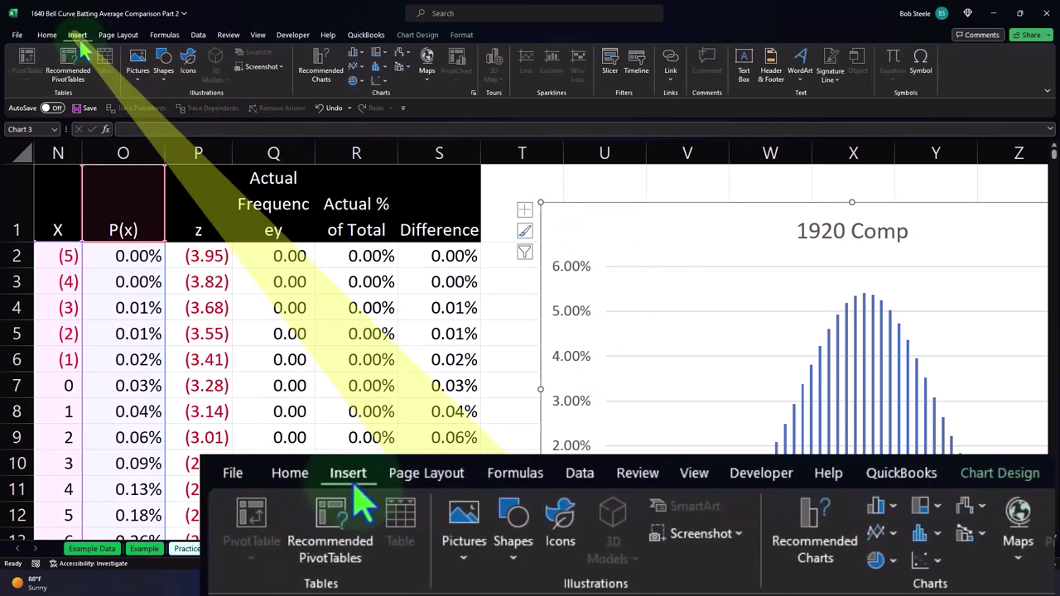
click(417, 35)
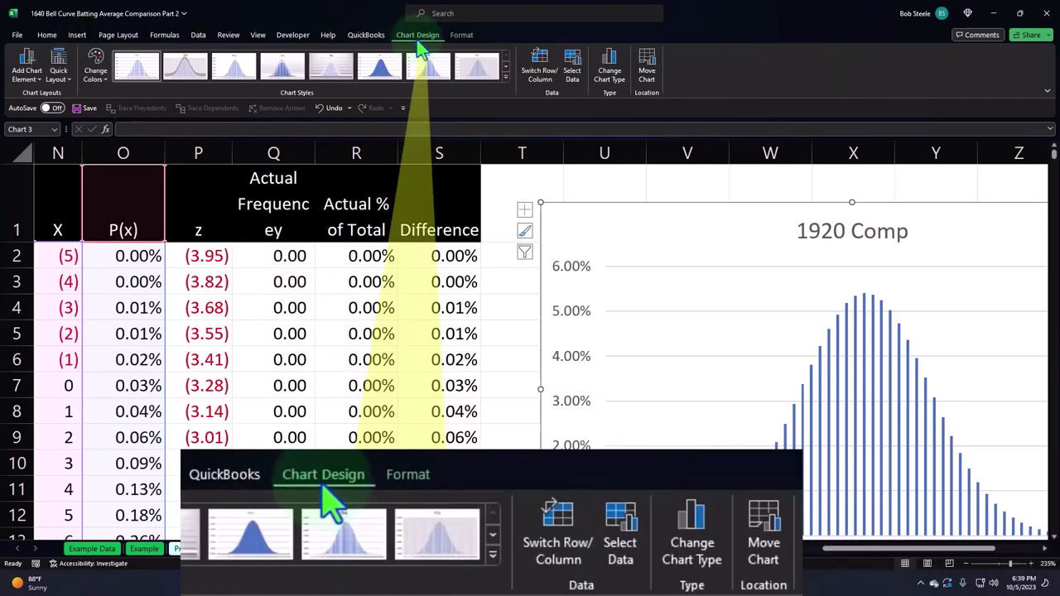
In Select Data, add a new series named from the Actual % of Total header
click(571, 78)
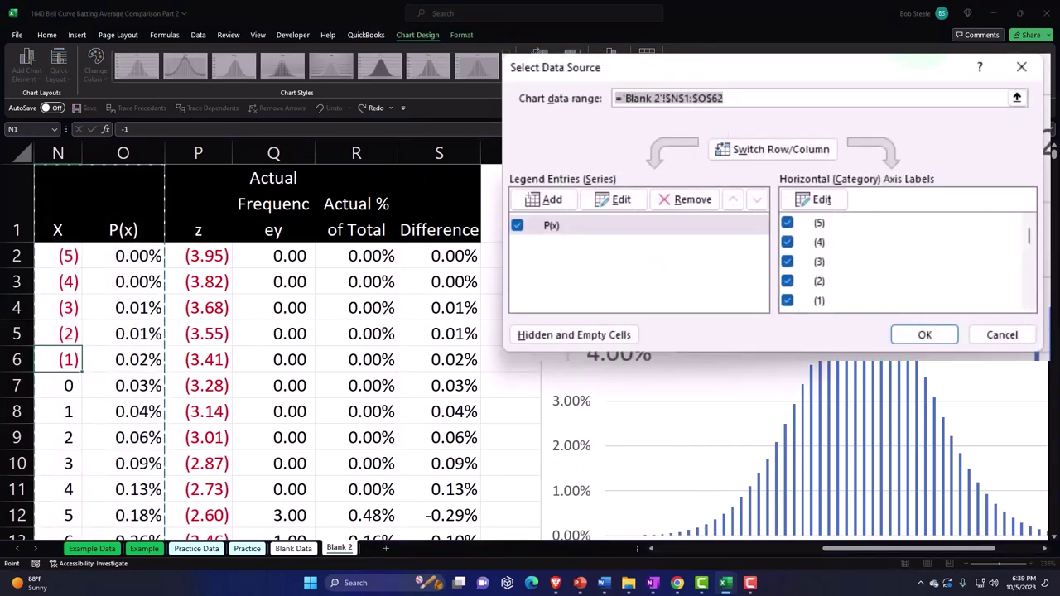
click(1021, 67)
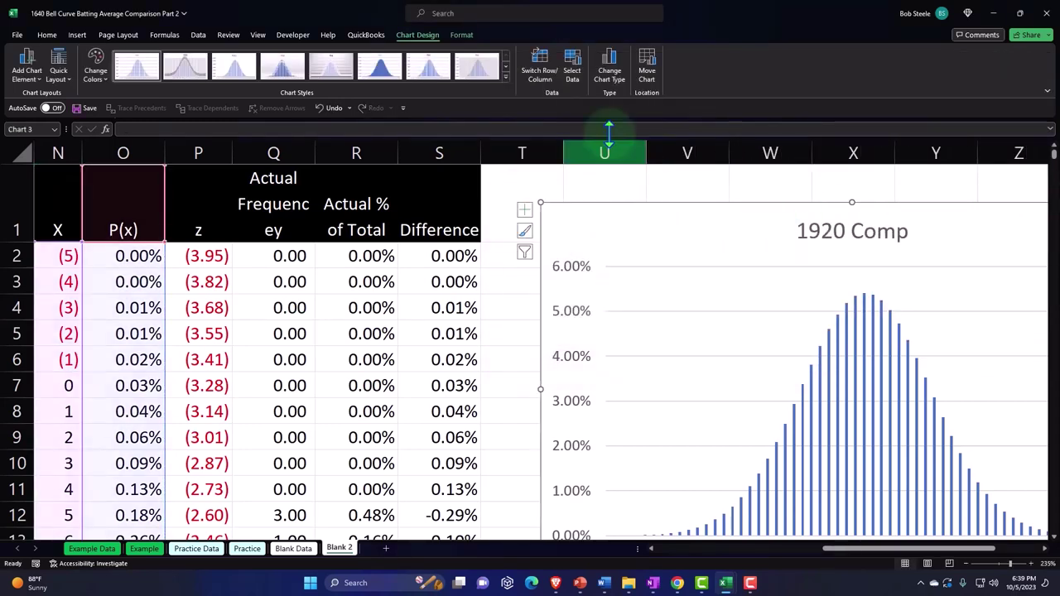
click(570, 75)
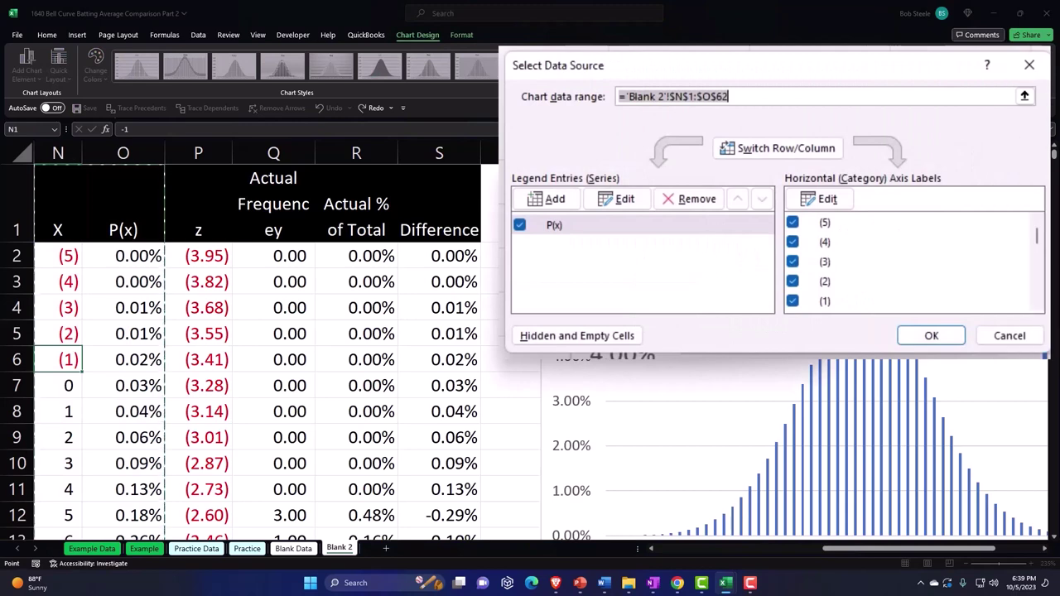
click(563, 207)
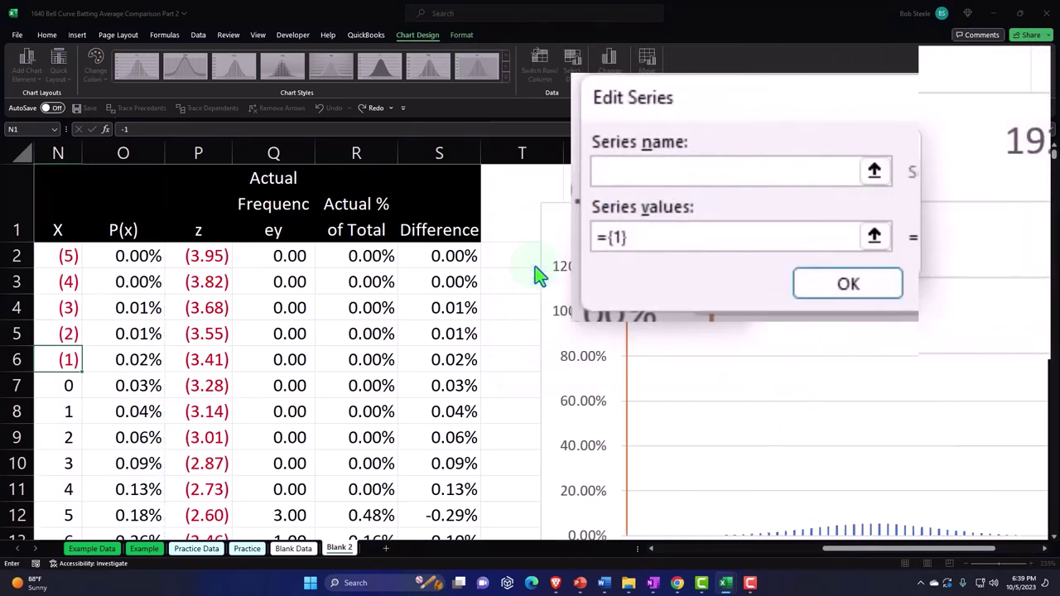
click(342, 208)
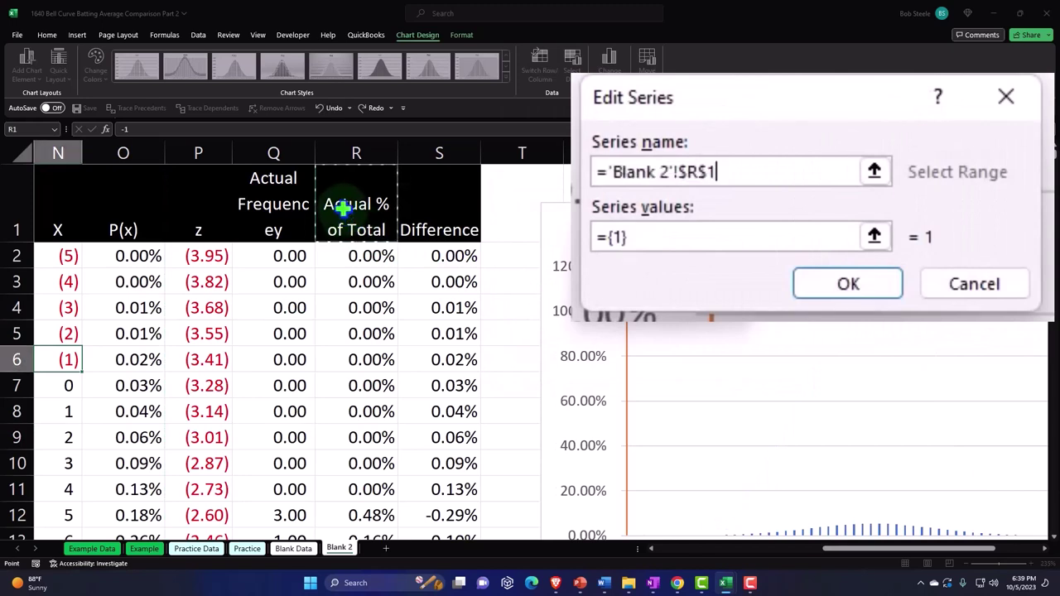
click(654, 237)
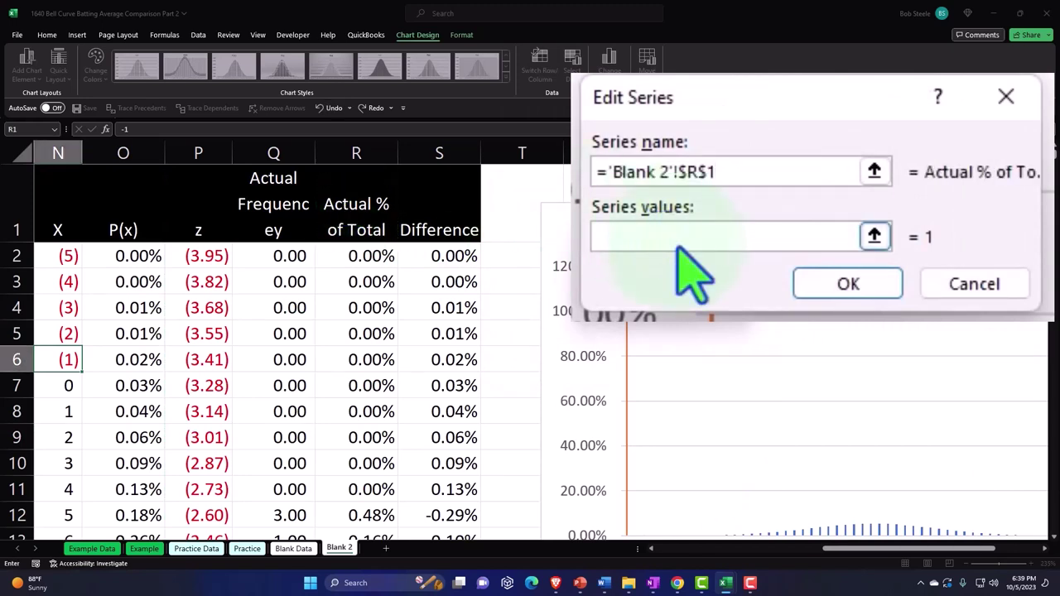
Set the new series values to R2:R62 and confirm both dialogs
click(873, 236)
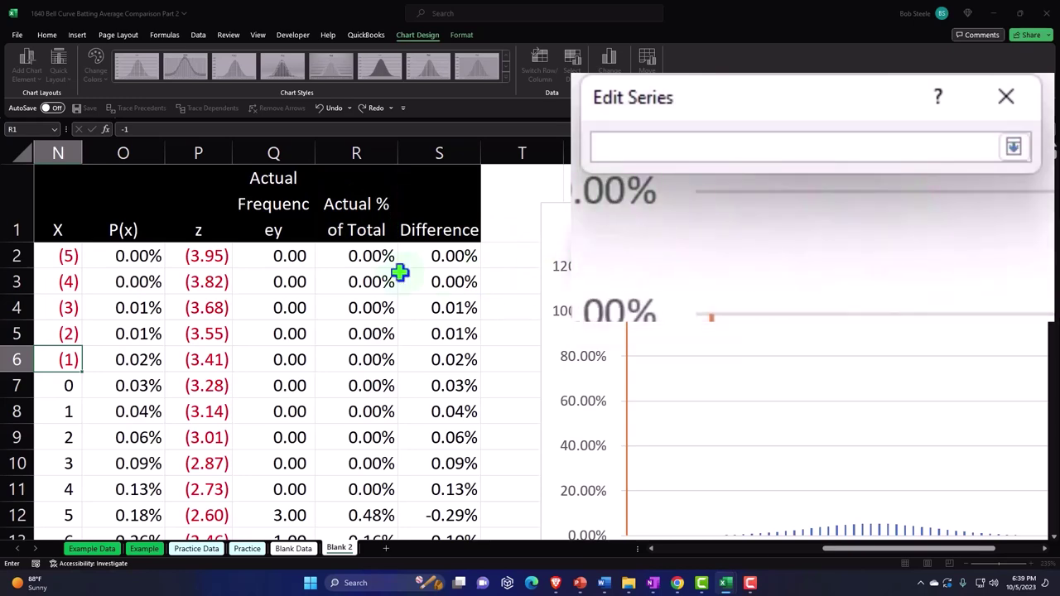
click(358, 262)
key(ctrl+shift+Down)
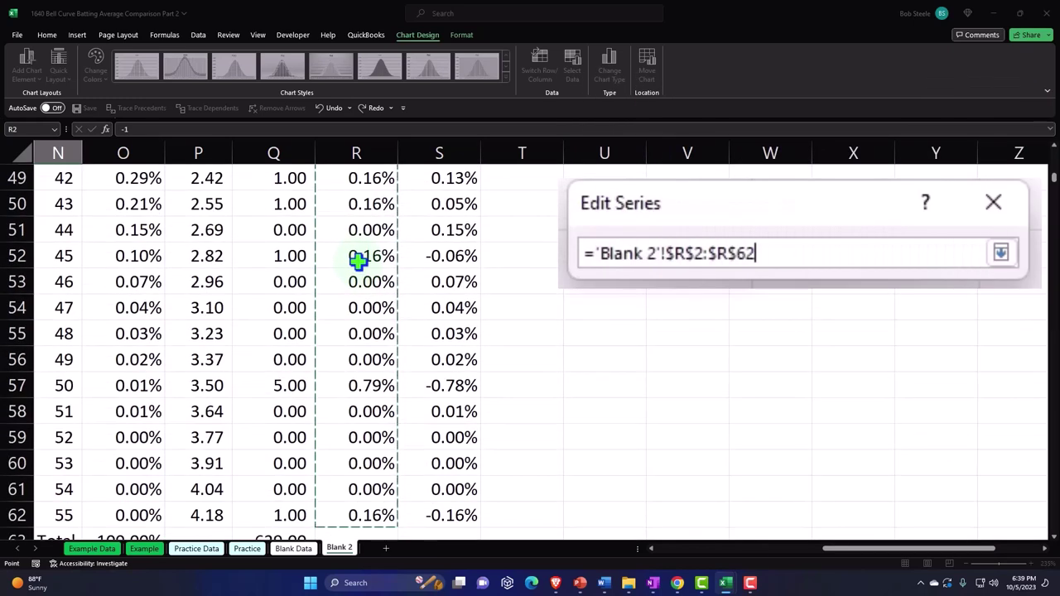
key(Return)
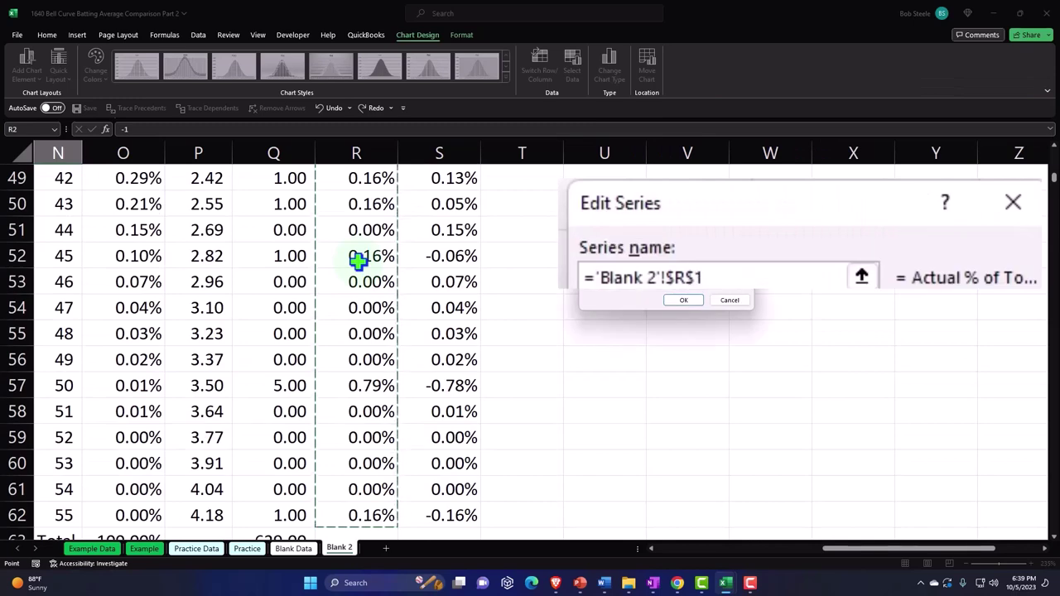
click(775, 257)
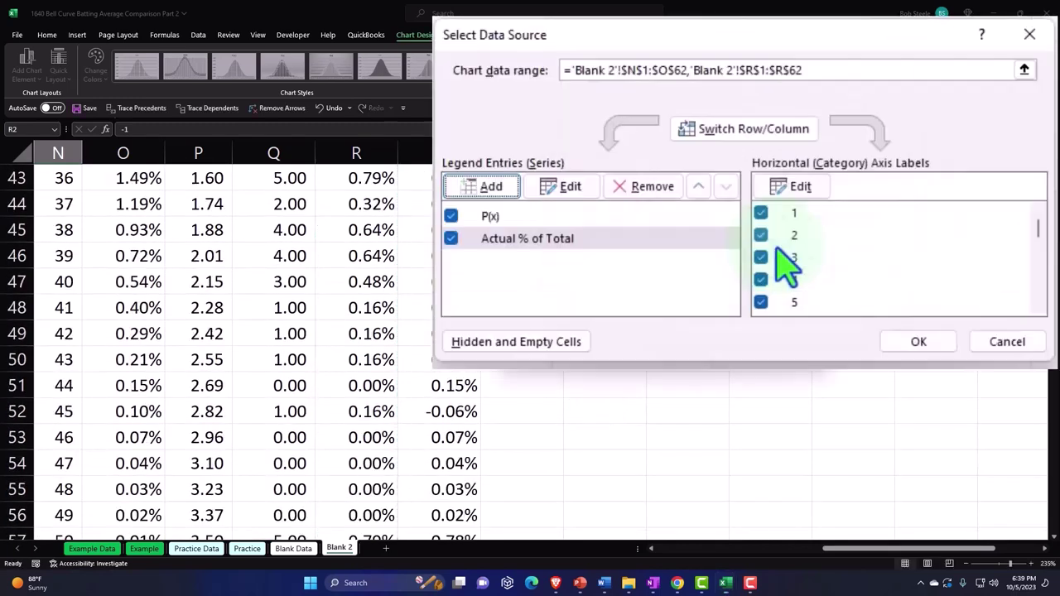
click(918, 341)
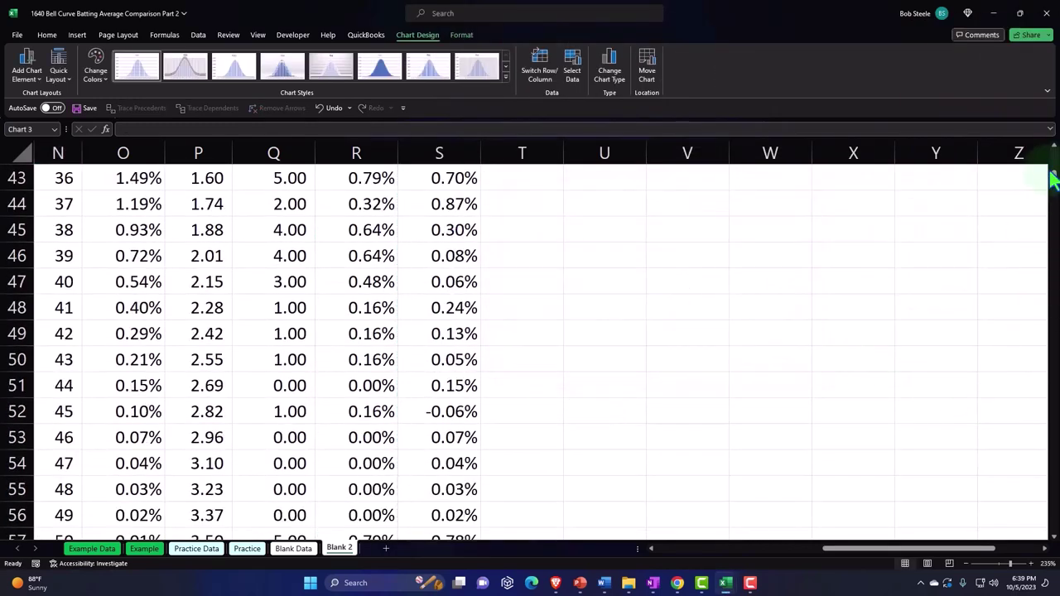
Turn on the legend for the 1920 Comp chart
scroll(1050, 171, up, 14)
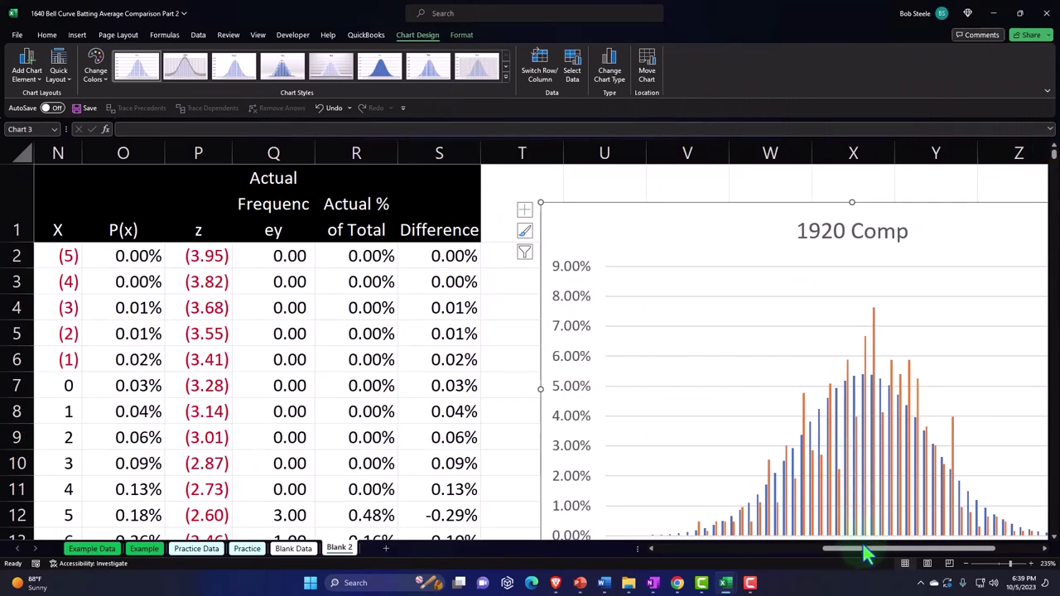
drag(864, 551, 911, 553)
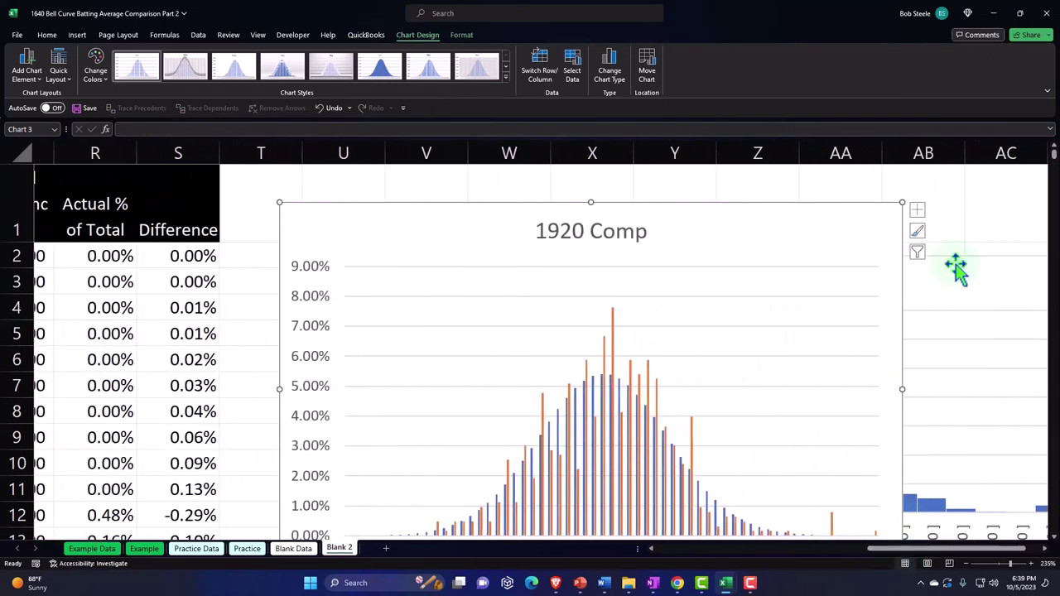
click(919, 210)
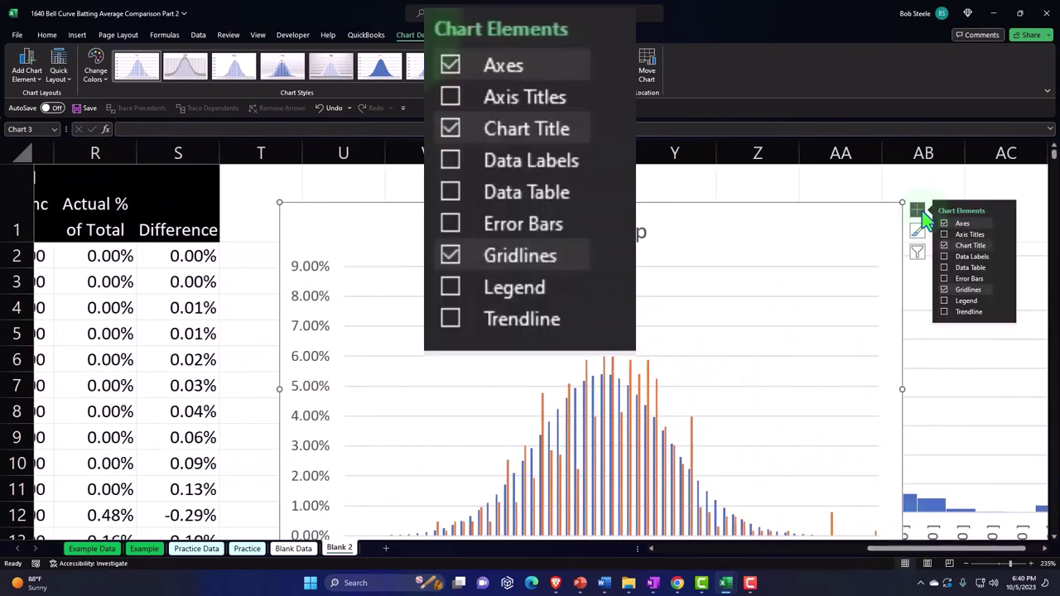
click(944, 300)
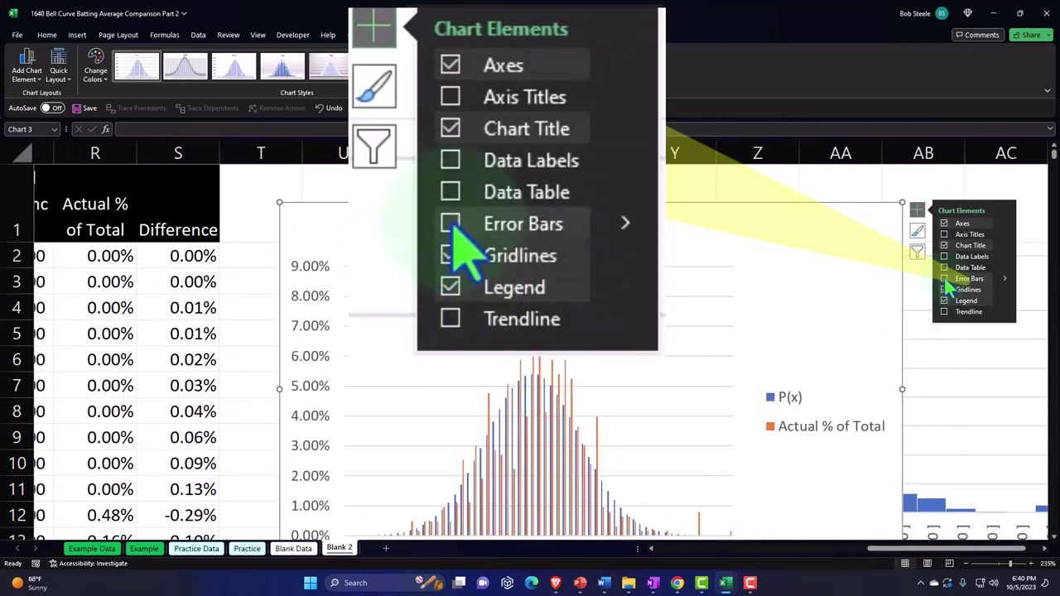
click(852, 182)
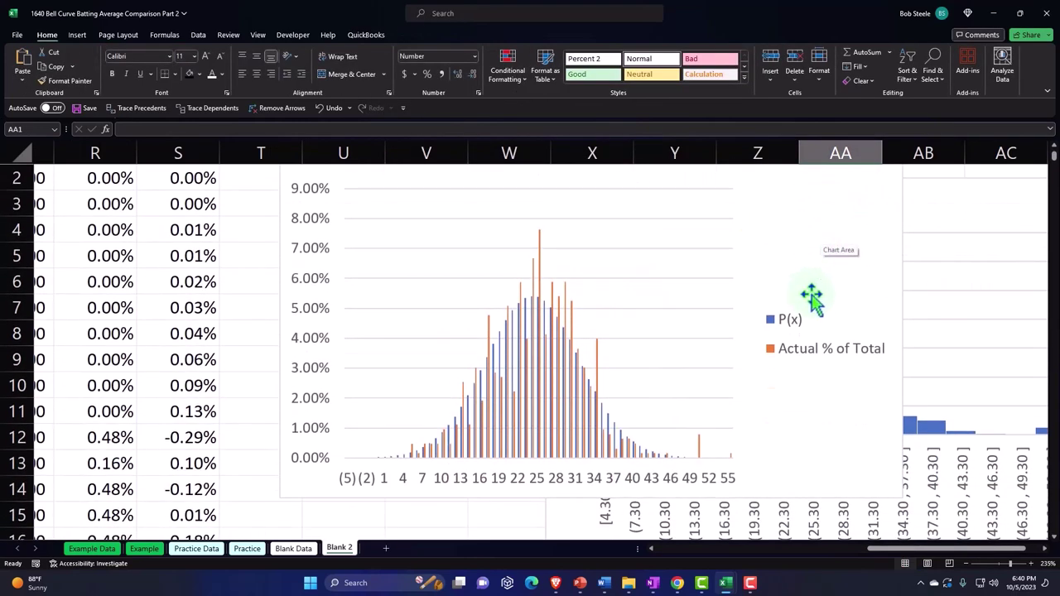
Widen the 1920 Comp chart by dragging its corner, then zoom the sheet out slightly
click(810, 303)
click(715, 199)
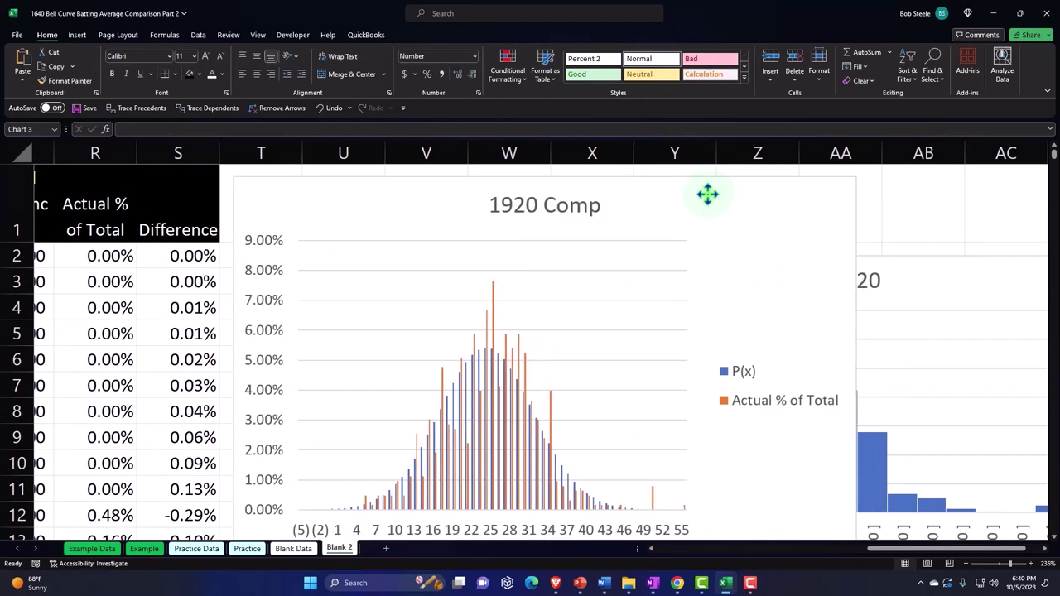
scroll(736, 246, down, 1)
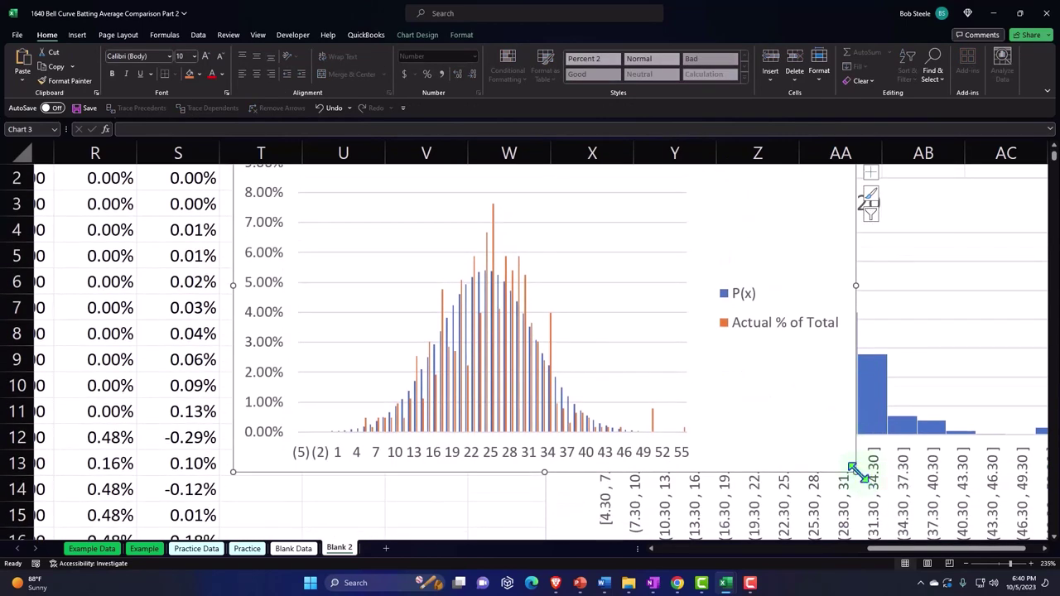
drag(856, 471, 911, 486)
scroll(832, 447, up, 1)
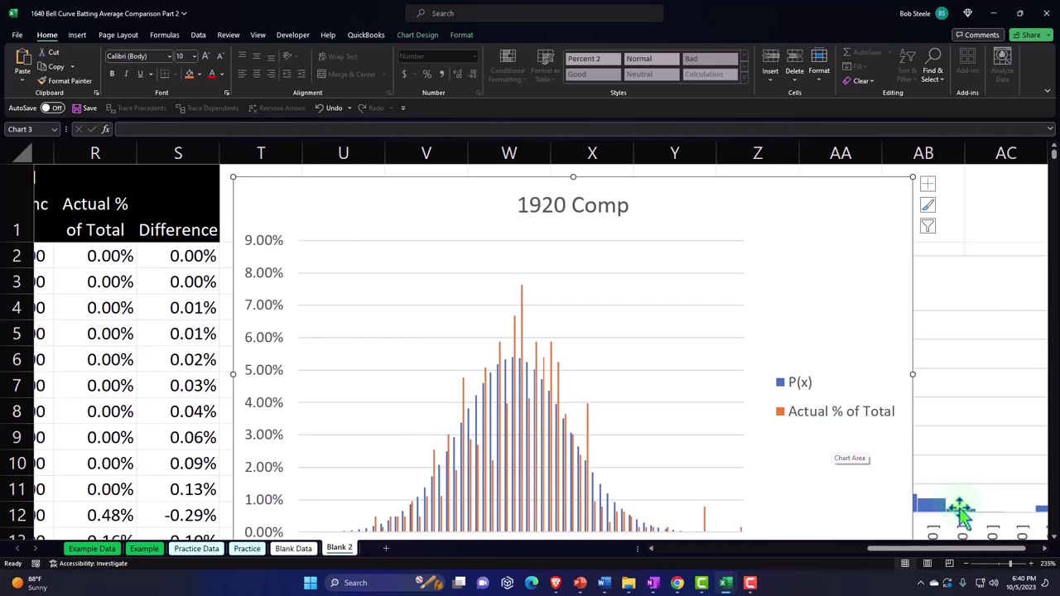
click(961, 563)
click(961, 563)
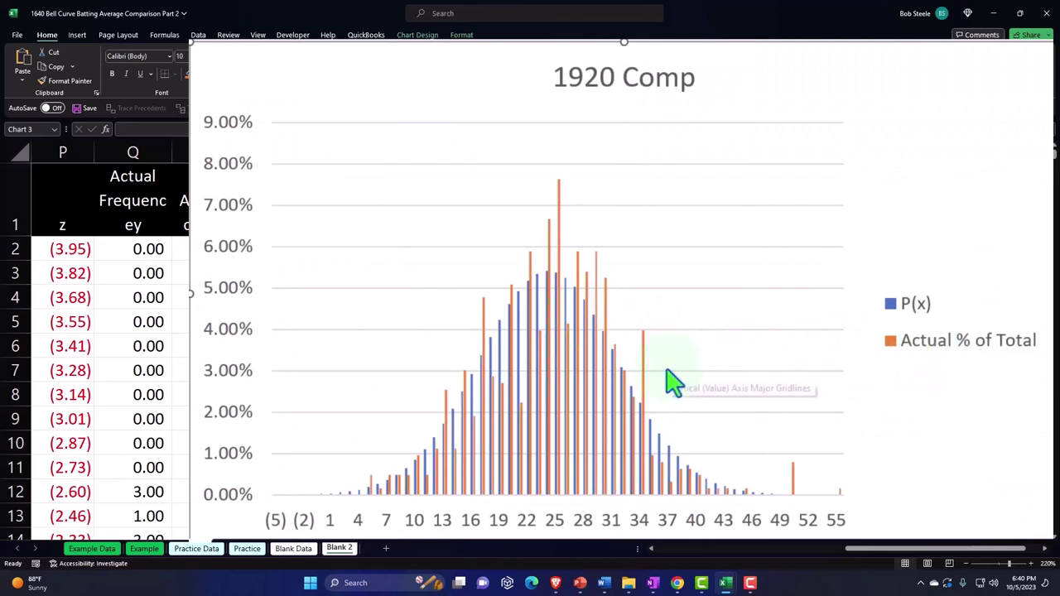
Move the 1920 Comp chart down to sit below the 1920 histogram
drag(436, 216, 671, 480)
scroll(561, 277, down, 1)
scroll(695, 415, down, 2)
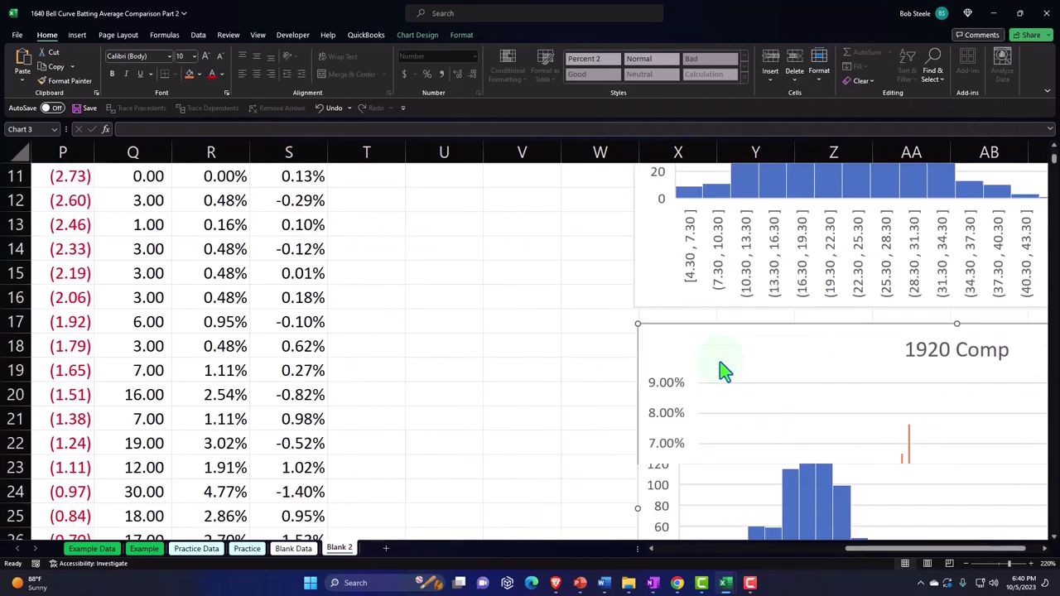
scroll(722, 370, down, 1)
drag(693, 279, 726, 355)
scroll(726, 355, down, 3)
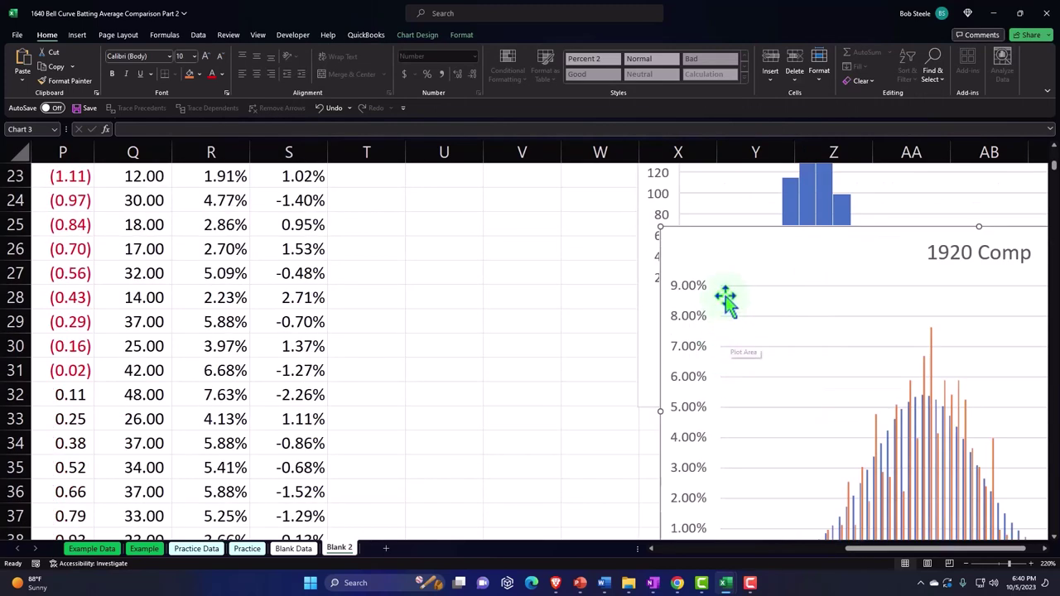
drag(726, 303, 703, 439)
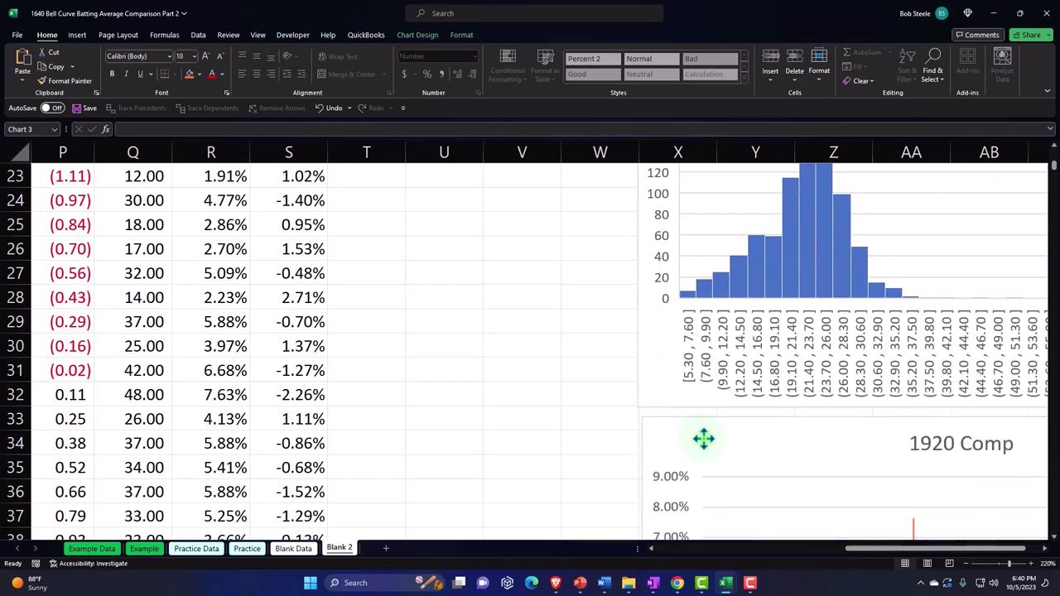
click(449, 405)
scroll(450, 405, up, 7)
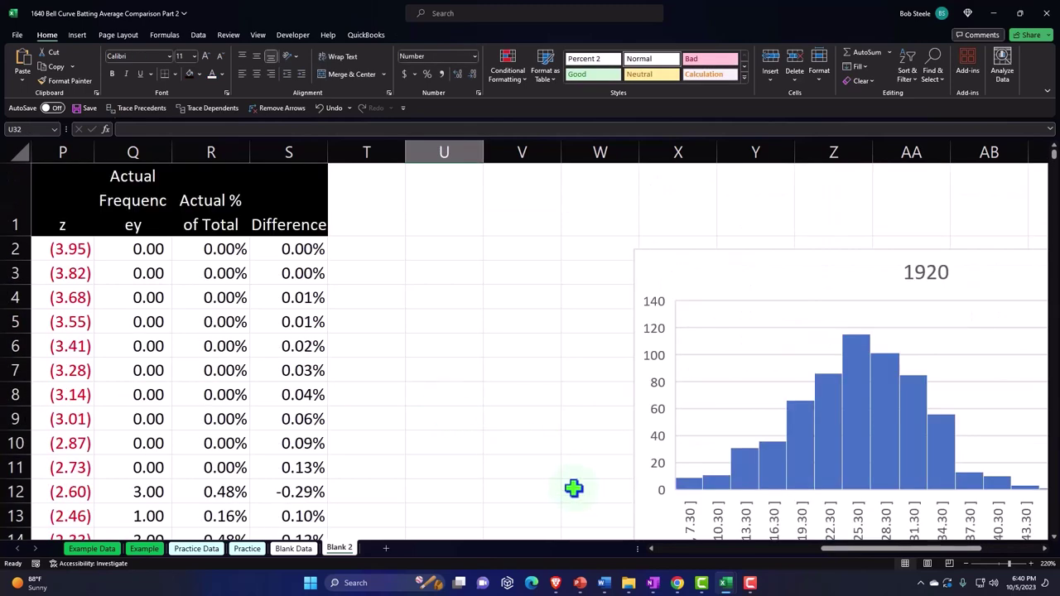
Insert cells above N1:S1 with Shift cells down, pushing the table one row down
click(653, 550)
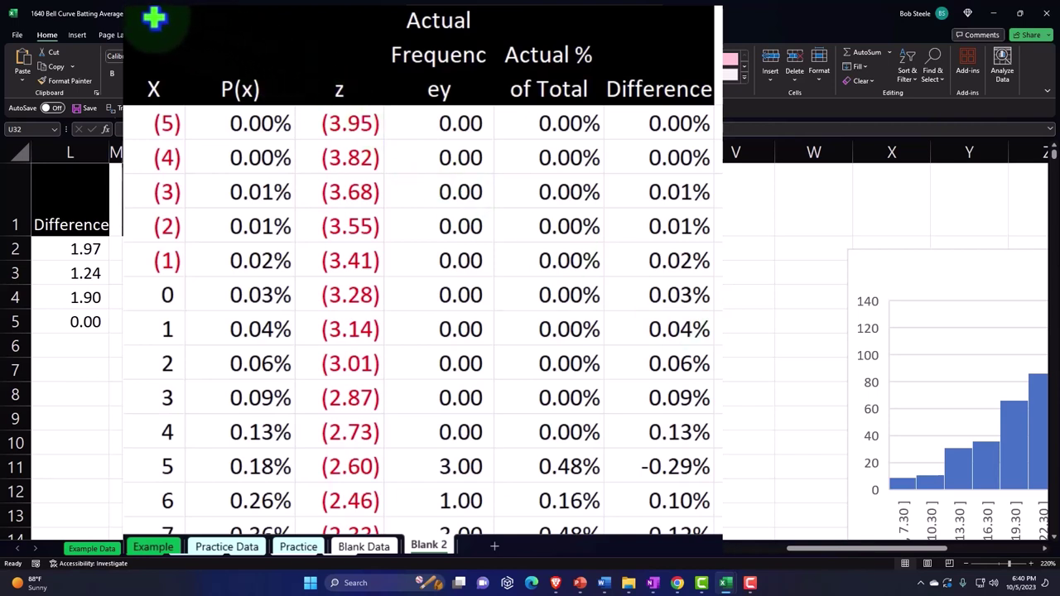
drag(152, 15, 664, 35)
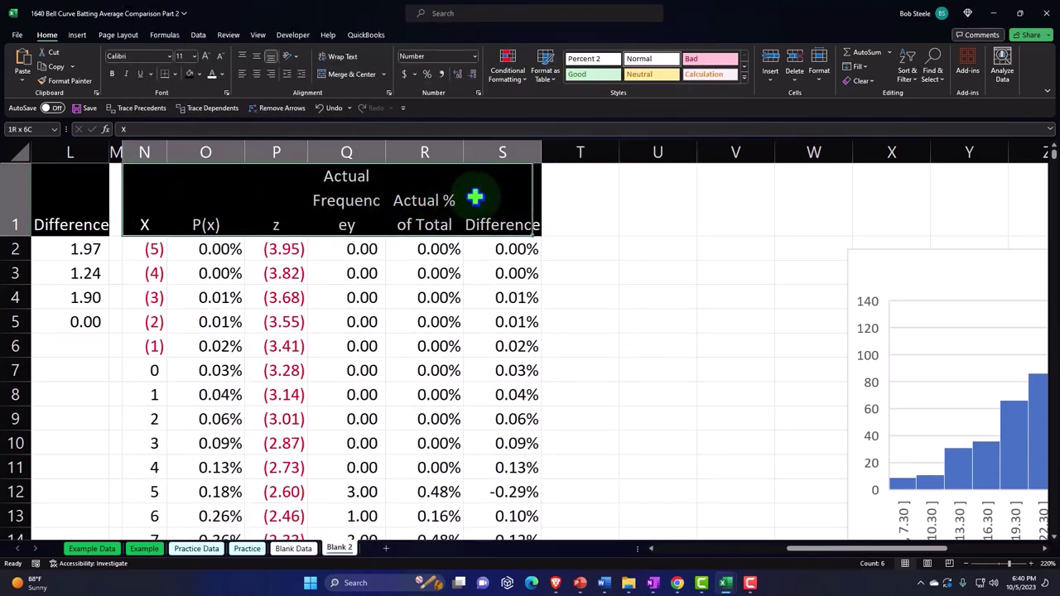
right_click(205, 199)
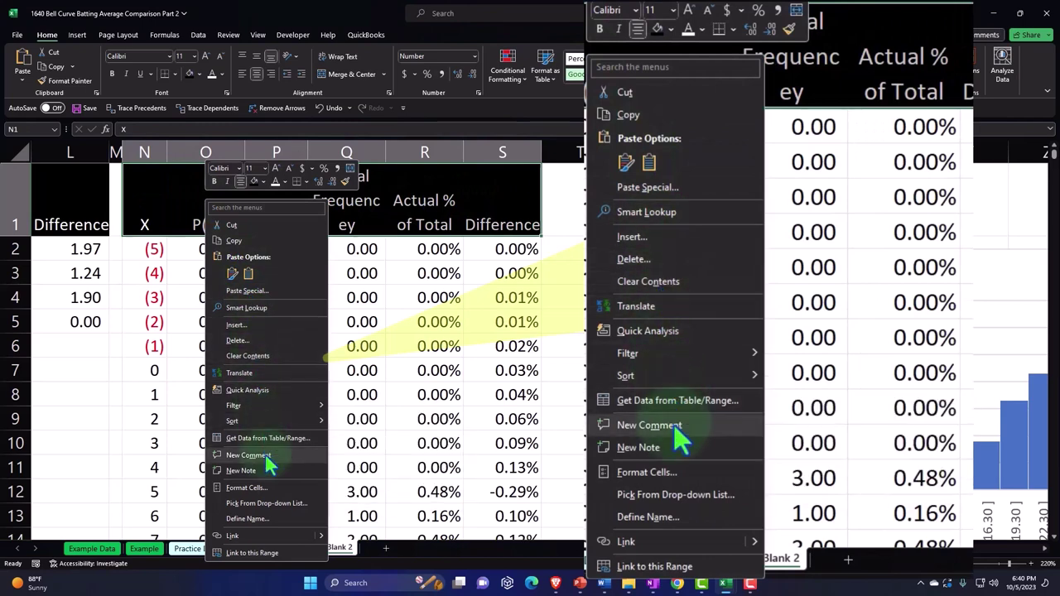
click(234, 325)
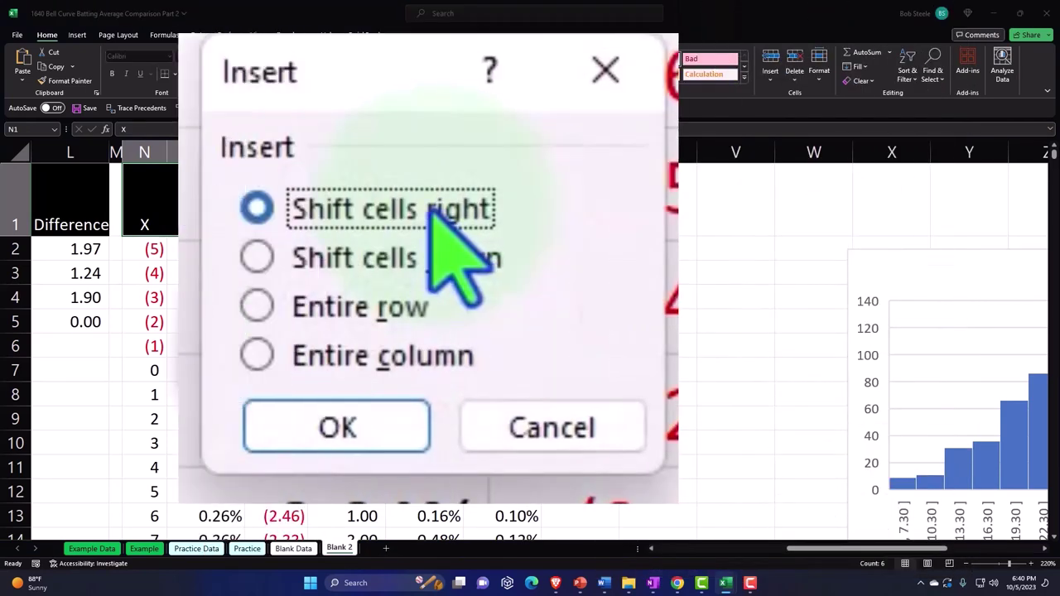
click(401, 248)
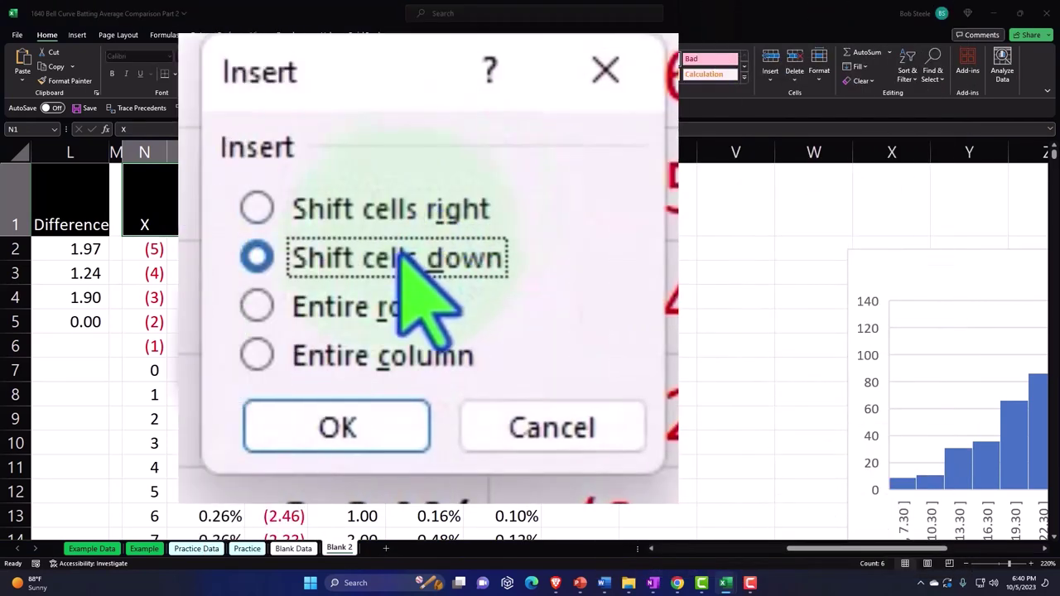
click(385, 420)
Enter the 1920 year title in N1 and set its number format to General
click(153, 176)
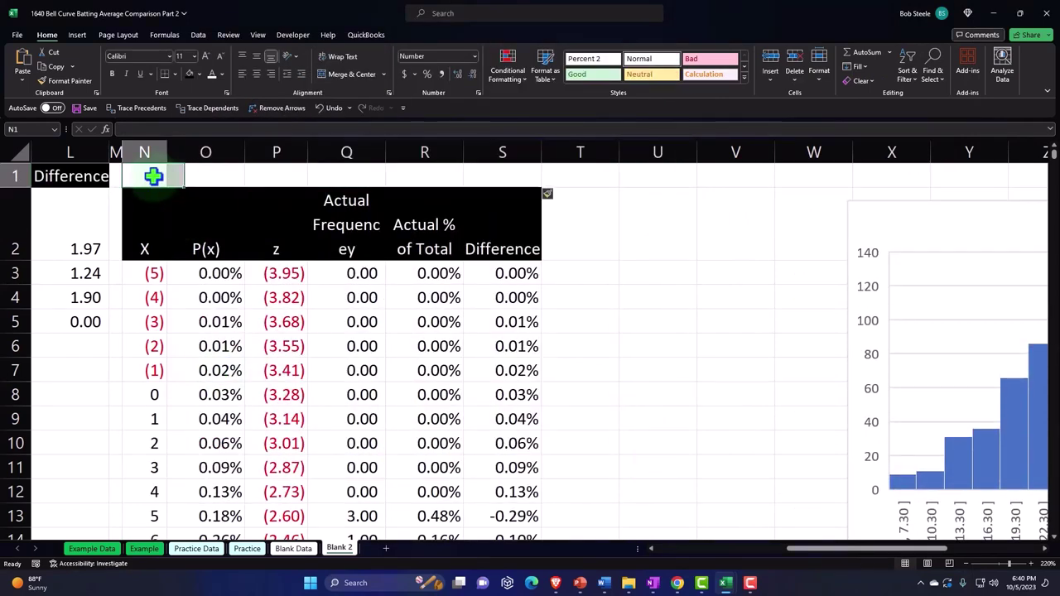
text(1980)
key(Return)
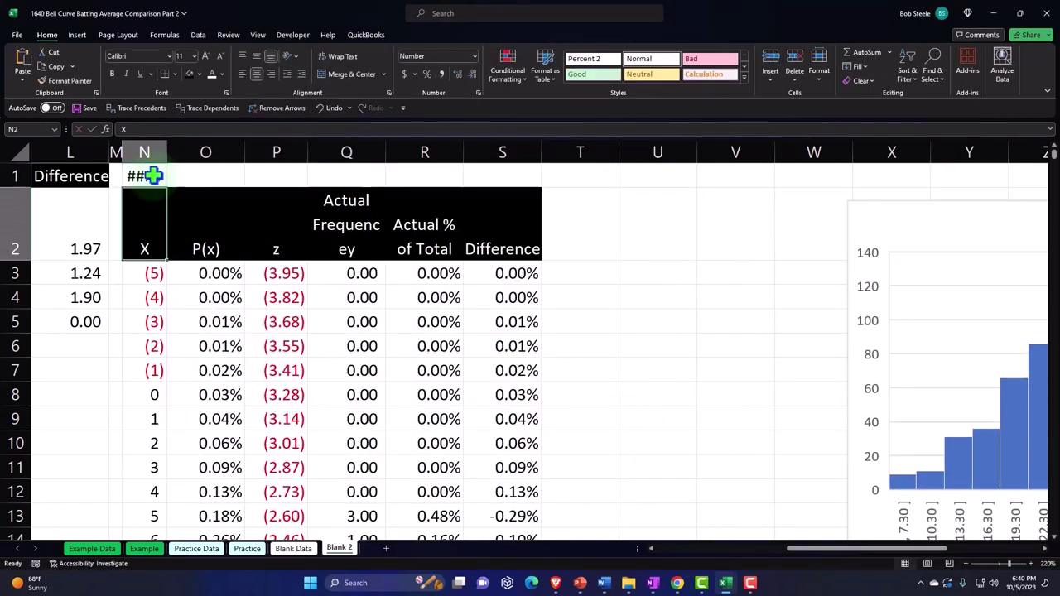
click(153, 175)
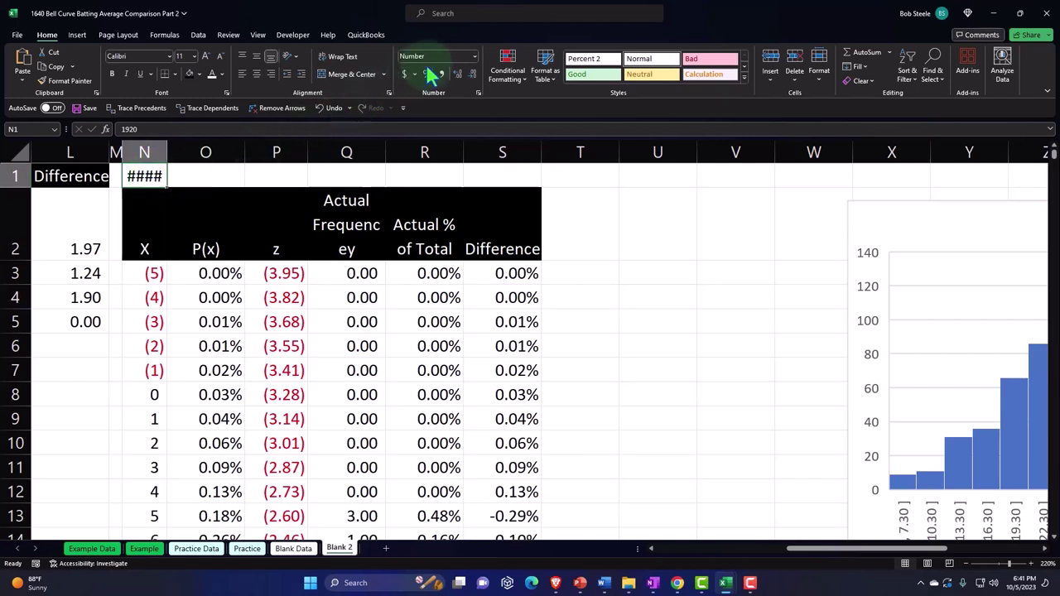
click(474, 56)
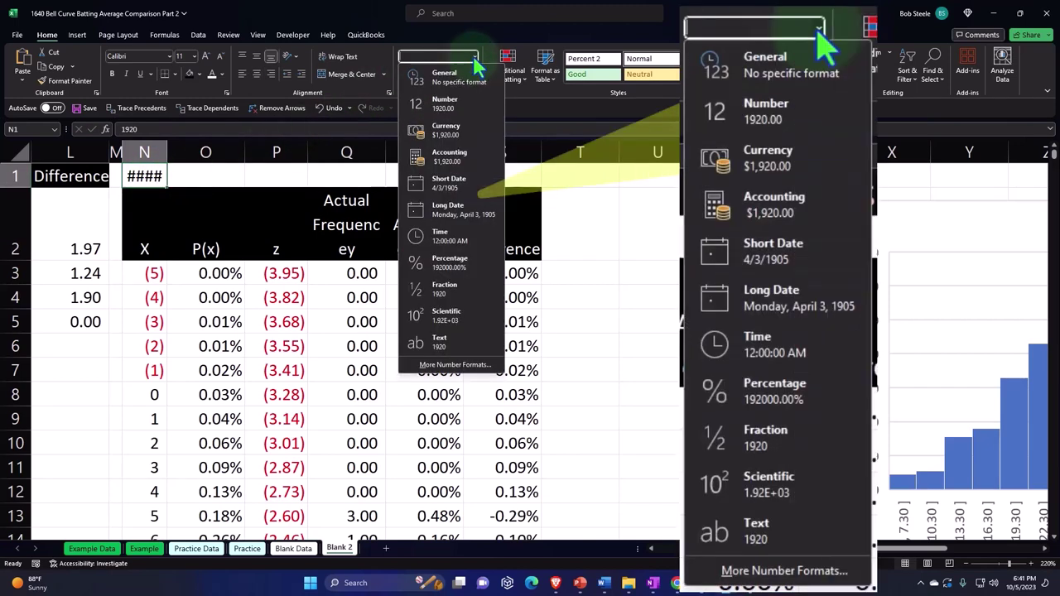
click(443, 75)
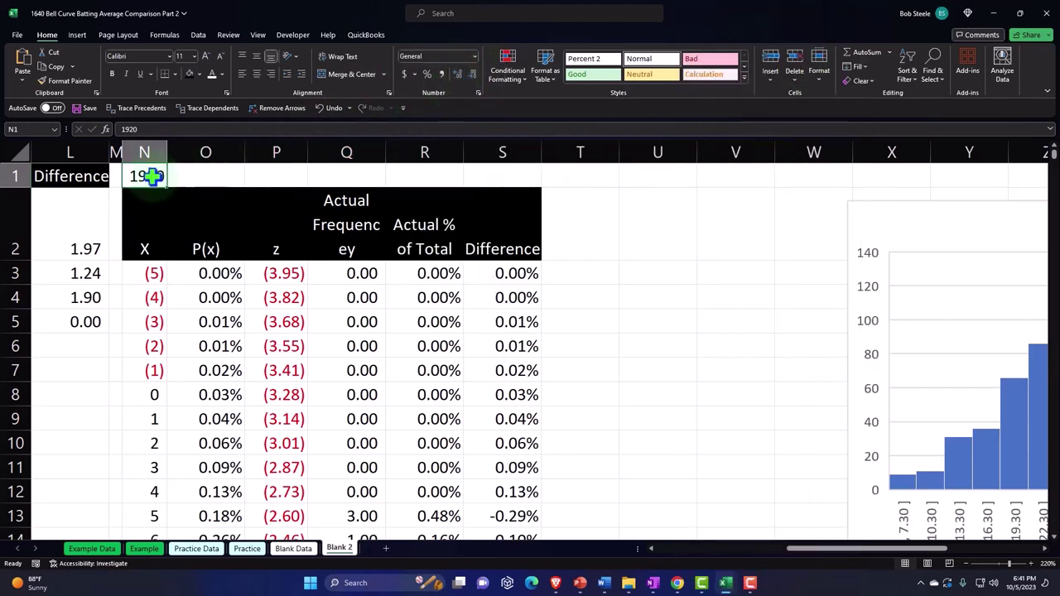
Center the title across N1:S1 using Center Across Selection alignment
drag(141, 174, 477, 175)
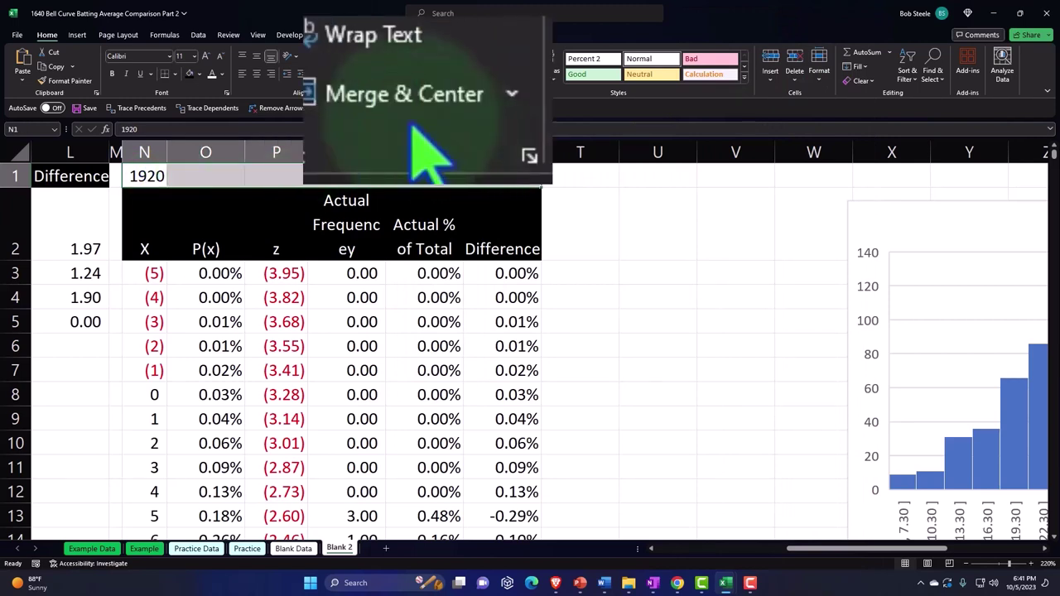
right_click(283, 178)
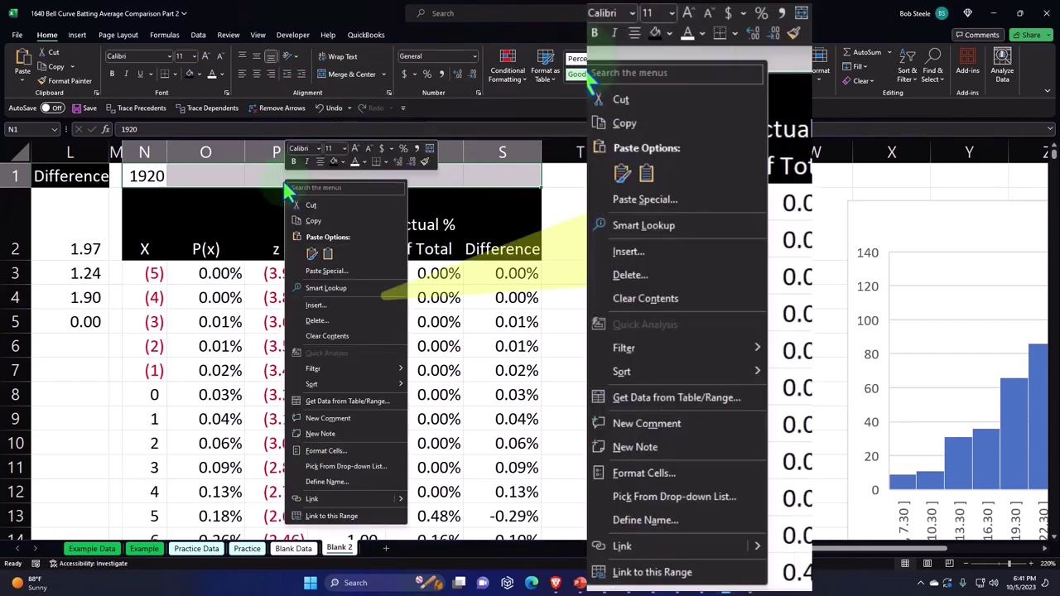
click(352, 449)
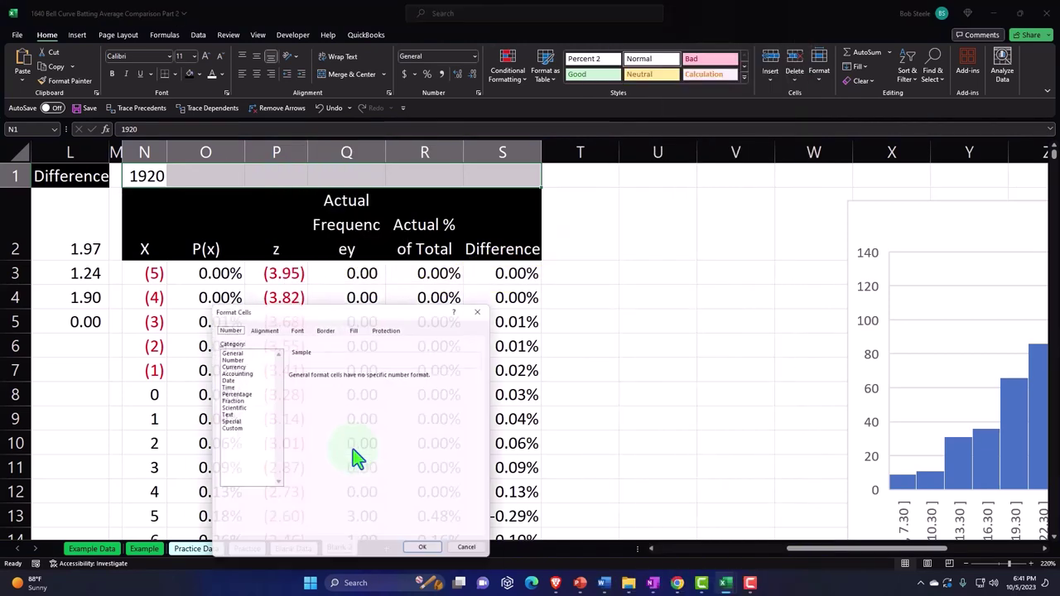
drag(310, 312, 705, 201)
click(678, 78)
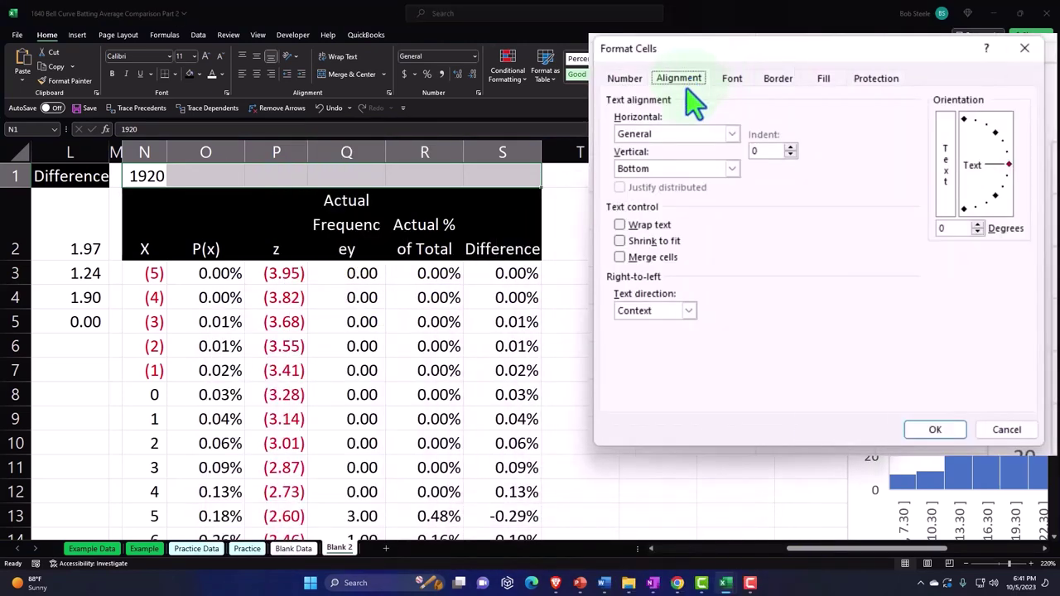
click(732, 134)
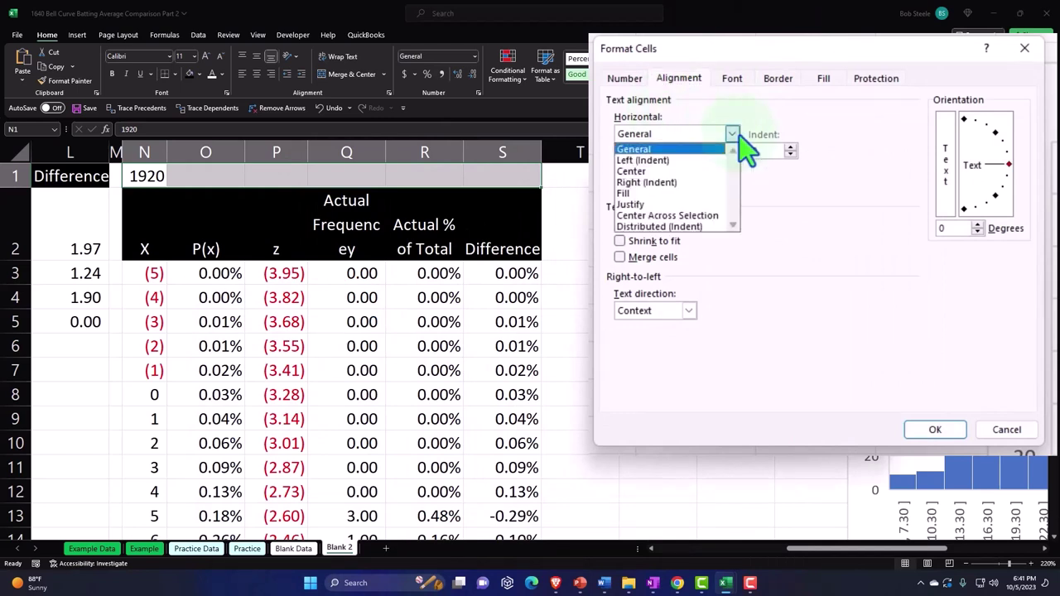
click(713, 217)
click(918, 433)
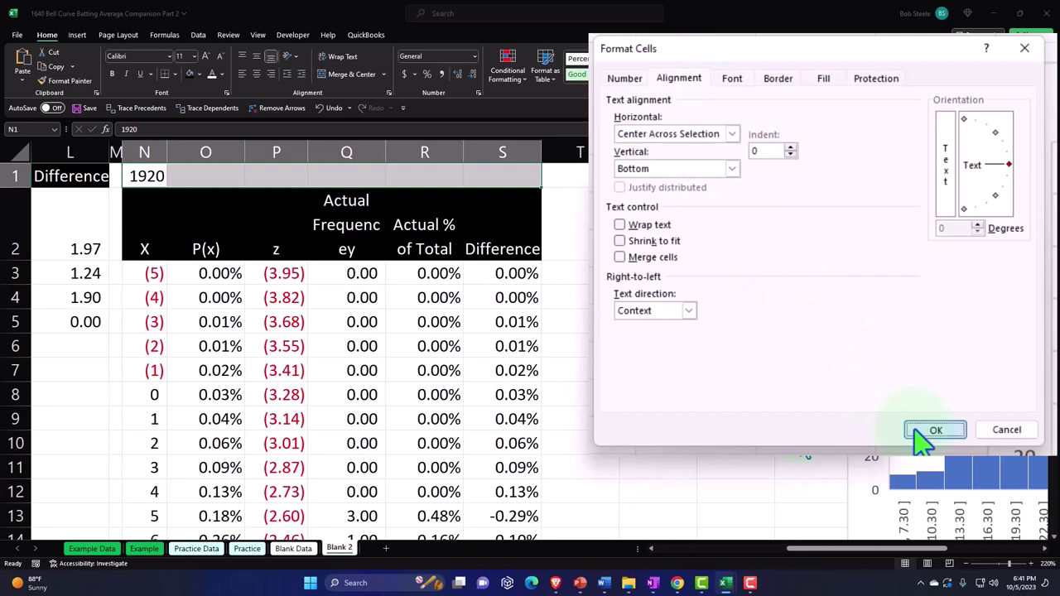
Give the N1:S1 title row a dark blue fill with white text
click(501, 294)
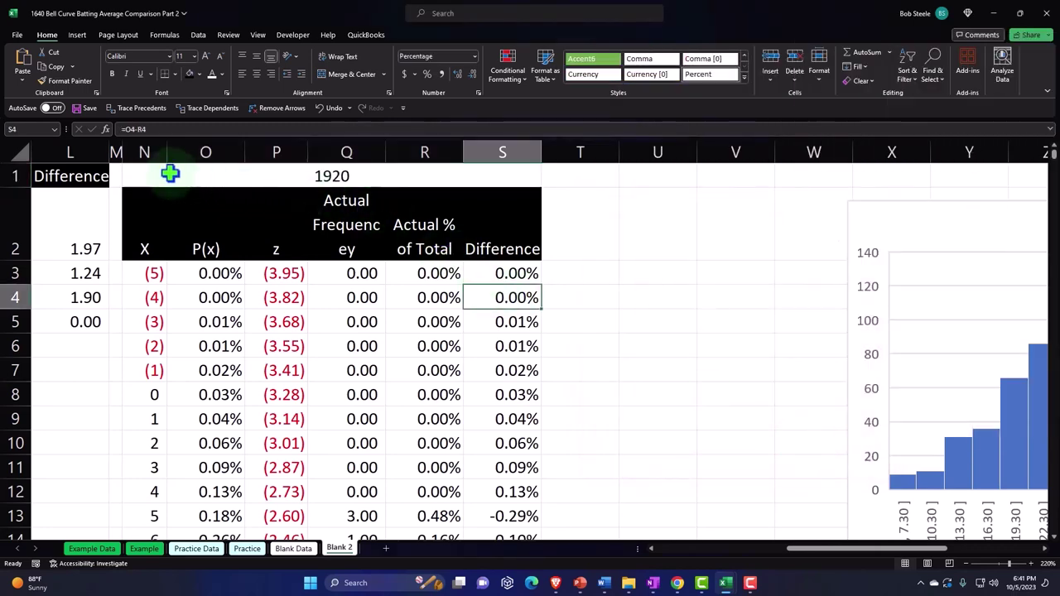
drag(171, 173, 358, 173)
drag(154, 175, 514, 178)
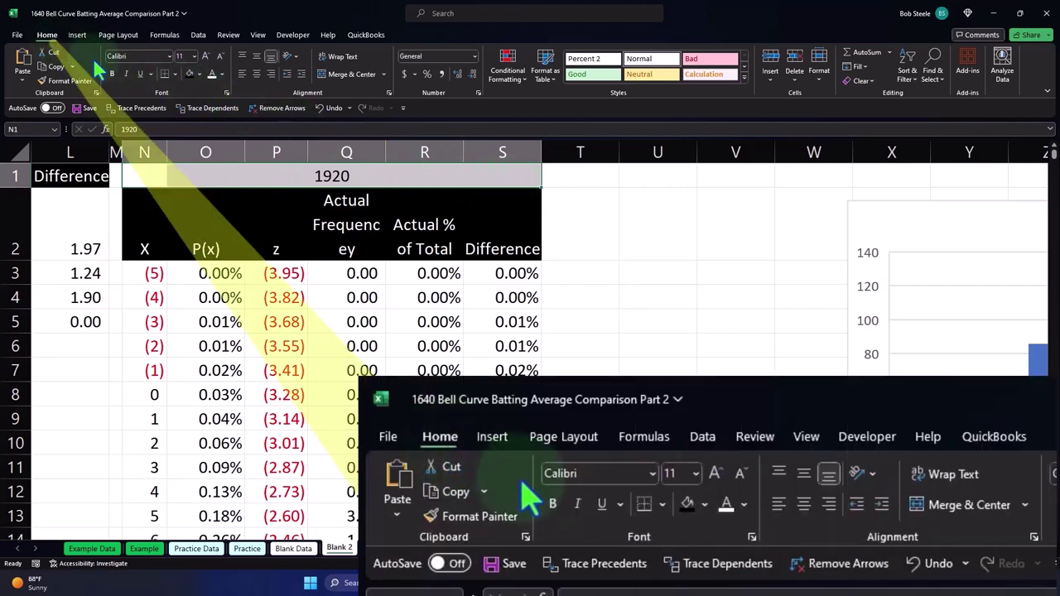
click(199, 74)
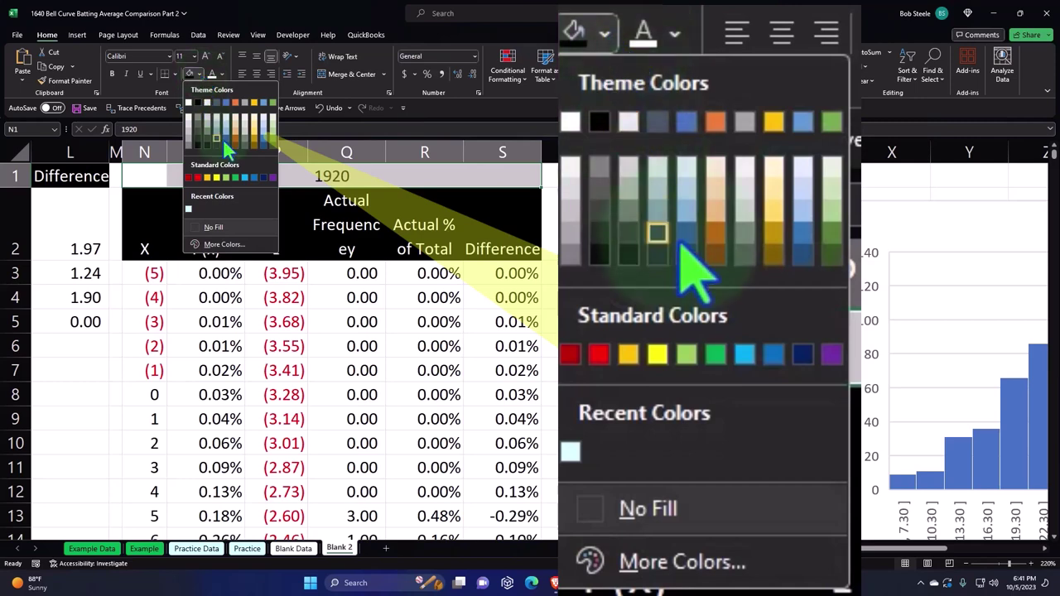
click(263, 177)
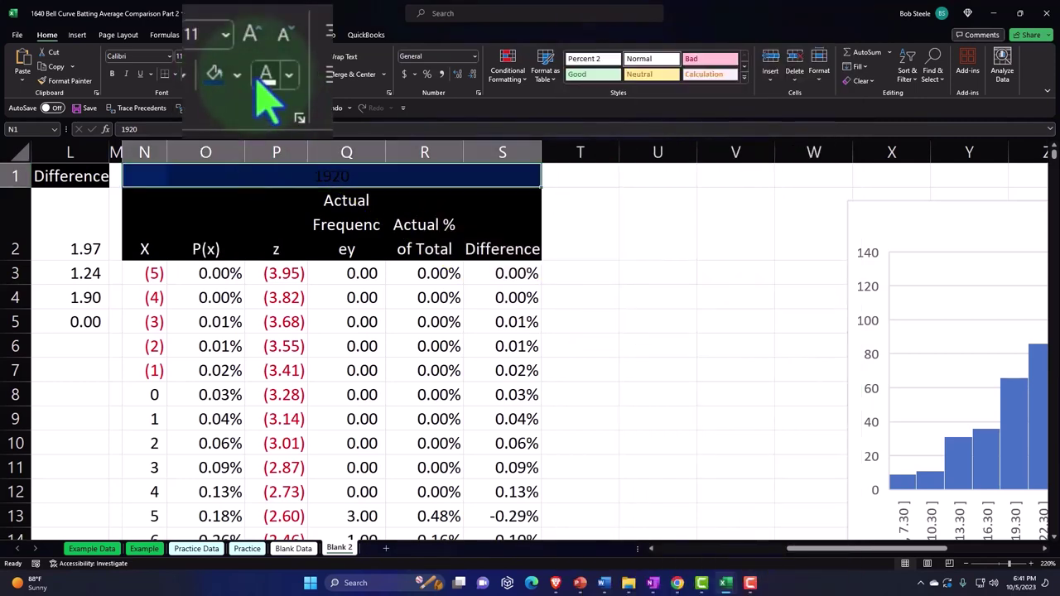
click(212, 74)
click(626, 278)
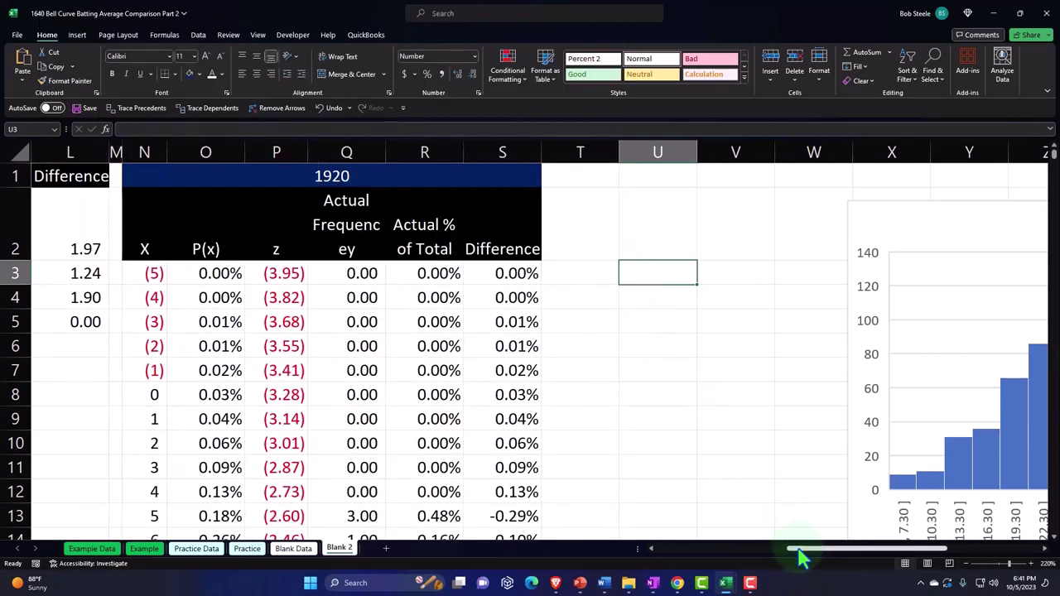
Narrow column T into a thin spacer and select columns M through S
drag(800, 550, 749, 567)
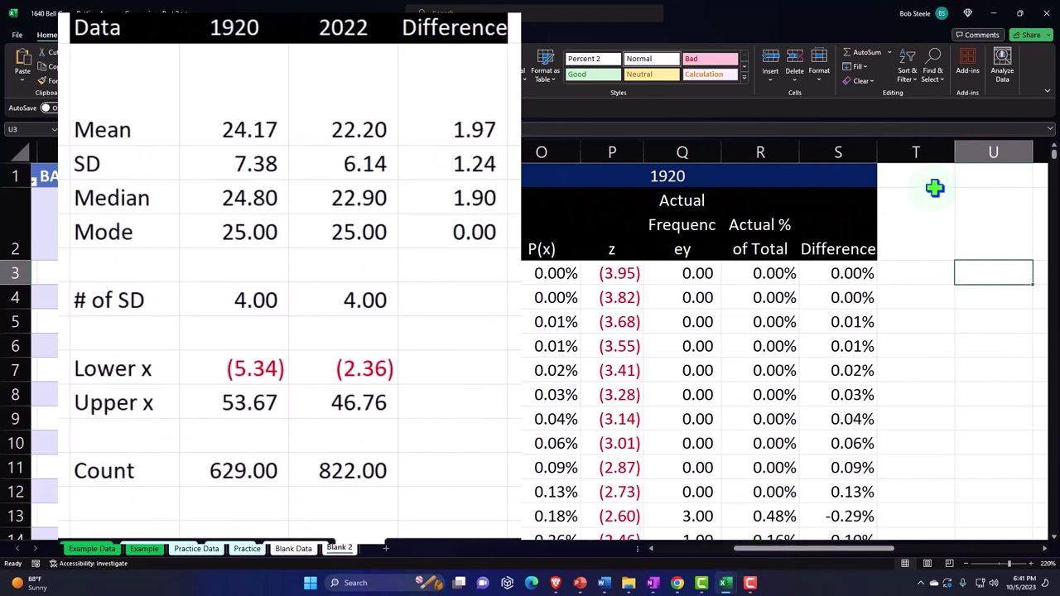
drag(952, 152, 891, 157)
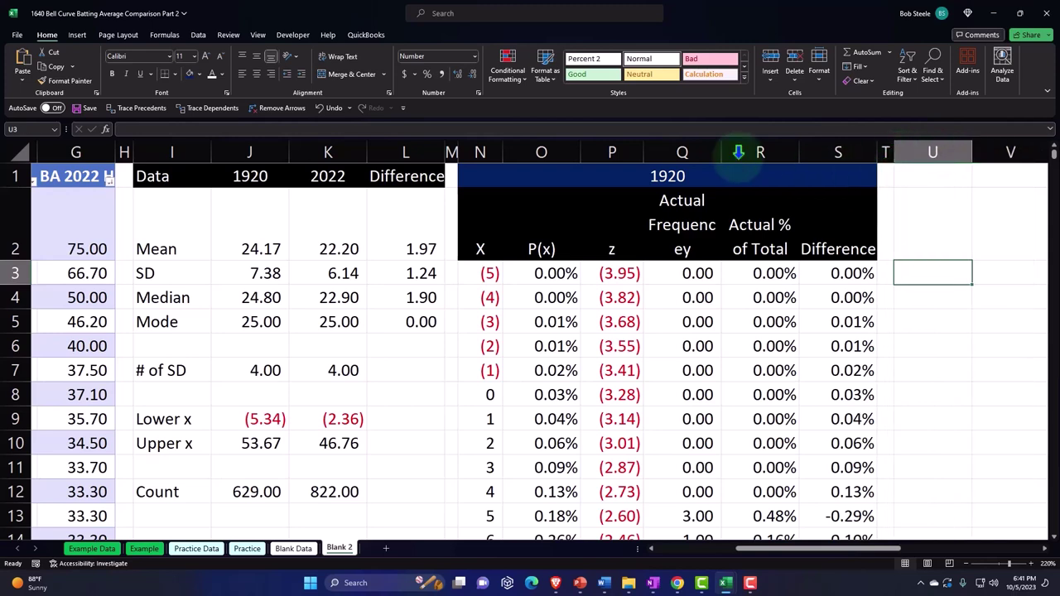
drag(452, 144, 814, 147)
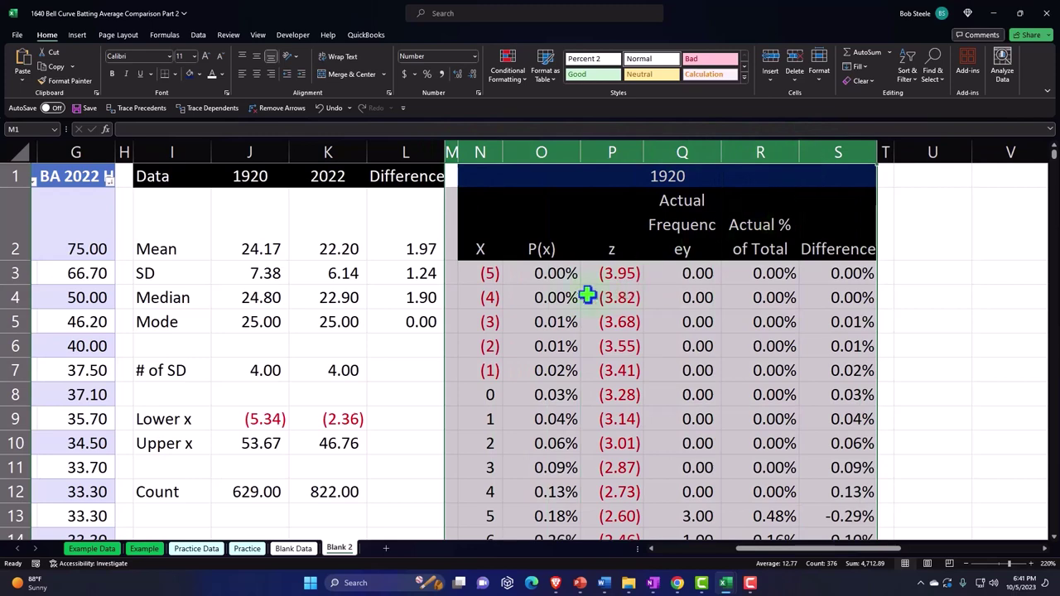
Hide columns M through S, which hold the 1920 P(x) table
right_click(546, 286)
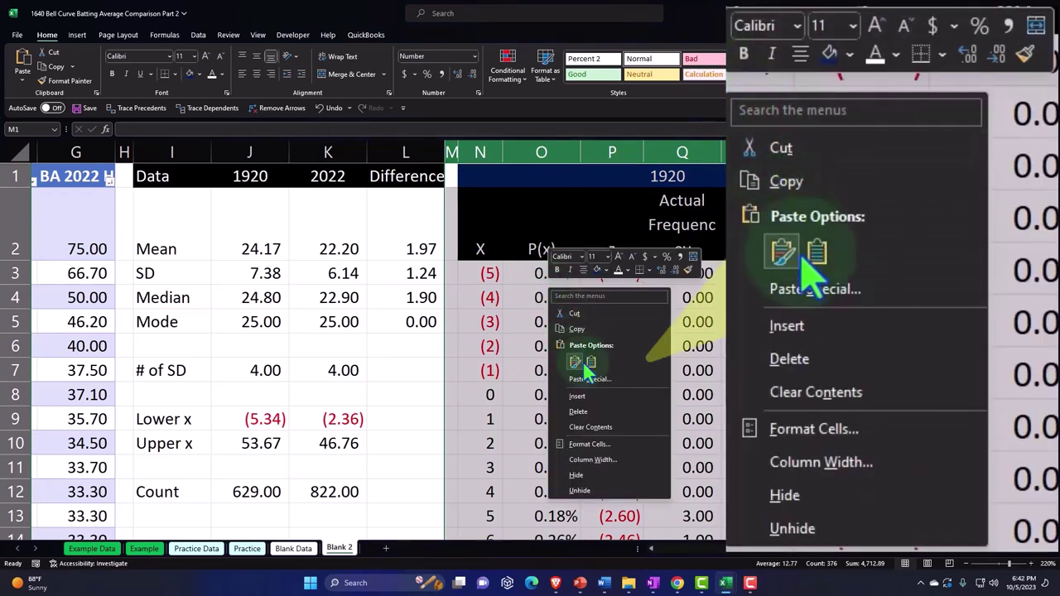
click(576, 476)
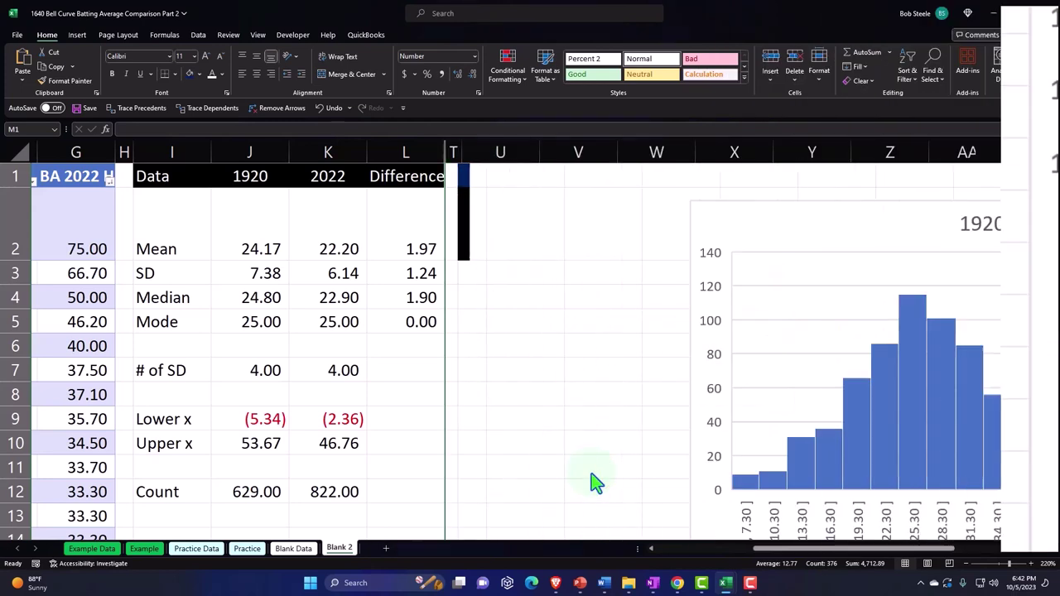
click(520, 248)
Move the 1920 histogram and the two charts below it further right
drag(716, 226, 995, 311)
scroll(903, 548, right, 2)
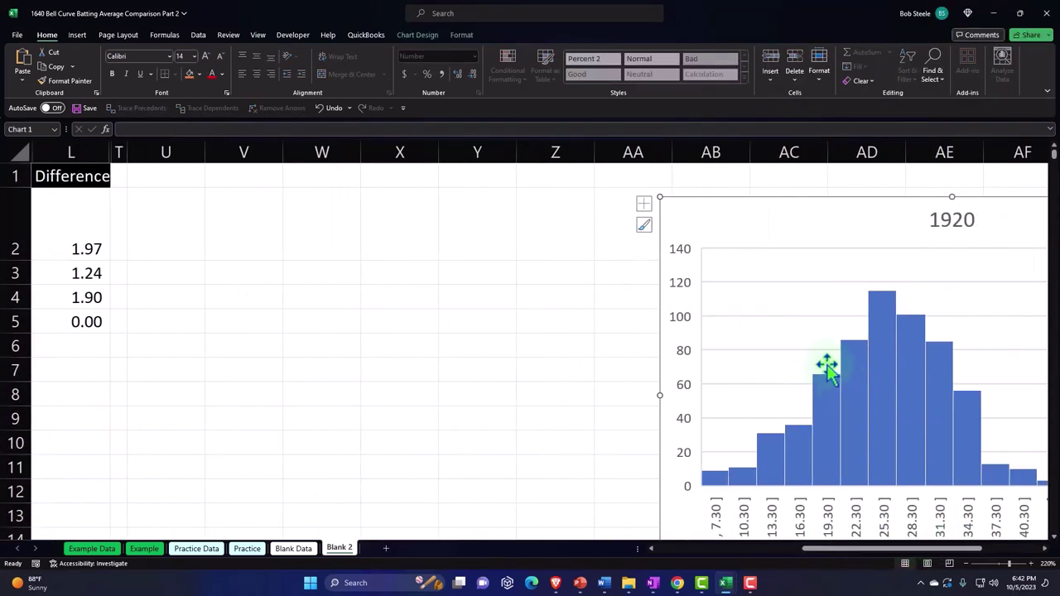
scroll(745, 356, down, 3)
drag(465, 372, 790, 367)
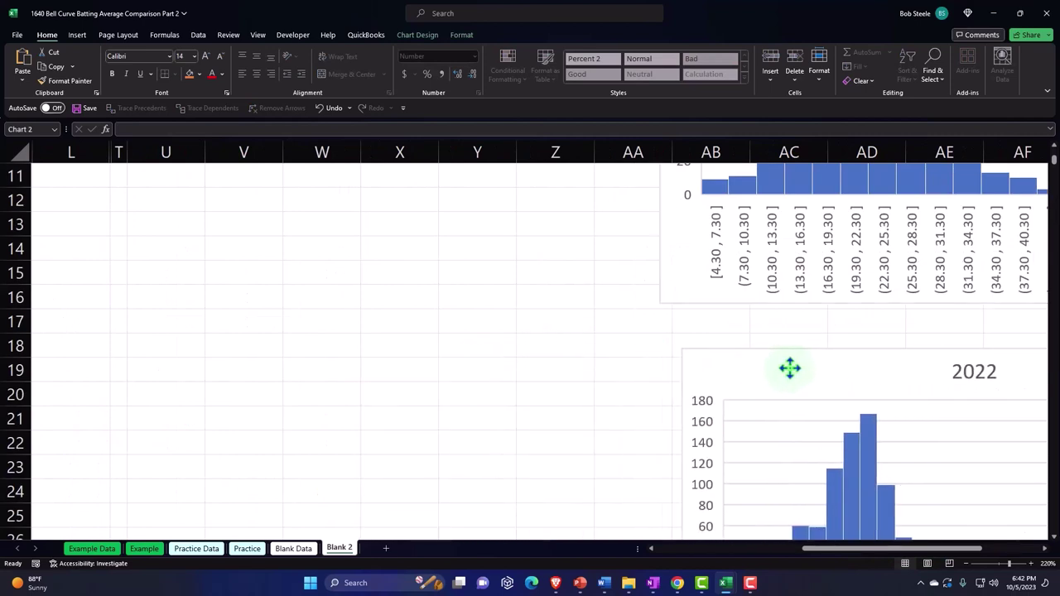
scroll(735, 354, down, 6)
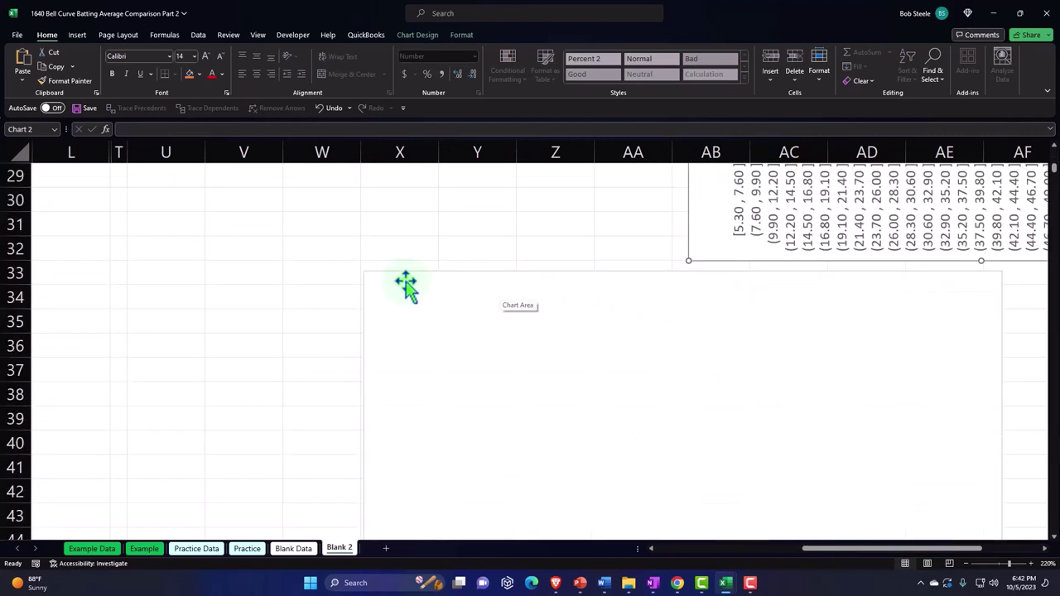
drag(405, 284, 730, 291)
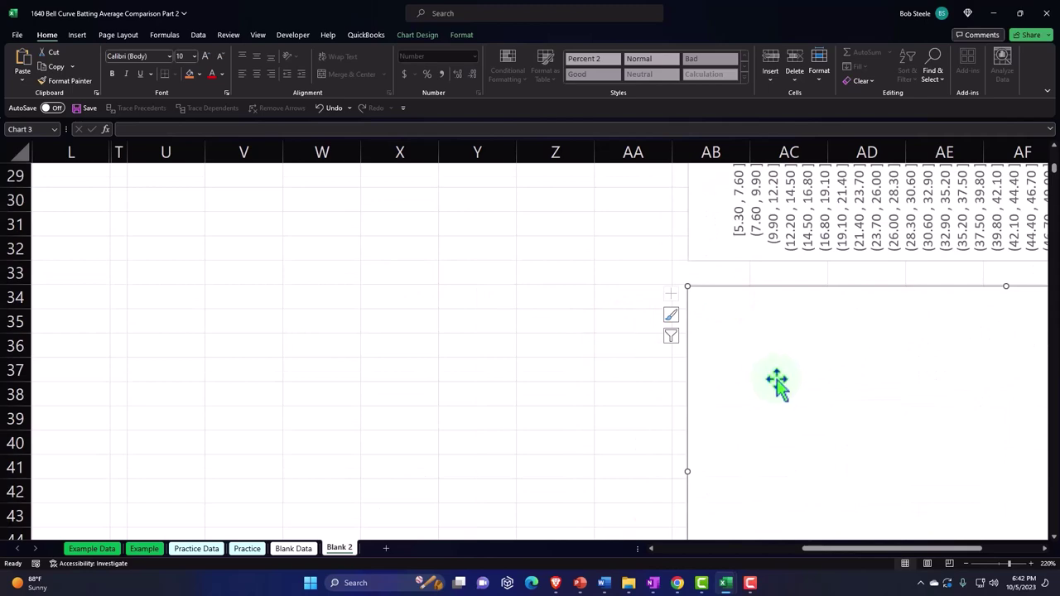
scroll(353, 378, up, 10)
click(342, 246)
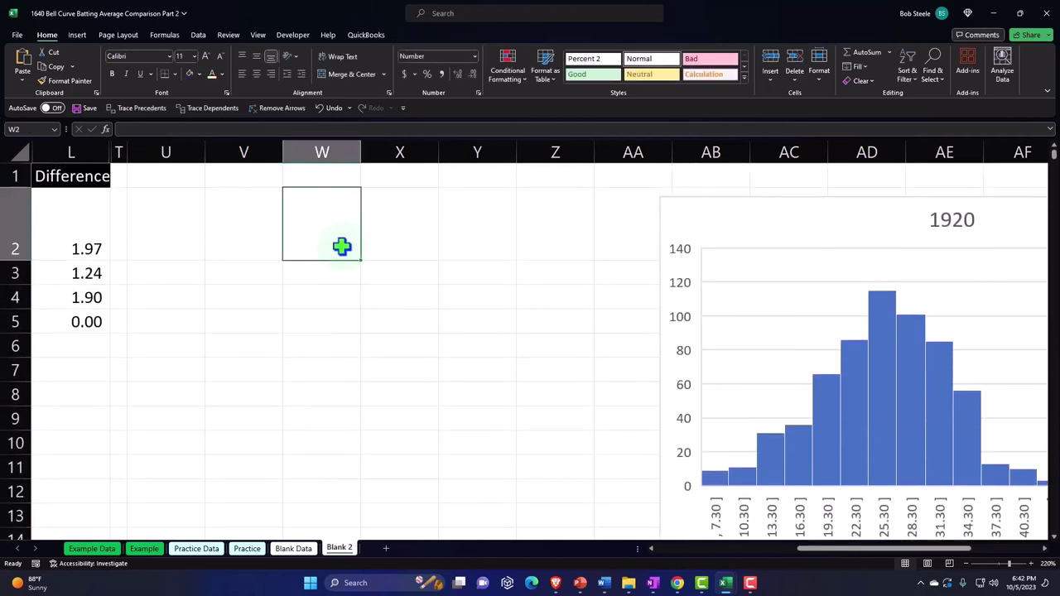
key(Left)
key(Left)
key(Left)
key(Left)
key(Left)
key(Left)
key(Left)
key(Left)
key(Left)
key(Left)
key(Left)
key(Left)
key(Left)
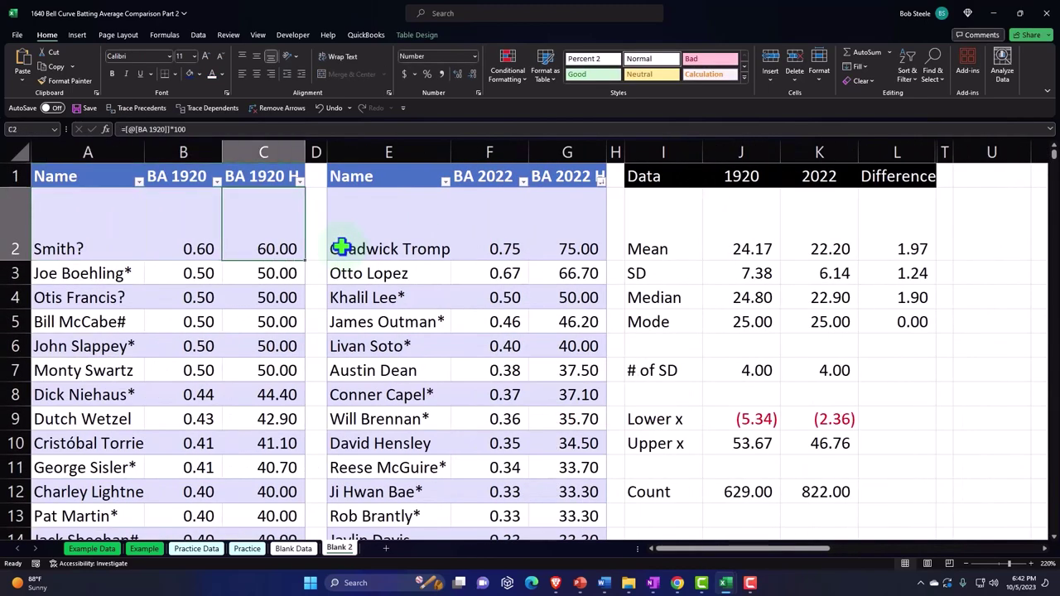
Enter 2022 in cell U1, format it as General, and give it a green fill
key(Right)
key(Right)
key(Right)
key(Right)
key(Right)
key(Right)
key(Right)
key(Right)
key(Right)
key(Right)
key(Right)
key(Right)
key(Right)
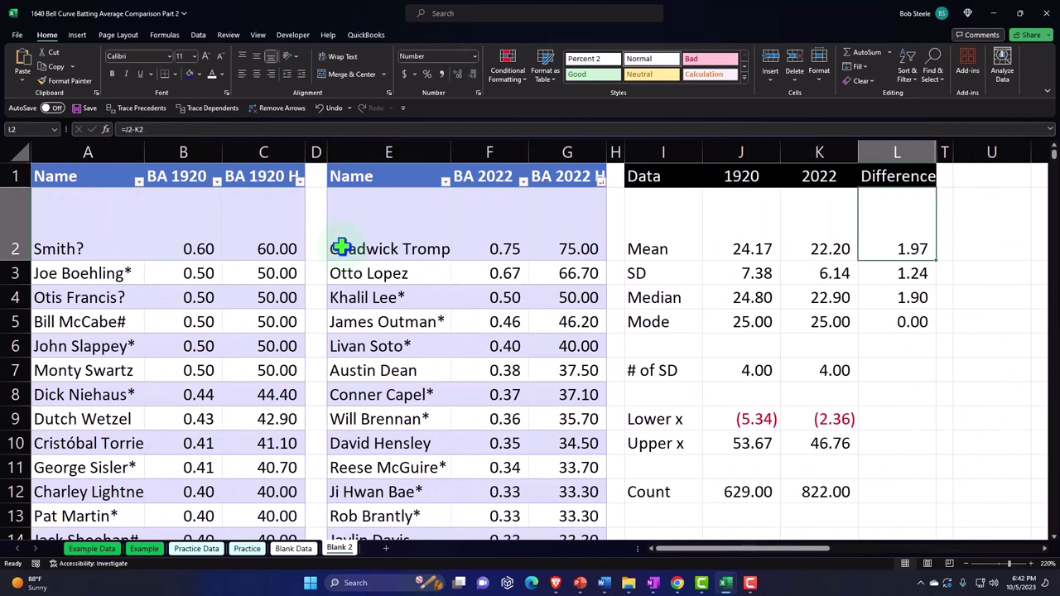
key(Left)
key(Left)
key(Up)
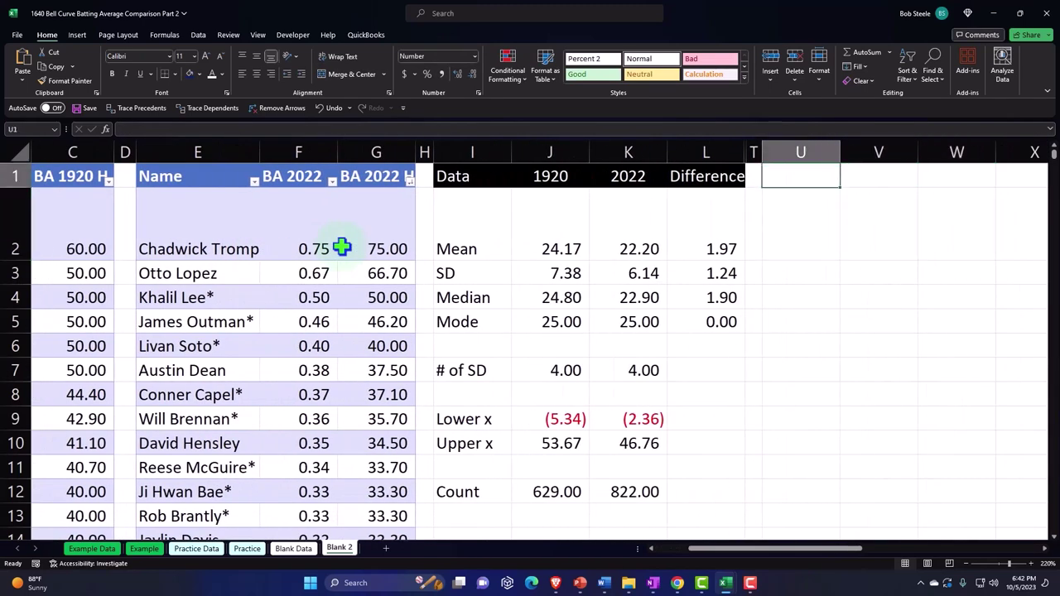
text(202)
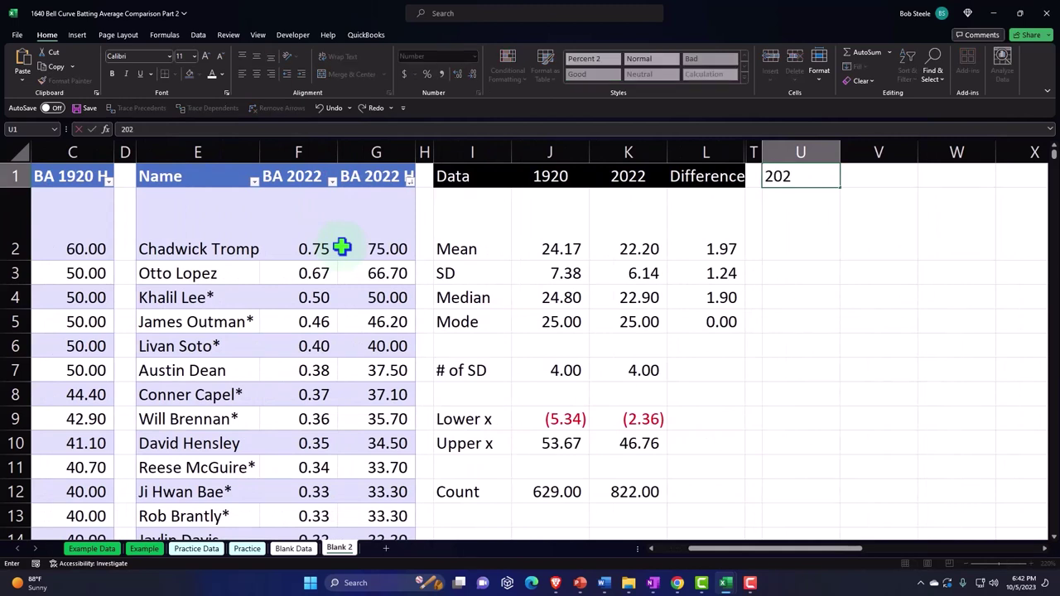
text(2)
key(ctrl+Return)
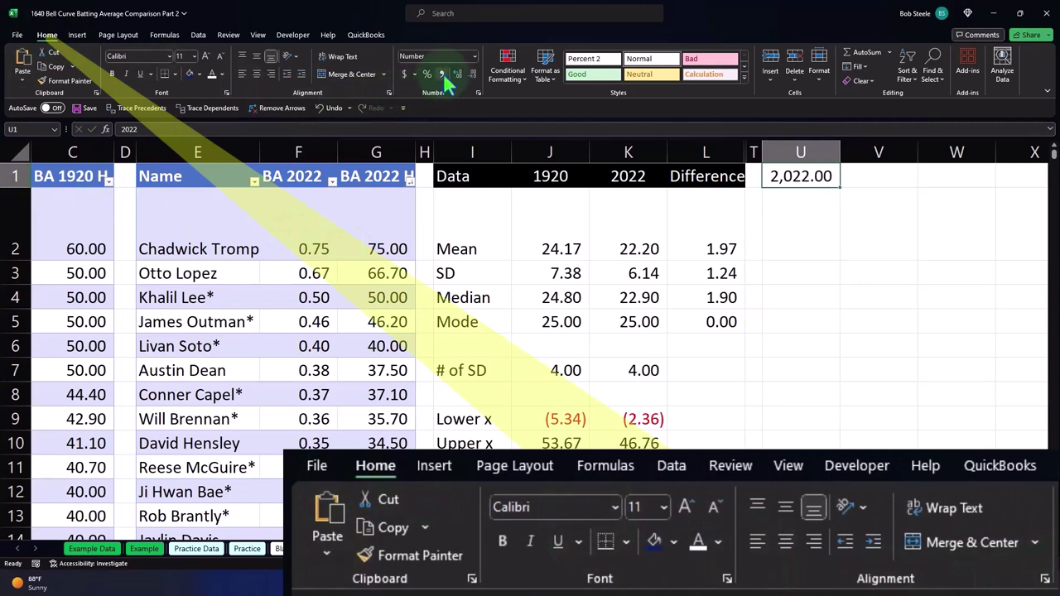
click(474, 56)
click(464, 74)
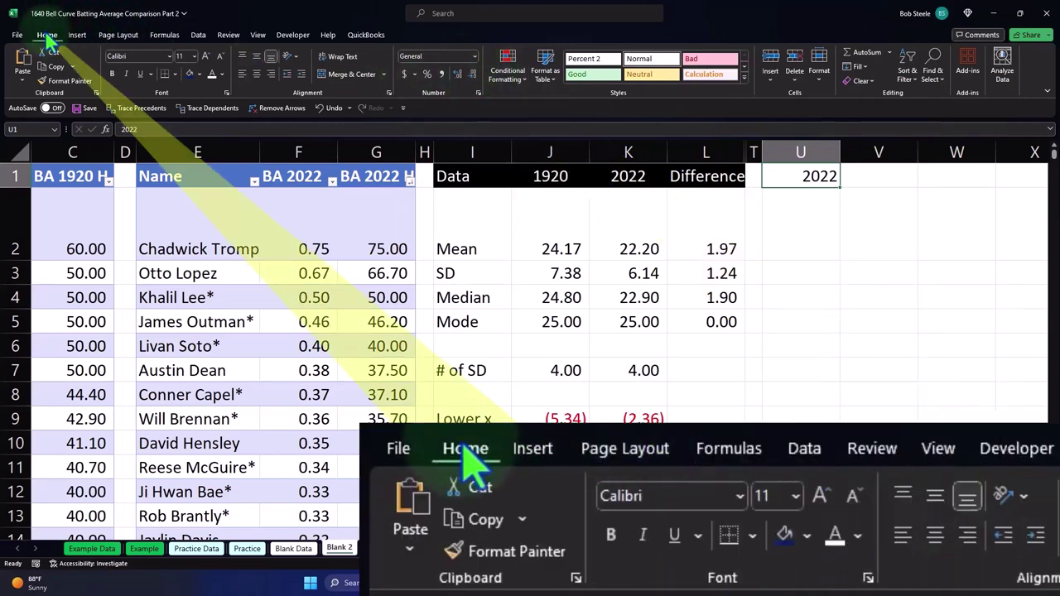
click(198, 74)
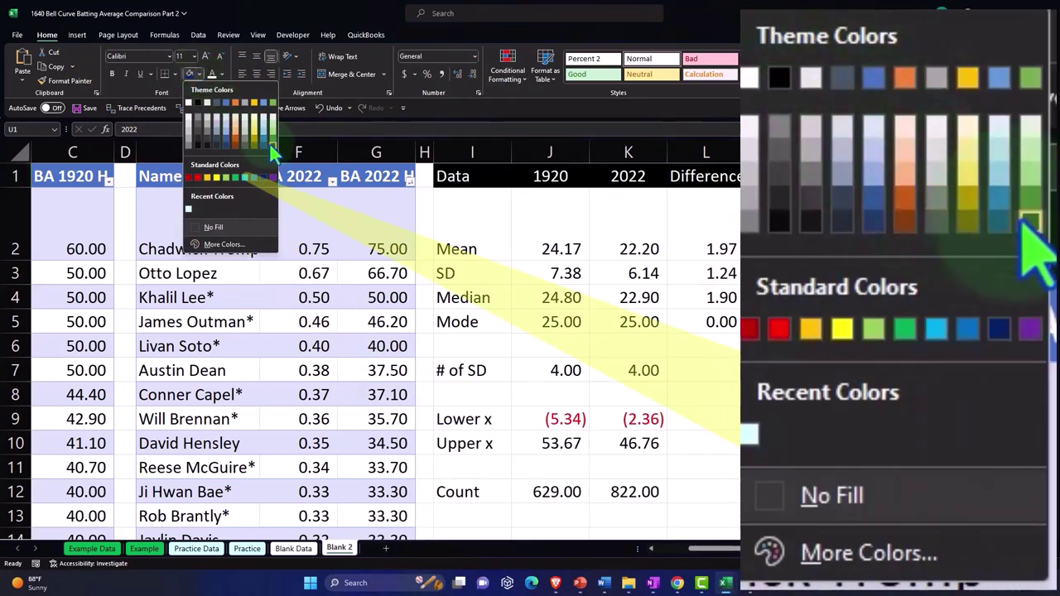
click(269, 142)
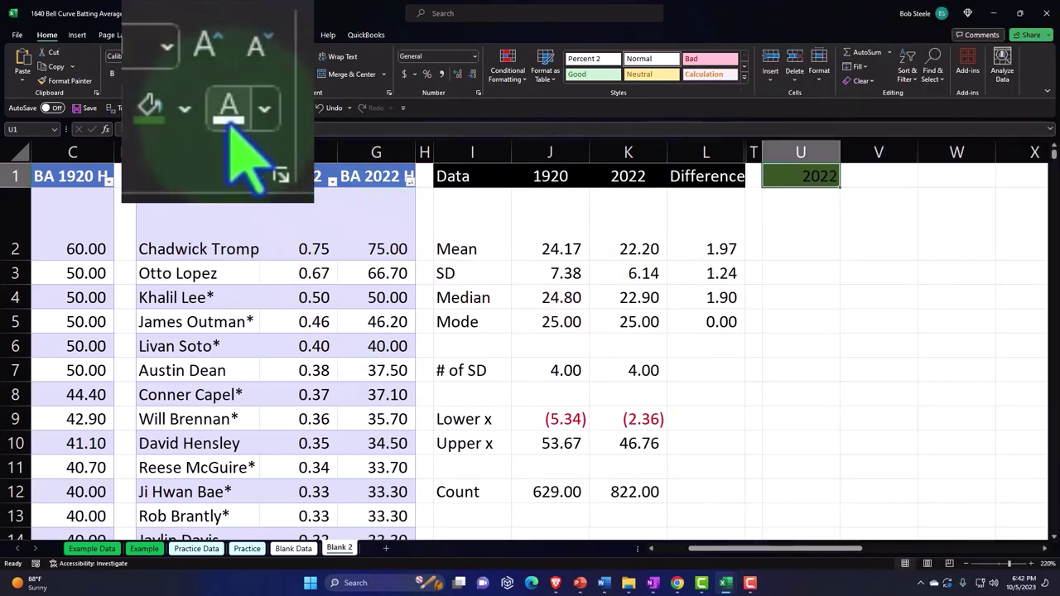
click(791, 237)
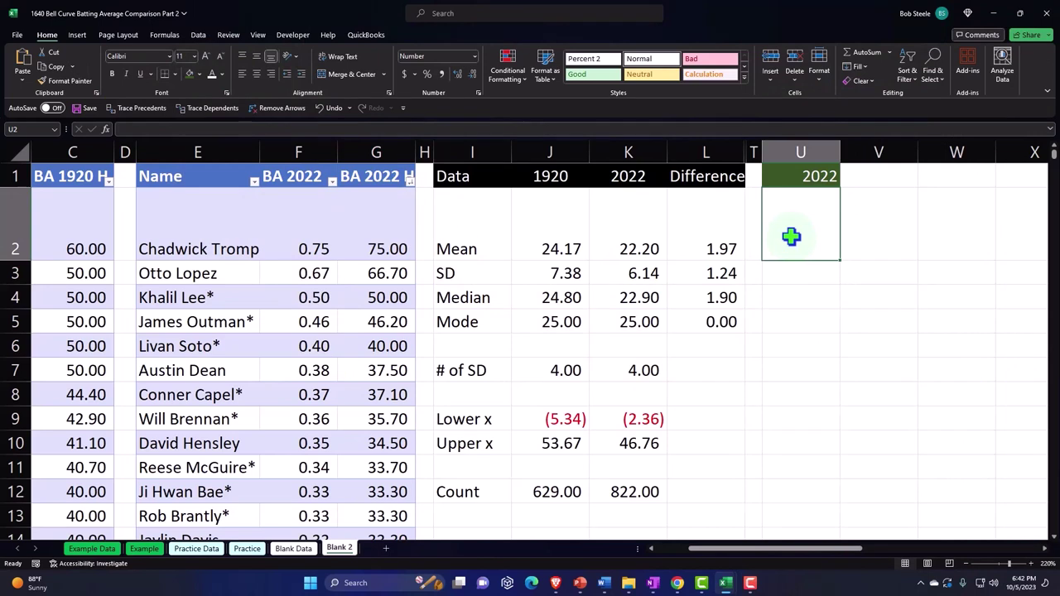
Enter the headers X in U2 and P(X) in V2
text(X)
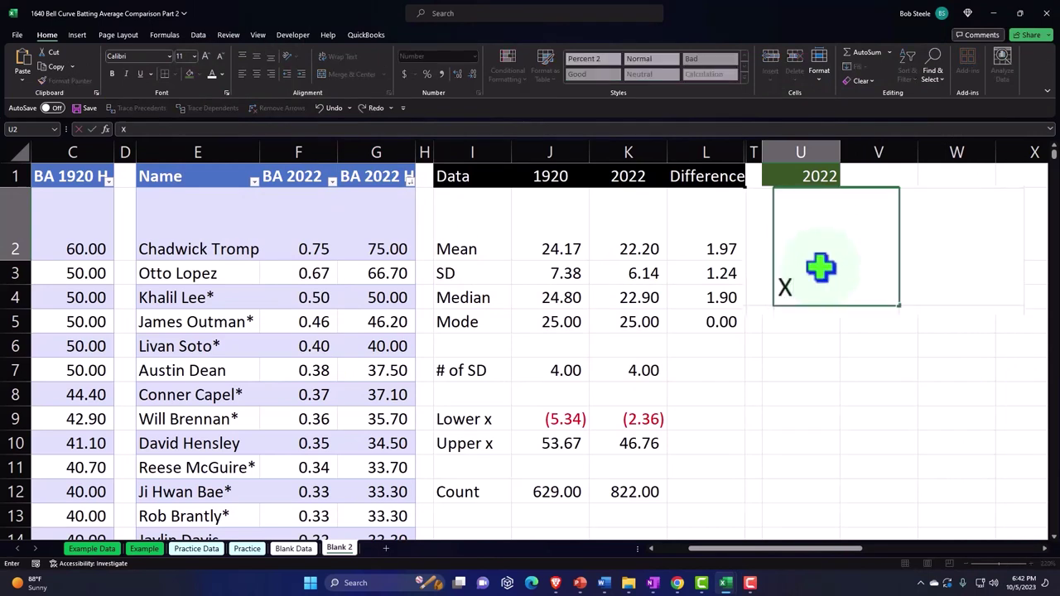
key(Tab)
text(P)
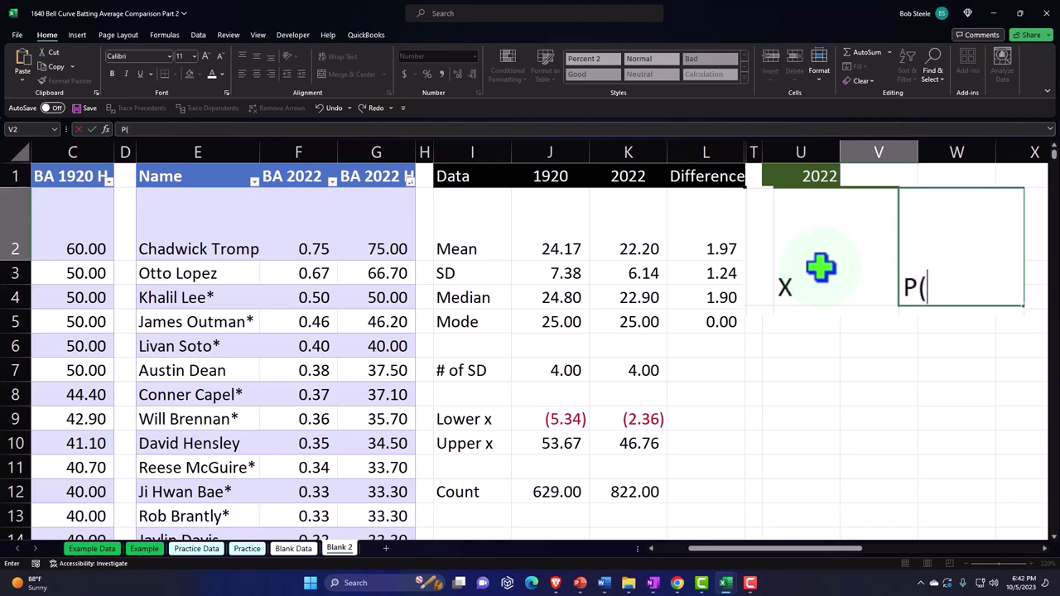
text((X))
key(Return)
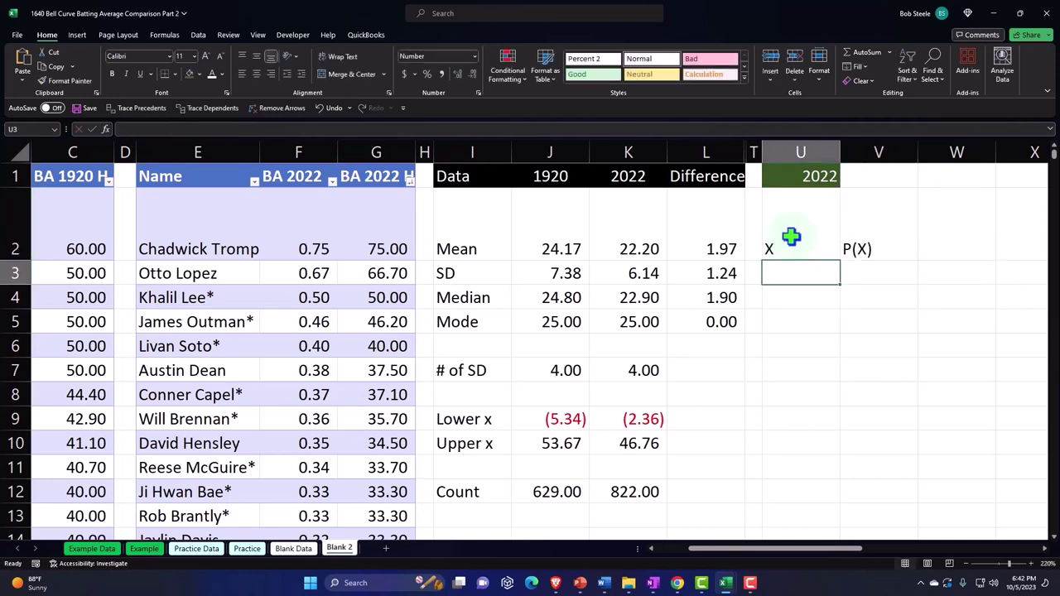
Fill the X and P(X) headers black, narrow column U, and center both headers
key(Right)
key(Up)
key(shift+Left)
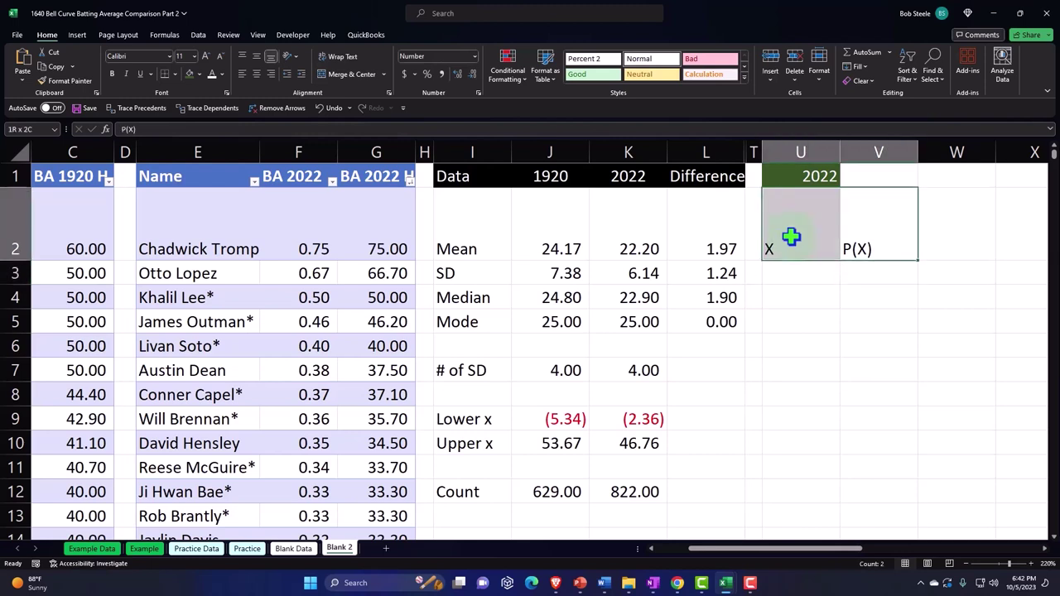
click(199, 73)
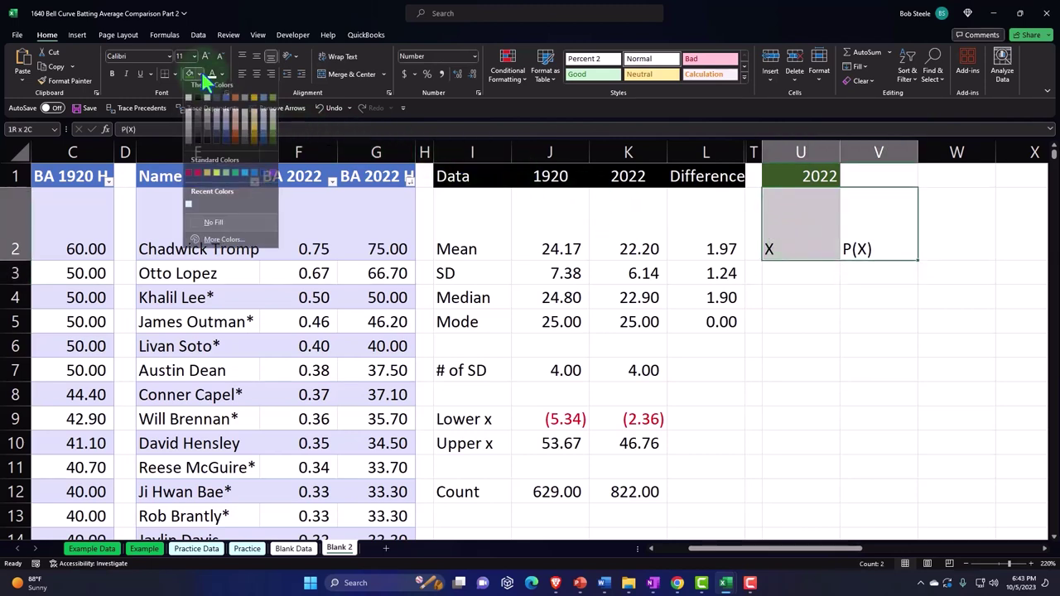
click(198, 104)
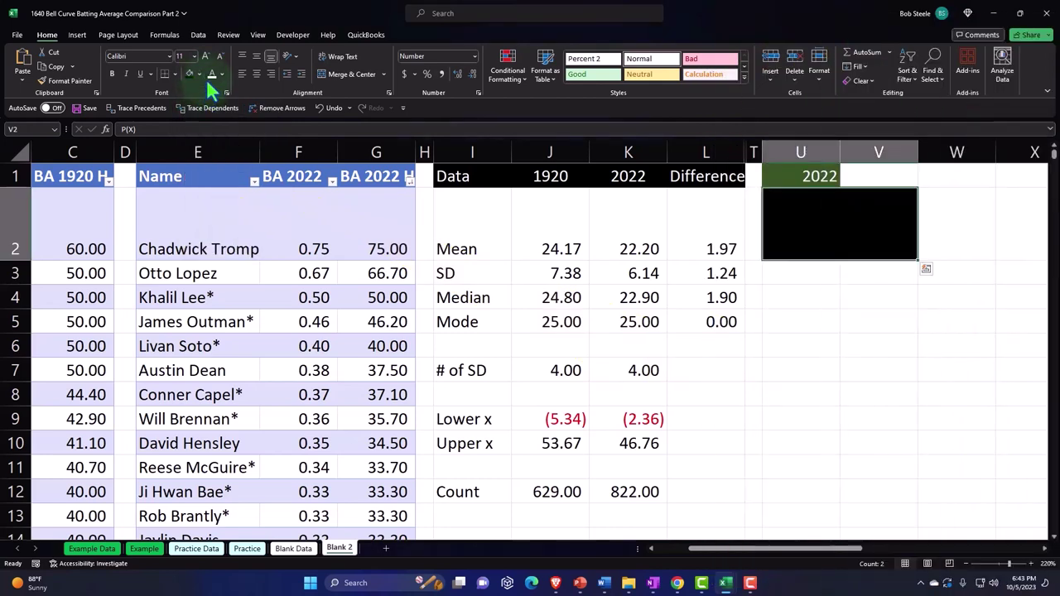
drag(797, 319, 797, 299)
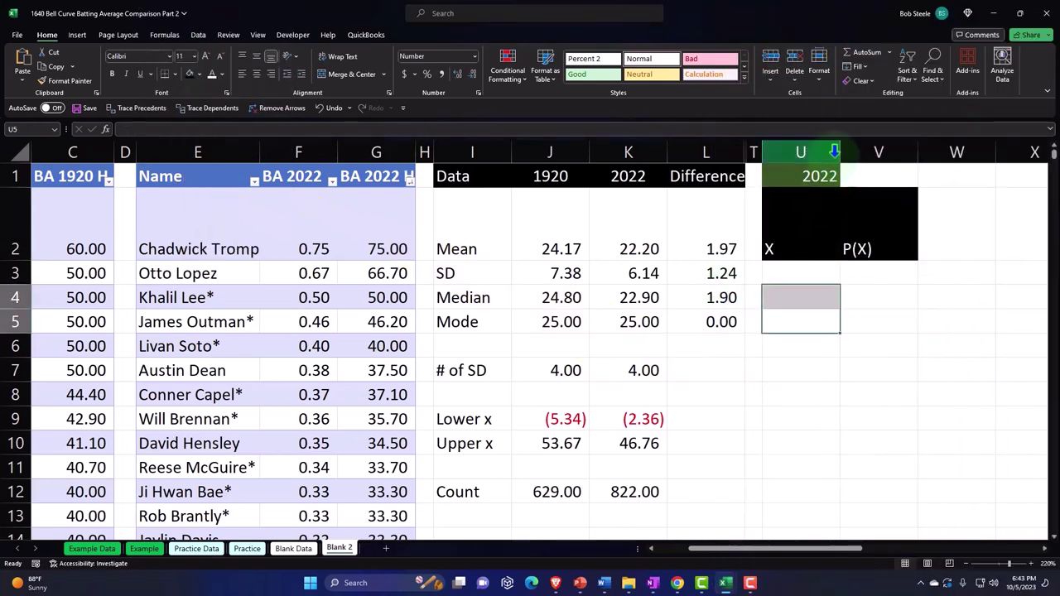
drag(840, 152, 809, 152)
click(794, 234)
drag(794, 234, 831, 229)
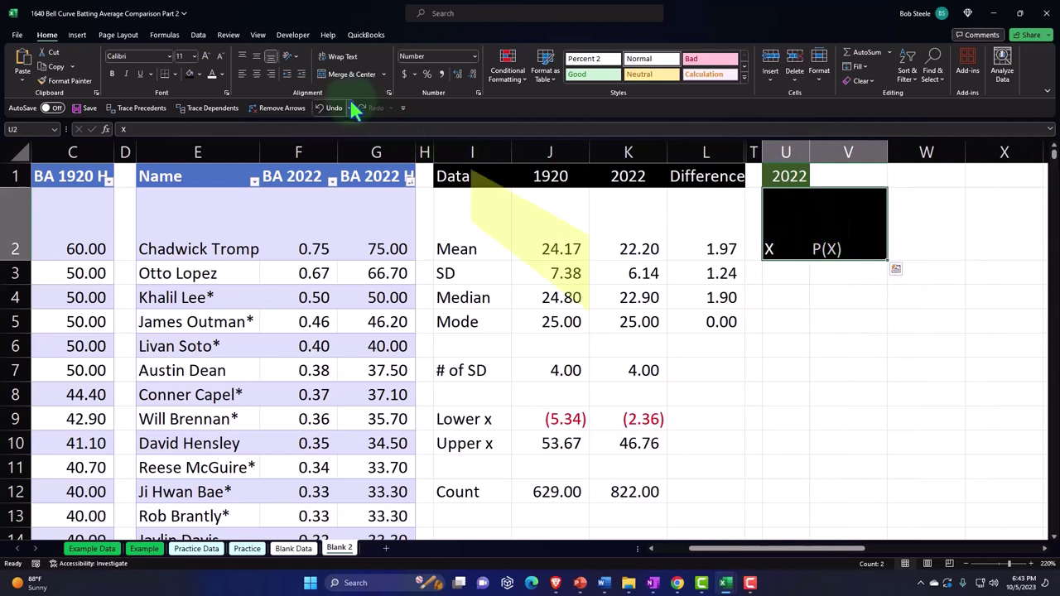
click(257, 74)
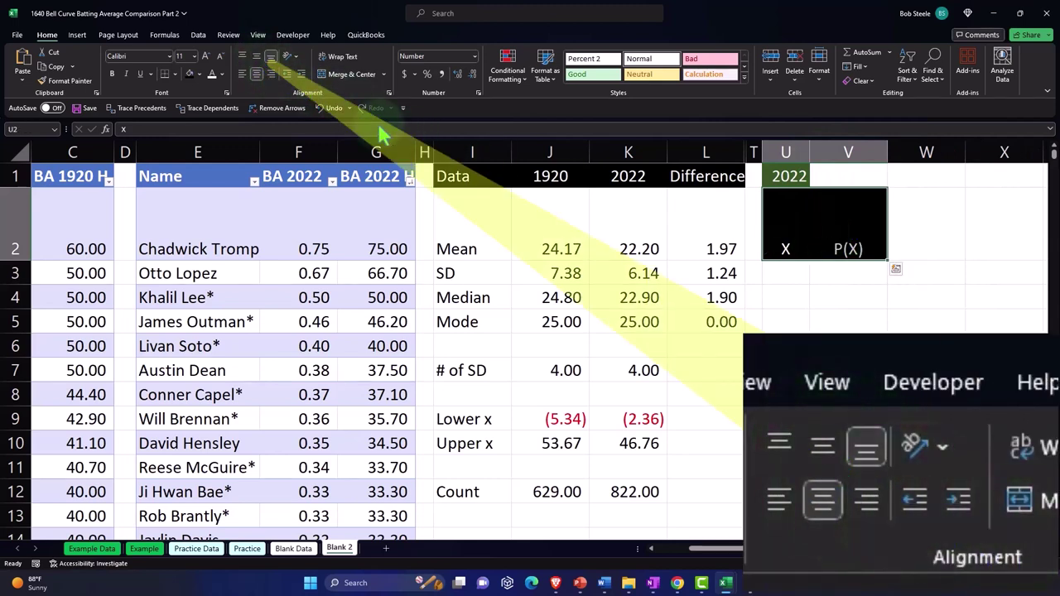
click(781, 274)
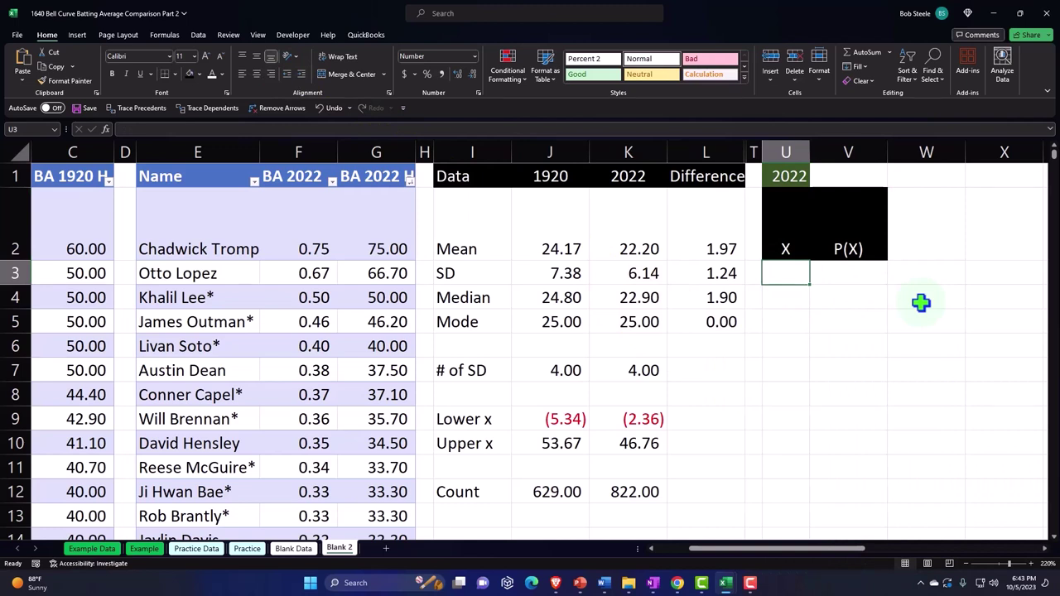
Unhide the 1920 table's columns by unhiding across columns L through U
click(713, 150)
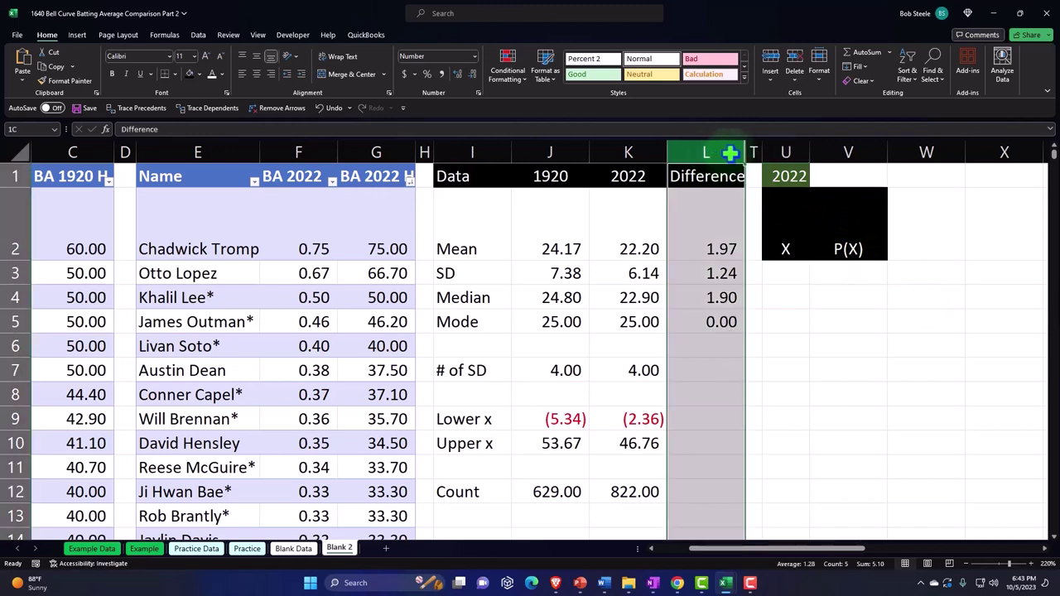
drag(735, 153, 780, 152)
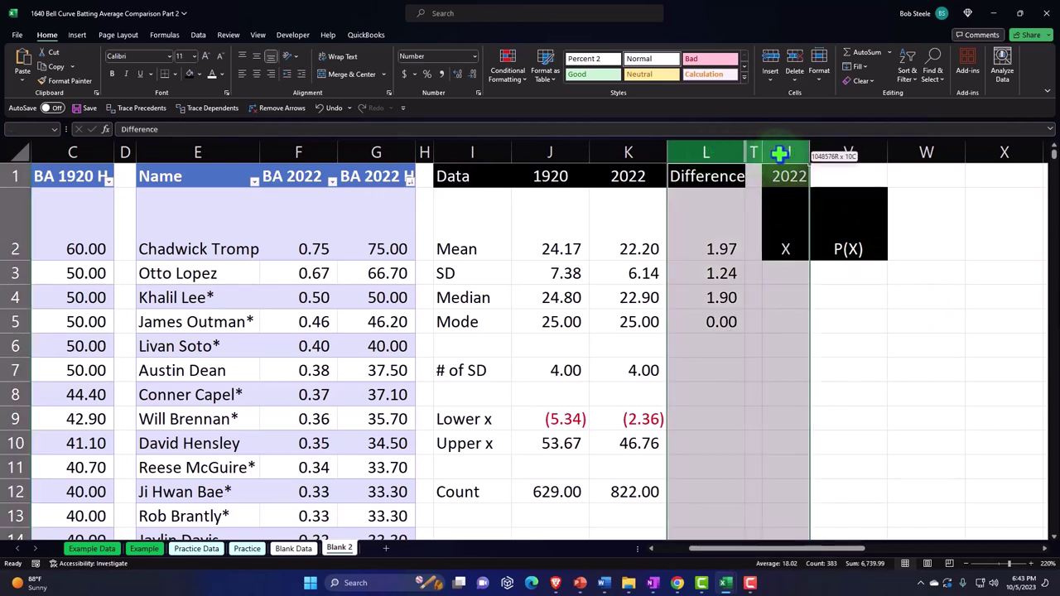
right_click(756, 297)
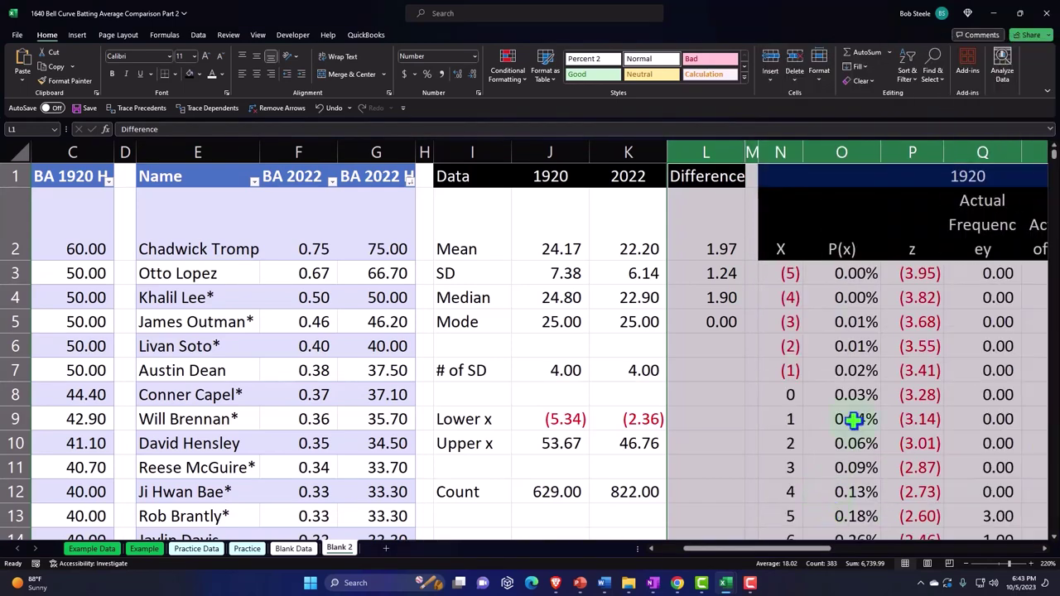
click(892, 277)
Enter =N3 in U3 and fill it down the 2022 X column
key(Right)
key(Right)
key(Right)
key(Right)
key(Right)
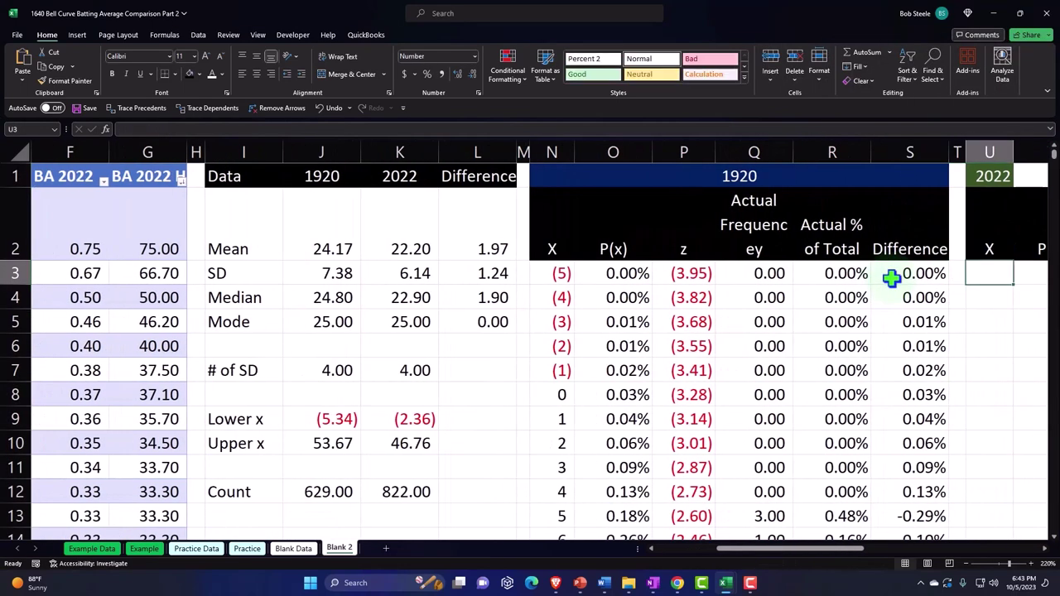
text(=)
key(Left)
key(Left)
key(Left)
key(Left)
key(Left)
key(Left)
key(Left)
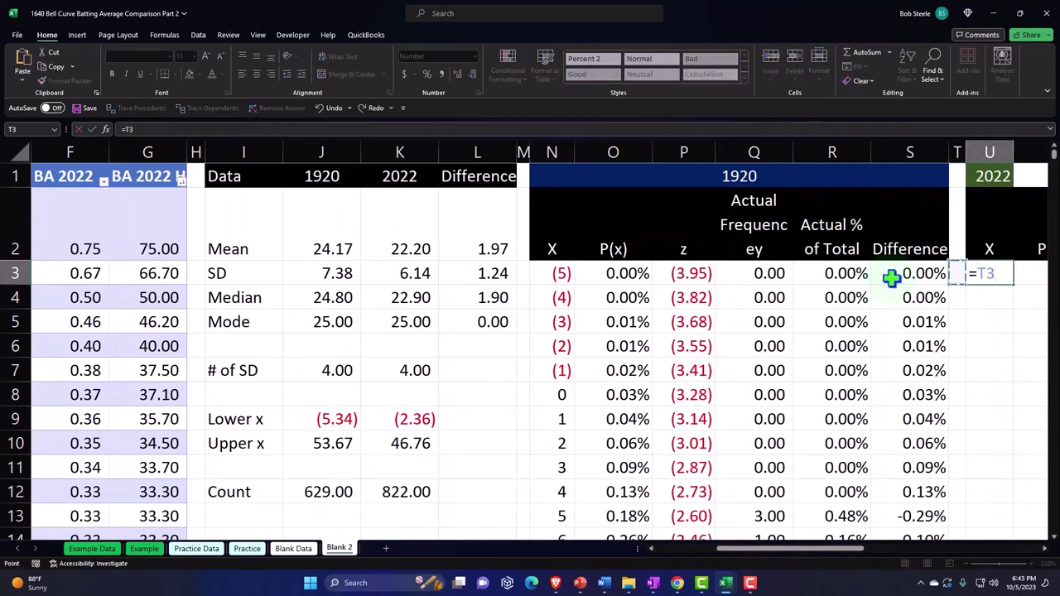
key(Return)
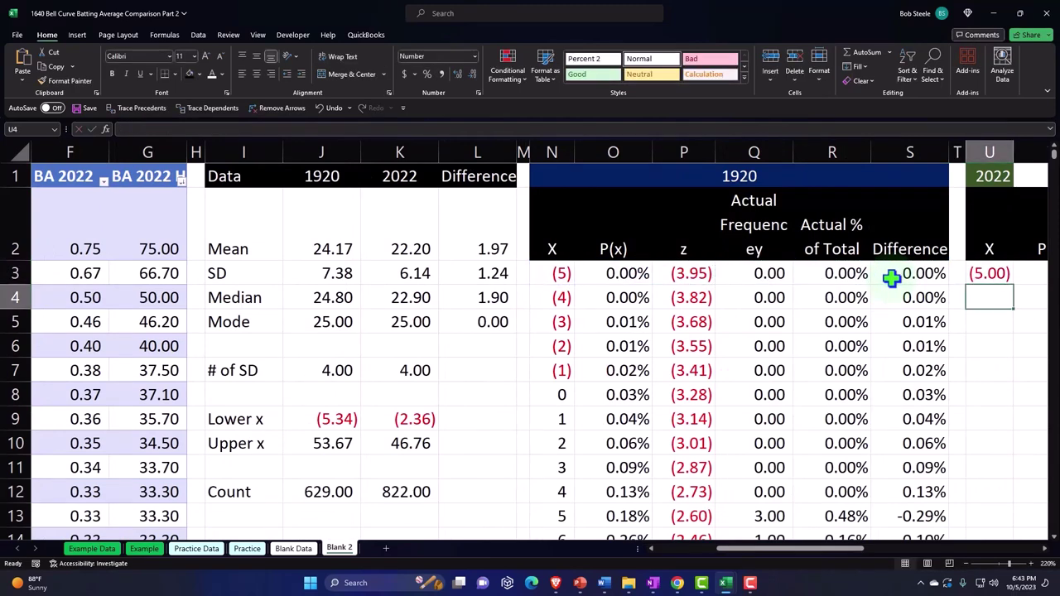
click(990, 273)
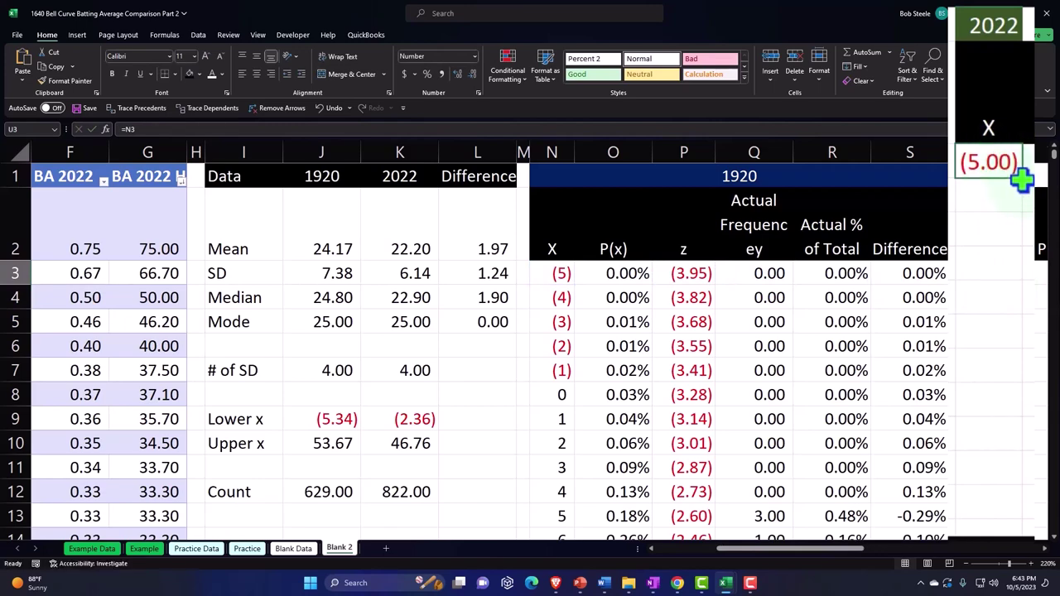
mouse_move(1024, 182)
mouse_down()
mouse_move(1014, 516)
mouse_move(1024, 16)
mouse_move(1012, 248)
mouse_up()
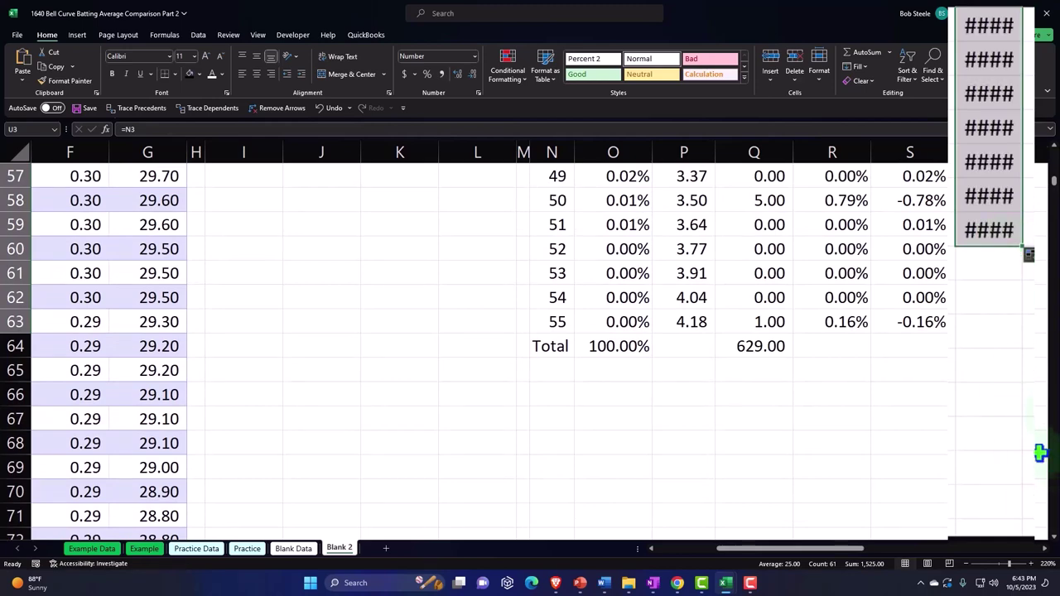
scroll(1041, 450, up, 5)
scroll(1041, 450, up, 14)
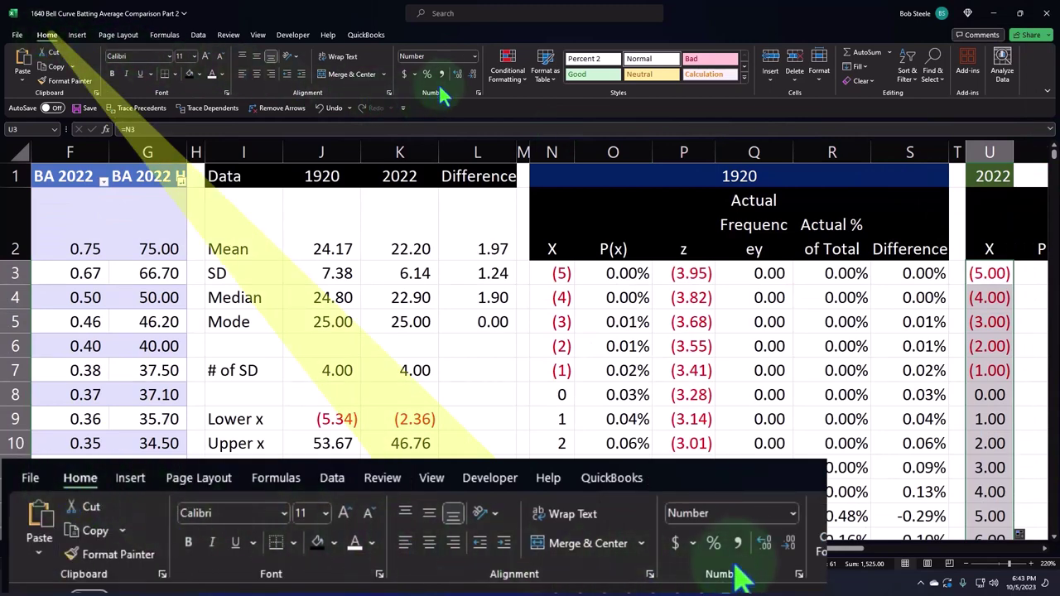
Remove both decimal places so the X values show as whole numbers
click(472, 75)
click(472, 74)
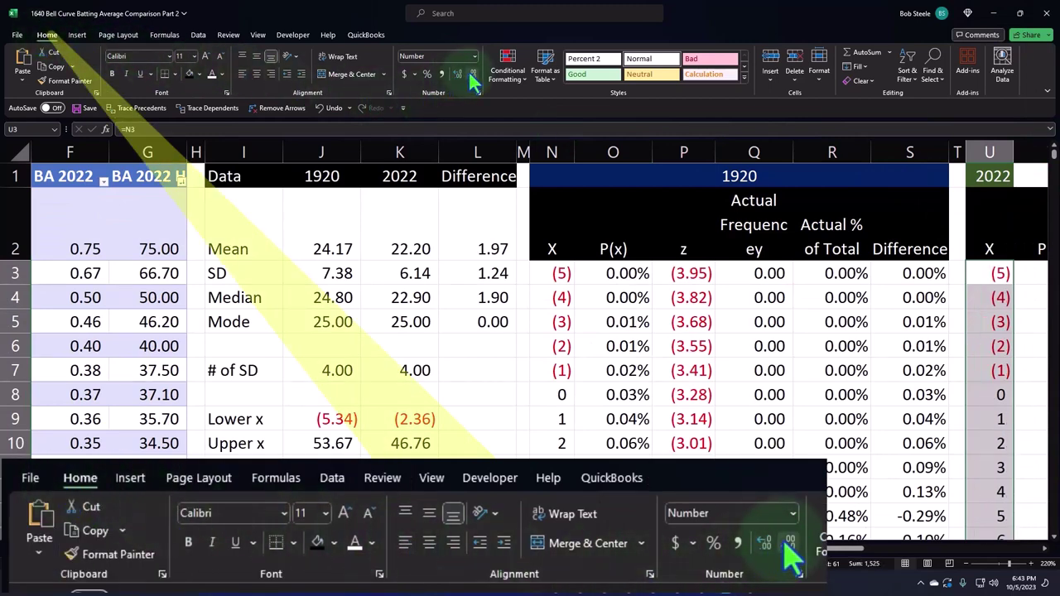
click(708, 299)
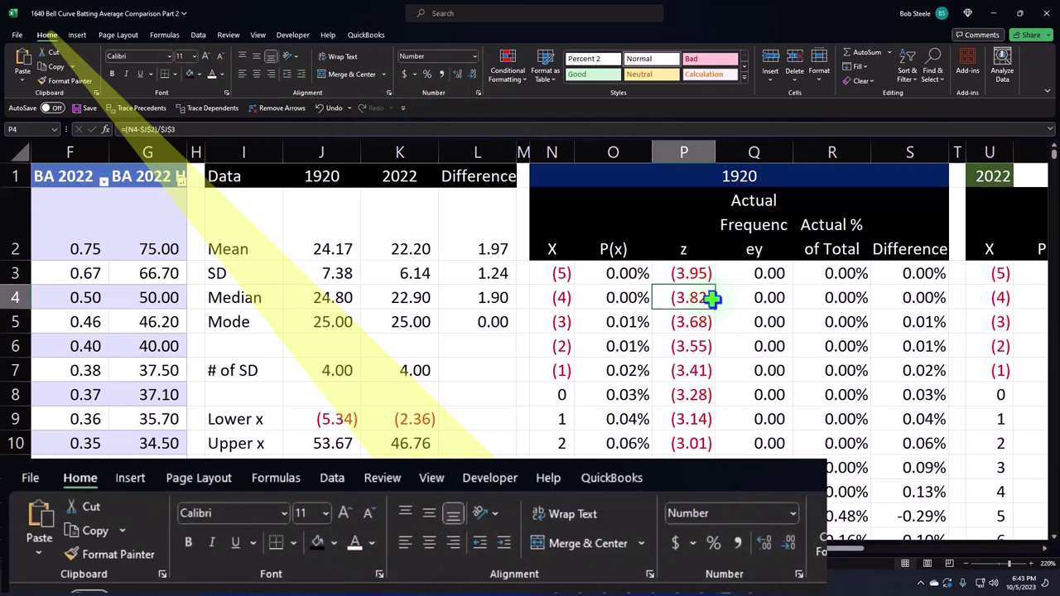
key(Right)
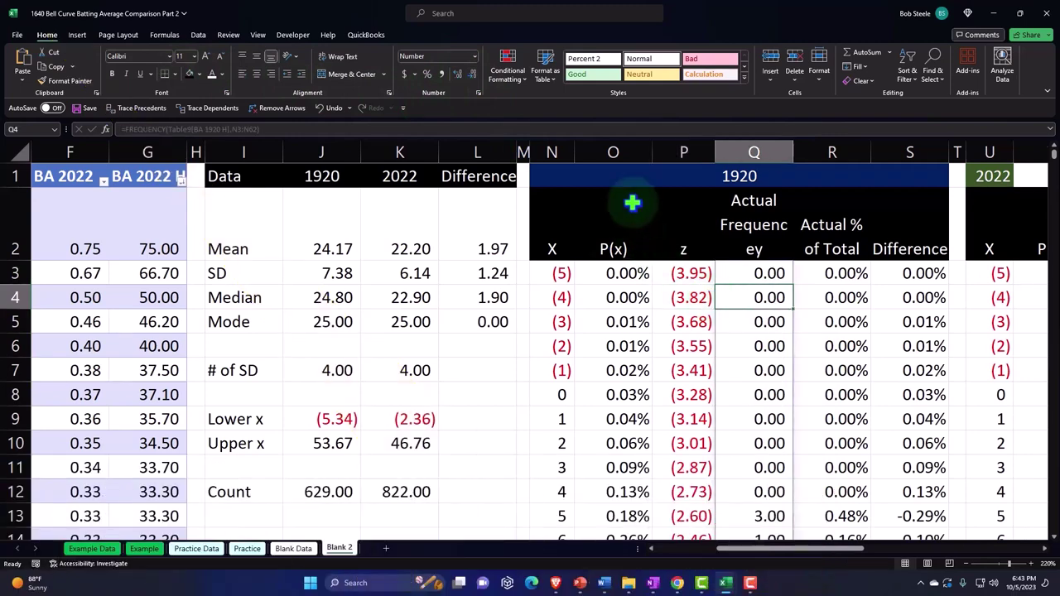
Hide columns M through S again, leaving the 2022 X and P(X) columns beside the statistics
drag(524, 152, 882, 142)
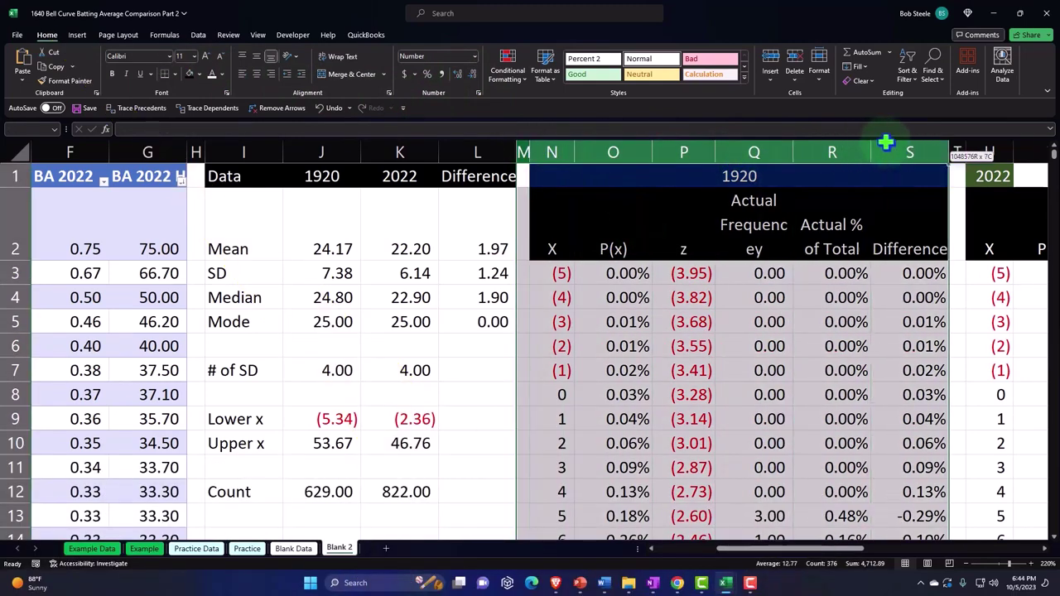
right_click(688, 232)
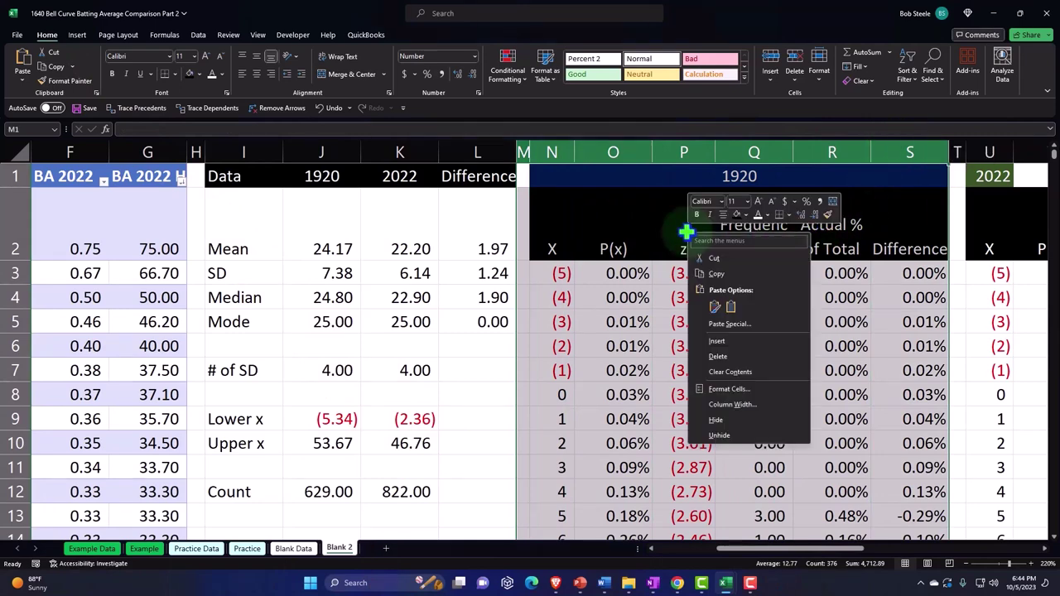
click(735, 423)
click(638, 275)
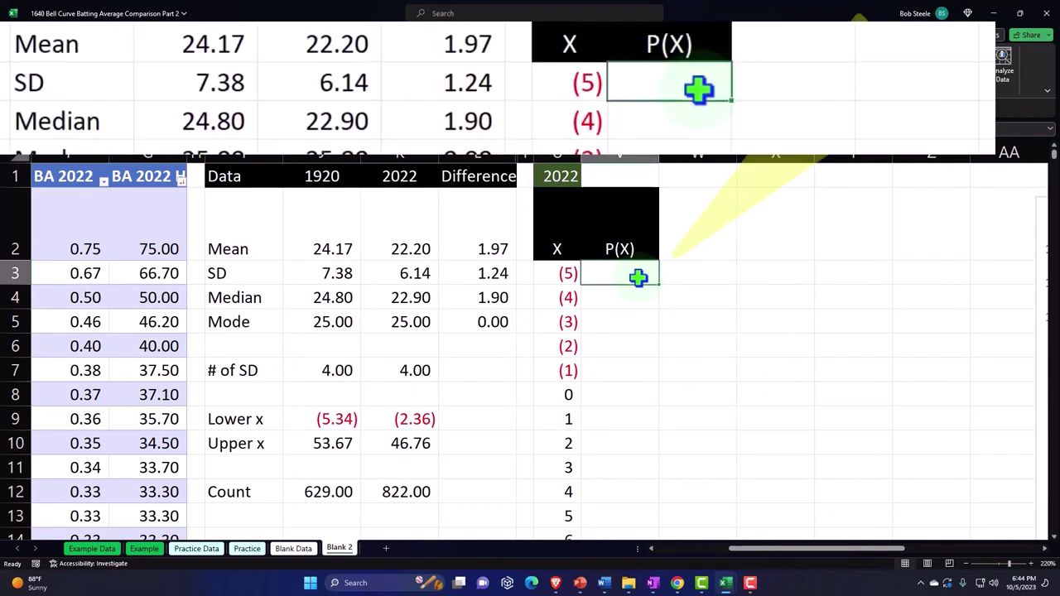
Enter =NORM.DIST(U3,$K$2,$K$3,0) in V3 using the 2022 mean and SD
text(=)
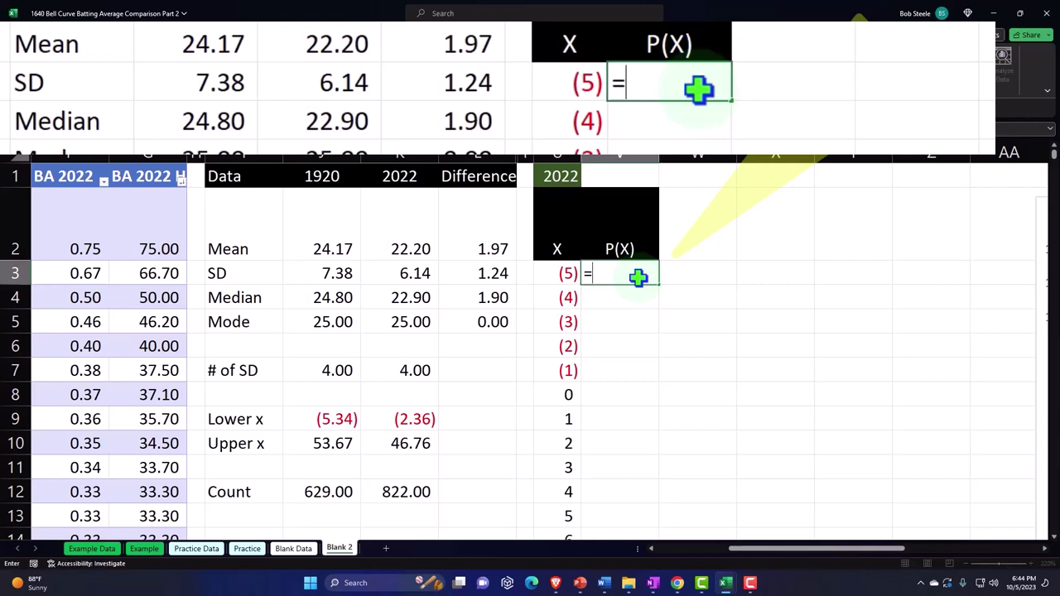
text(nom)
key(BackSpace)
key(BackSpace)
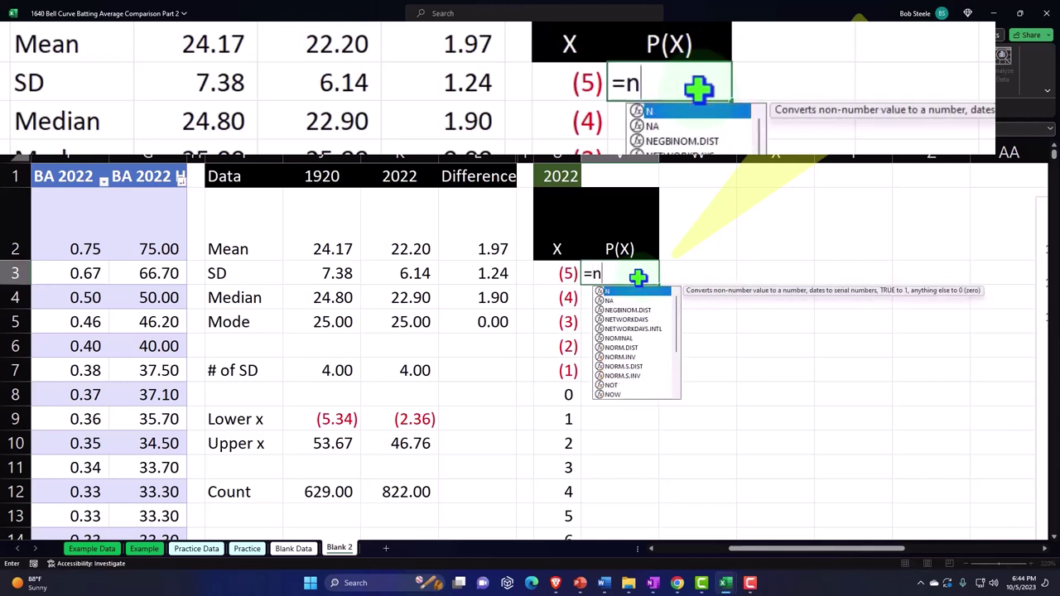
text(or)
key(Tab)
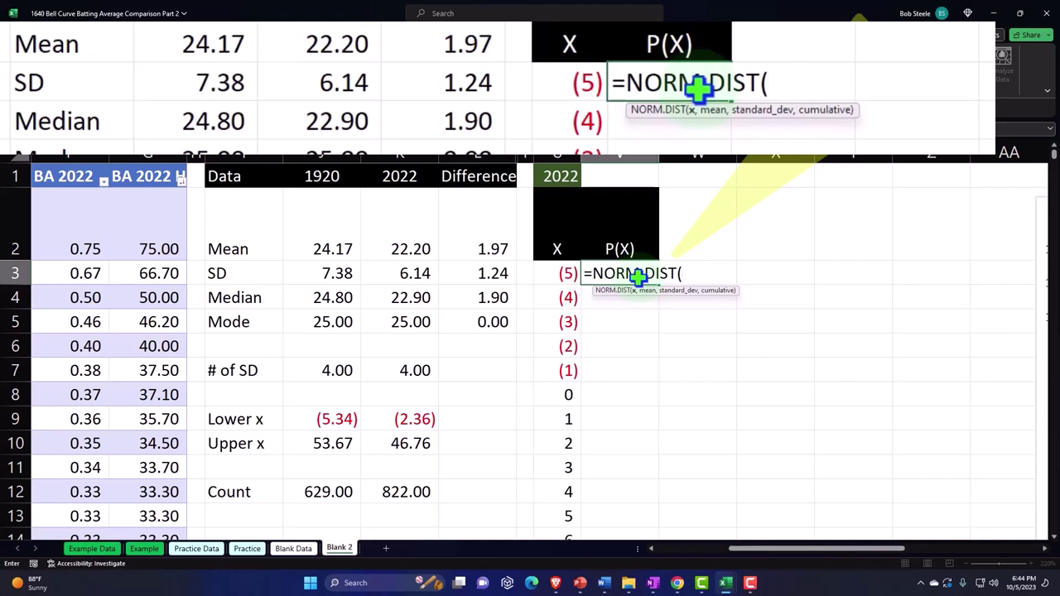
key(Left)
key(Left)
key(Left)
key(Left)
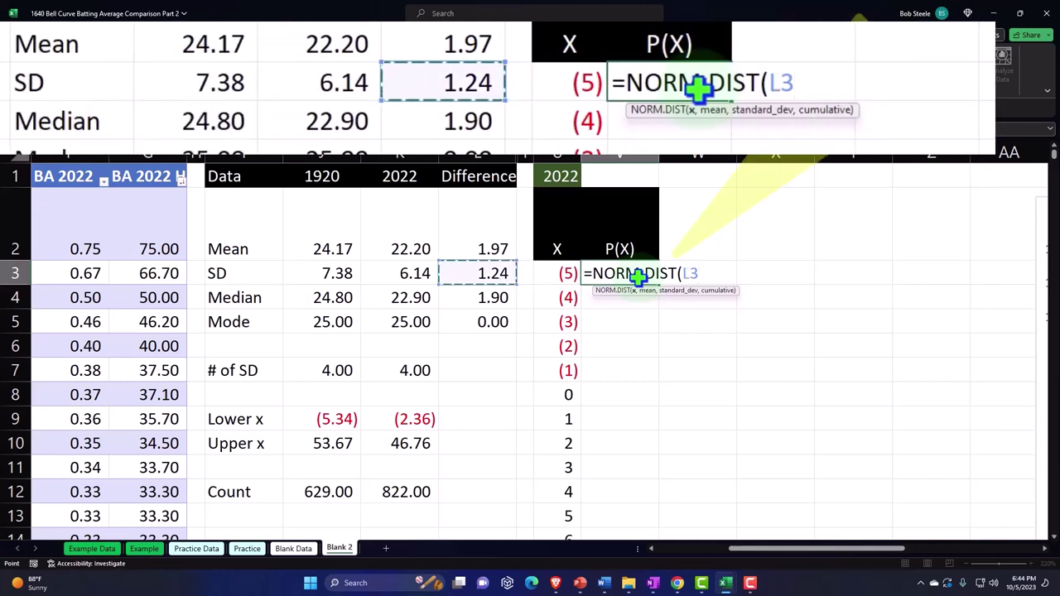
key(Right)
key(Right)
key(Right)
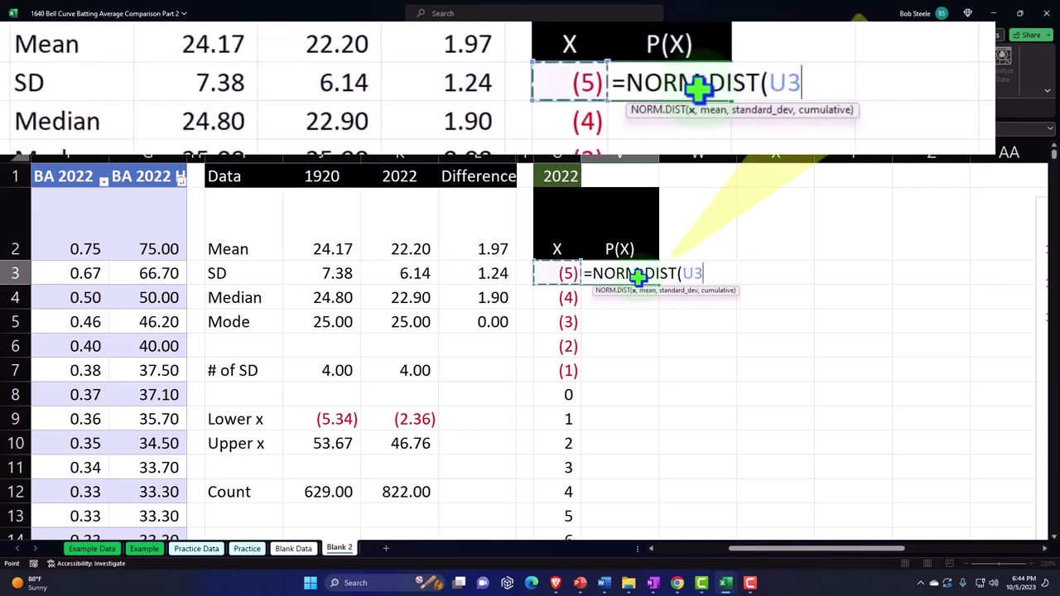
text(,)
key(Left)
key(Left)
key(Left)
key(Left)
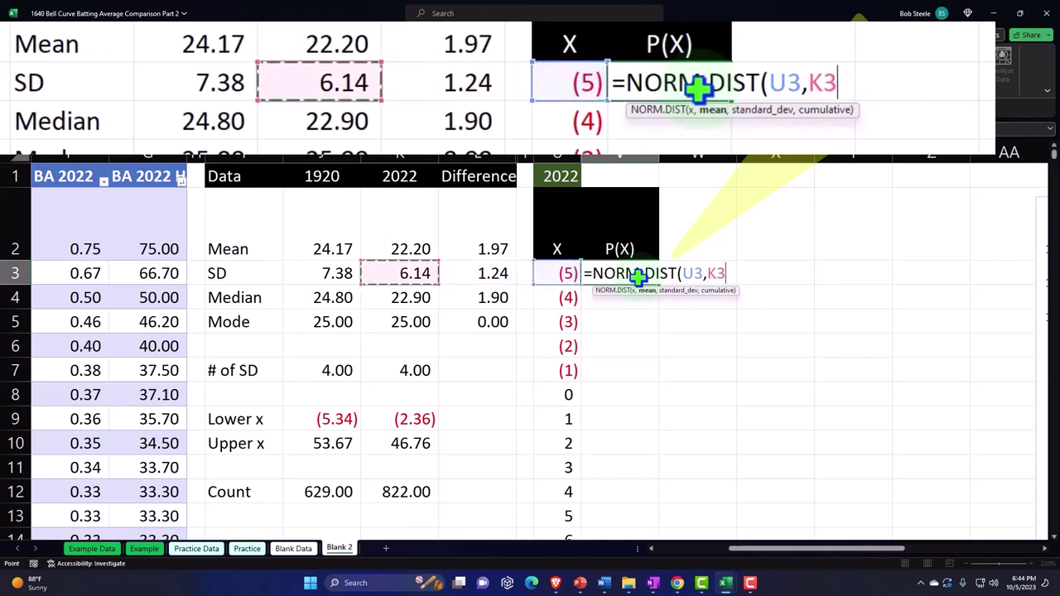
key(Up)
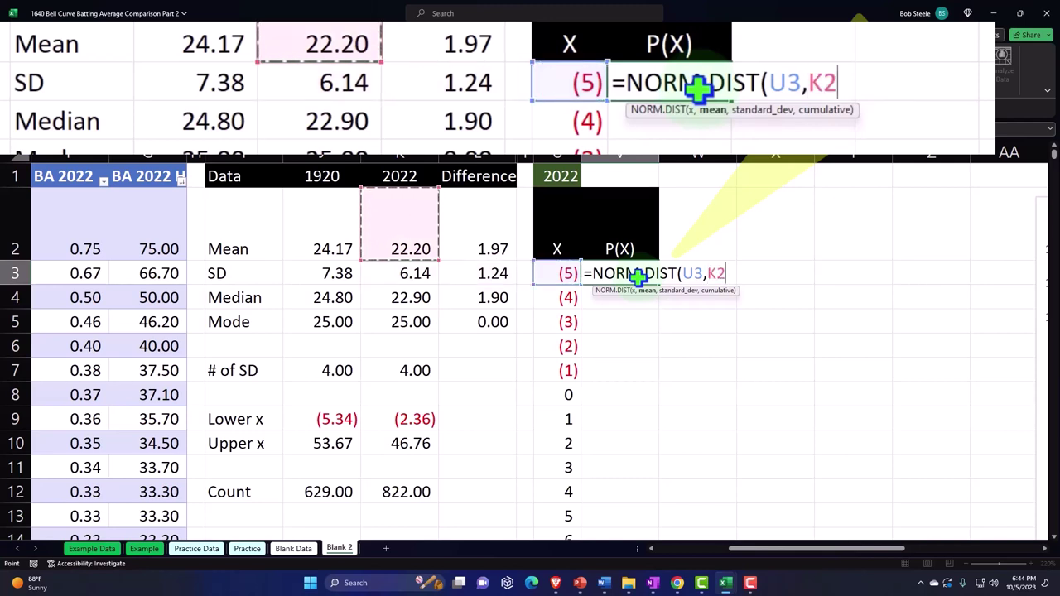
key(F4)
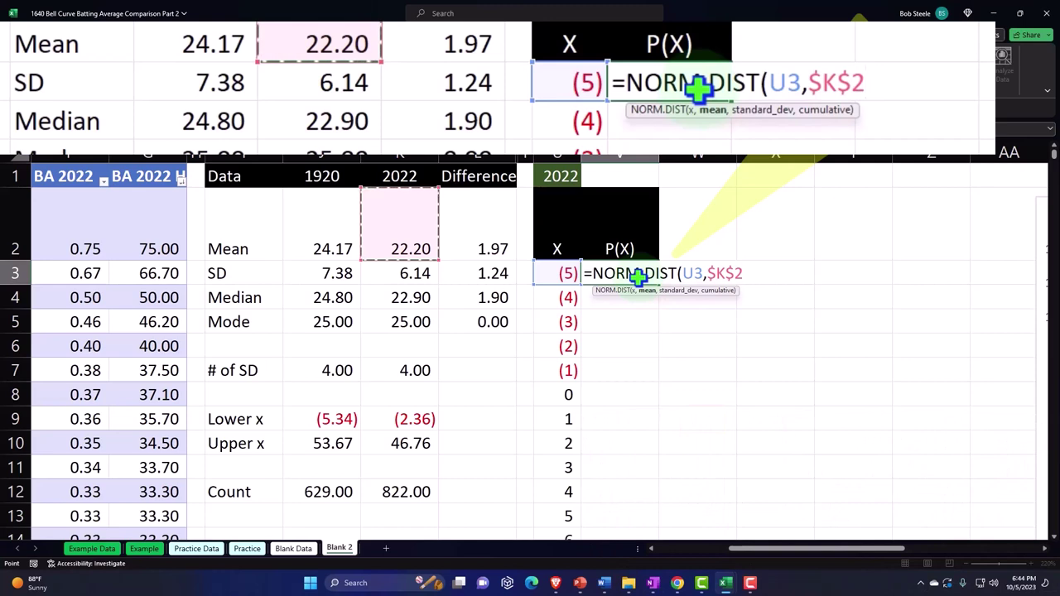
text(,)
key(Left)
key(Left)
key(Left)
key(Left)
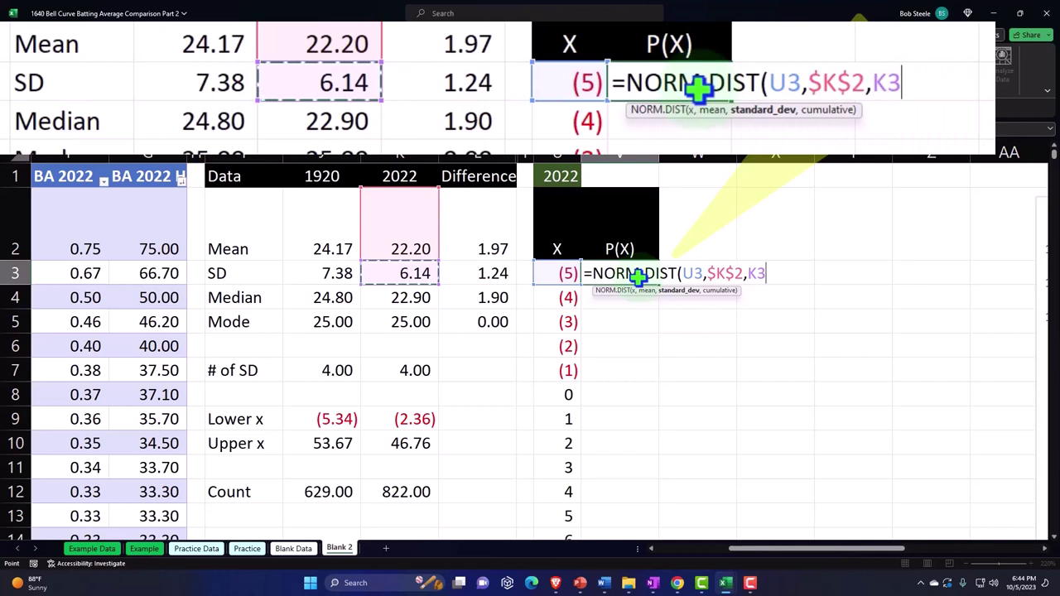
key(F4)
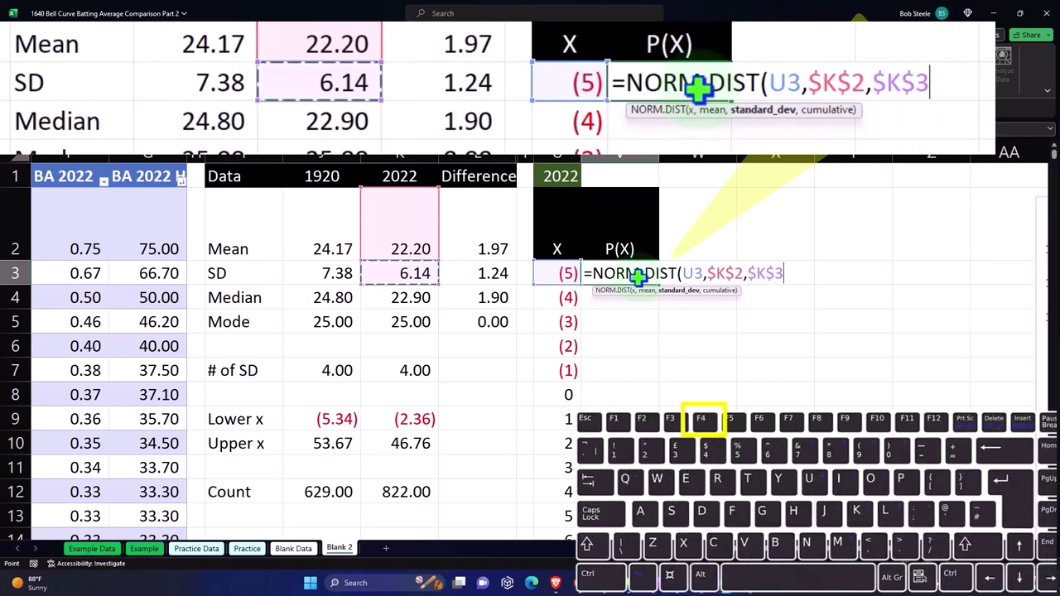
text(,)
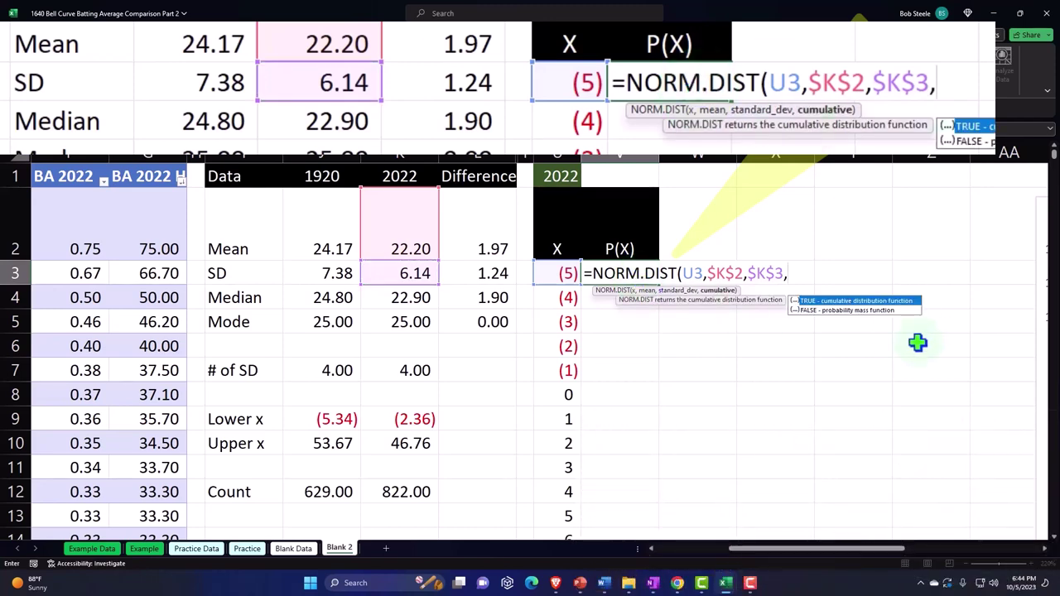
text(0))
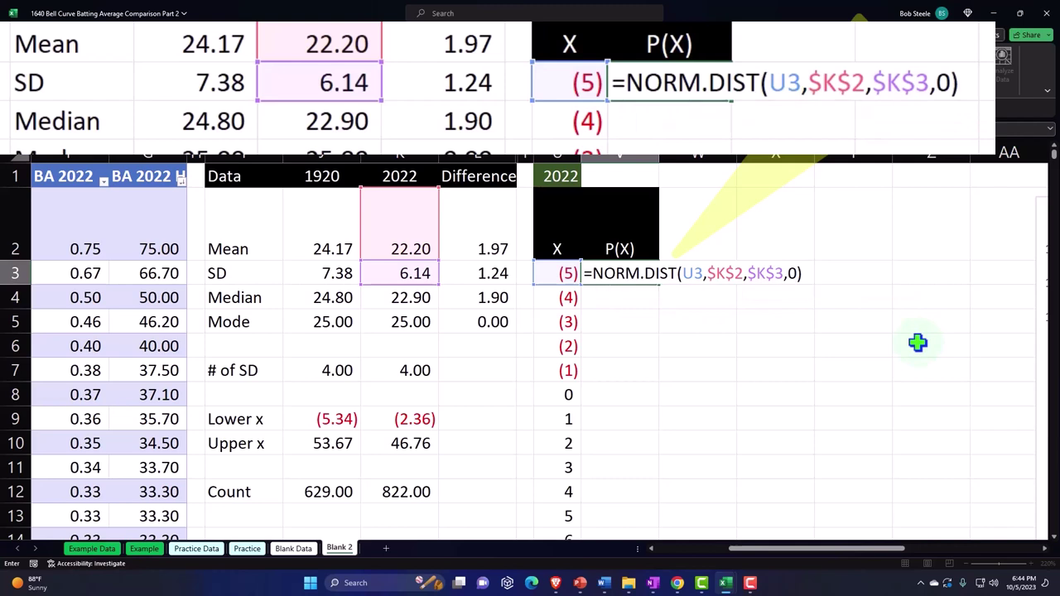
key(Return)
Format the V3 result as a percentage with an extra decimal place
click(643, 272)
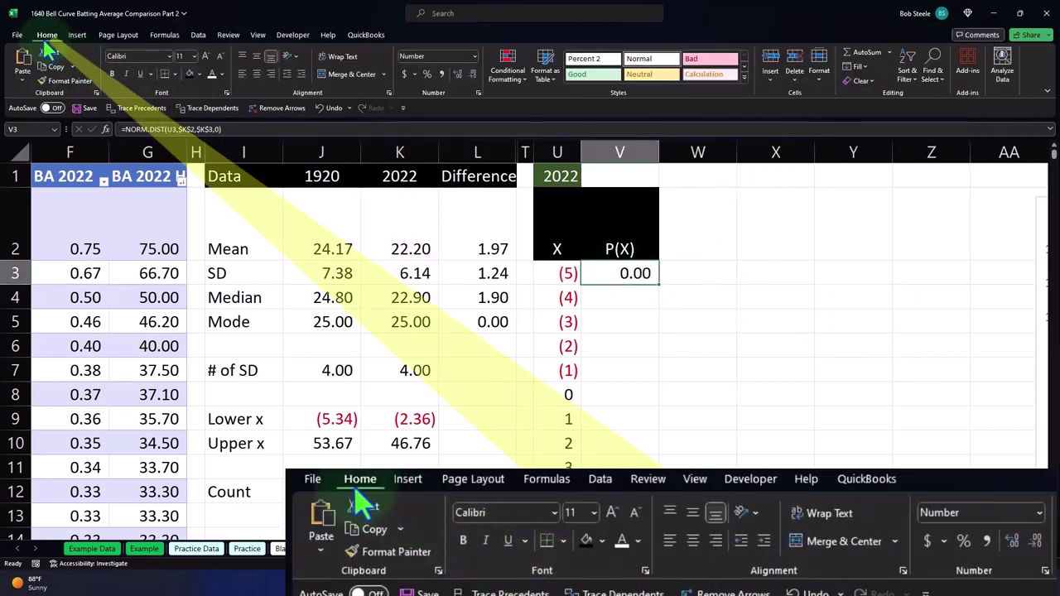
click(426, 75)
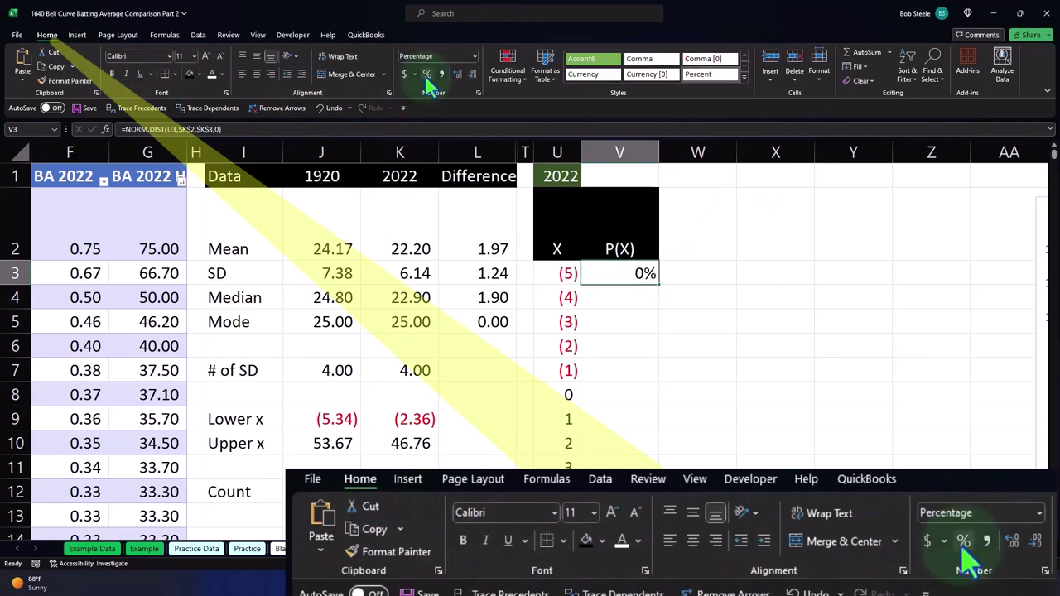
click(456, 74)
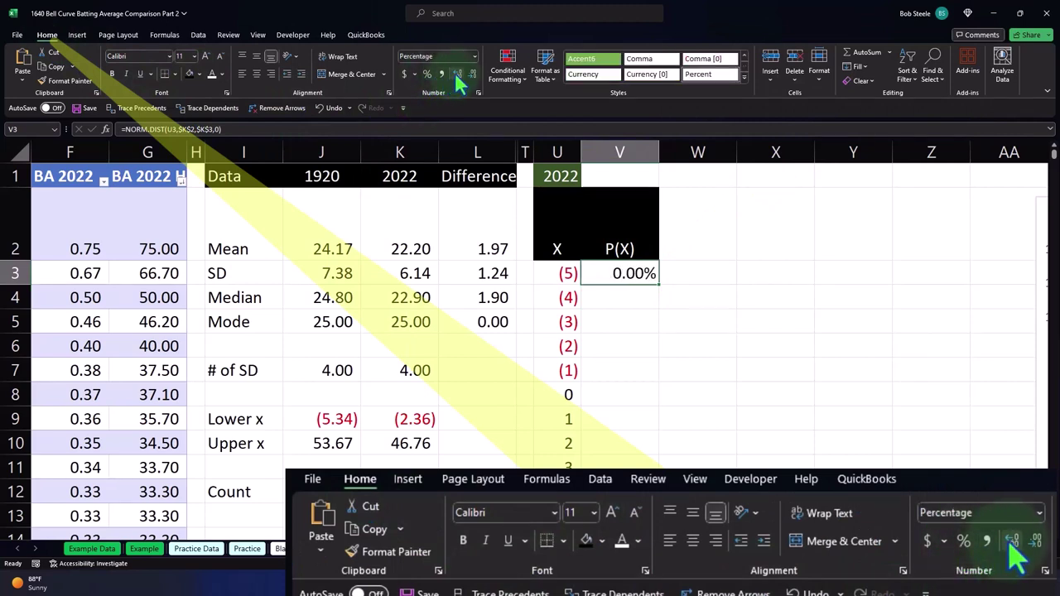
Copy the P(X) formula down the column to X = 55
double_click(660, 285)
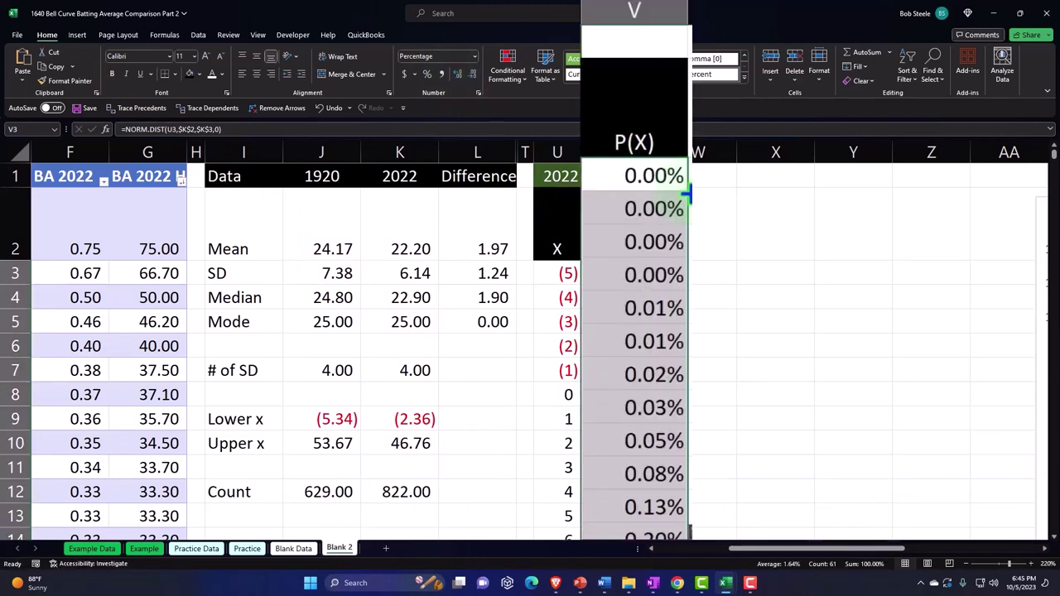
scroll(660, 286, down, 11)
scroll(662, 287, down, 6)
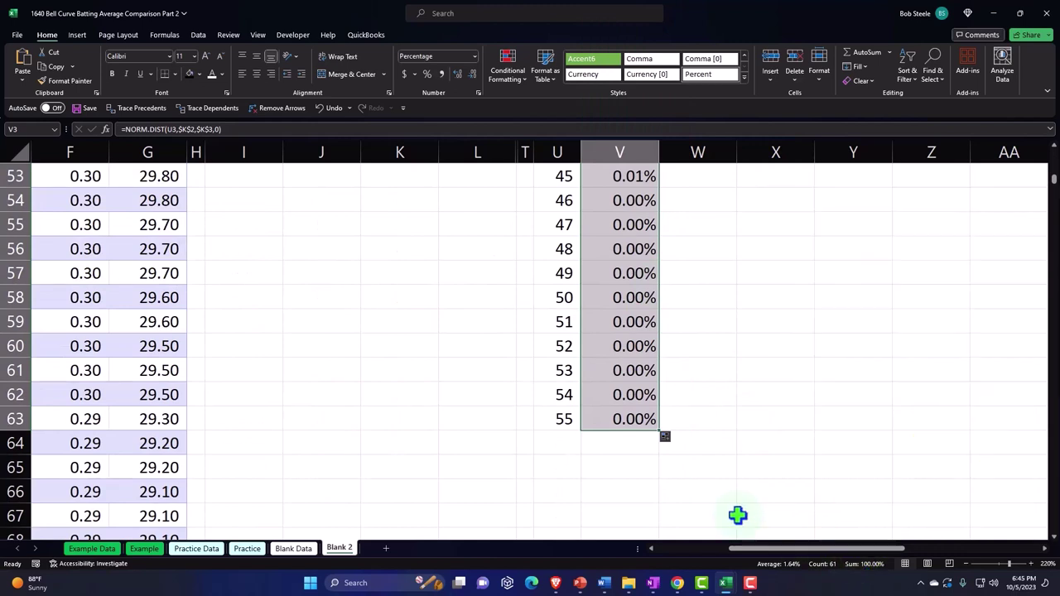
Add a Total row in U64:V64 summing P(X), shown as 100.00%
click(558, 443)
text(Total)
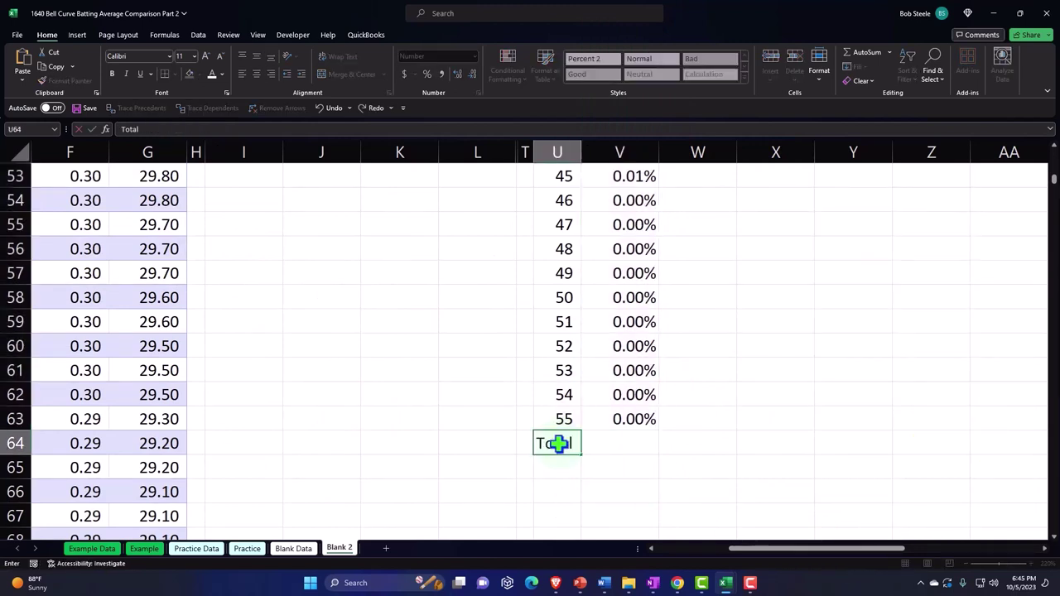
key(Tab)
key(alt+equal)
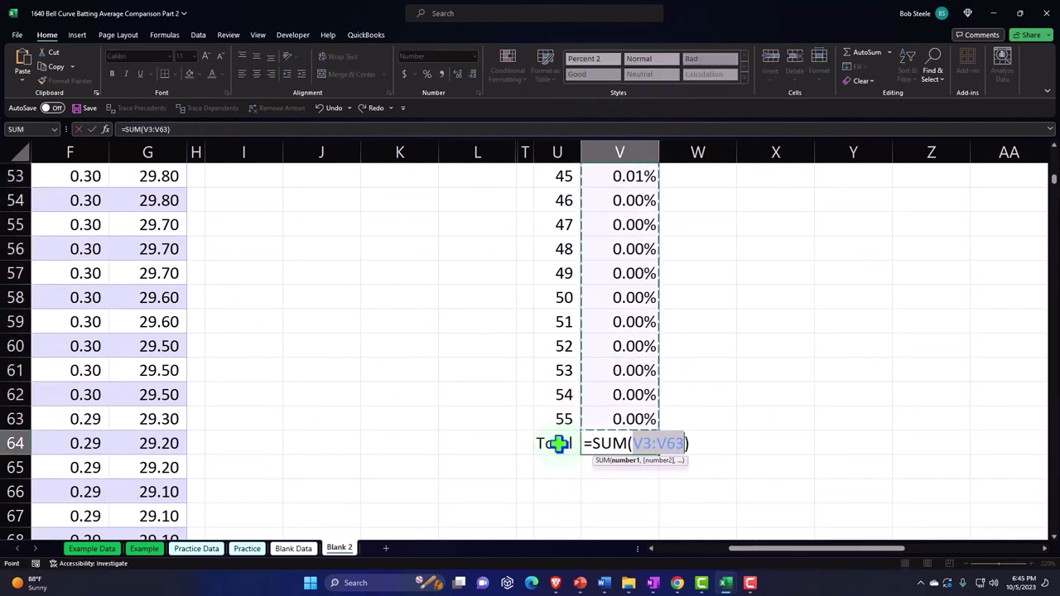
key(Return)
click(625, 445)
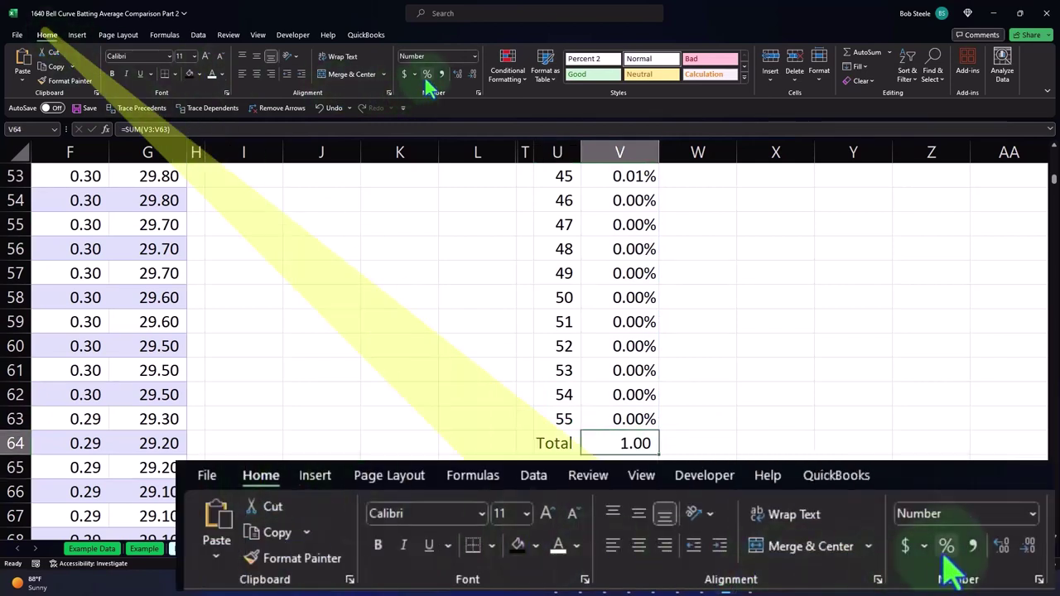
click(427, 74)
double_click(456, 74)
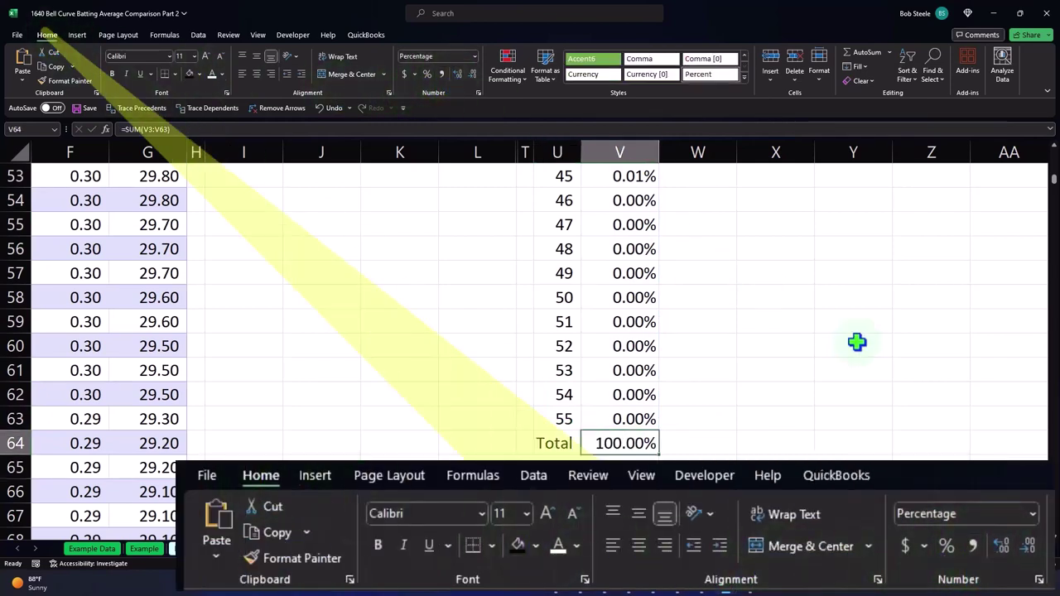
drag(1053, 184, 1054, 155)
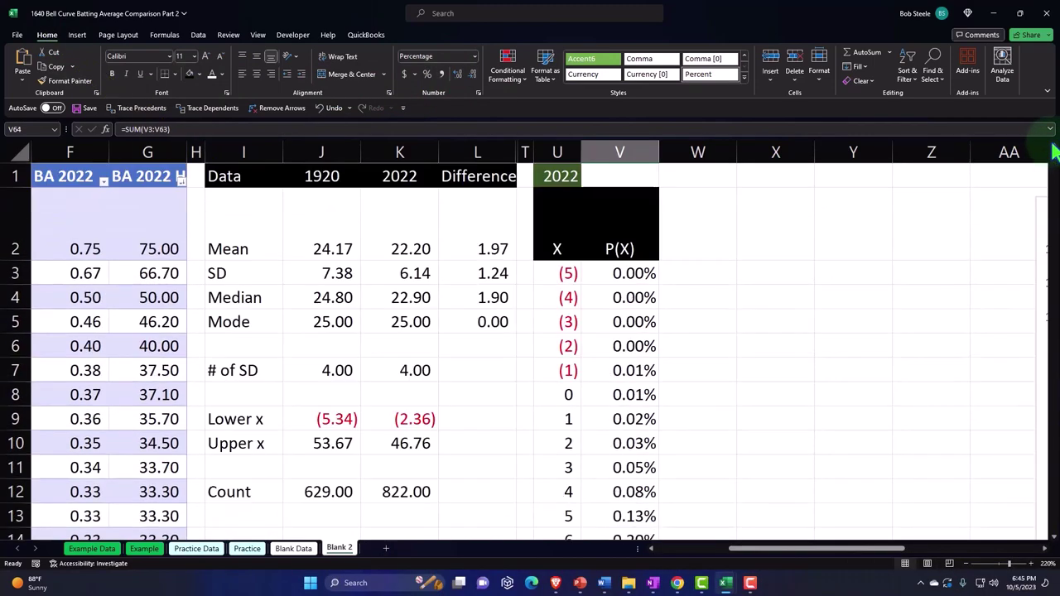
Add a Z header in W2 with black fill, white centered text, narrowing columns V and W
click(704, 242)
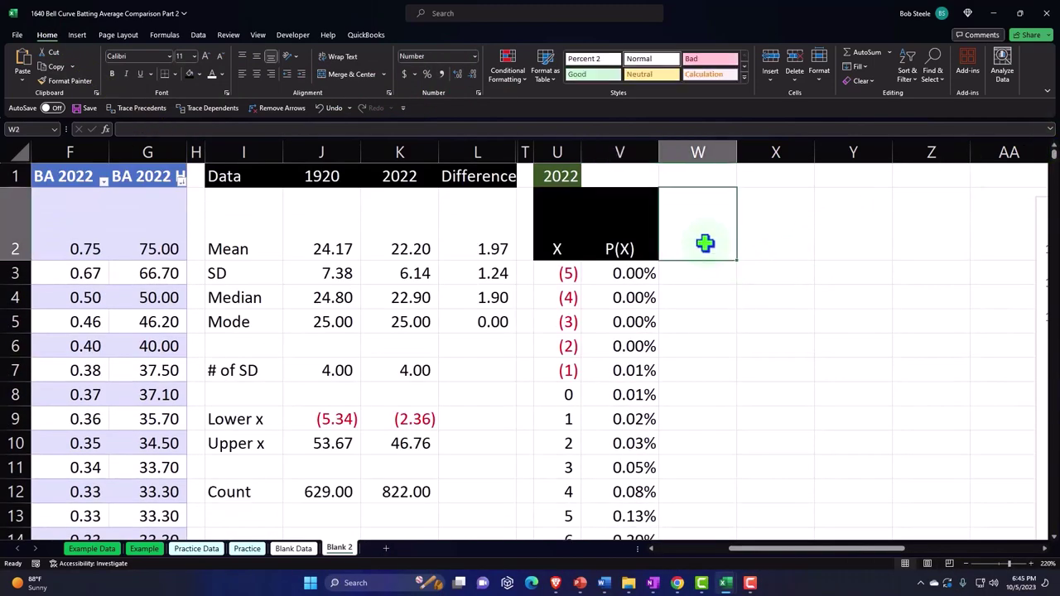
drag(659, 154, 647, 157)
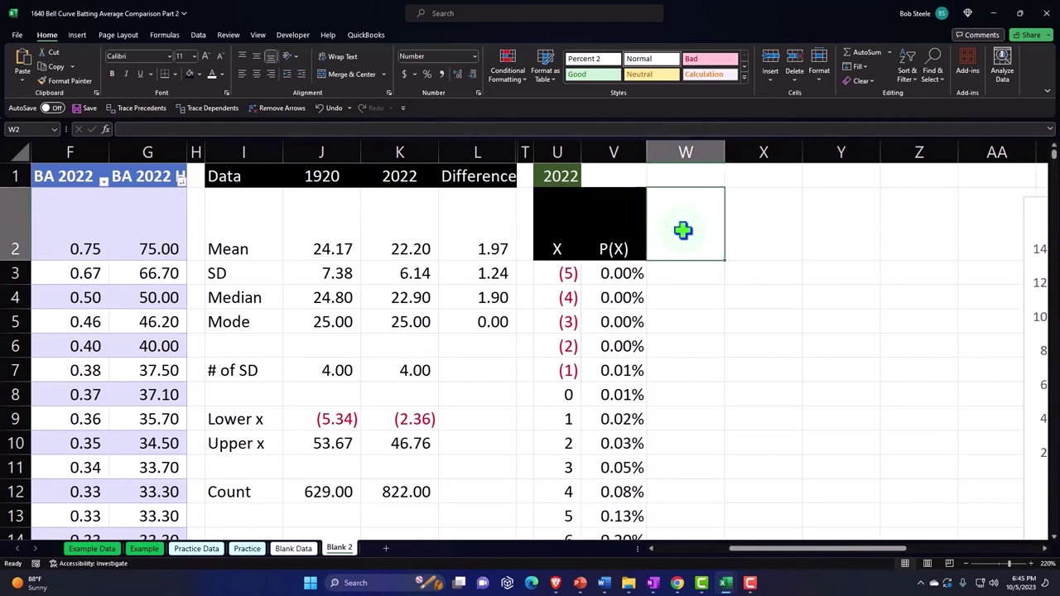
text(Z)
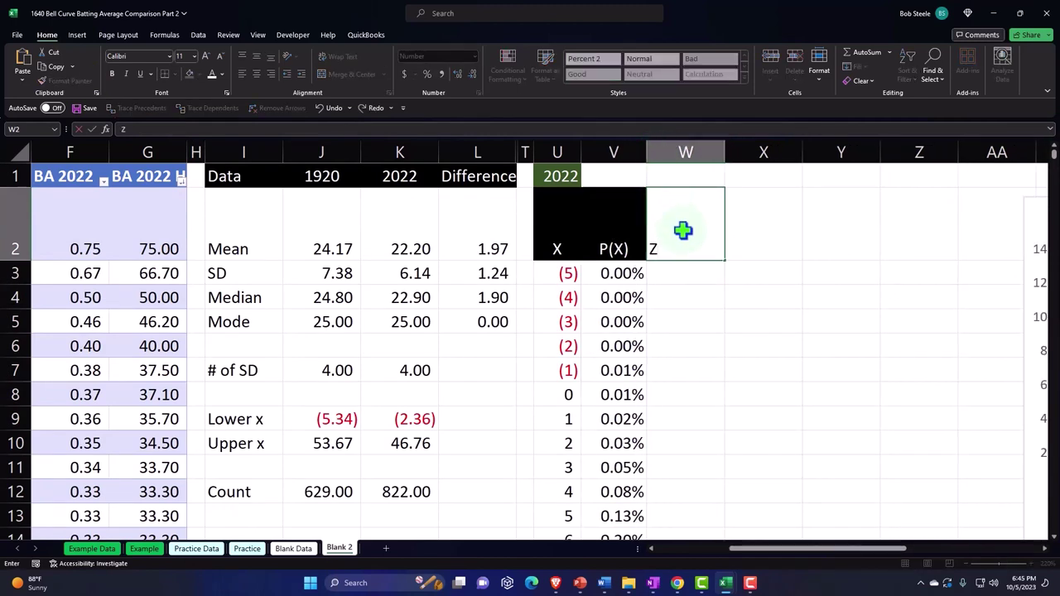
key(Return)
click(682, 230)
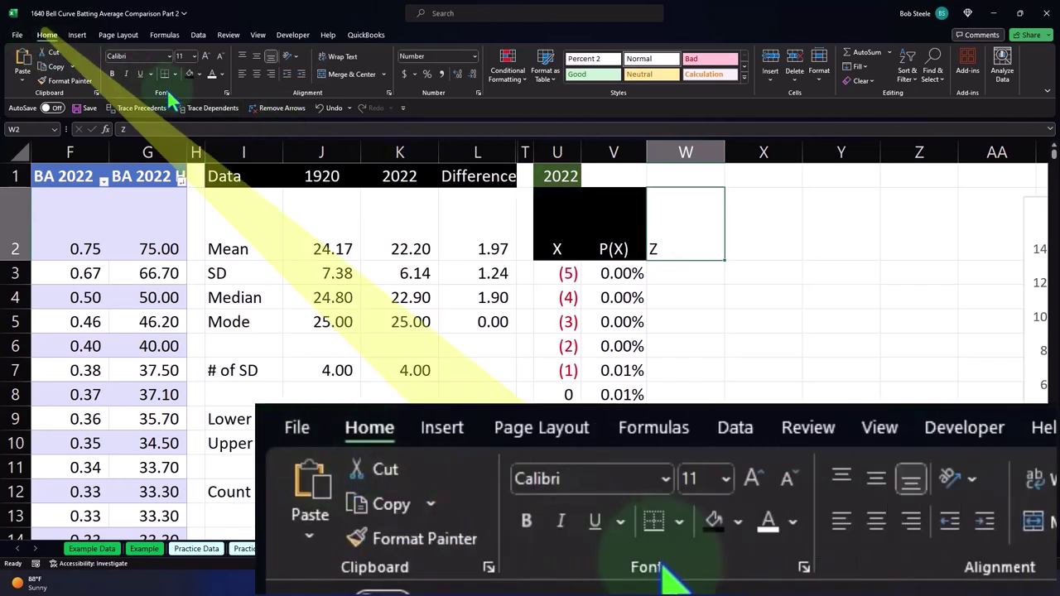
click(190, 73)
click(212, 74)
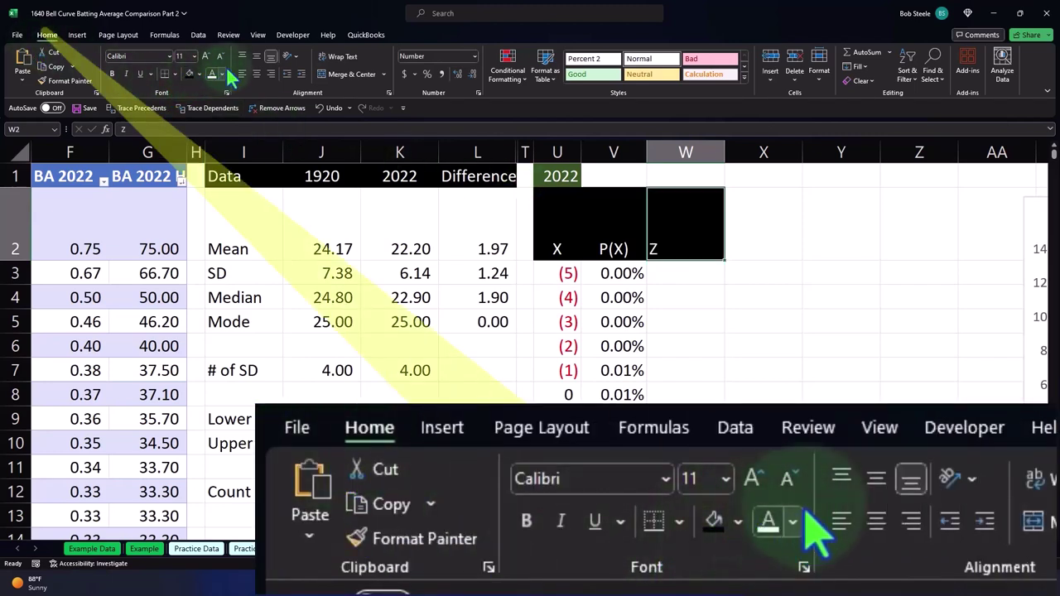
click(256, 74)
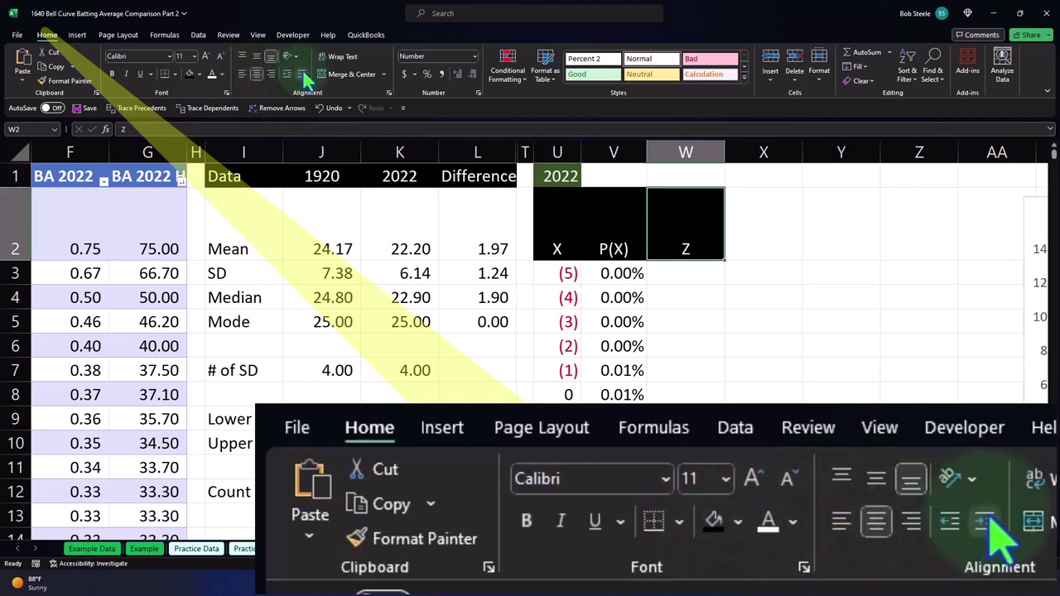
drag(724, 154, 711, 154)
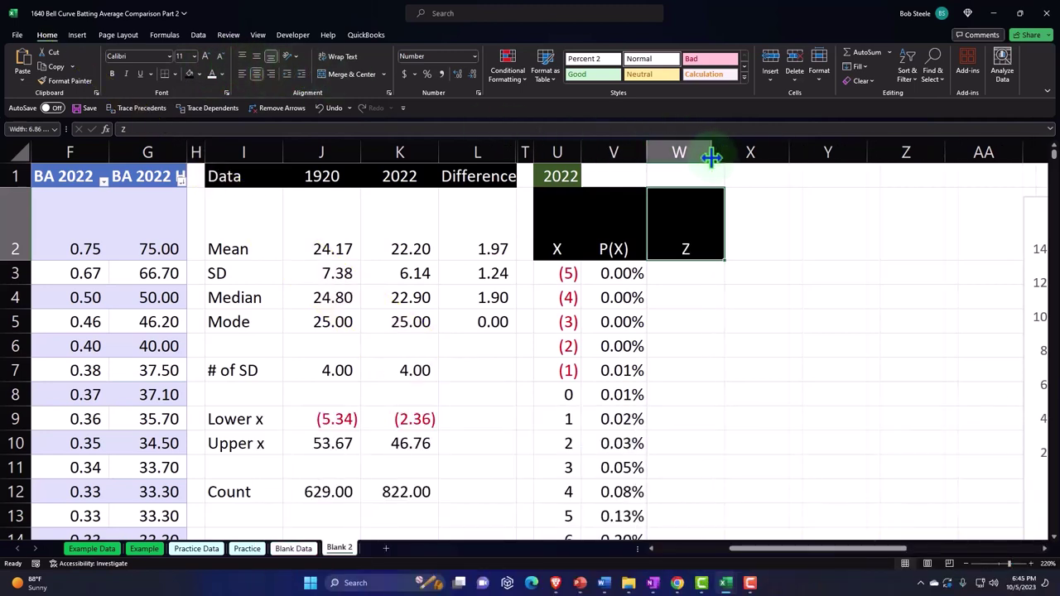
click(685, 271)
Enter =(U3-K2)/K3 in W3 for the first Z-score (4.43), then reopen it for editing
text(=)
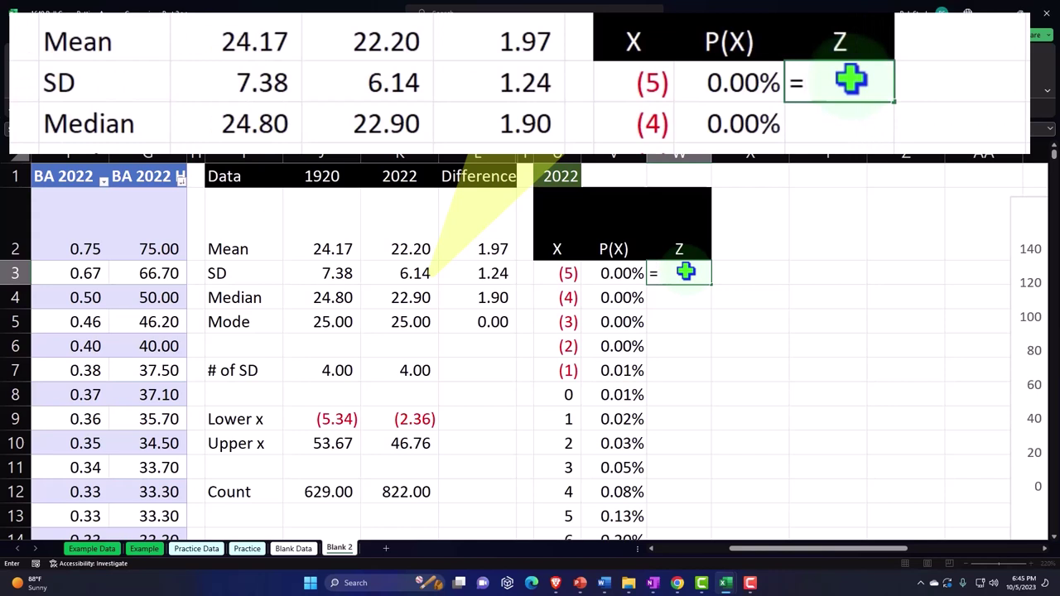
text(()
key(Left)
key(Left)
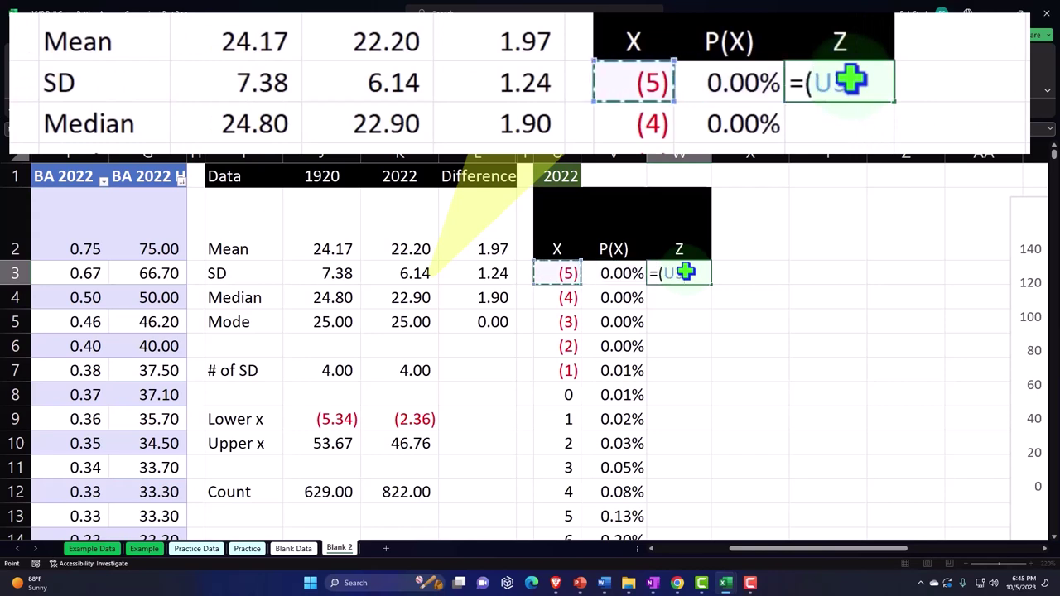
text(-)
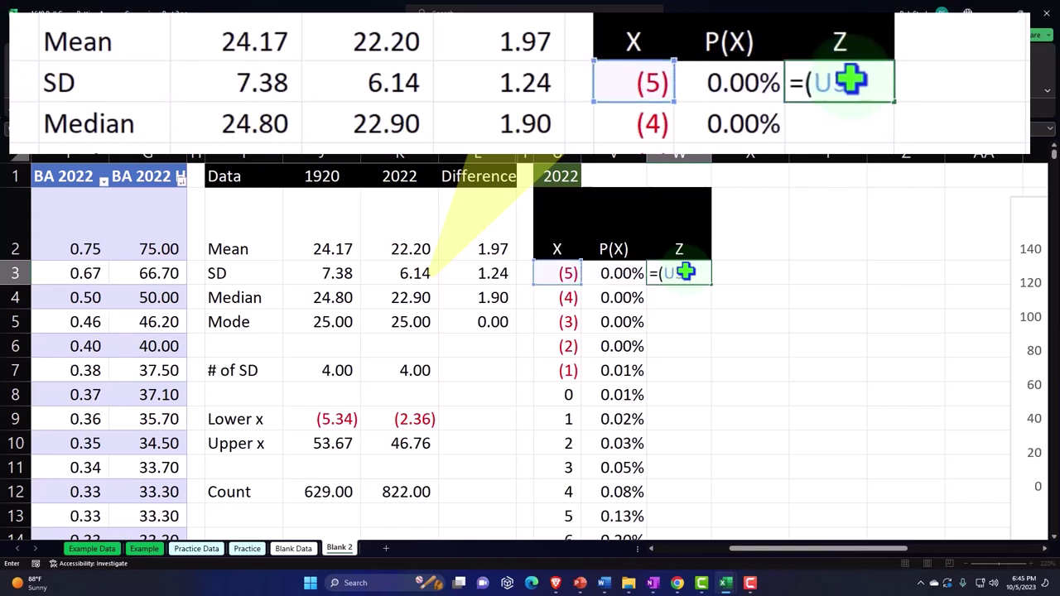
key(Left)
key(Left)
key(Left)
key(Left)
key(Left)
key(Up)
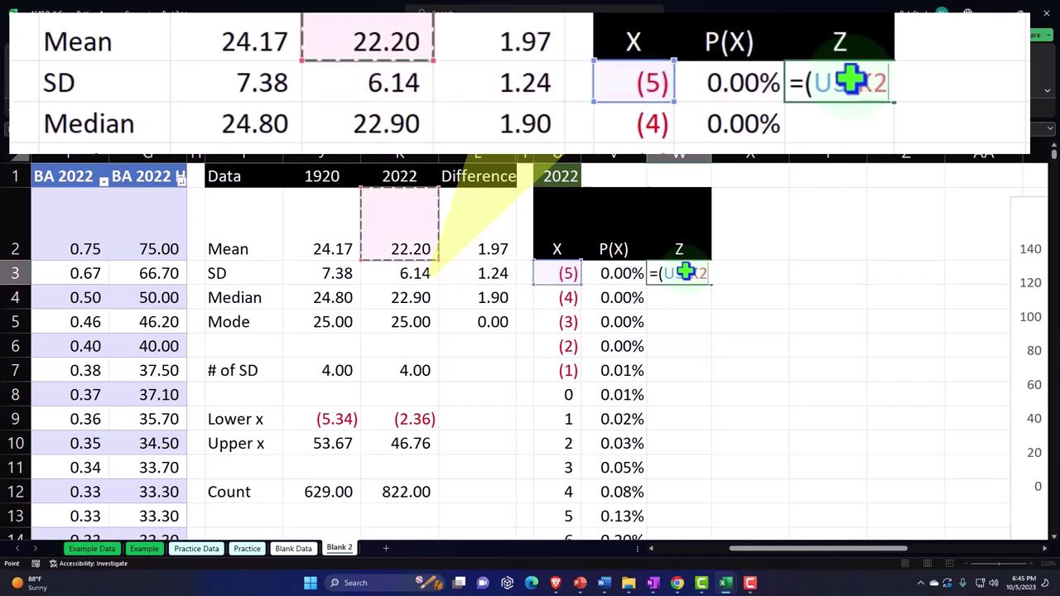
text())
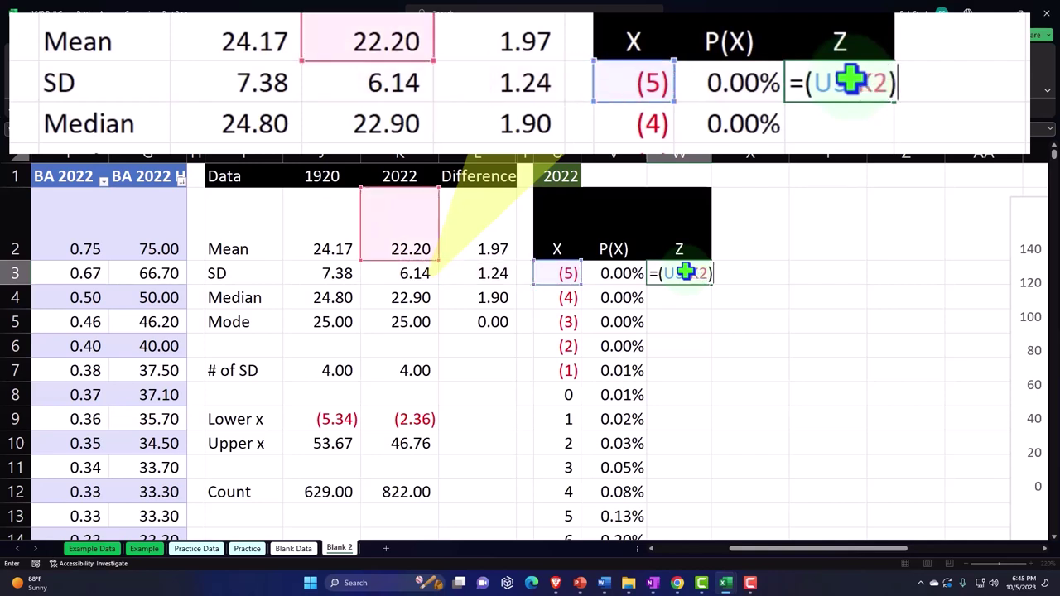
text(/)
key(Left)
key(Left)
key(Left)
key(Left)
key(Left)
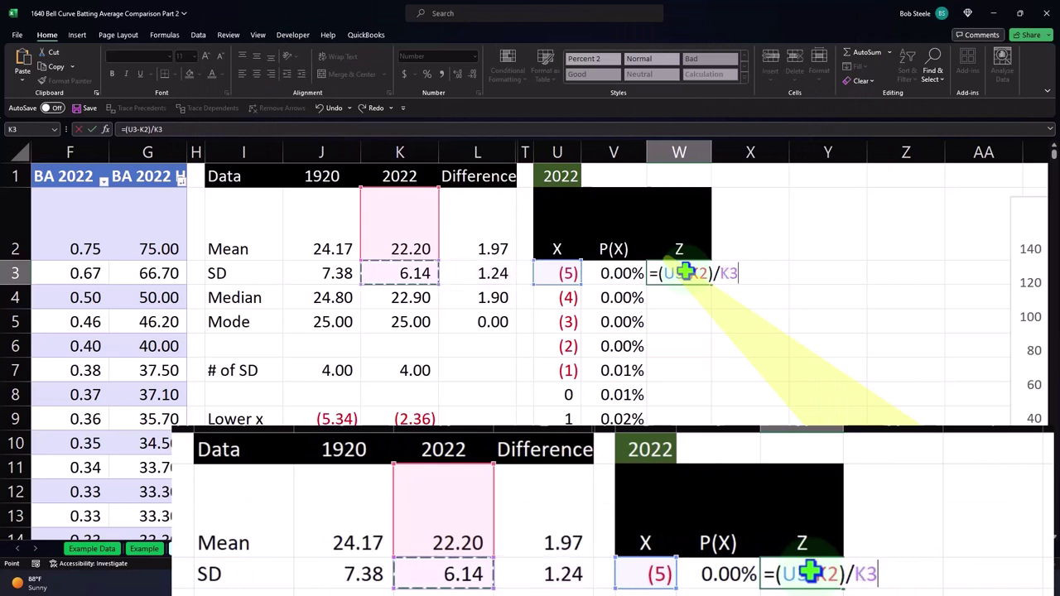
key(Return)
key(Up)
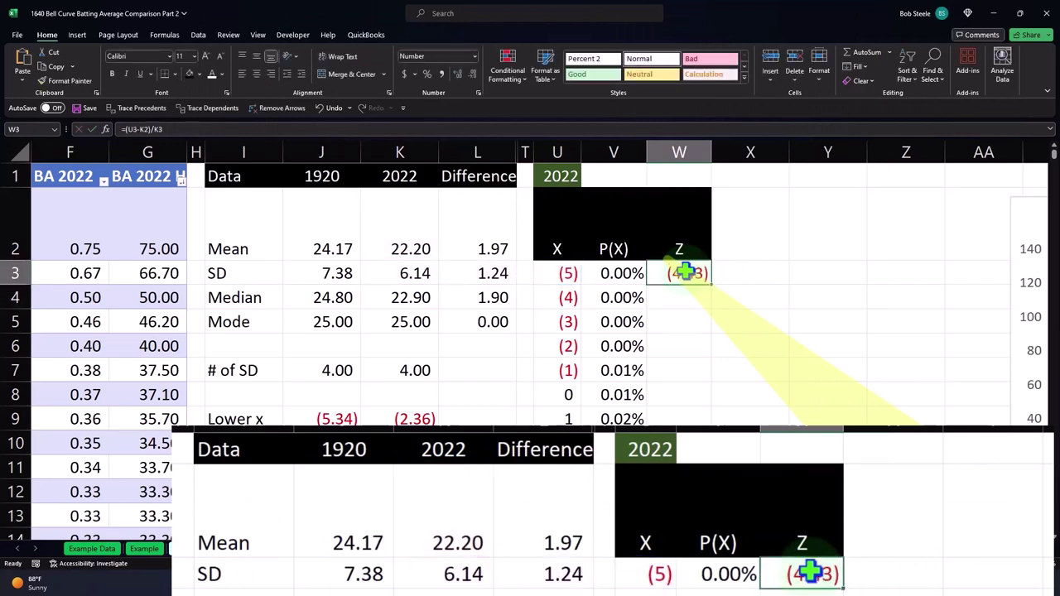
double_click(684, 272)
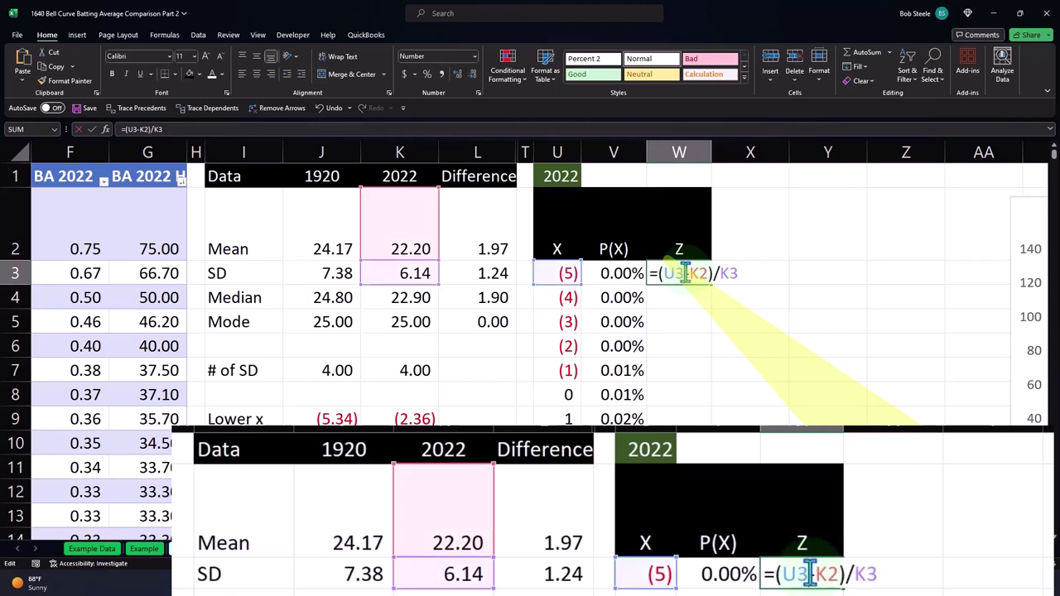
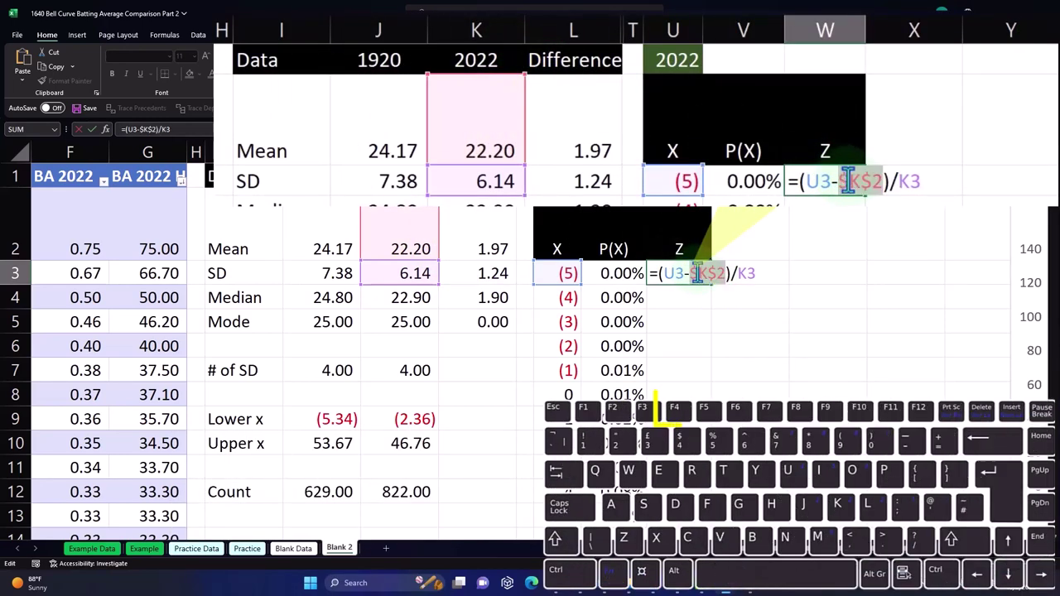
Lock K2 and K3 as absolute in the W3 Z-score formula and fill it down the Z column
key(F4)
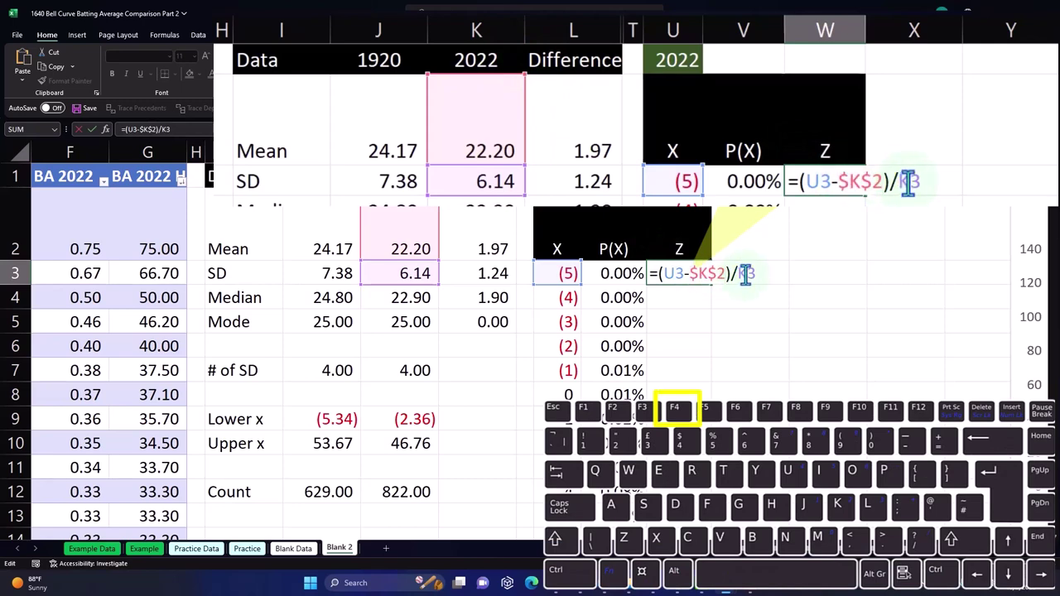
key(F4)
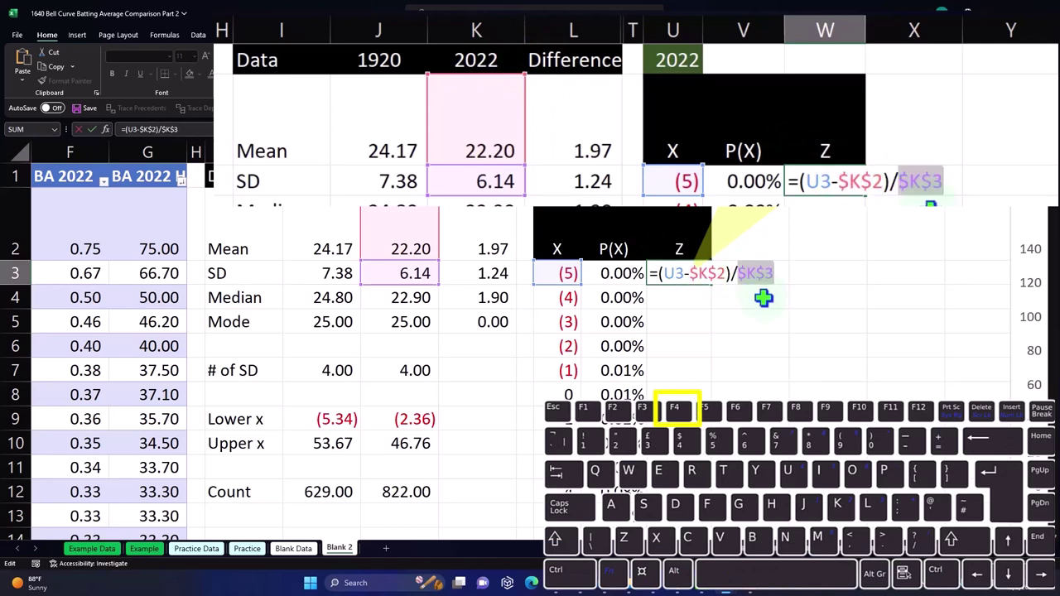
key(Return)
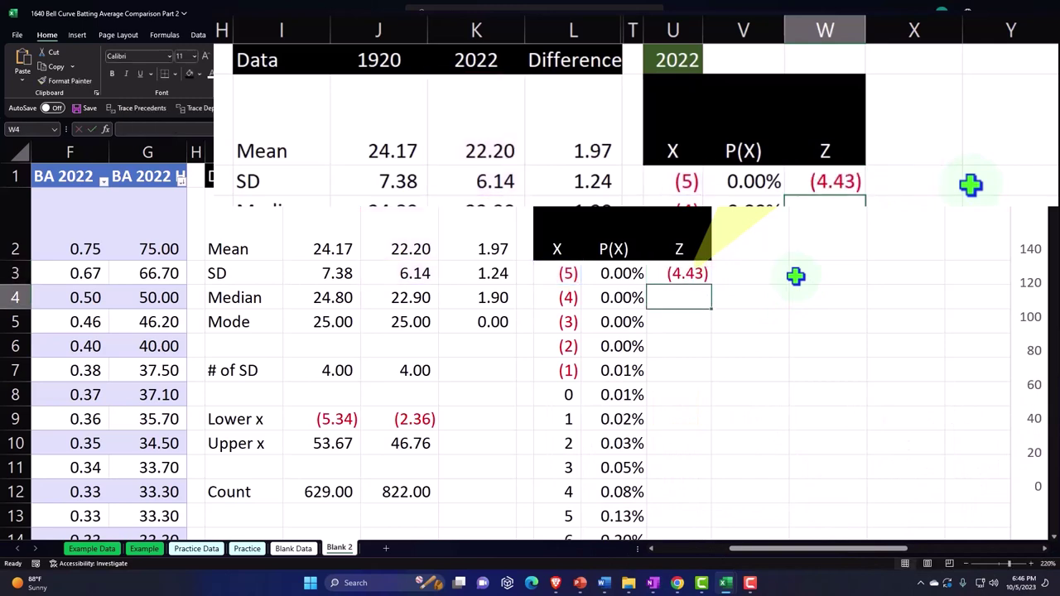
click(708, 276)
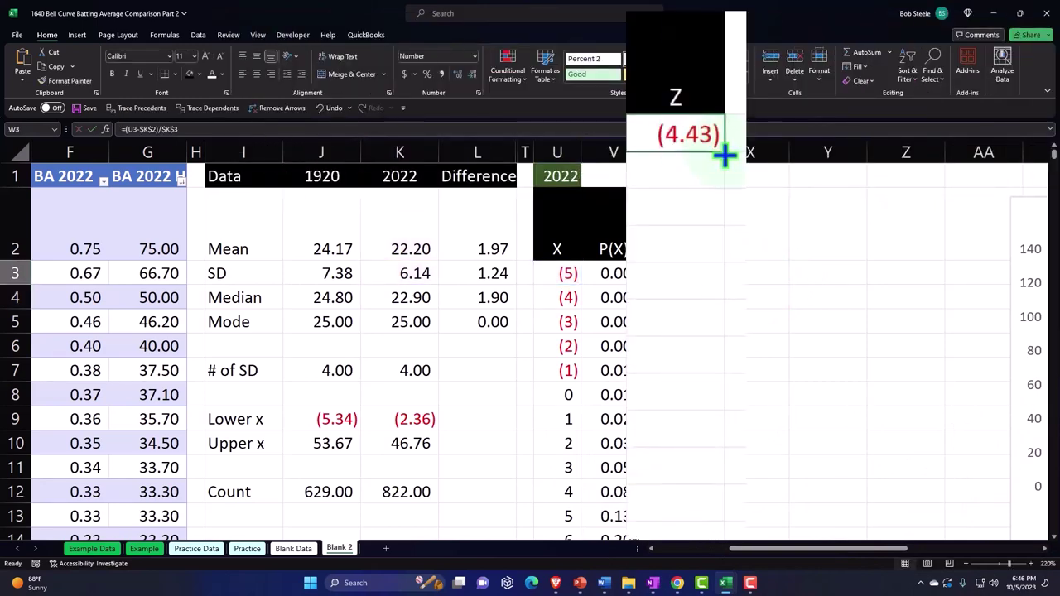
double_click(708, 276)
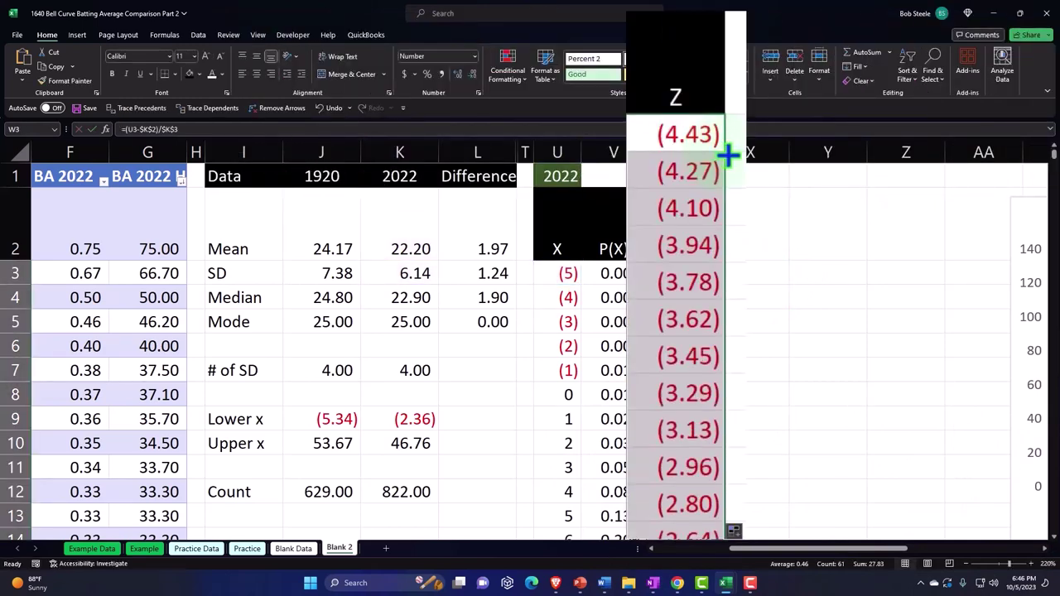
scroll(728, 155, down, 7)
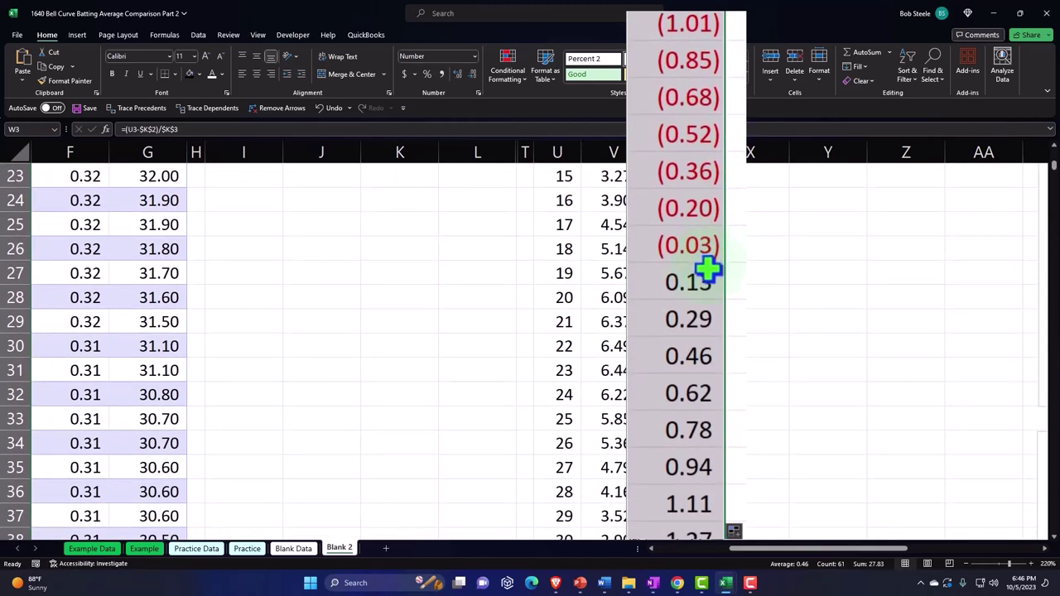
scroll(707, 269, up, 7)
click(411, 230)
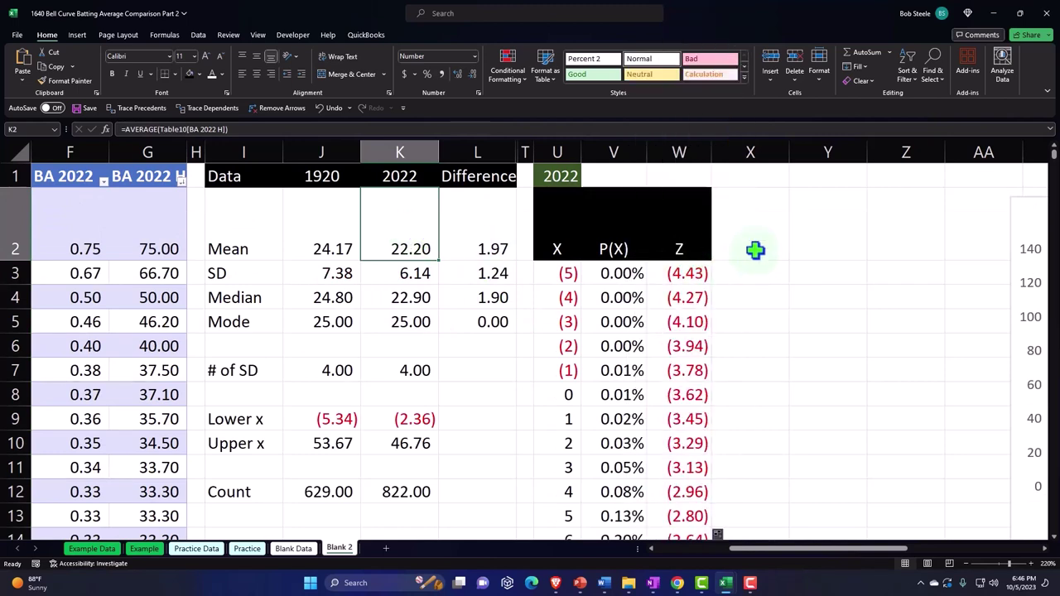
click(755, 249)
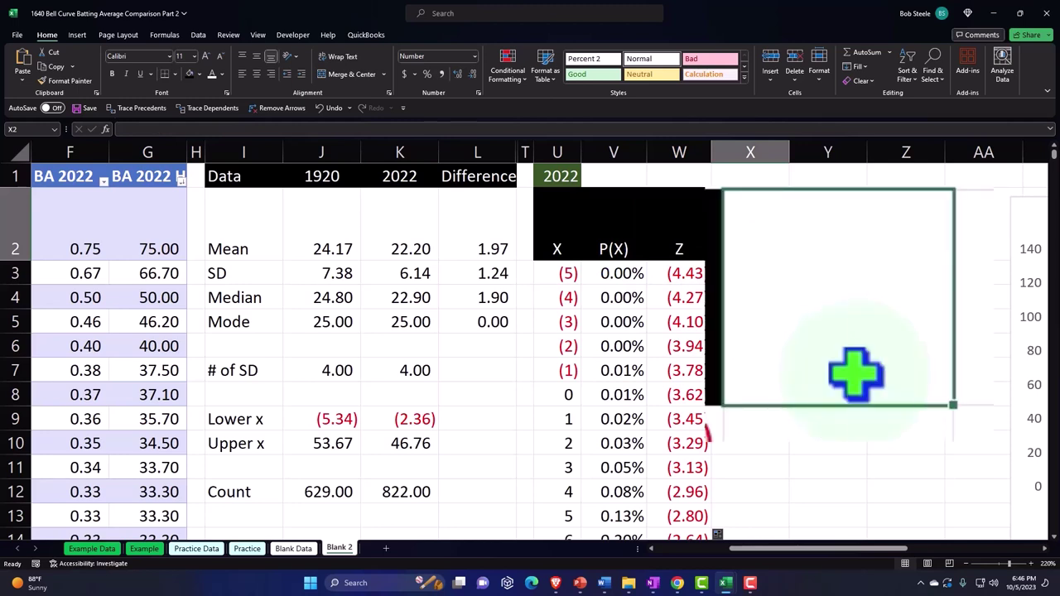
Enter the 'Actaul Frequency' header in X2 with black fill and white, wrapped, centred text
text(Actaul)
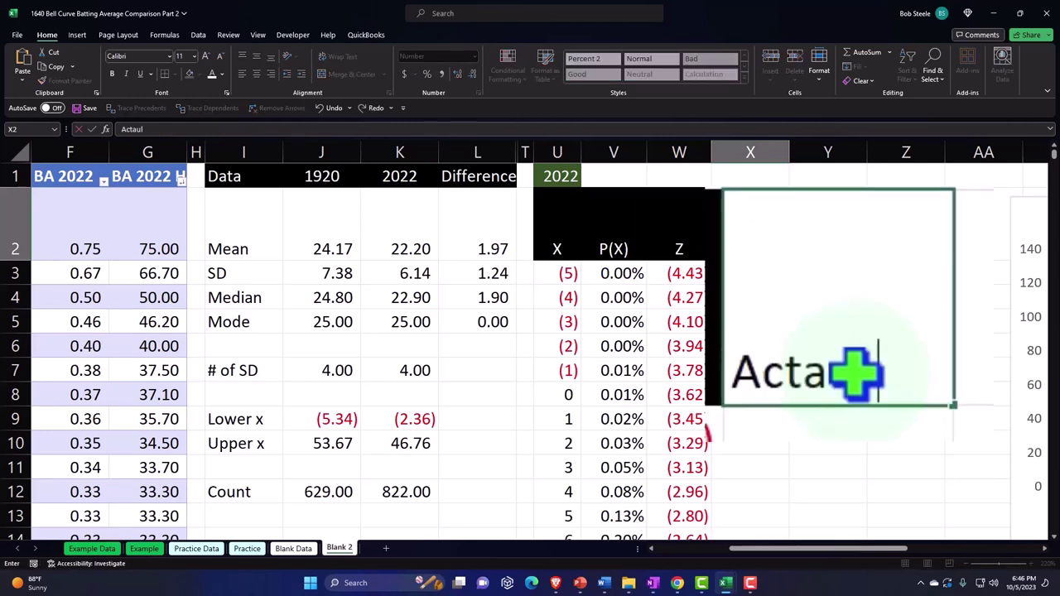
text( Frequency)
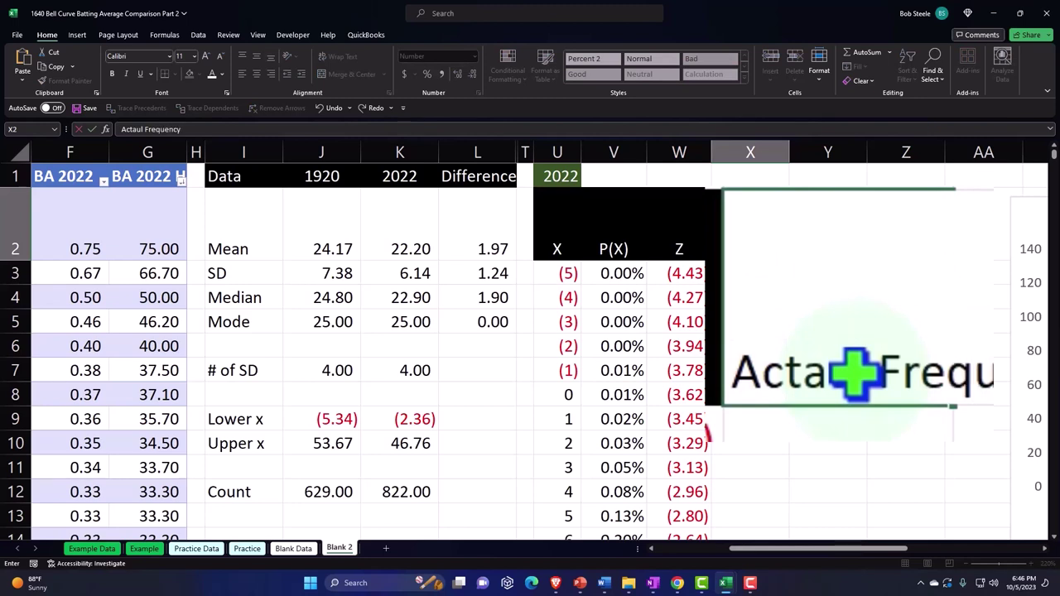
key(ctrl+Return)
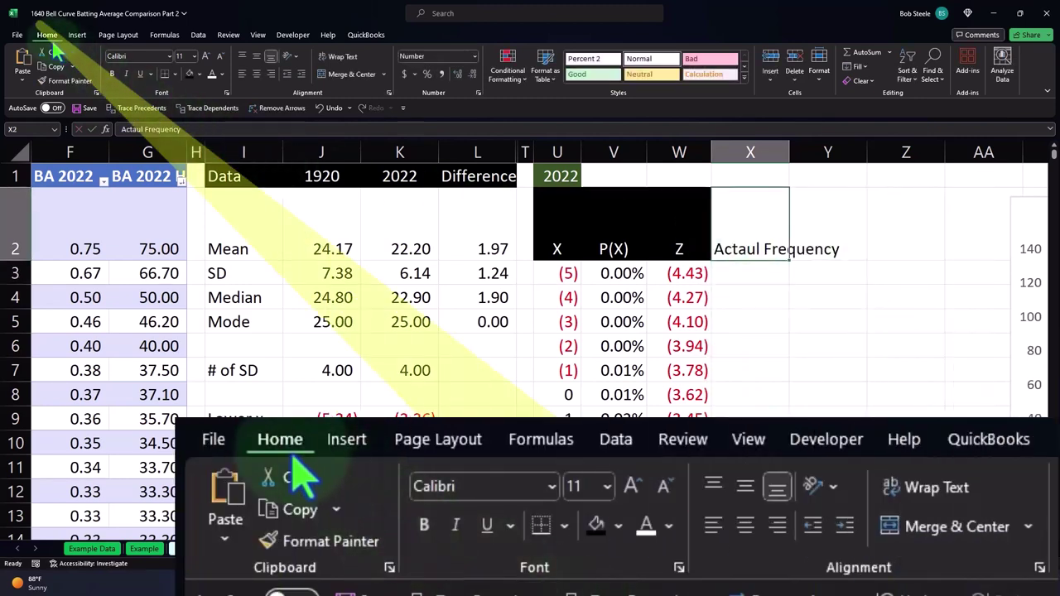
click(191, 73)
click(212, 74)
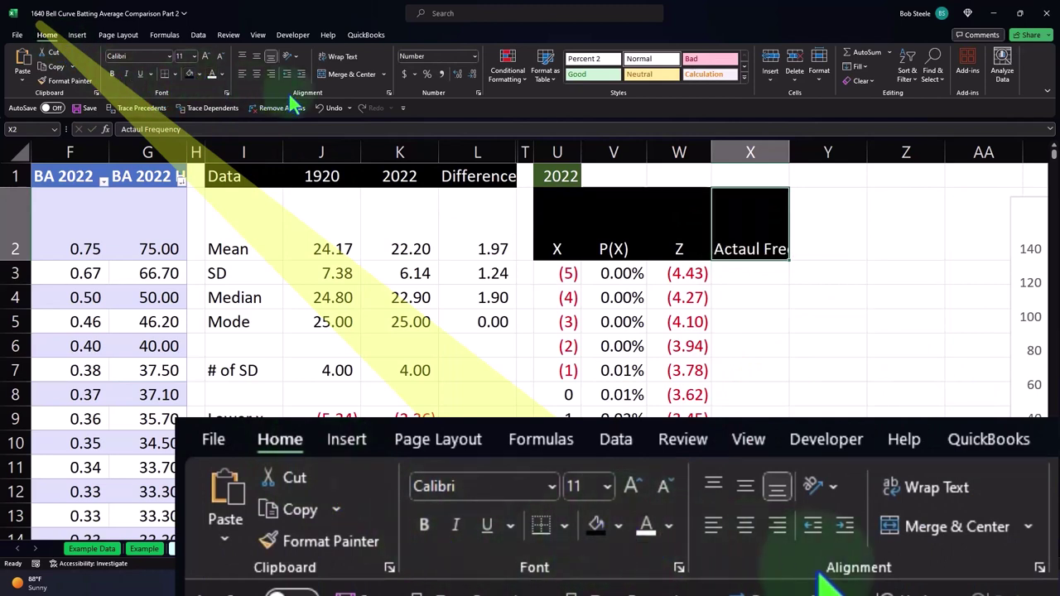
click(337, 58)
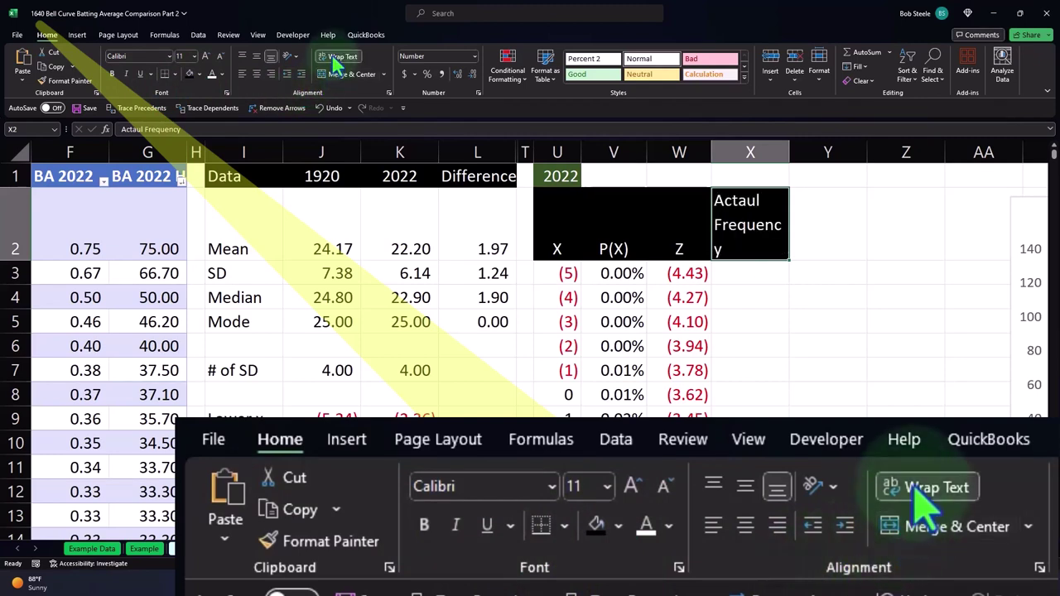
click(256, 74)
click(753, 275)
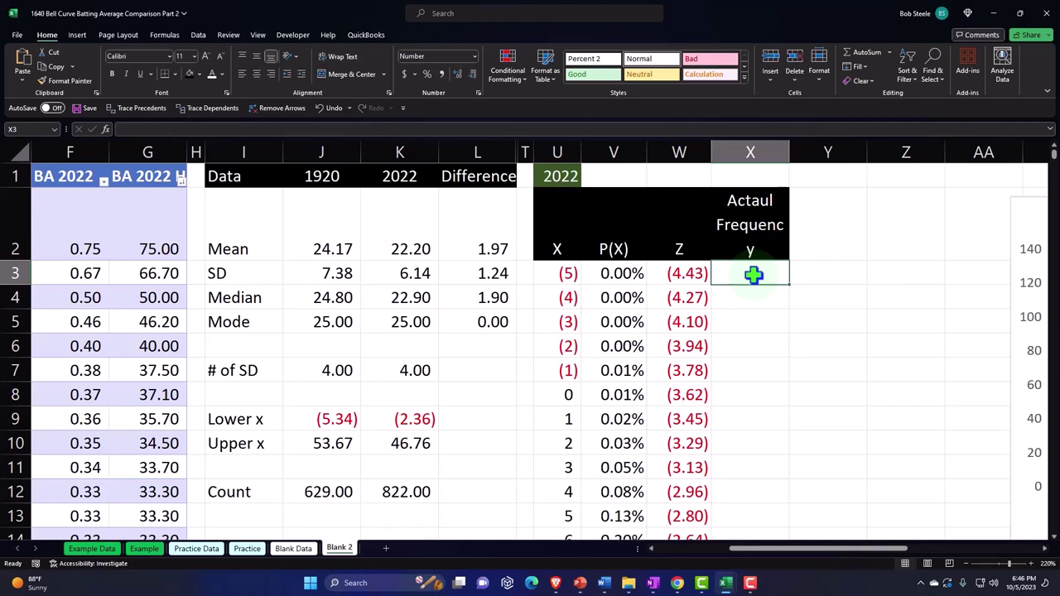
click(570, 368)
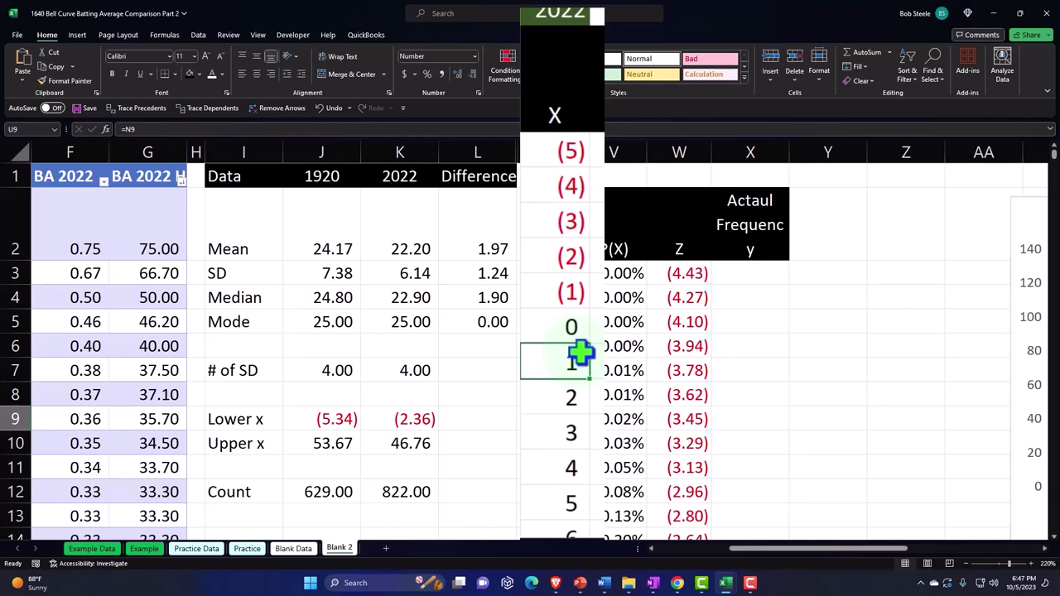
Start a FREQUENCY formula in X3 with Table10[BA 2022 H] as the data range
click(743, 273)
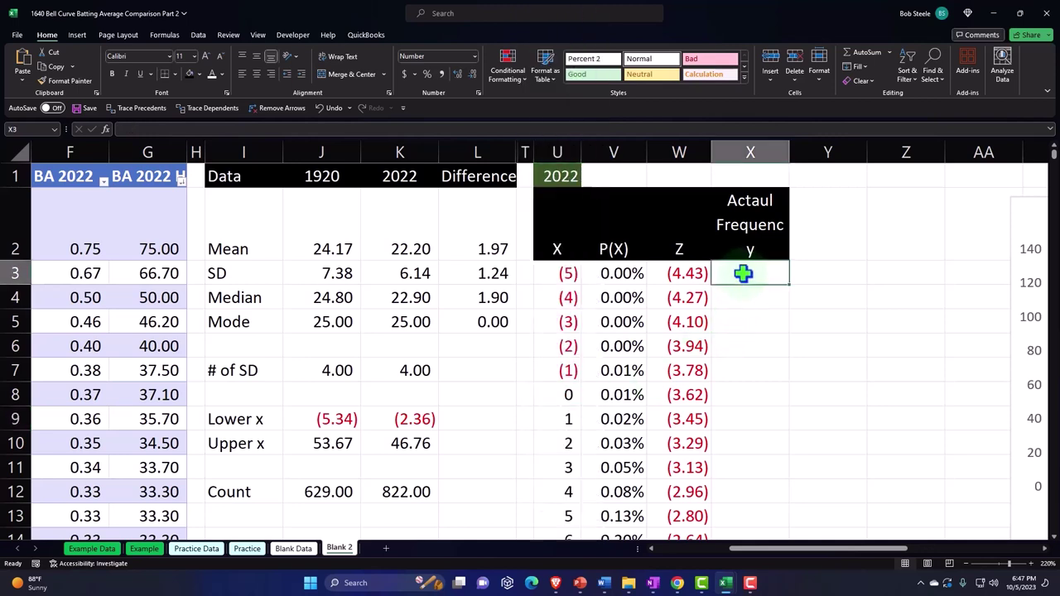
text(=fre)
key(Tab)
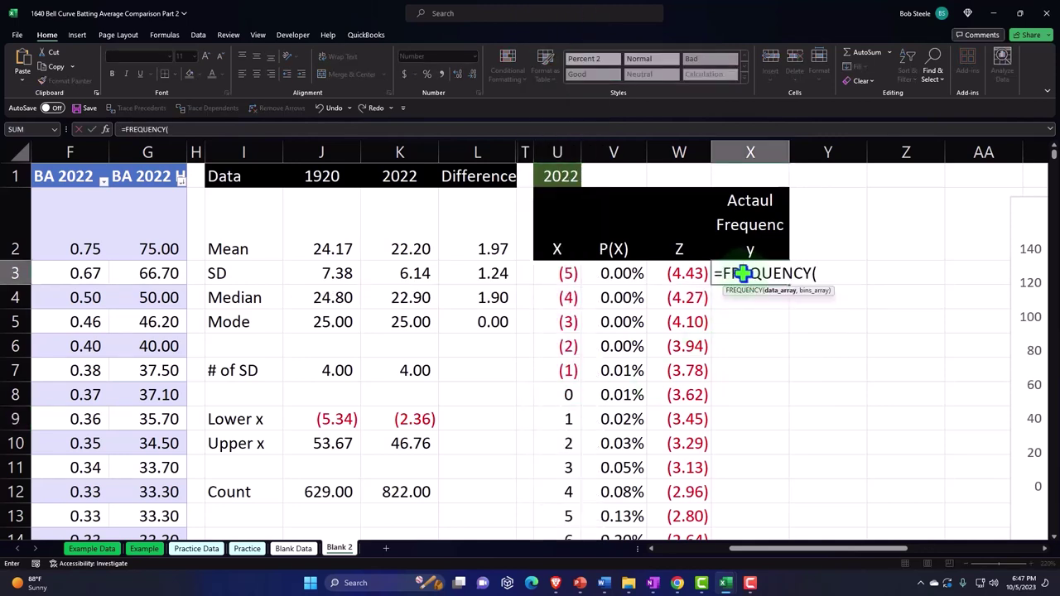
key(Left)
key(Left)
key(Left)
key(Left)
key(Left)
key(Left)
key(Left)
key(Left)
key(Left)
key(Left)
key(Left)
key(Left)
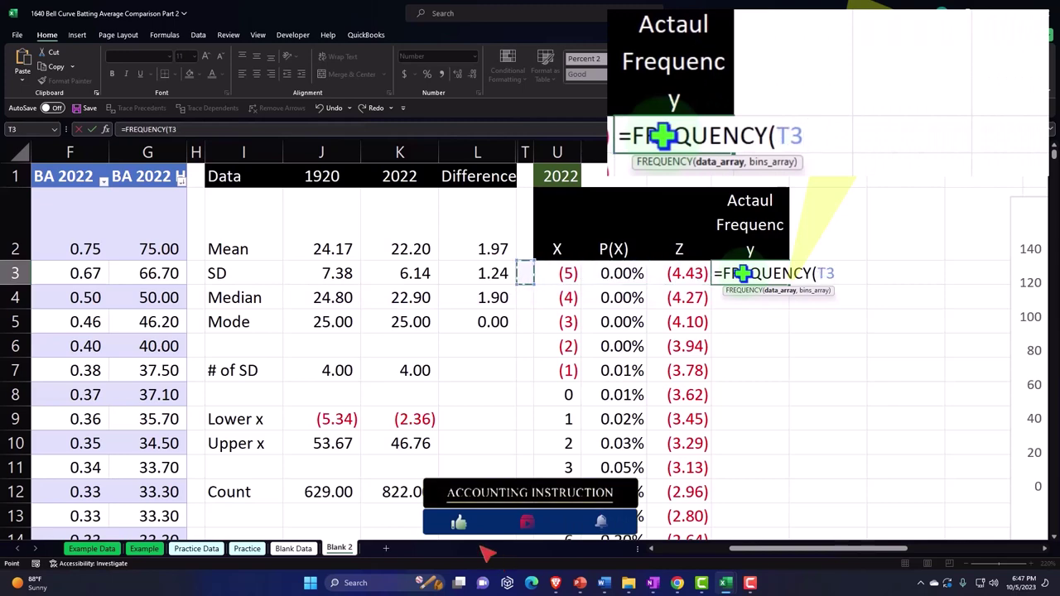
key(Right)
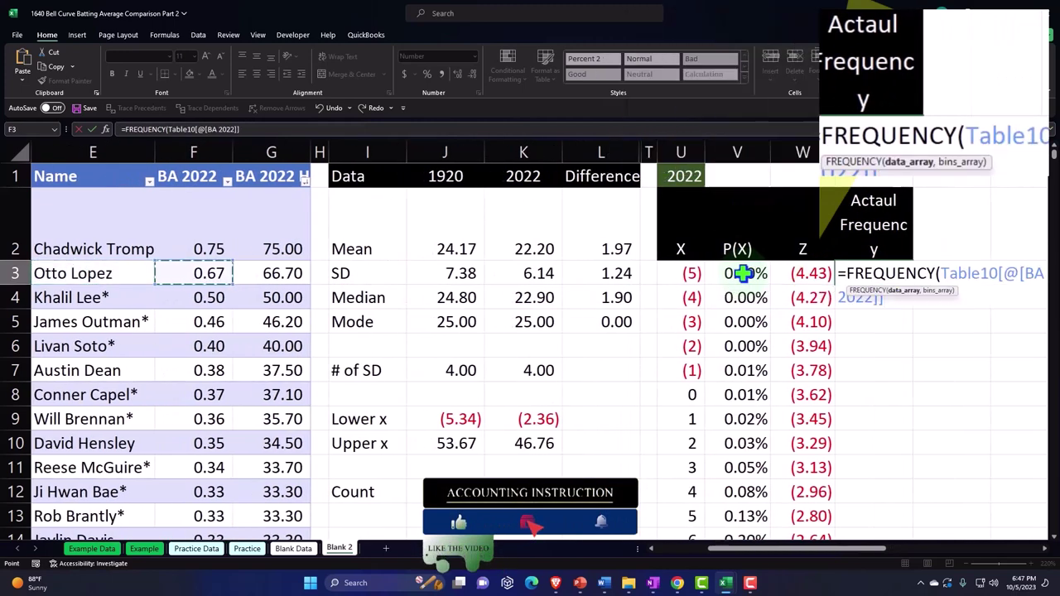
key(Right)
key(Up)
key(ctrl+shift+Down)
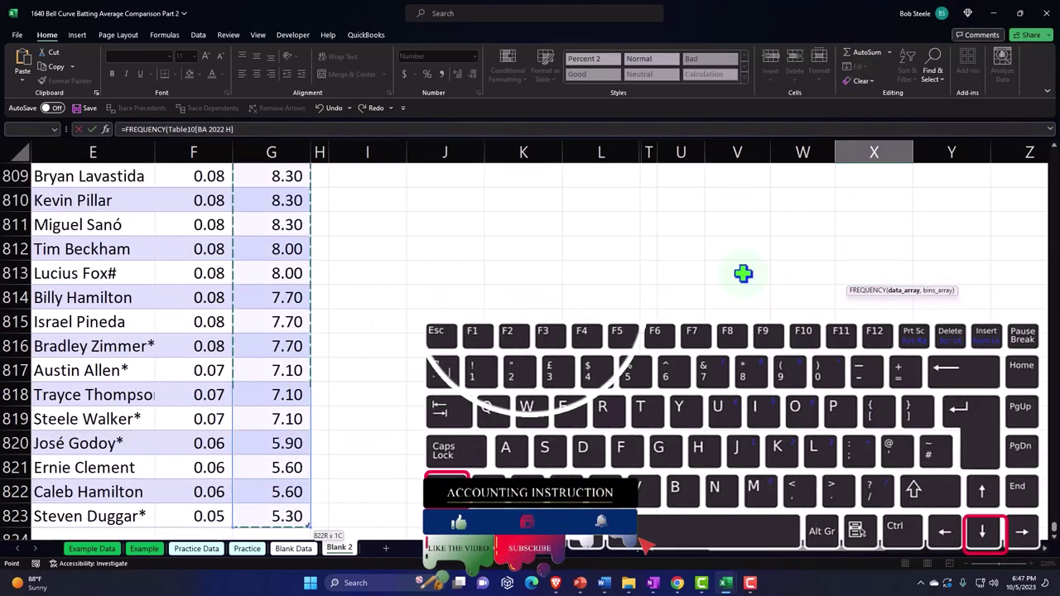
key(ctrl+BackSpace)
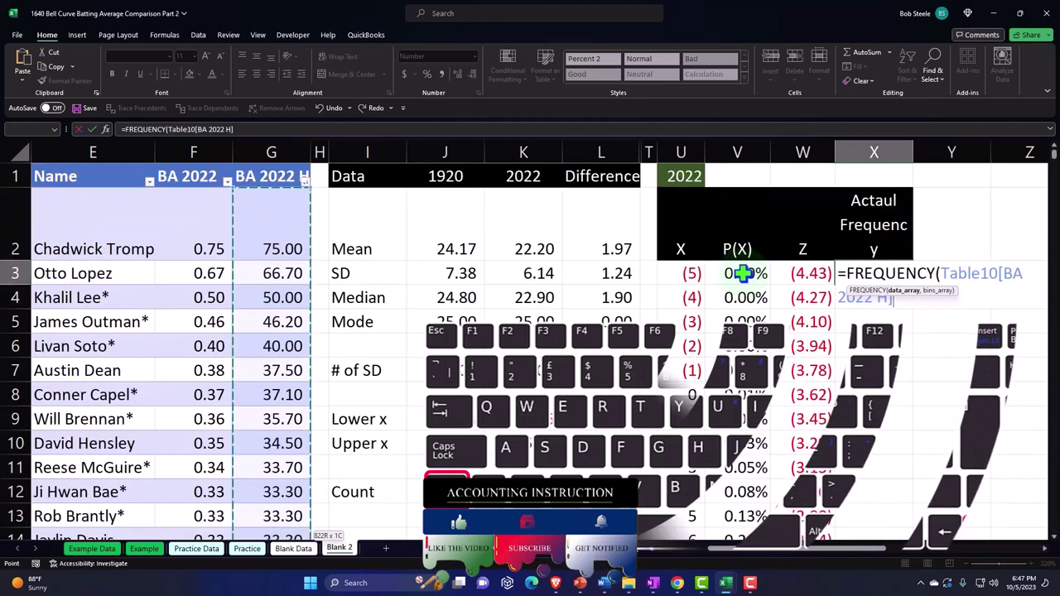
Use U3:U63 as the bins, excluding the Total row, and enter the FREQUENCY counts
text(,)
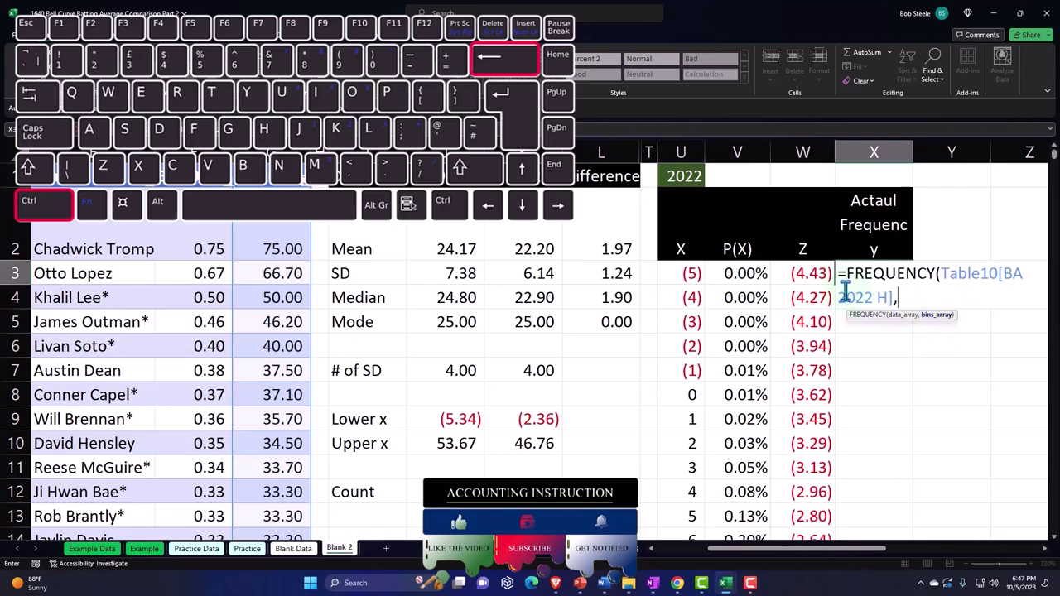
click(686, 273)
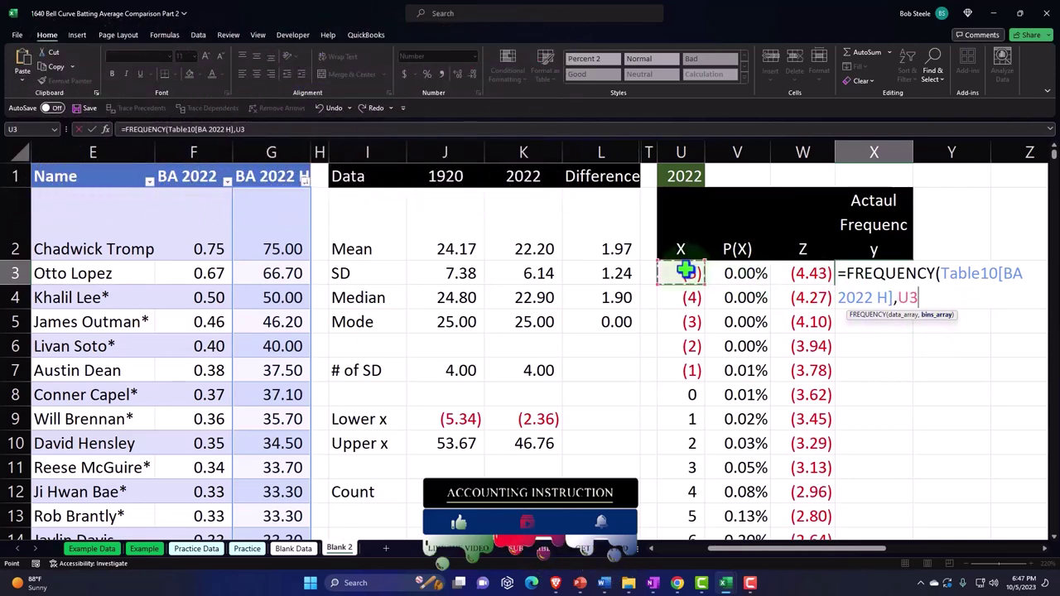
key(ctrl+shift+Down)
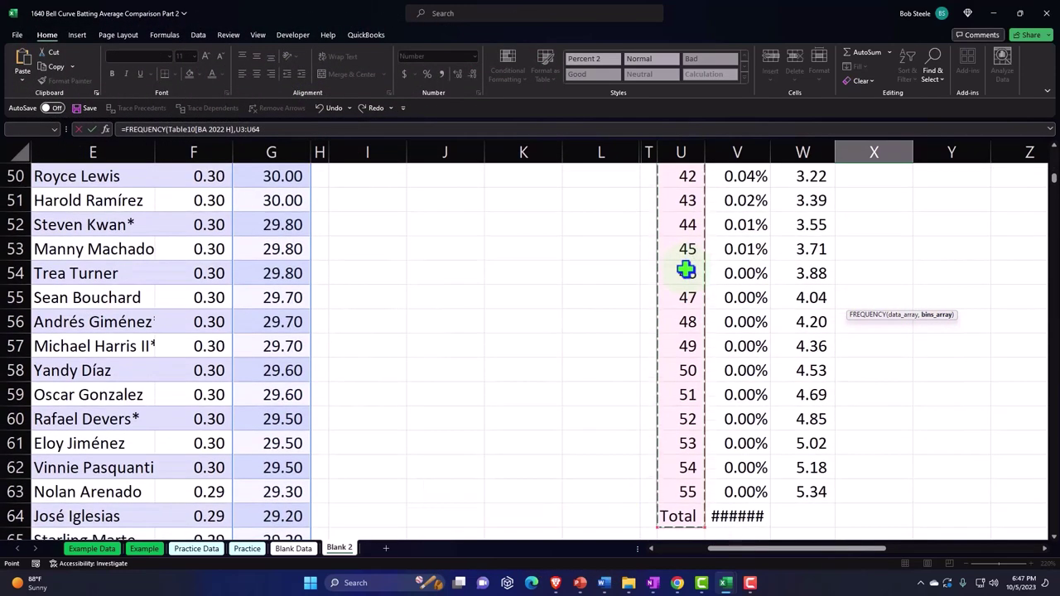
key(ctrl+shift+Up)
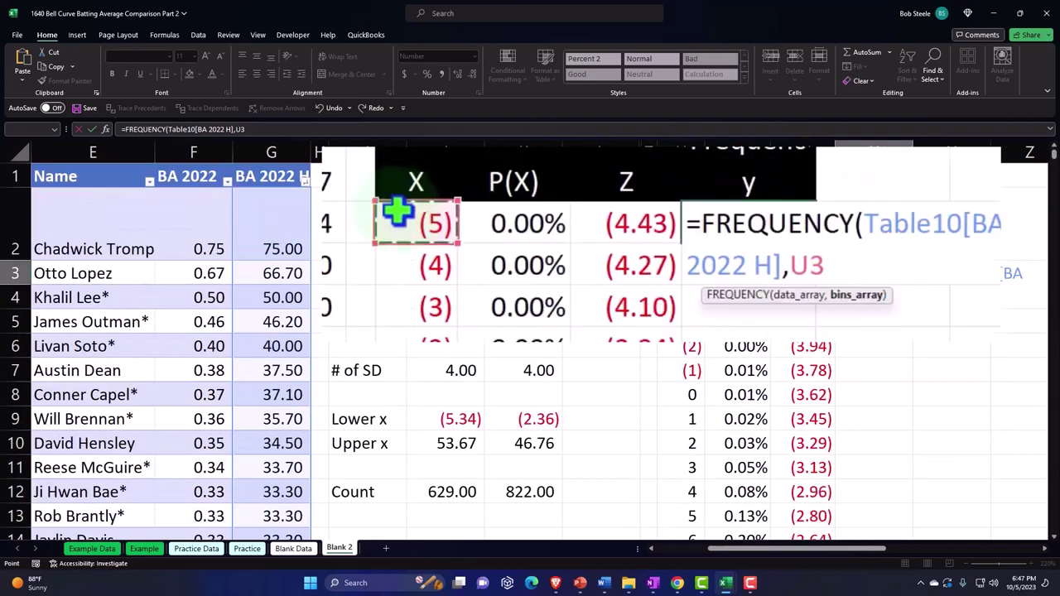
key(ctrl+shift+Down)
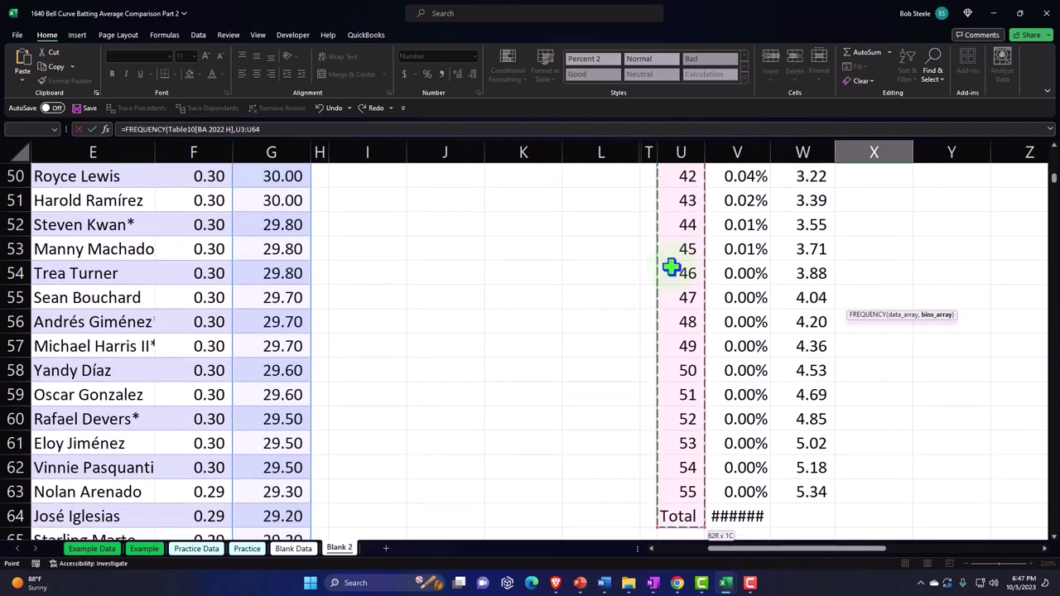
key(shift+Up)
key(ctrl+BackSpace)
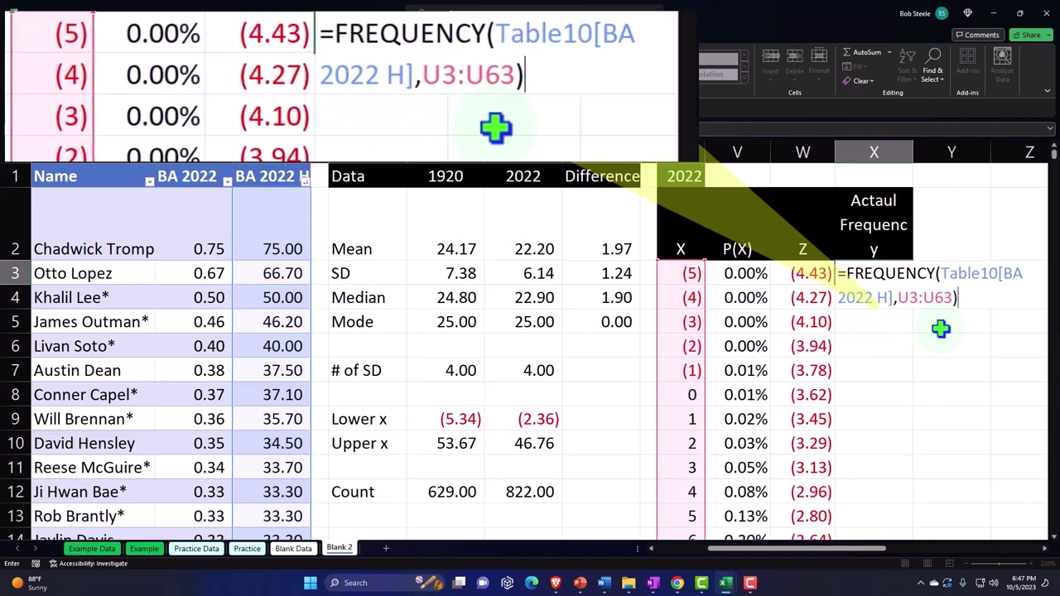
key(Return)
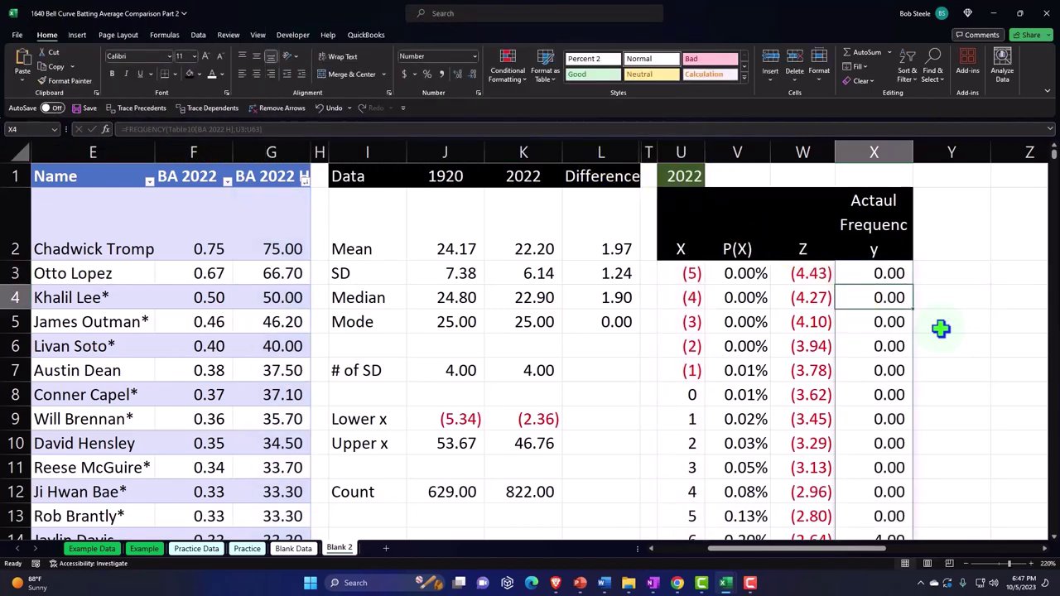
scroll(943, 330, down, 9)
scroll(943, 330, down, 11)
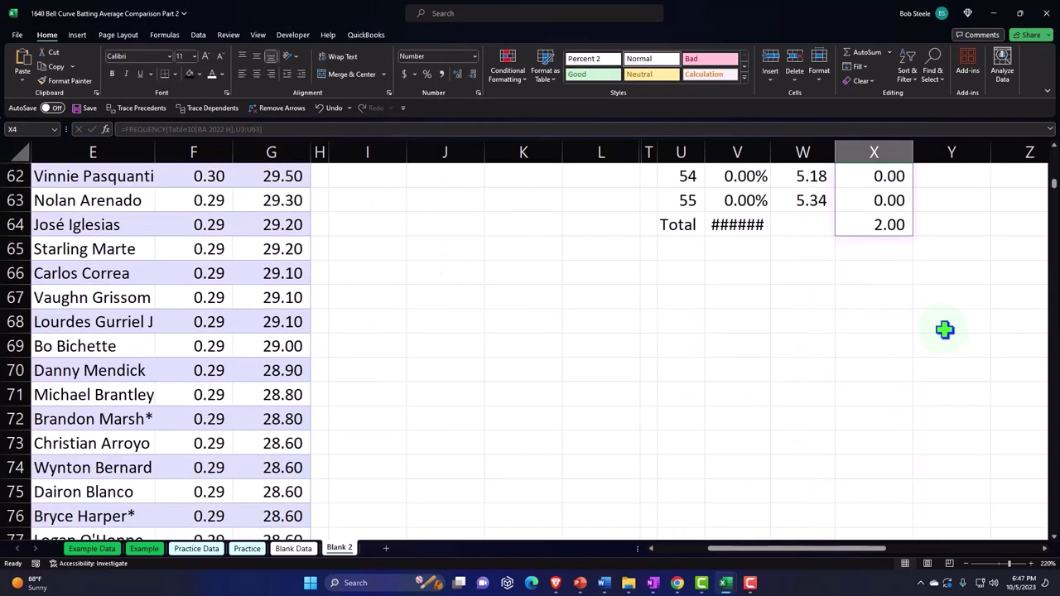
Move the 2022 table's Total row down one row to make room for another x value
scroll(945, 329, up, 2)
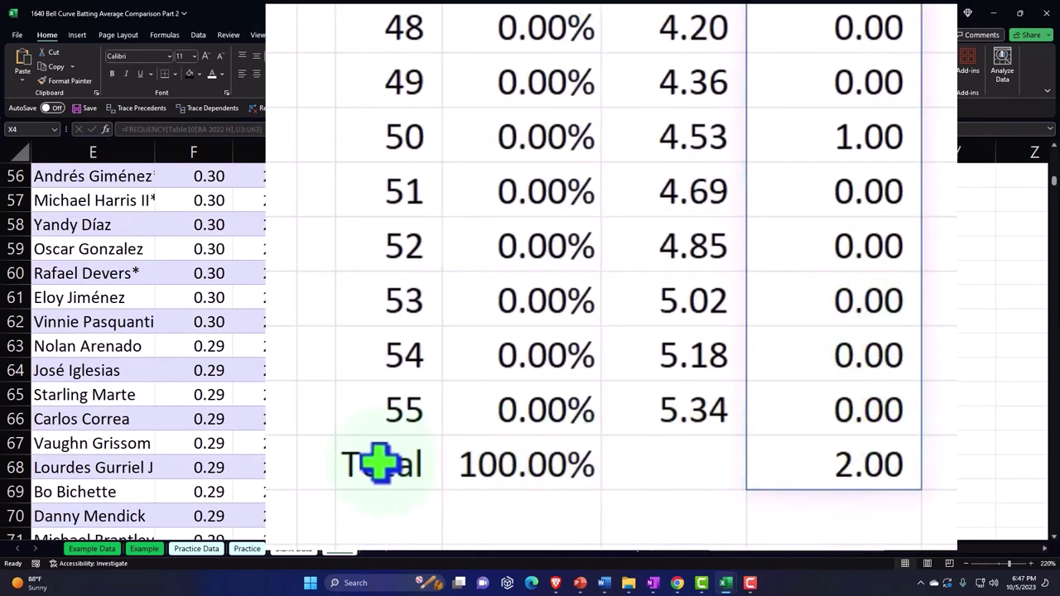
click(411, 468)
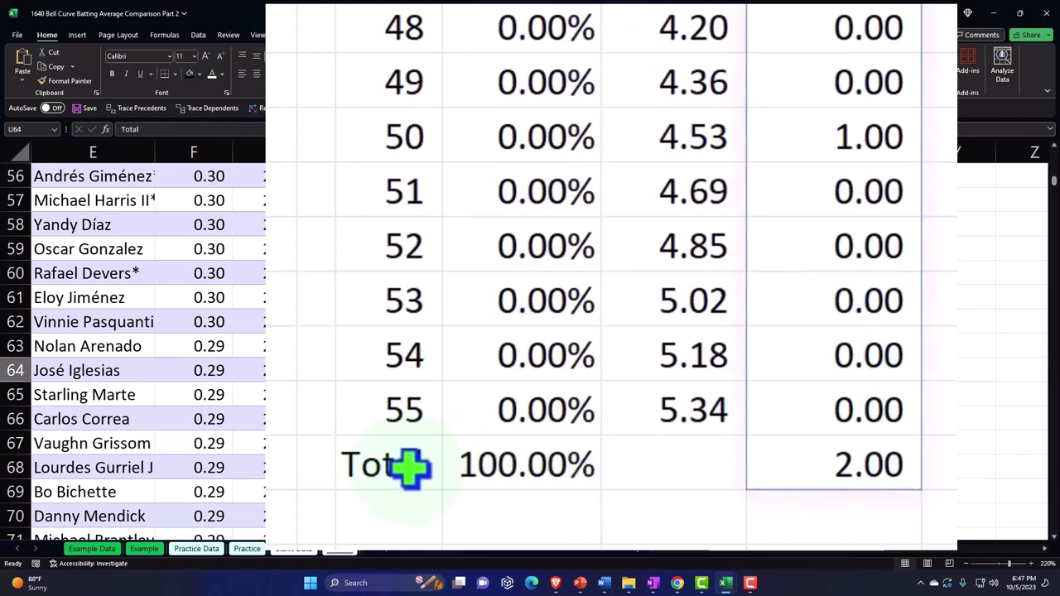
drag(435, 466, 414, 505)
drag(414, 360, 443, 480)
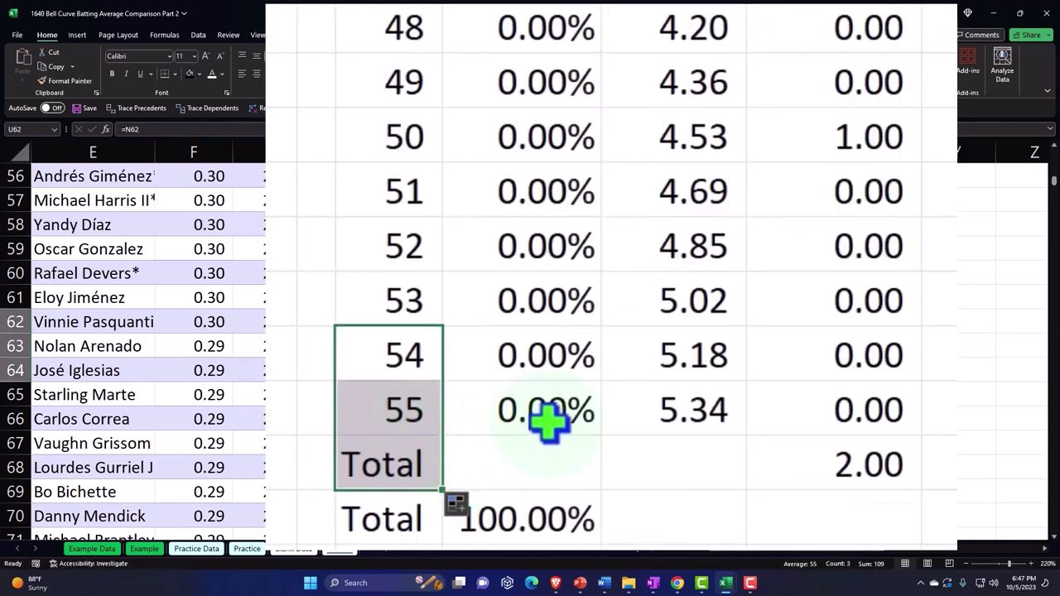
drag(549, 422, 749, 478)
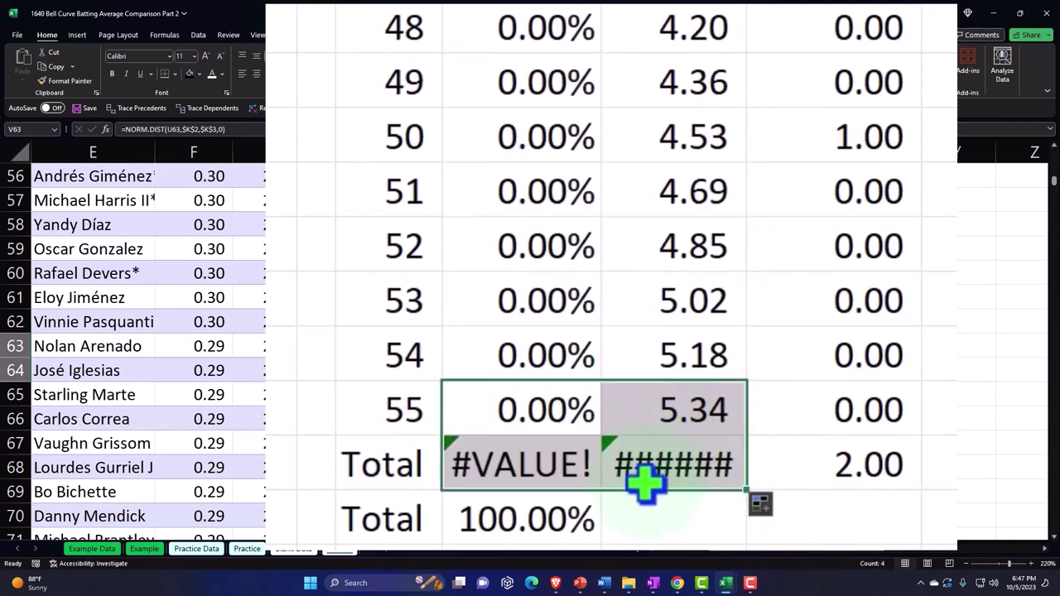
click(539, 473)
click(539, 409)
double_click(545, 406)
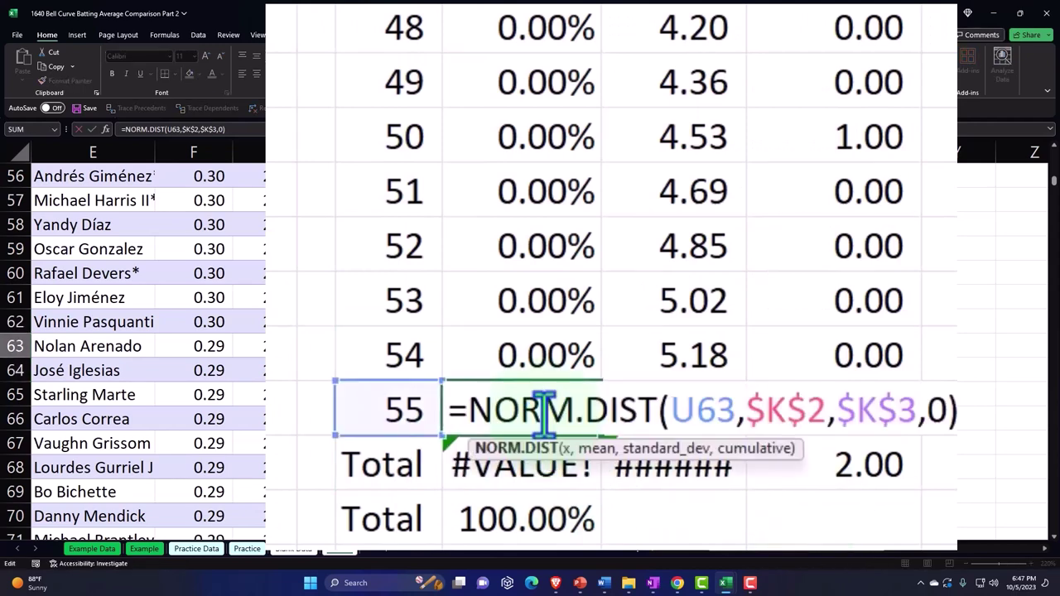
key(shift+Tab)
drag(421, 366, 450, 459)
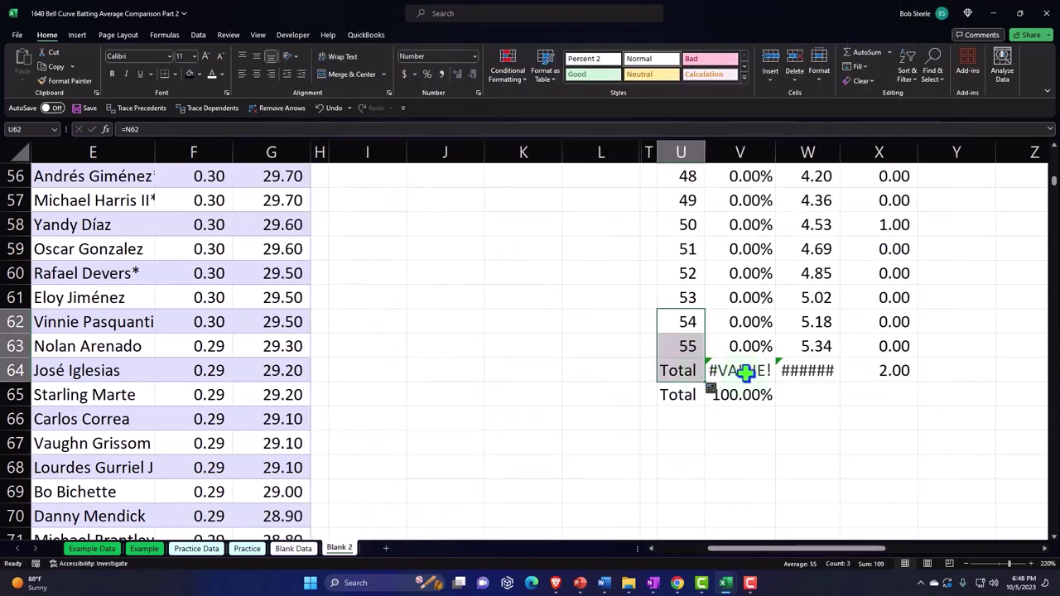
Add x value 56 and AutoSum the Actual Frequency column to 822.00, matching the K12 count
click(695, 367)
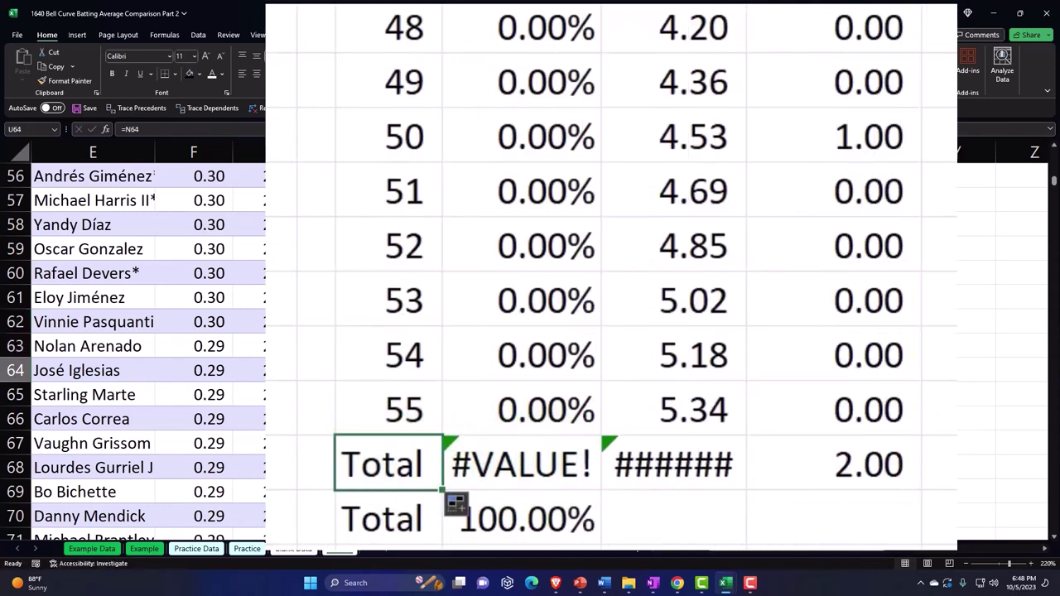
text(56)
key(Tab)
key(Tab)
key(Tab)
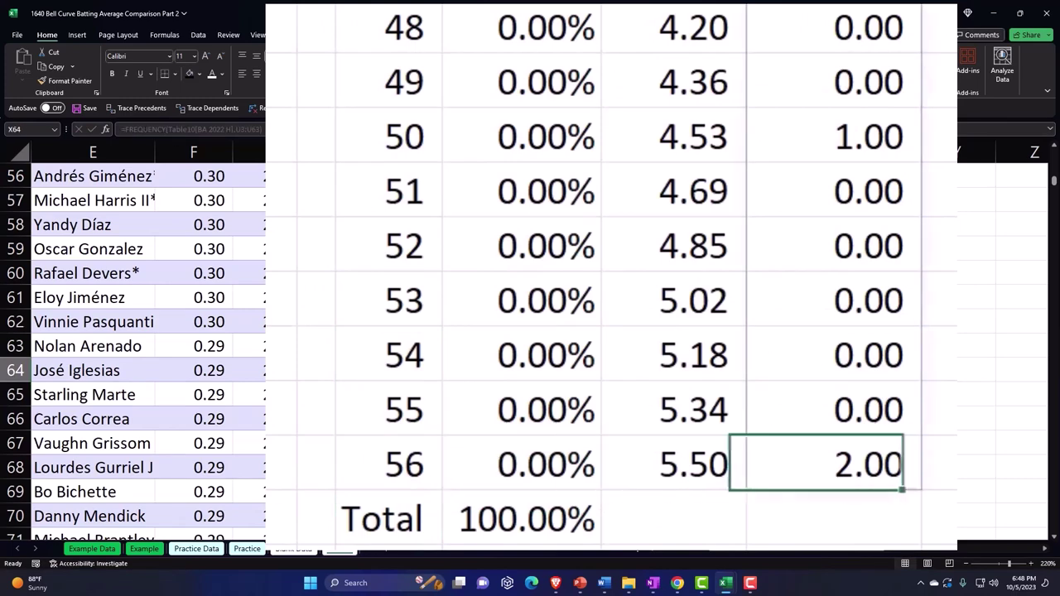
click(833, 517)
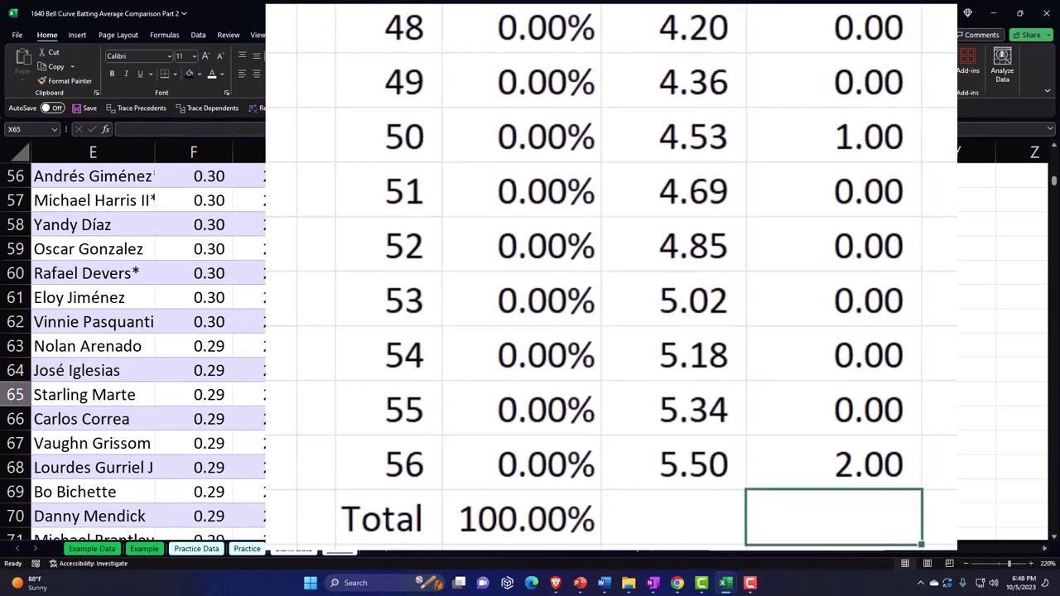
key(alt+equal)
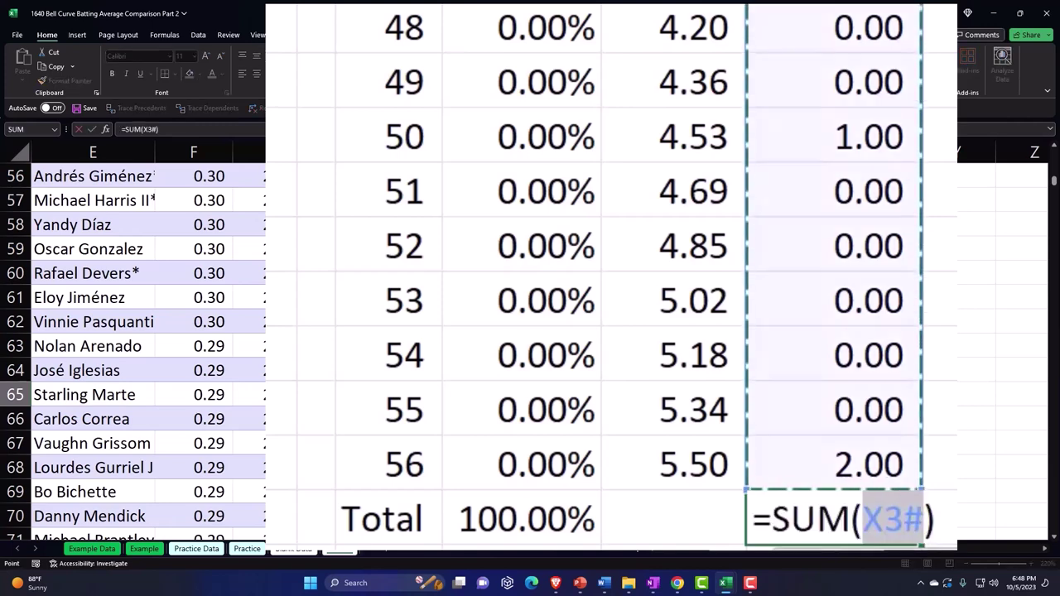
key(Return)
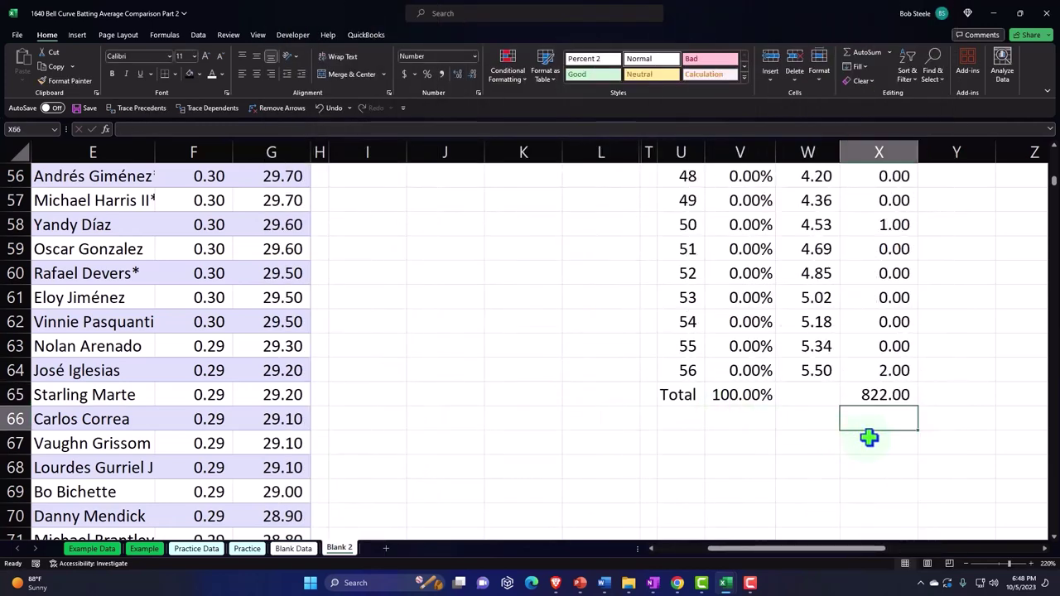
drag(1053, 197, 1053, 159)
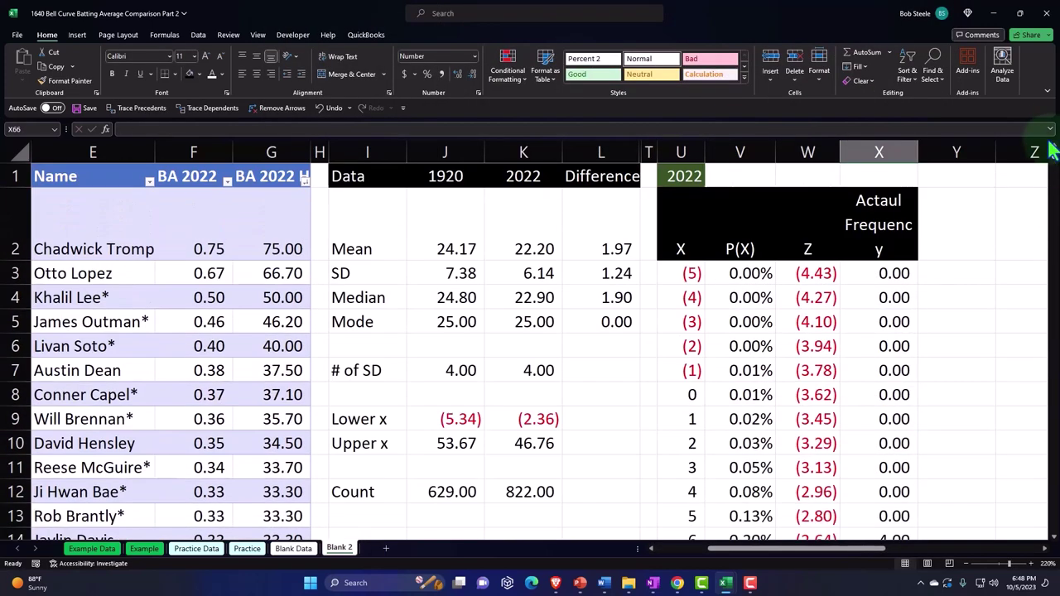
click(527, 493)
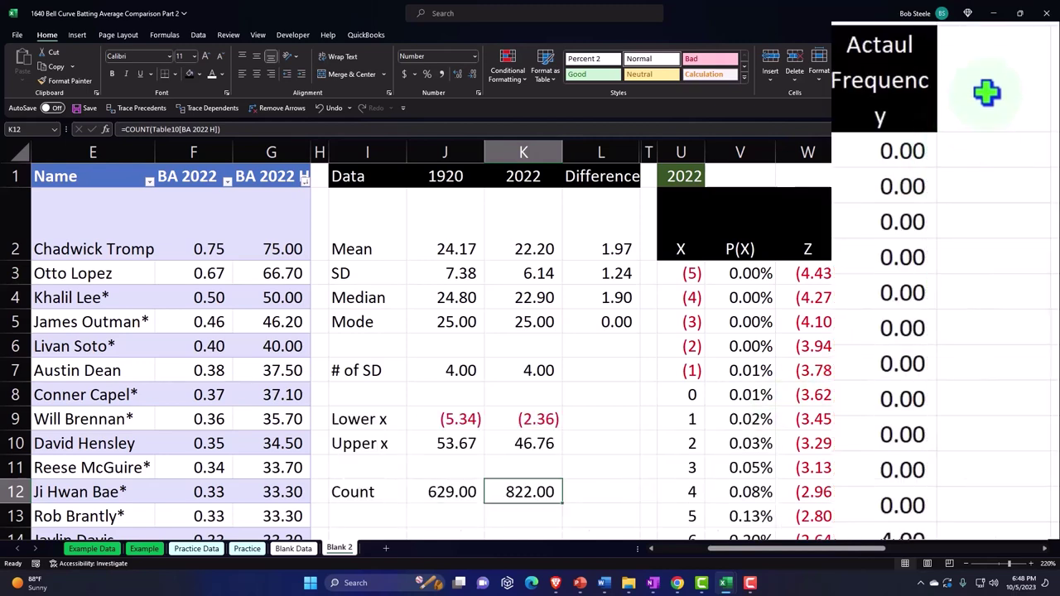
Enter 'Actual % of Total' in Y2 with black fill and white, wrapped, centred text
click(953, 232)
text(A)
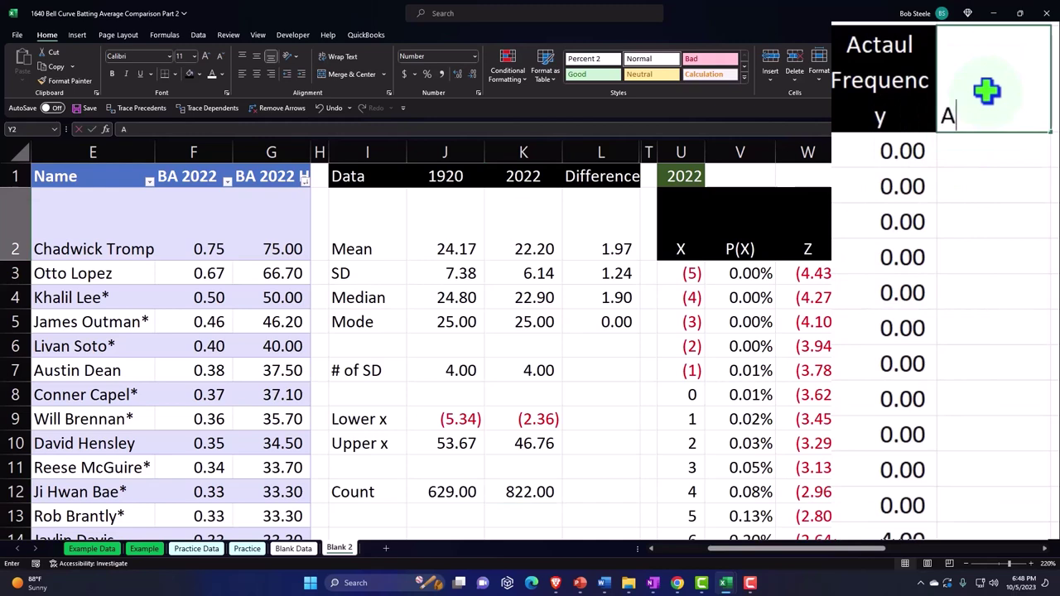
text(ctual % of Total)
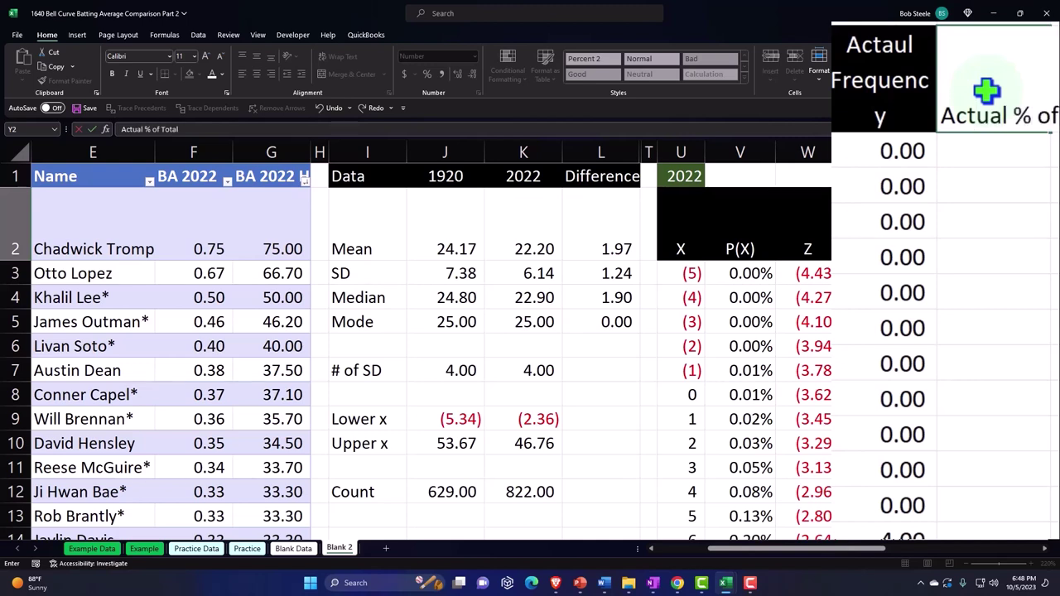
key(ctrl+Return)
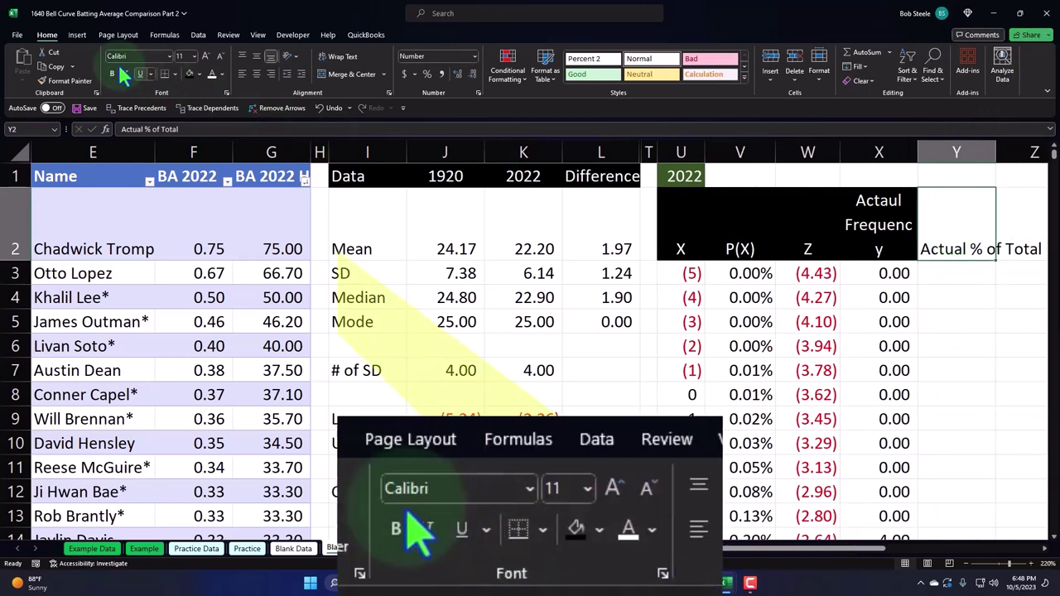
click(189, 74)
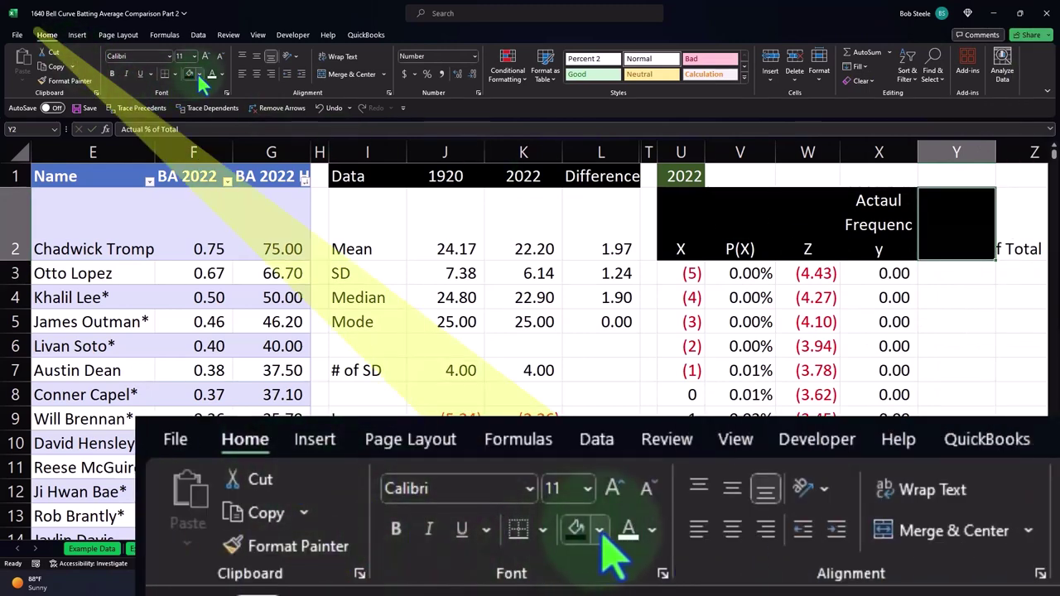
click(211, 74)
click(335, 61)
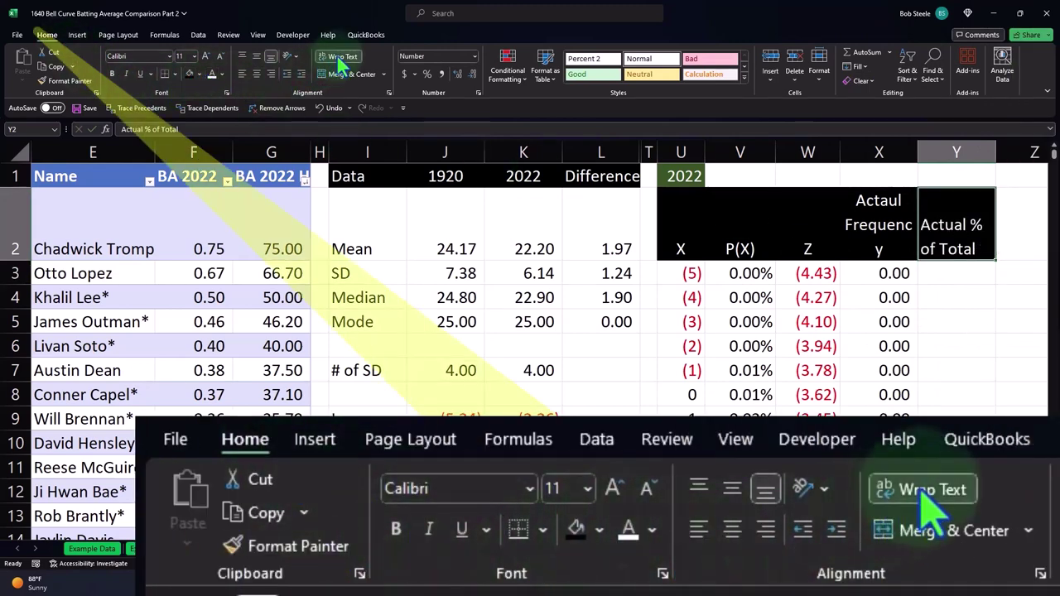
click(256, 74)
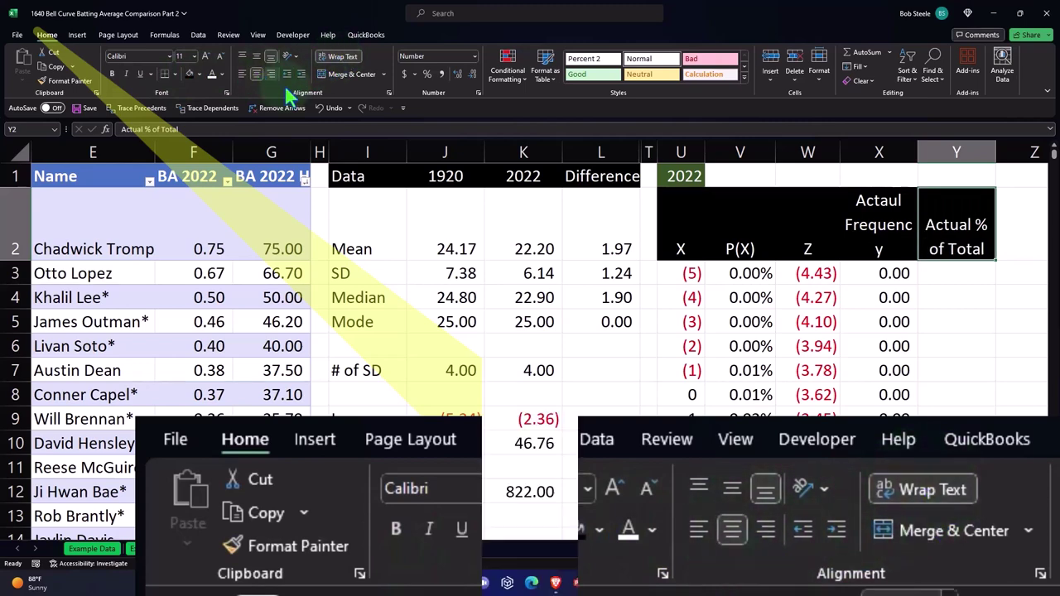
click(943, 275)
Divide each frequency by the locked frequency total as a percentage, filled down column Y
text(=)
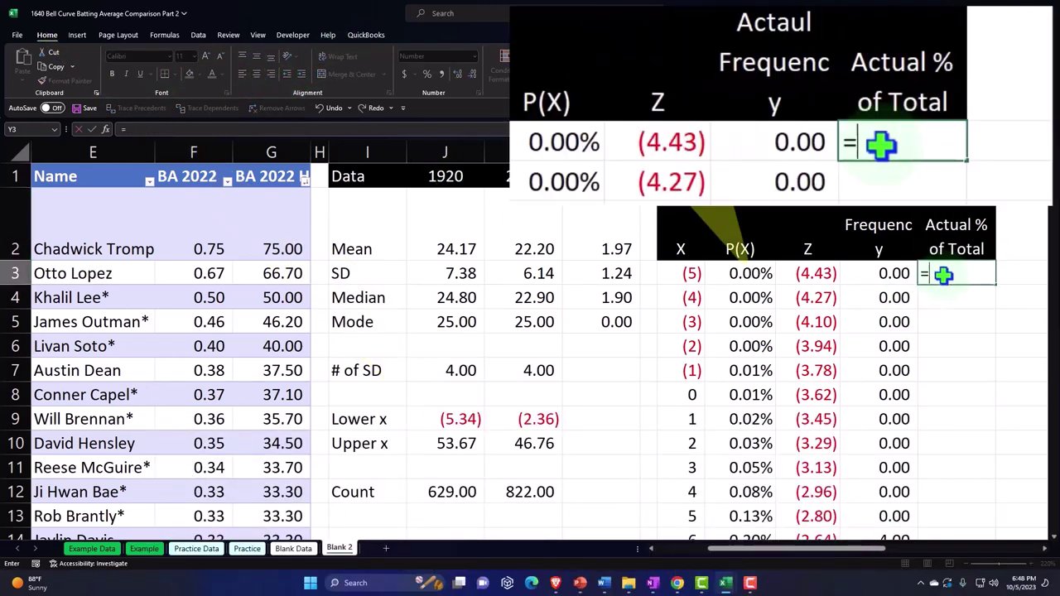
key(Left)
text(/)
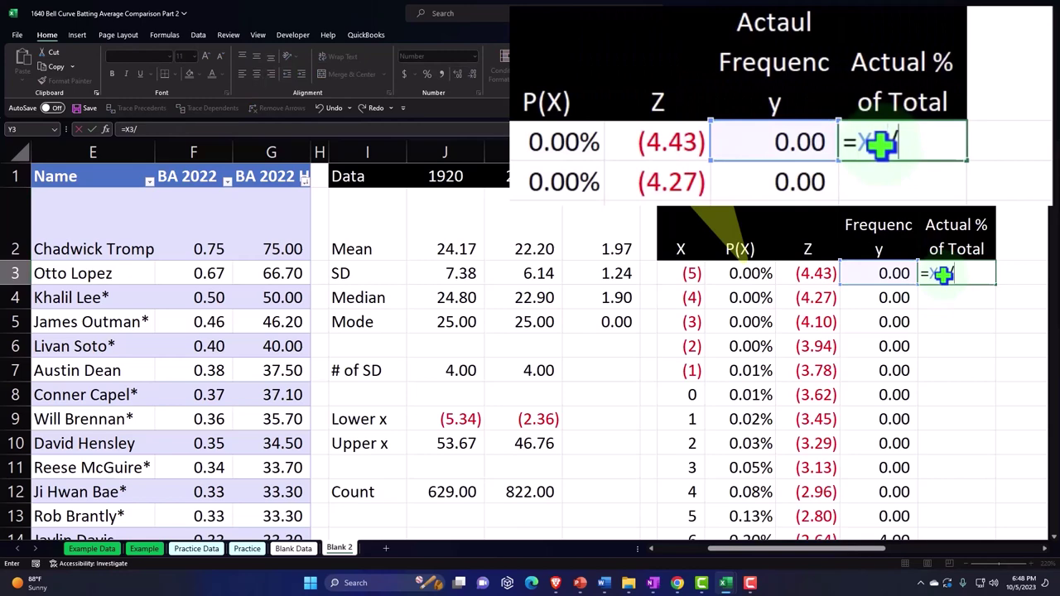
key(Down)
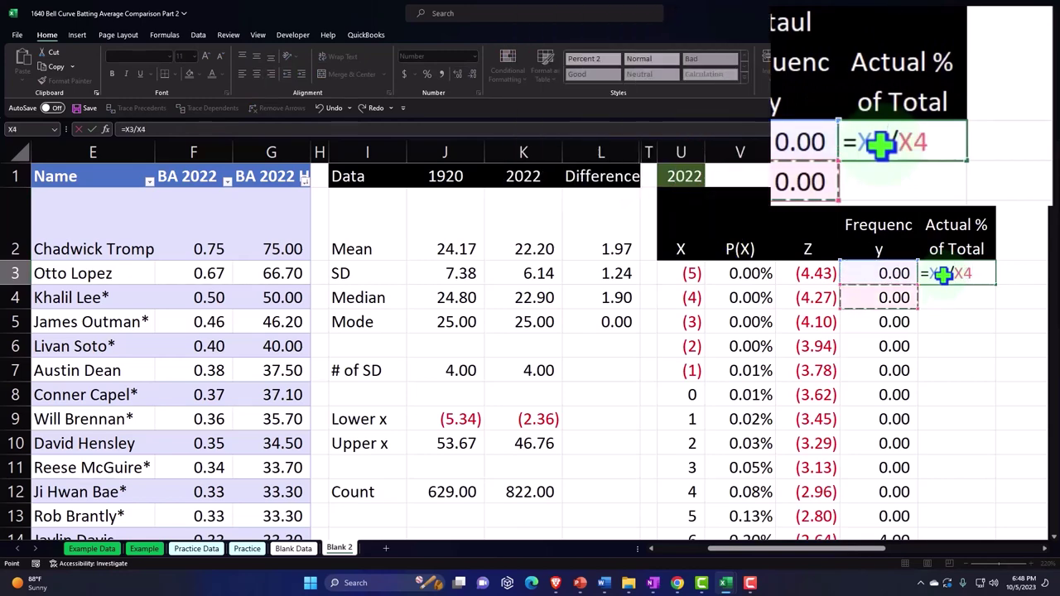
key(ctrl+shift+Down)
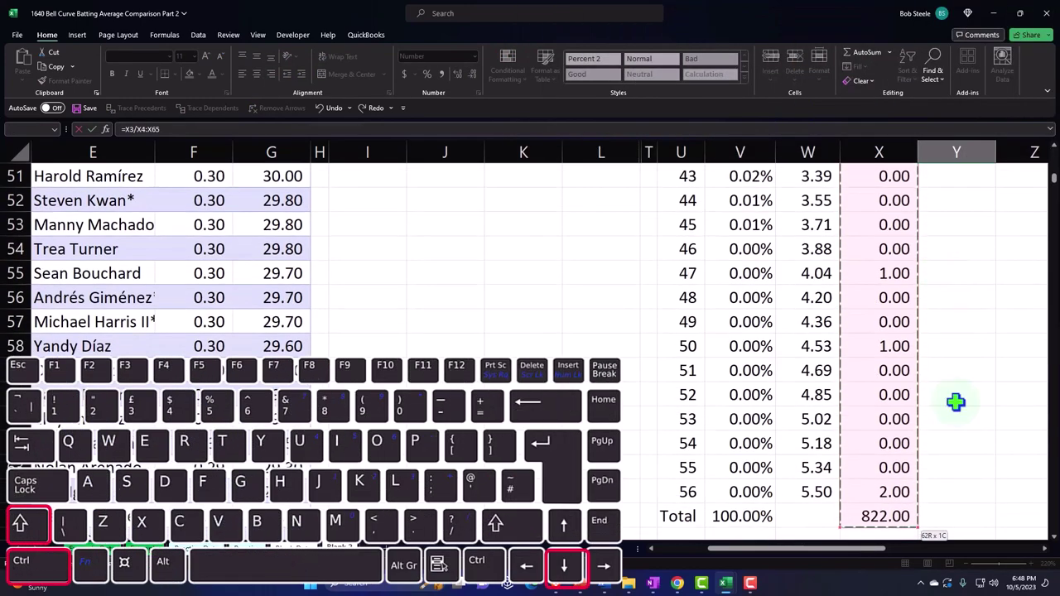
click(893, 513)
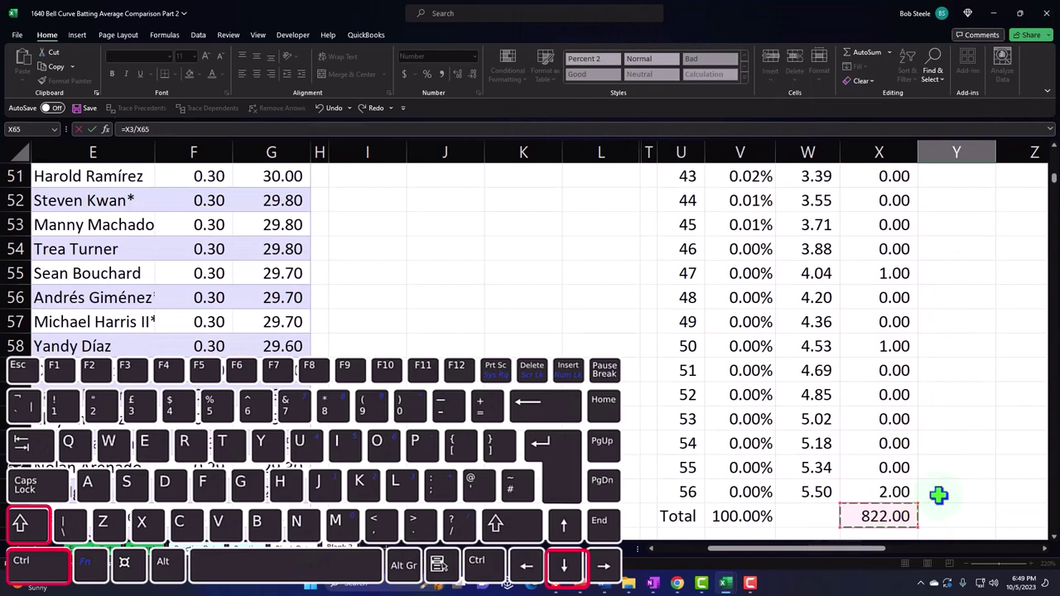
key(F4)
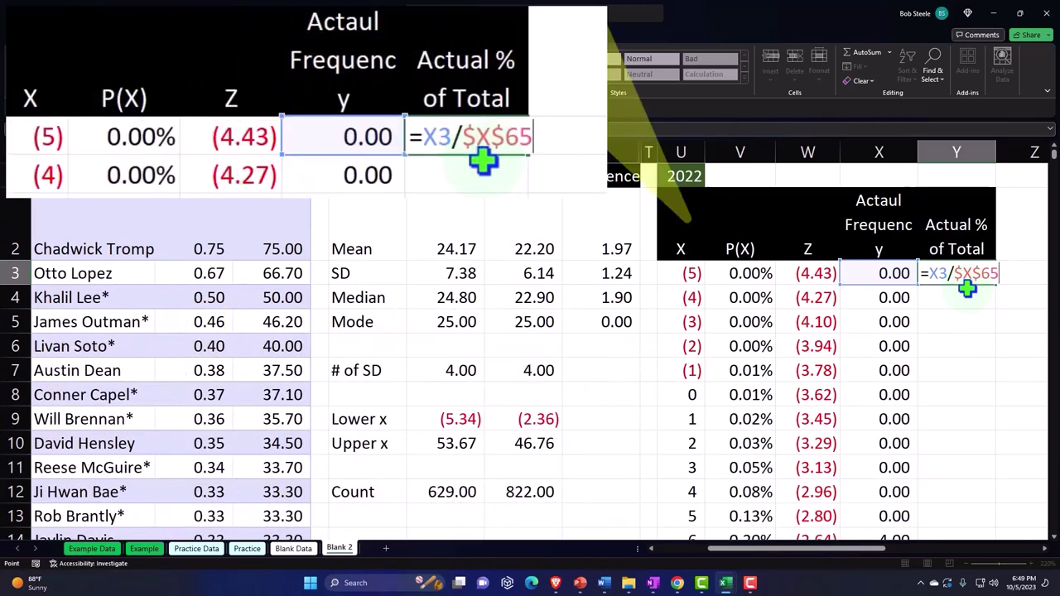
key(Return)
click(964, 276)
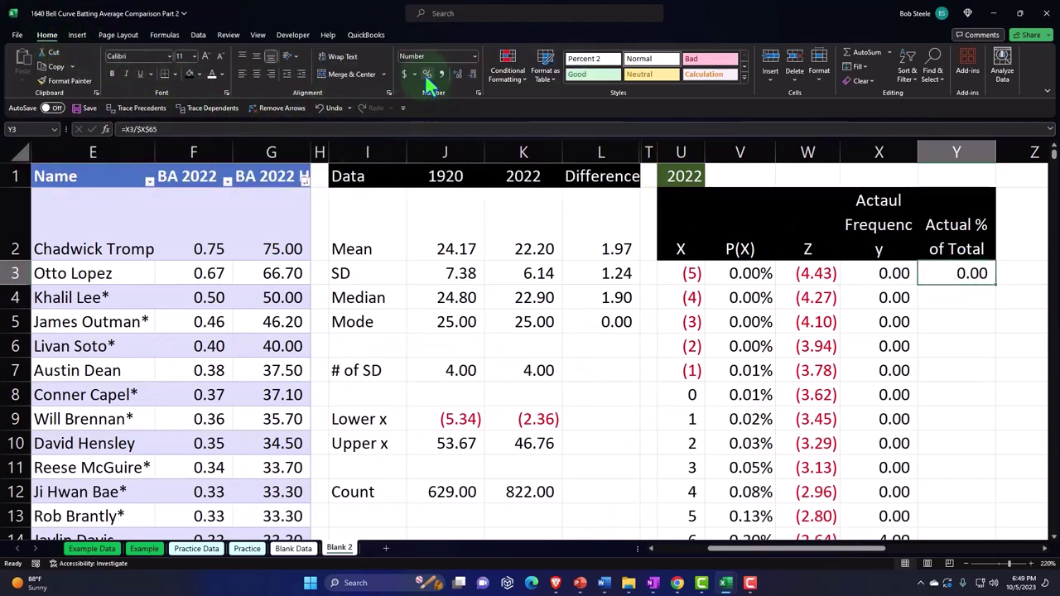
click(427, 73)
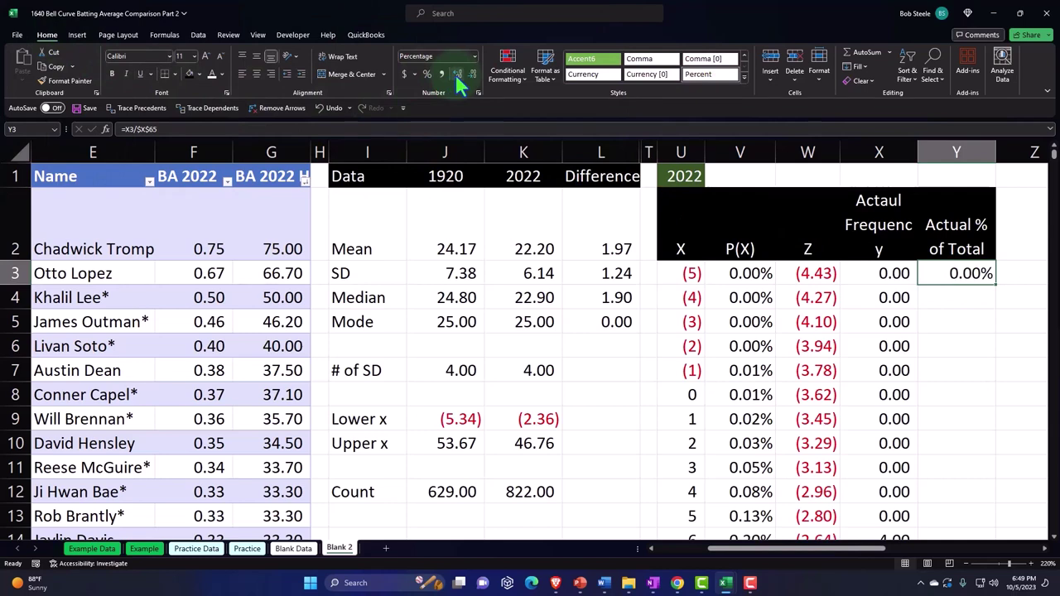
double_click(997, 284)
scroll(998, 284, down, 5)
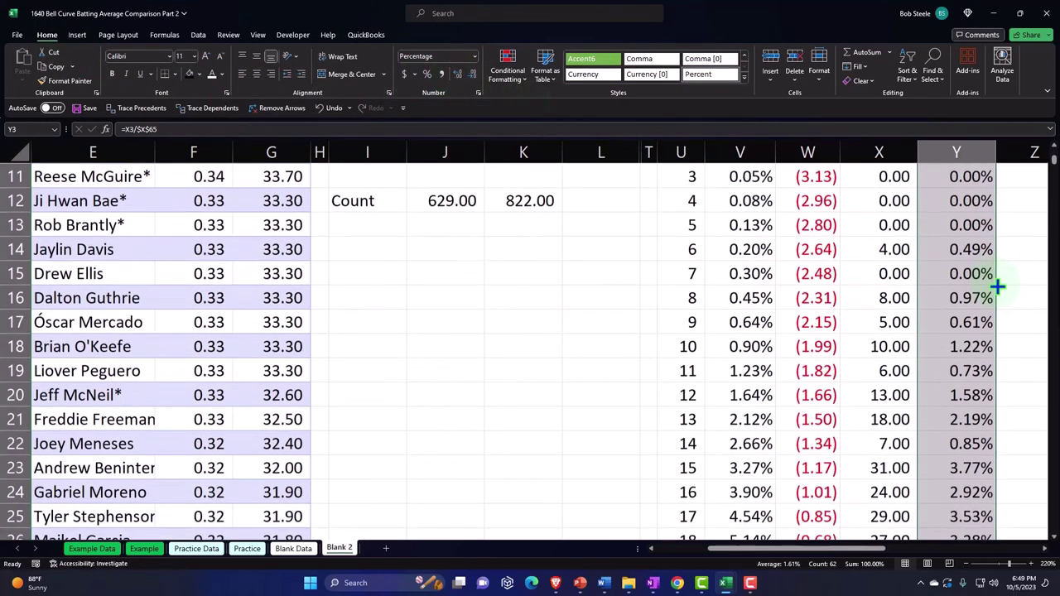
scroll(1007, 205, down, 14)
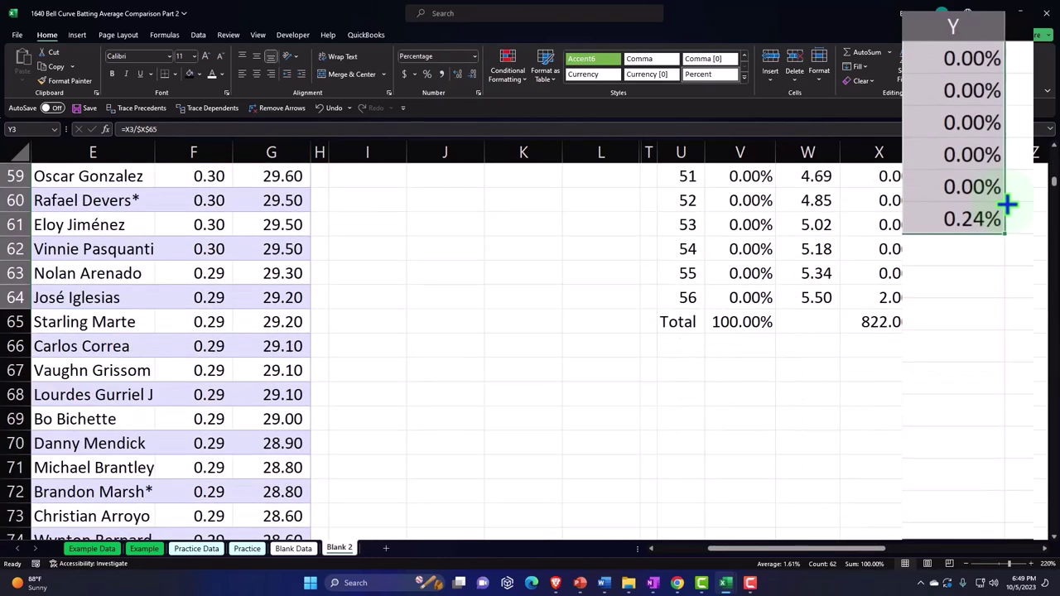
AutoSum Y3:Y64 in Y65 and format the total as a two-decimal percentage, 100.00%
click(942, 246)
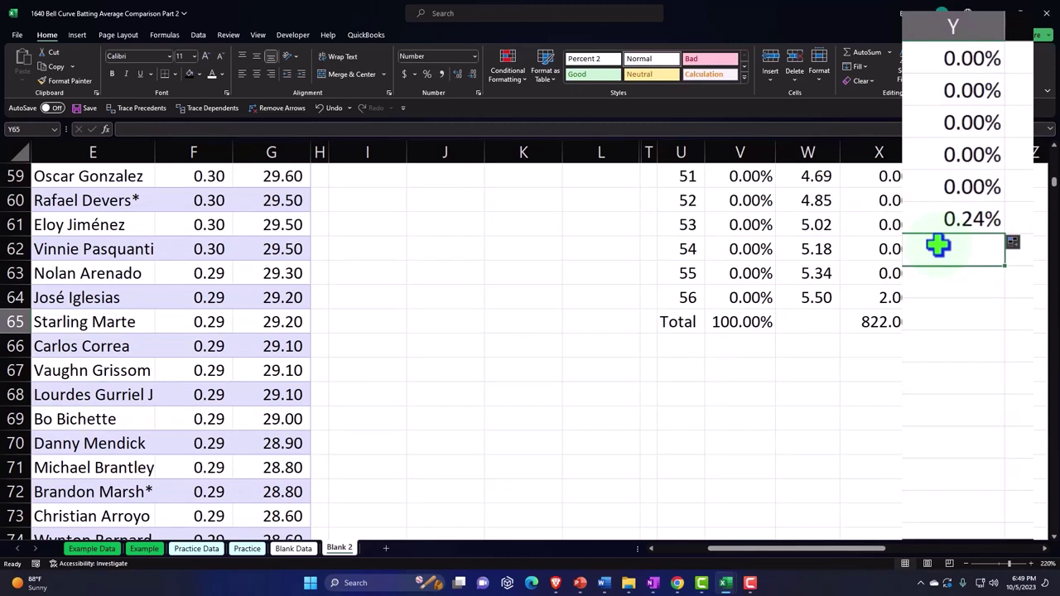
key(alt+equal)
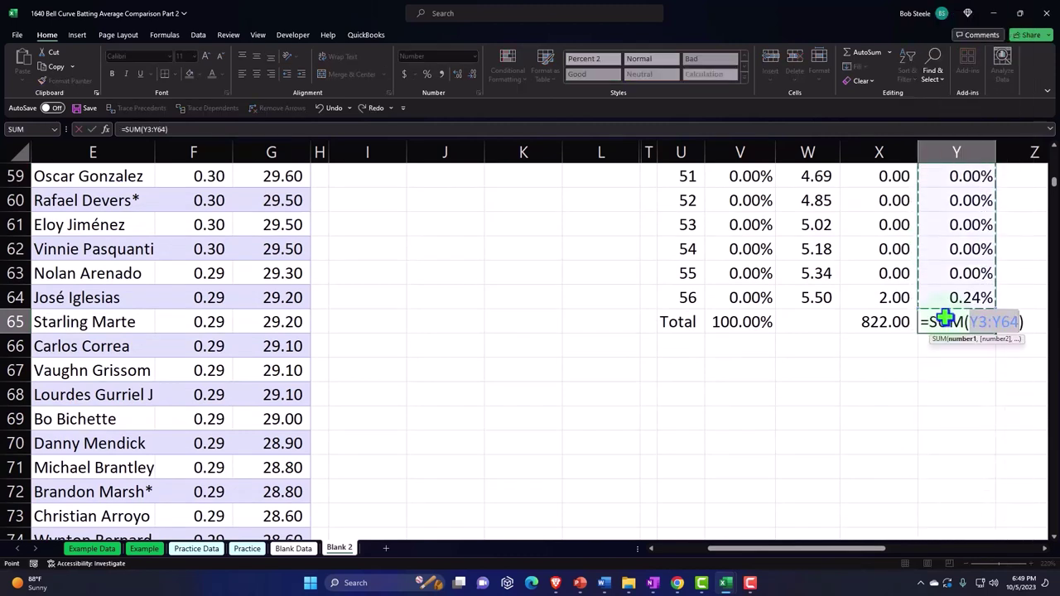
key(Return)
click(946, 320)
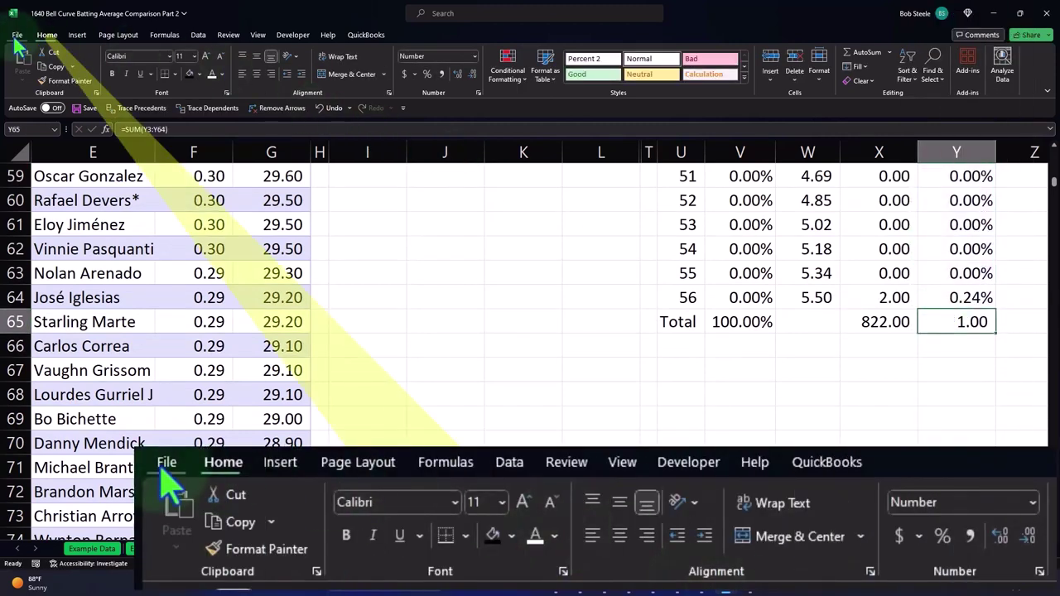
click(428, 74)
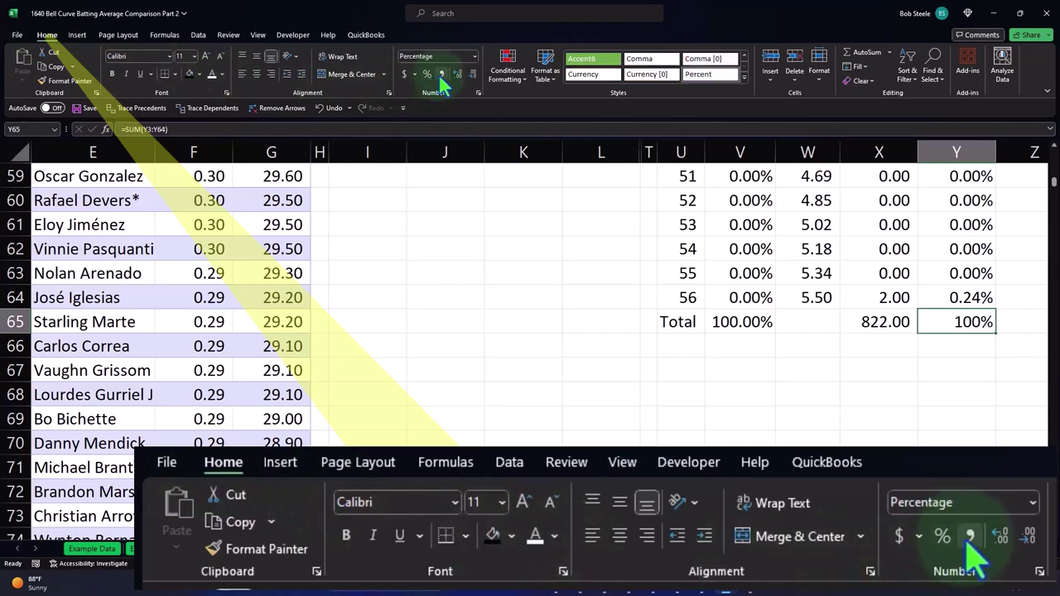
click(457, 73)
click(458, 73)
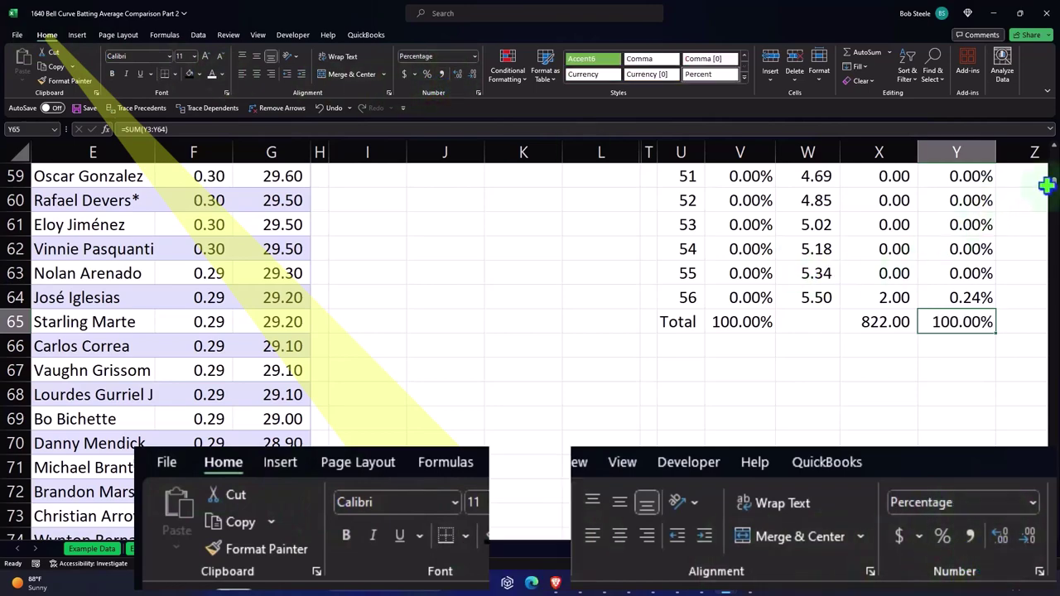
scroll(1002, 207, up, 19)
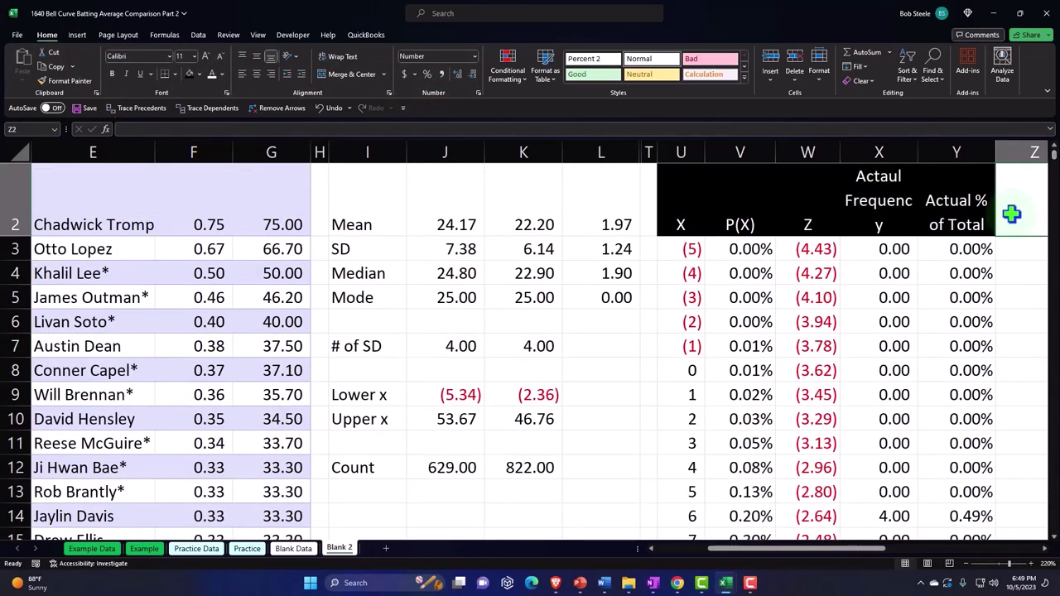
Add a 'Difference' header in Z2 with black fill and white text
click(1012, 213)
text(Dif)
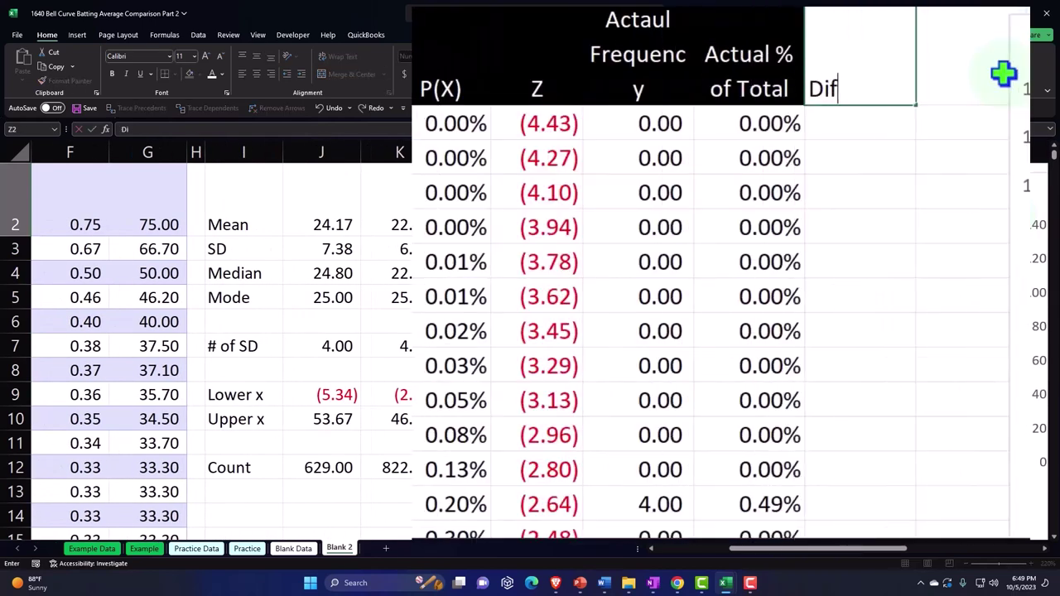
text(ference)
key(Return)
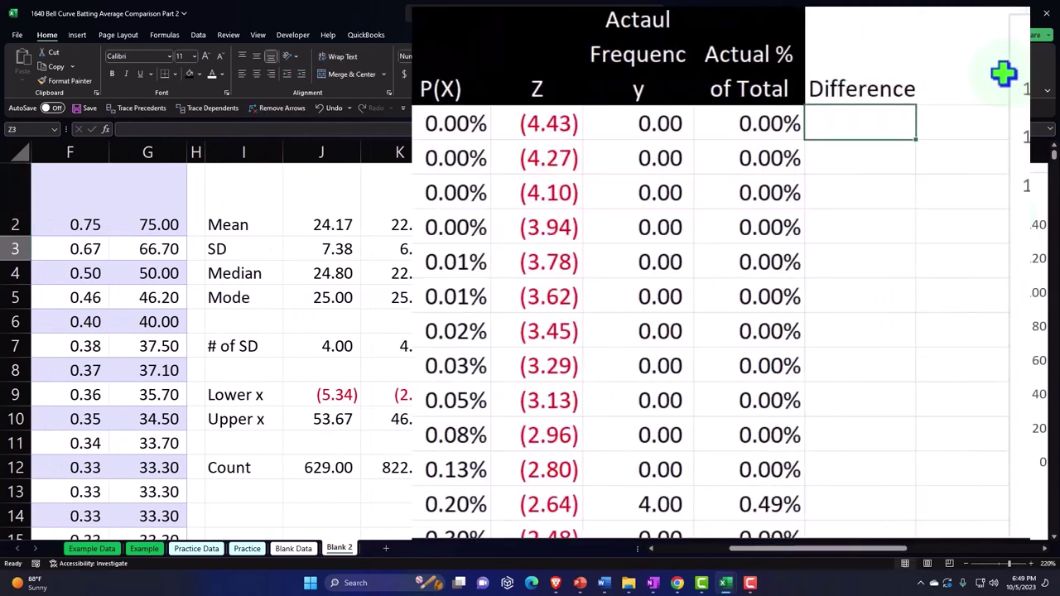
key(Up)
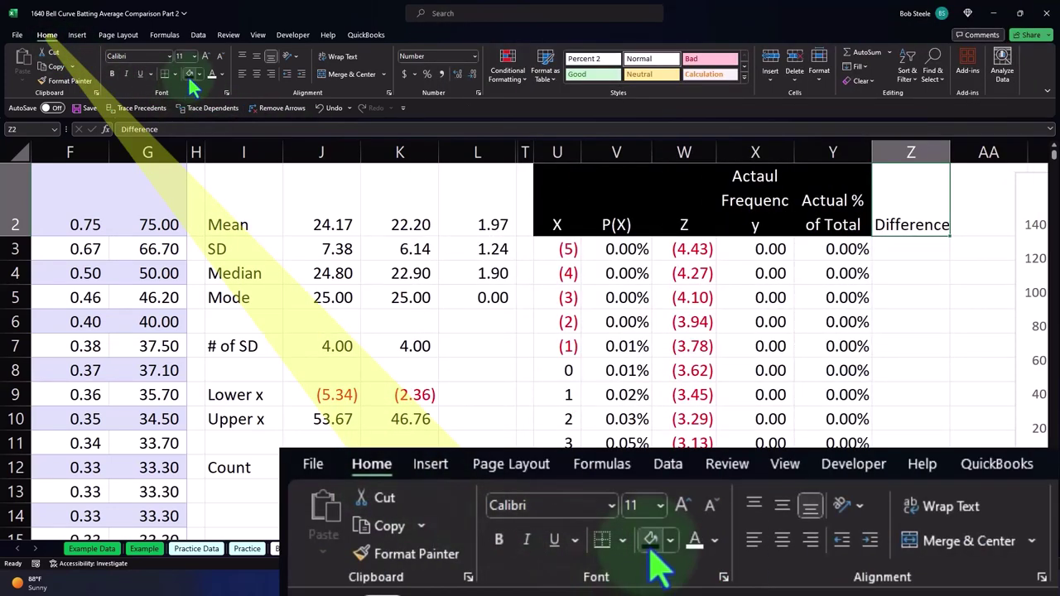
click(189, 75)
click(212, 73)
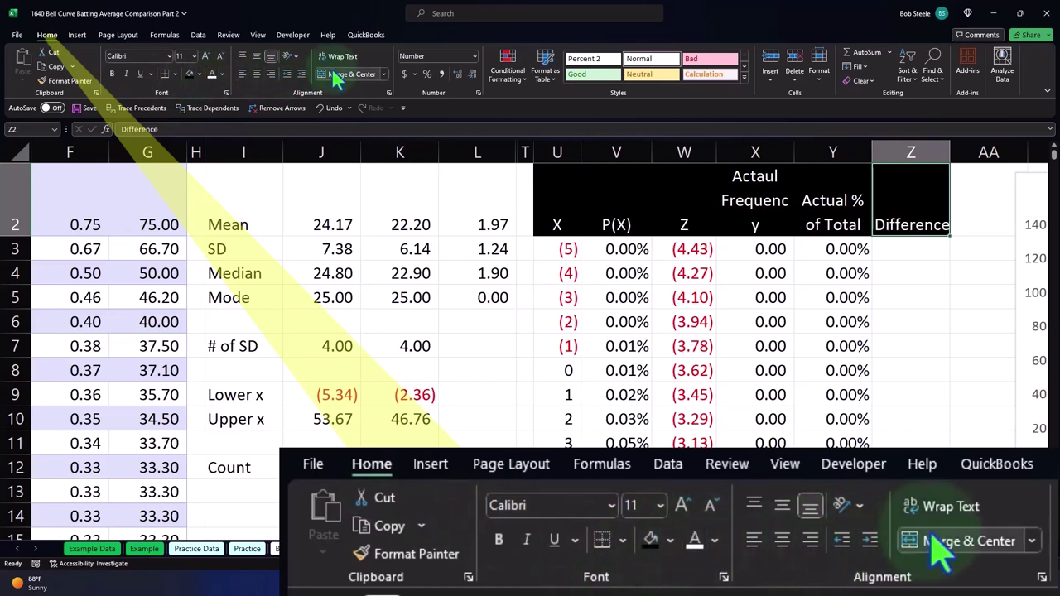
Enter =V3-Y3 in Z3 as a two-decimal percentage and fill it down the column
click(902, 249)
text(=)
key(Left)
key(Left)
key(Left)
key(Left)
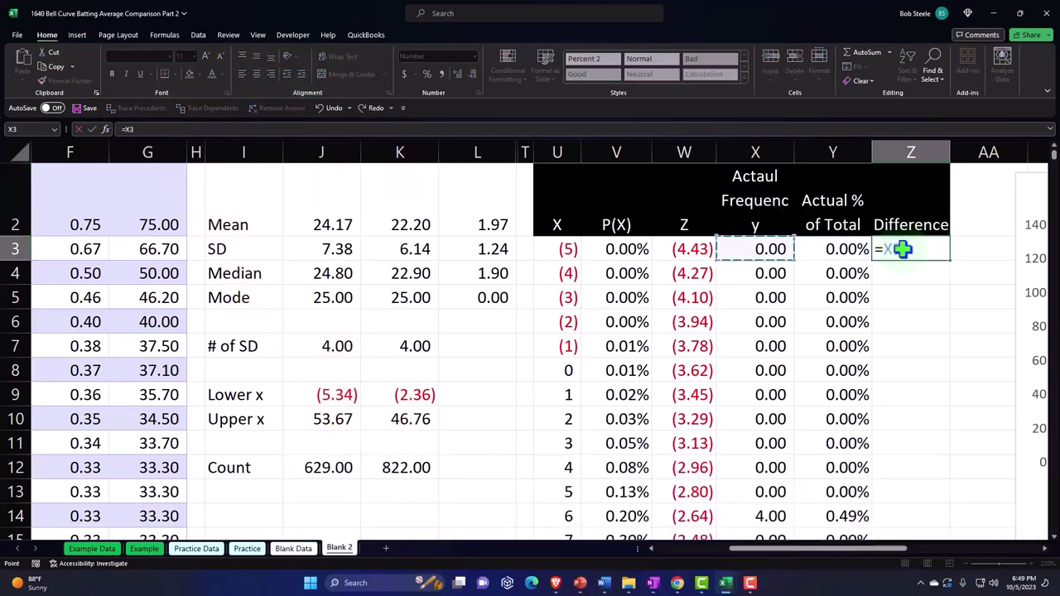
text(-)
key(Left)
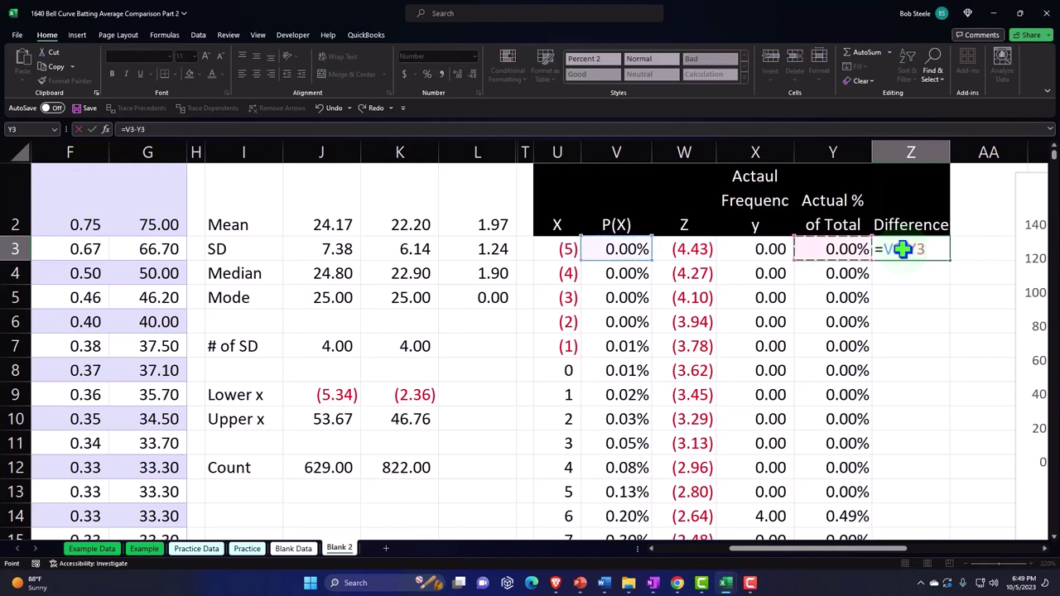
key(ctrl+Return)
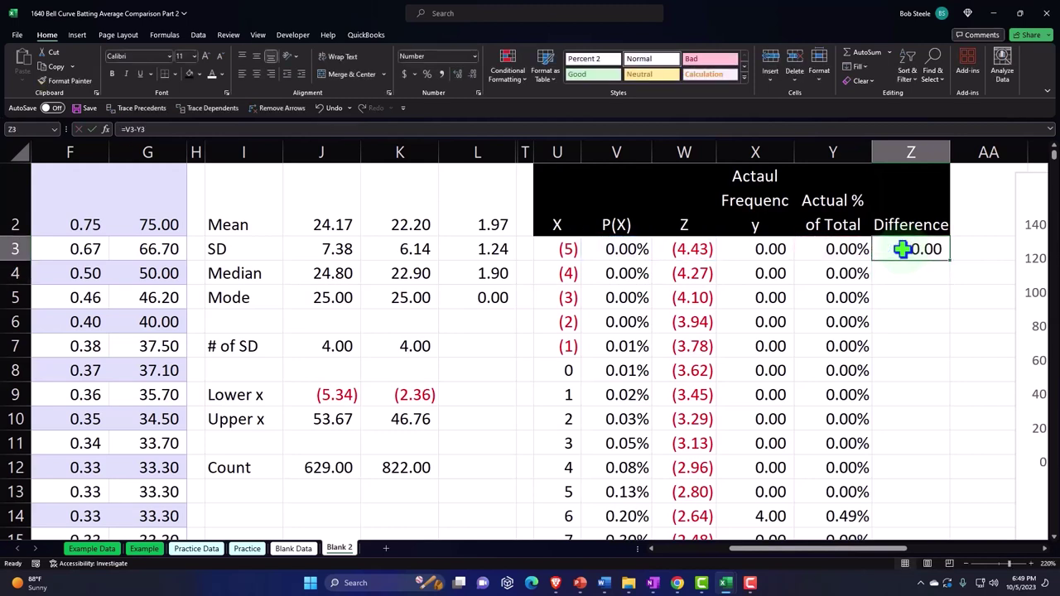
click(427, 75)
click(457, 75)
click(457, 75)
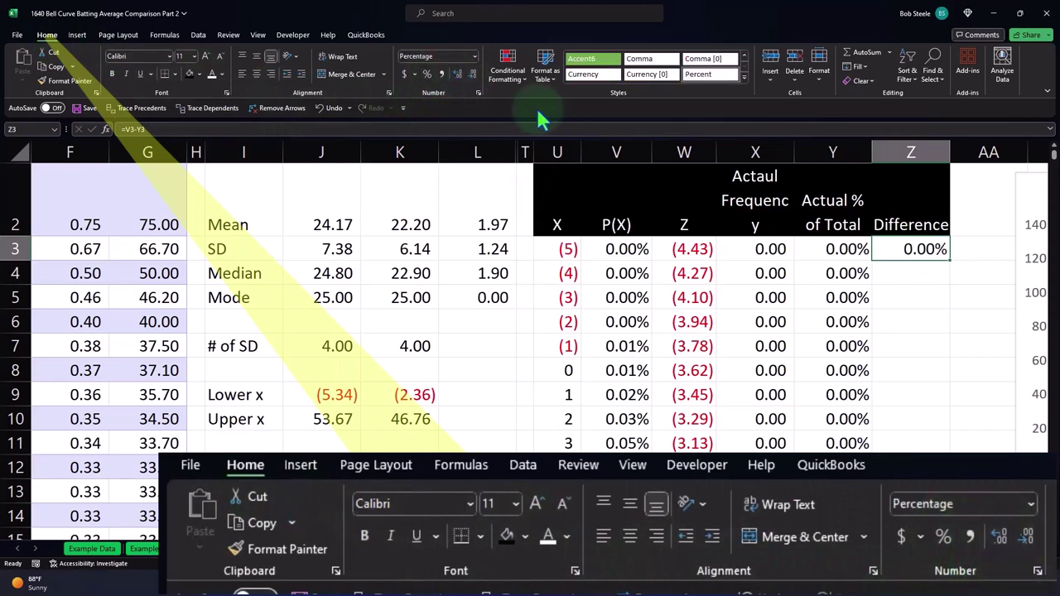
double_click(950, 260)
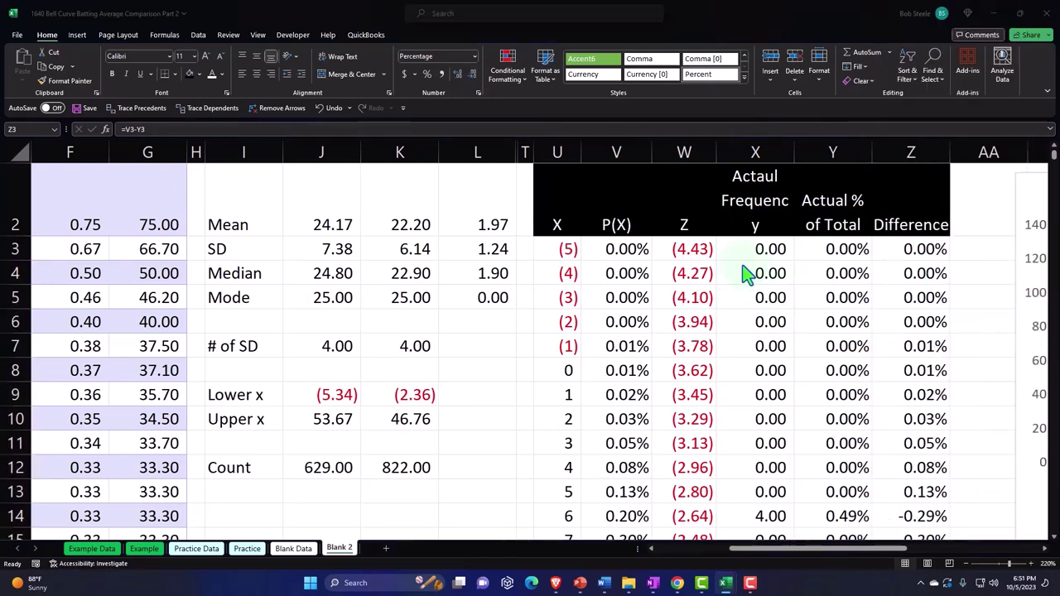
key(ctrl+shift+Down)
scroll(684, 320, up, 1)
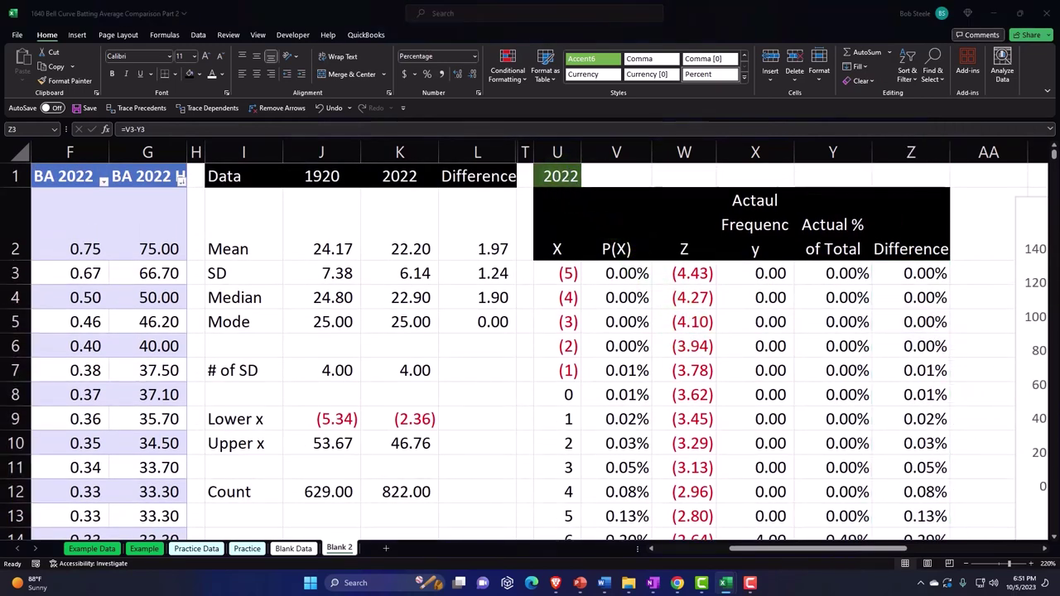
Center '2022' across U1:Z1 using Center Across Selection and fill that row green
click(560, 174)
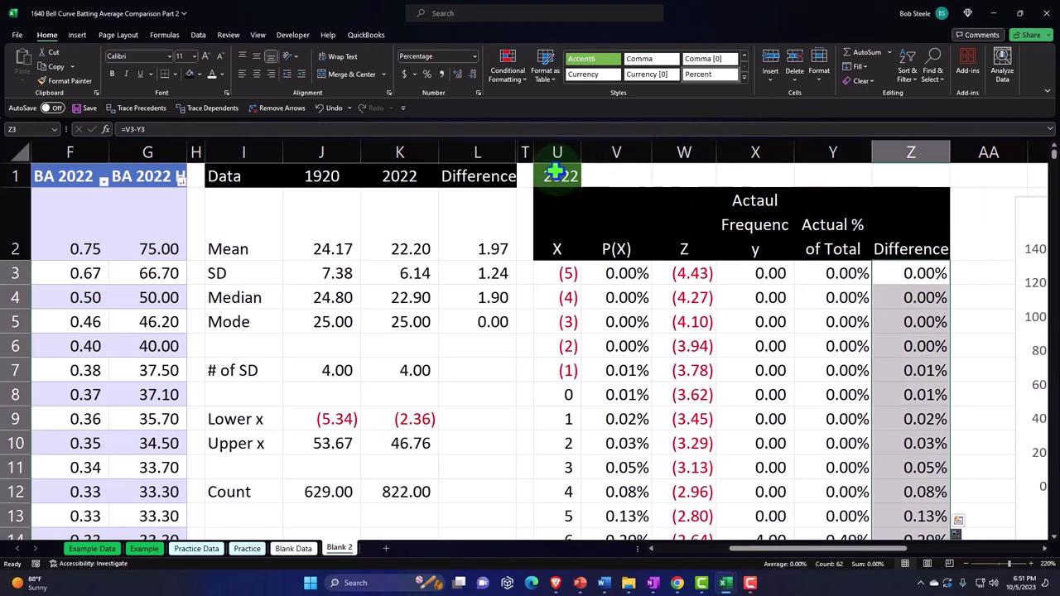
drag(556, 174, 898, 175)
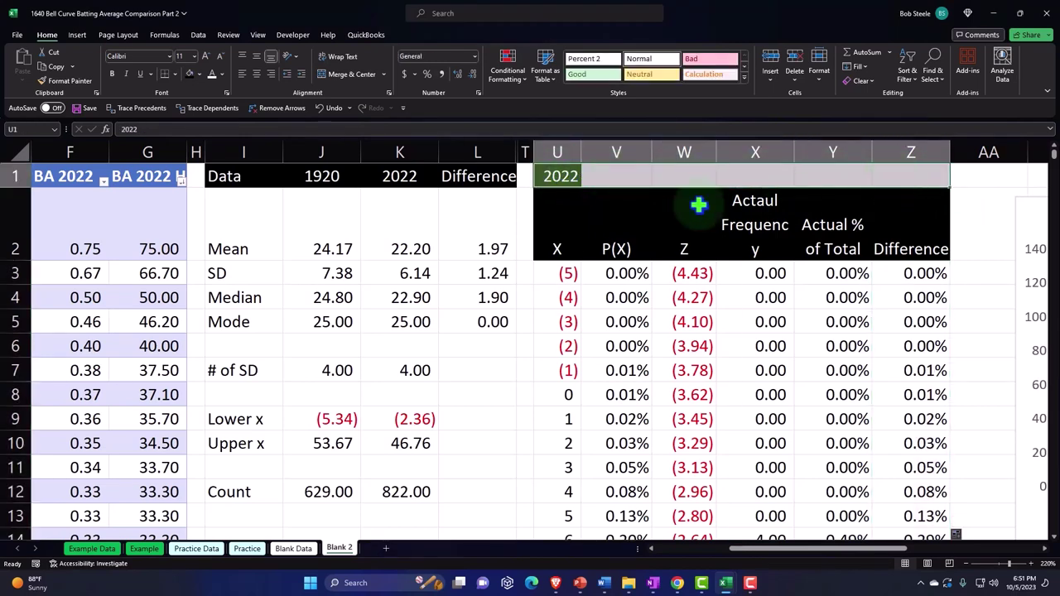
click(563, 174)
right_click(575, 175)
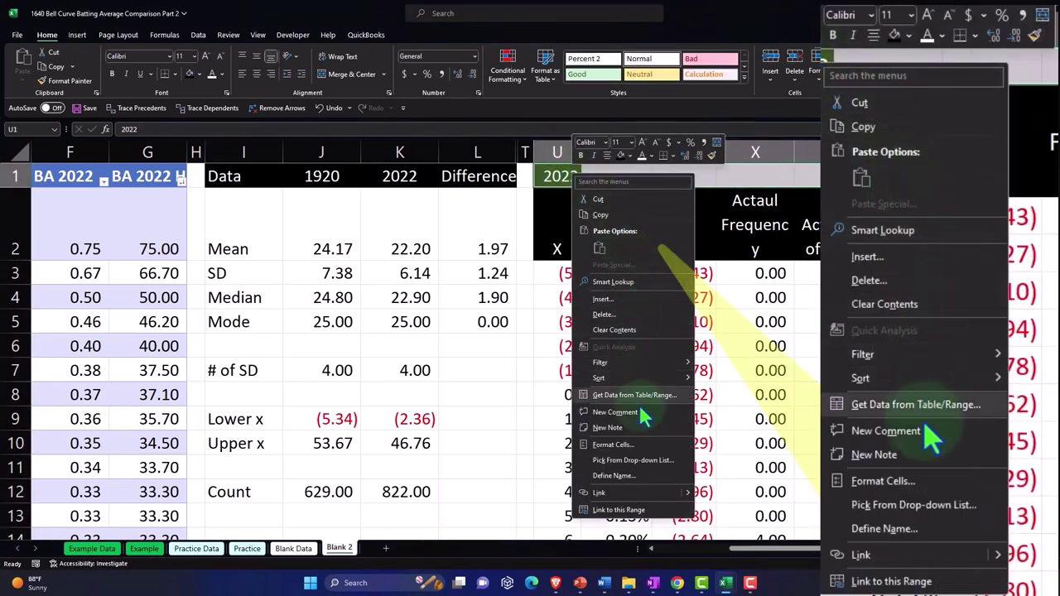
click(630, 445)
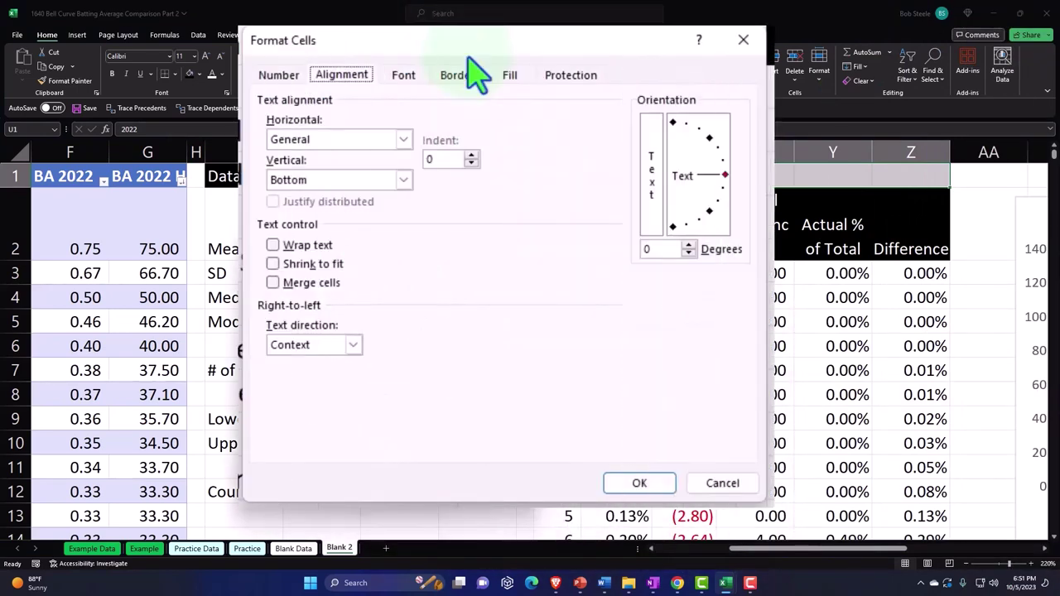
click(403, 139)
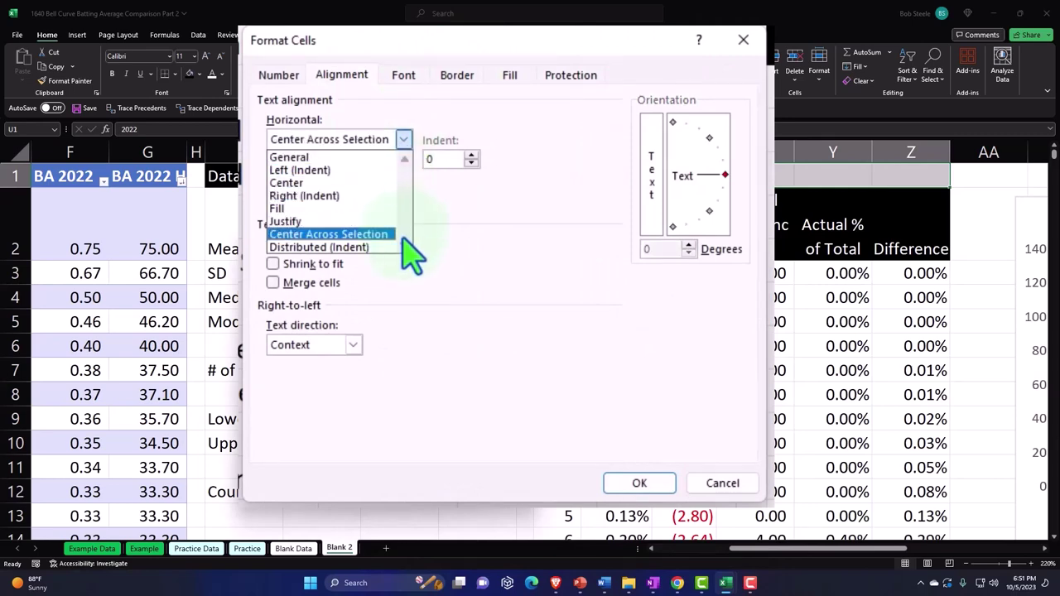
click(636, 484)
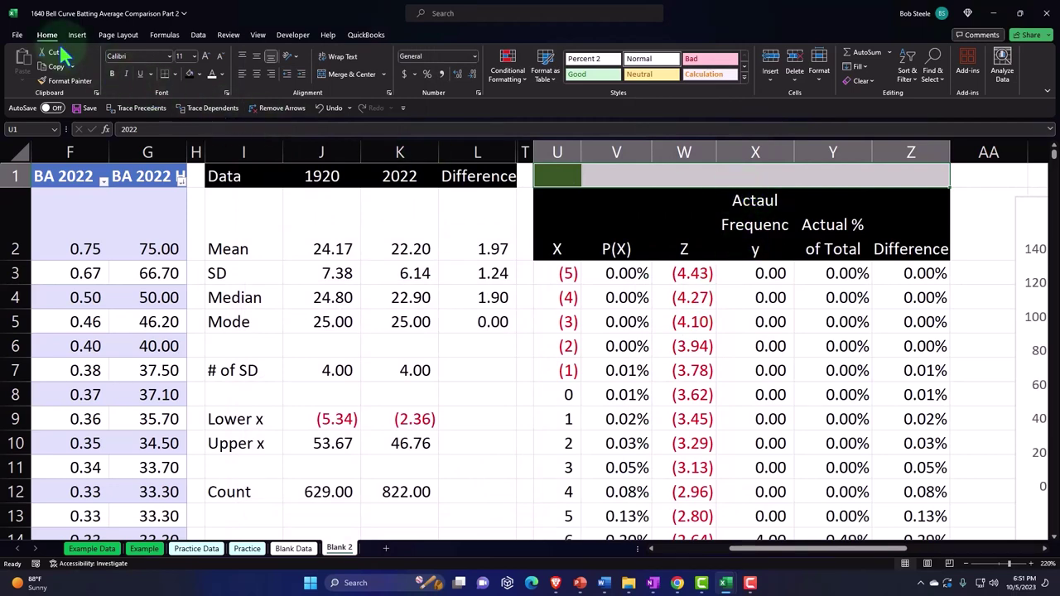
click(199, 74)
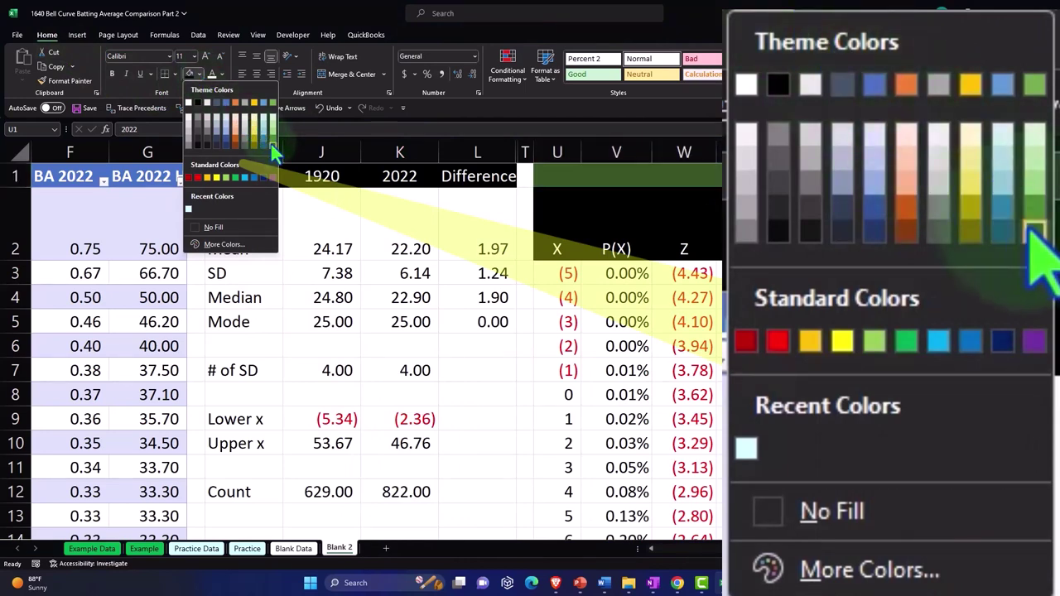
click(271, 145)
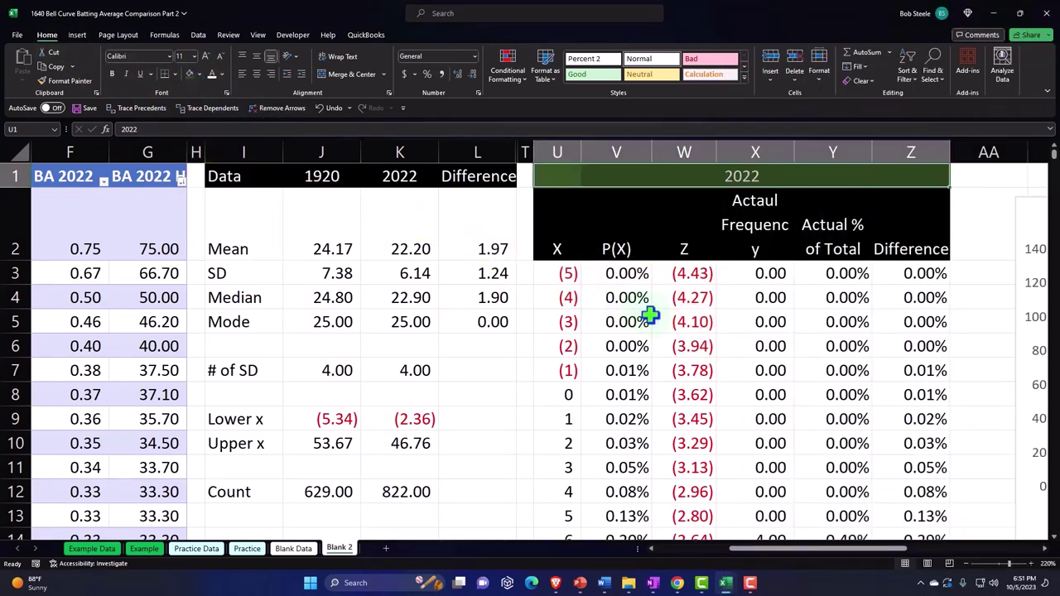
click(652, 314)
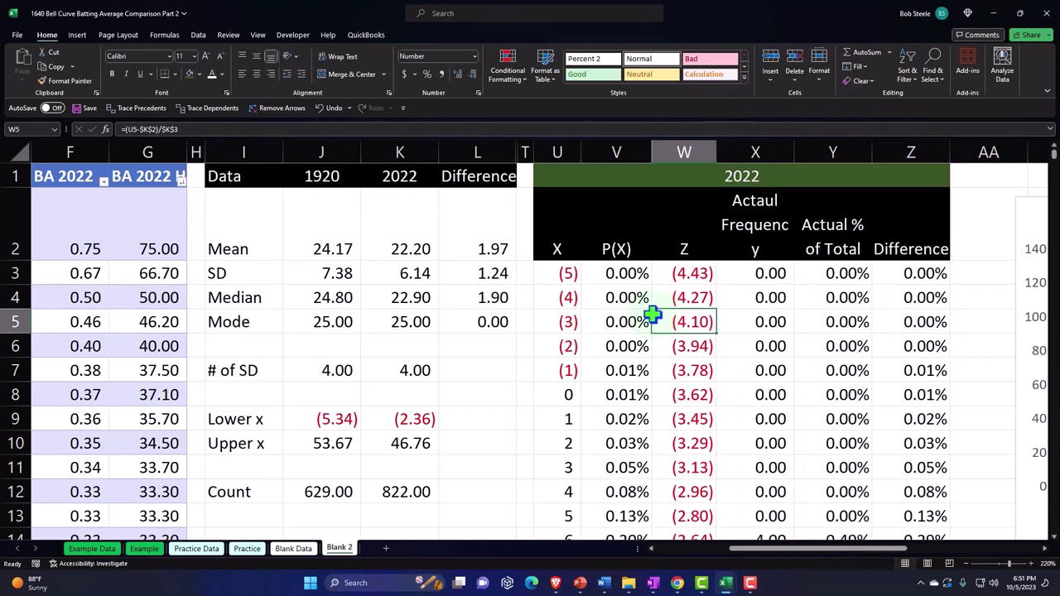
key(Right)
key(Right)
key(Right)
key(Right)
key(Right)
key(Right)
key(Right)
key(Right)
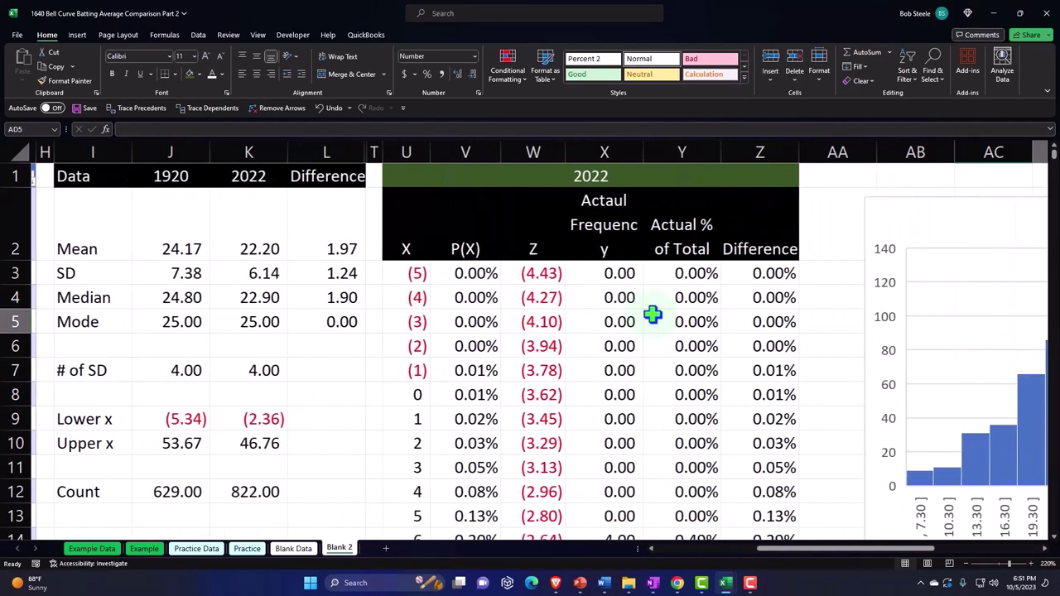
Insert a clustered column chart of the P(X) values in V2:V64
key(Right)
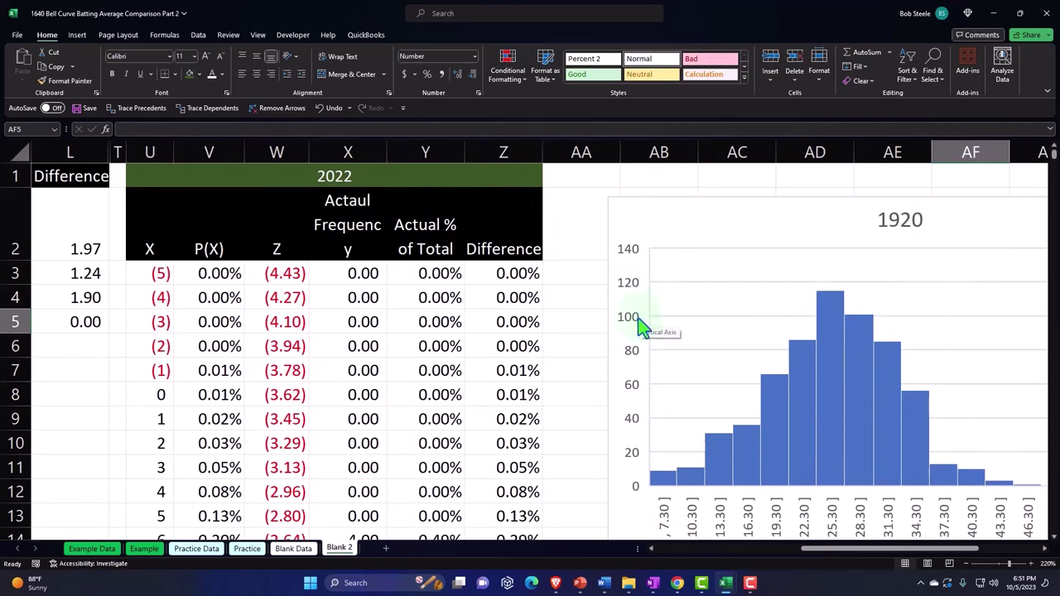
scroll(315, 296, down, 10)
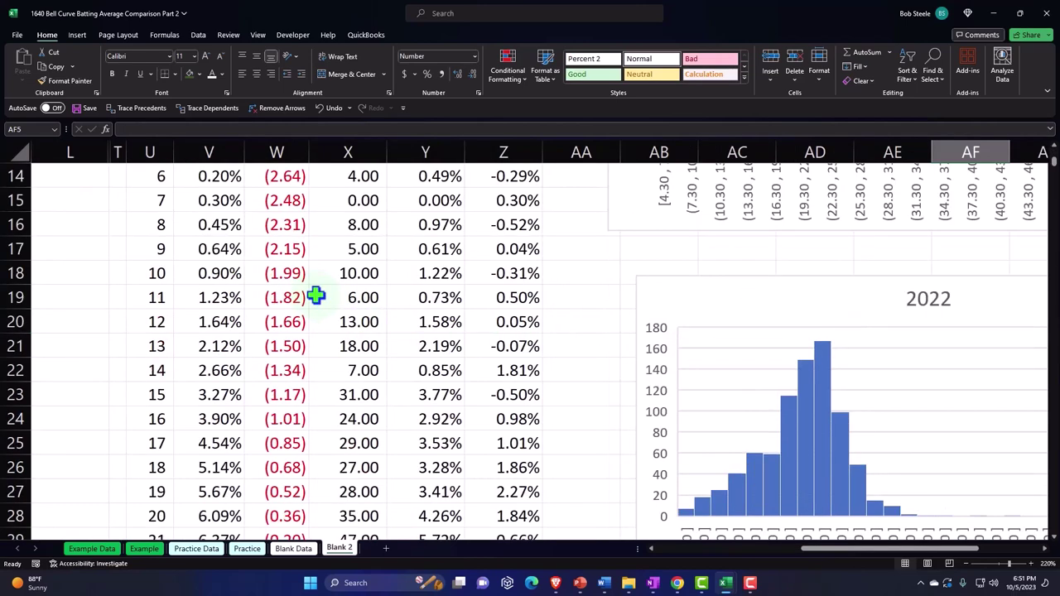
scroll(315, 296, up, 10)
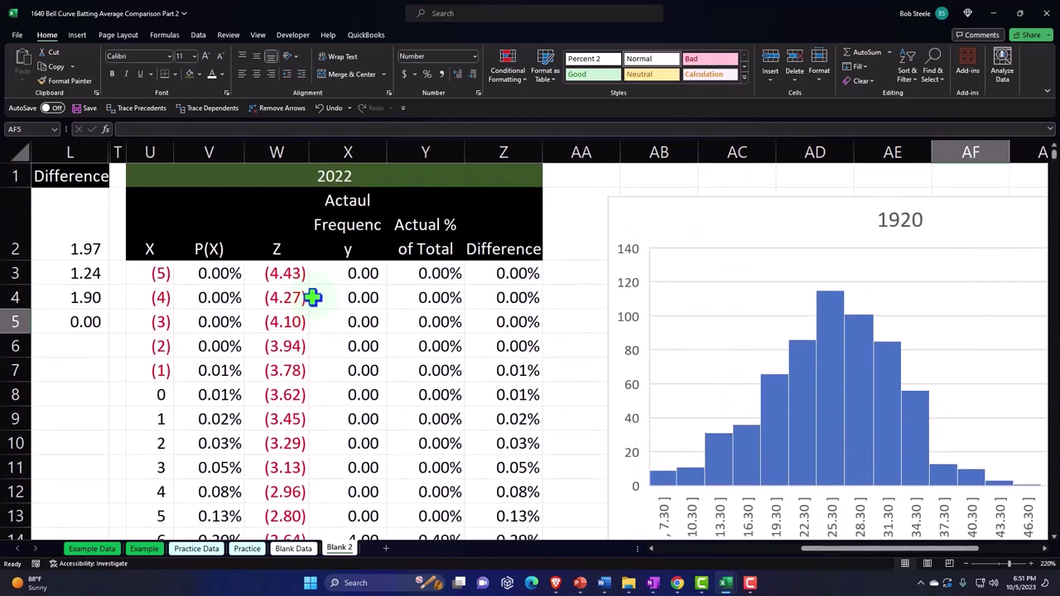
click(225, 254)
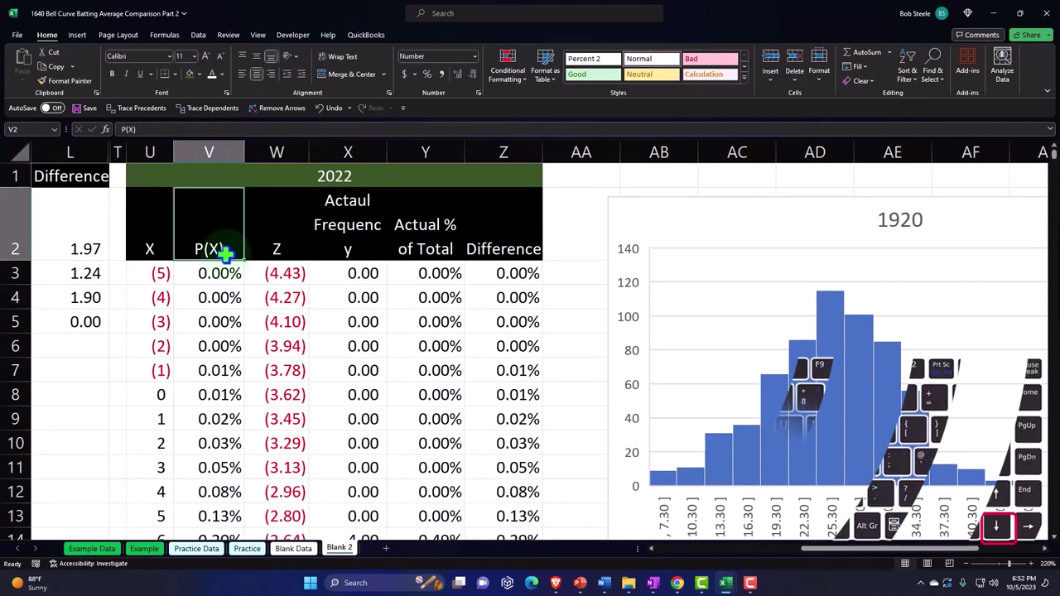
key(ctrl+shift+Down)
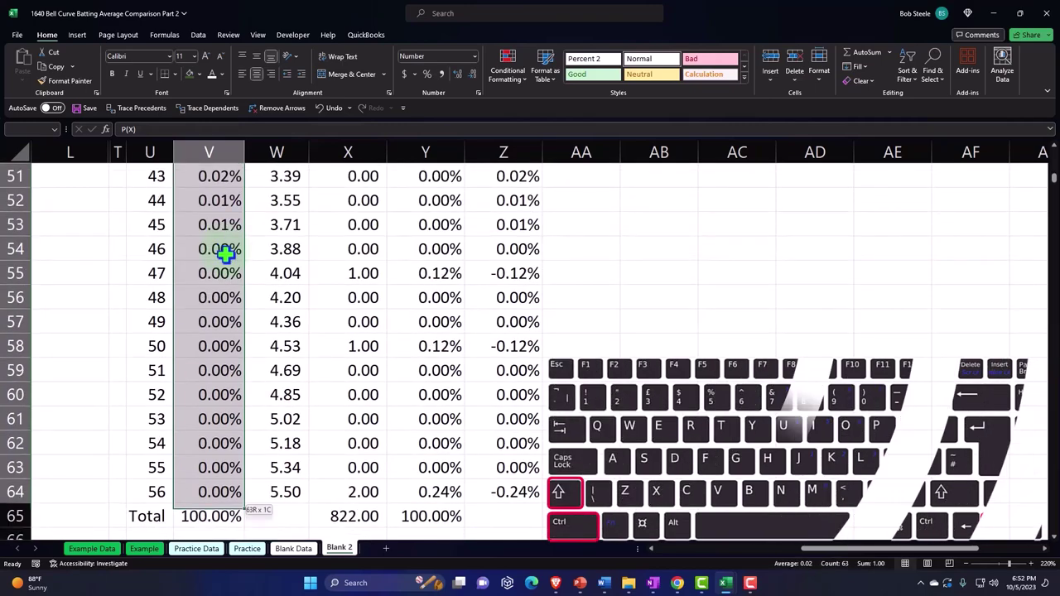
key(shift+Up)
scroll(225, 254, up, 15)
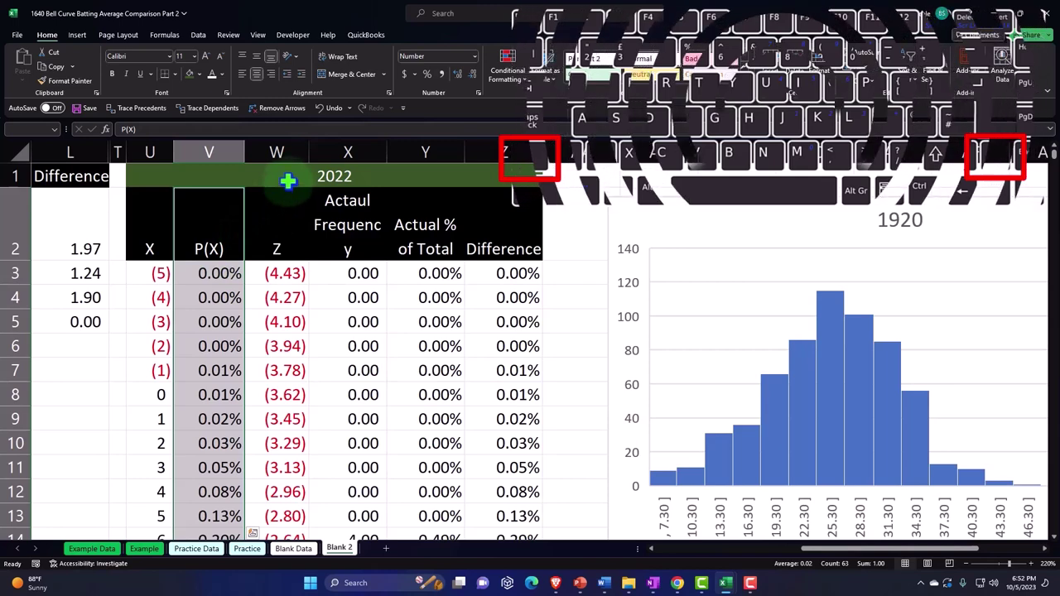
click(77, 34)
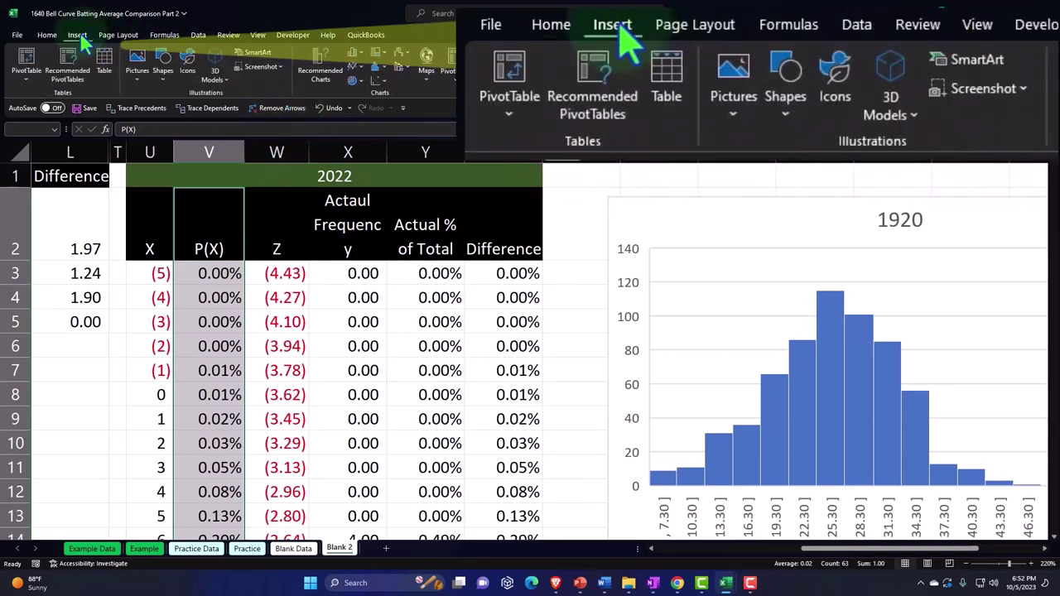
click(358, 55)
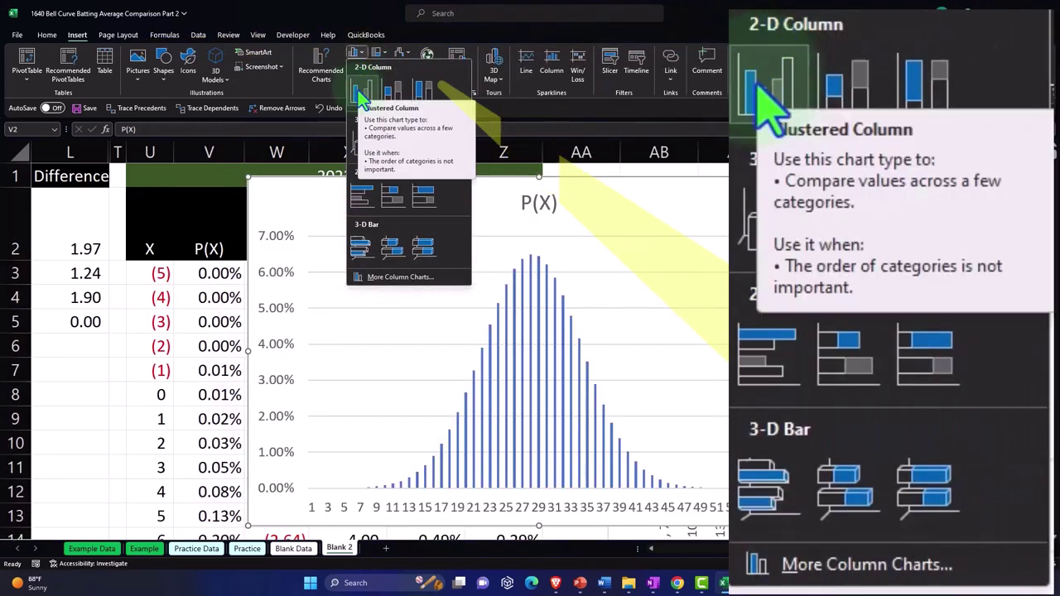
click(362, 86)
Move the chart beside the table and title it '2022 Comp'
drag(334, 201, 687, 219)
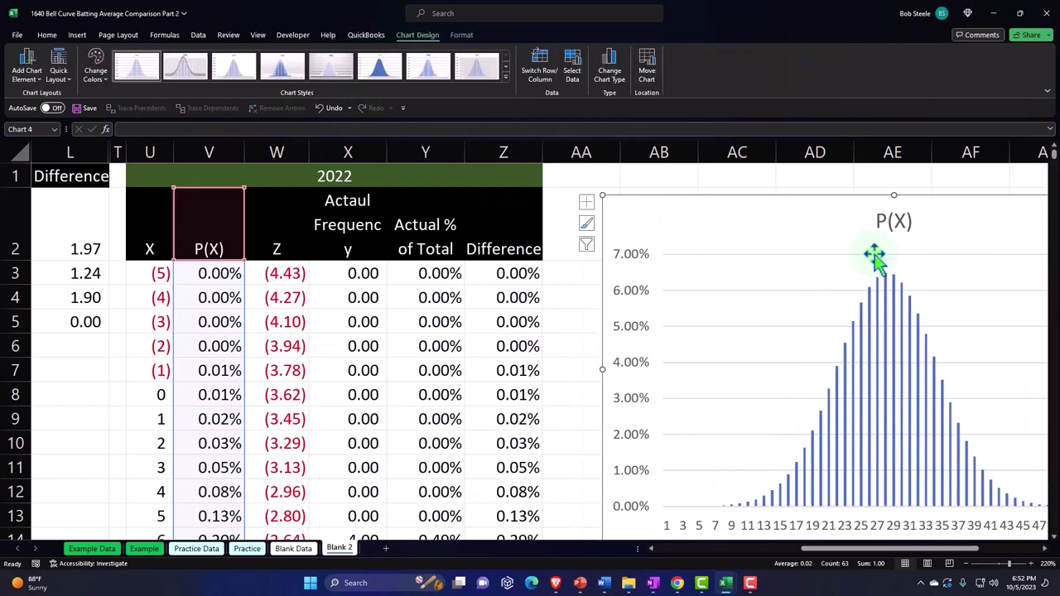
click(894, 221)
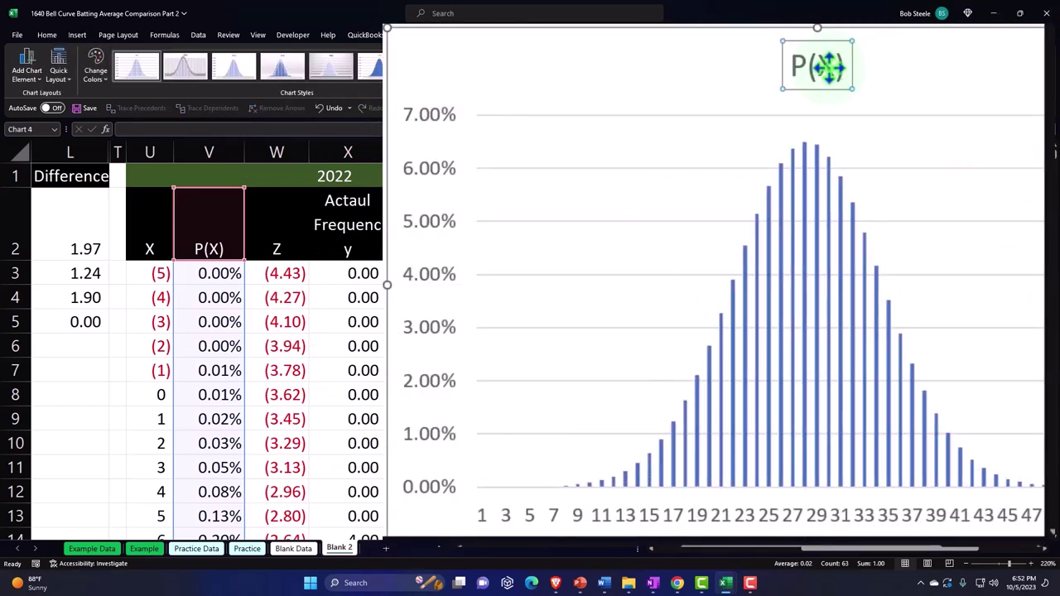
text(2022 Comp)
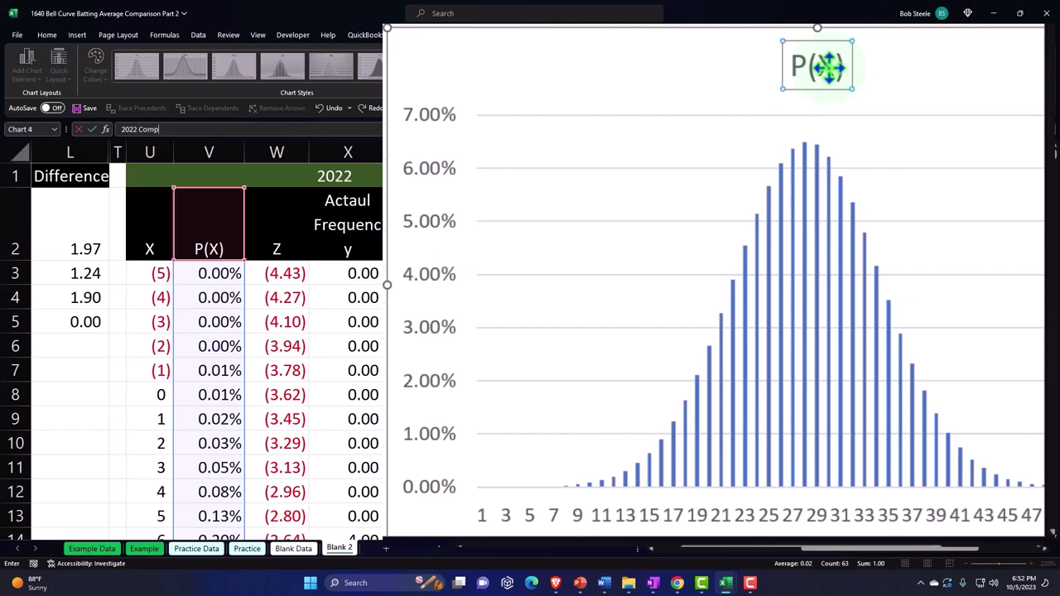
key(Return)
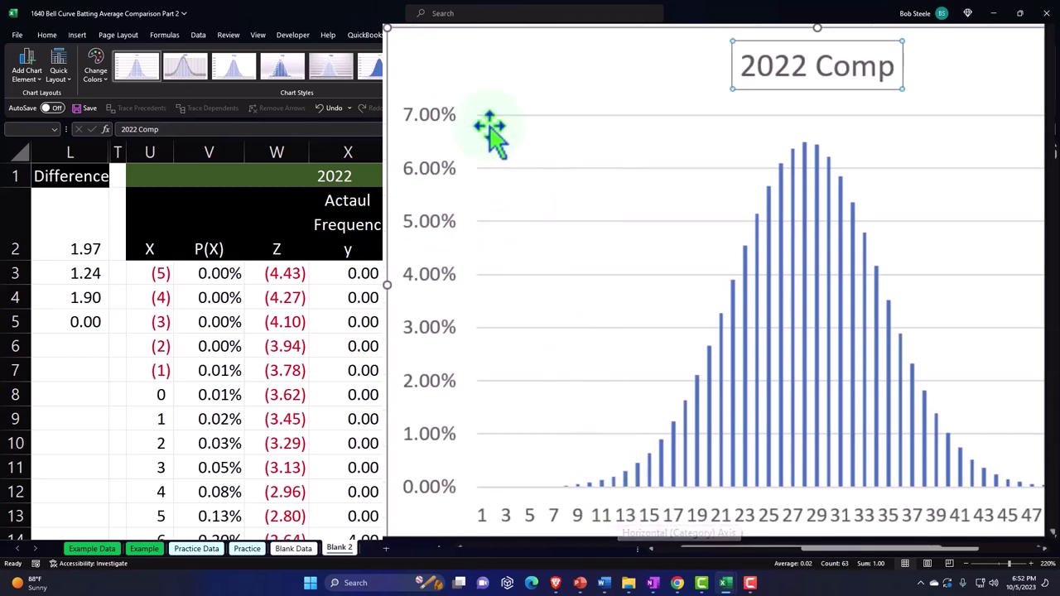
click(650, 229)
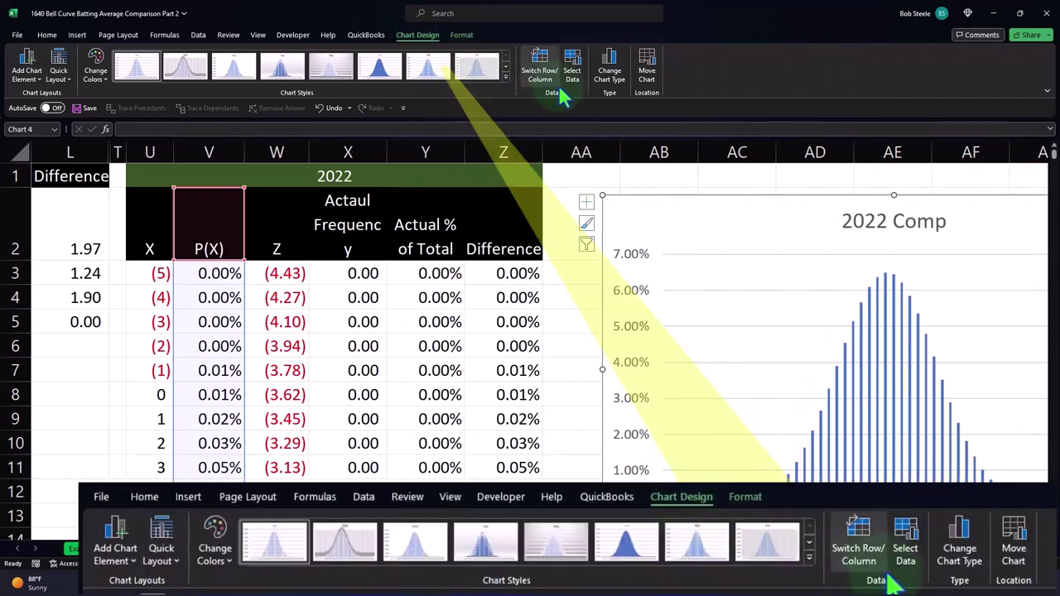
Set the 2022 Comp chart's horizontal axis labels to the X values in U3:U64
click(578, 70)
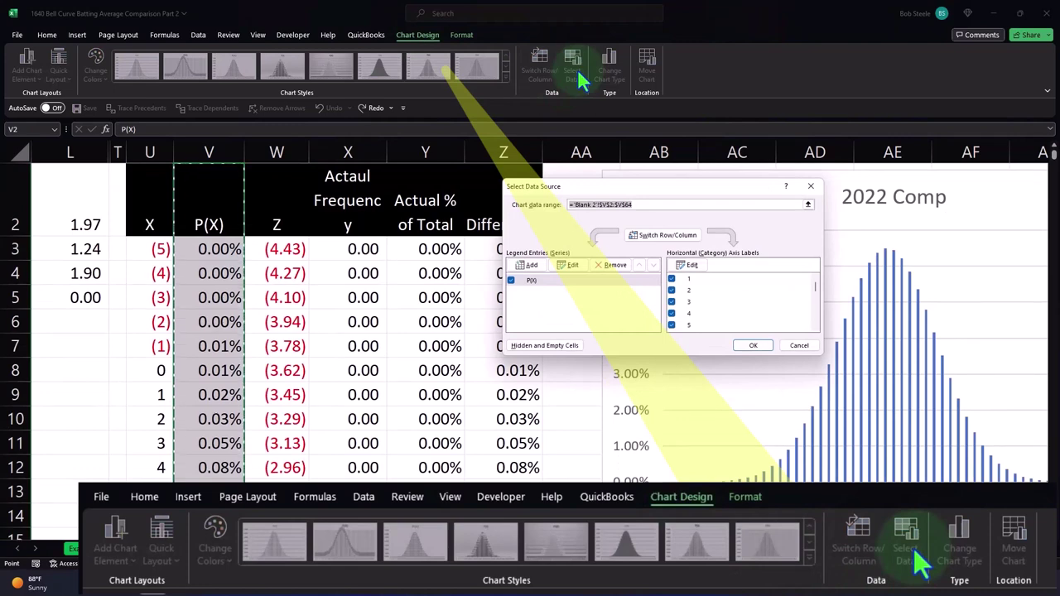
click(811, 205)
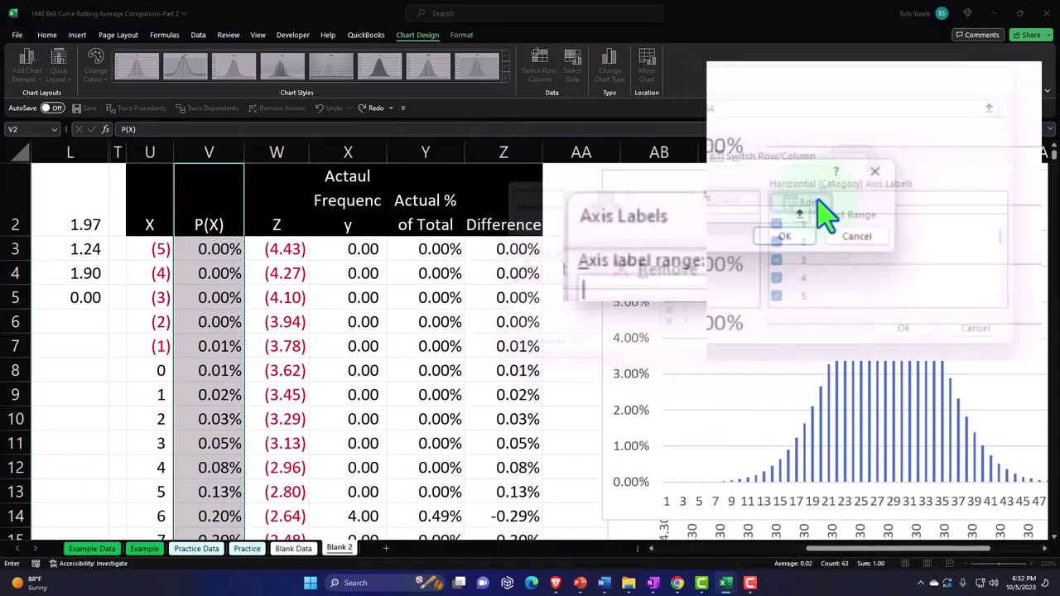
click(868, 291)
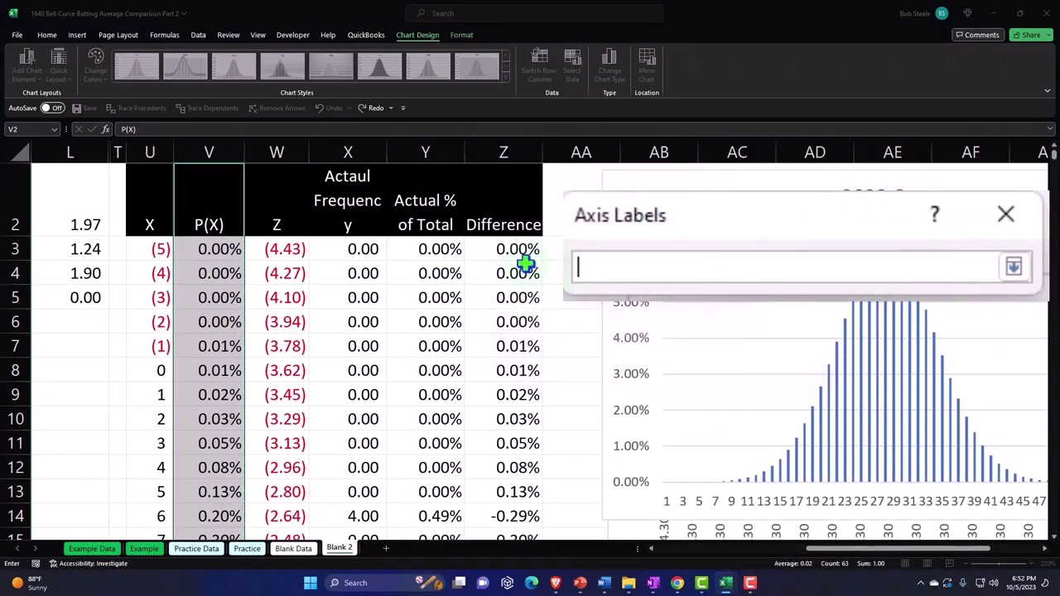
click(160, 248)
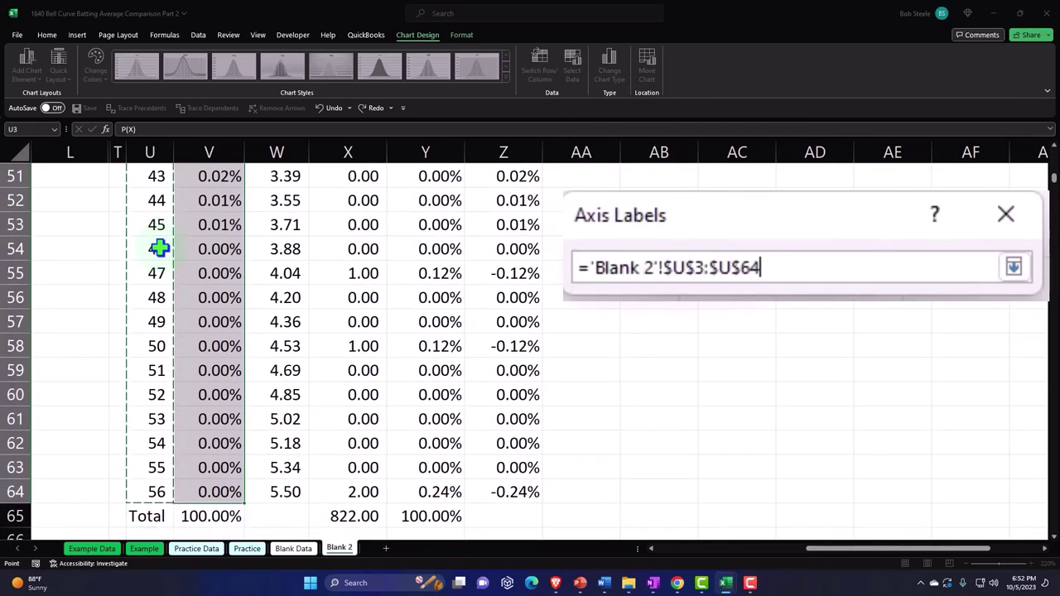
scroll(160, 248, up, 17)
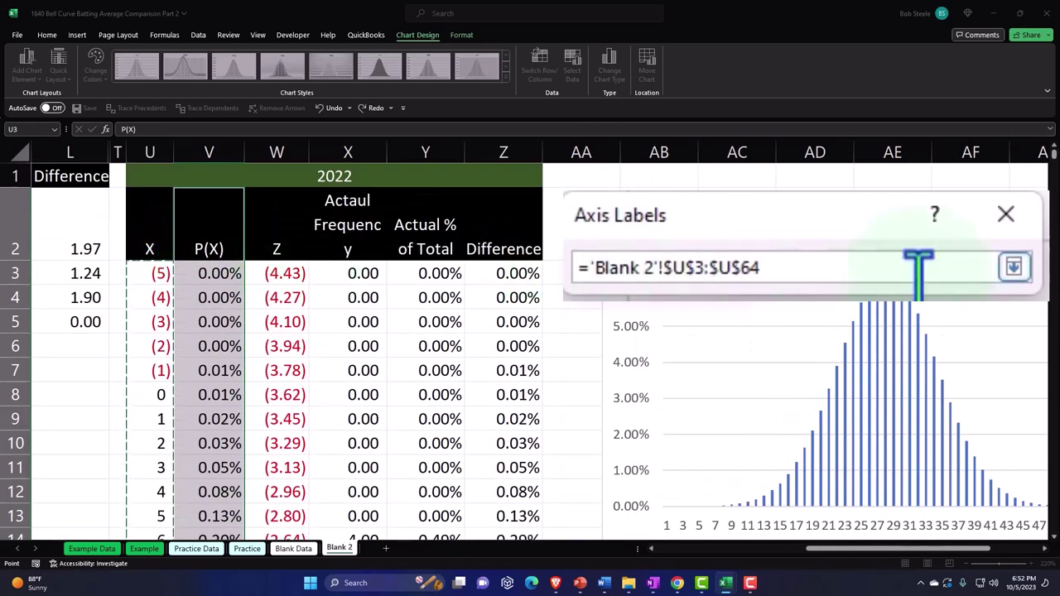
click(1013, 267)
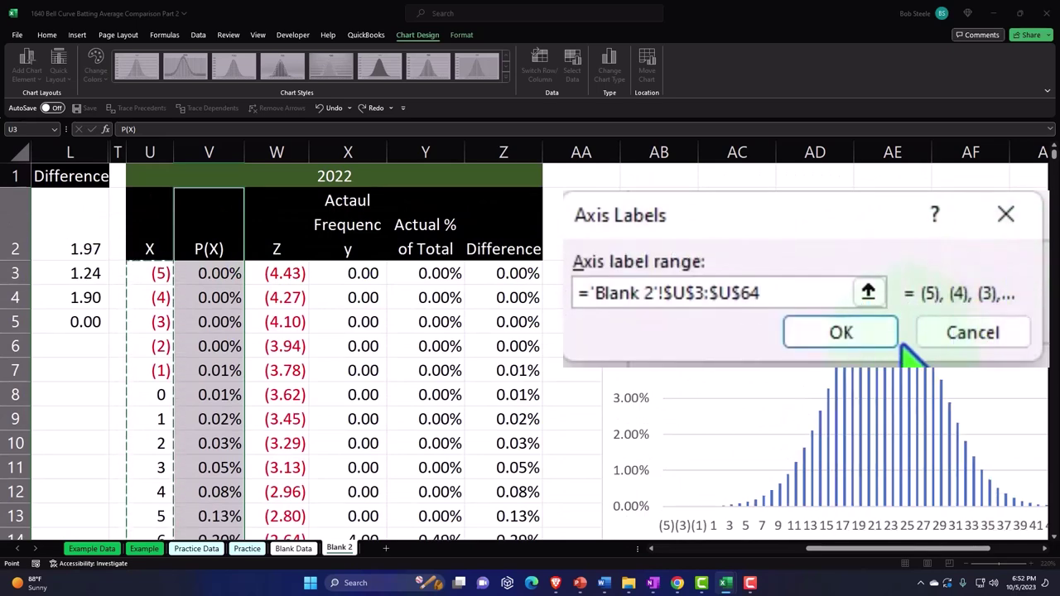
click(890, 339)
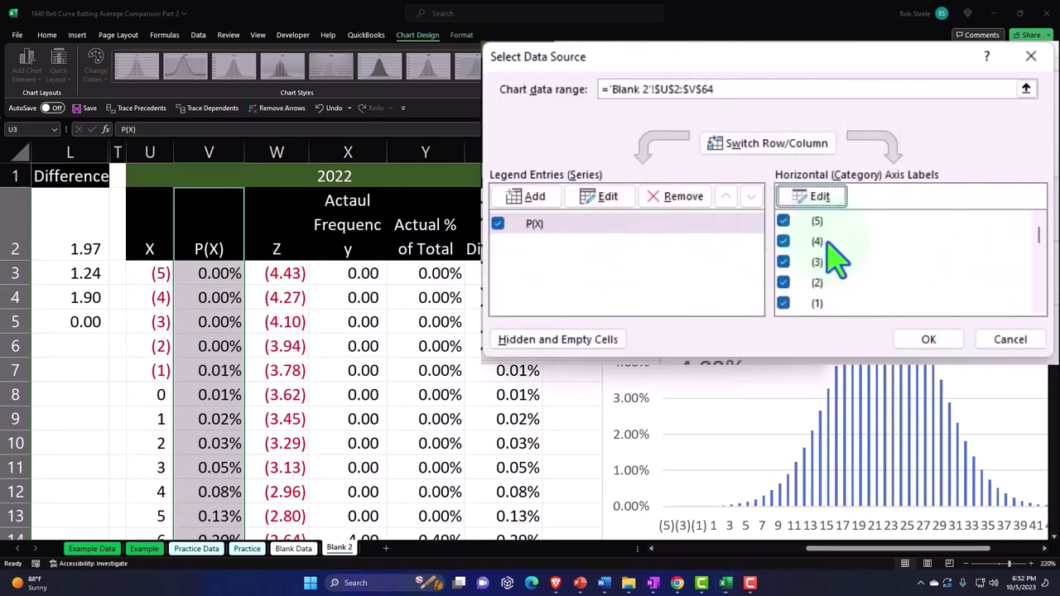
scroll(853, 299, down, 1)
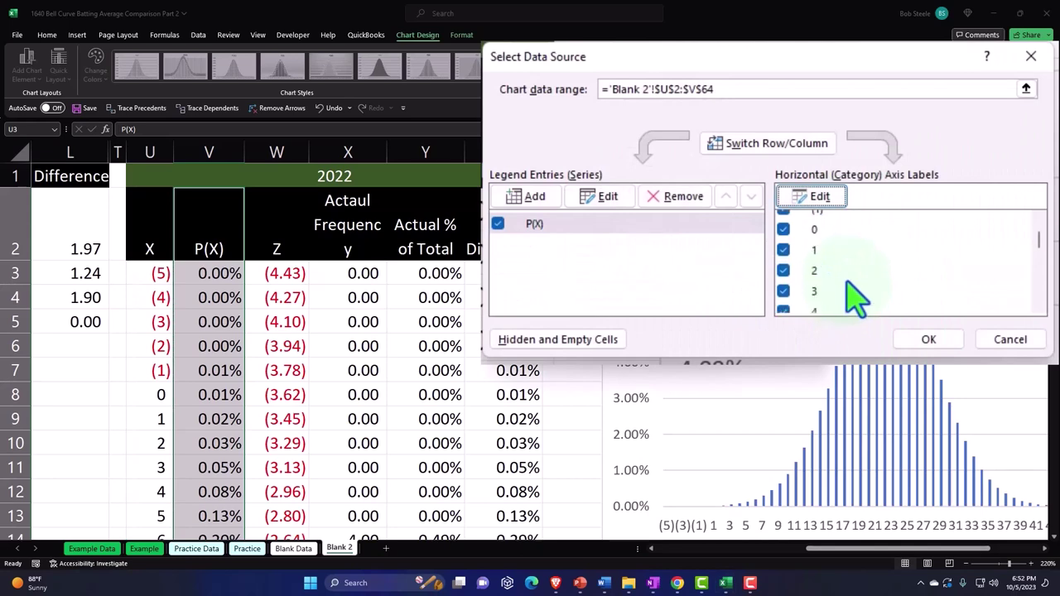
click(911, 340)
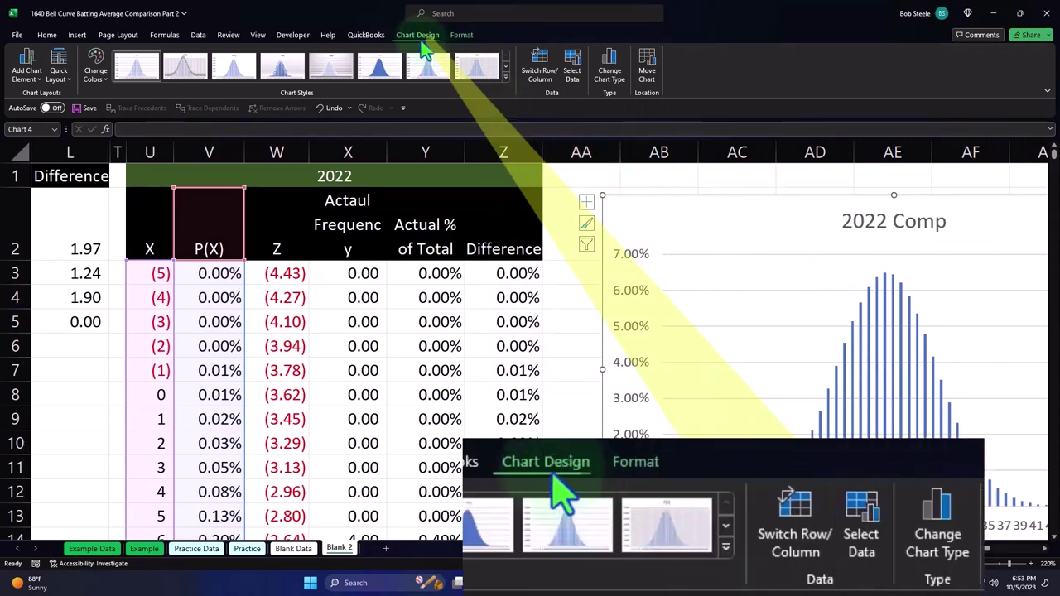
Add a second series named from Y2 (Actual % of Total) with values Y3:Y64
click(570, 66)
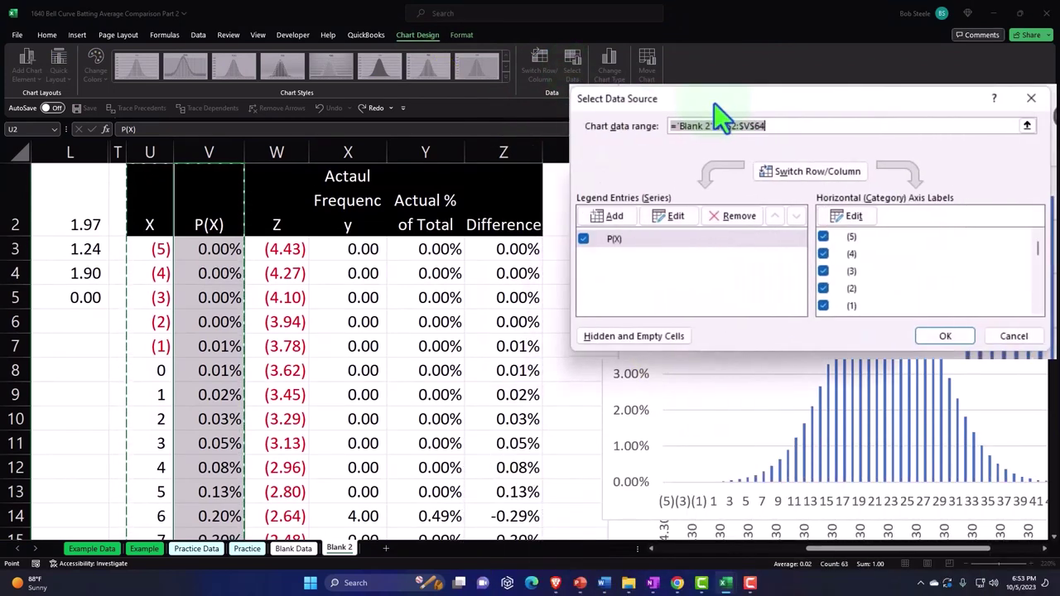
click(614, 218)
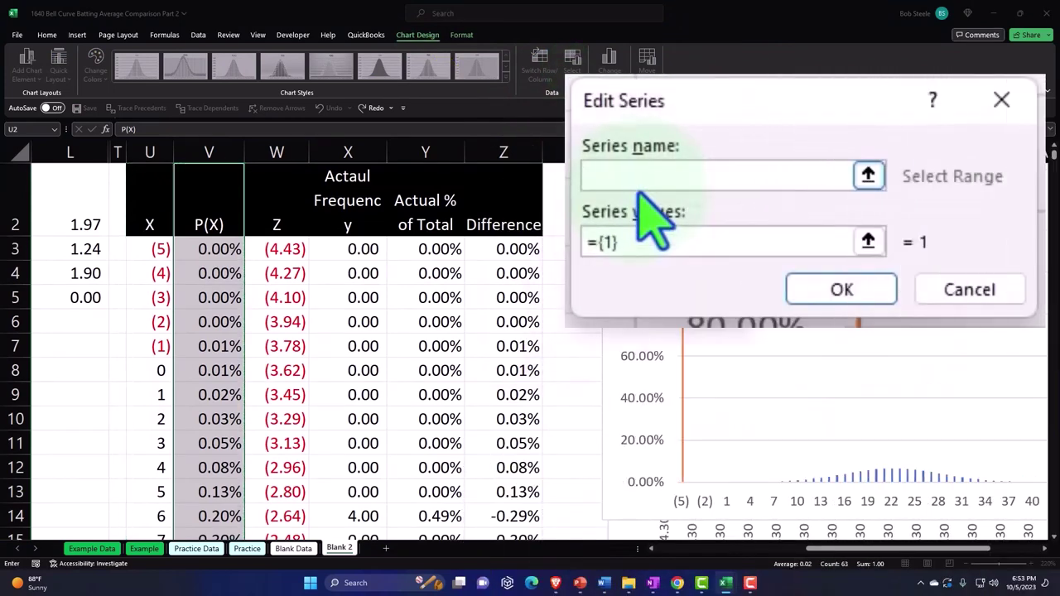
click(429, 214)
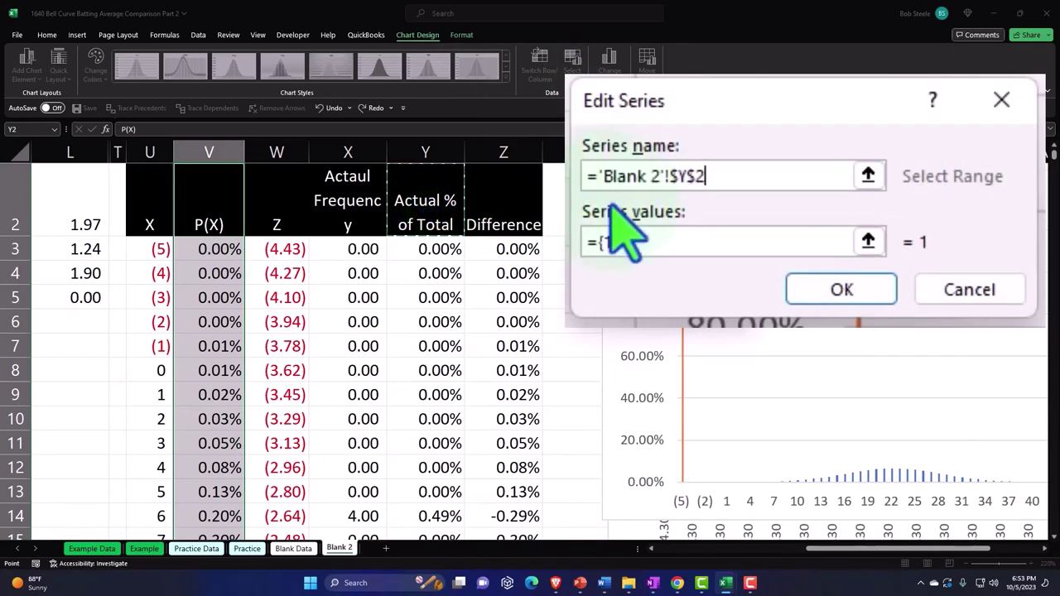
click(868, 241)
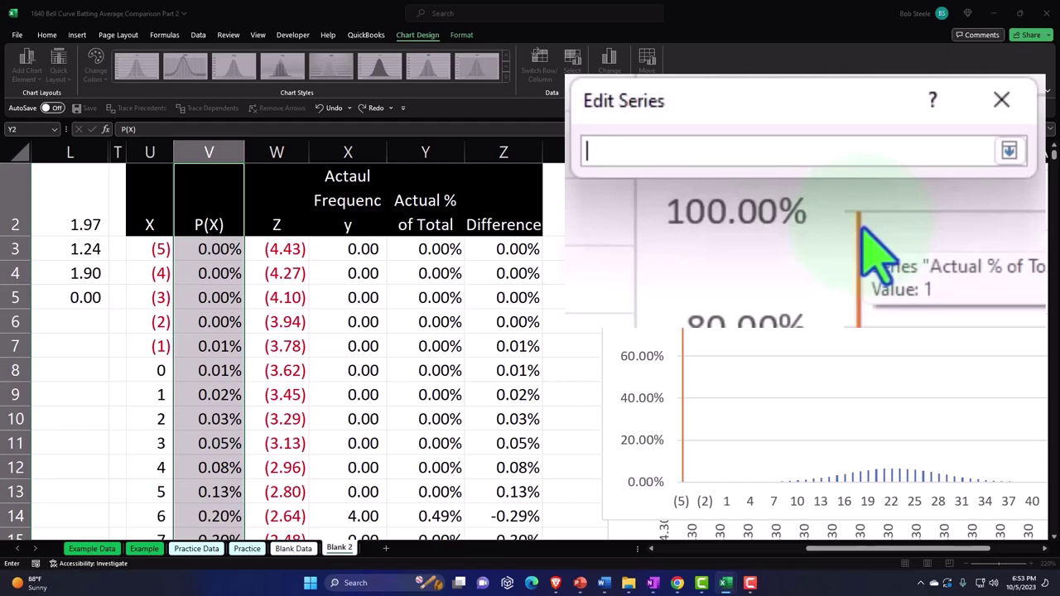
click(435, 248)
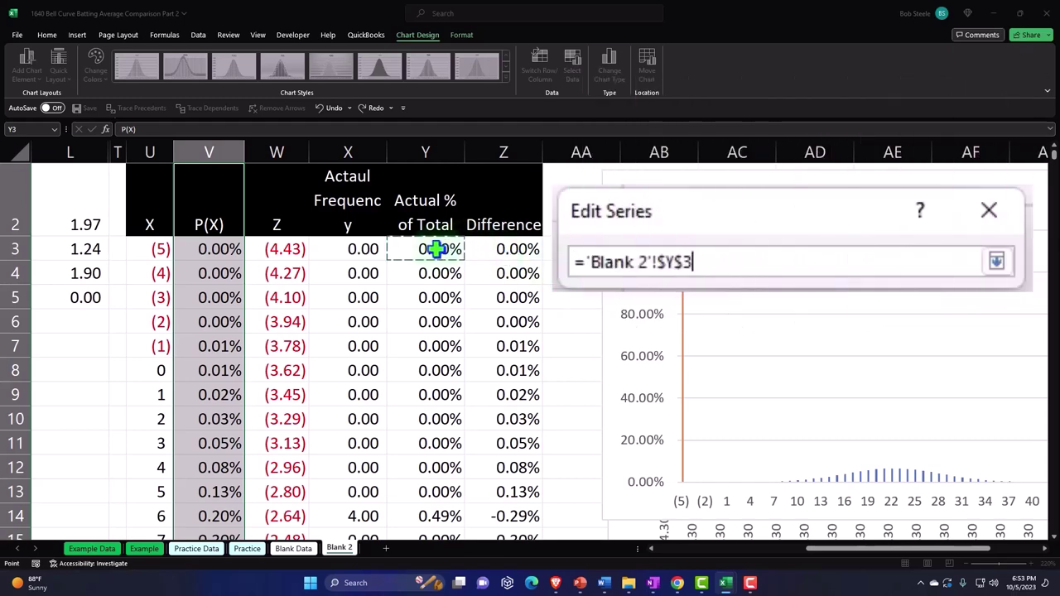
key(ctrl+shift+Down)
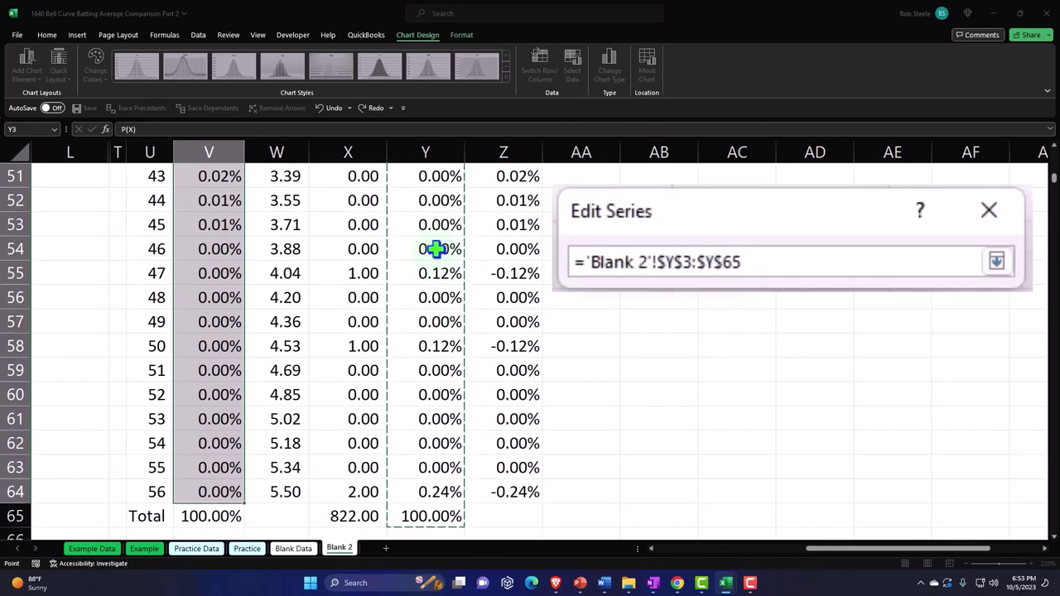
scroll(435, 249, up, 17)
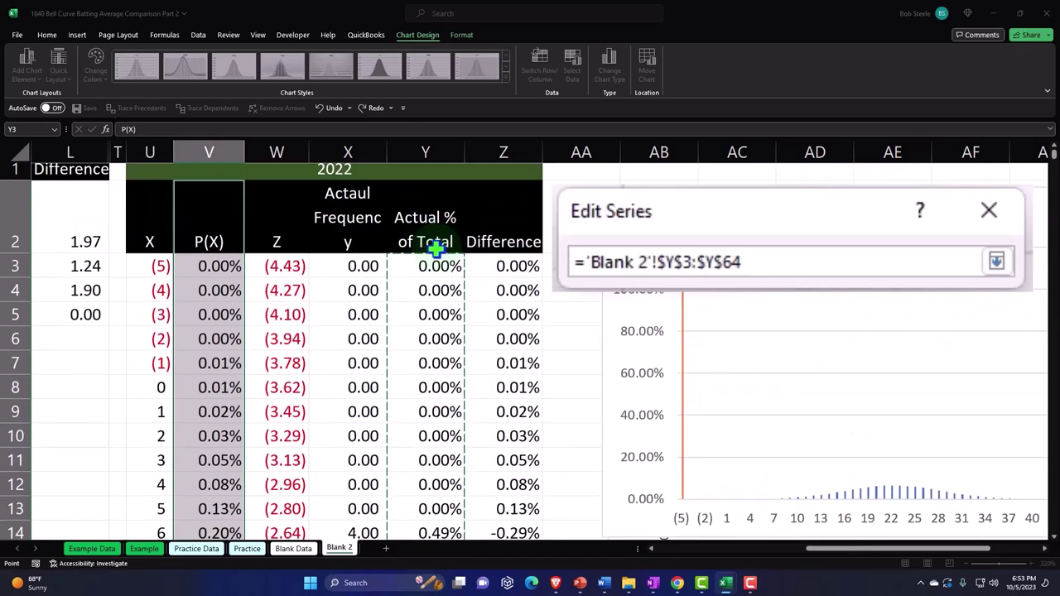
click(996, 261)
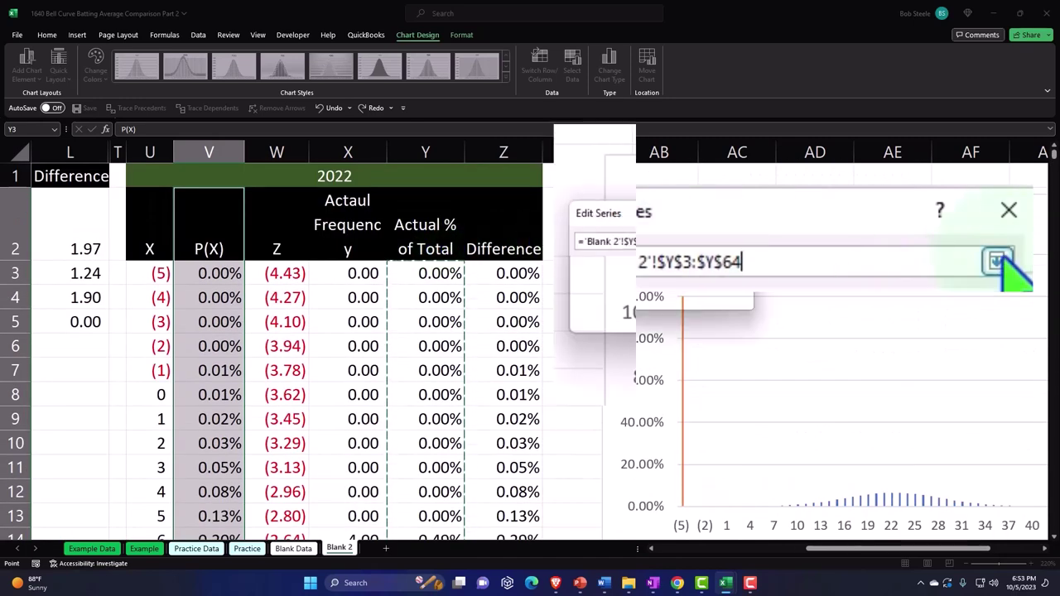
click(747, 315)
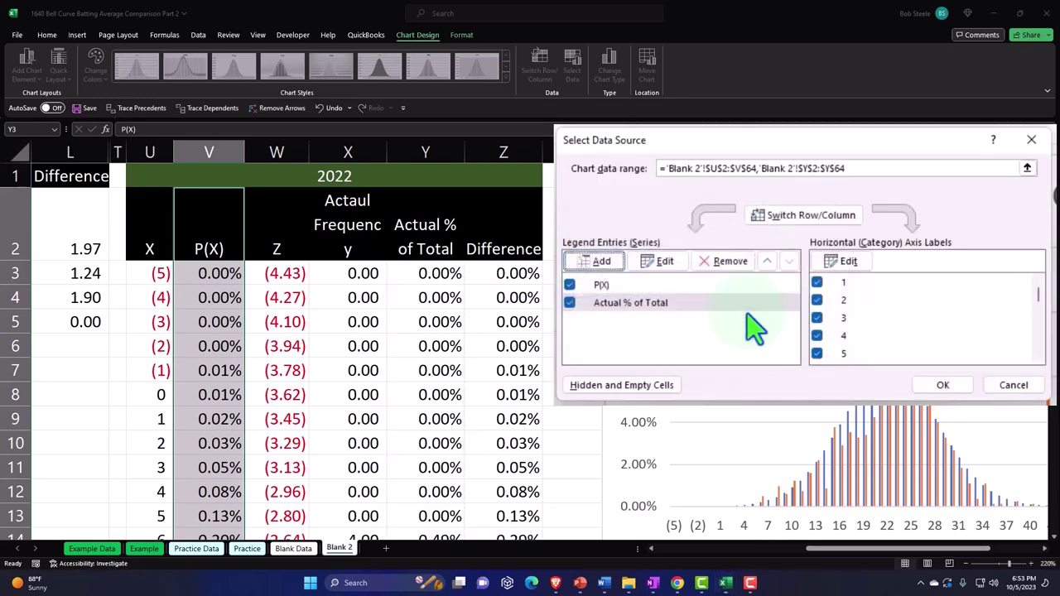
click(927, 386)
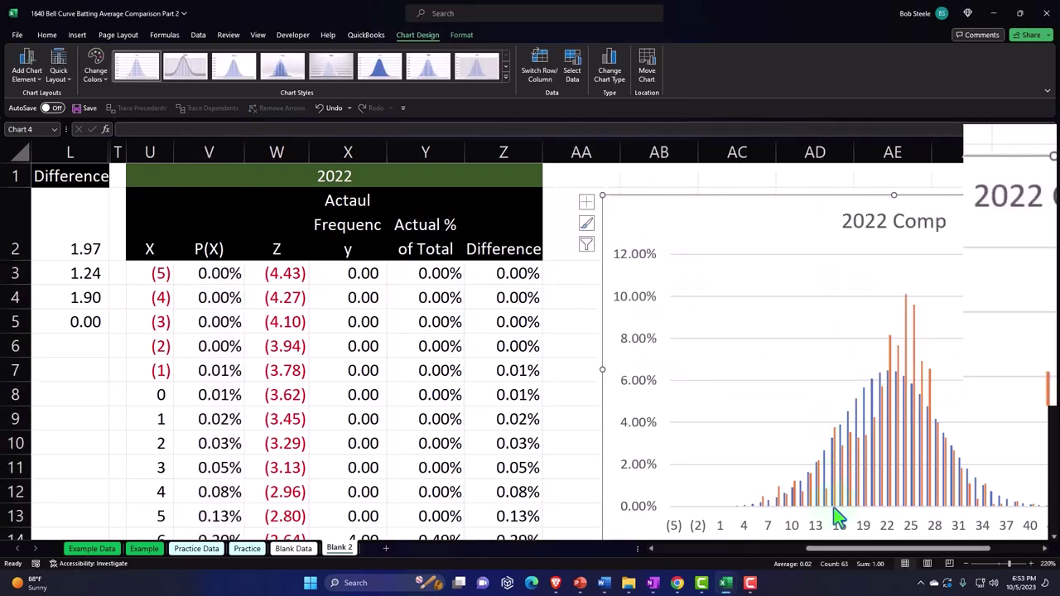
Turn on the 2022 Comp chart's legend, then widen and reposition the chart
drag(838, 549, 887, 555)
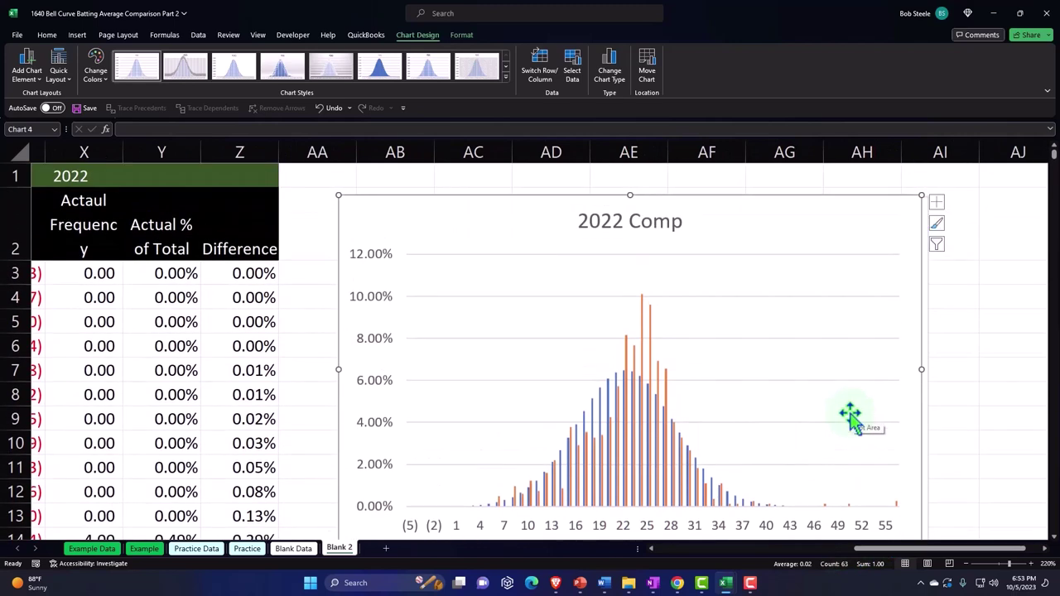
click(937, 202)
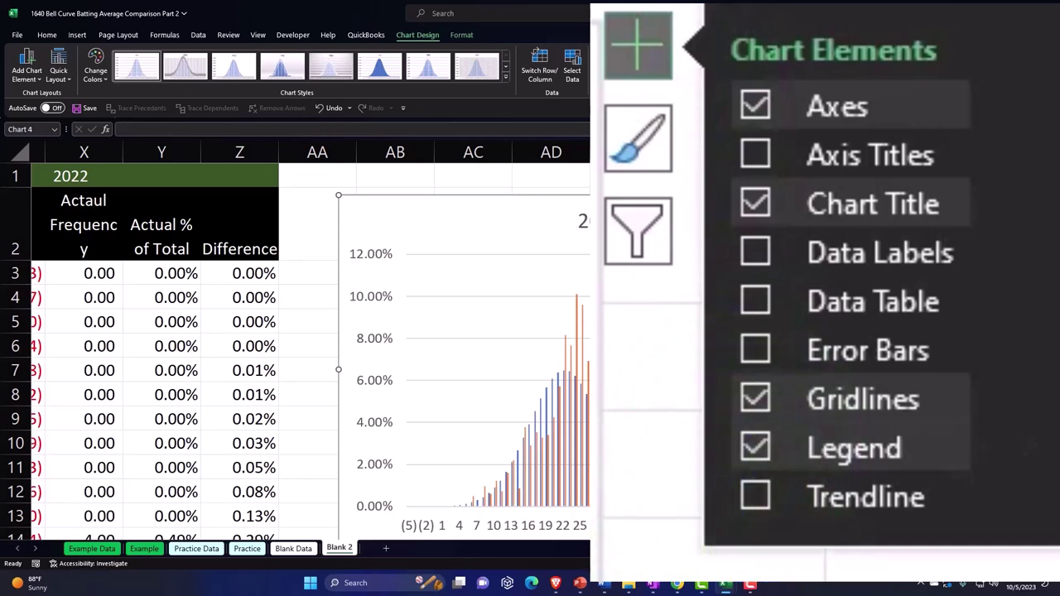
click(979, 389)
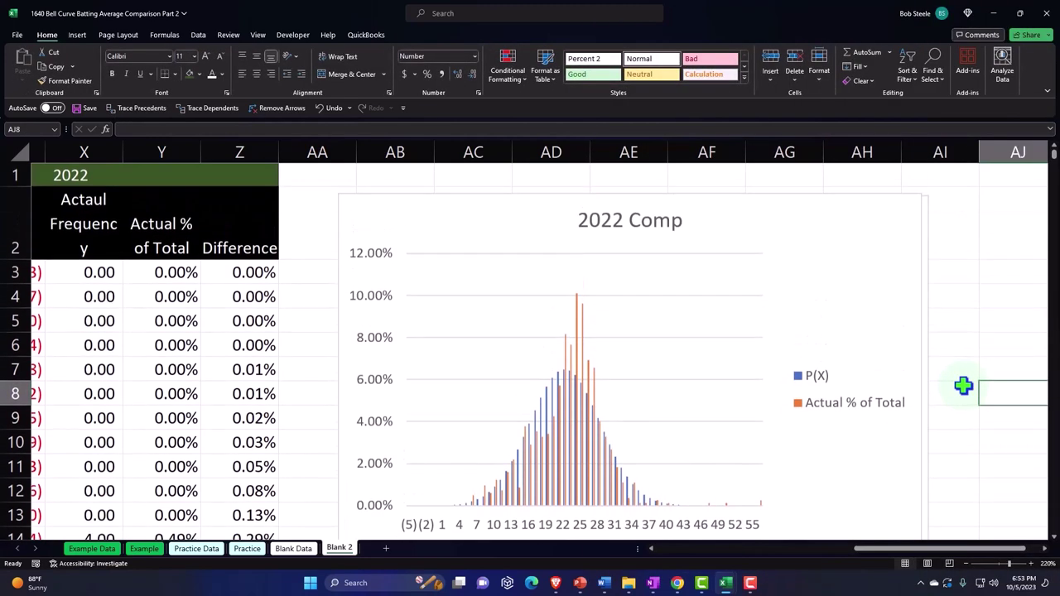
drag(826, 224, 780, 206)
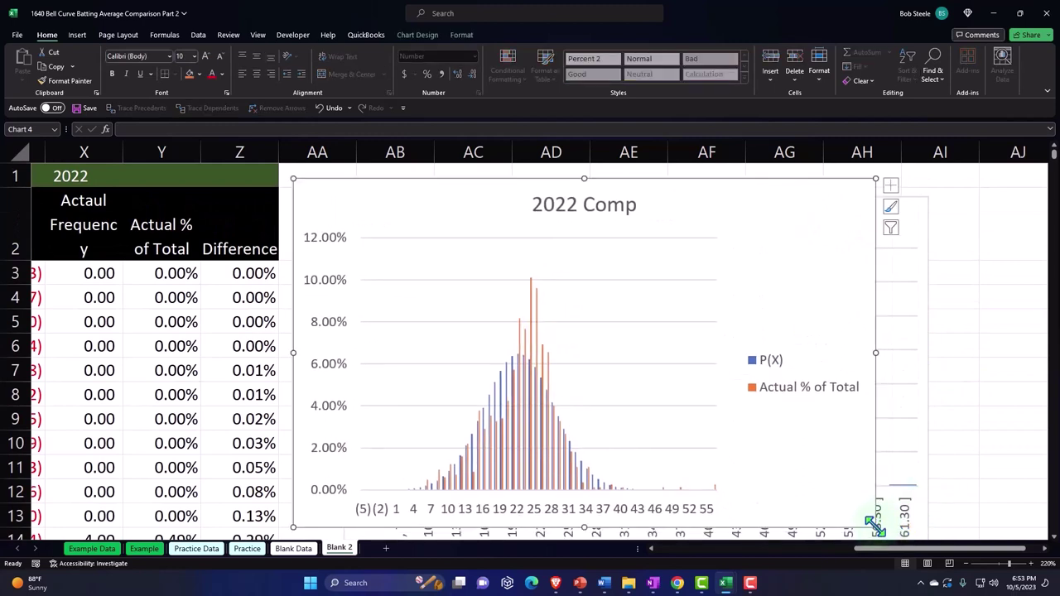
drag(875, 526, 946, 526)
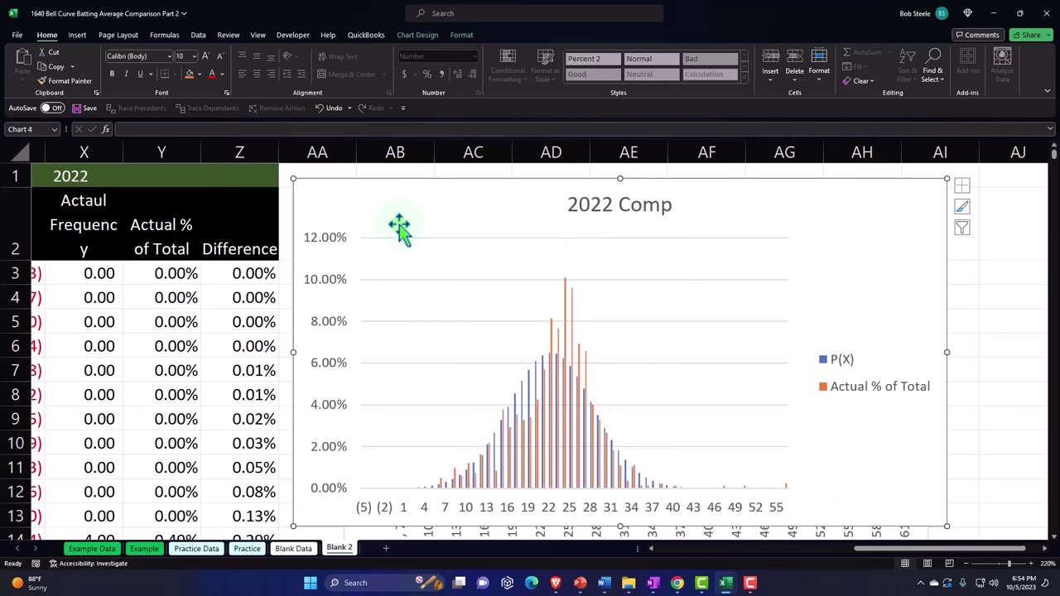
drag(403, 227, 1011, 498)
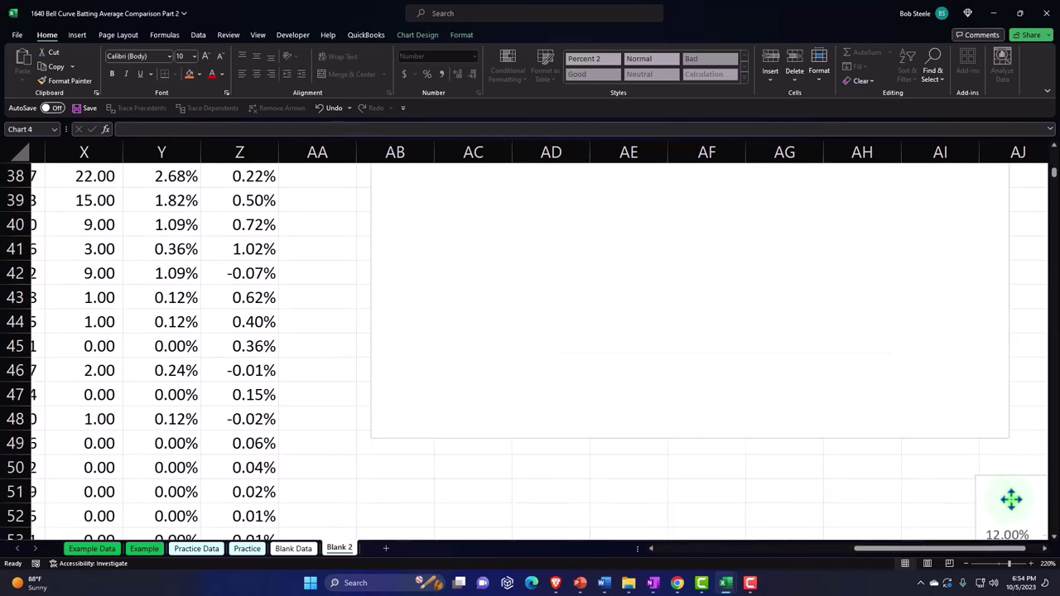
Shift the three histogram charts further right beside the 2022 Comp chart
scroll(547, 452, up, 3)
drag(396, 291, 990, 298)
scroll(776, 342, up, 4)
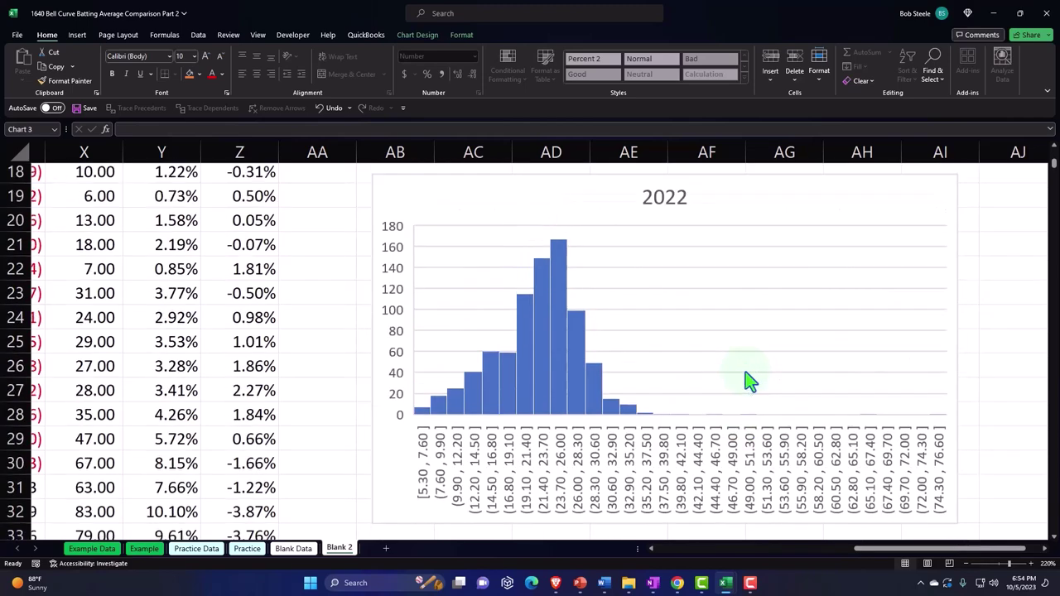
drag(483, 215, 1017, 222)
scroll(850, 264, up, 5)
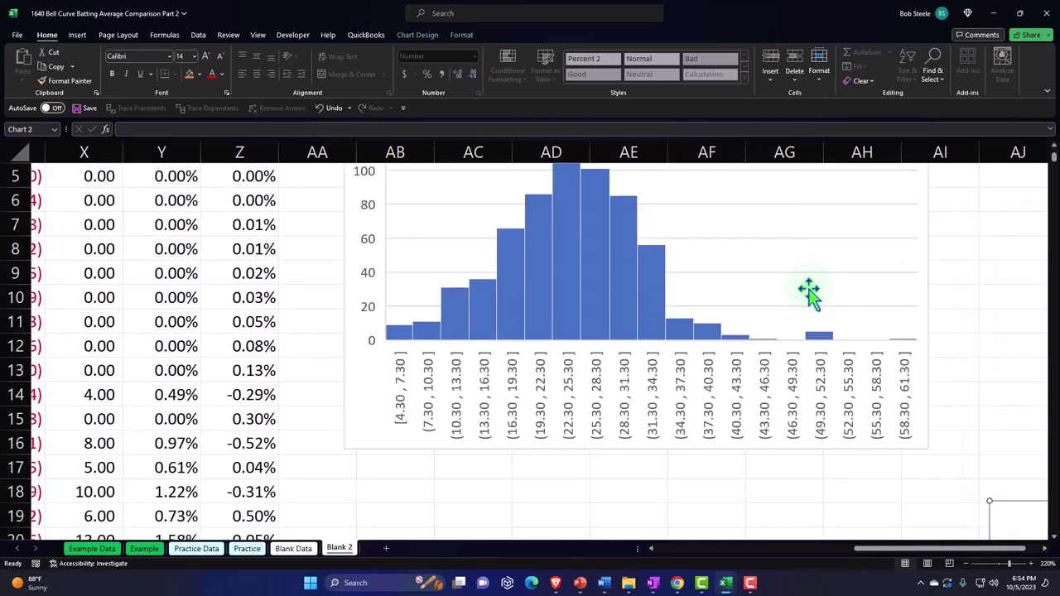
drag(411, 218, 1015, 215)
click(684, 277)
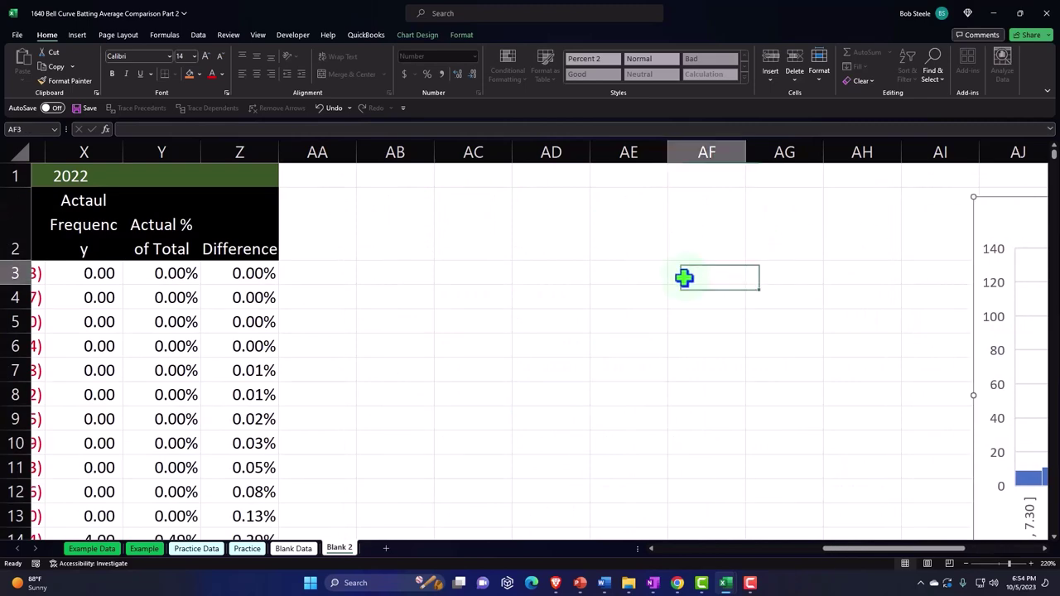
click(472, 263)
Enter the heading 'Differences' in AB1 with dark orange fill and white text
key(Left)
key(Left)
key(Left)
key(Left)
key(Left)
key(Left)
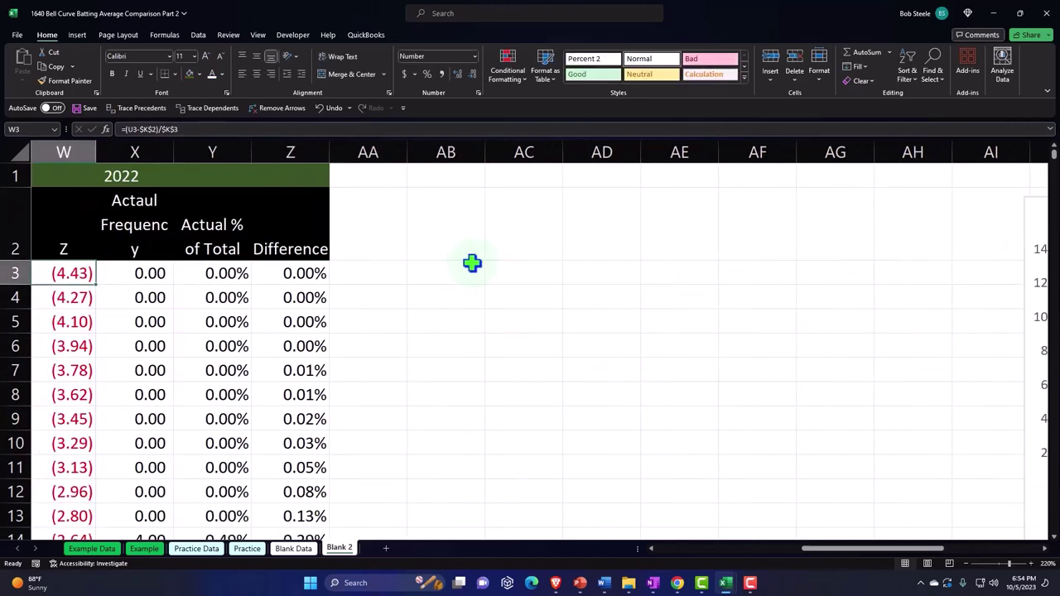
key(Left)
click(475, 260)
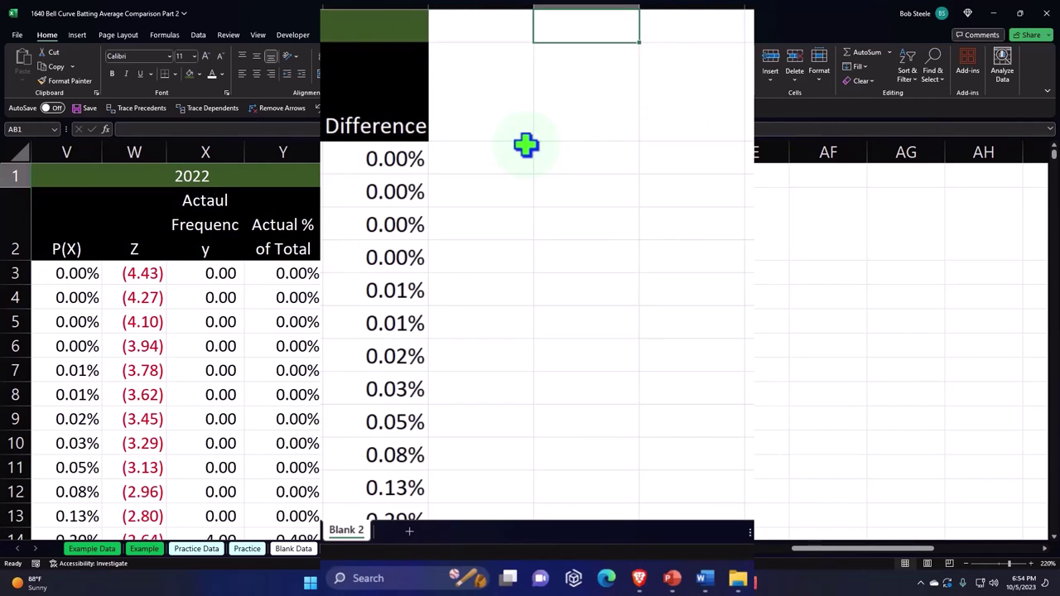
text(Differences)
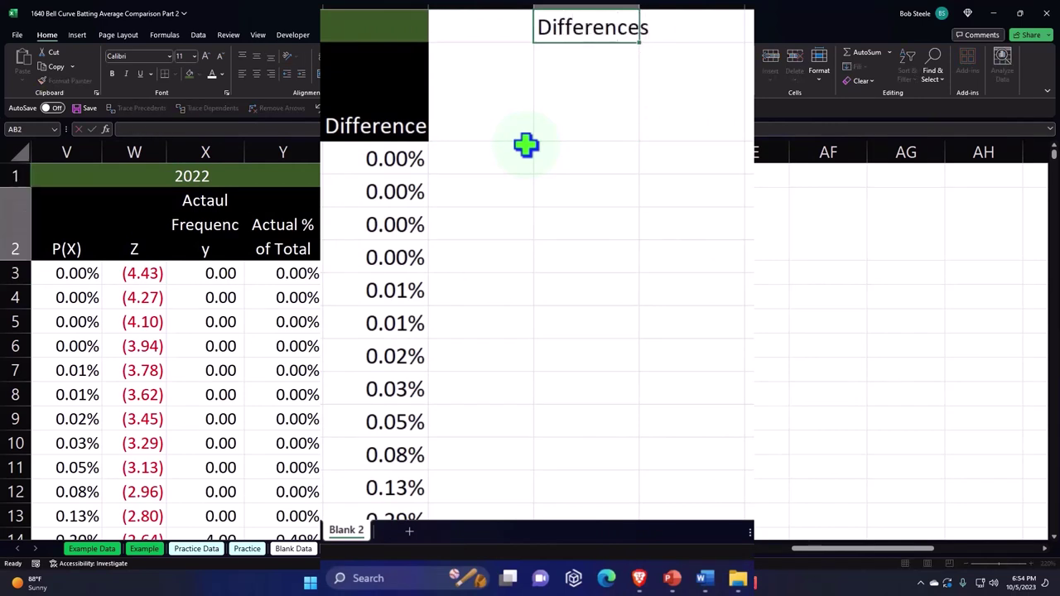
key(ctrl+Return)
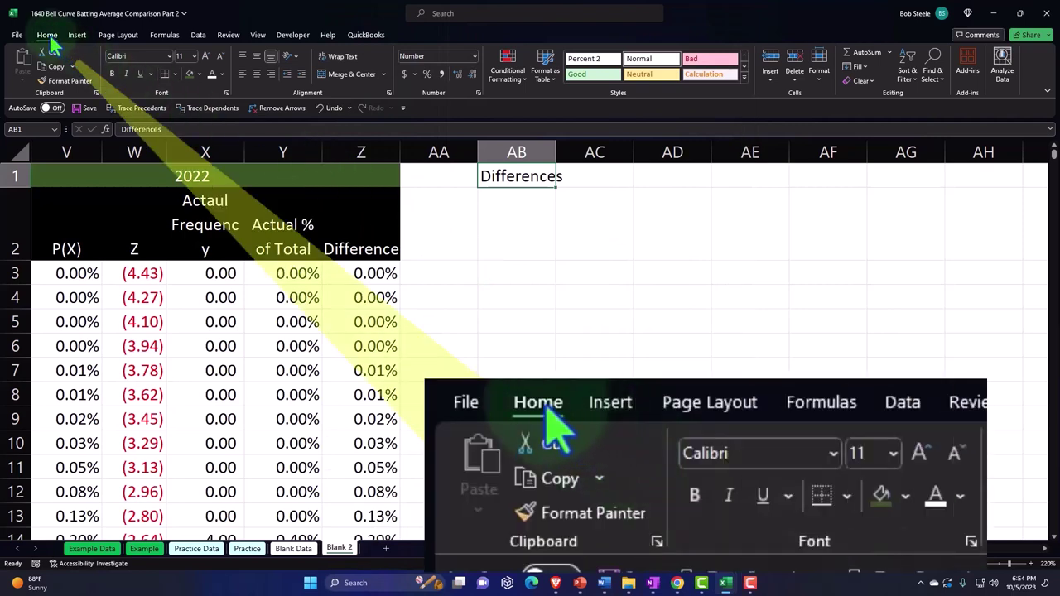
click(198, 74)
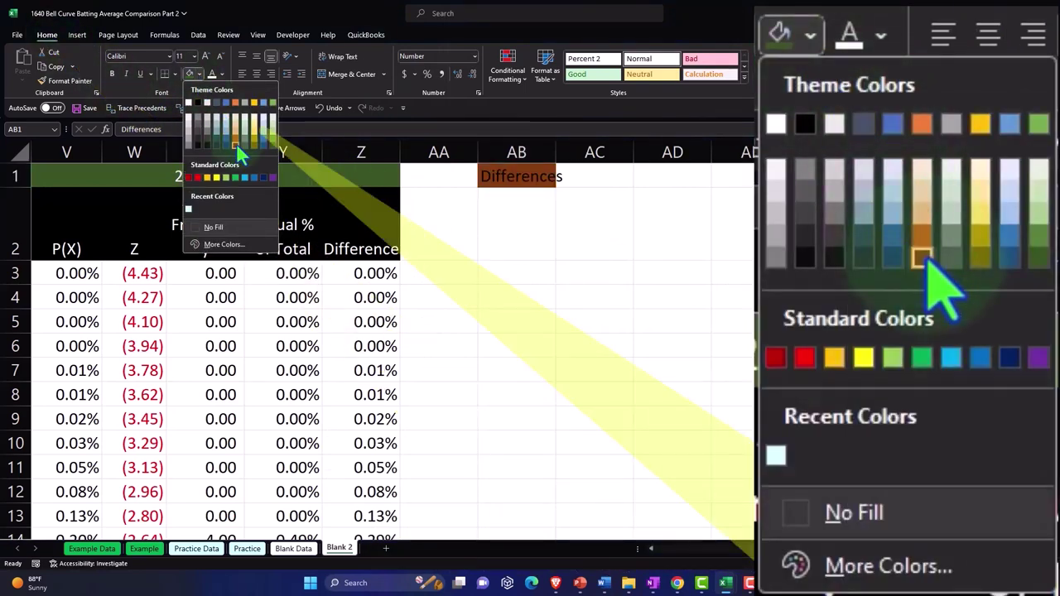
click(236, 143)
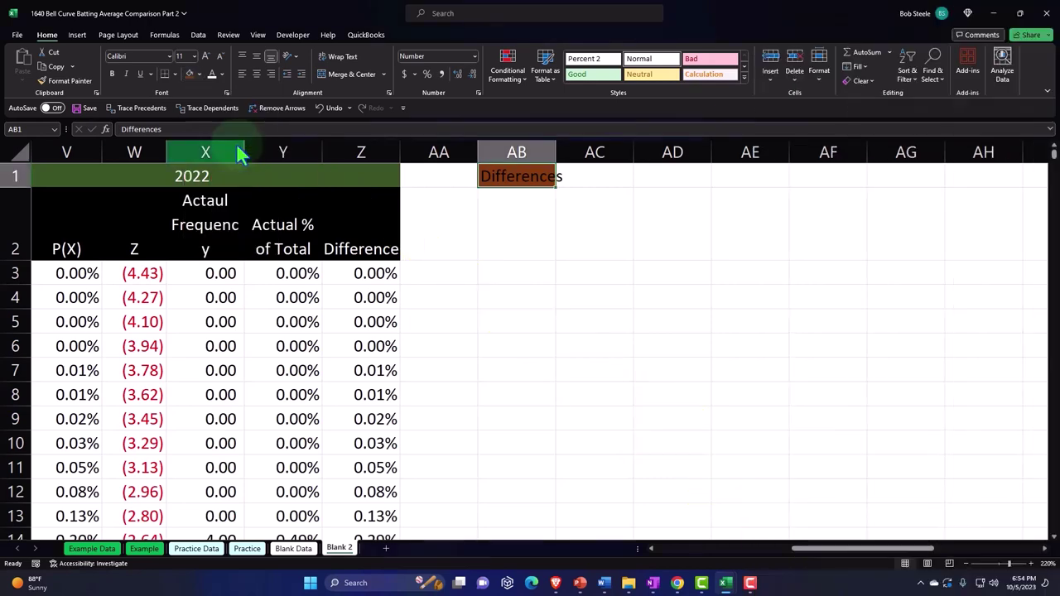
click(212, 74)
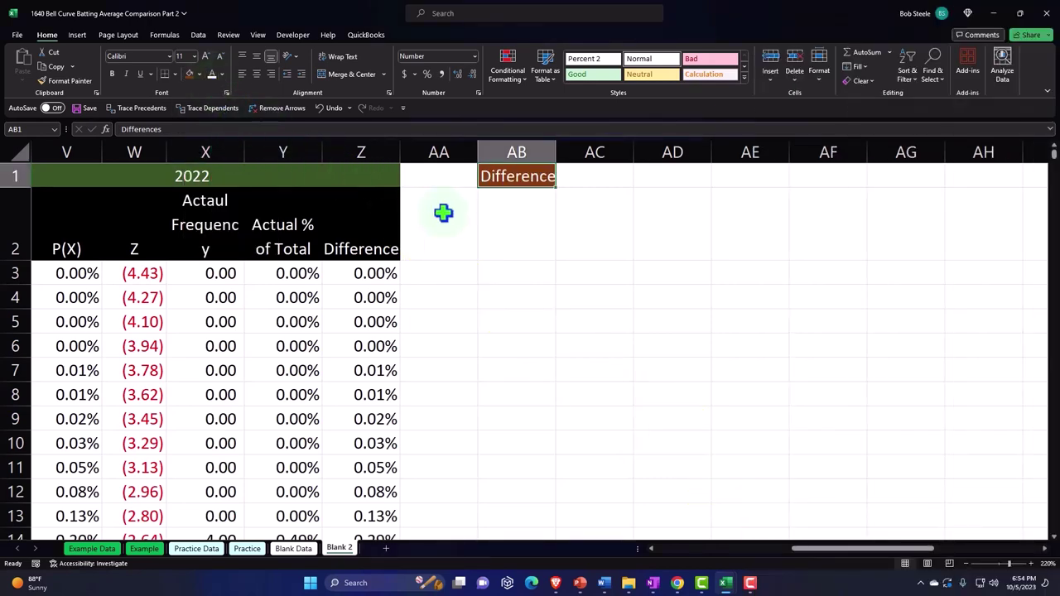
Type the headers X, P(x) and Actual % of Total in AB2:AD2
click(525, 226)
text(X)
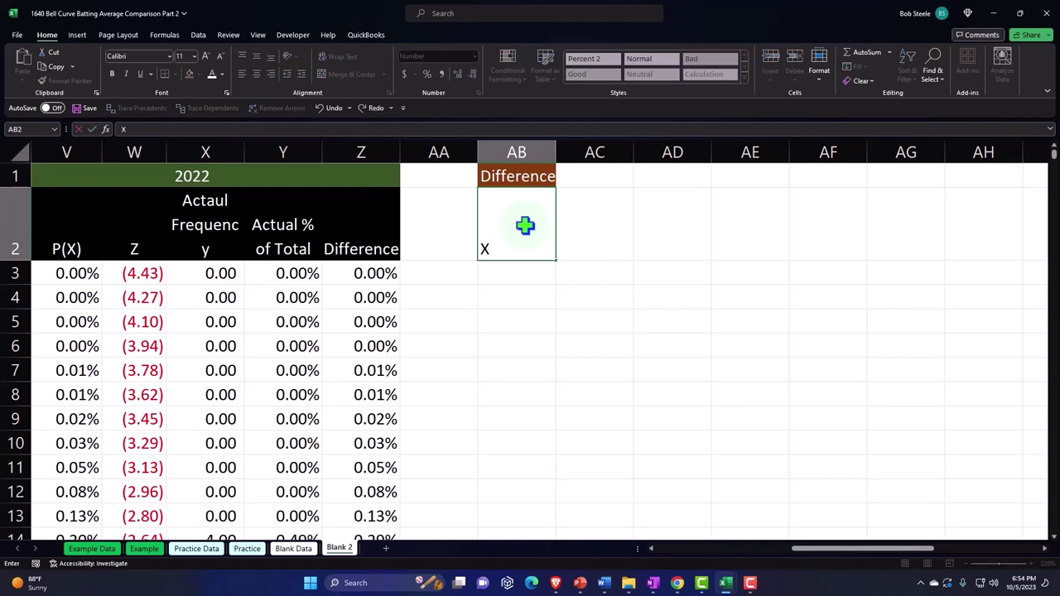
key(Tab)
text(P)
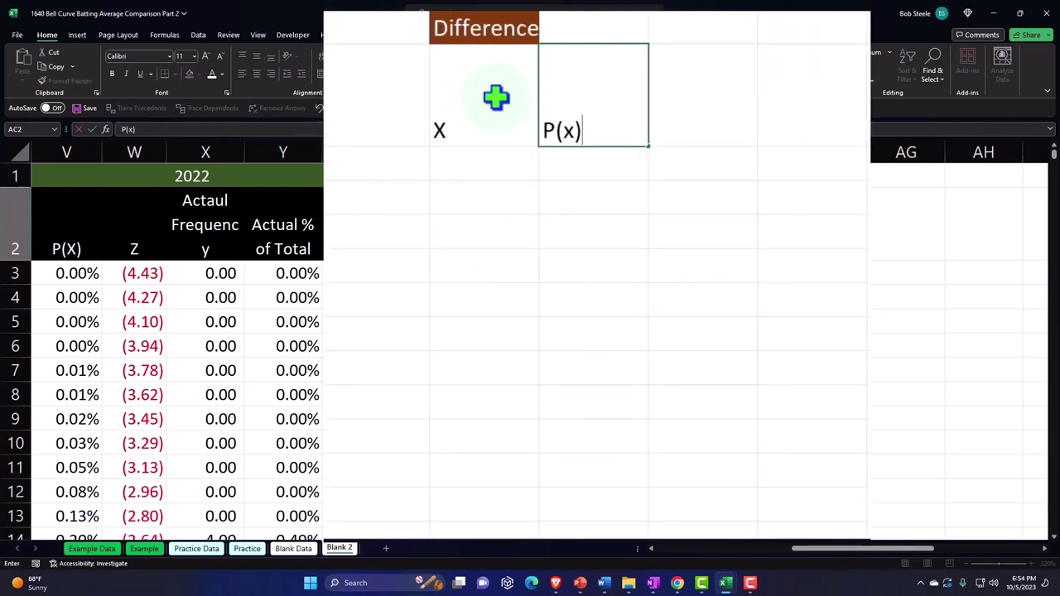
text((x))
key(Return)
key(Right)
key(Right)
key(Up)
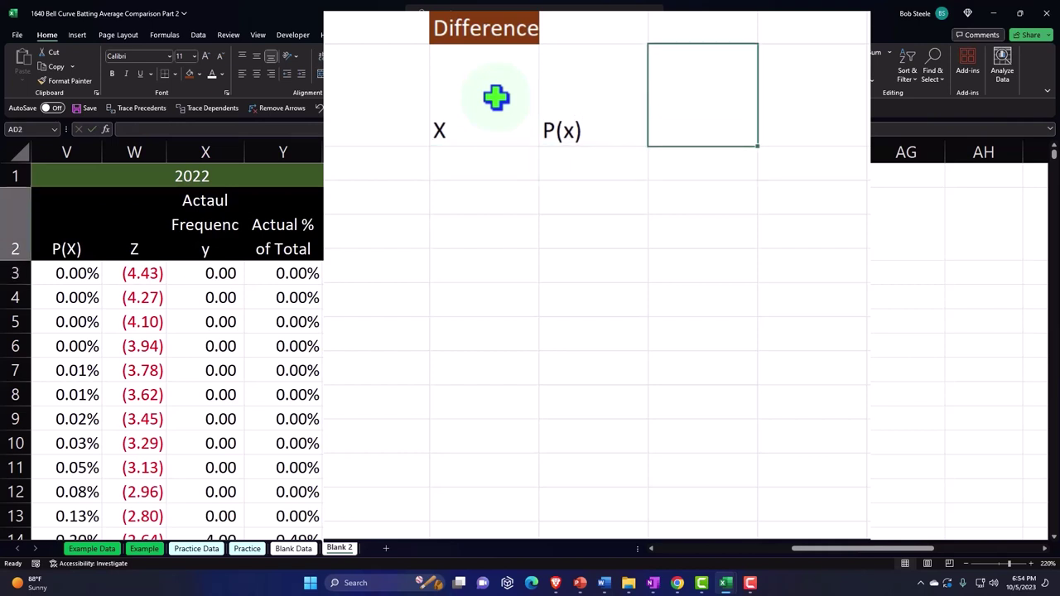
text(Actual % of)
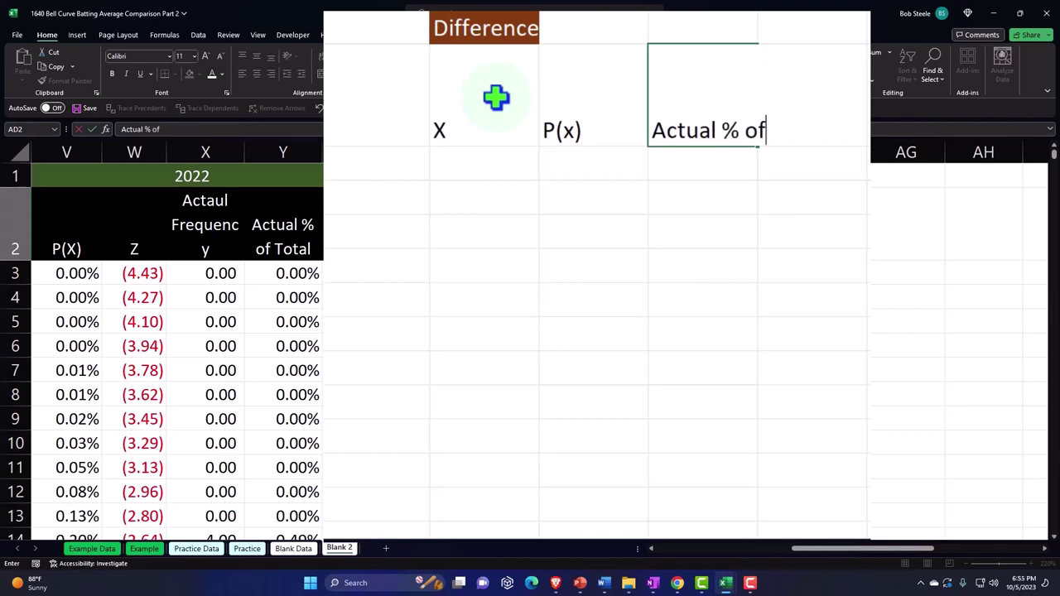
text(Total)
key(Return)
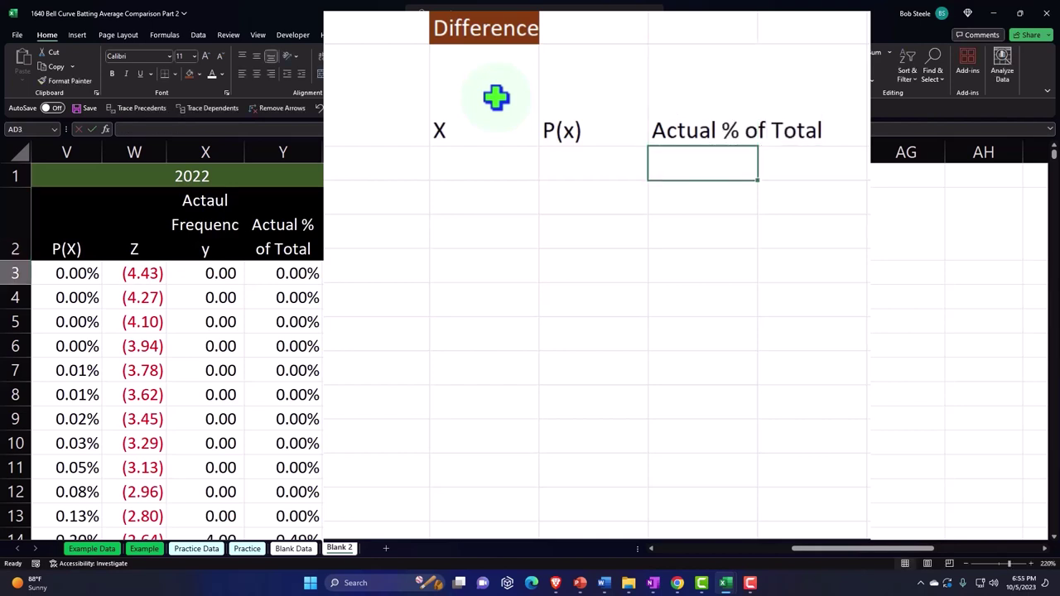
Give the AB2:AD2 headers black fill, white text, centred alignment and wrapped text
drag(481, 105, 640, 228)
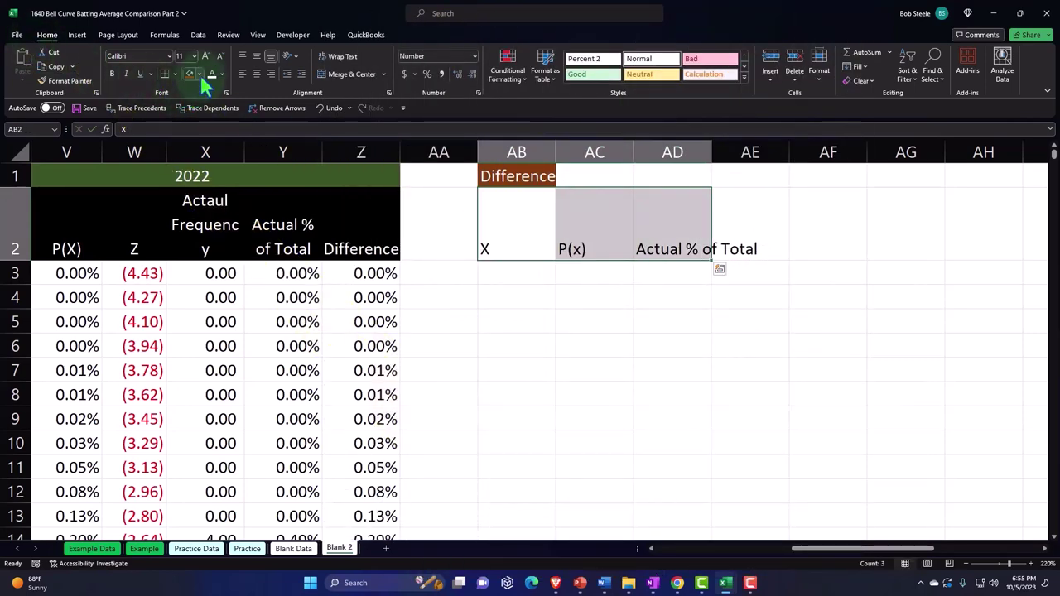
click(199, 74)
click(204, 104)
click(212, 73)
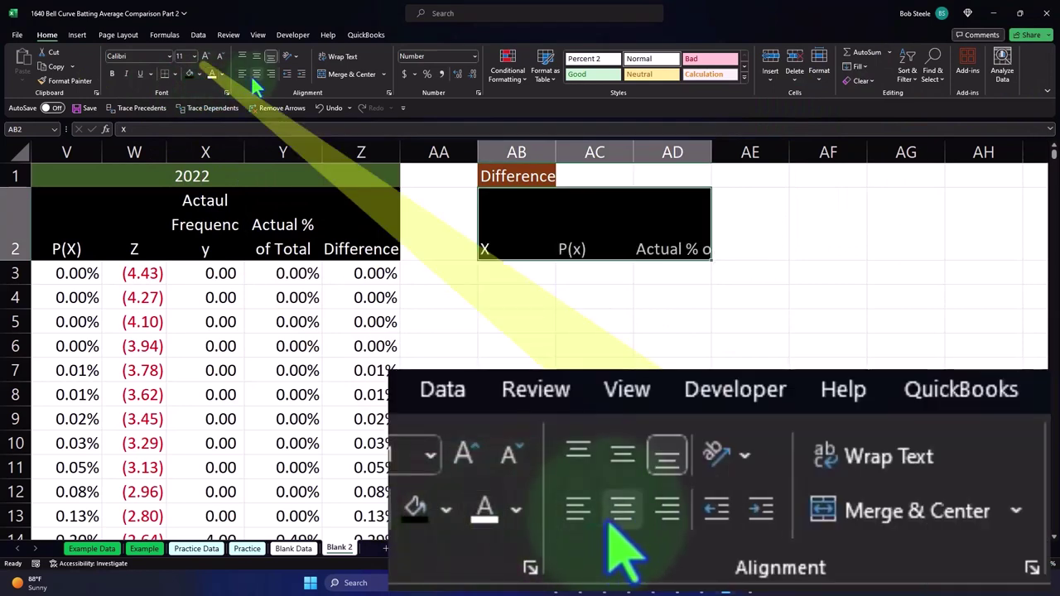
click(257, 74)
click(332, 56)
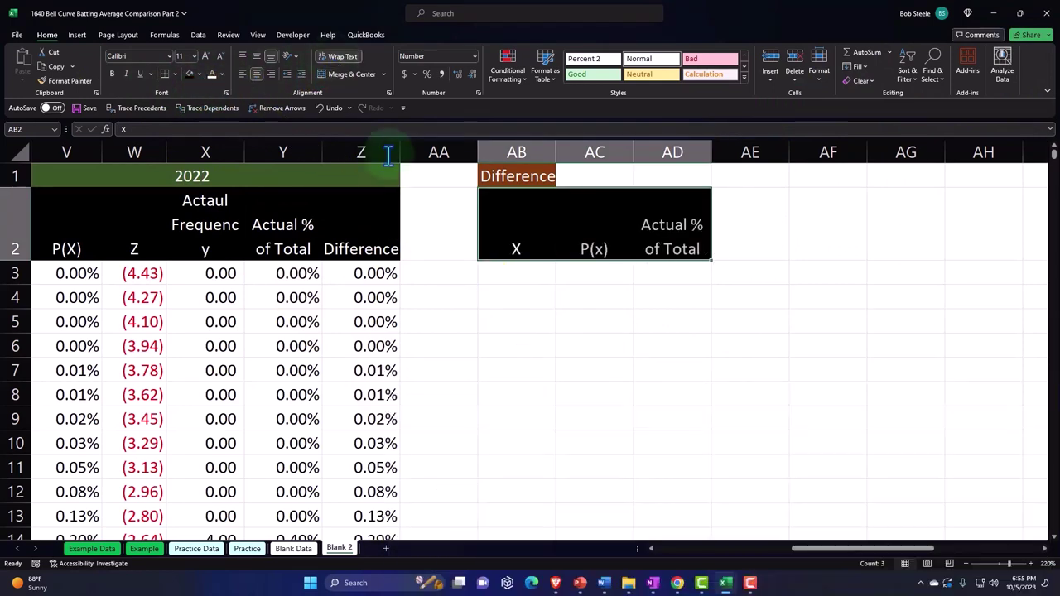
click(457, 289)
key(Left)
key(Left)
key(Left)
key(Left)
key(Left)
key(Left)
key(Left)
key(Left)
key(Left)
key(Left)
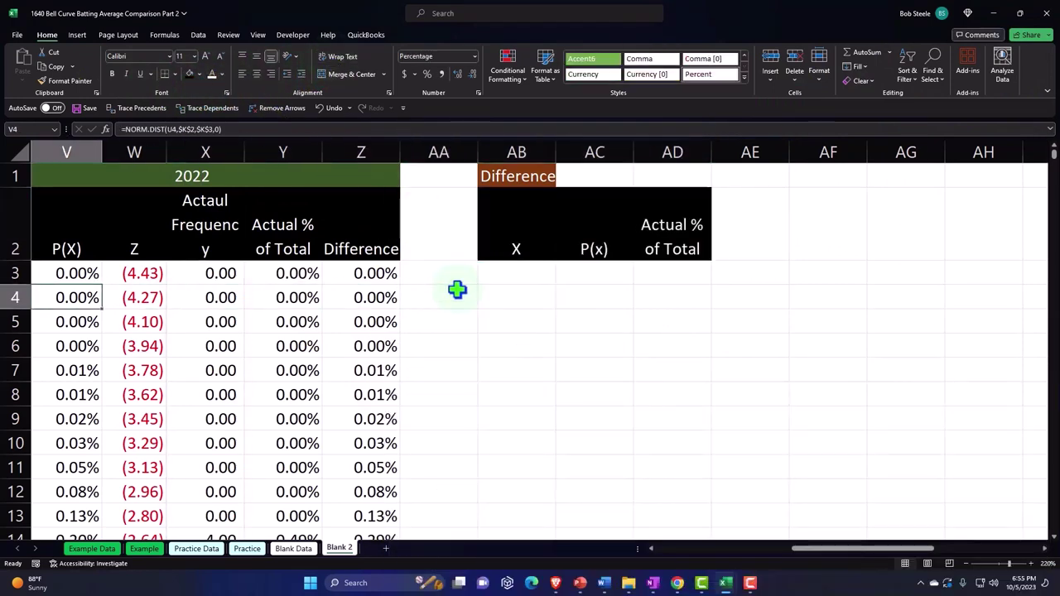
key(Left)
key(Left)
key(Left)
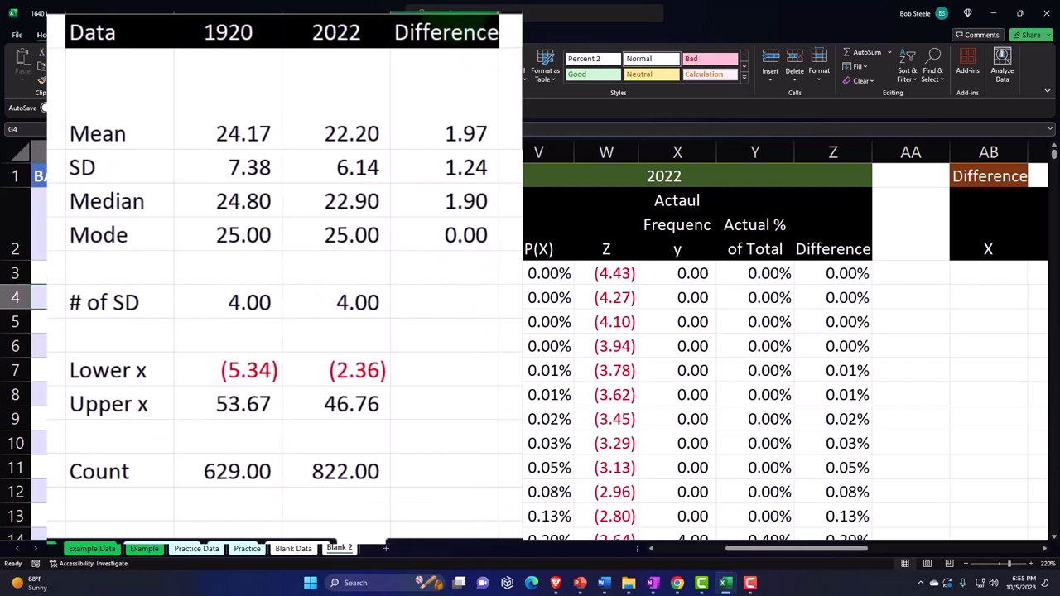
Unhide the hidden 1920 columns M through S and move along row 4 to the Difference table
drag(446, 32, 445, 530)
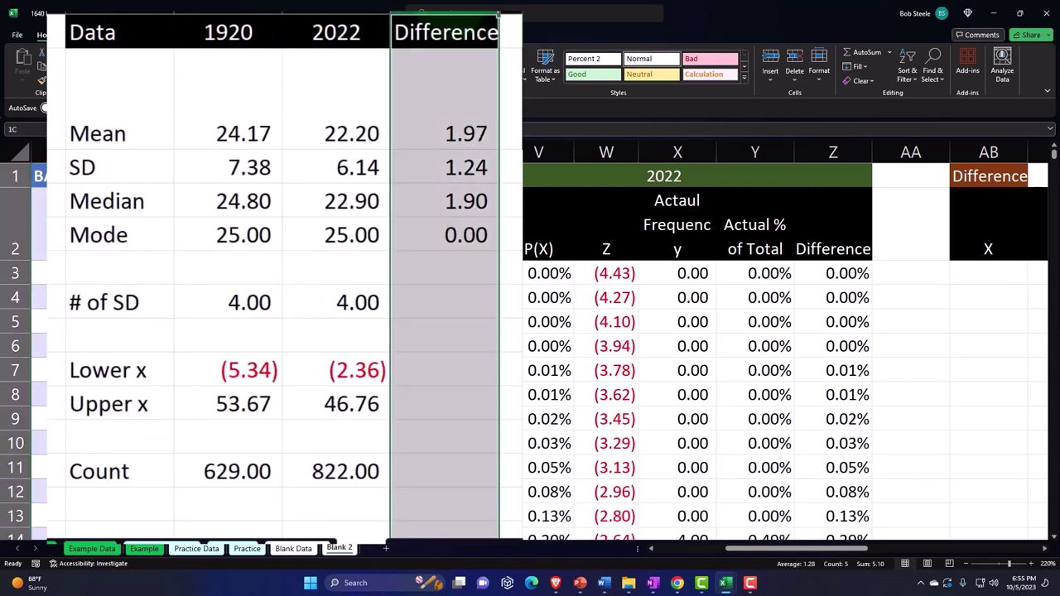
drag(399, 152, 472, 153)
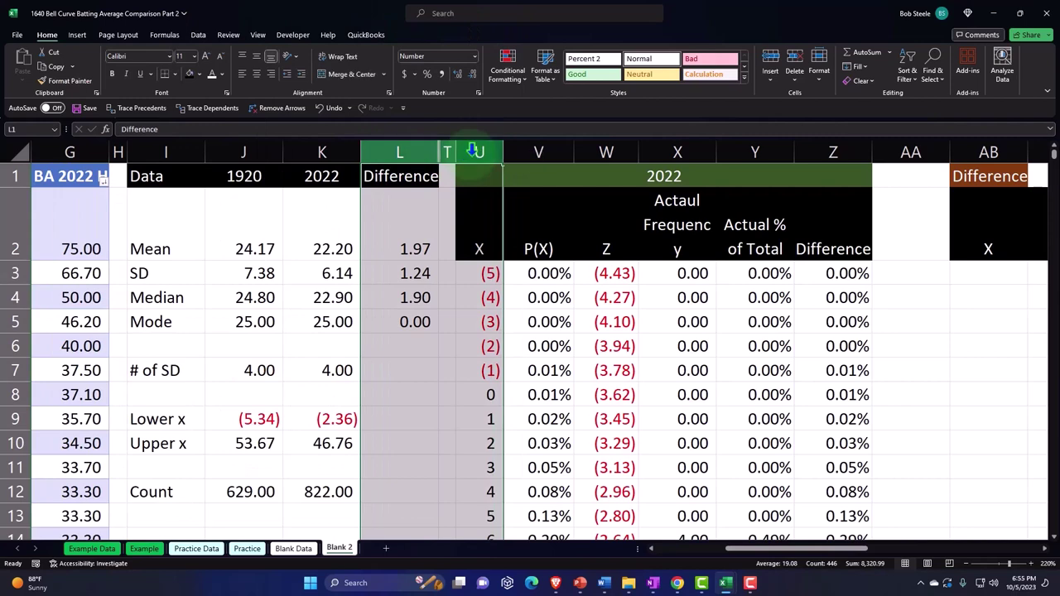
right_click(413, 222)
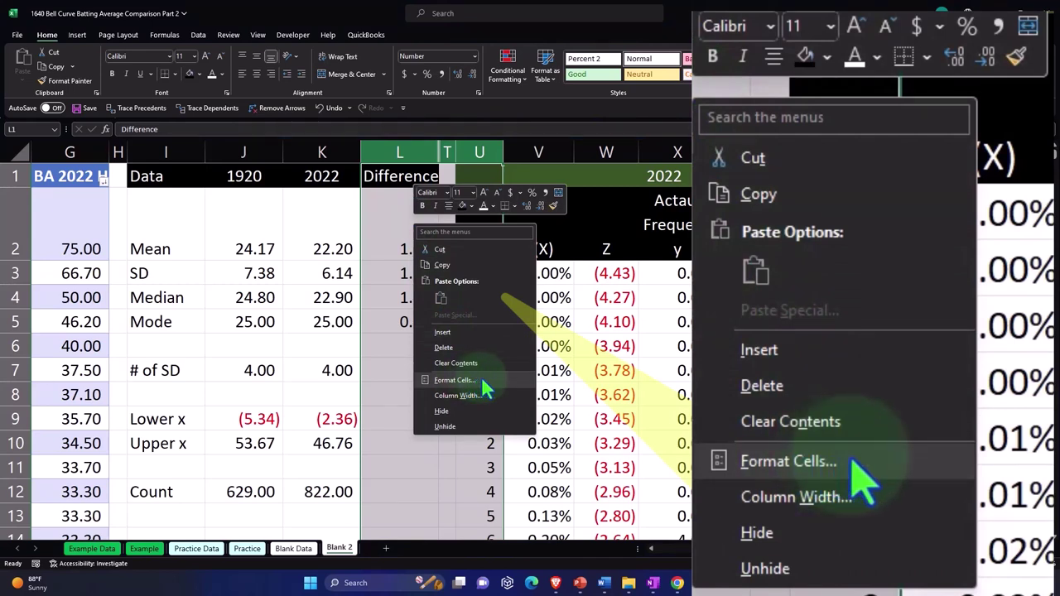
click(485, 427)
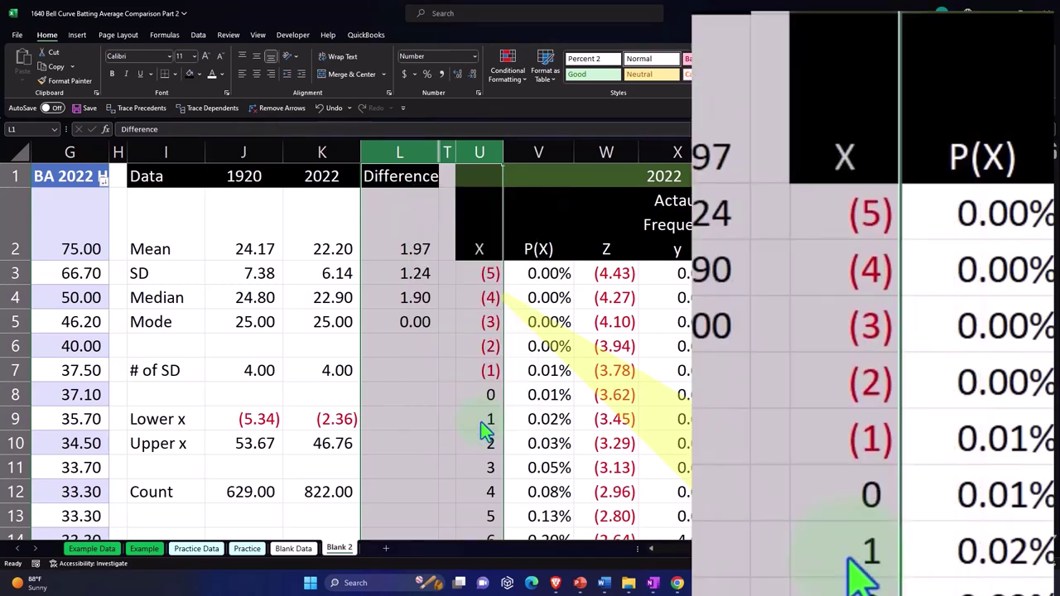
click(464, 295)
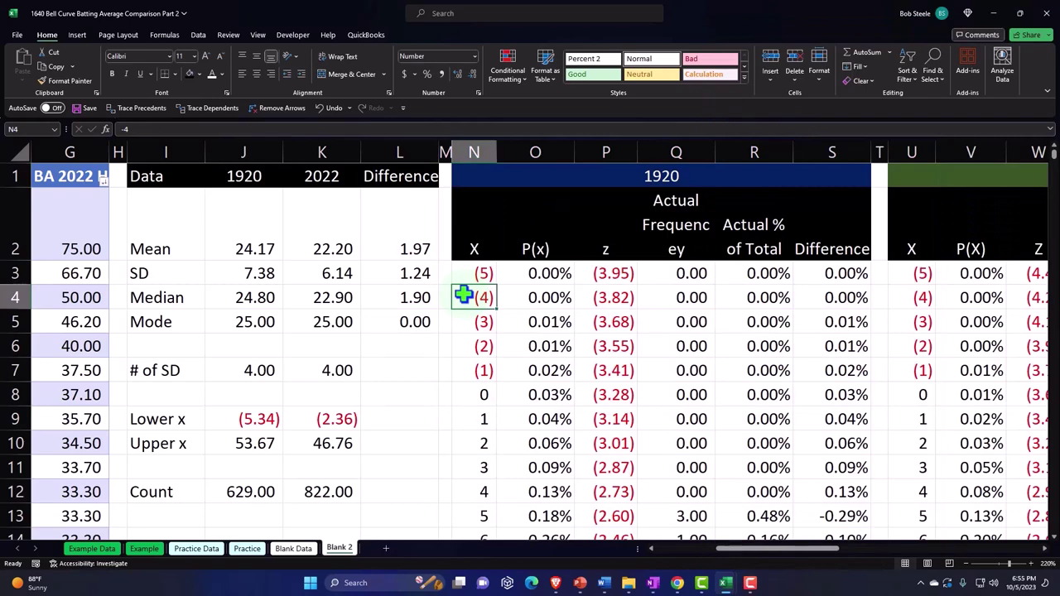
key(Left)
key(Left)
key(Right)
key(Right)
key(Right)
key(Right)
key(Right)
key(Right)
key(Right)
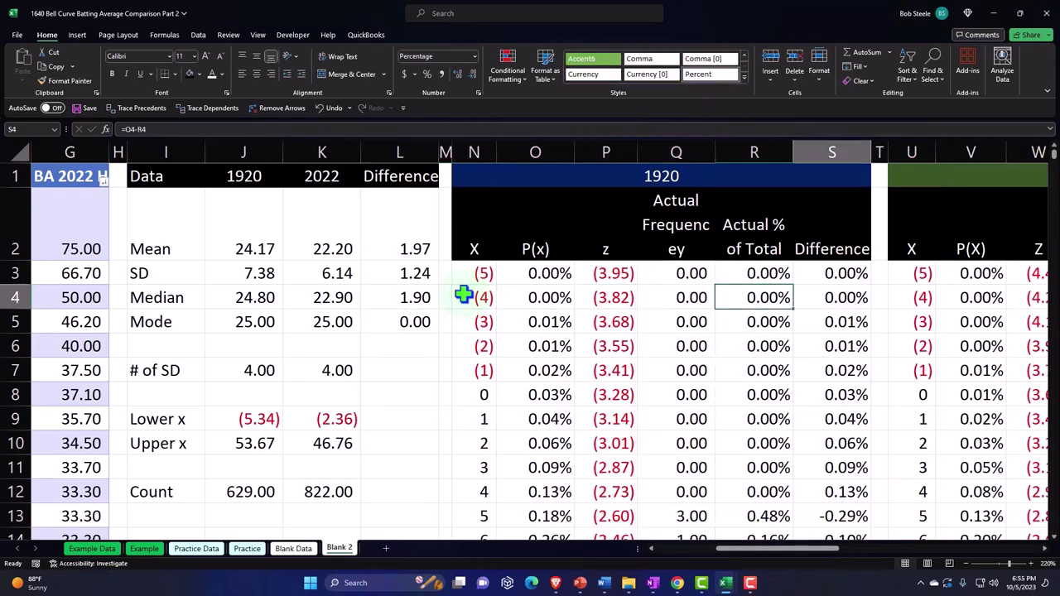
key(Right)
key(Right)
key(Right)
key(Right)
key(Right)
key(Right)
key(Right)
key(Right)
key(Right)
key(Right)
key(Right)
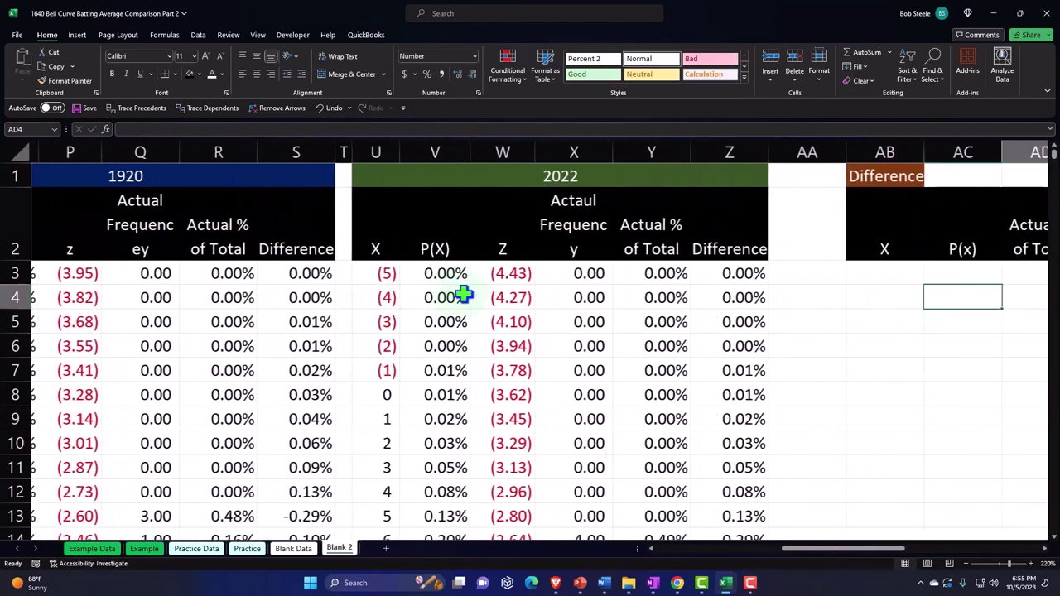
key(Right)
key(Right)
key(Right)
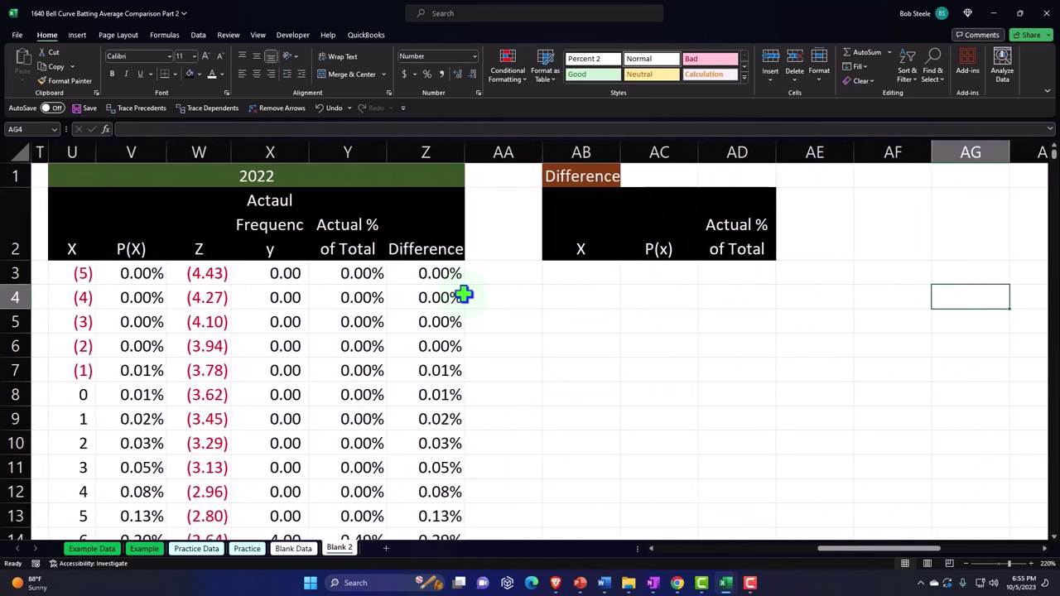
Link cell AB3 to the 2022 X value with =U3, replacing a mistaken N3-U3 formula
click(600, 276)
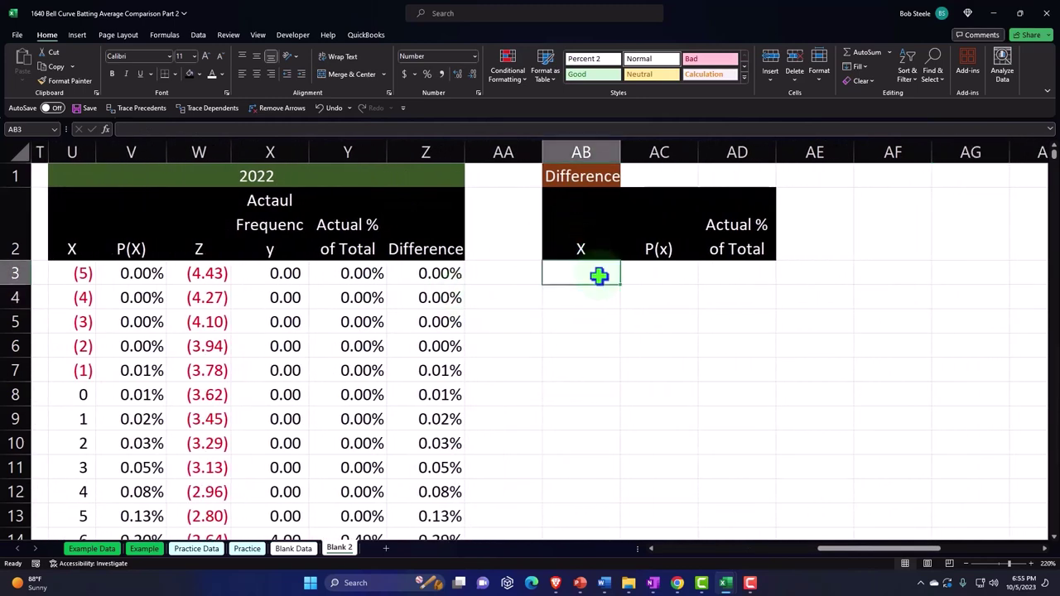
text(=)
key(Left)
key(Left)
key(Left)
key(Left)
key(Left)
key(Left)
key(Left)
key(Left)
key(Left)
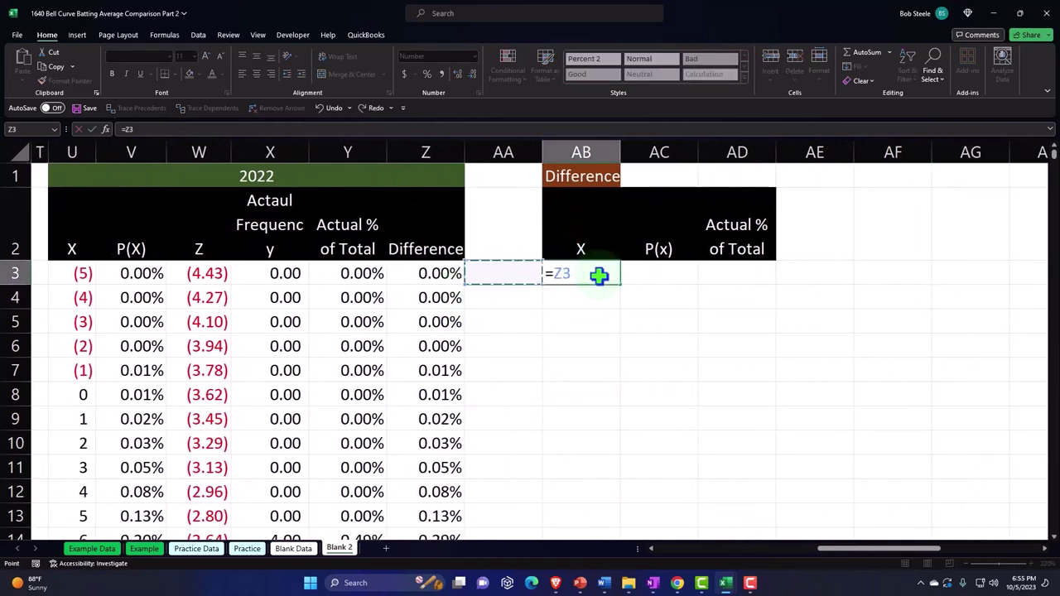
key(Left)
key(Left)
key(Left)
key(Left)
key(Left)
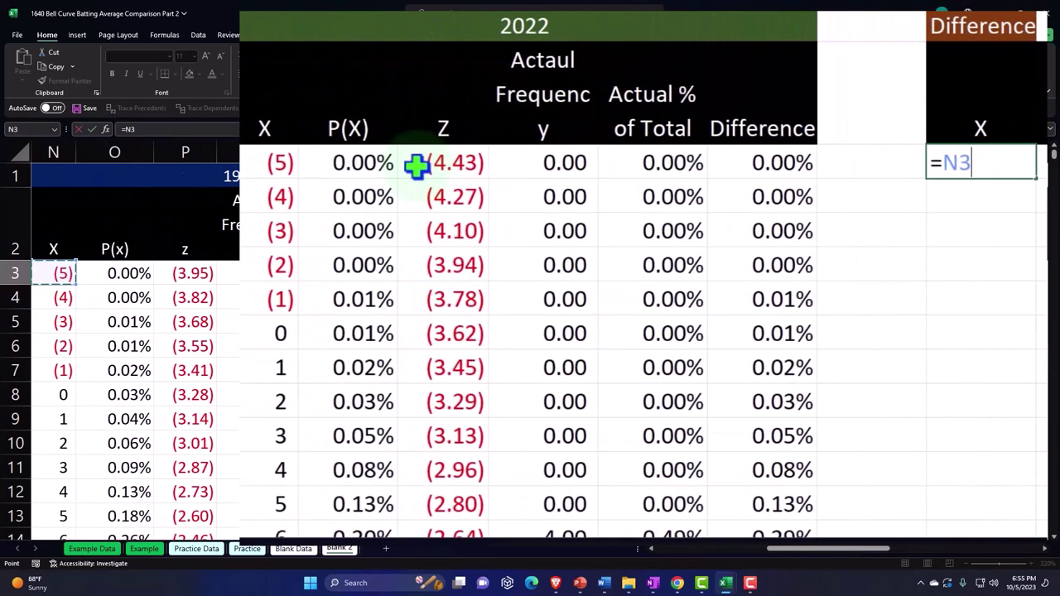
text(-)
key(Left)
key(Left)
key(Left)
key(Left)
key(Left)
key(Left)
key(Left)
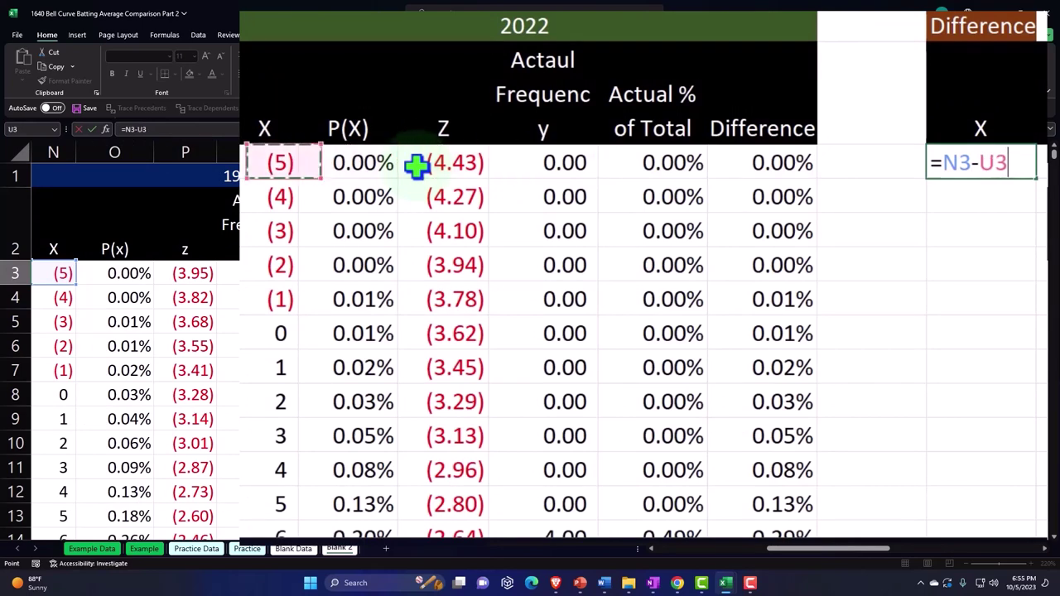
key(Return)
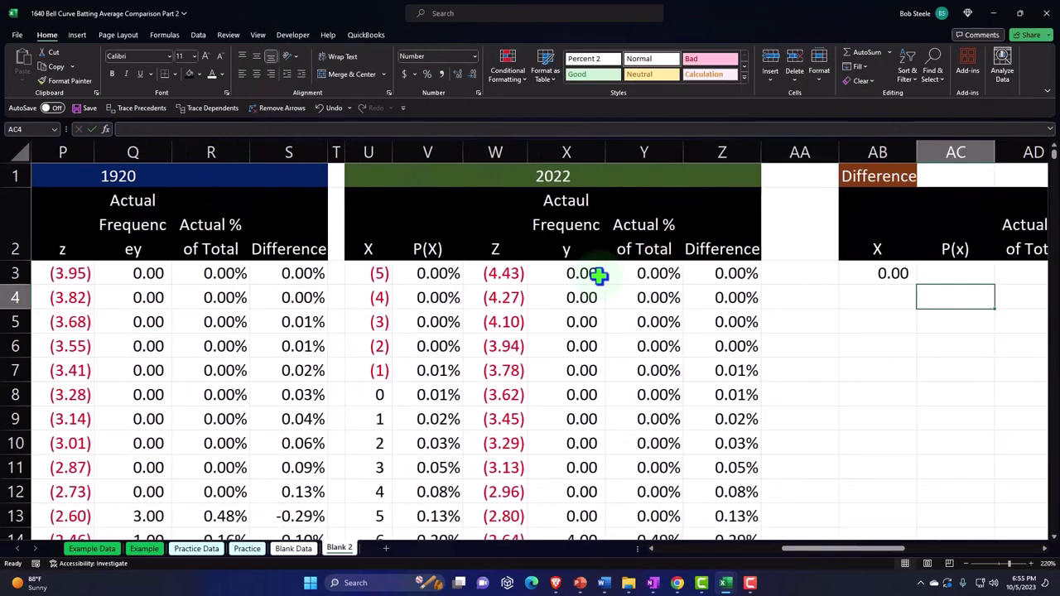
key(Right)
key(Left)
key(Left)
key(Left)
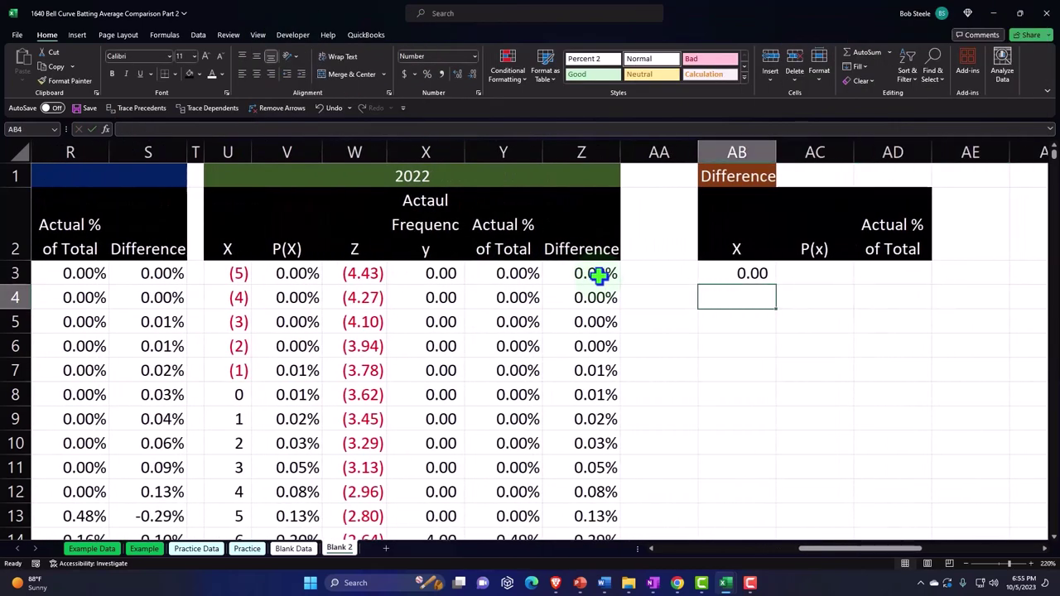
key(Up)
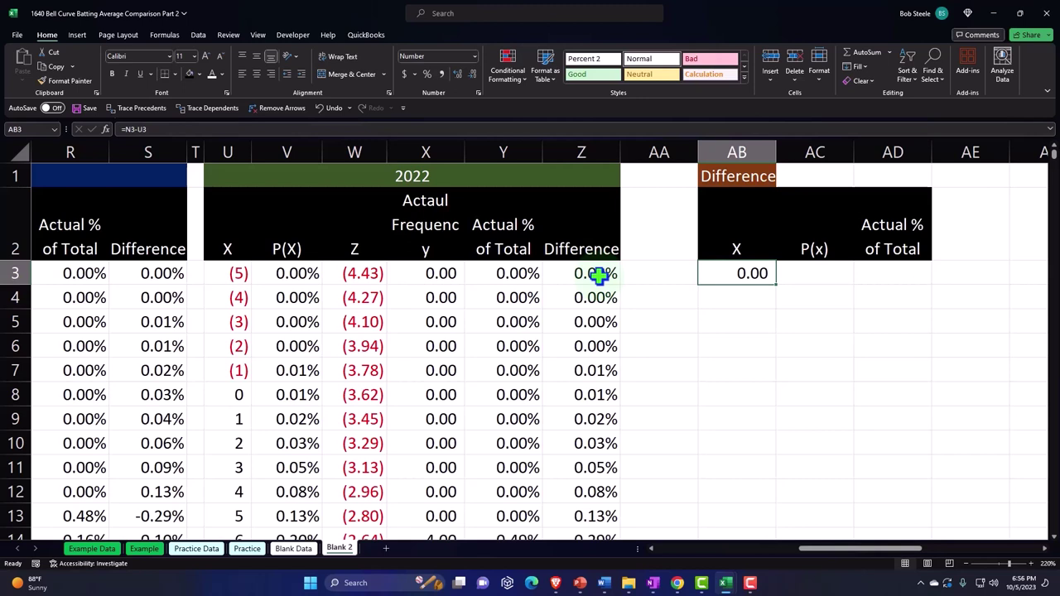
click(734, 281)
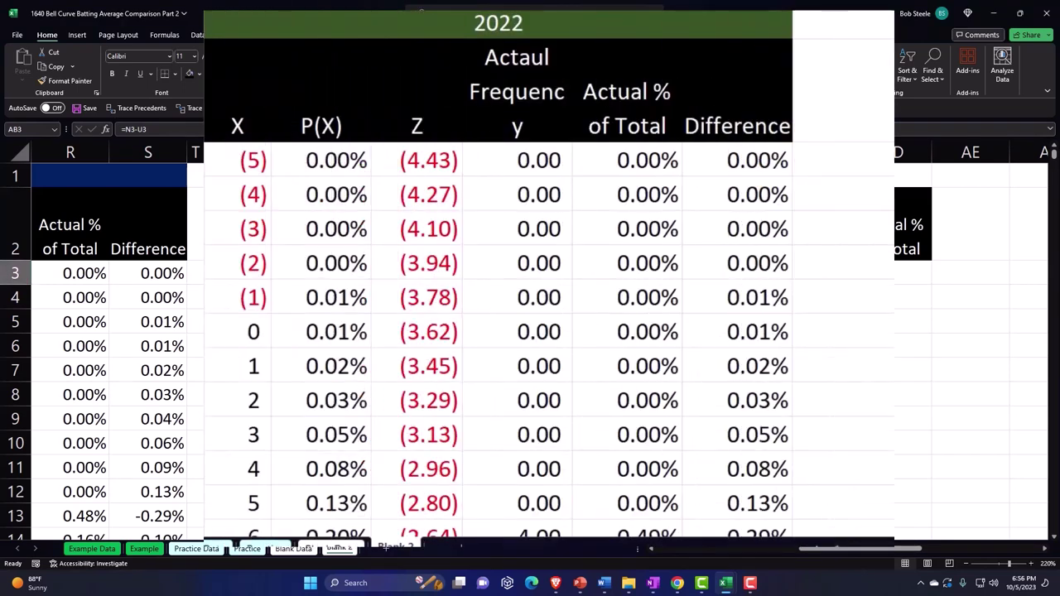
text(=)
key(Left)
key(Left)
key(Left)
key(Left)
key(Left)
key(Left)
key(Left)
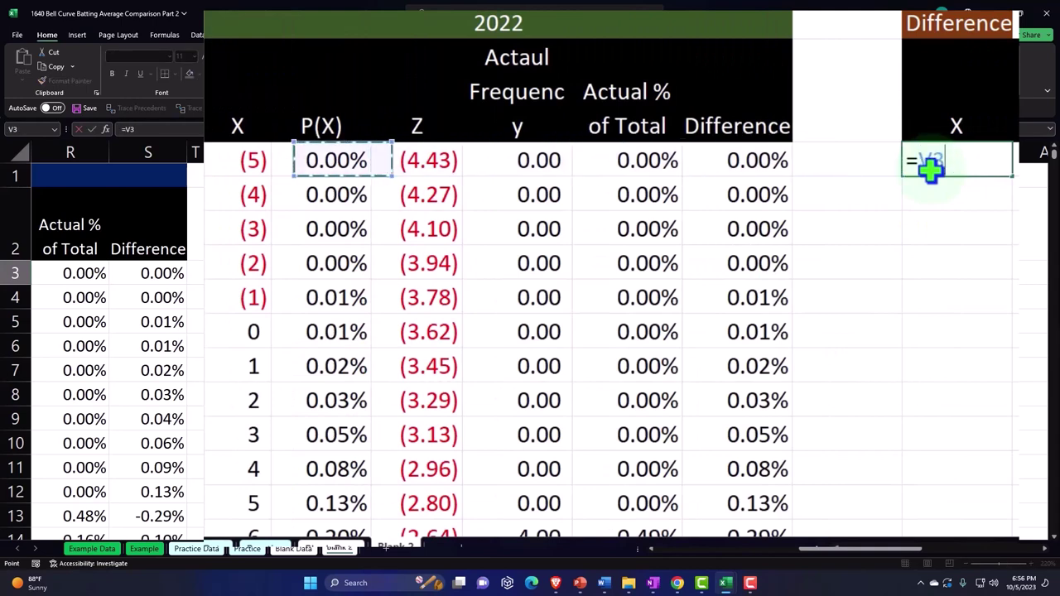
key(Return)
Copy the X formula down to row 64, show no decimals, and narrow column AB
click(729, 276)
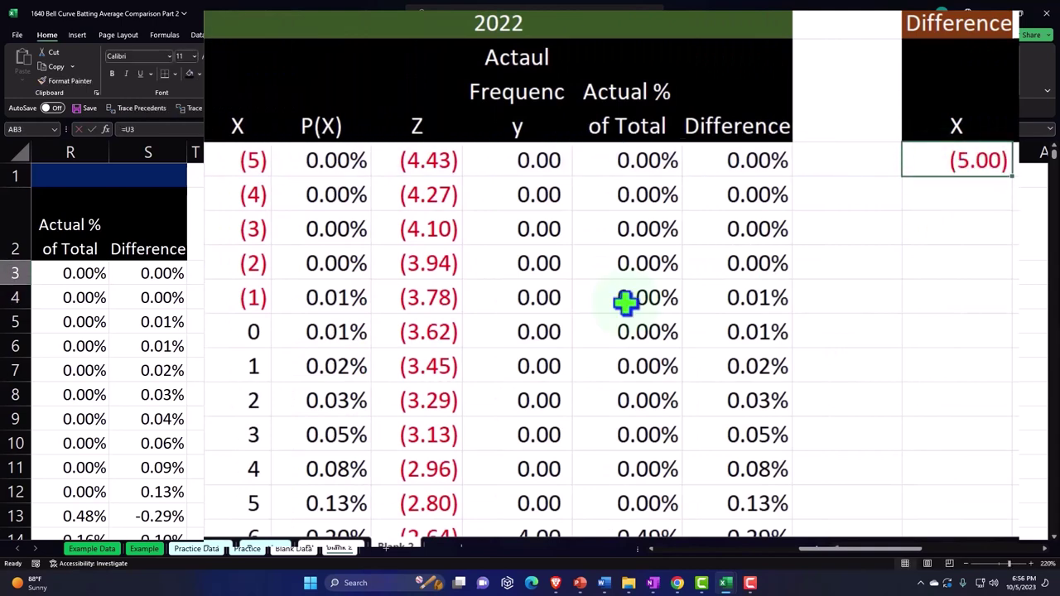
drag(776, 285, 748, 291)
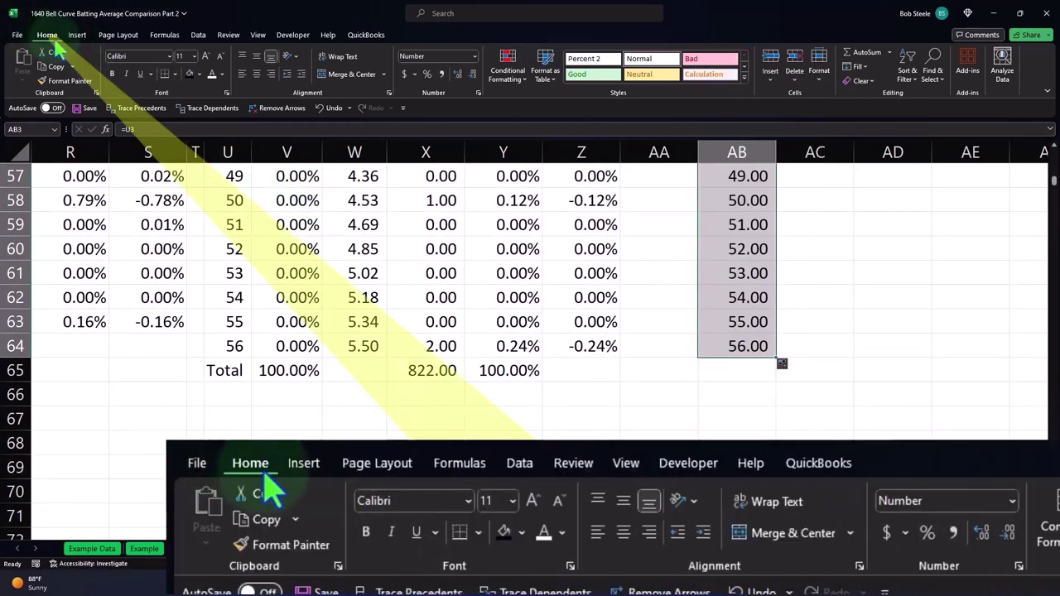
click(456, 71)
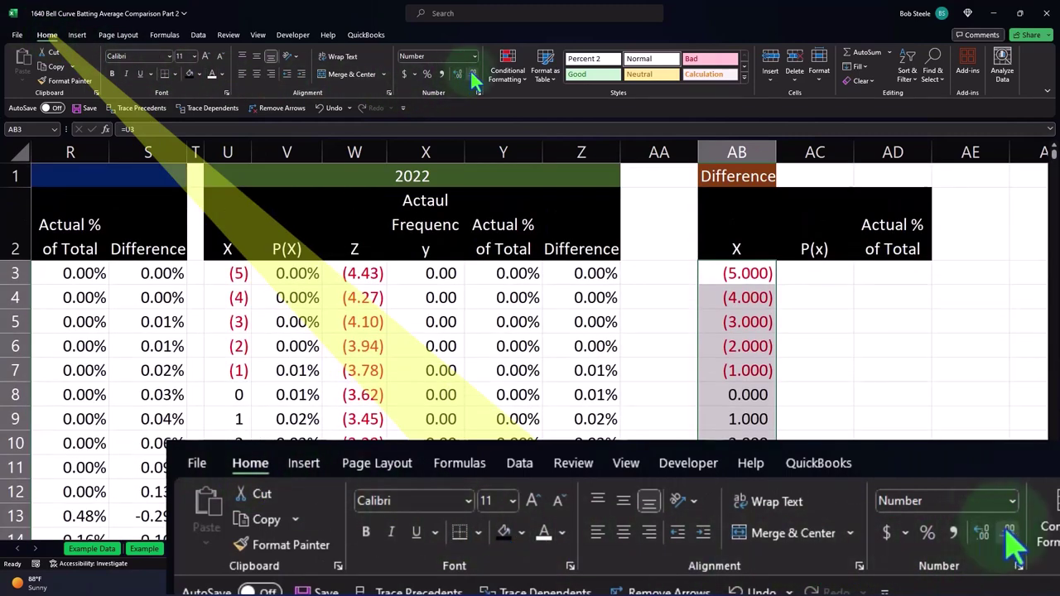
click(472, 74)
click(474, 78)
click(474, 79)
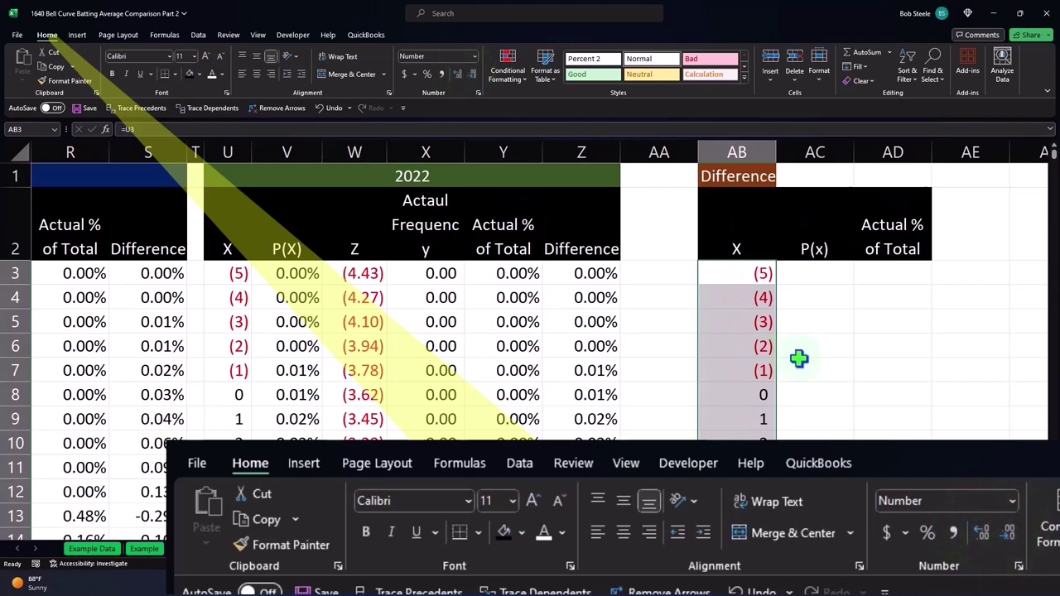
click(739, 330)
drag(775, 153, 743, 152)
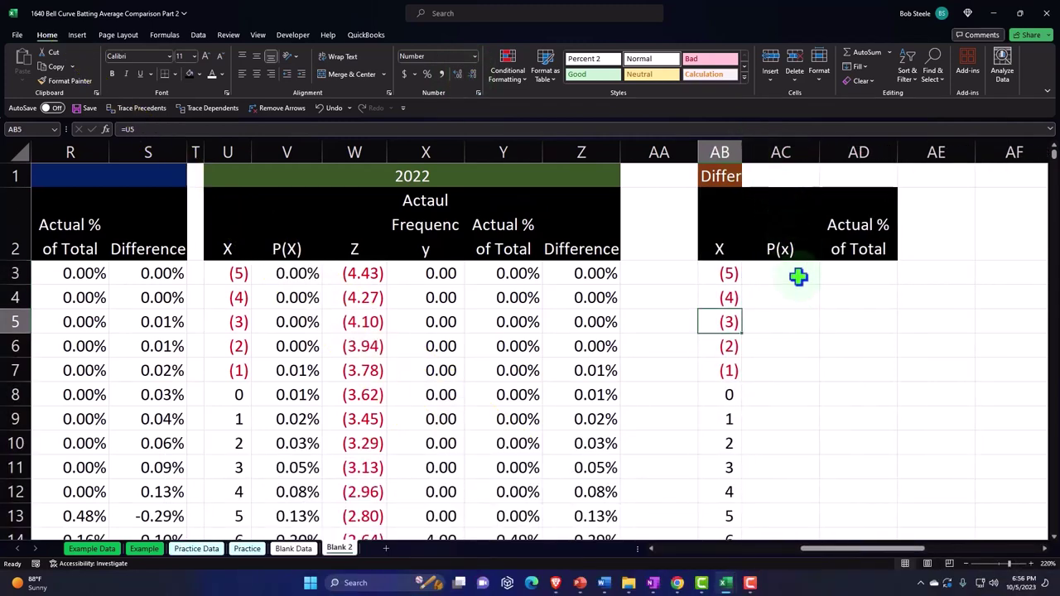
Enter the P(x) difference formula =O3-V3 in cell AC3
click(796, 274)
text(=)
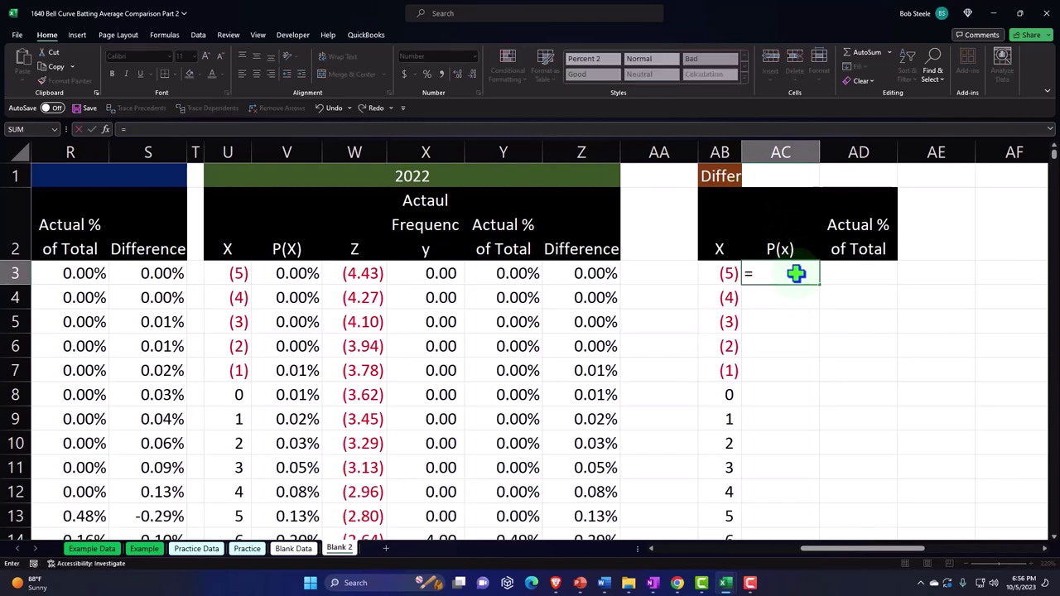
key(Left)
key(Left)
key(Left)
key(Left)
key(Left)
key(Left)
key(Left)
key(Left)
key(Left)
key(Left)
key(Left)
key(Left)
key(Left)
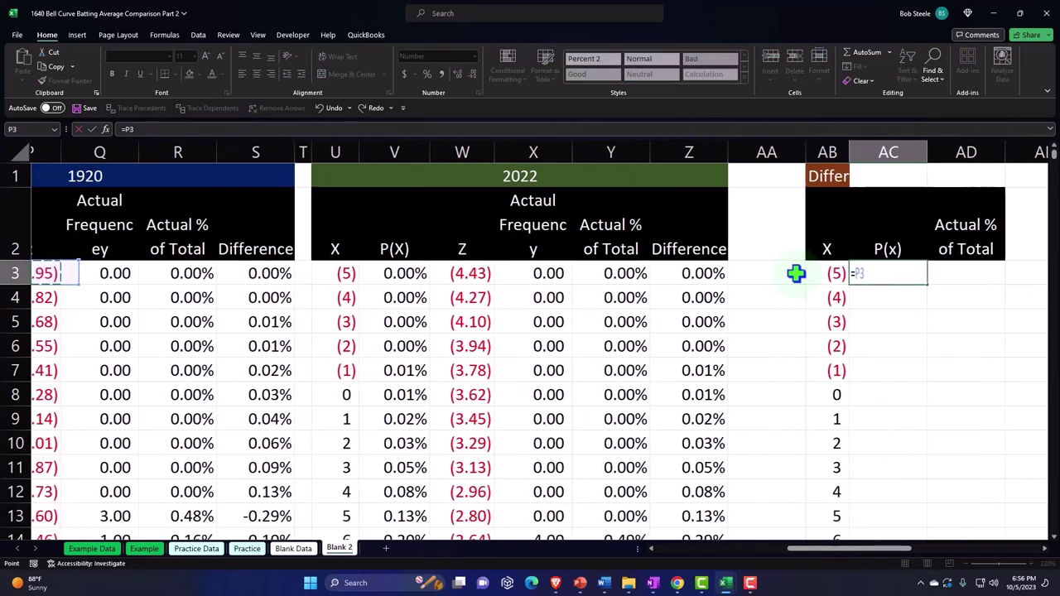
key(Left)
key(Left)
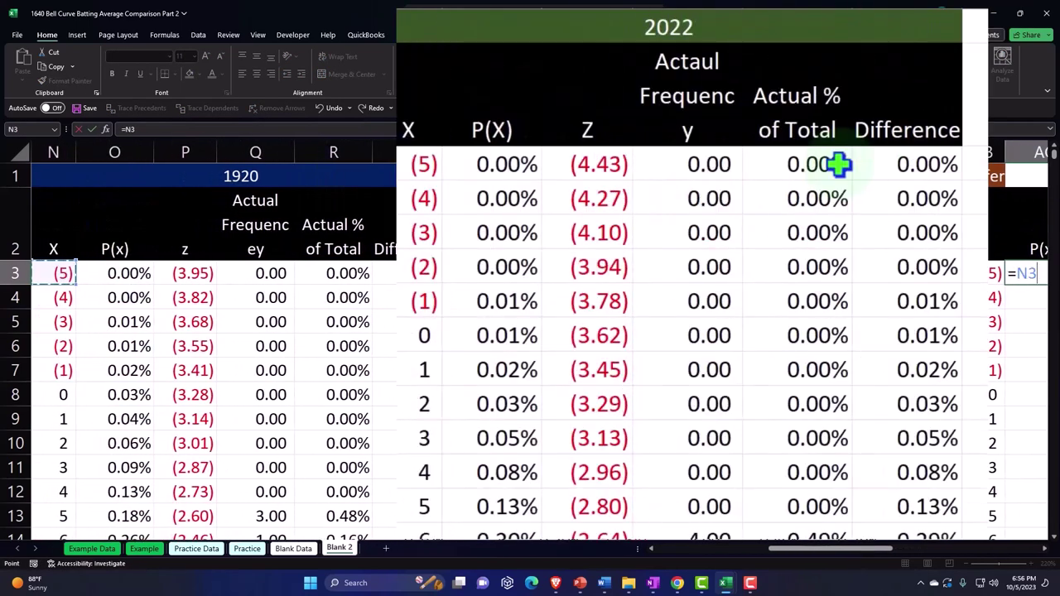
key(Left)
key(Right)
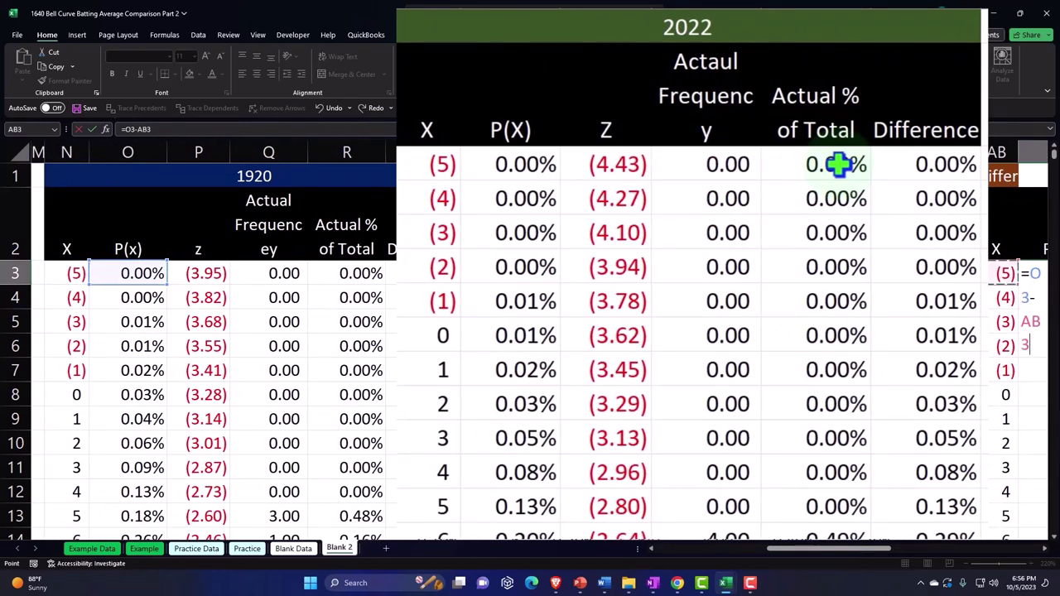
key(Left)
key(Left)
key(Left)
key(Left)
key(Left)
key(Left)
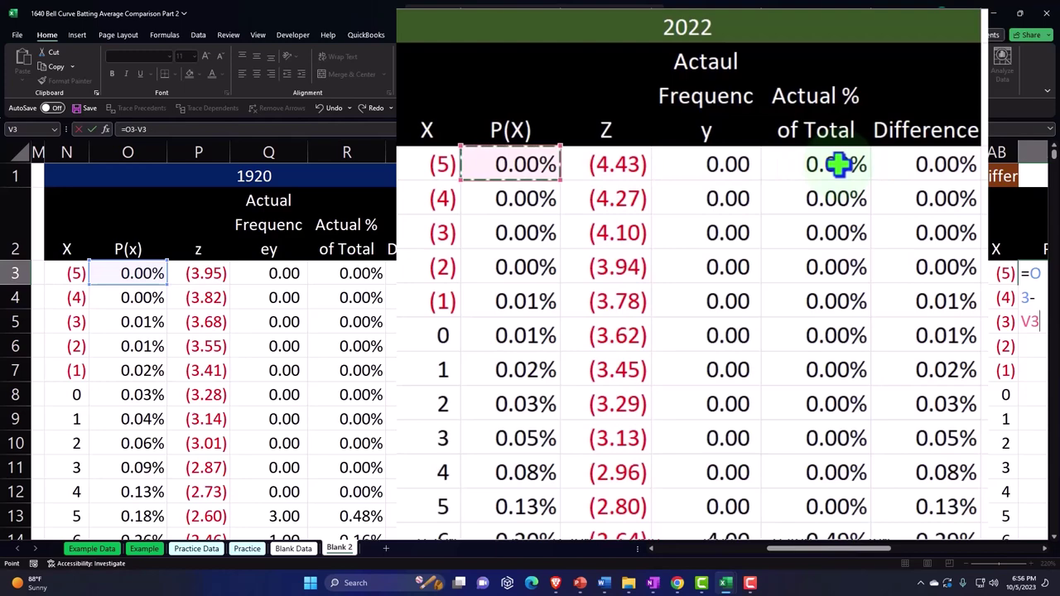
key(Return)
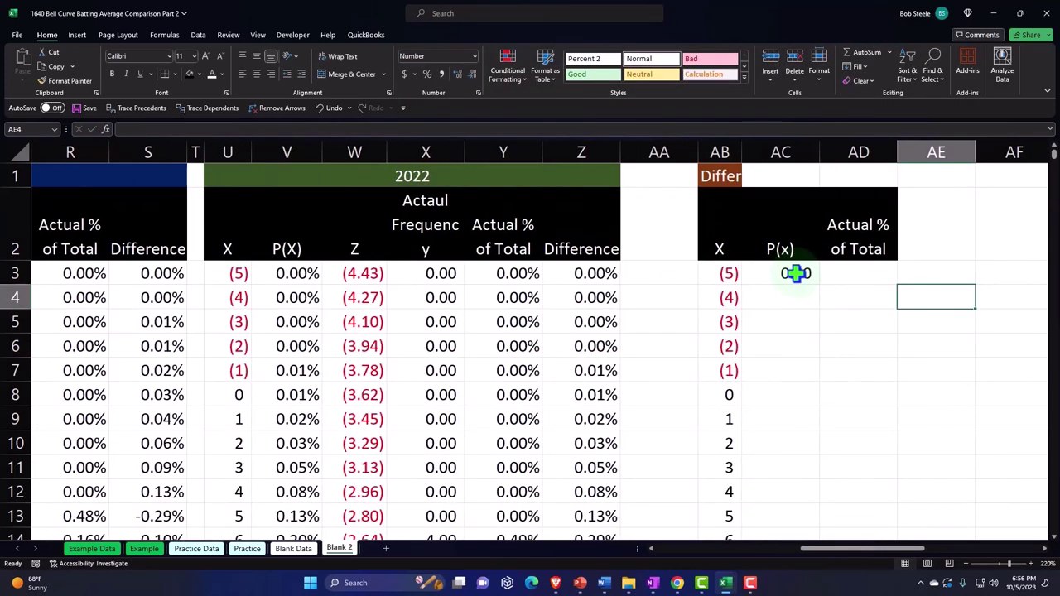
Format AC3 as a percentage and fill the formula down column AC
click(795, 274)
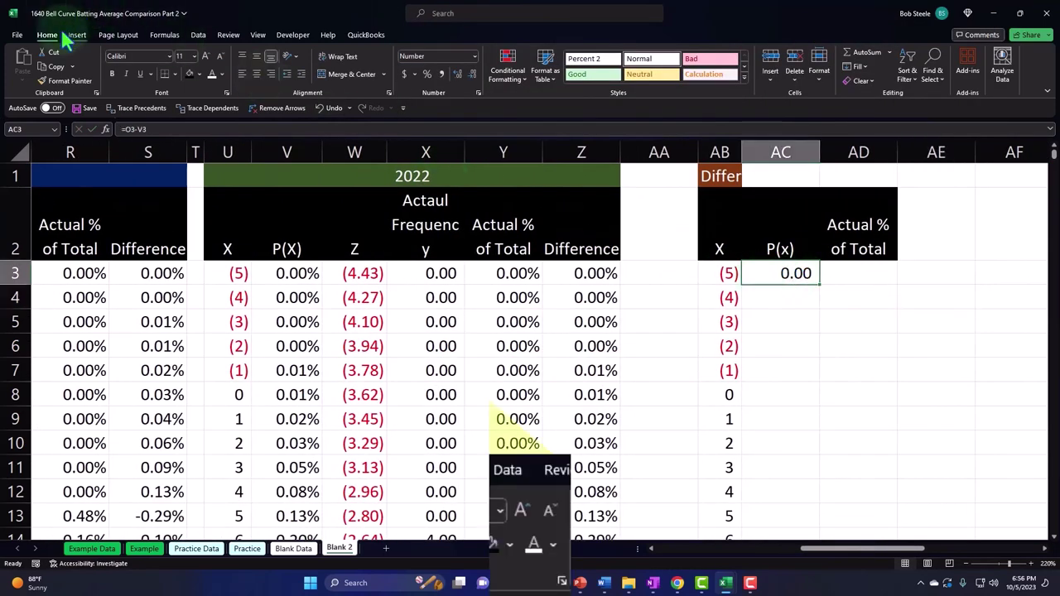
click(427, 74)
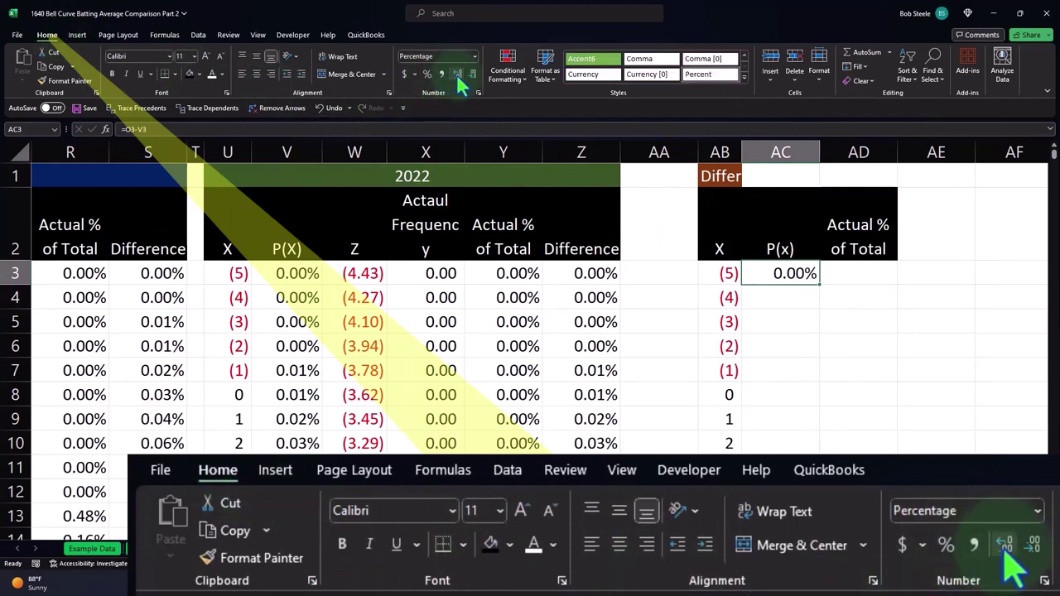
double_click(819, 284)
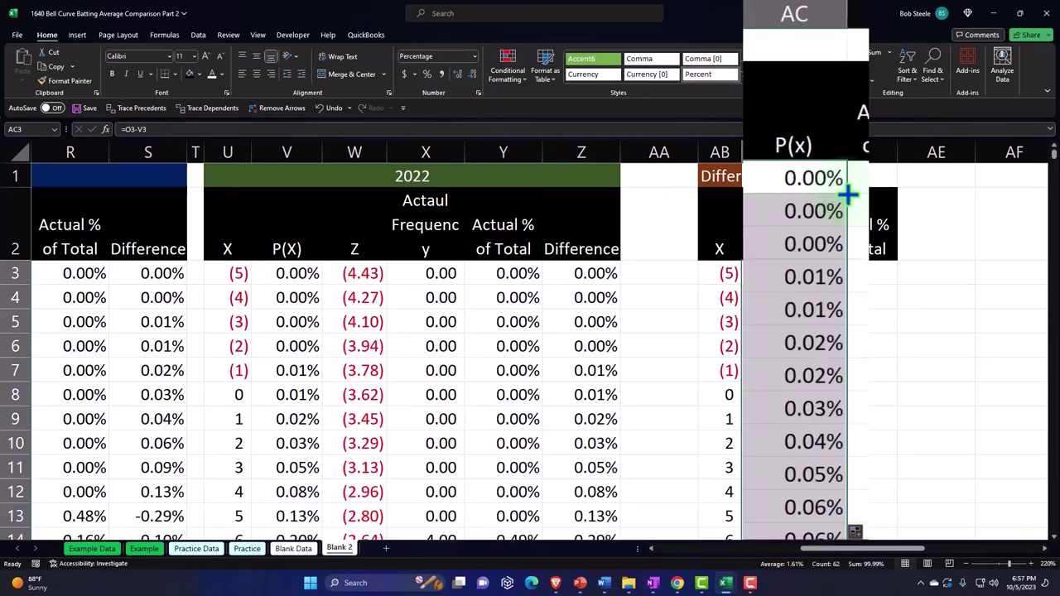
scroll(848, 194, down, 5)
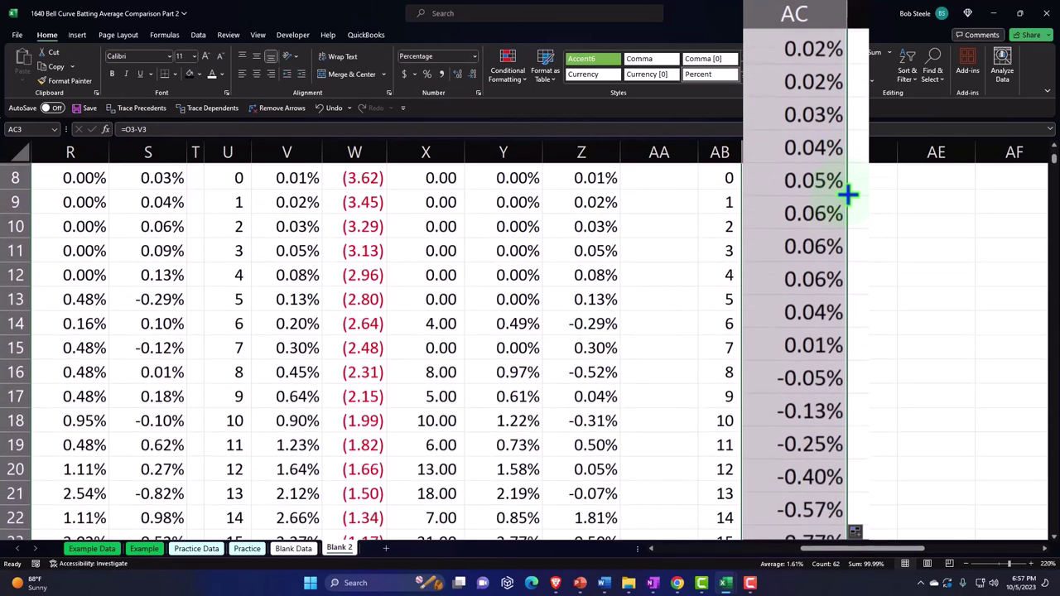
scroll(848, 193, down, 3)
scroll(848, 193, up, 8)
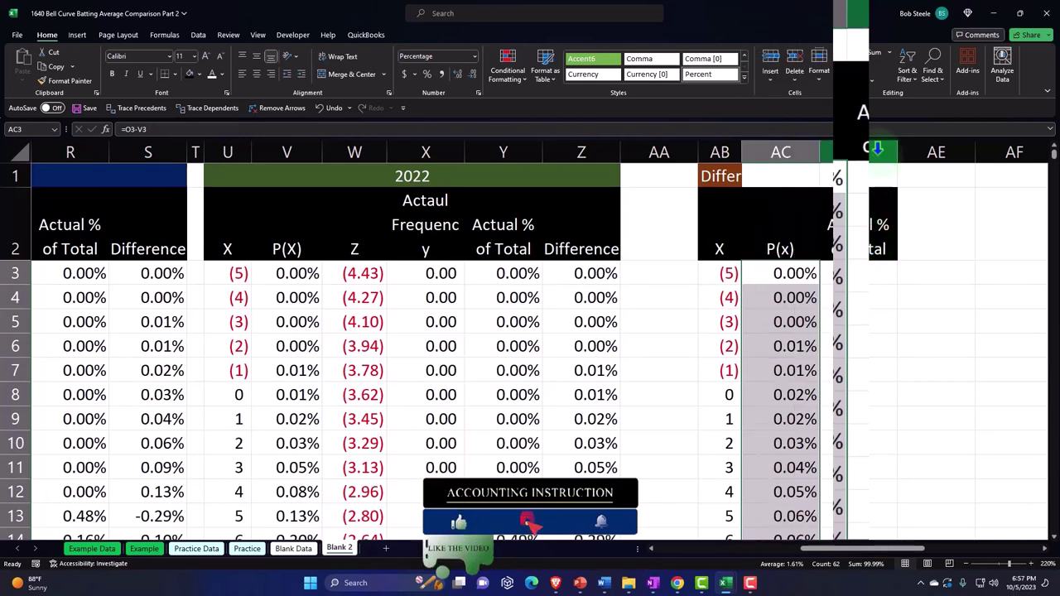
click(877, 149)
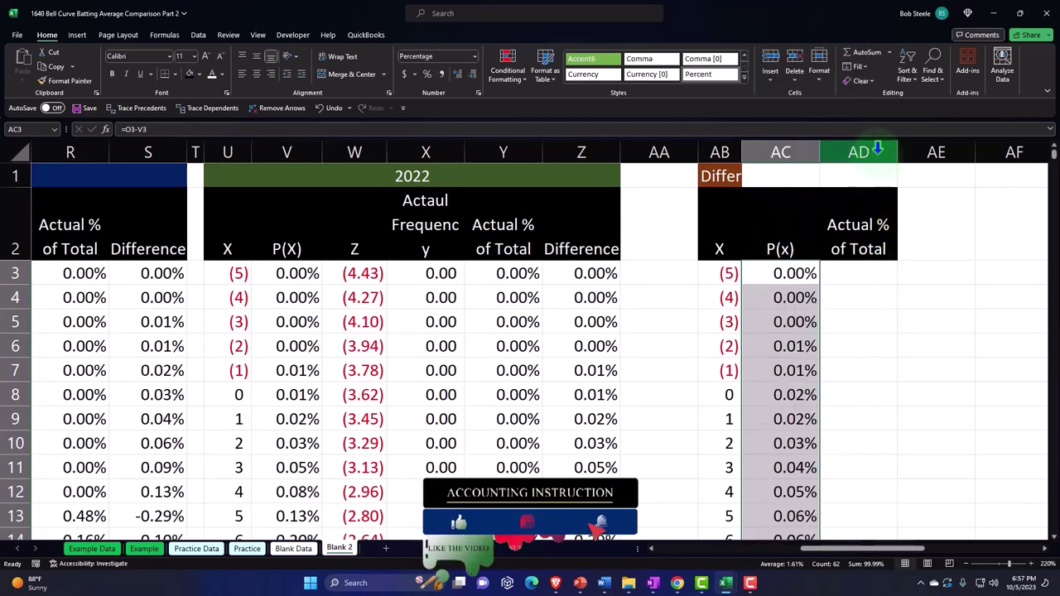
Insert a new column before Actual % of Total headed 'Z'
right_click(865, 326)
click(890, 404)
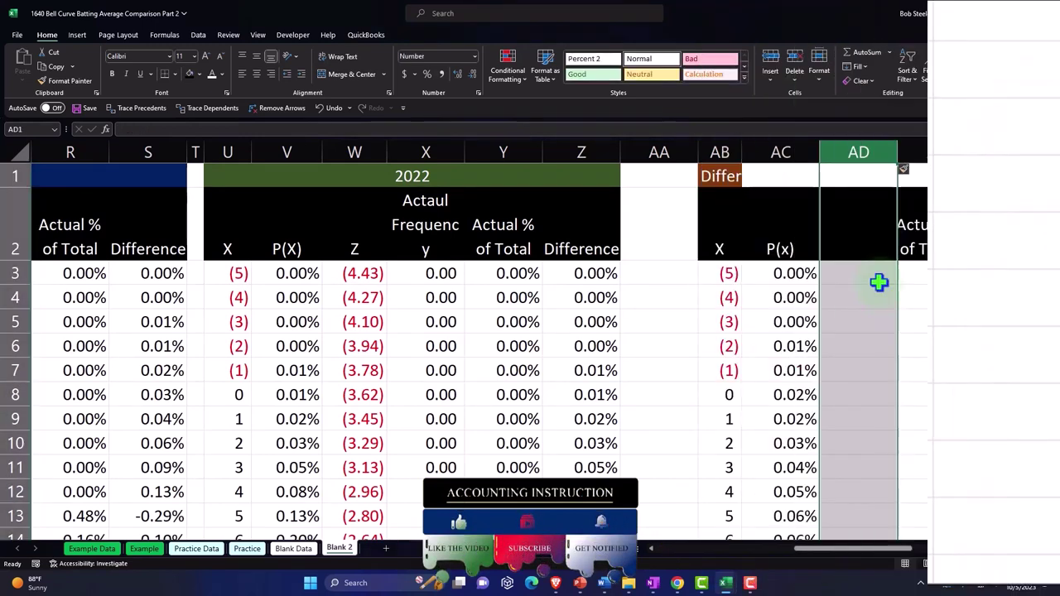
click(858, 232)
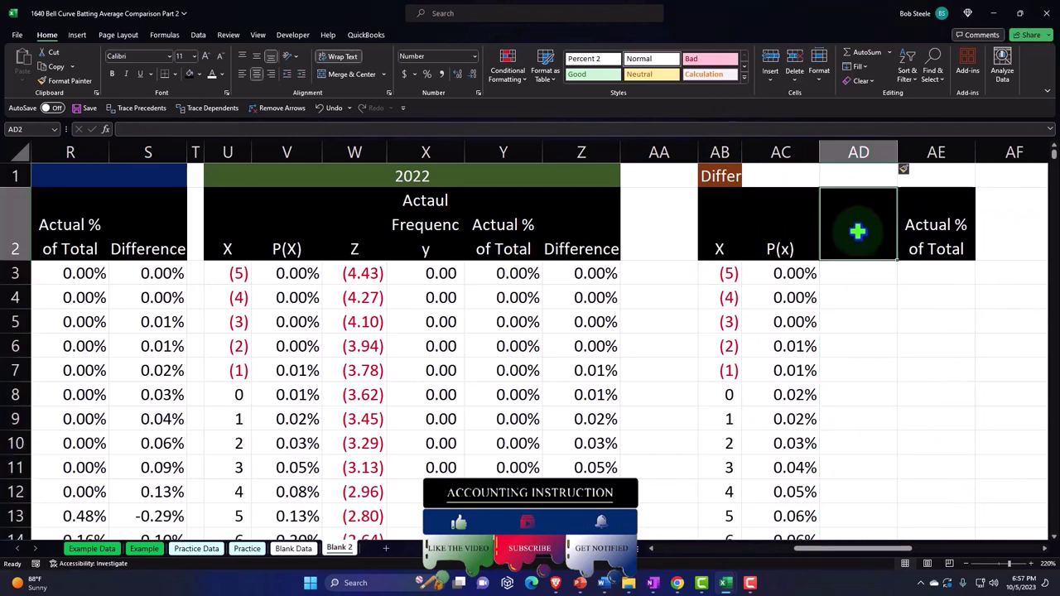
text(Z)
key(Return)
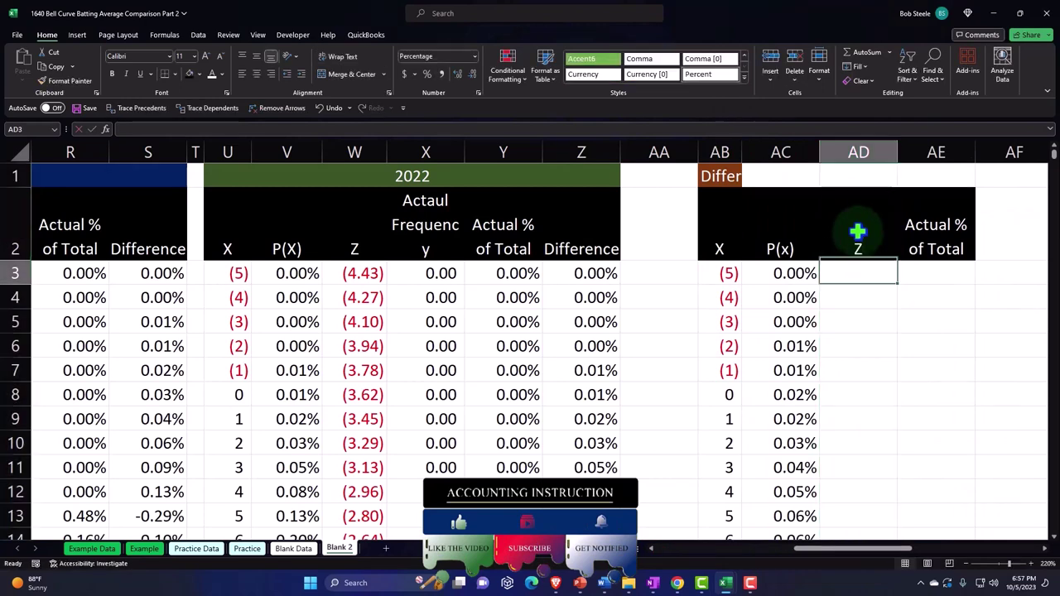
Enter the z difference formula =P3-W3 in cell AD3
text(=)
key(Left)
key(Left)
key(Left)
key(Left)
key(Left)
key(Left)
key(Left)
key(Left)
key(Left)
key(Left)
key(Left)
key(Left)
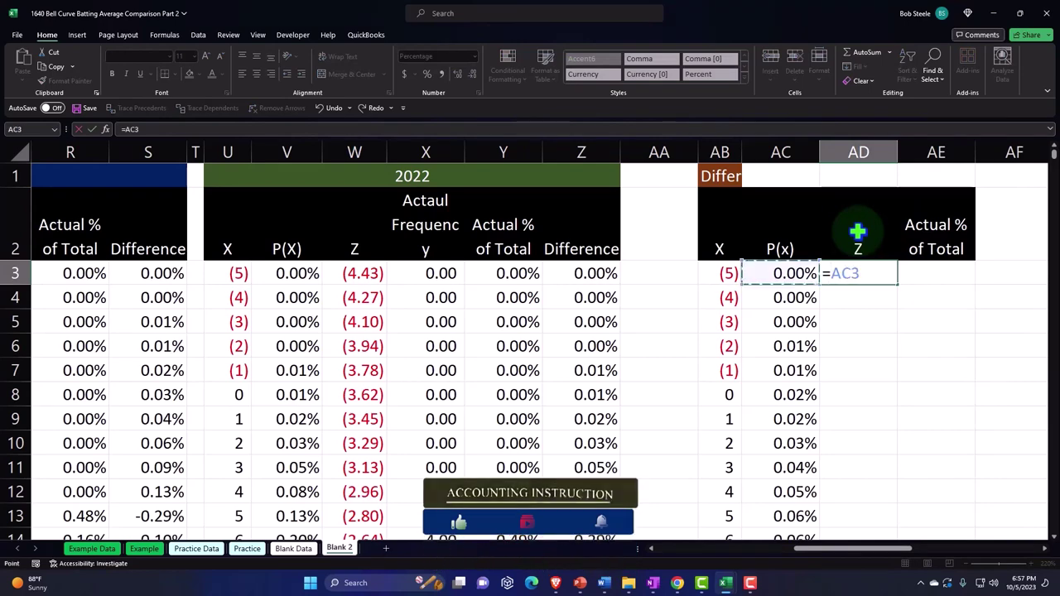
key(Left)
key(Left)
key(Left)
key(Left)
key(Left)
key(Left)
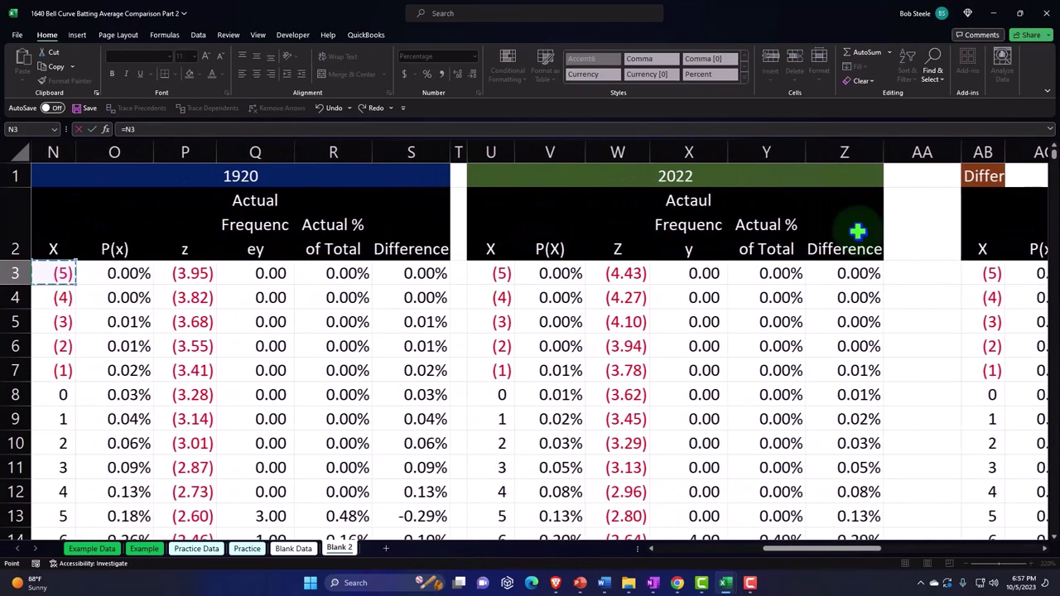
key(Right)
key(Right)
key(Right)
key(Right)
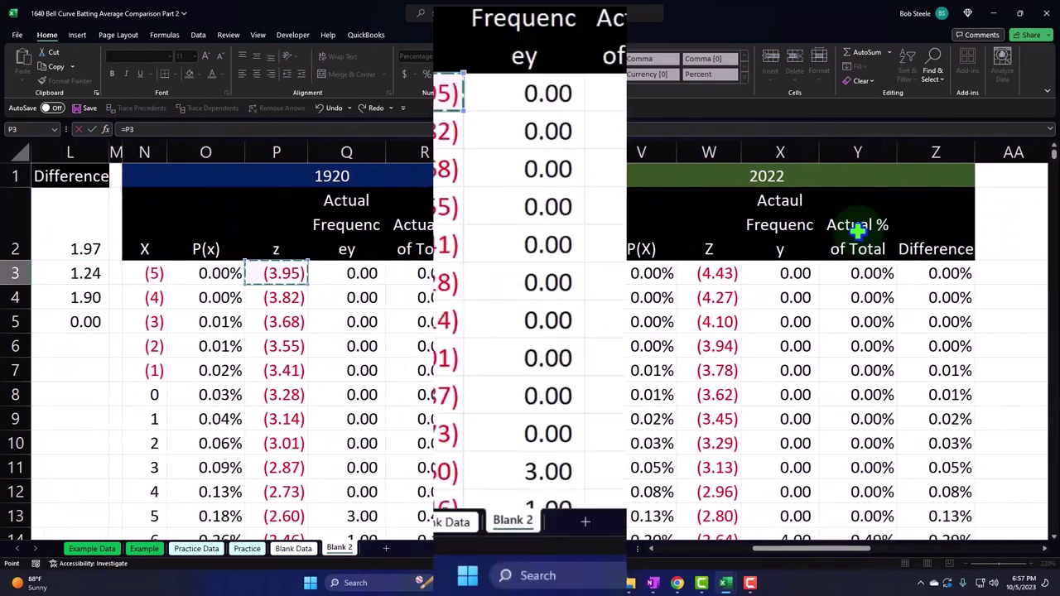
key(Right)
key(Right)
key(Right)
key(Right)
key(Right)
key(Right)
key(Right)
key(Right)
key(Right)
key(Right)
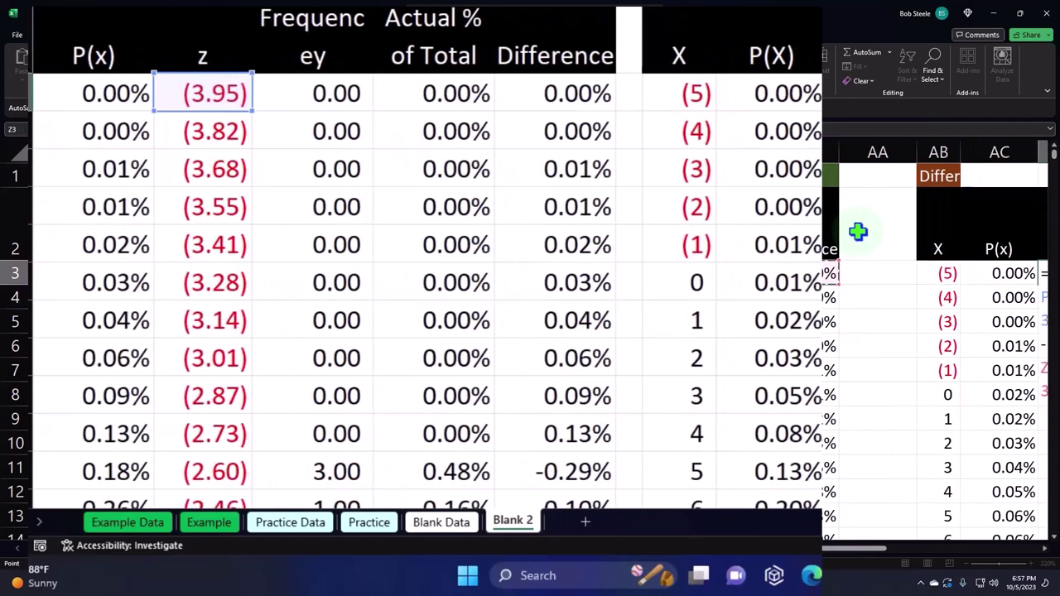
key(Return)
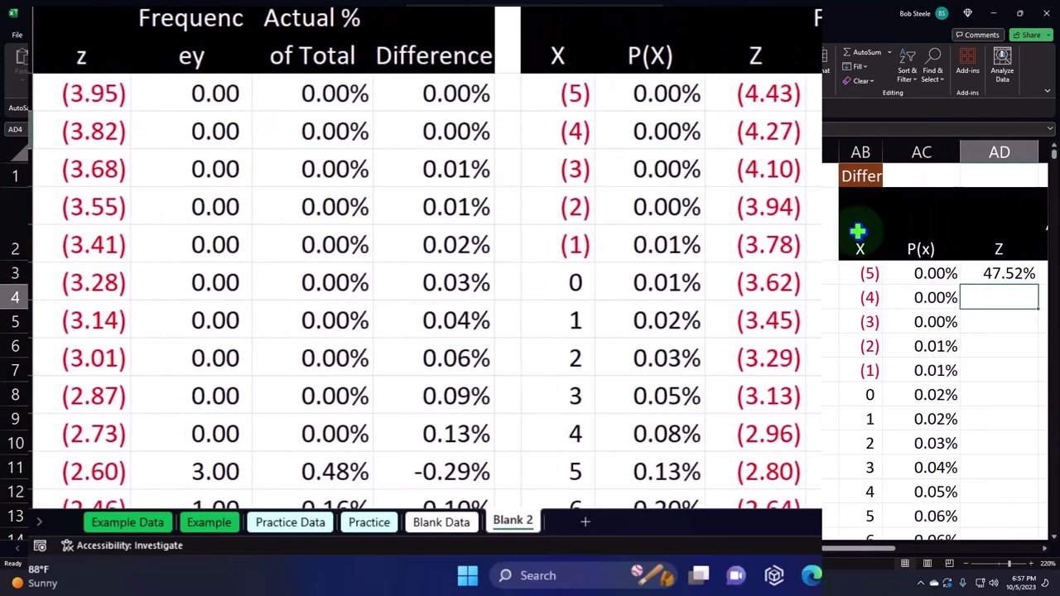
key(Up)
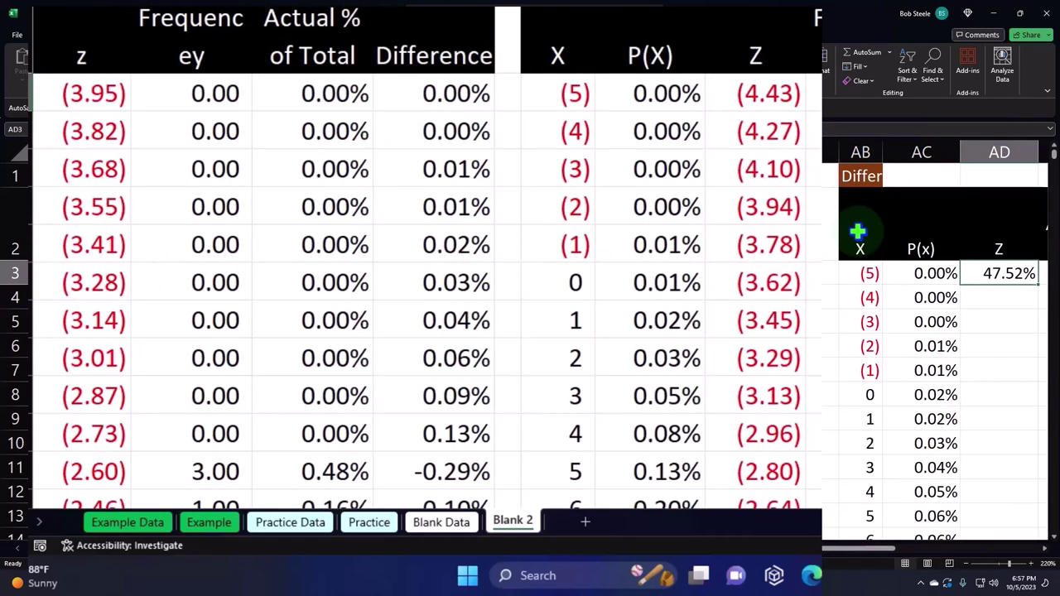
Copy the 2022 Z number format onto AD3 and fill it down the column
click(749, 91)
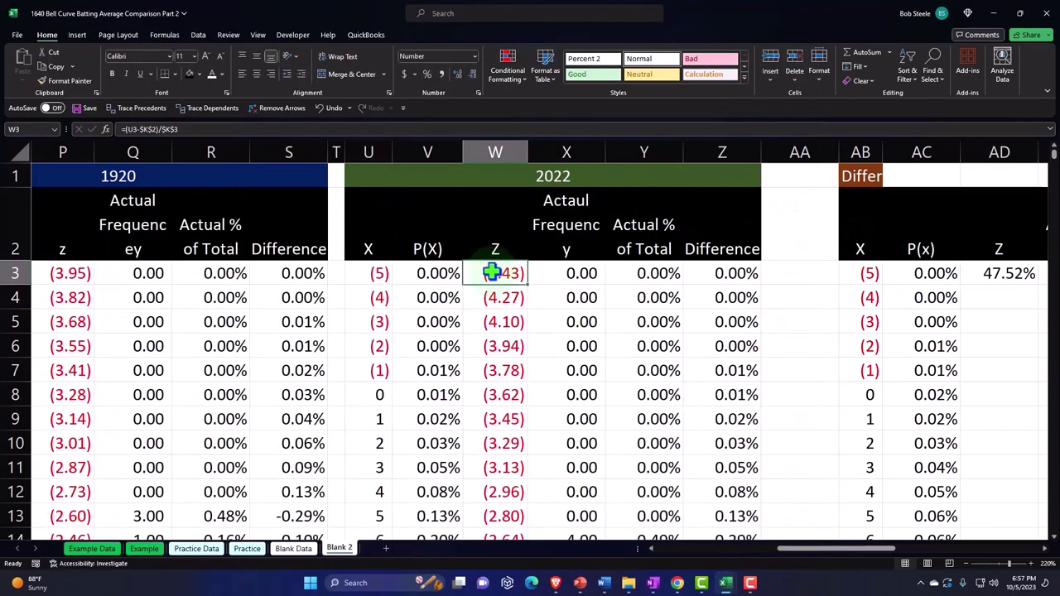
click(64, 80)
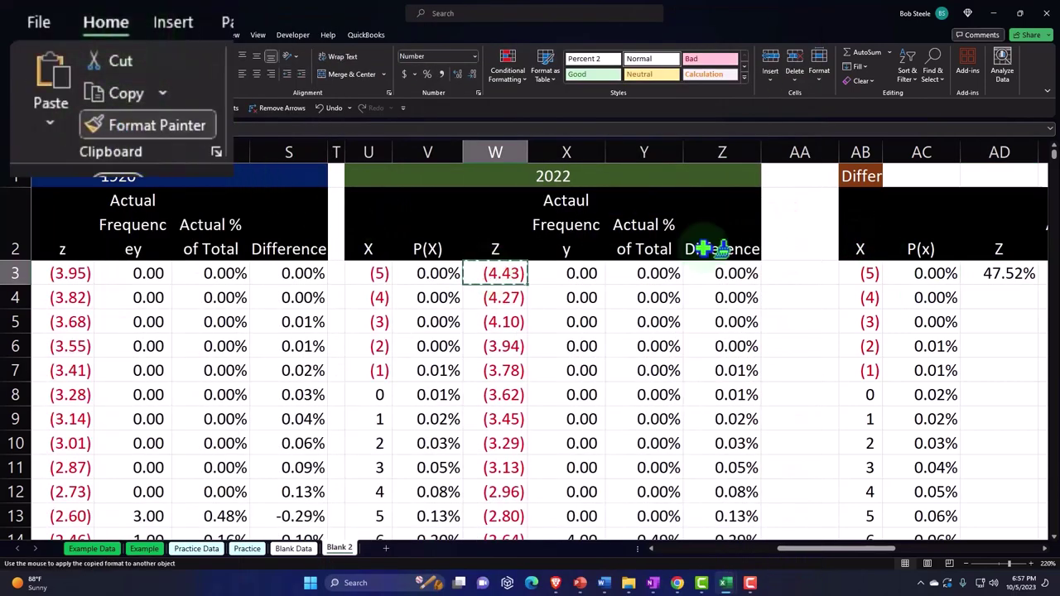
click(996, 274)
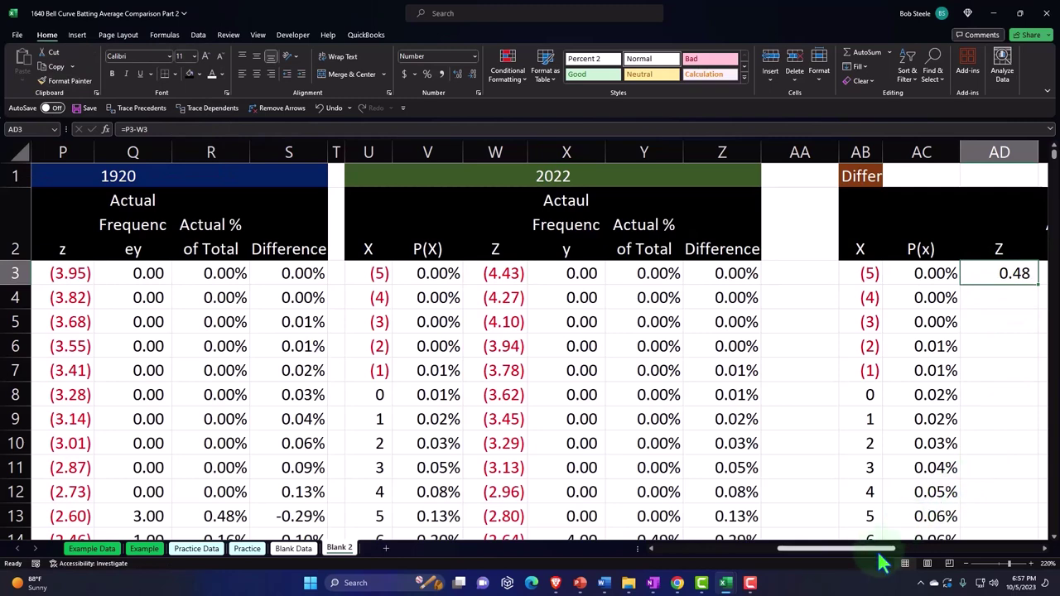
scroll(883, 550, right, 3)
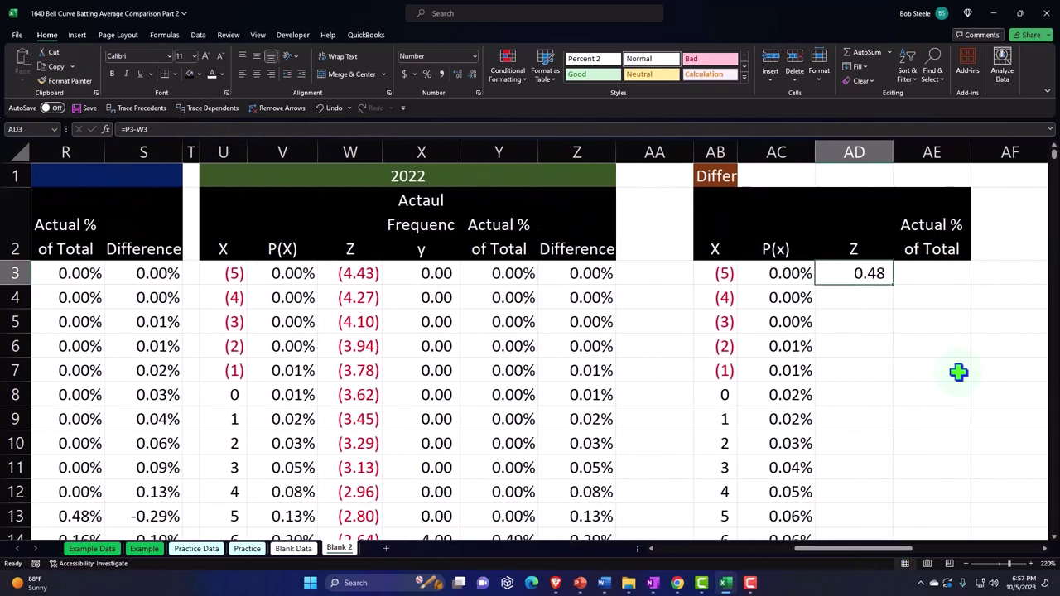
double_click(893, 284)
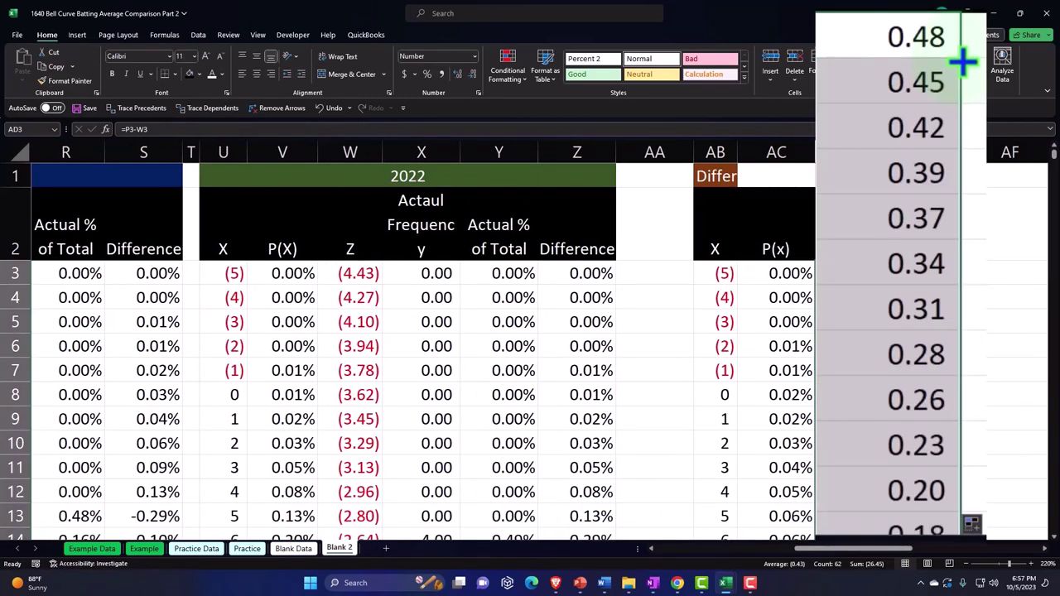
click(919, 274)
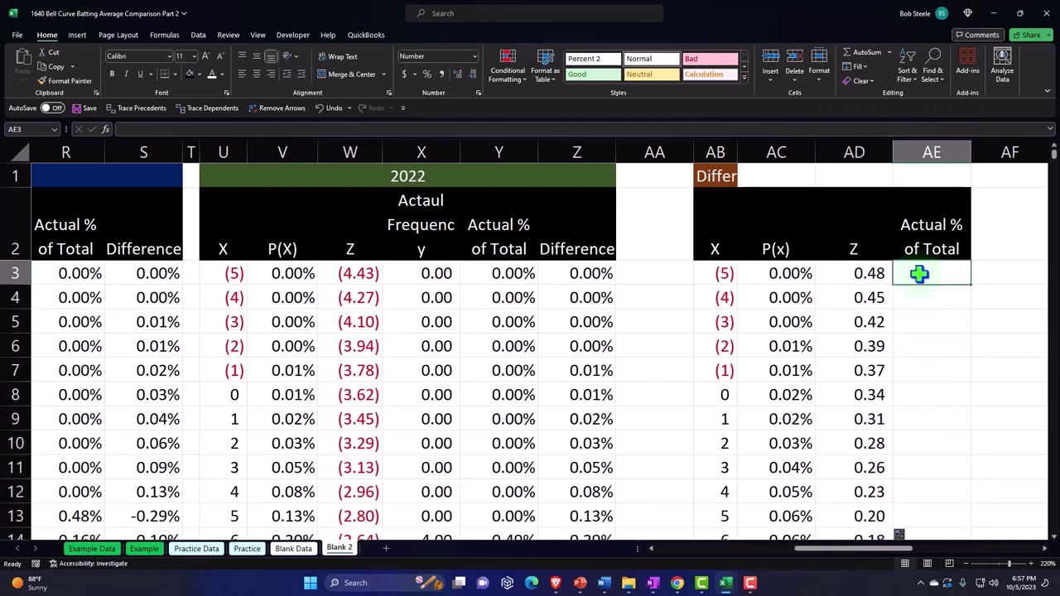
Enter the Actual % of Total difference formula =R3-Y3 in cell AE3
text(=)
key(Left)
key(Left)
key(Left)
key(Left)
key(Left)
key(Left)
key(Left)
key(Left)
key(Left)
key(Left)
key(Left)
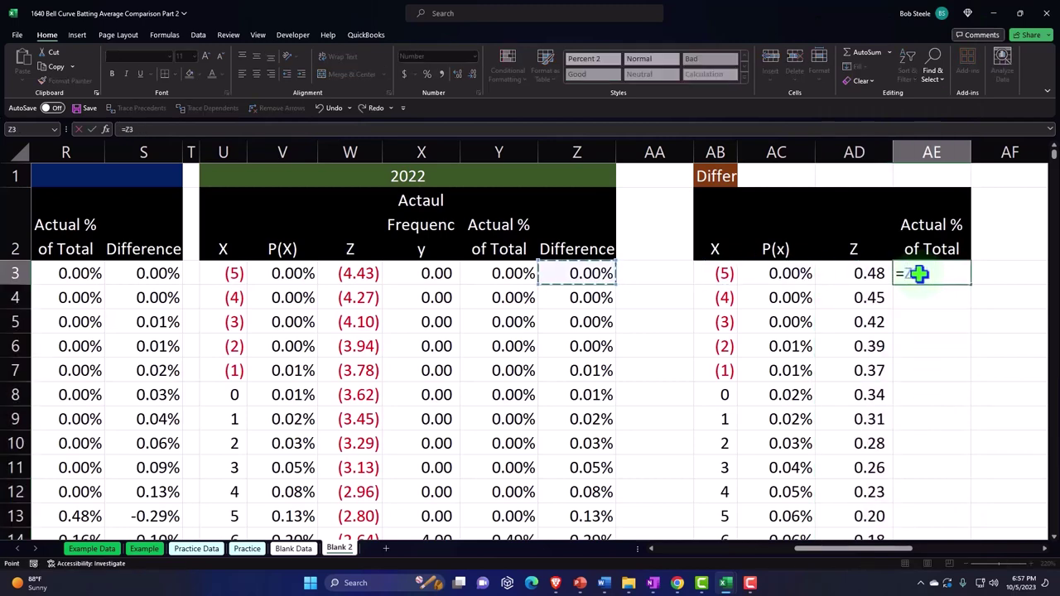
key(Left)
key(Left)
key(Left)
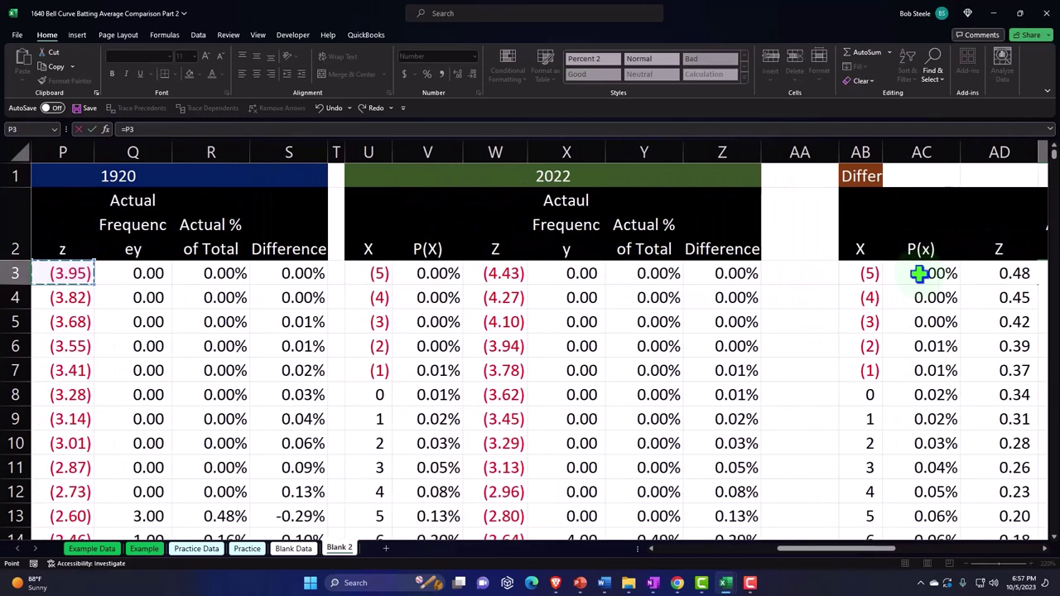
key(Right)
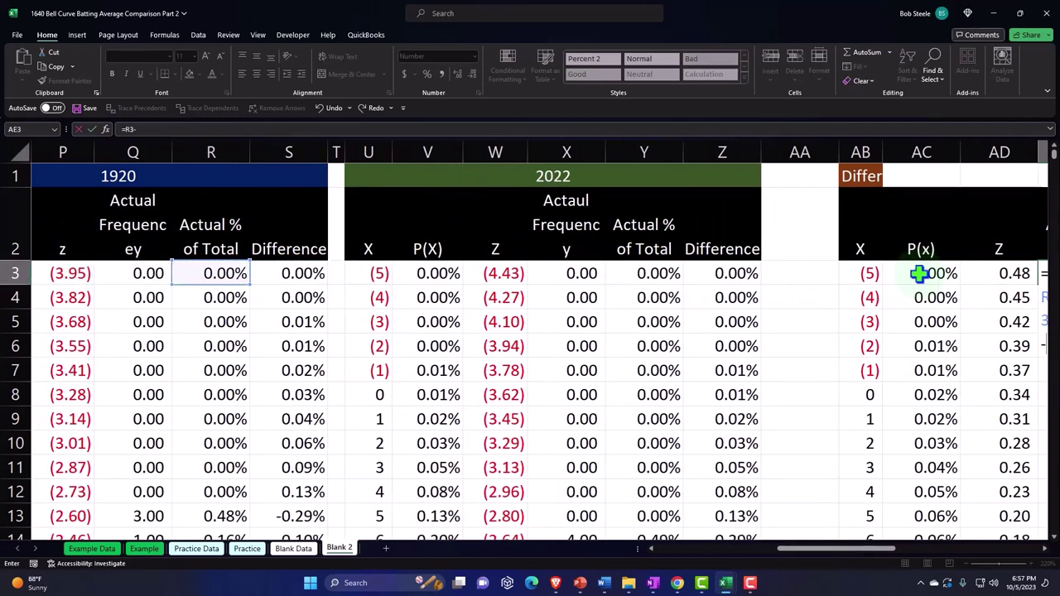
text(-)
key(Left)
key(Left)
key(Left)
key(Left)
key(Left)
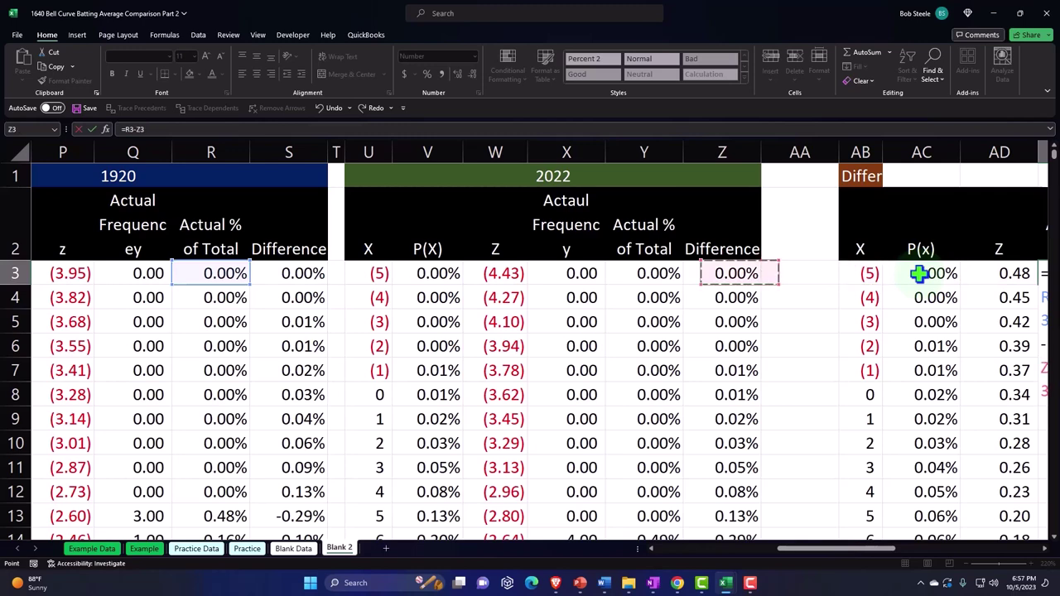
key(Left)
key(ctrl+Return)
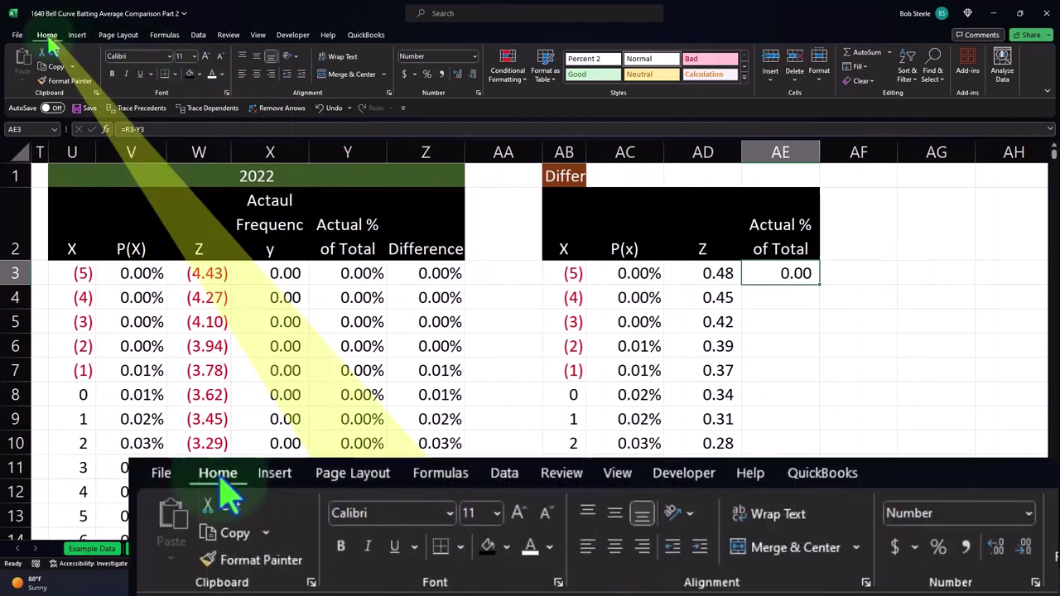
Format the difference as a two-decimal percentage and fill it down the column
click(428, 74)
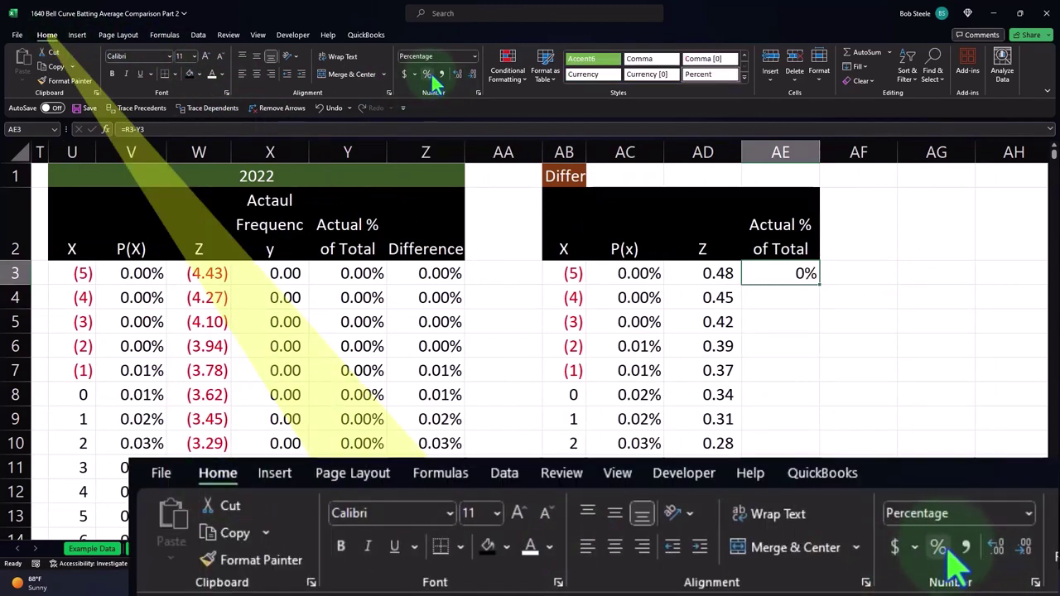
click(457, 73)
click(456, 73)
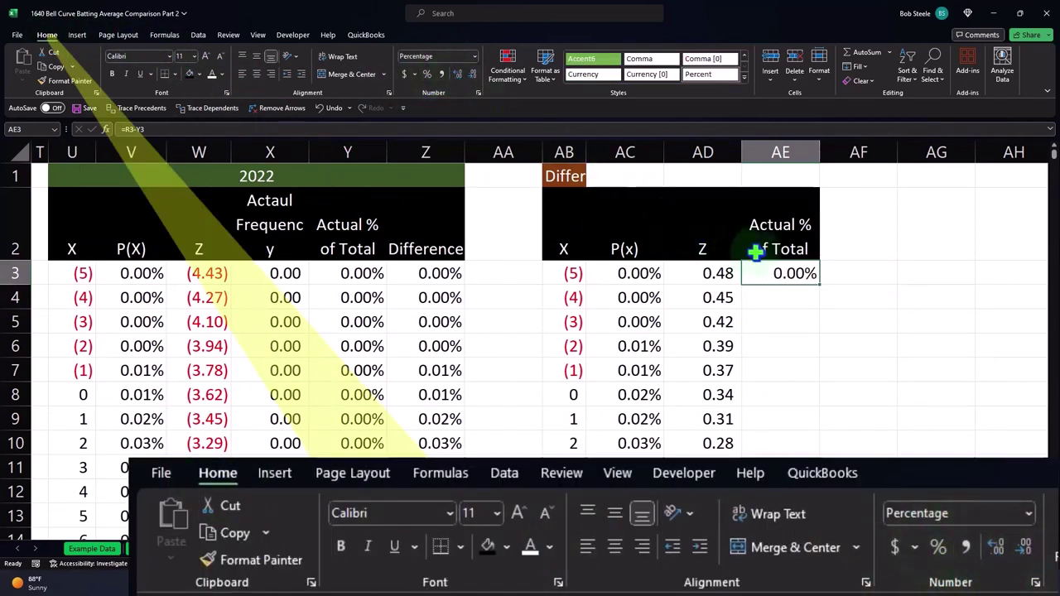
double_click(819, 285)
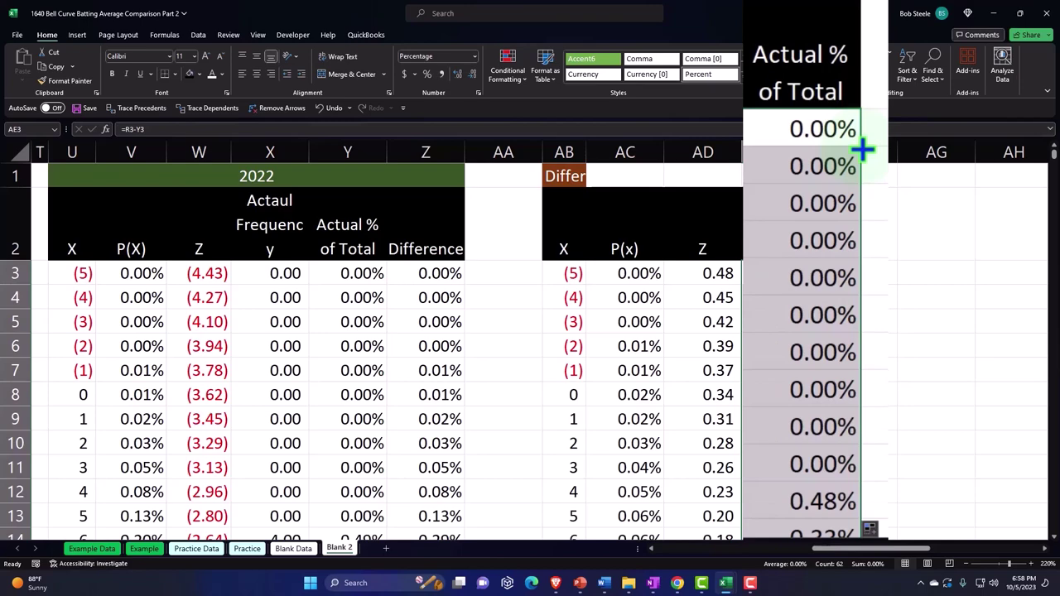
click(713, 394)
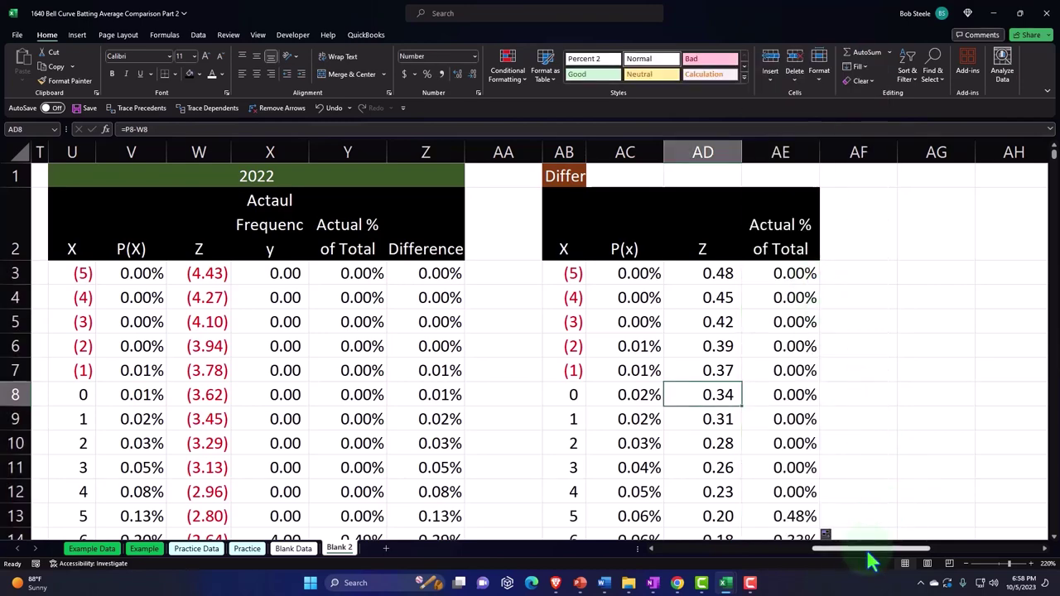
Select the 1920 P(x) header and its values in column O, leaving out the Total row
drag(868, 558, 814, 565)
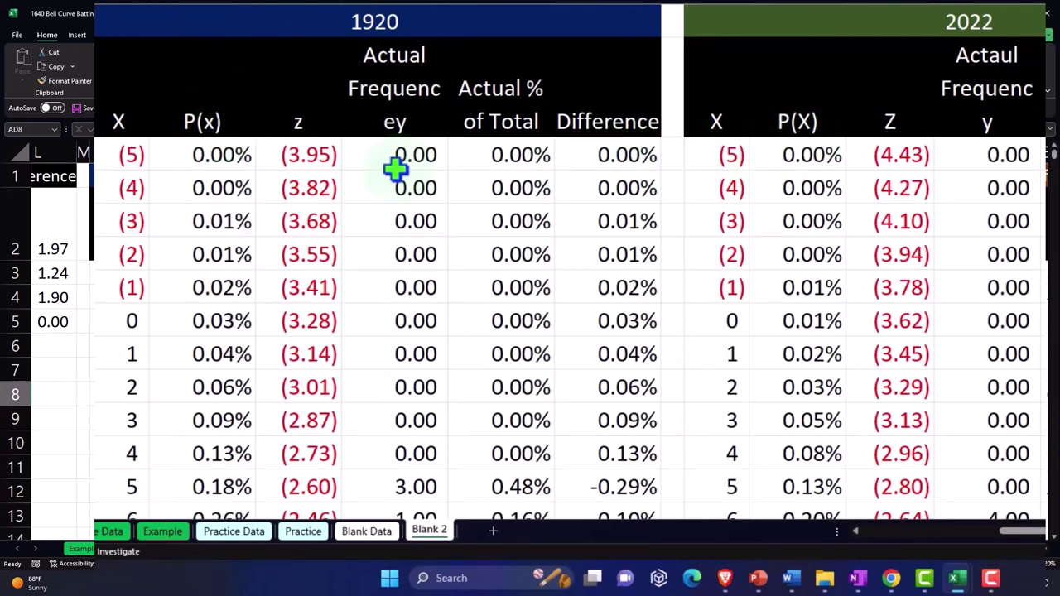
click(197, 122)
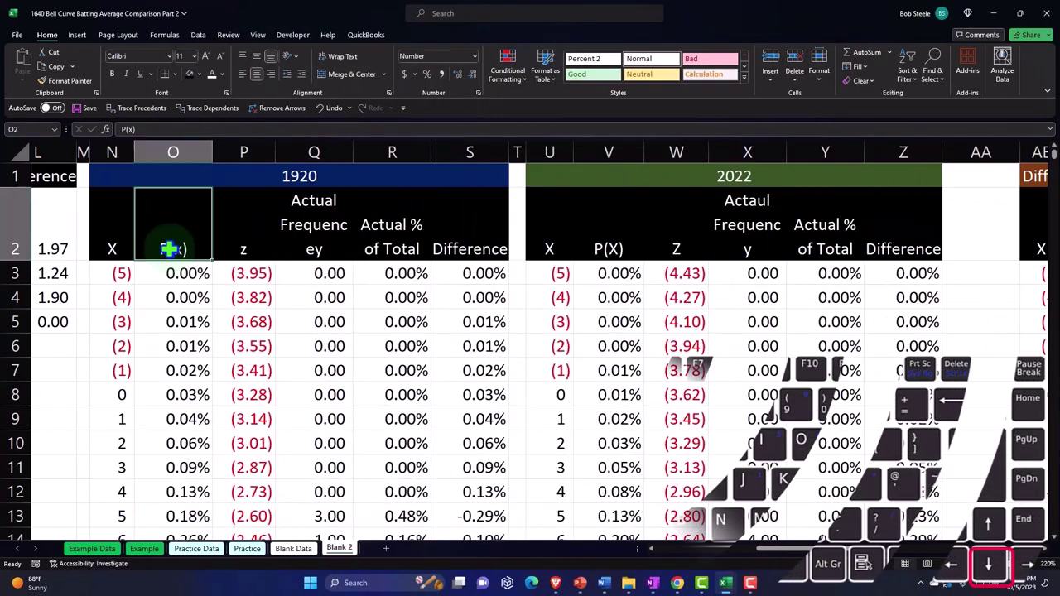
key(ctrl+shift+Down)
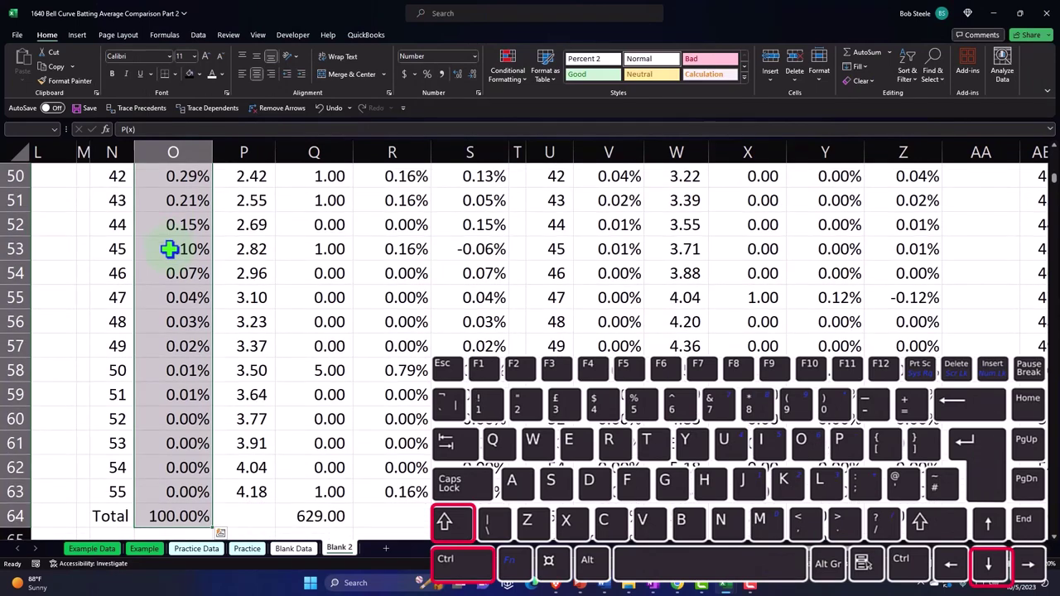
key(shift+Up)
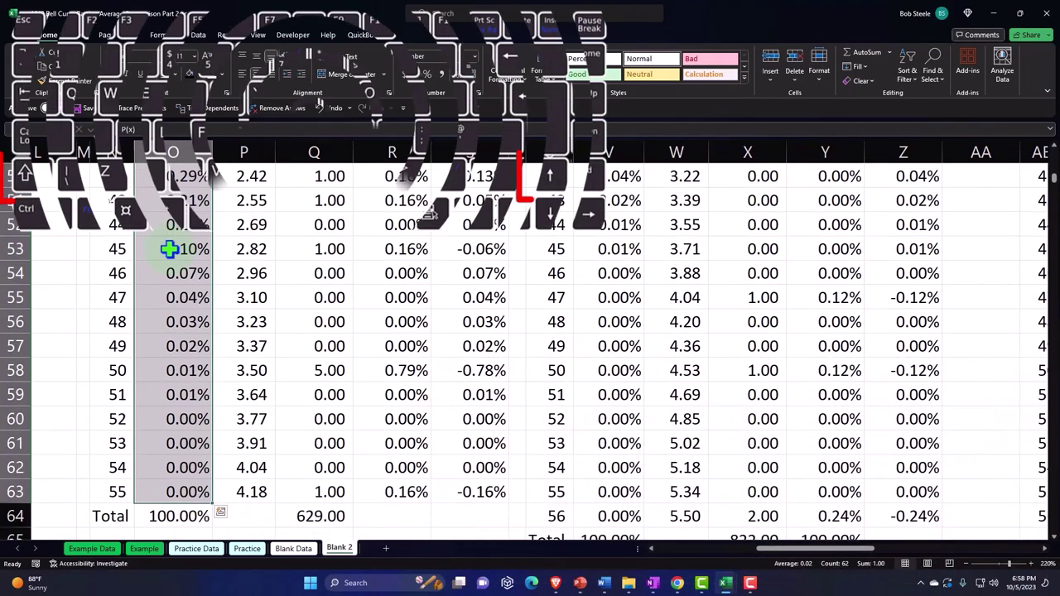
key(ctrl+BackSpace)
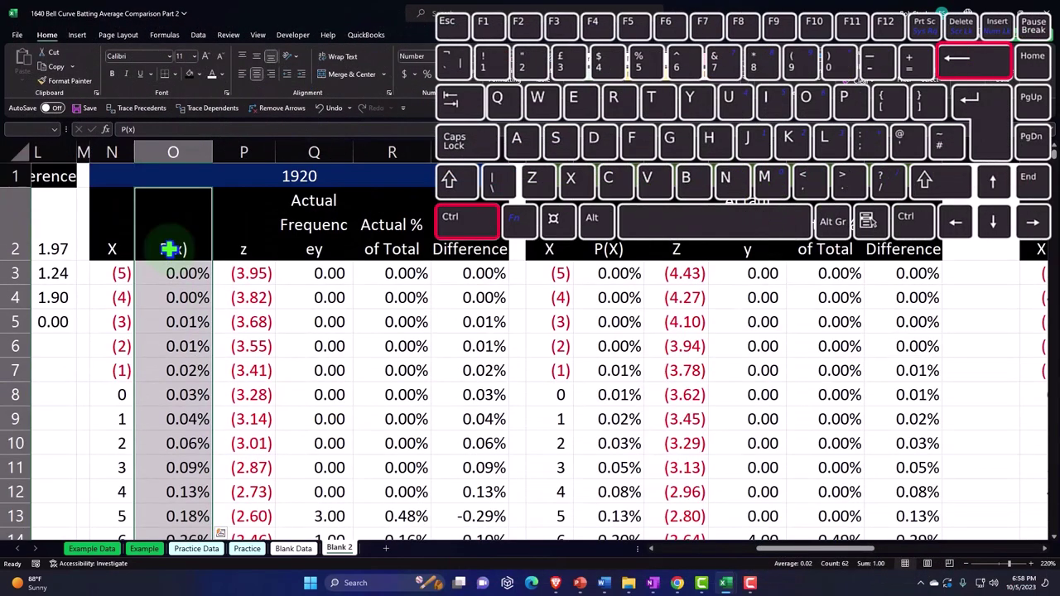
click(77, 35)
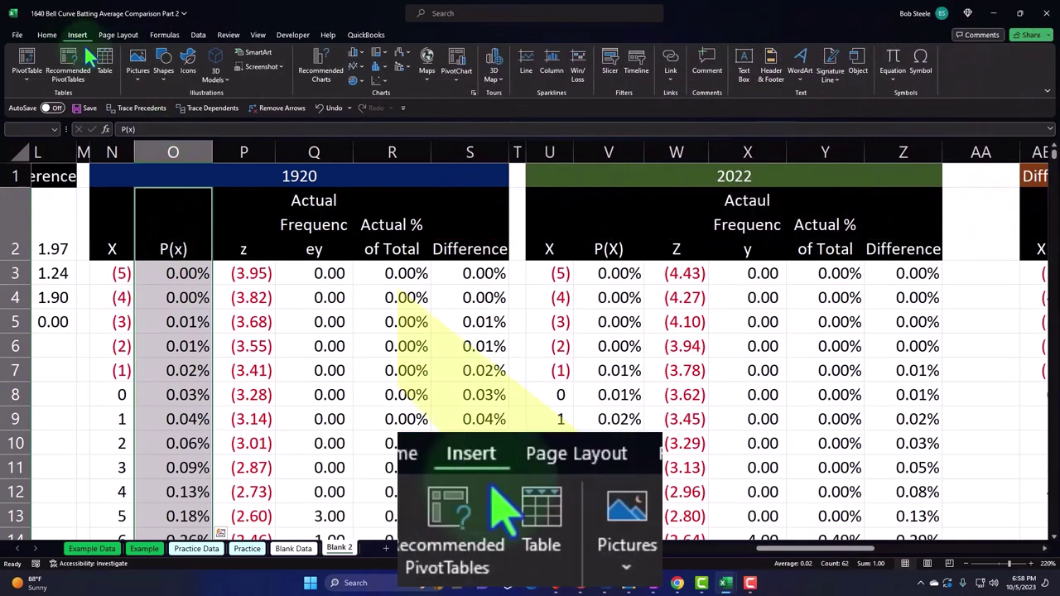
Insert a 2-D clustered column chart of the 1920 P(x) values titled 'P(x) 1920 vs P(x) 2022'
click(352, 54)
click(362, 90)
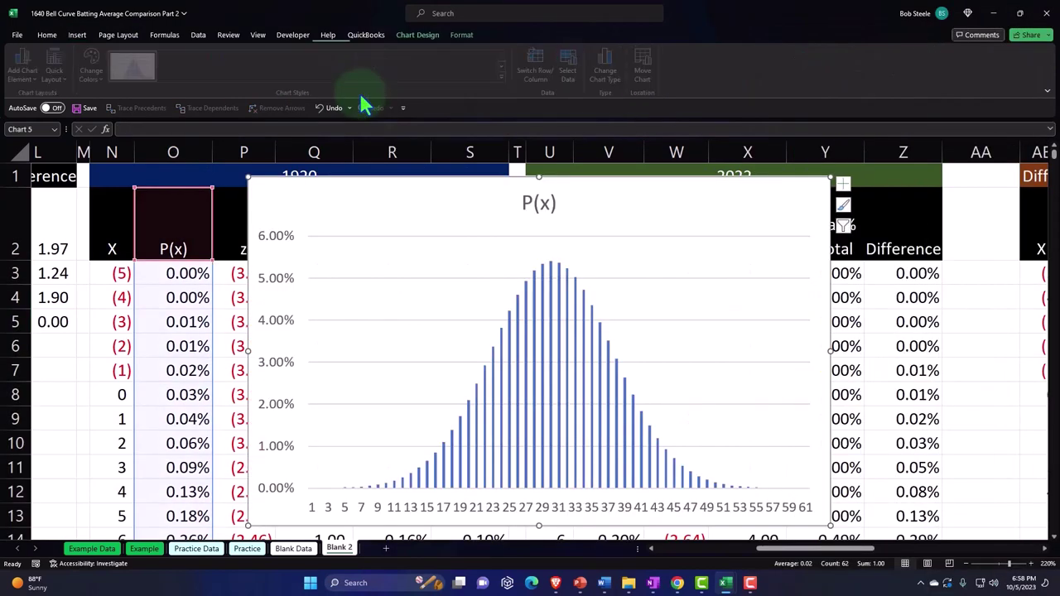
drag(409, 208, 625, 245)
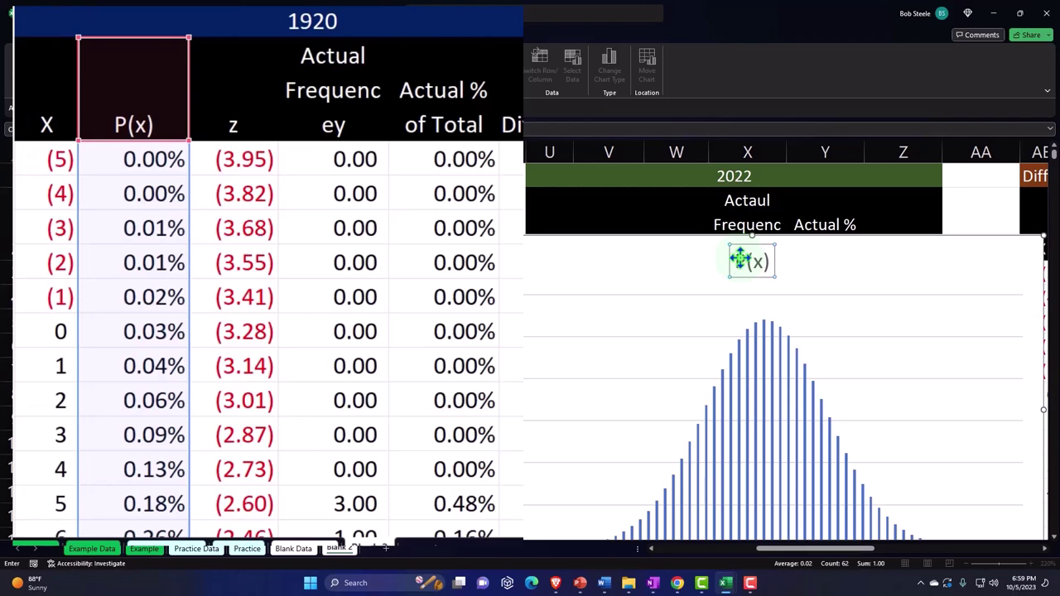
key(Return)
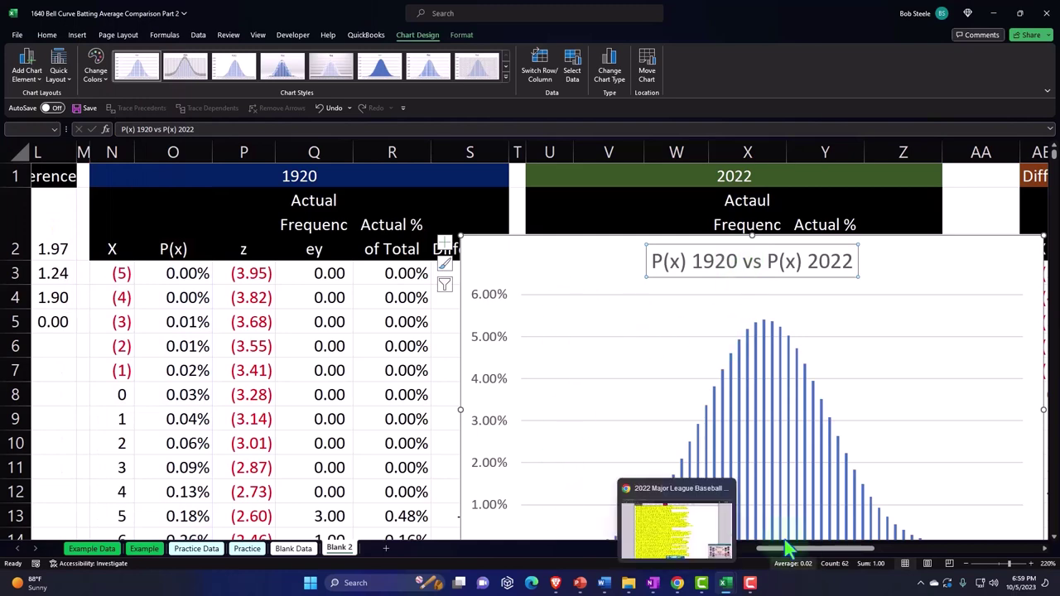
Move the chart right, beside the 2022 table, uncovering the Difference column
drag(639, 261, 902, 249)
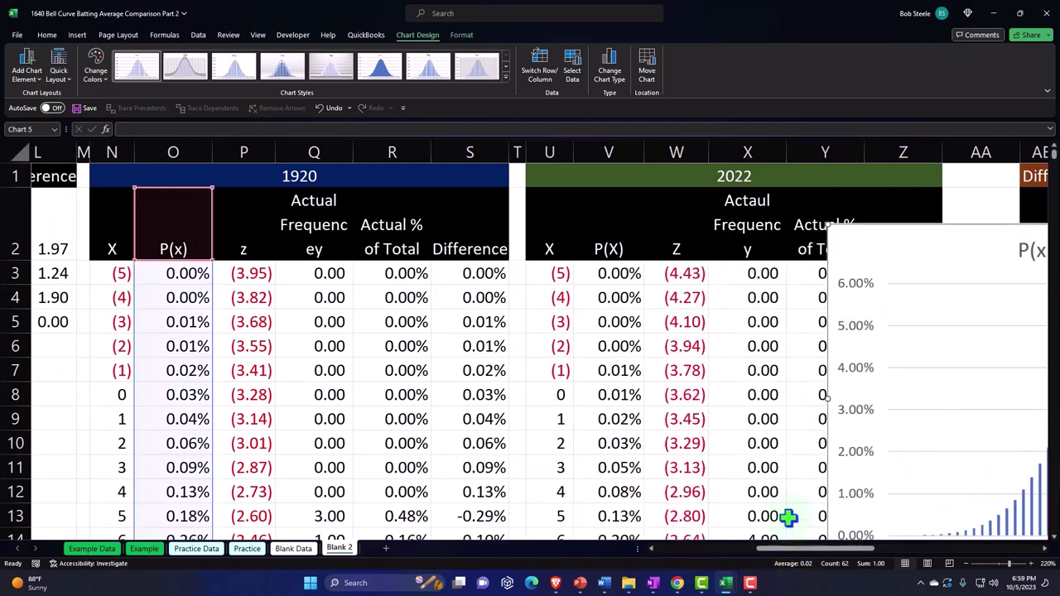
drag(804, 550, 919, 553)
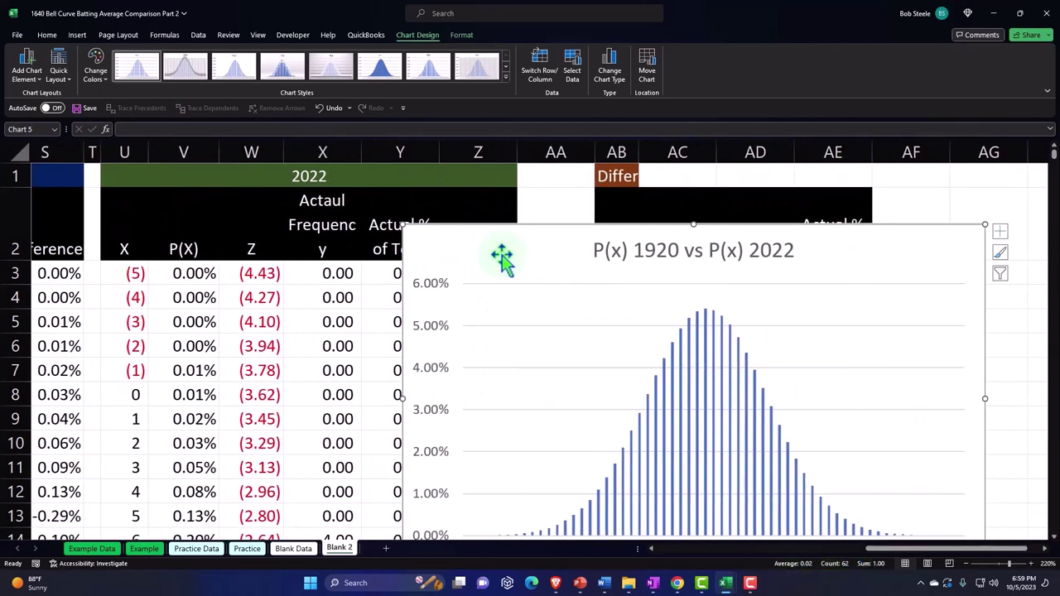
drag(502, 255, 613, 243)
scroll(654, 476, down, 1)
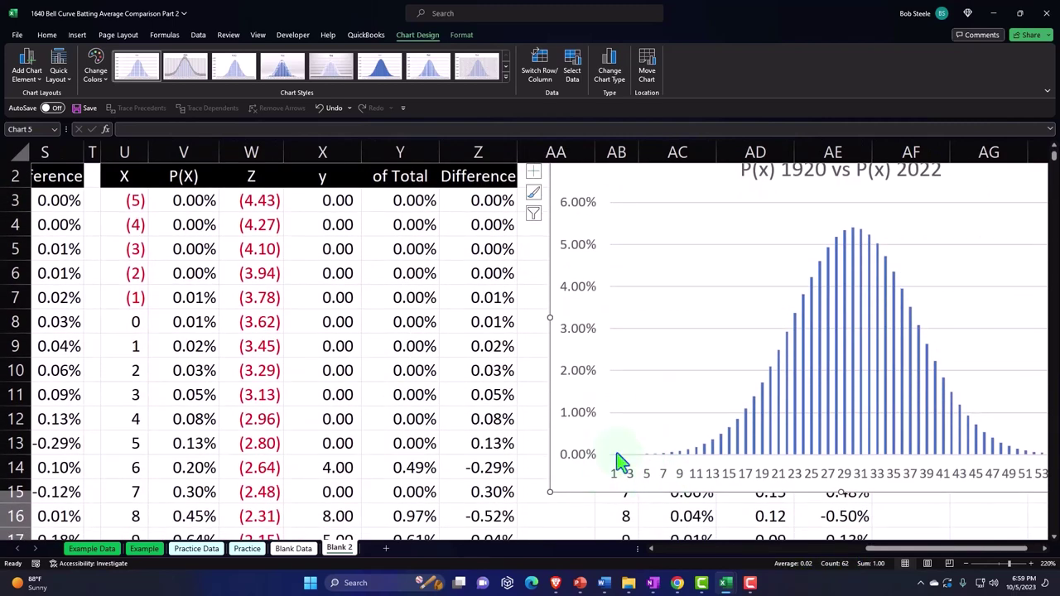
scroll(648, 379, up, 3)
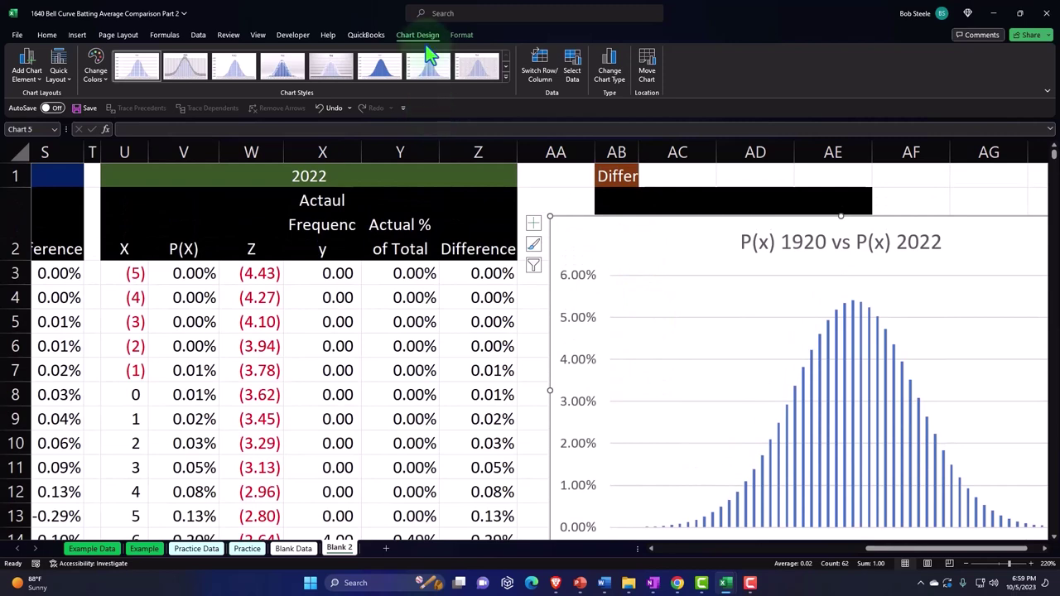
Set the chart's horizontal axis labels to the 2022 X values in U3:U64
click(578, 74)
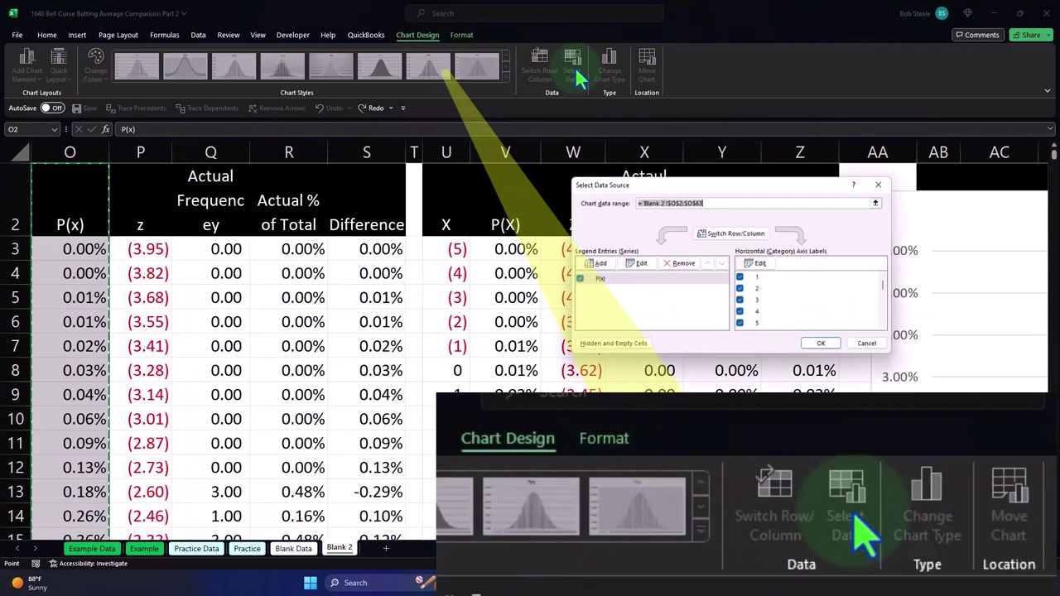
drag(668, 190, 743, 188)
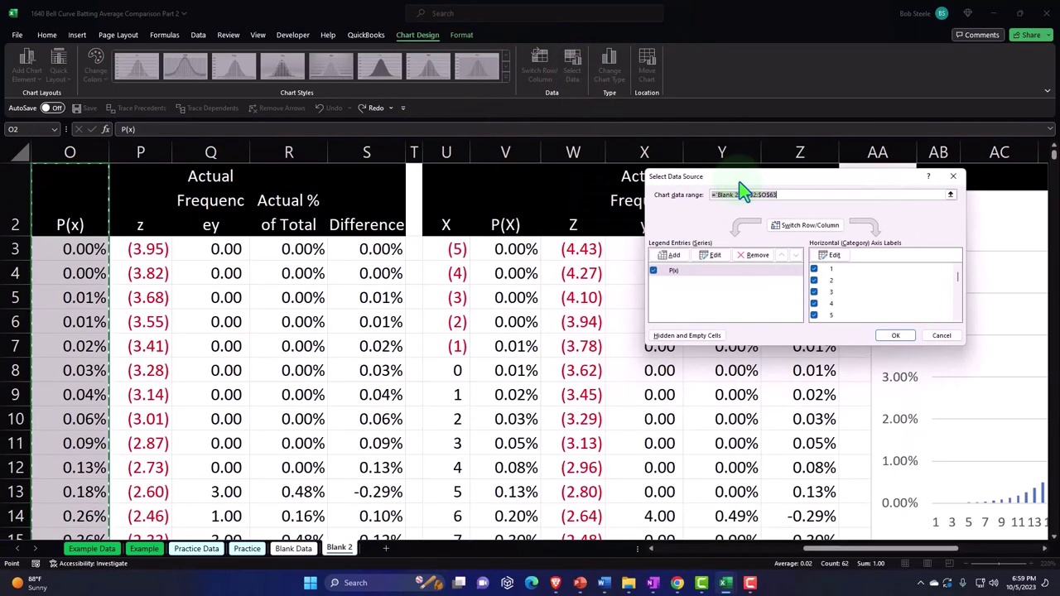
click(864, 230)
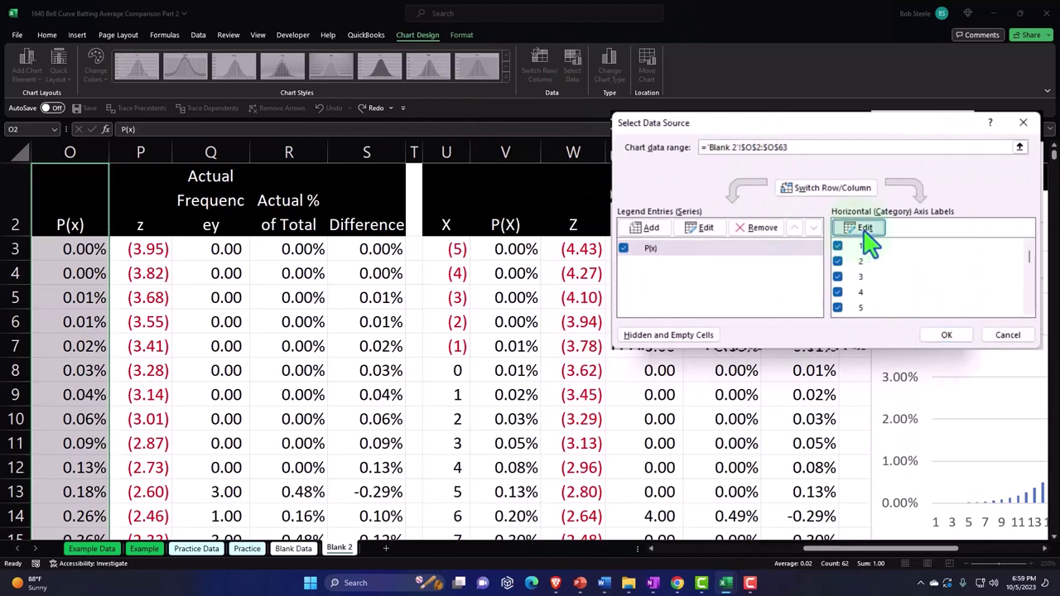
click(879, 248)
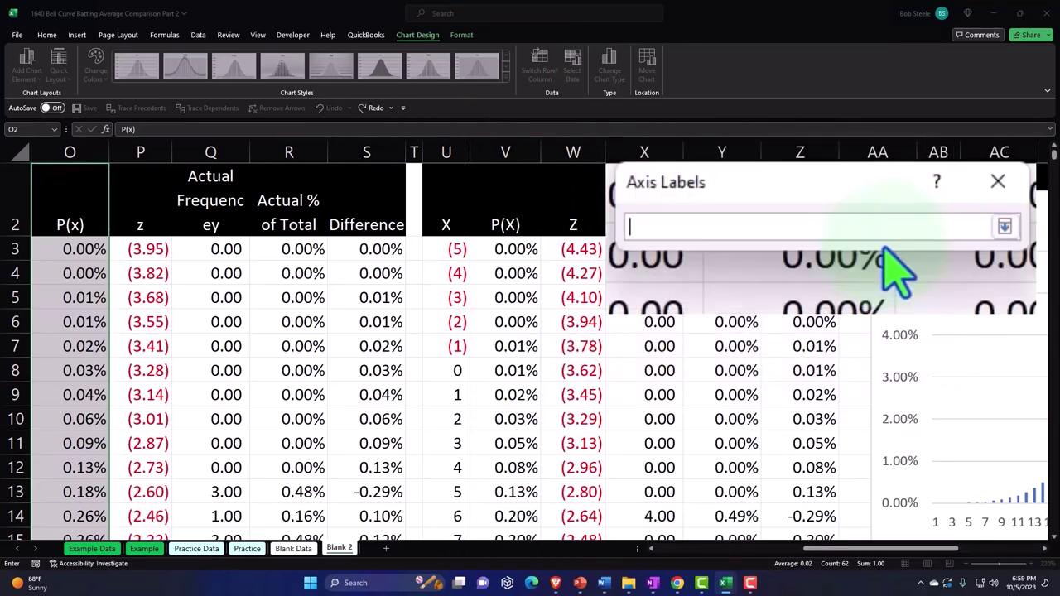
click(458, 247)
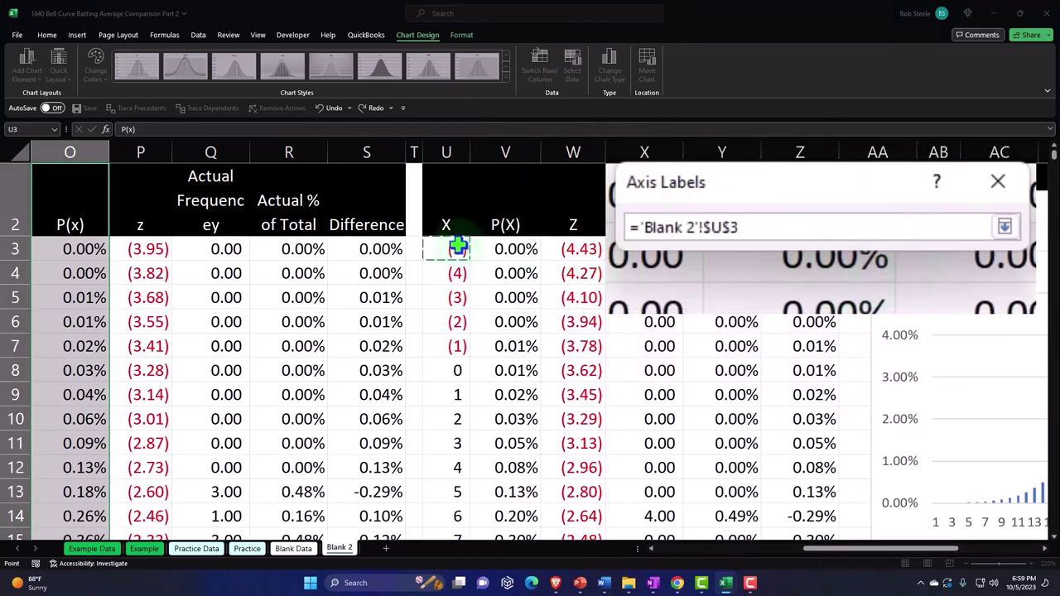
key(ctrl+shift+Down)
key(shift+Up)
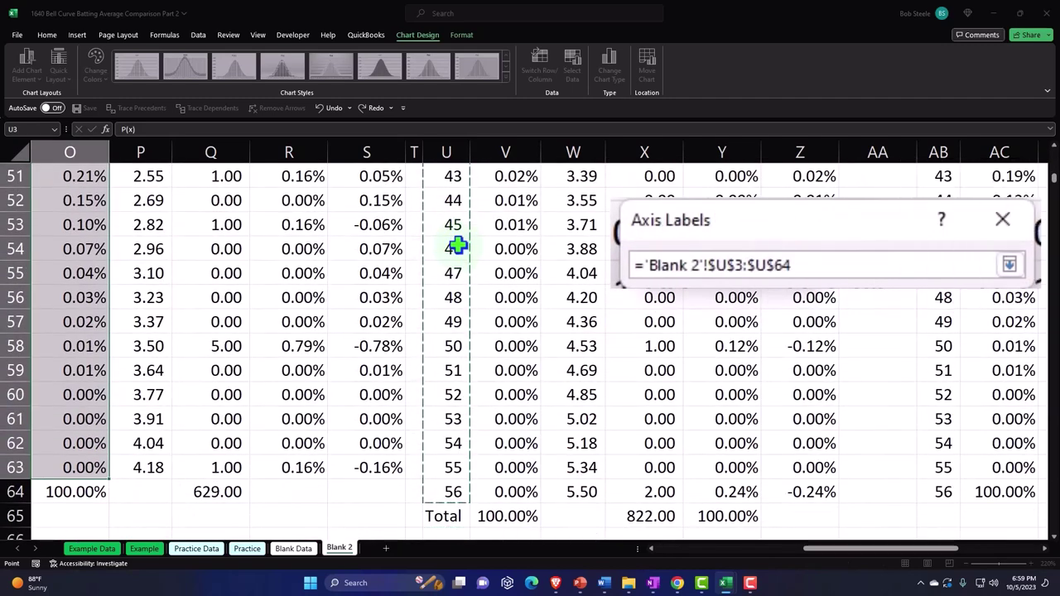
key(Return)
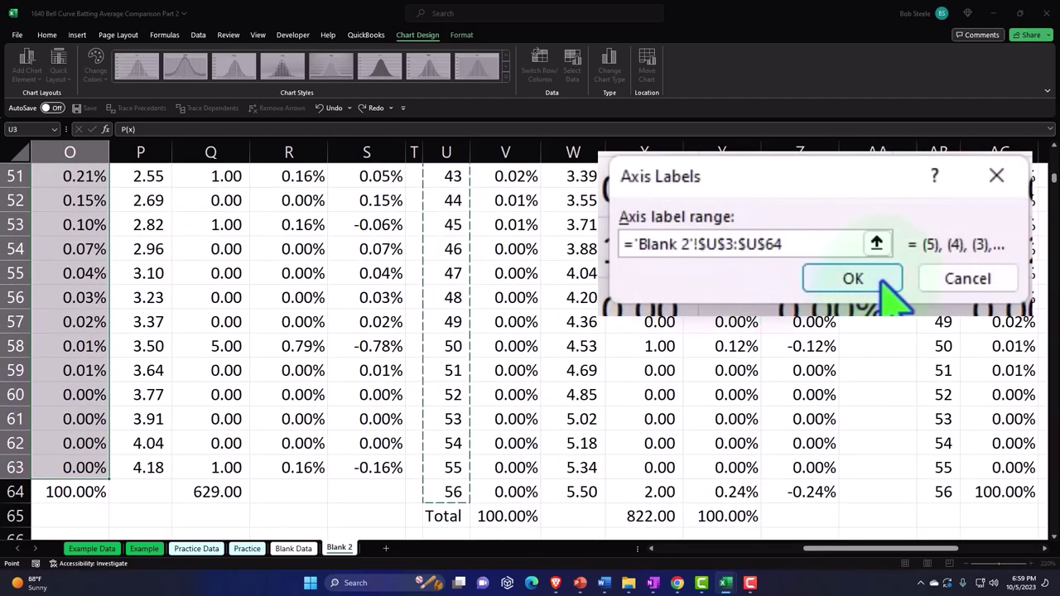
click(880, 279)
click(892, 338)
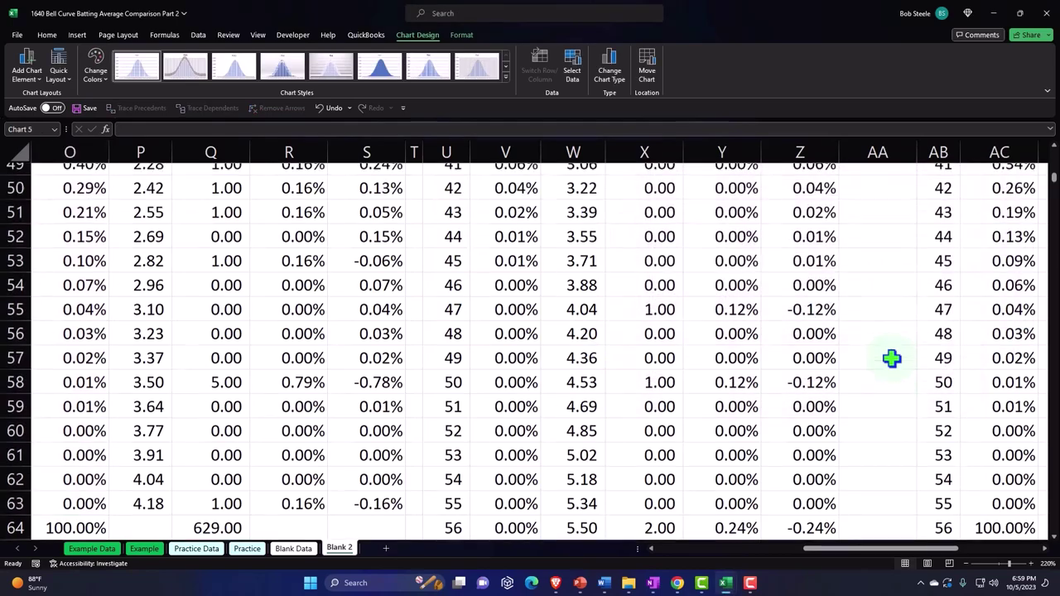
scroll(892, 357, up, 16)
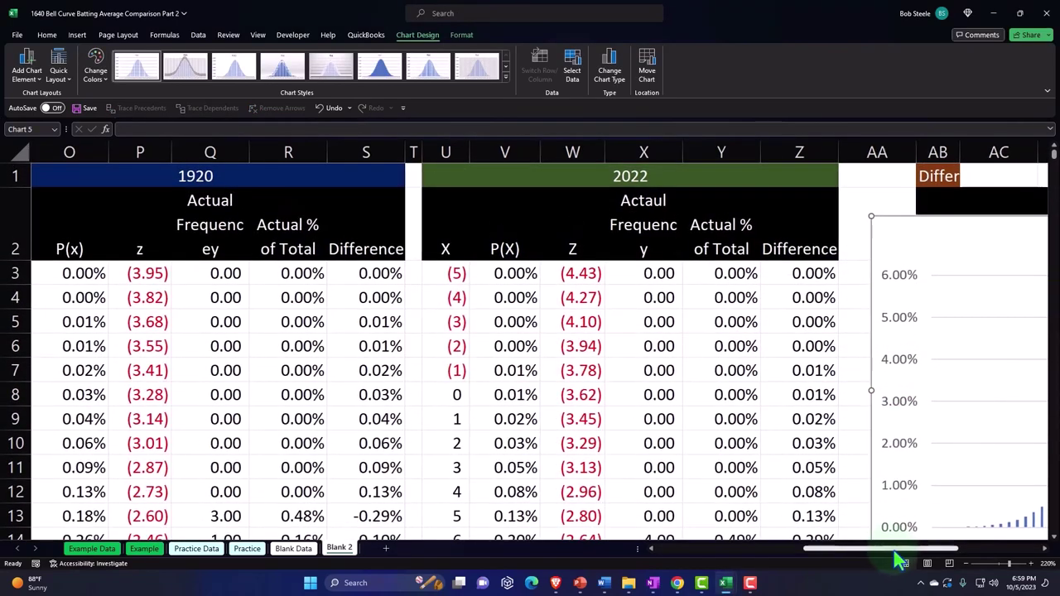
drag(897, 556, 930, 551)
scroll(923, 448, down, 2)
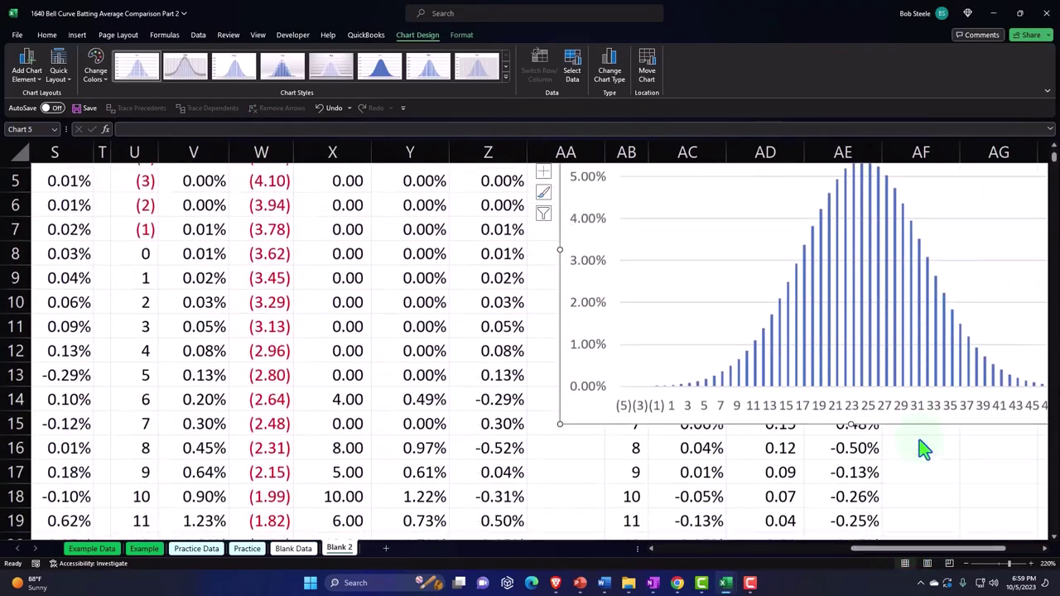
scroll(918, 442, up, 2)
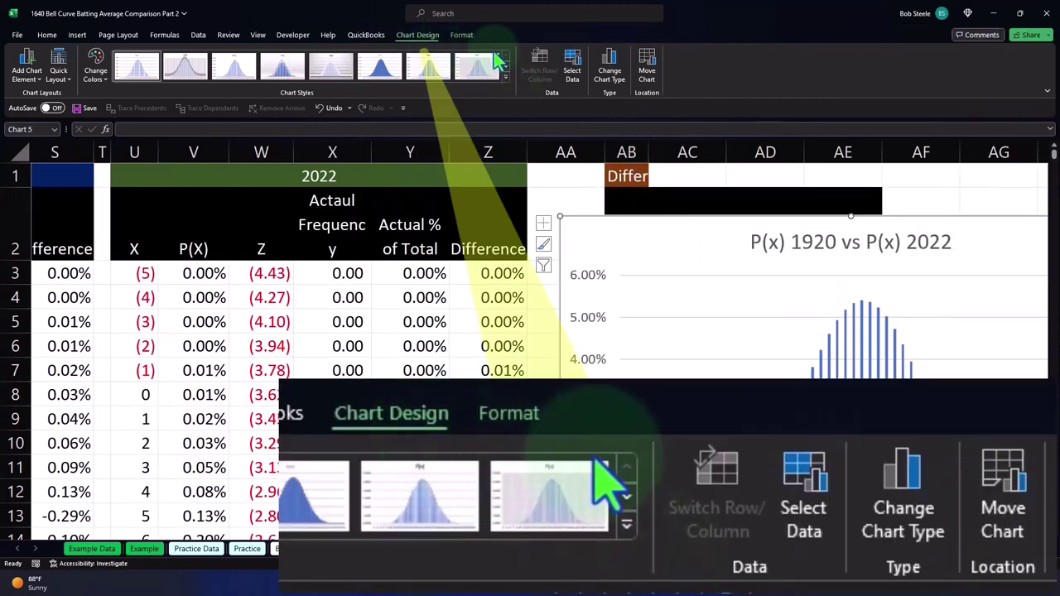
Add a series named from V2 (P(X)) with values 'Blank 2'!$V$3:$V$64
click(571, 66)
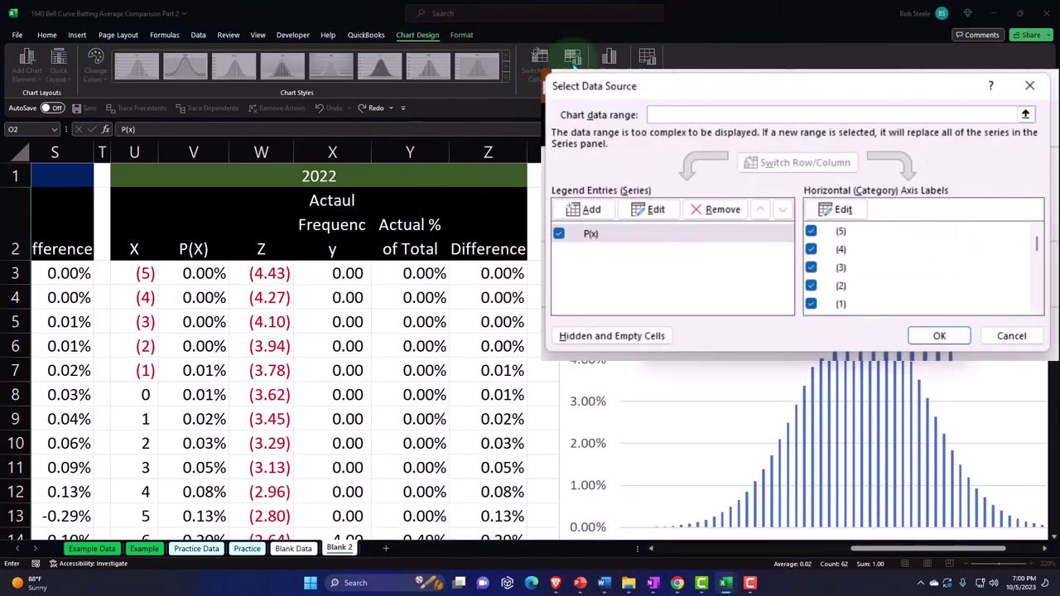
click(601, 214)
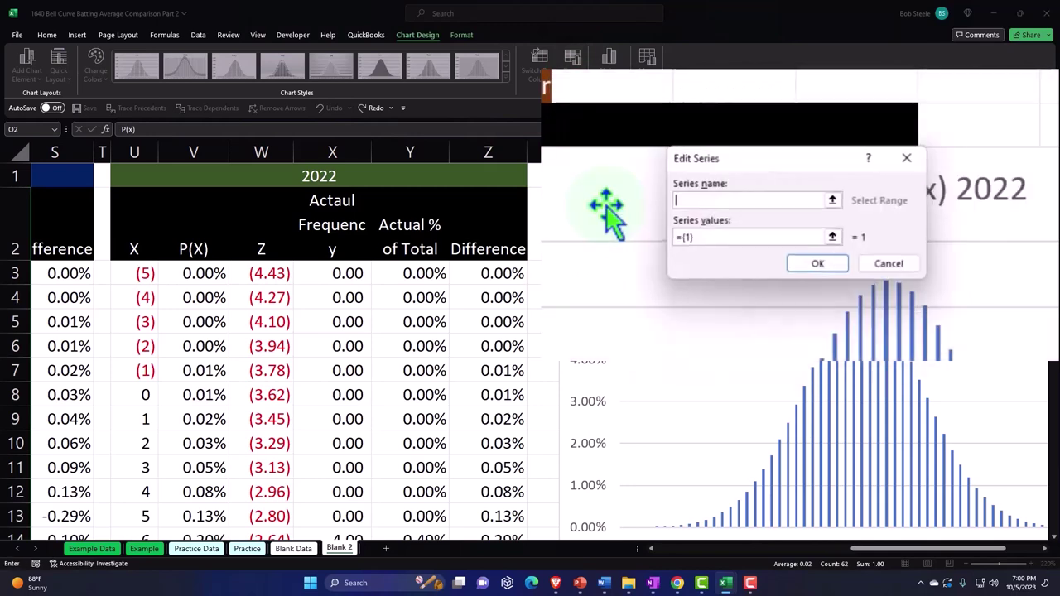
click(217, 241)
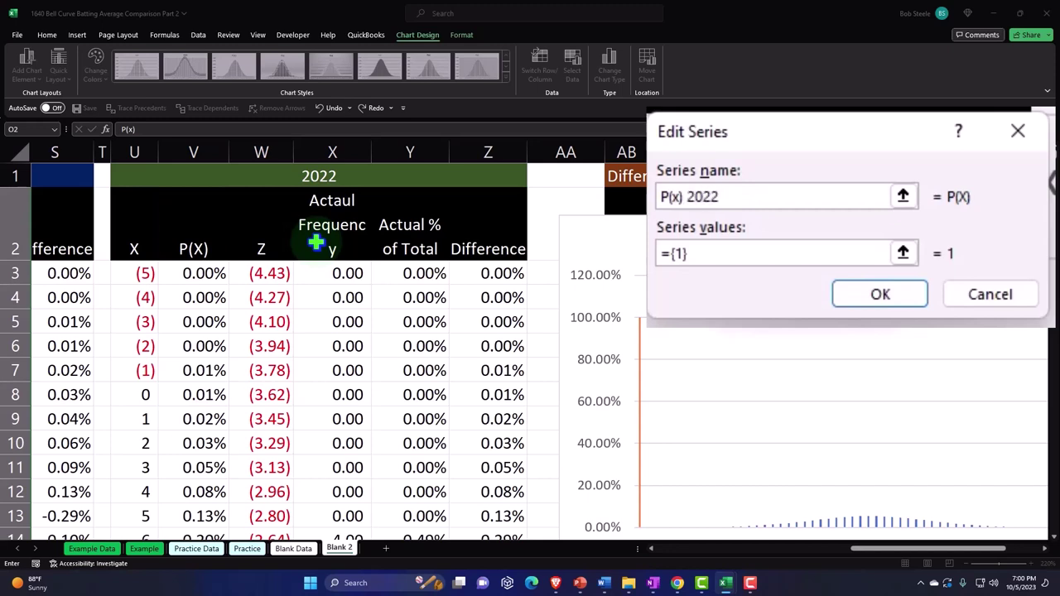
click(761, 253)
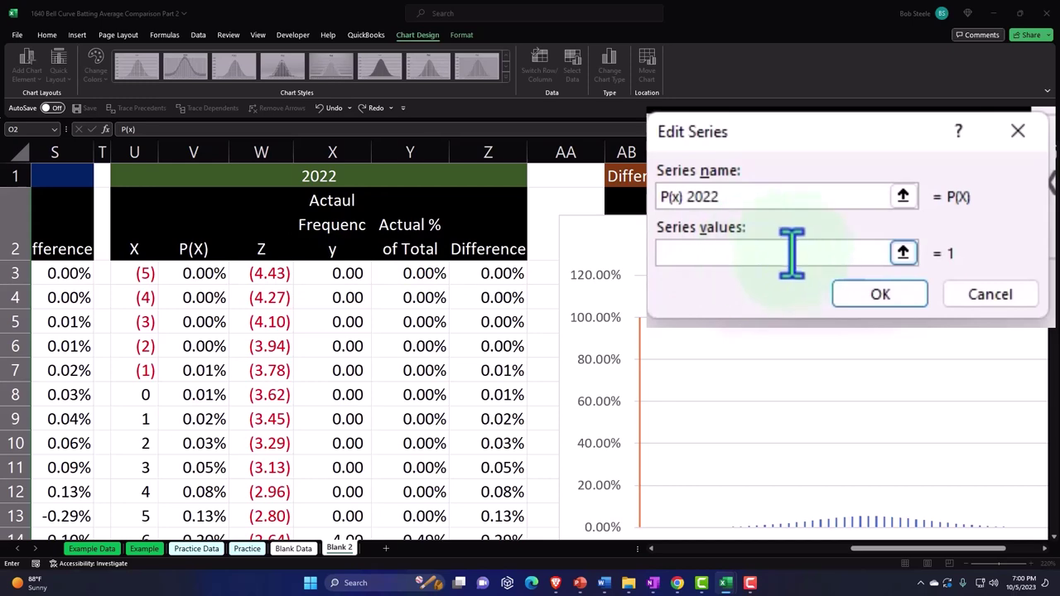
click(903, 253)
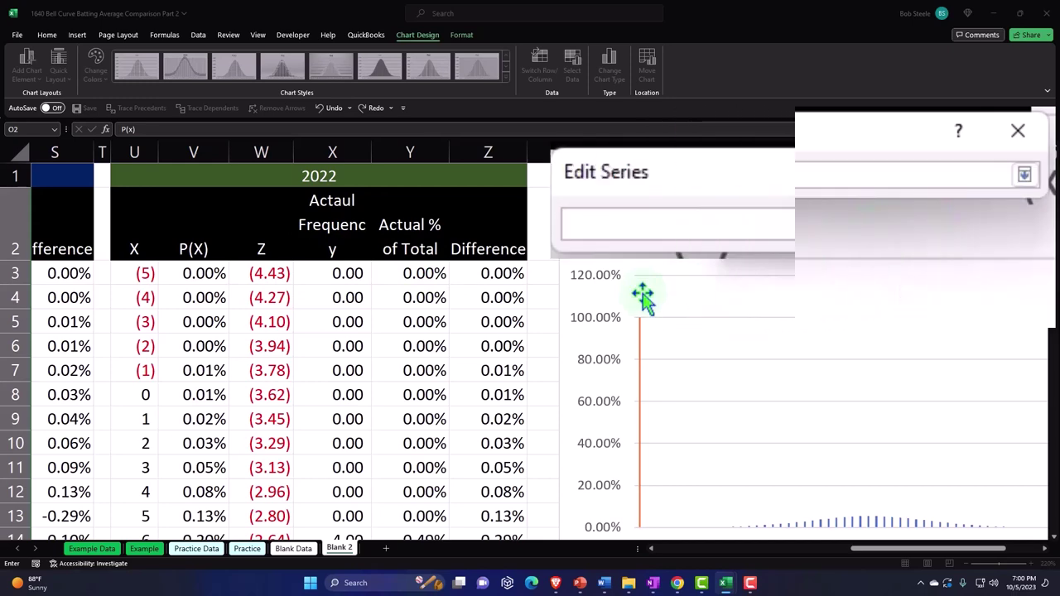
click(195, 276)
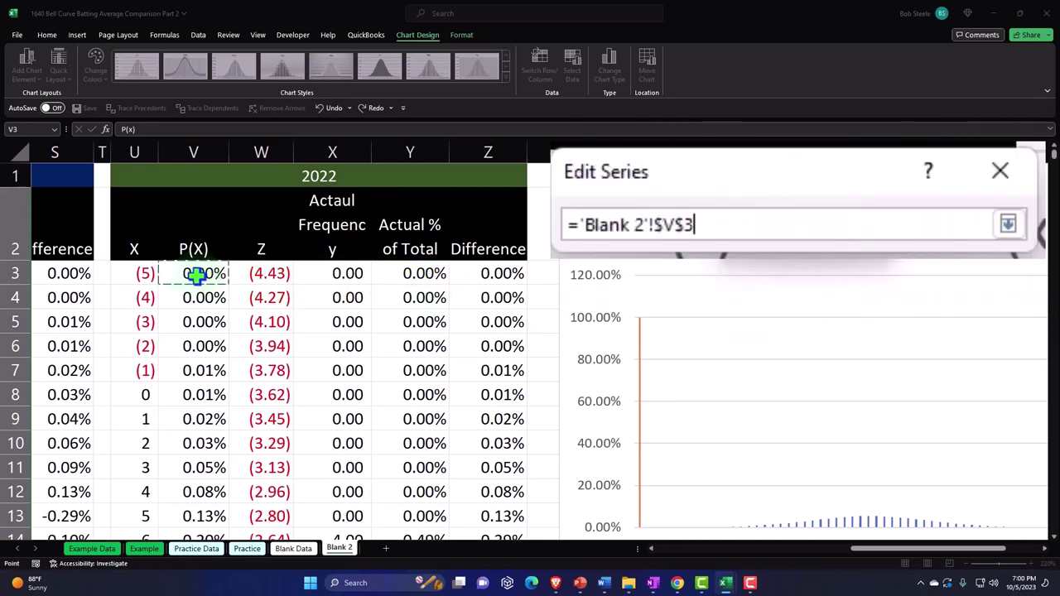
key(ctrl+shift+Down)
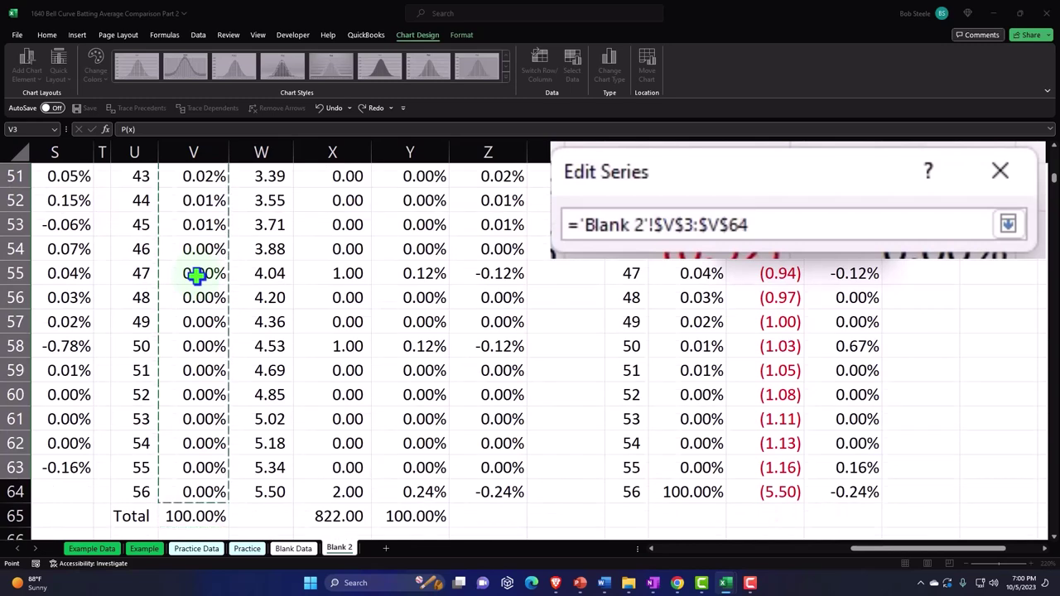
key(Return)
click(818, 290)
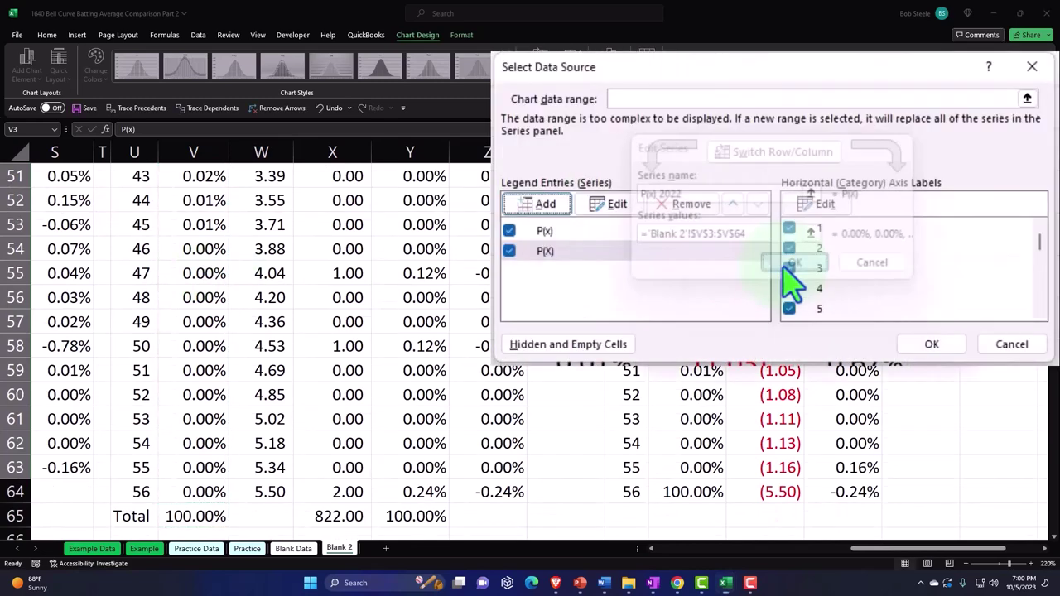
click(894, 335)
scroll(895, 348, up, 16)
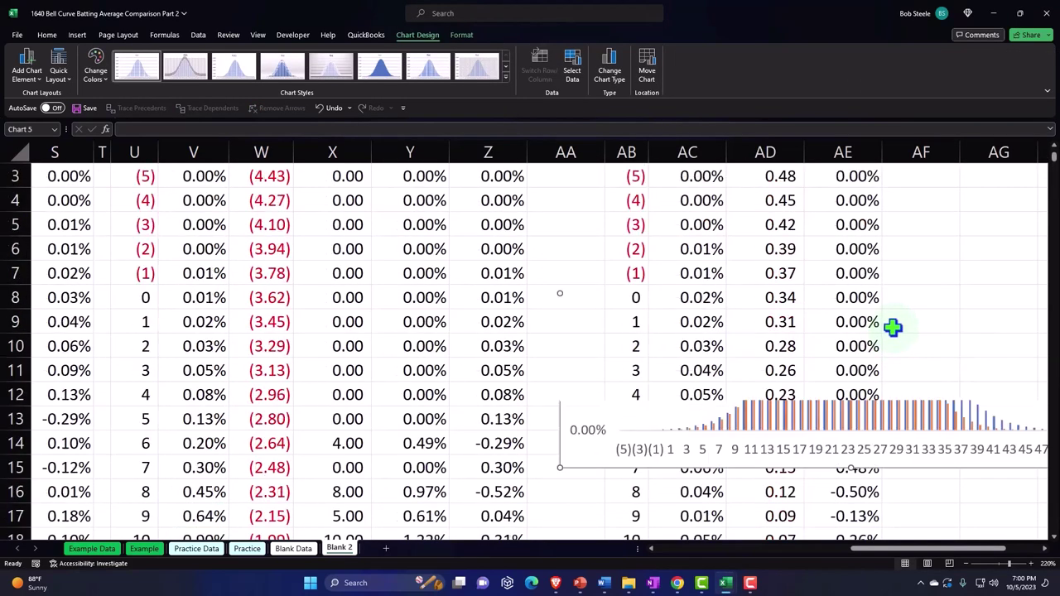
drag(883, 550, 928, 539)
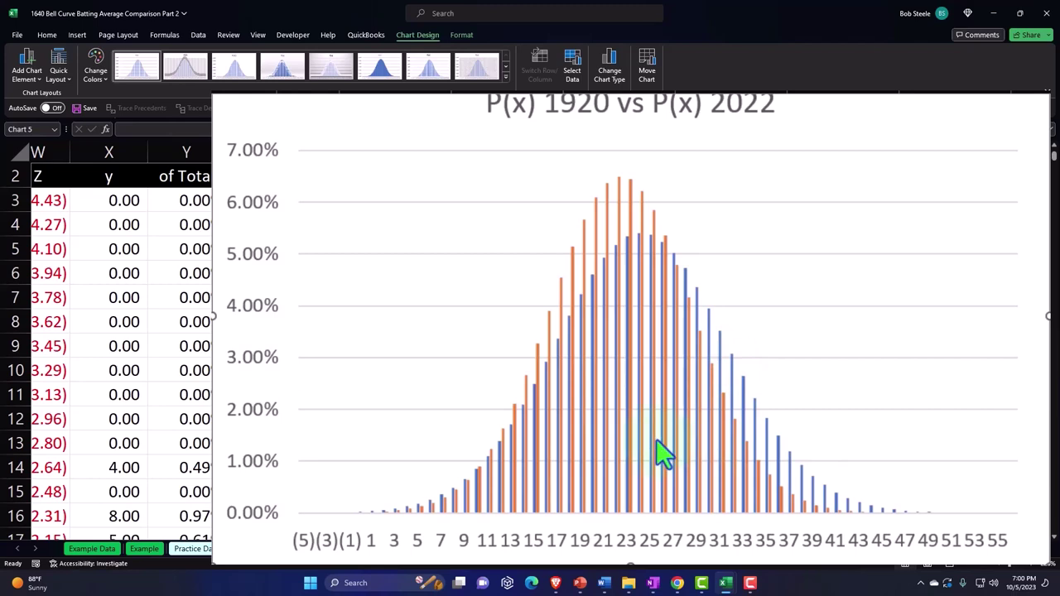
Turn on the legend from the chart's Chart Elements list
mouse_move(656, 441)
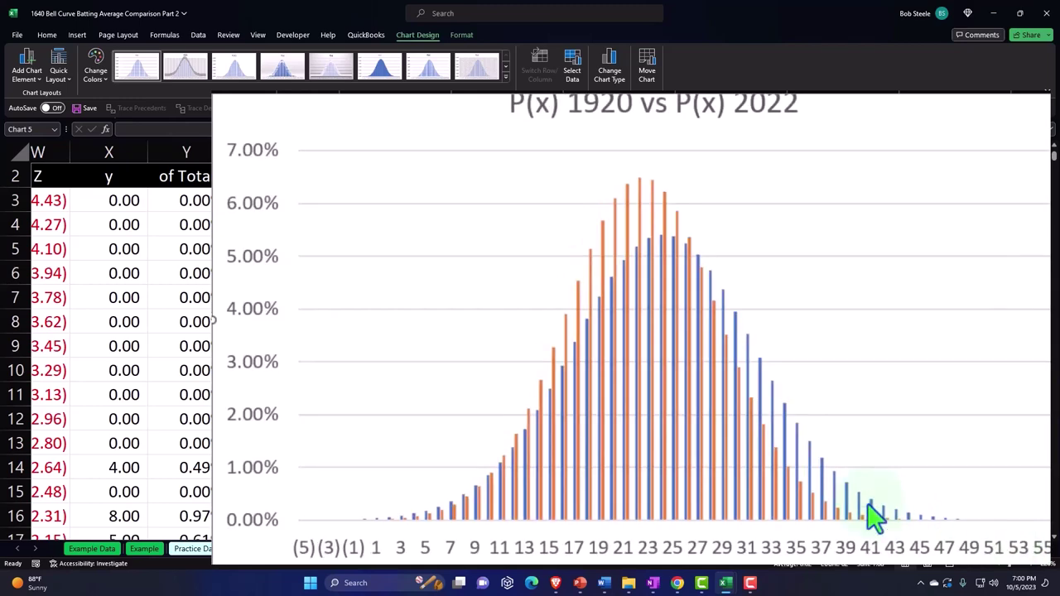
mouse_move(873, 517)
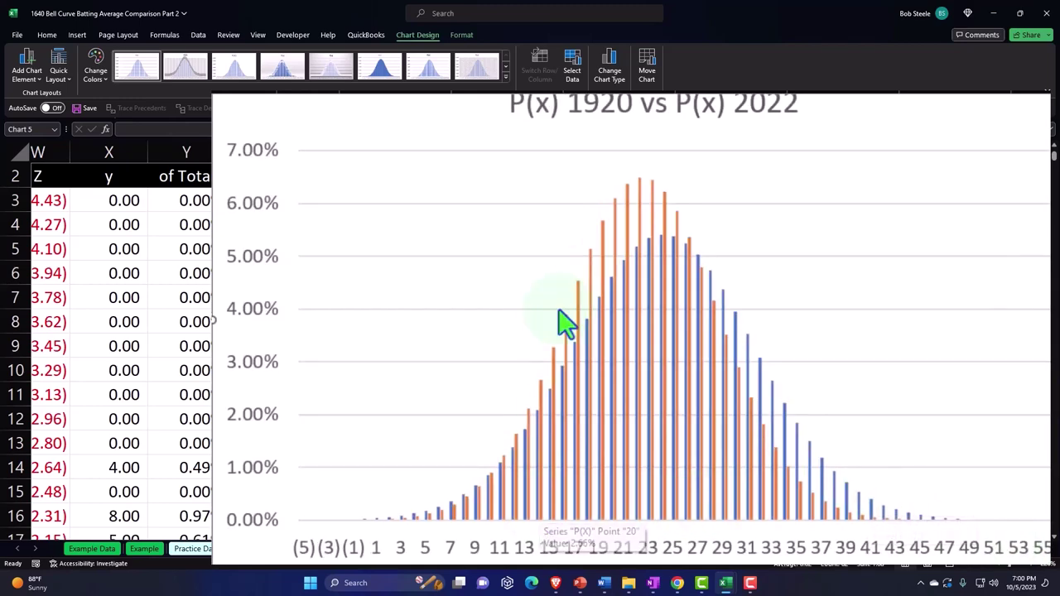
scroll(810, 347, up, 2)
click(965, 223)
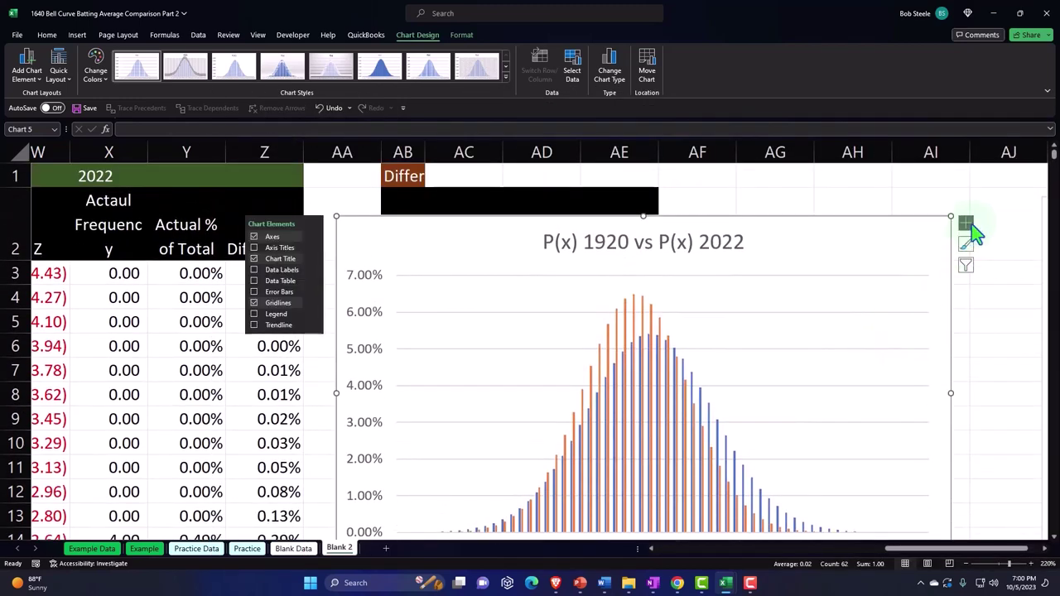
click(264, 314)
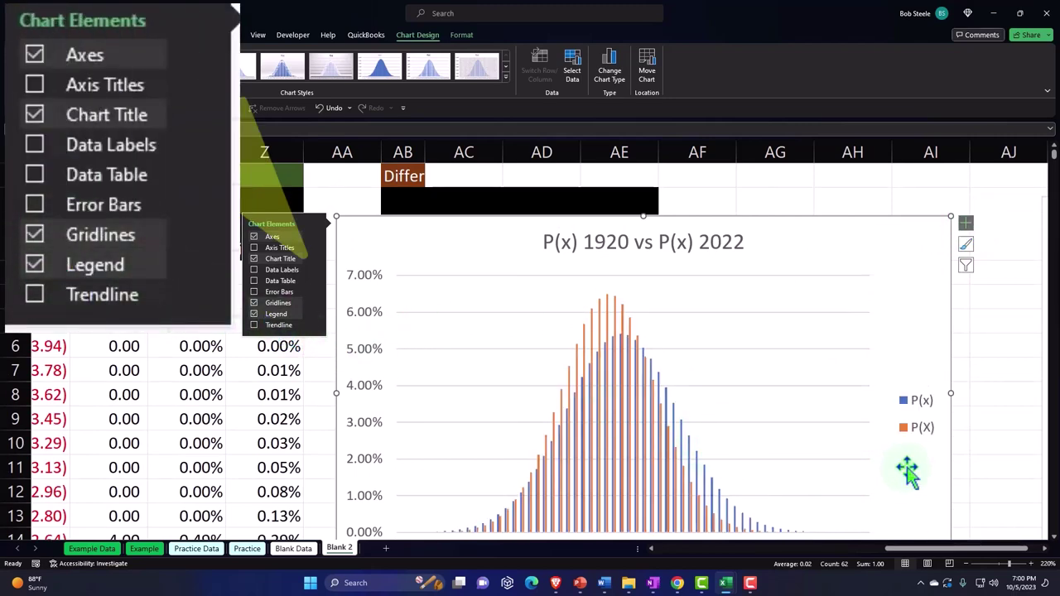
scroll(908, 472, down, 1)
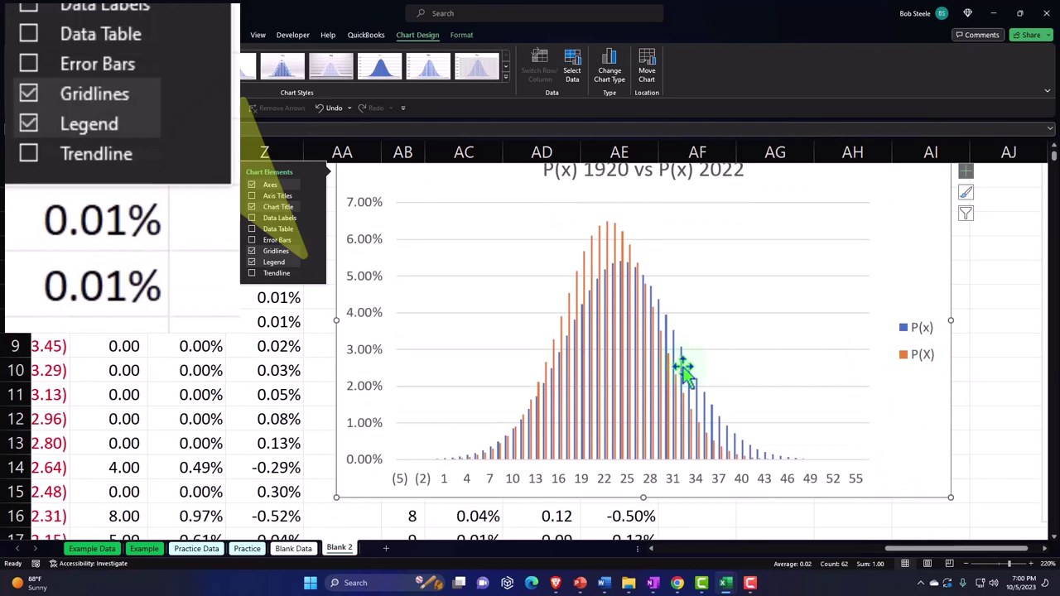
Open Format Data Series for the P(x) bars, then close the pane
double_click(604, 244)
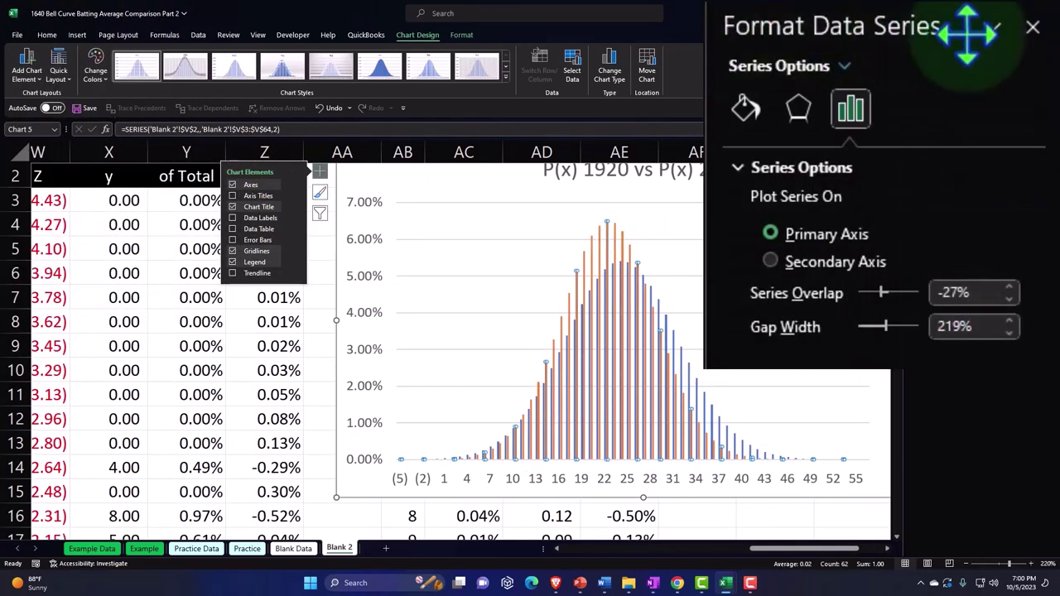
click(1032, 26)
scroll(530, 348, up, 1)
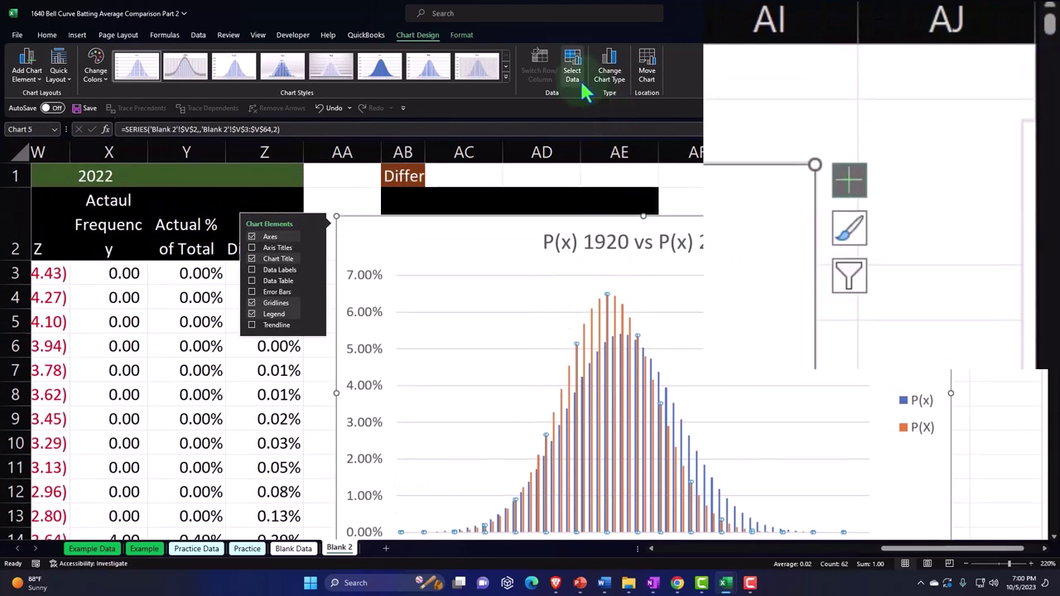
Rename the first series from P(x) to 1920 in Select Data
click(576, 74)
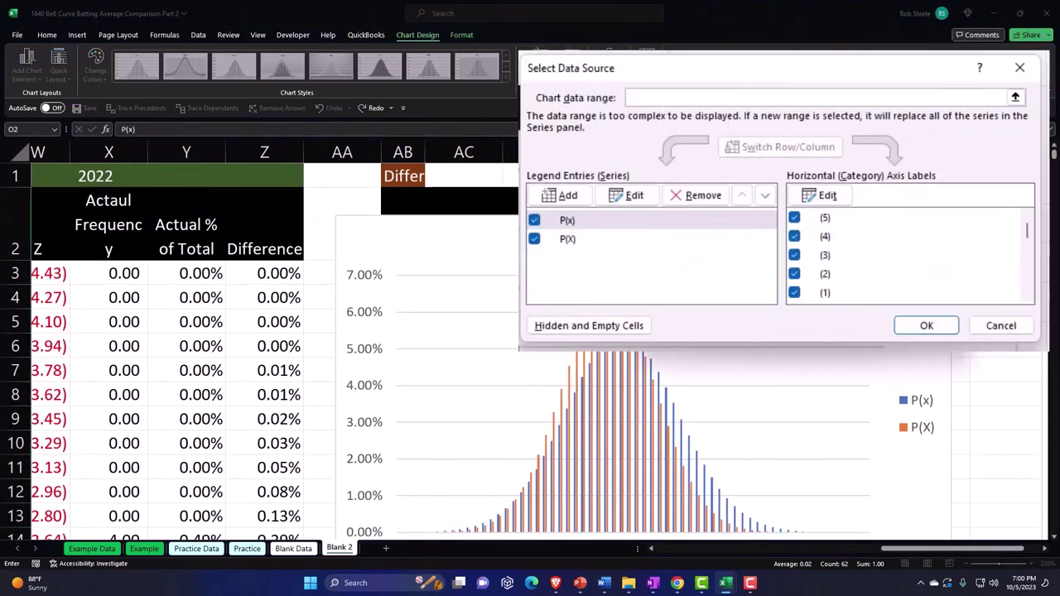
click(563, 222)
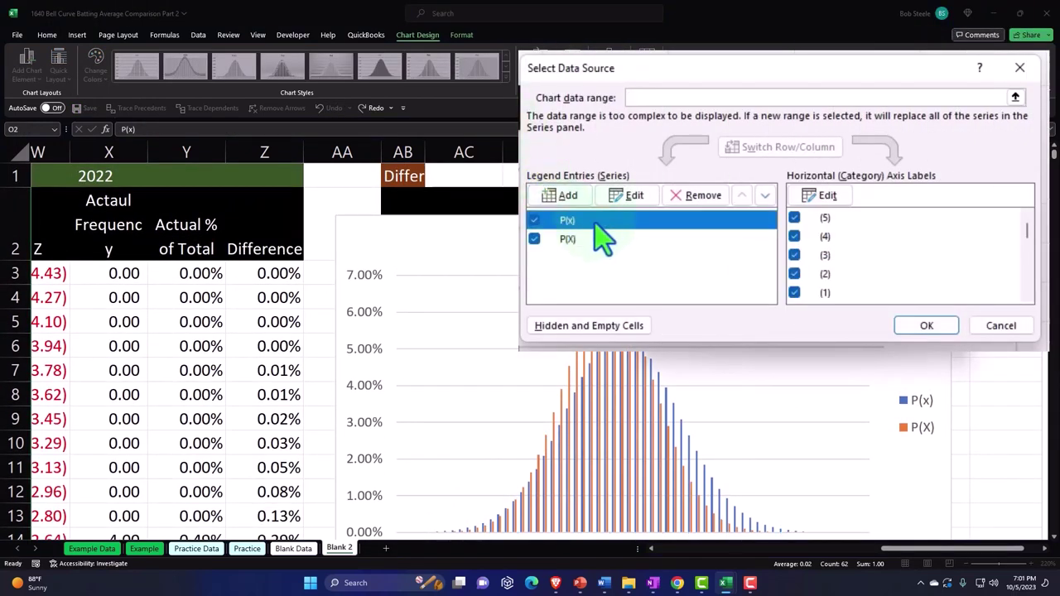
click(632, 211)
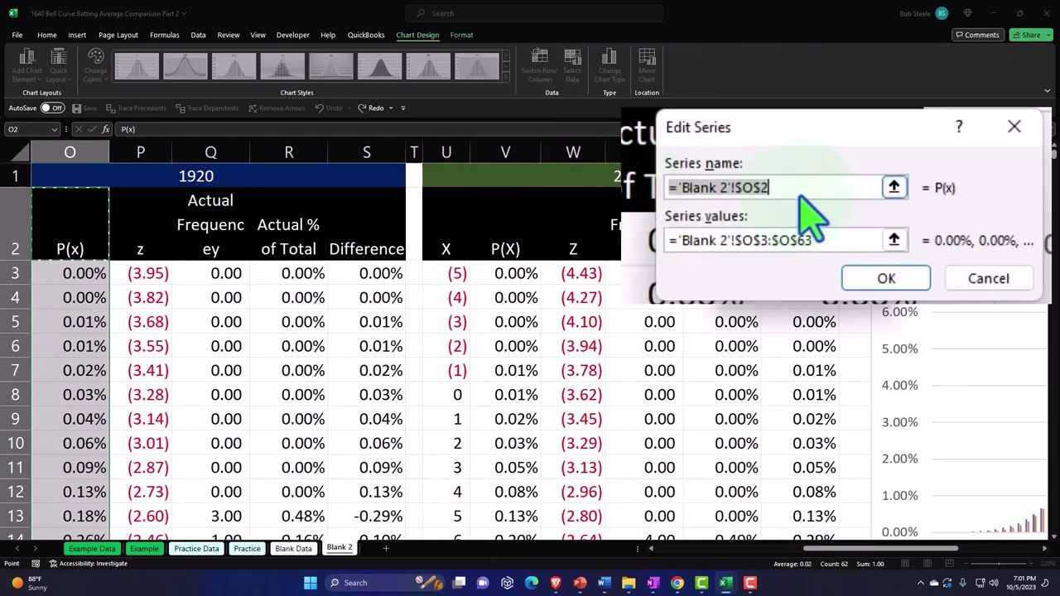
drag(800, 194, 669, 187)
text(19)
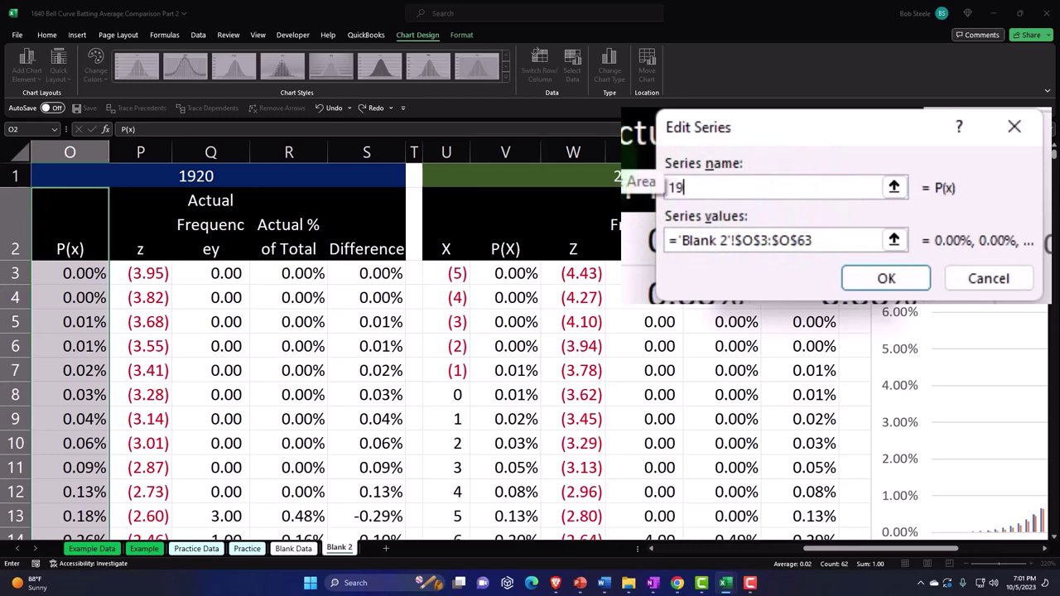
text(20)
click(915, 284)
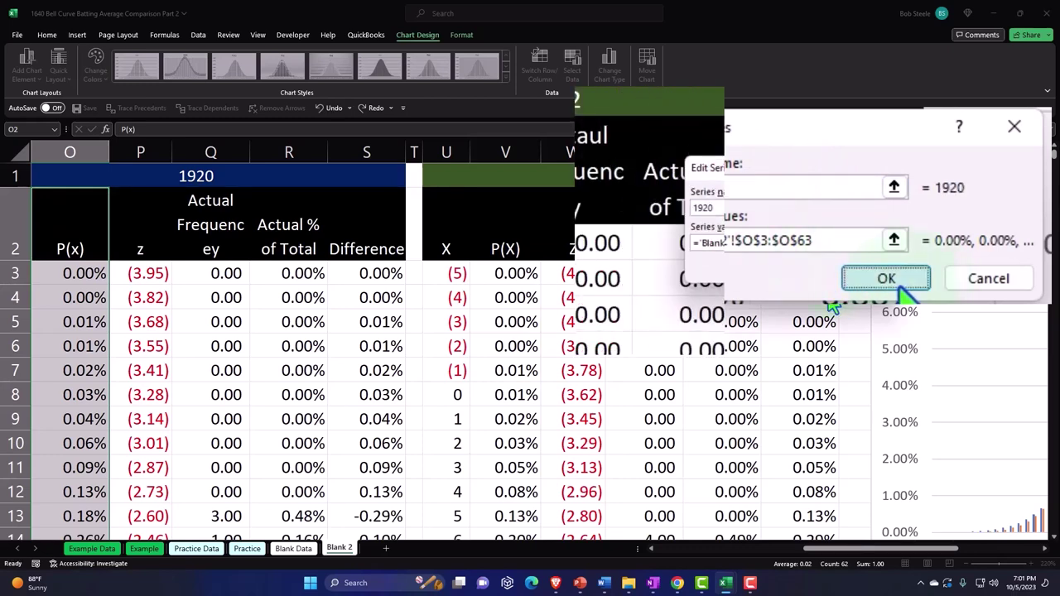
Rename the second series from P(X) to 2022 and apply the changes
click(618, 257)
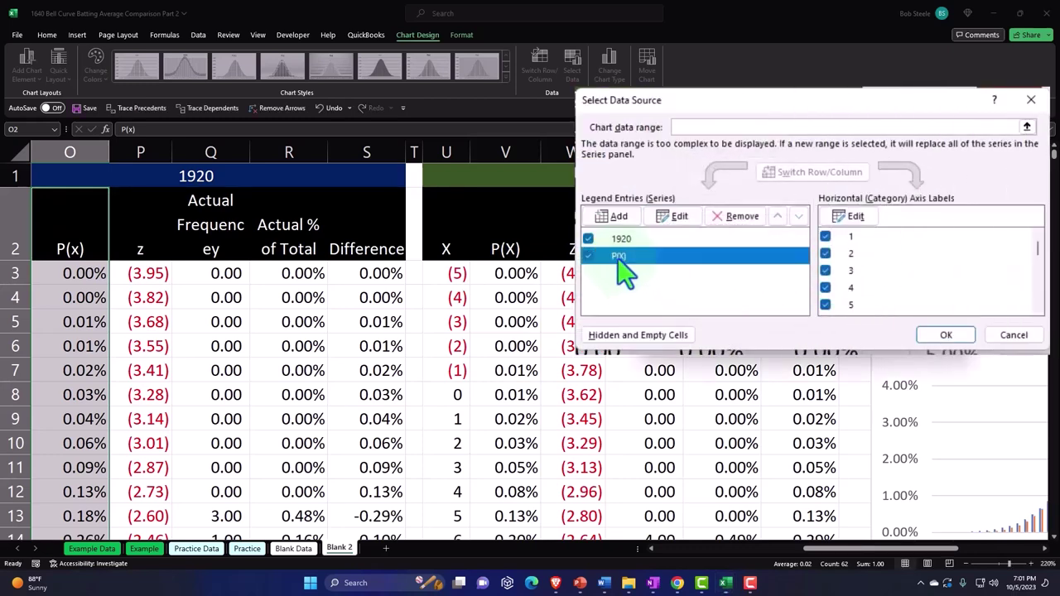
click(675, 218)
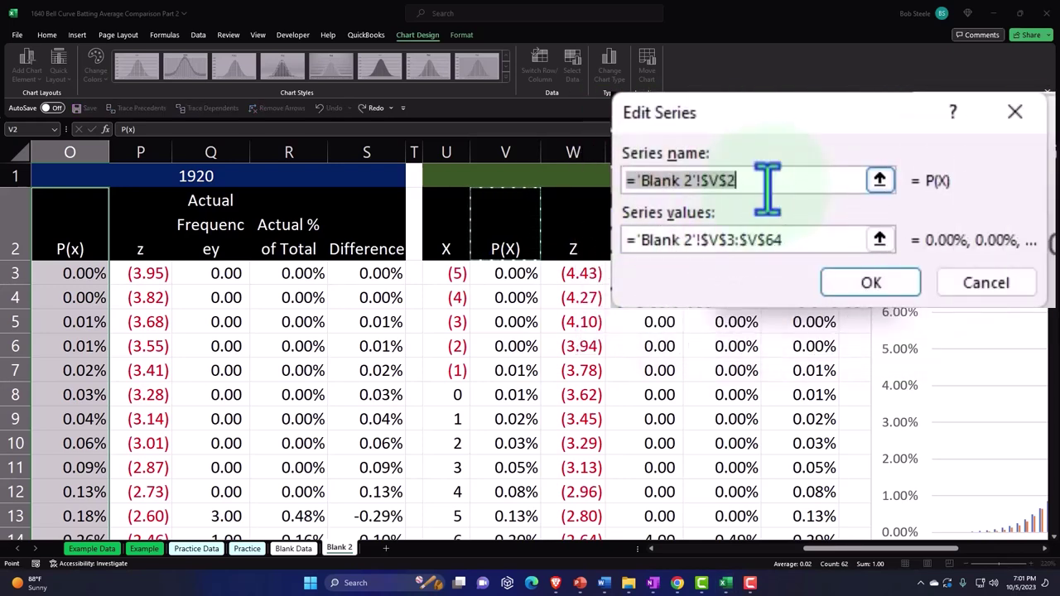
text(2022)
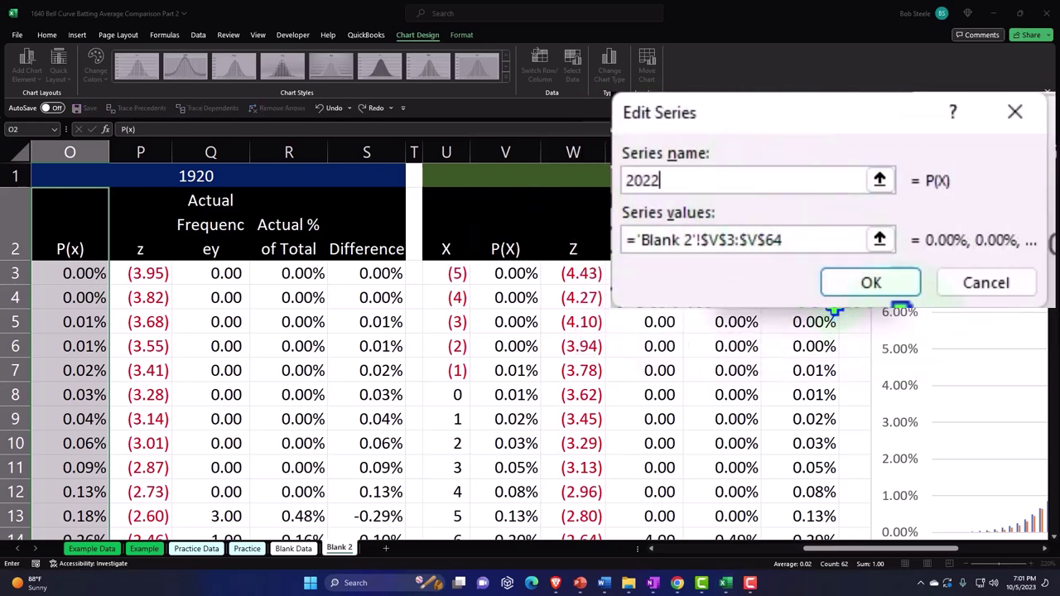
click(871, 282)
click(895, 336)
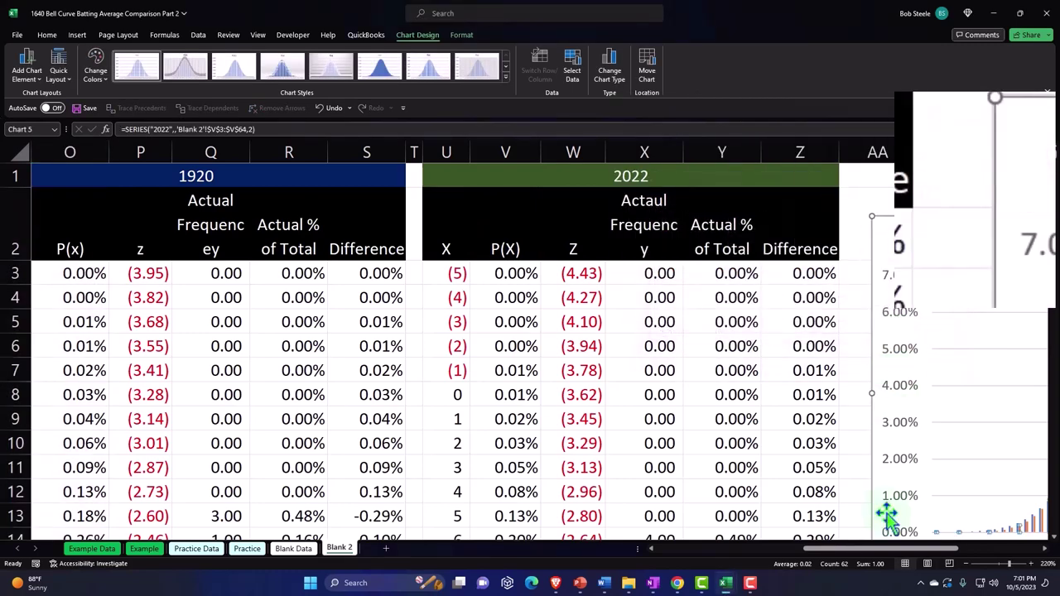
drag(892, 549, 967, 563)
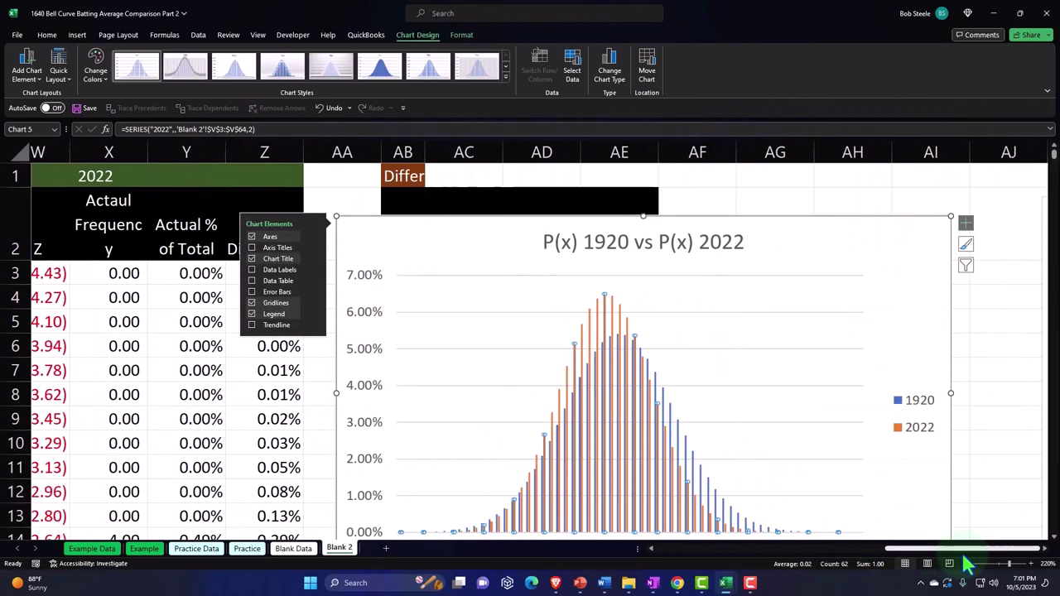
click(793, 252)
Drag the chart down and right, clear of the Difference table's Actual % of Total column
scroll(792, 267, down, 1)
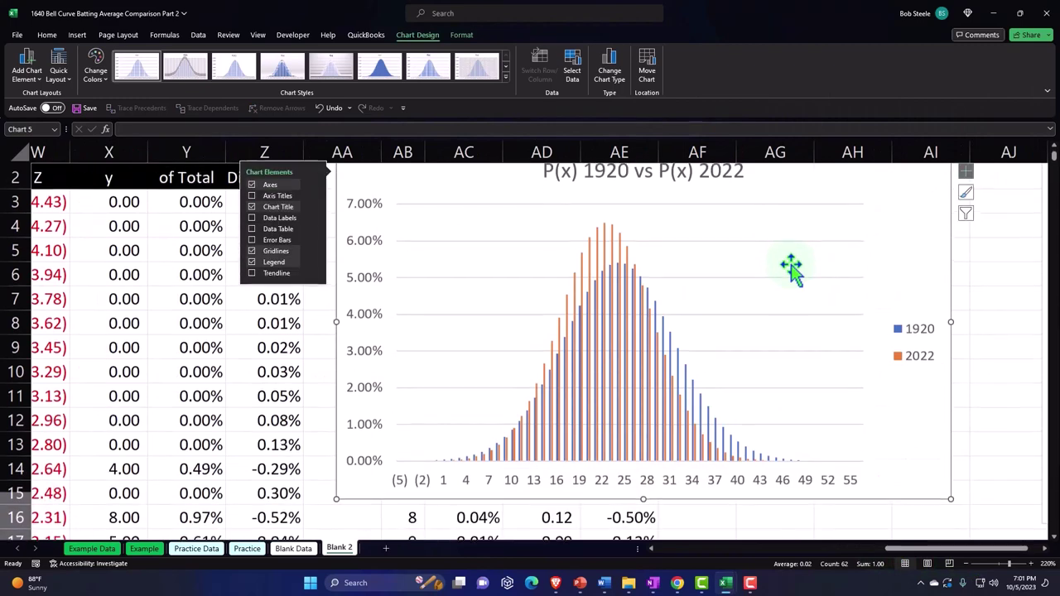
click(966, 173)
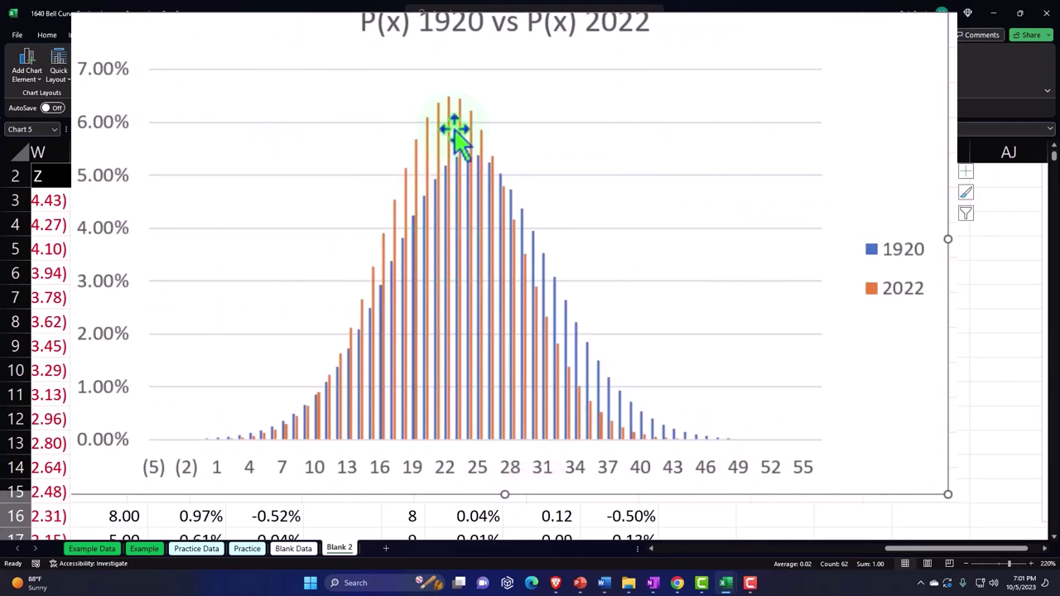
mouse_move(438, 141)
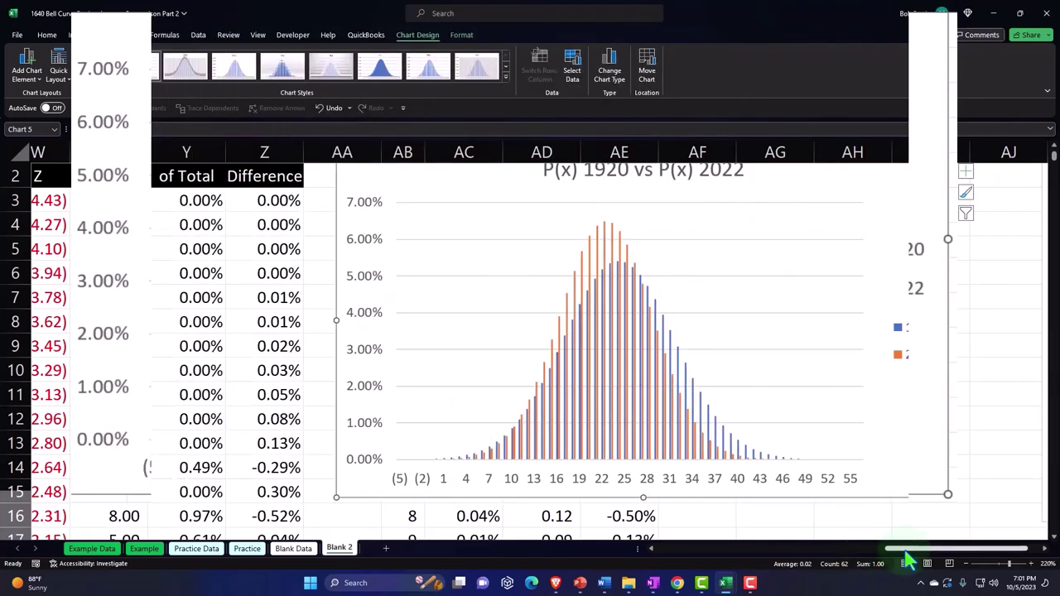
drag(905, 553, 735, 554)
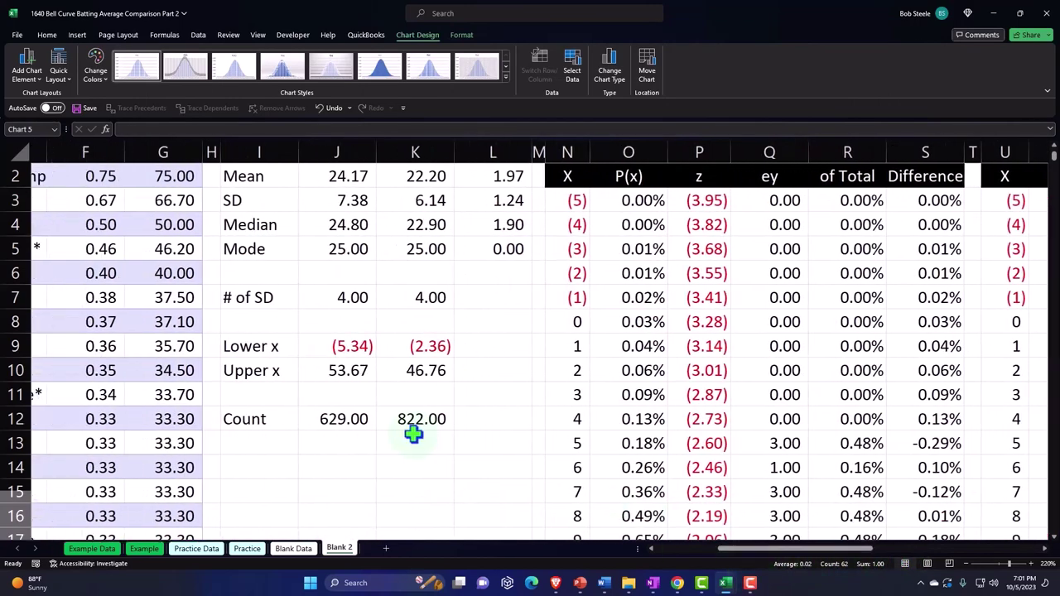
scroll(412, 435, up, 1)
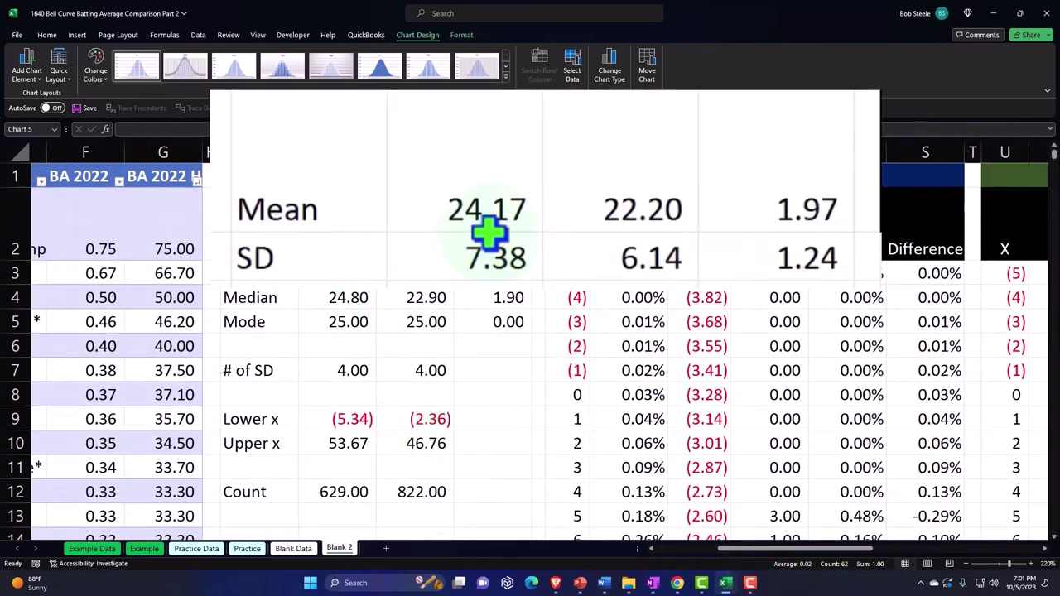
drag(762, 553, 923, 553)
scroll(815, 455, down, 1)
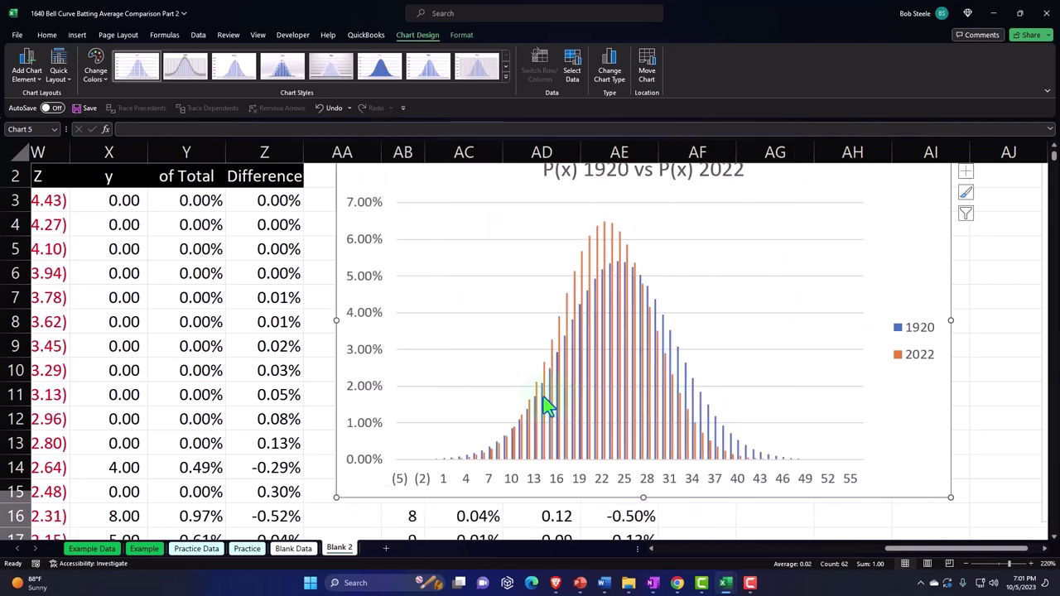
scroll(549, 403, up, 1)
drag(466, 296, 804, 344)
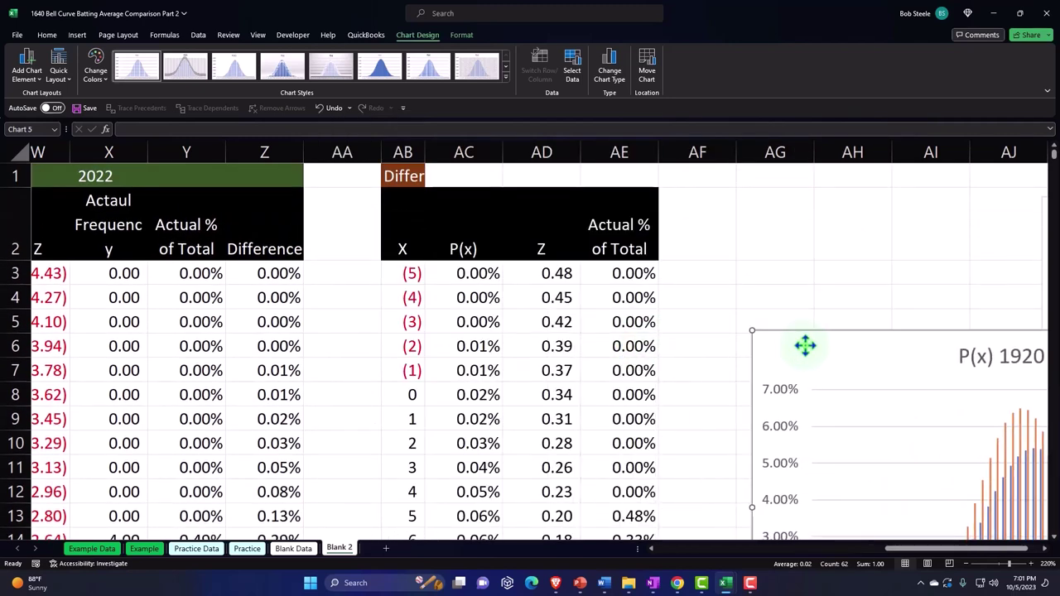
Carry the P(x) comparison chart down the sheet until it sits below the 2022 Comp chart
drag(911, 553, 941, 553)
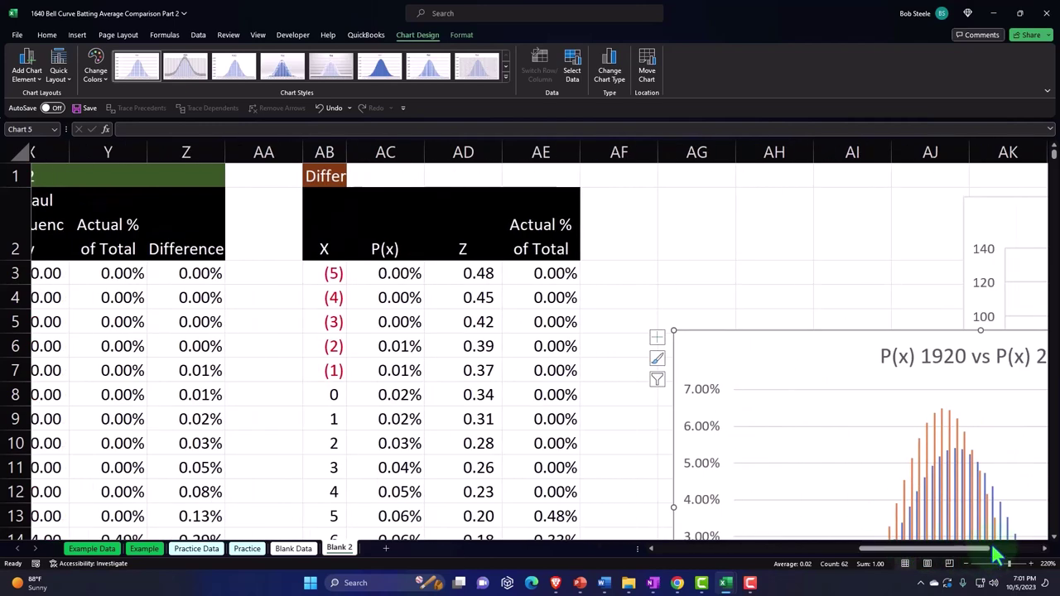
click(1045, 552)
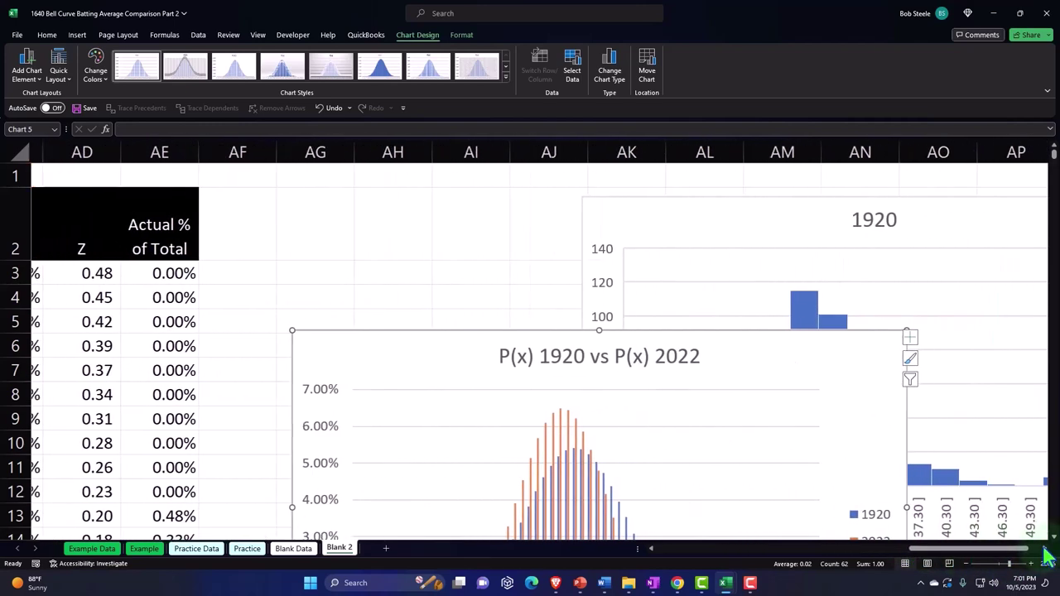
scroll(762, 454, down, 2)
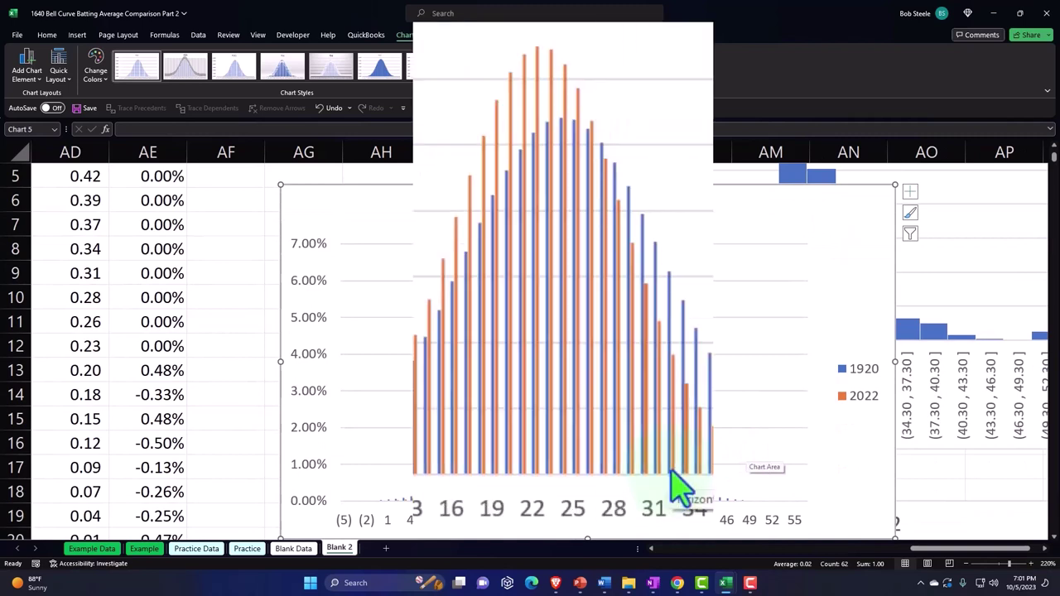
mouse_move(598, 278)
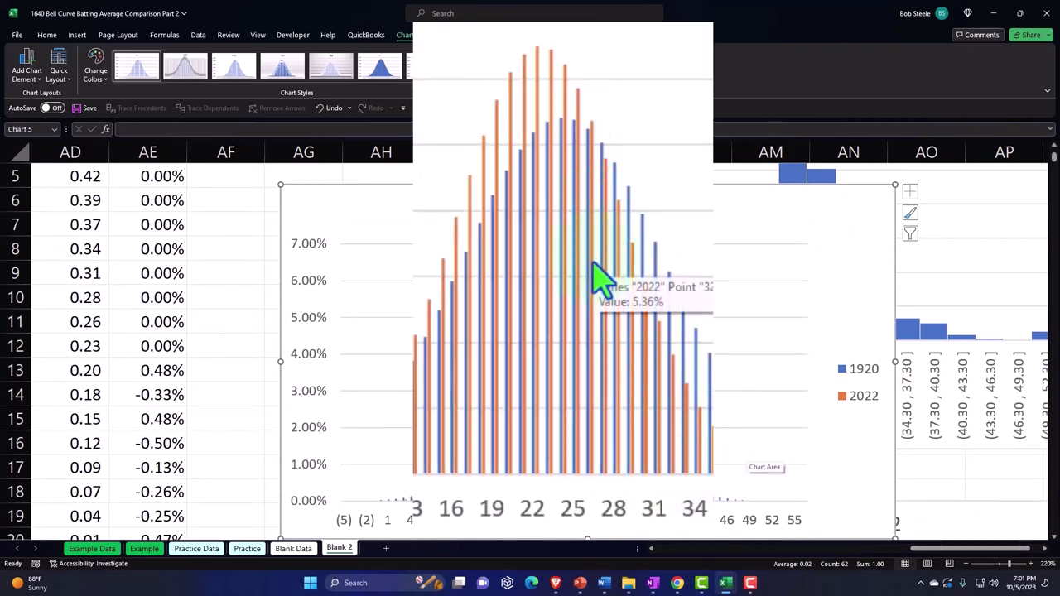
drag(386, 210, 603, 384)
scroll(613, 368, down, 2)
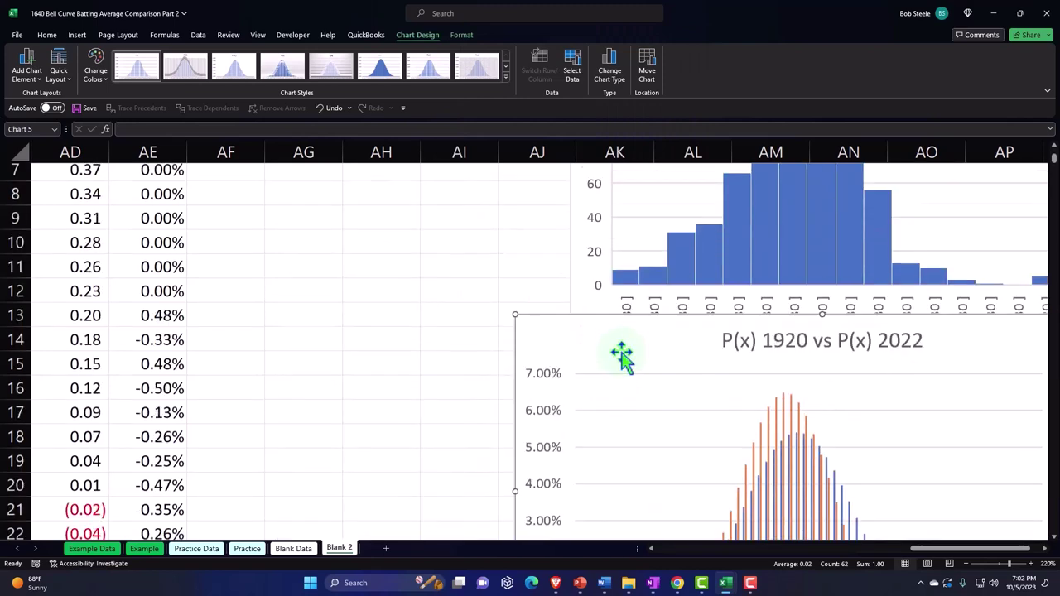
drag(585, 243, 655, 490)
scroll(675, 344, down, 3)
drag(675, 344, 653, 490)
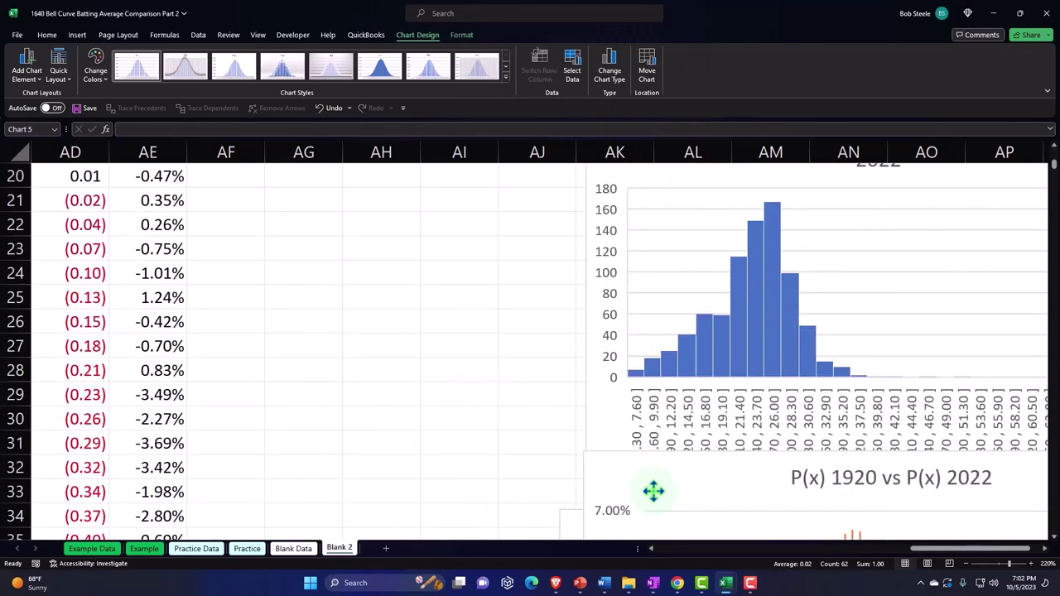
scroll(659, 430, down, 3)
drag(634, 347, 646, 427)
scroll(646, 426, down, 3)
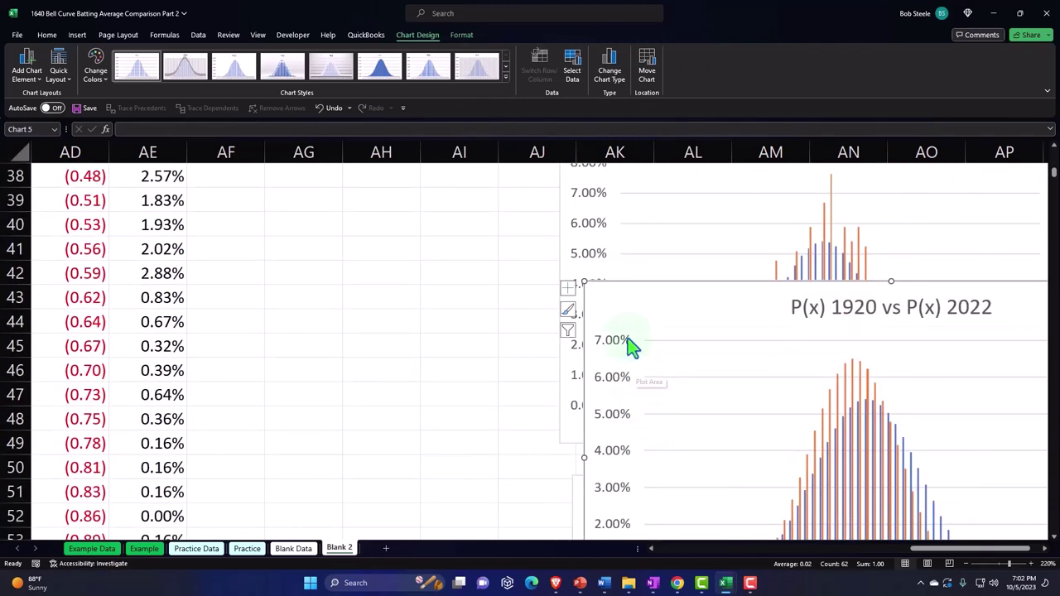
drag(628, 308, 639, 539)
scroll(654, 449, down, 3)
drag(657, 341, 659, 535)
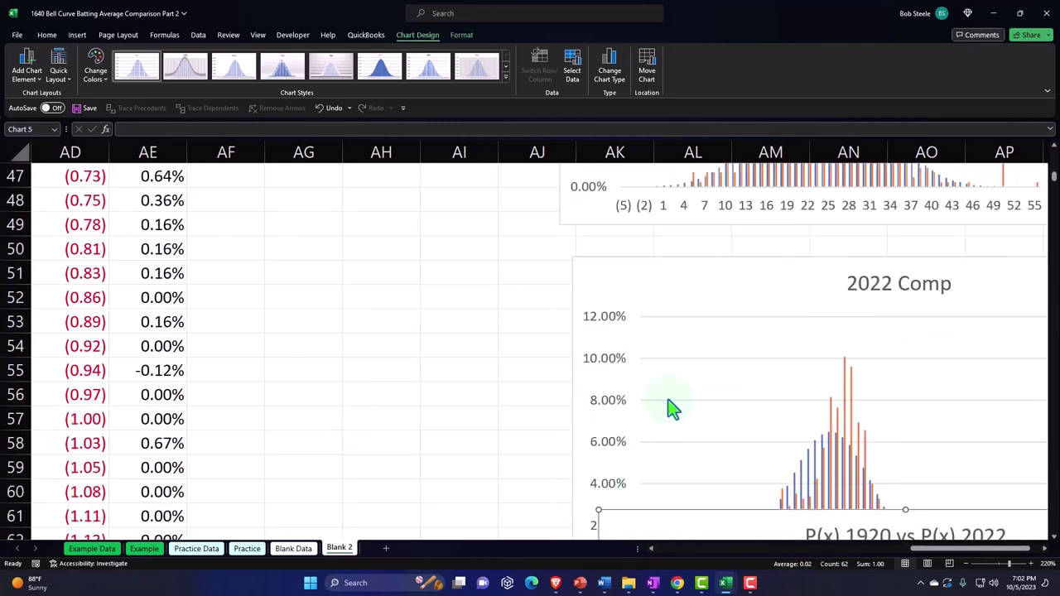
scroll(668, 407, down, 3)
drag(654, 331, 620, 423)
scroll(643, 397, up, 15)
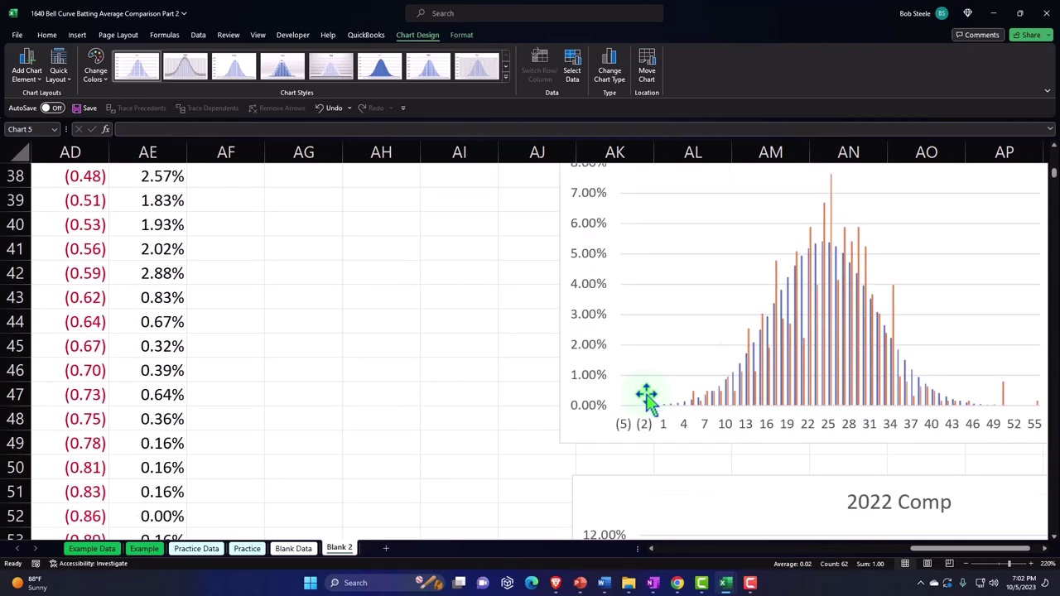
drag(918, 548, 757, 558)
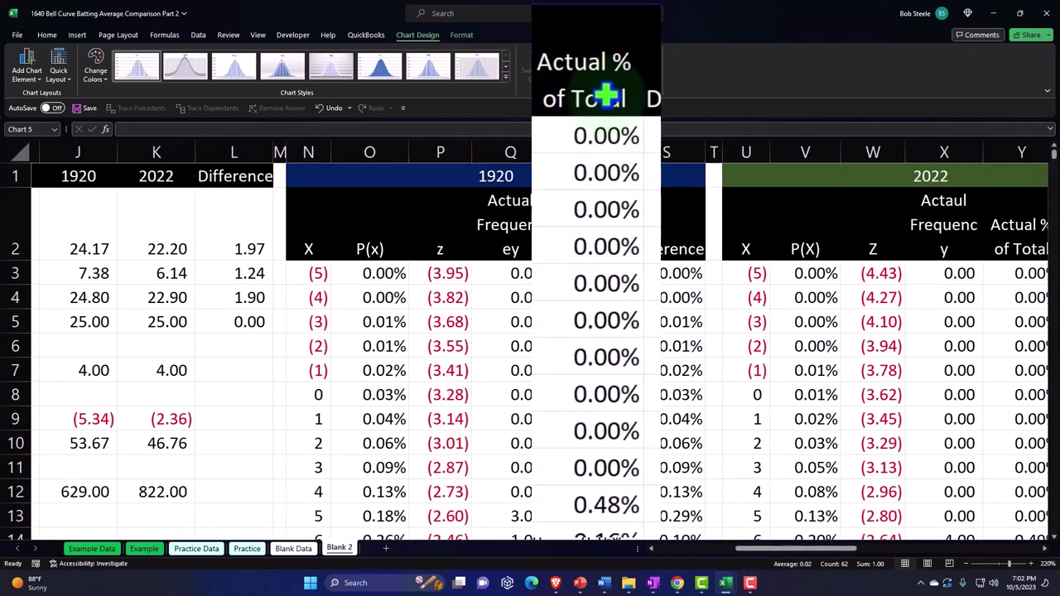
Scroll back to the 1920 and 2022 data tables and deselect the chart with Esc
drag(807, 550, 749, 571)
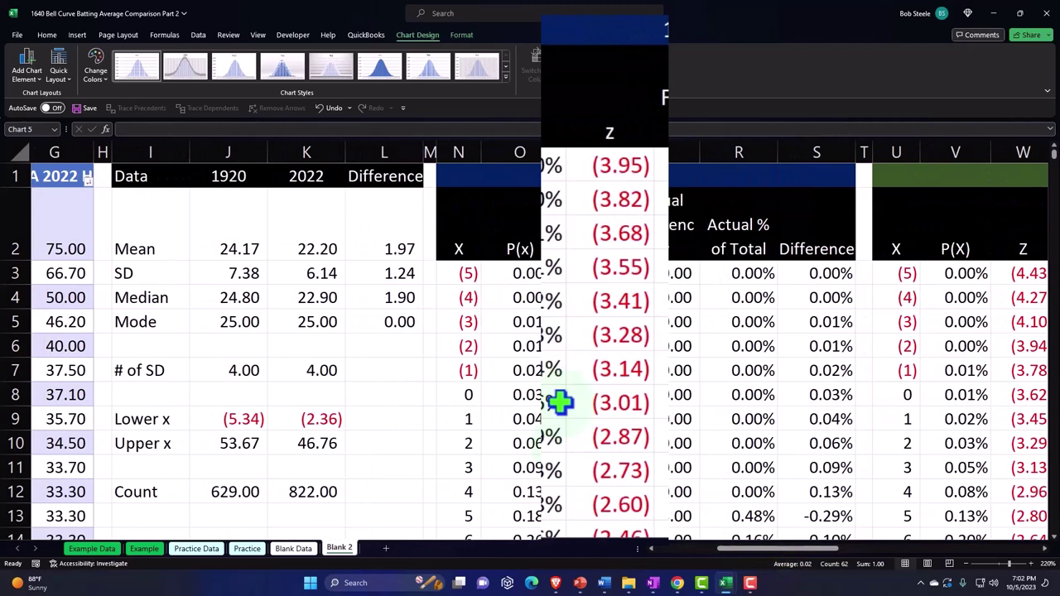
scroll(560, 402, down, 2)
scroll(560, 402, down, 1)
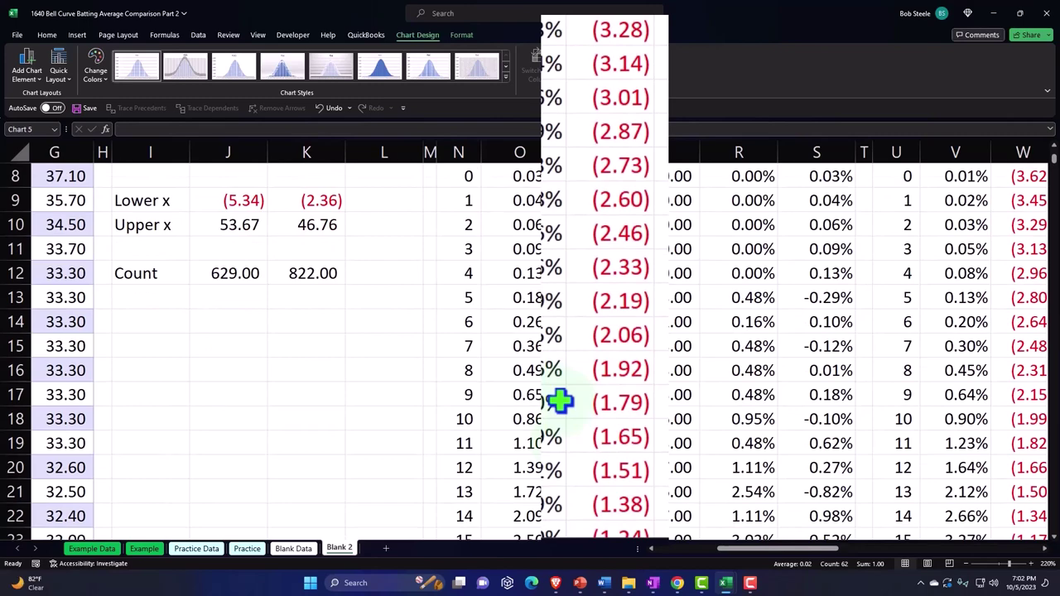
scroll(559, 402, down, 2)
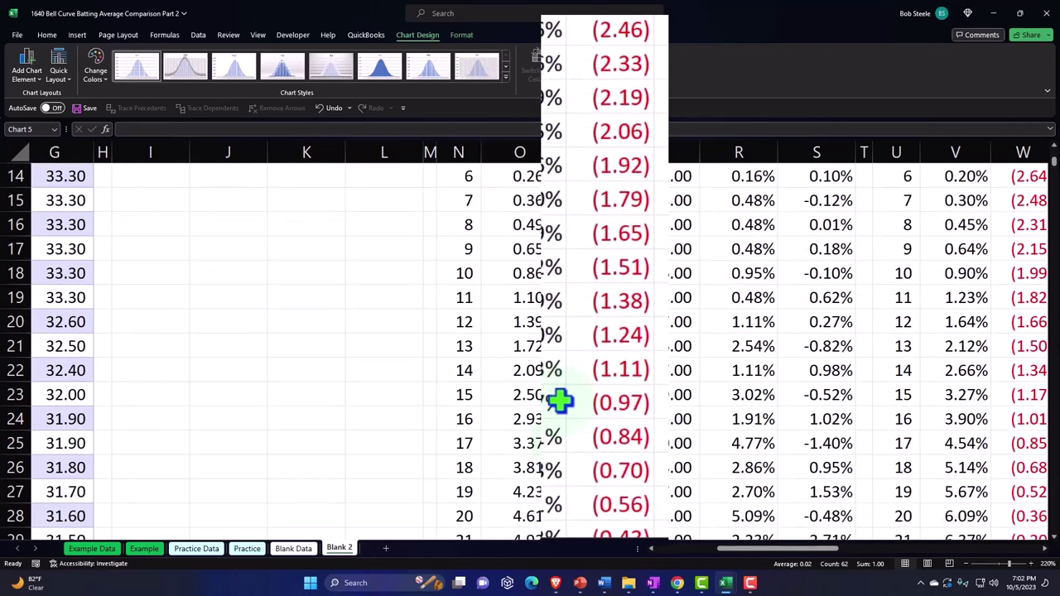
scroll(560, 403, down, 10)
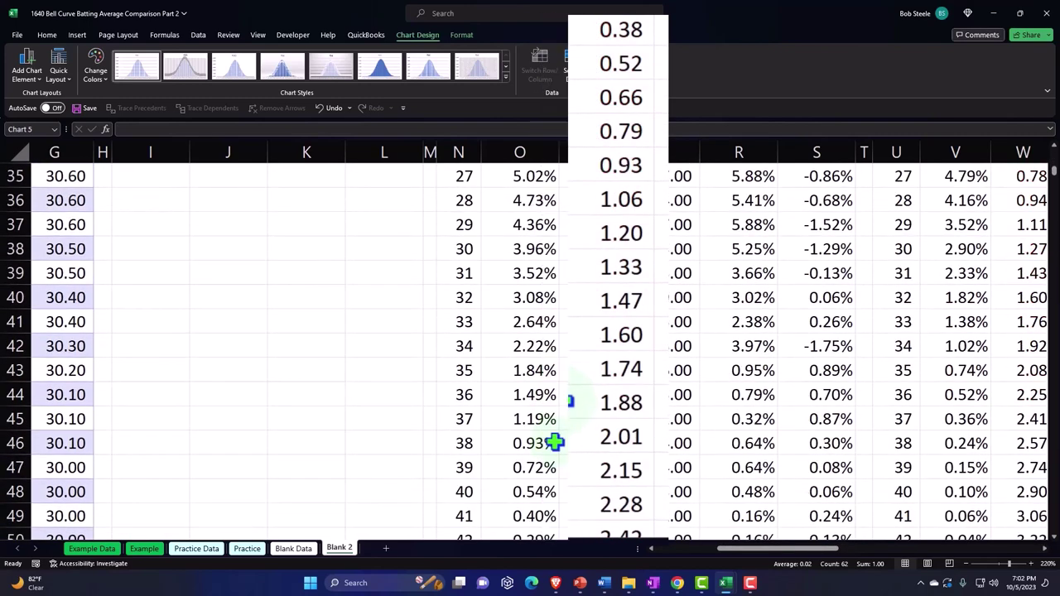
scroll(554, 443, down, 1)
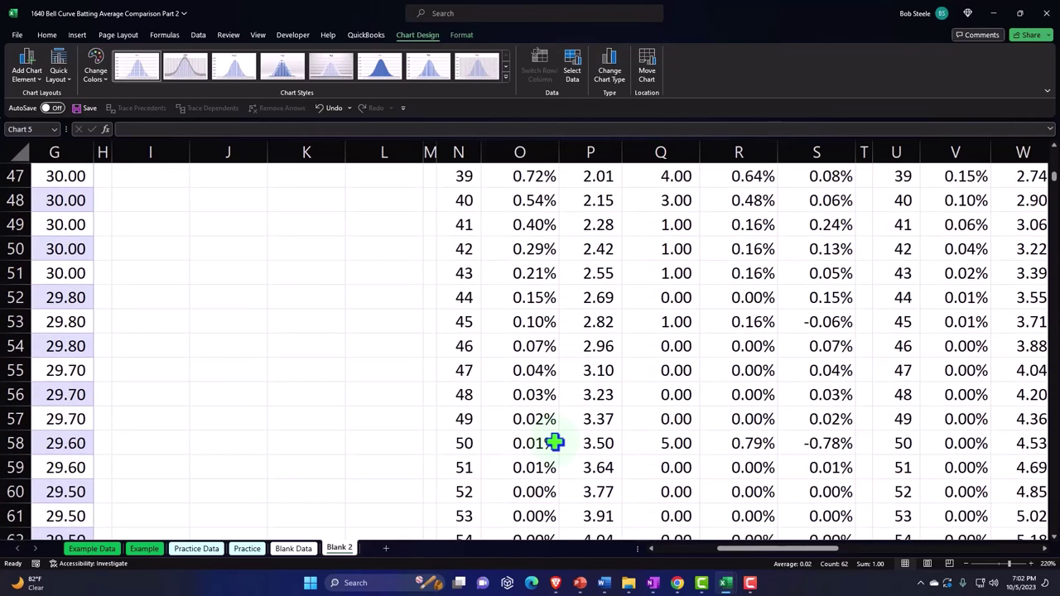
scroll(554, 443, up, 1)
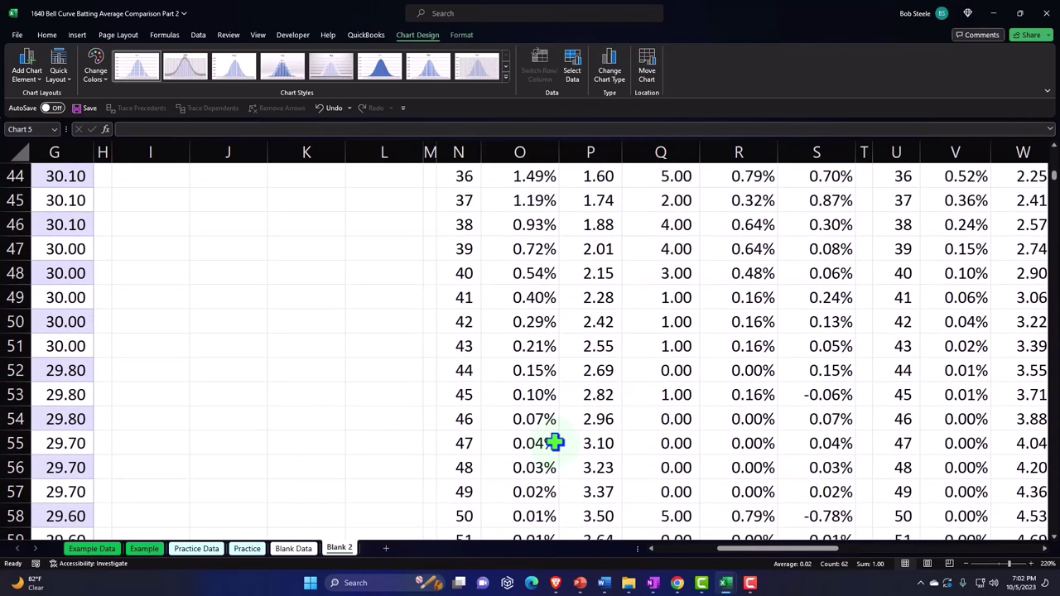
key(Escape)
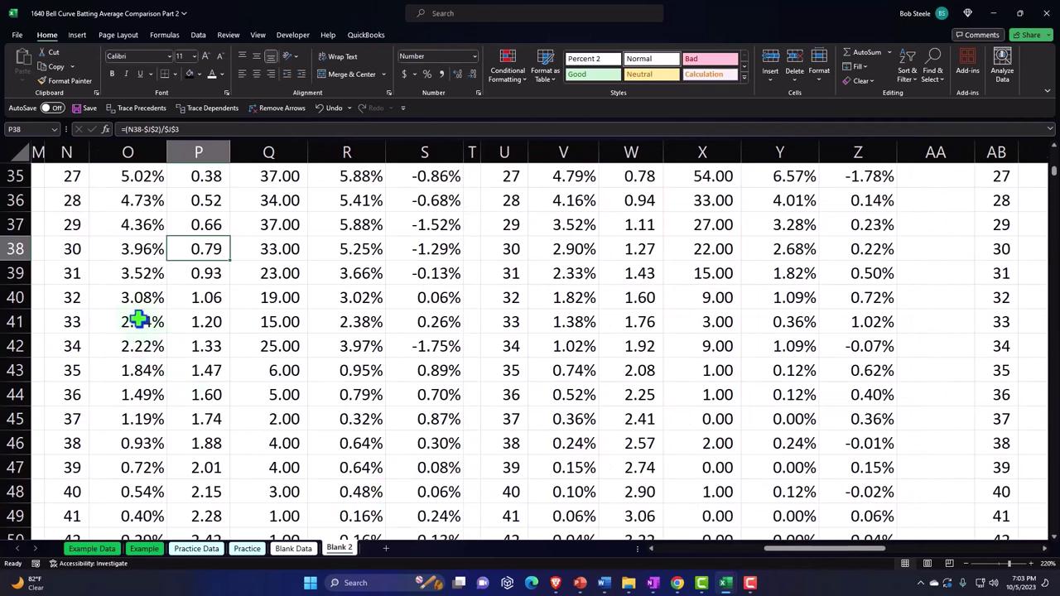
click(78, 254)
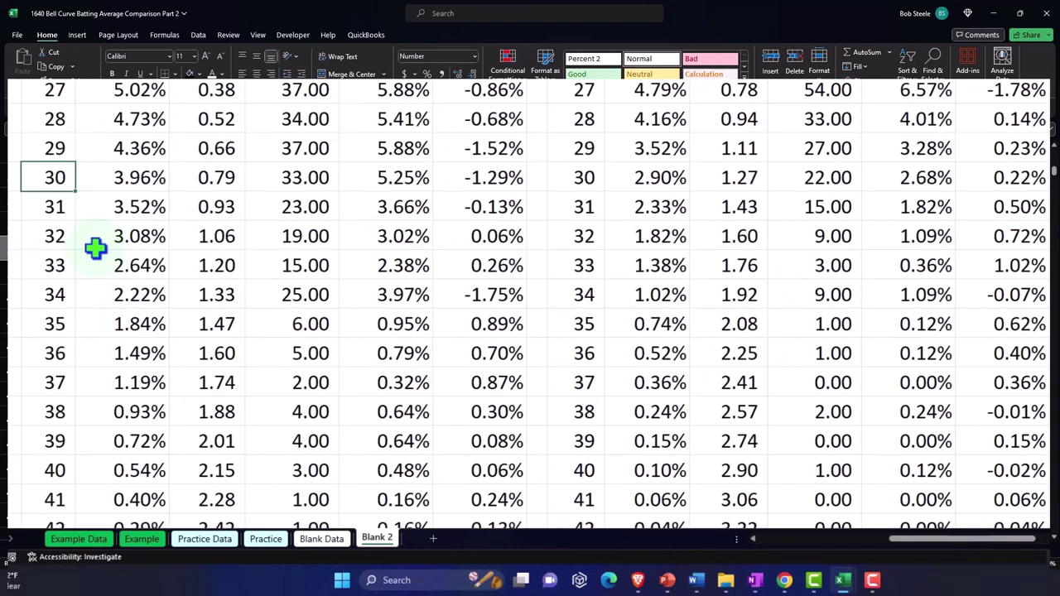
key(Right)
key(Right)
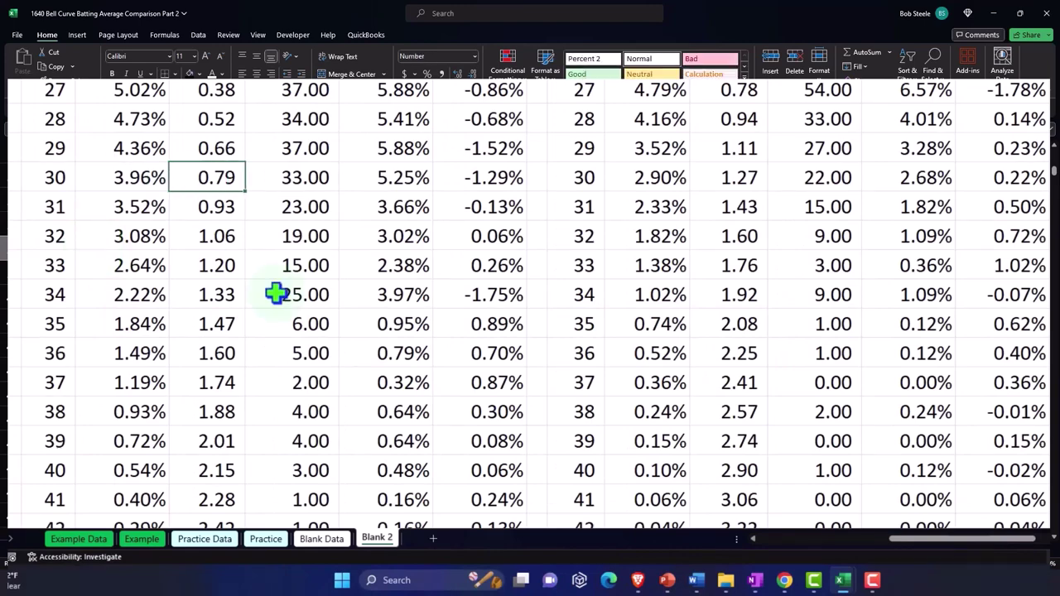
scroll(277, 291, up, 8)
scroll(279, 283, up, 4)
scroll(280, 286, down, 11)
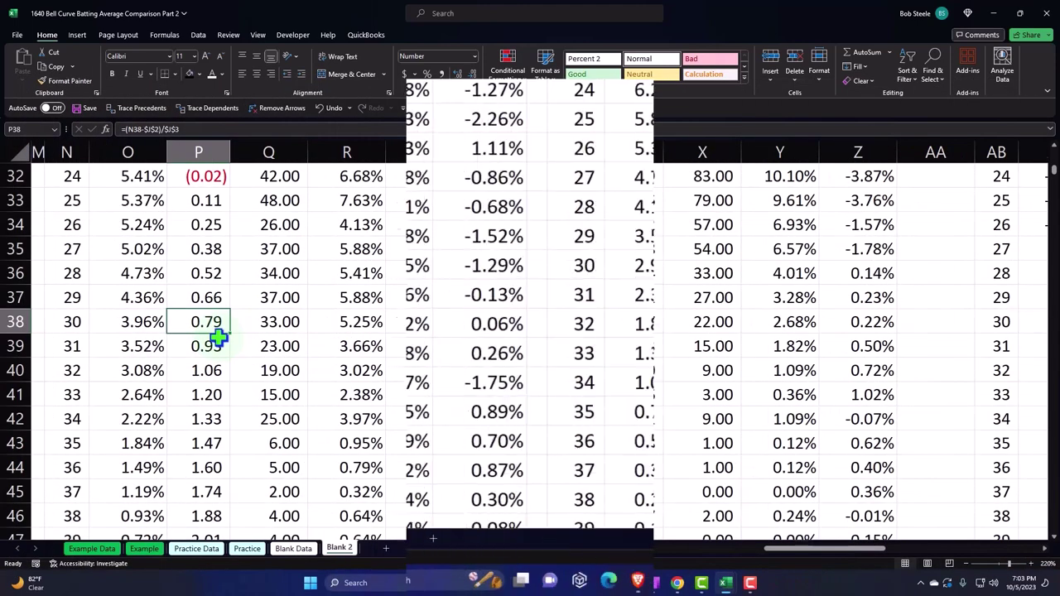
key(Right)
key(Right)
key(Right)
key(Right)
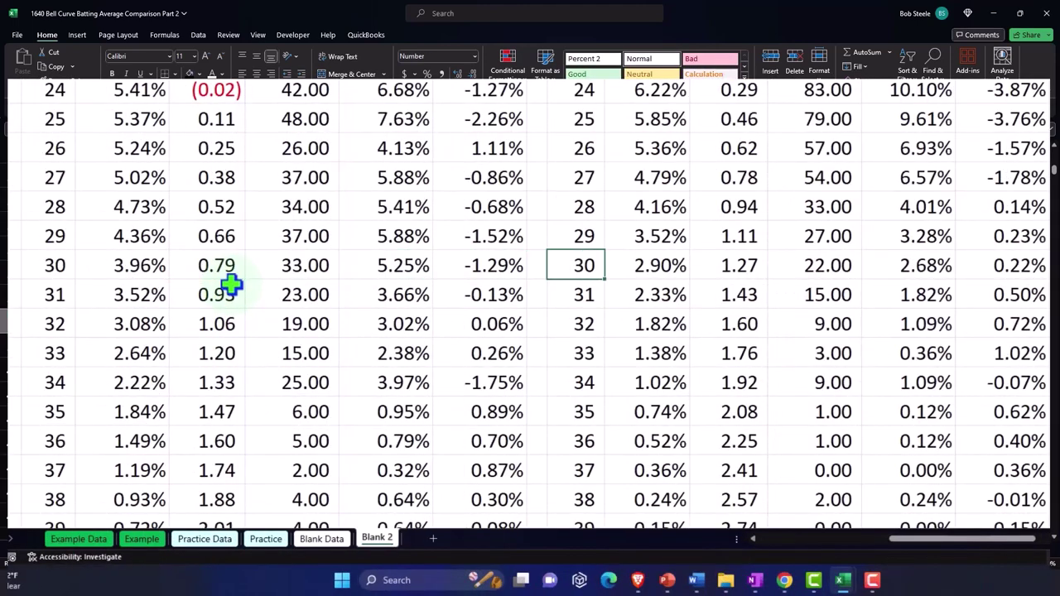
key(Right)
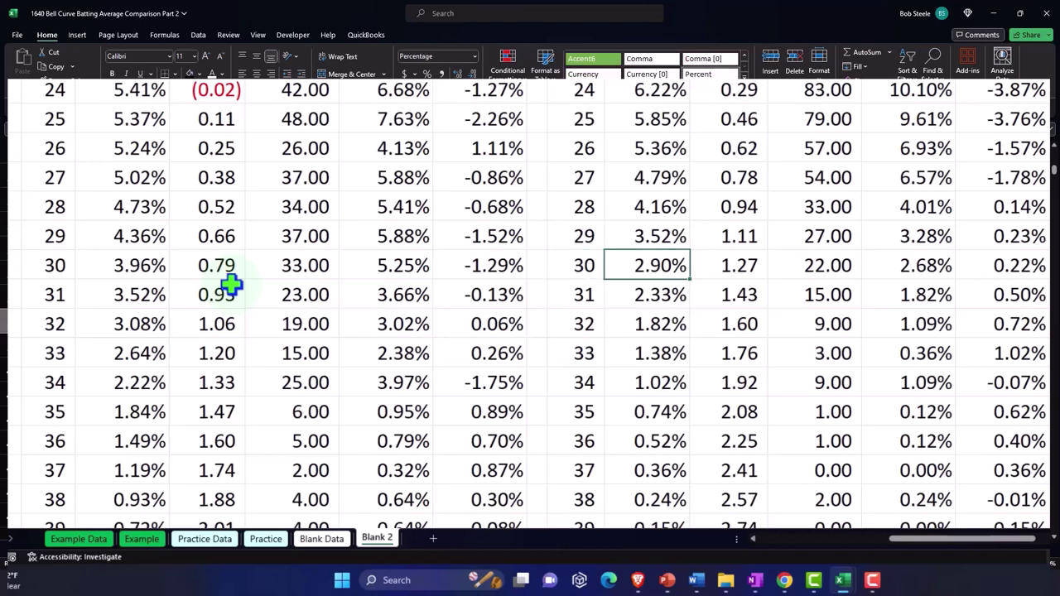
key(Right)
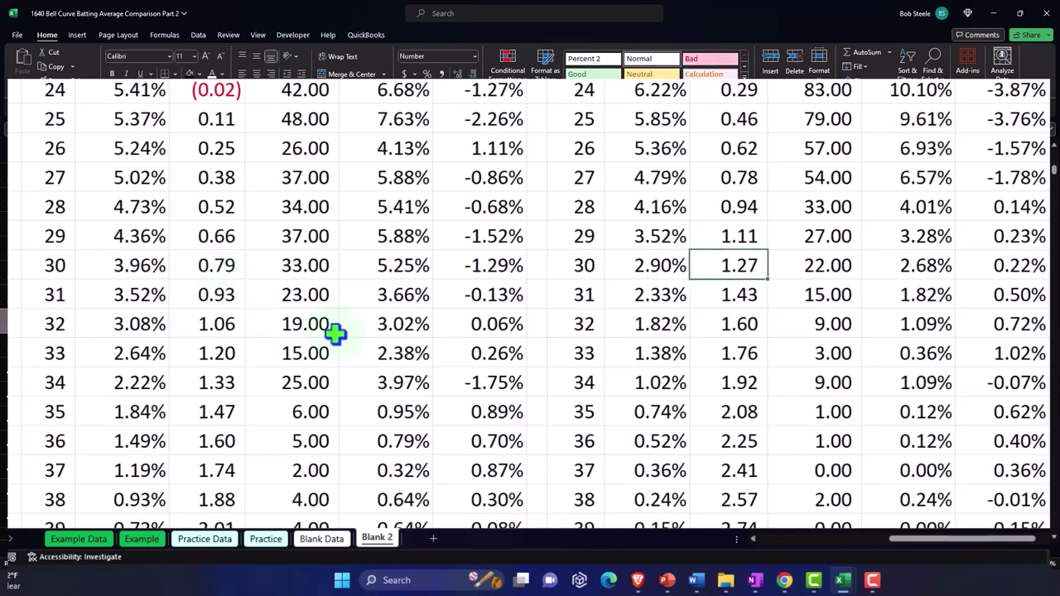
scroll(752, 336, up, 10)
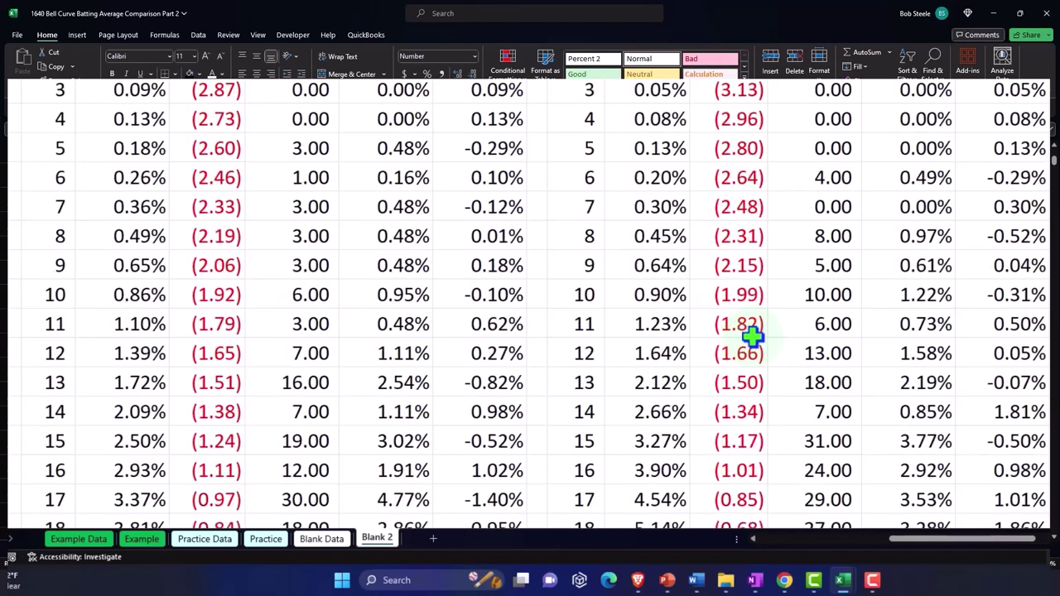
scroll(710, 265, down, 5)
scroll(710, 269, down, 4)
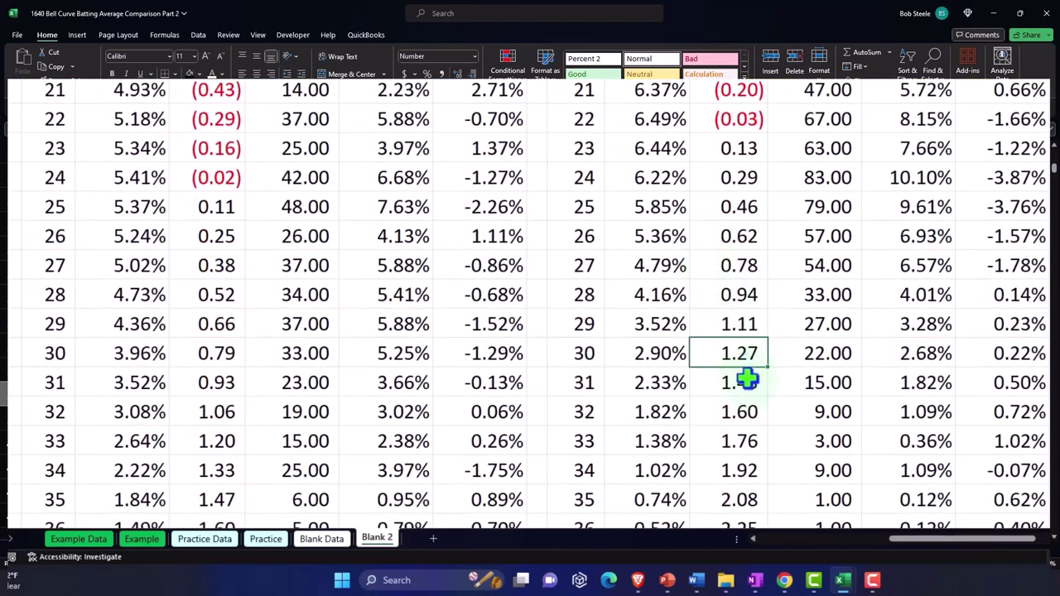
click(66, 356)
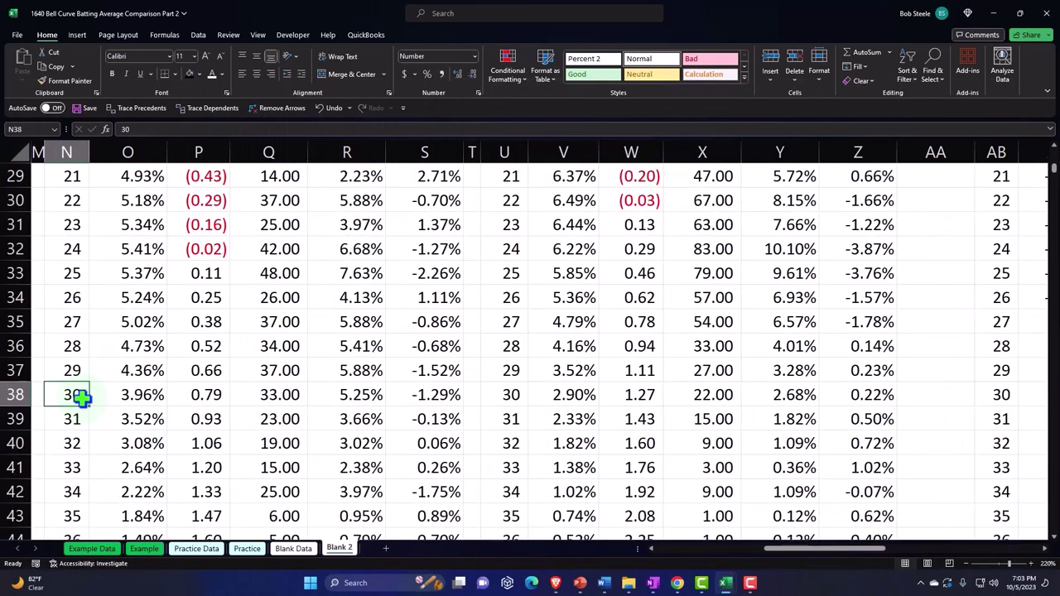
key(Right)
key(Right)
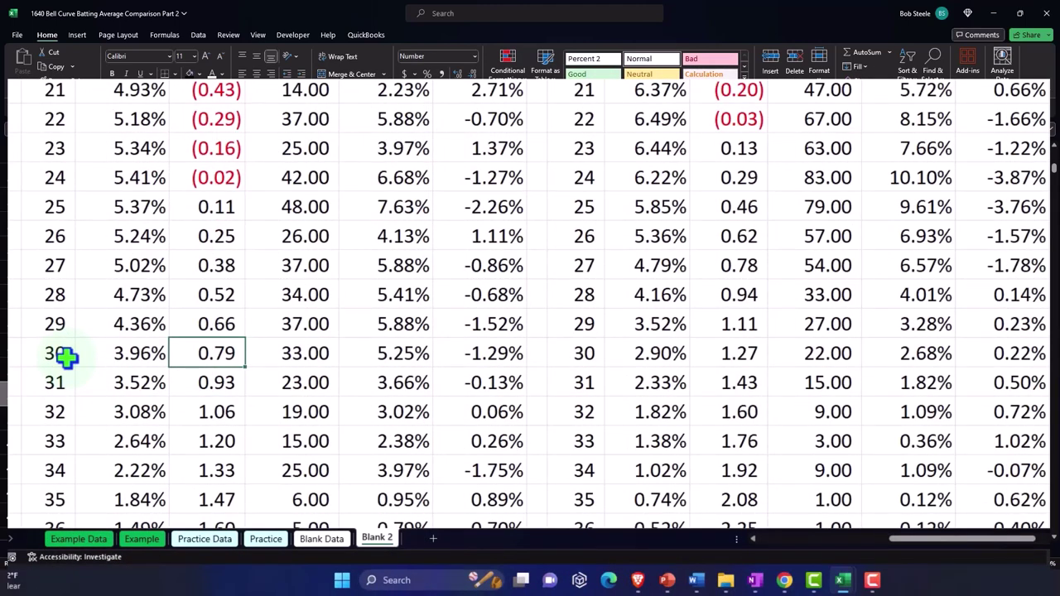
key(Right)
key(Right)
key(Right)
key(Right)
key(Right)
key(Right)
key(Right)
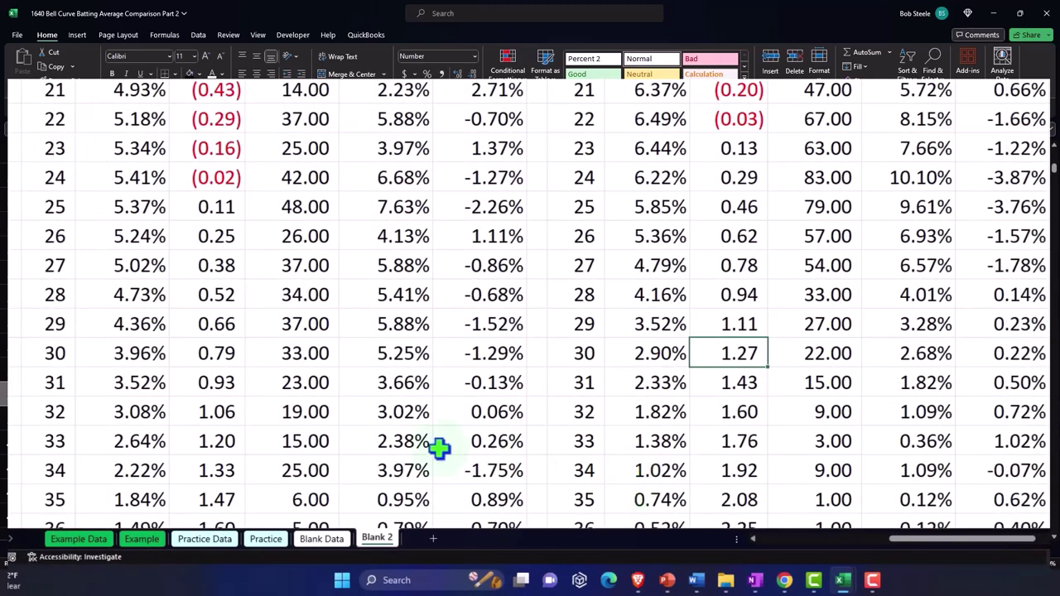
click(46, 356)
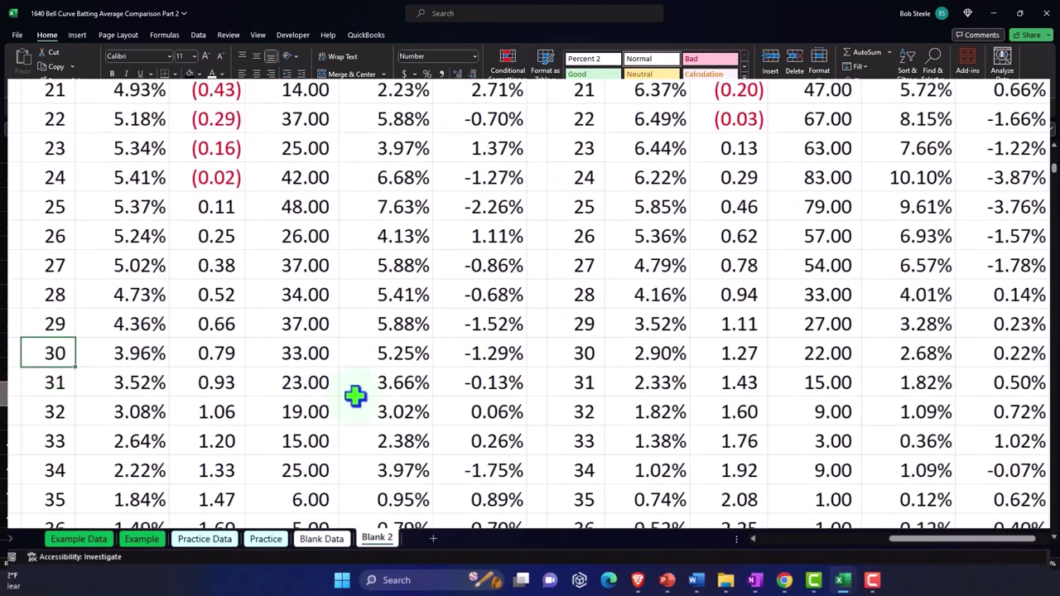
click(556, 355)
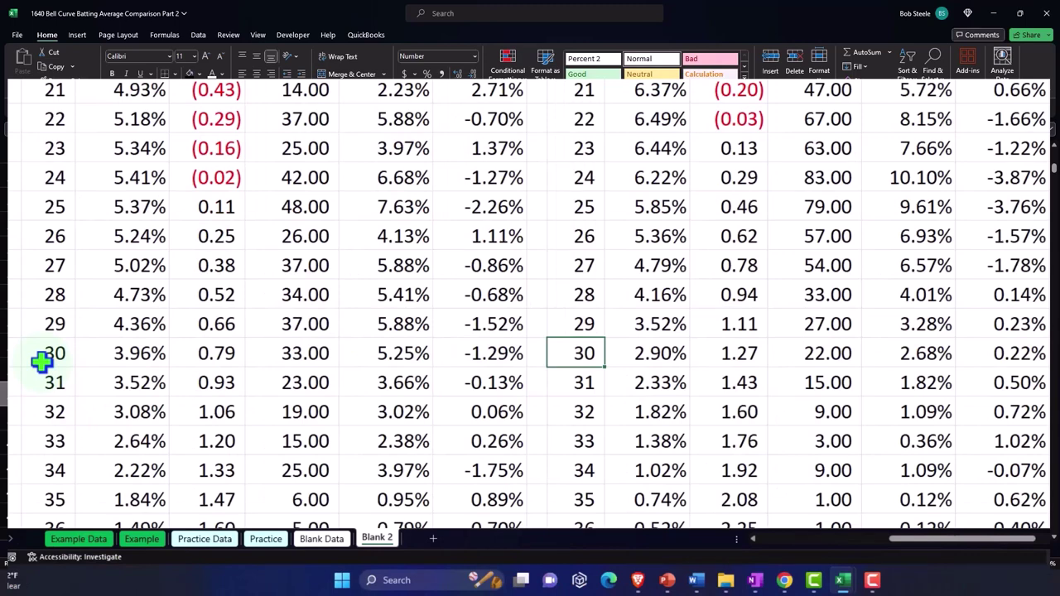
Go back to column A at the top of Blank 2, where the 1920 and 2022 name tables start
click(41, 360)
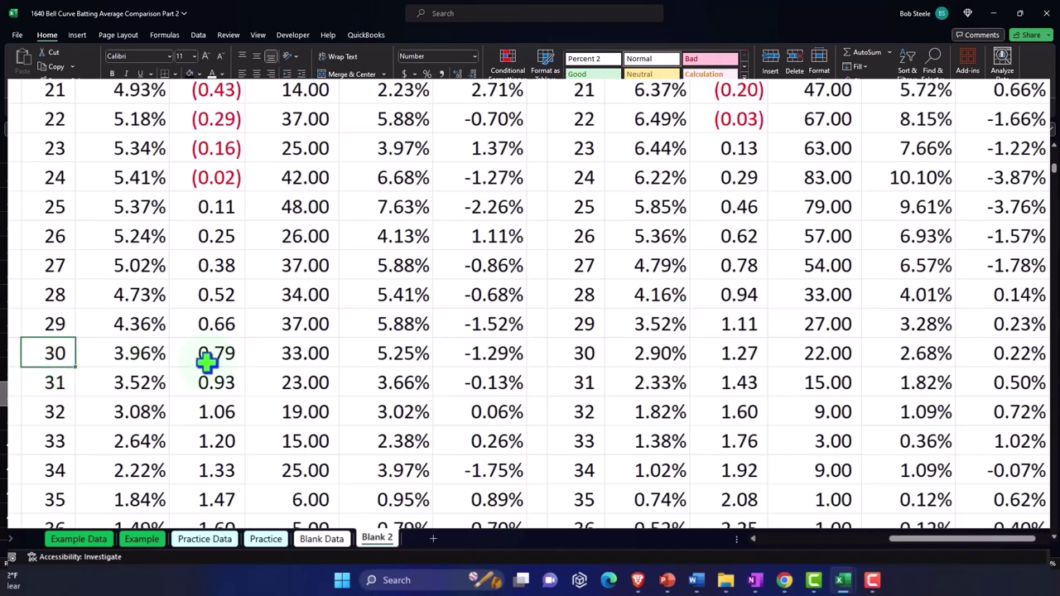
scroll(265, 361, up, 10)
click(319, 343)
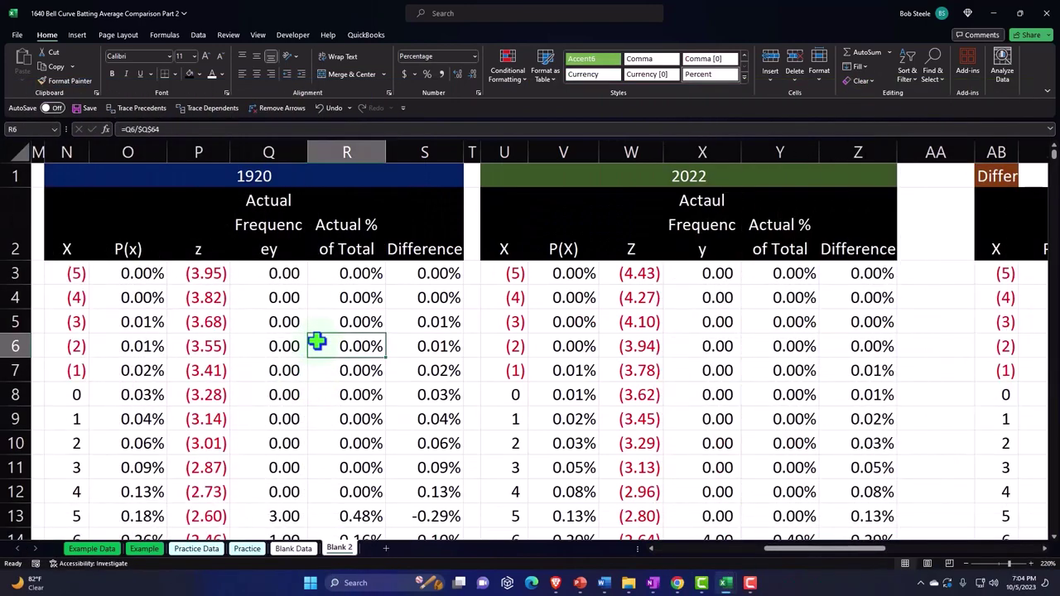
key(Left)
key(Left)
key(Left)
key(Left)
key(Left)
key(Left)
key(Left)
key(Left)
key(Left)
key(Left)
key(Left)
key(Left)
key(Left)
key(Left)
key(Left)
key(Left)
key(Left)
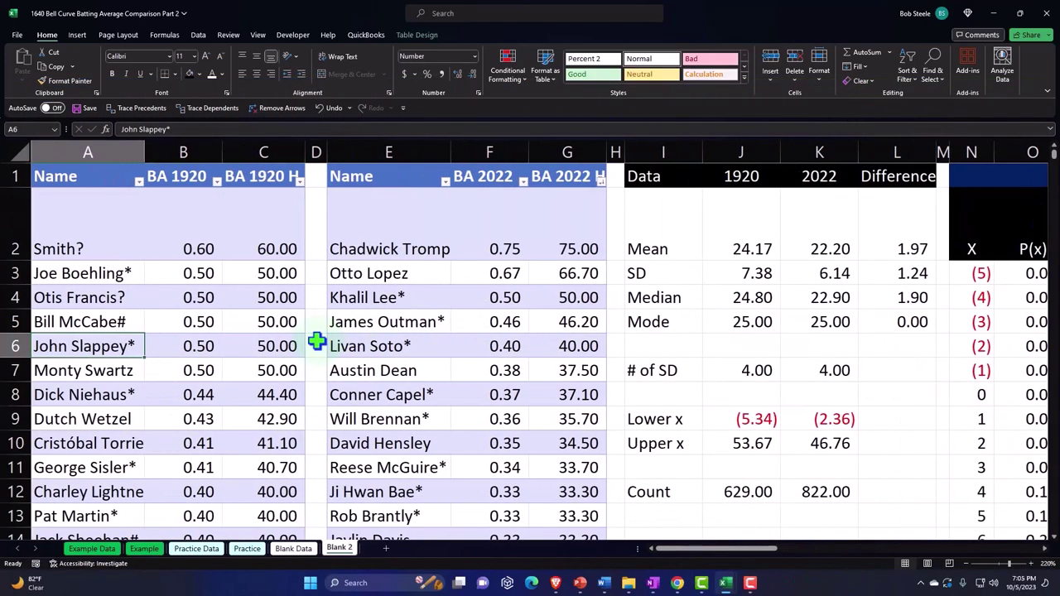
Select the full 1920 name and batting-average table and fill it light cyan
click(118, 231)
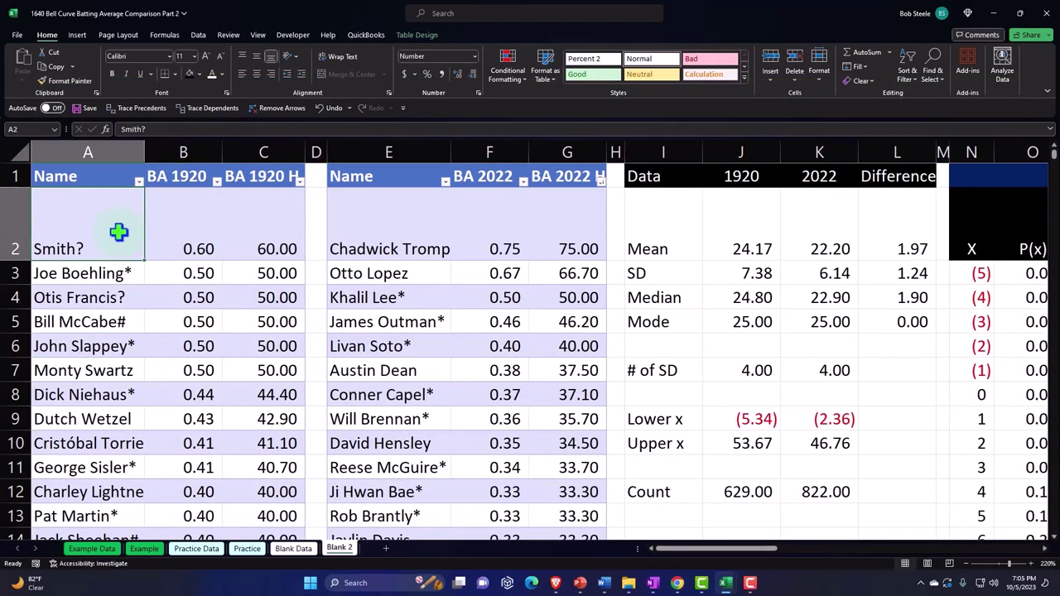
key(shift+Right)
key(shift+Right)
key(ctrl+shift+Down)
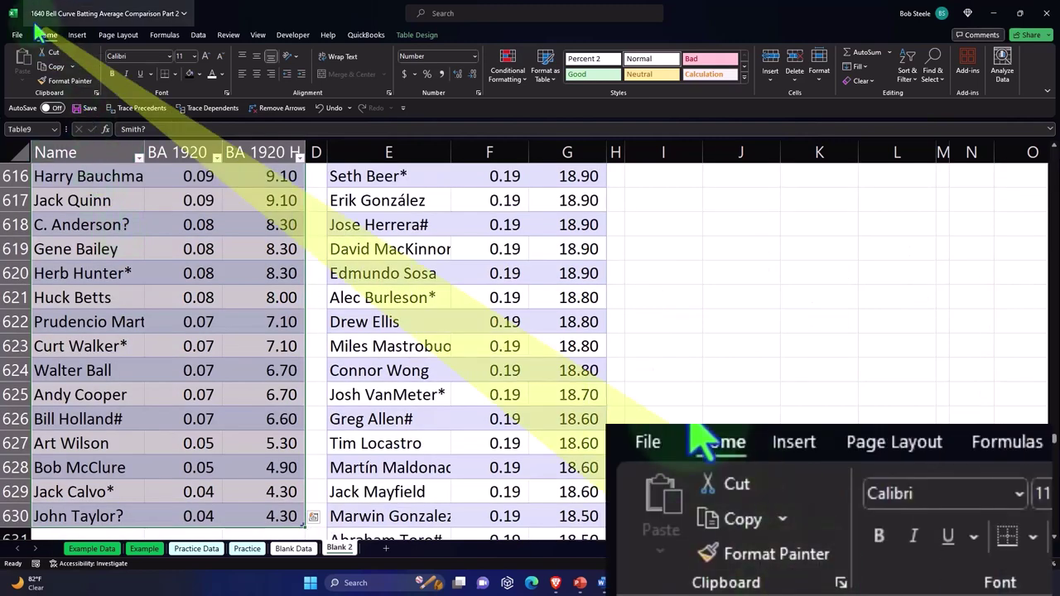
click(198, 73)
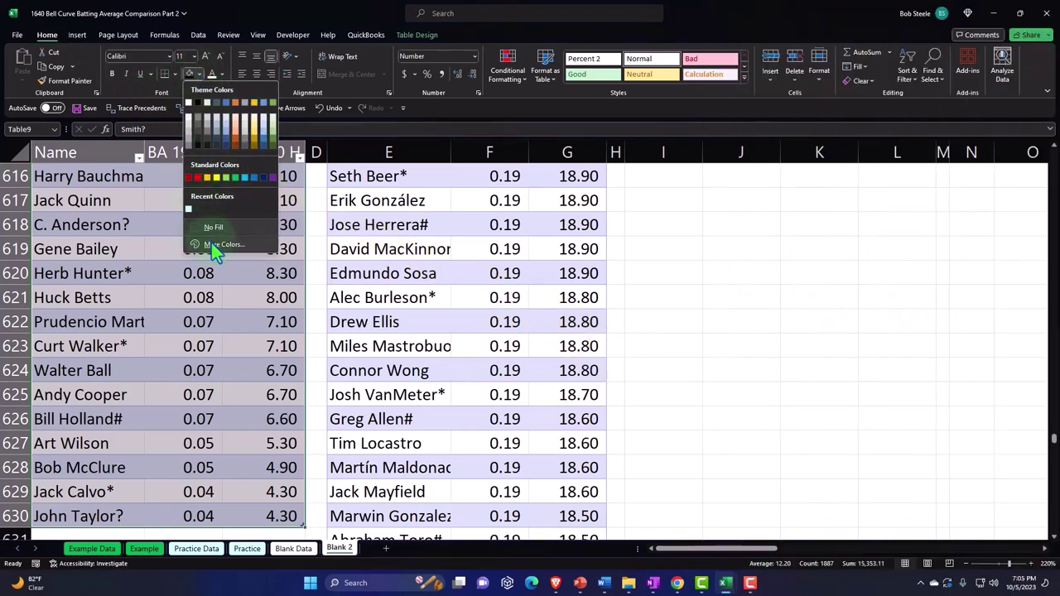
click(214, 244)
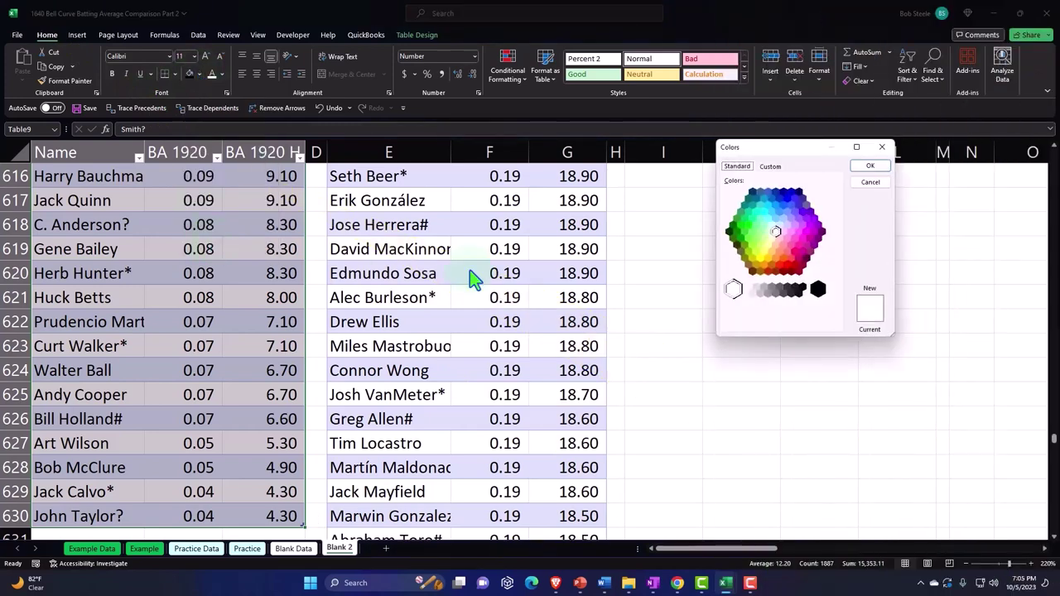
click(774, 226)
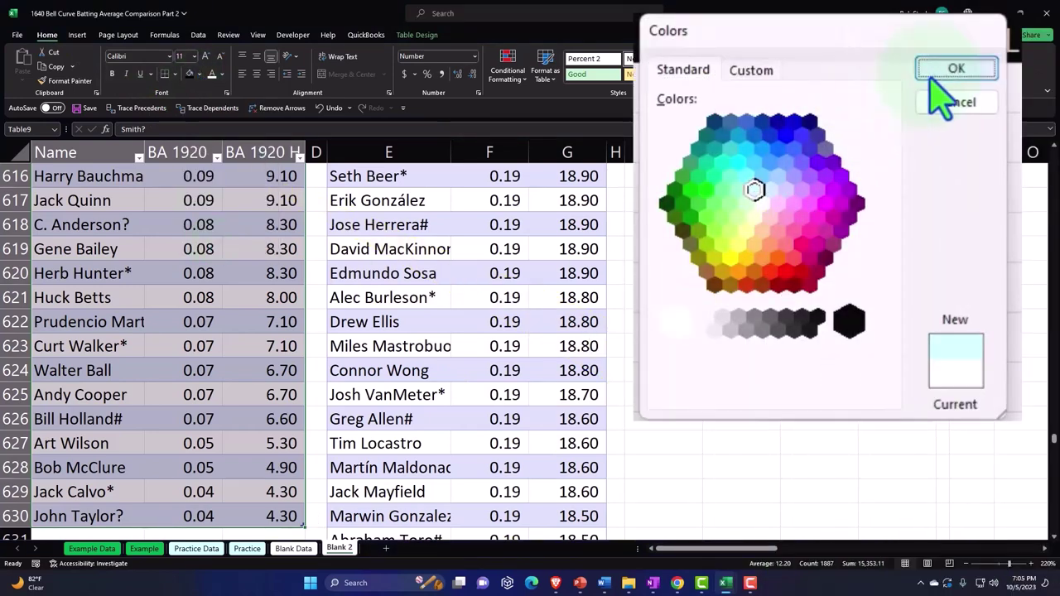
click(869, 166)
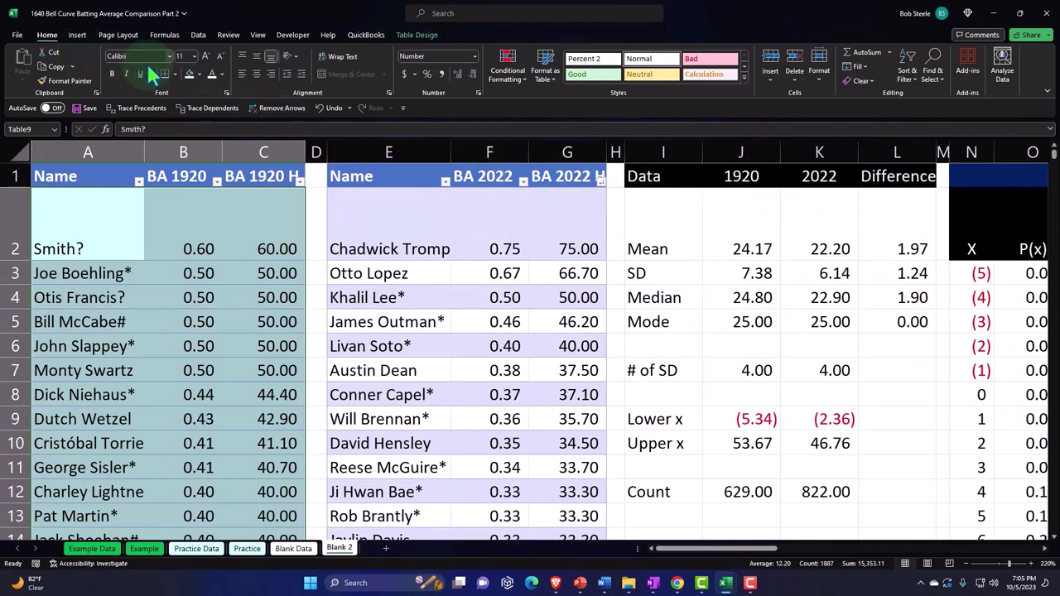
Apply All Borders to every cell of the 1920 table
click(175, 74)
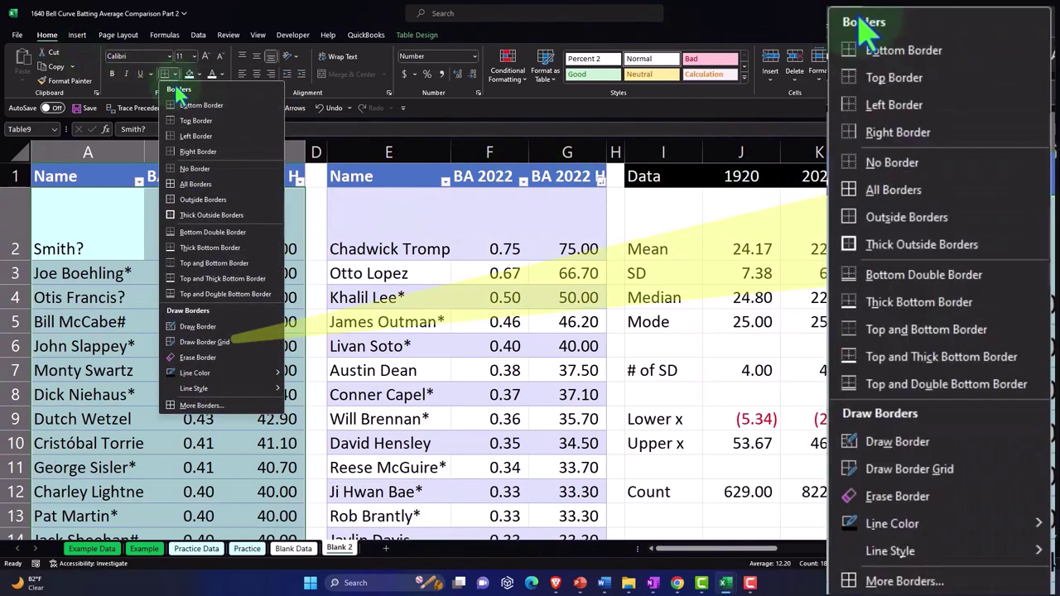
click(189, 163)
click(403, 242)
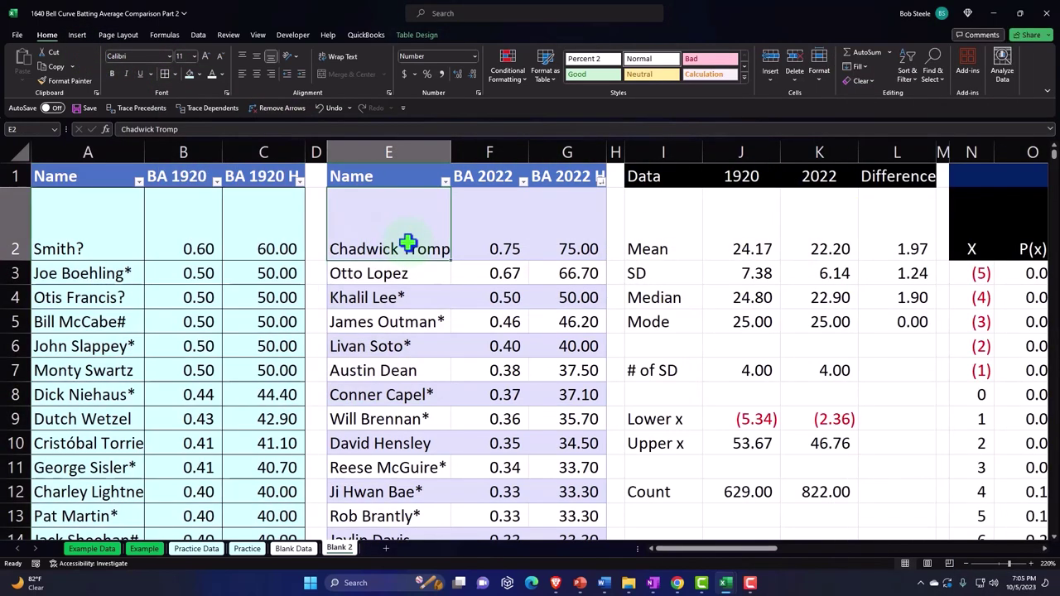
Give the full 2022 name table the light cyan fill and borders
key(shift+Right)
key(shift+Right)
key(ctrl+shift+Down)
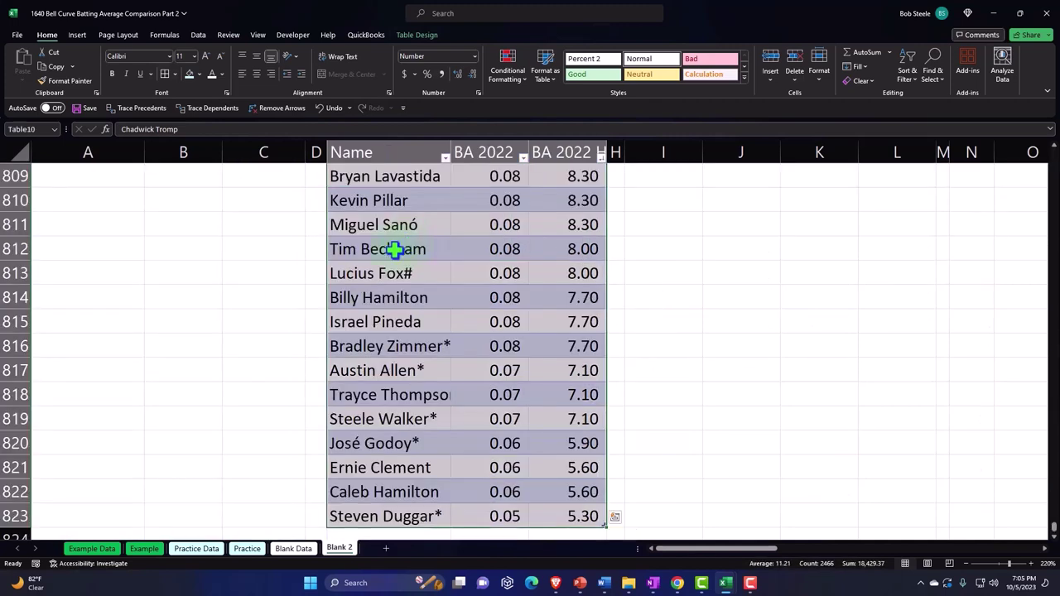
click(166, 83)
Fill the Mean/SD/Median/Mode statistics block light cyan and add cell borders
click(633, 206)
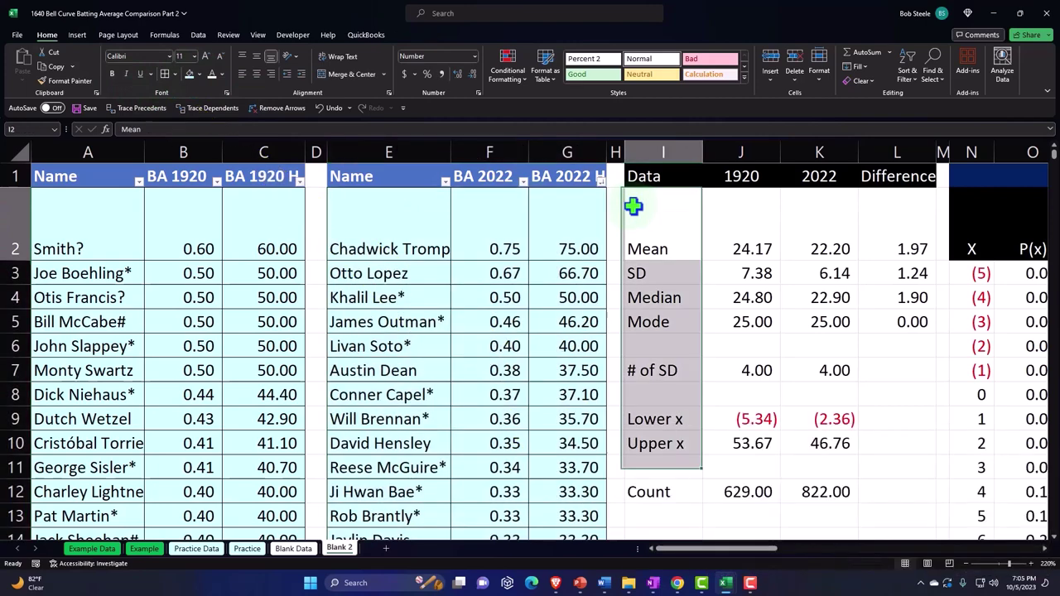
key(Right)
key(Right)
key(Right)
key(Right)
key(Right)
key(Right)
key(Right)
key(Right)
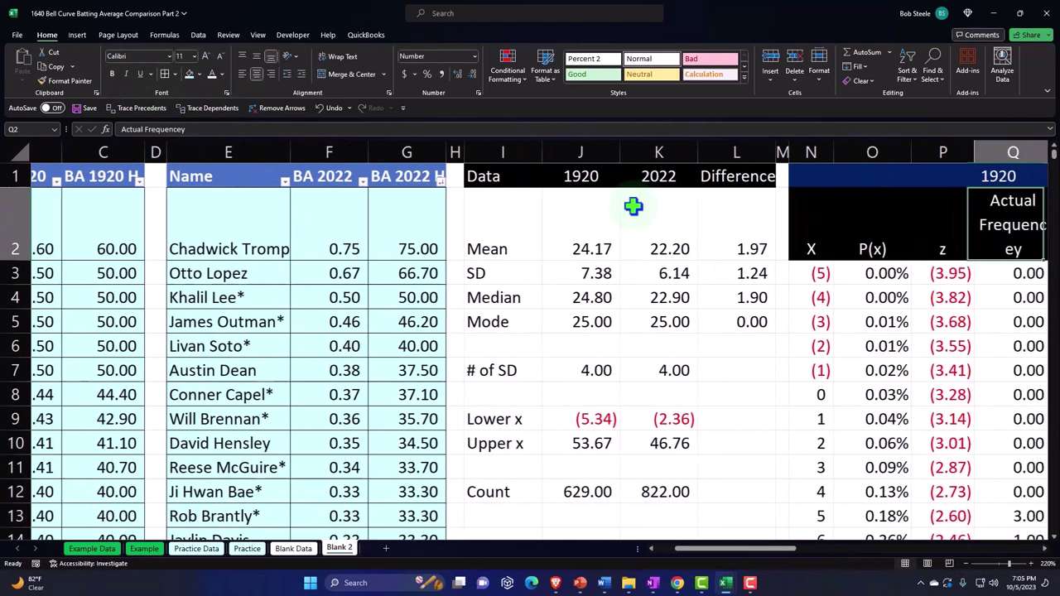
key(Left)
key(Left)
key(Left)
key(Left)
key(Left)
key(Left)
key(Left)
key(Left)
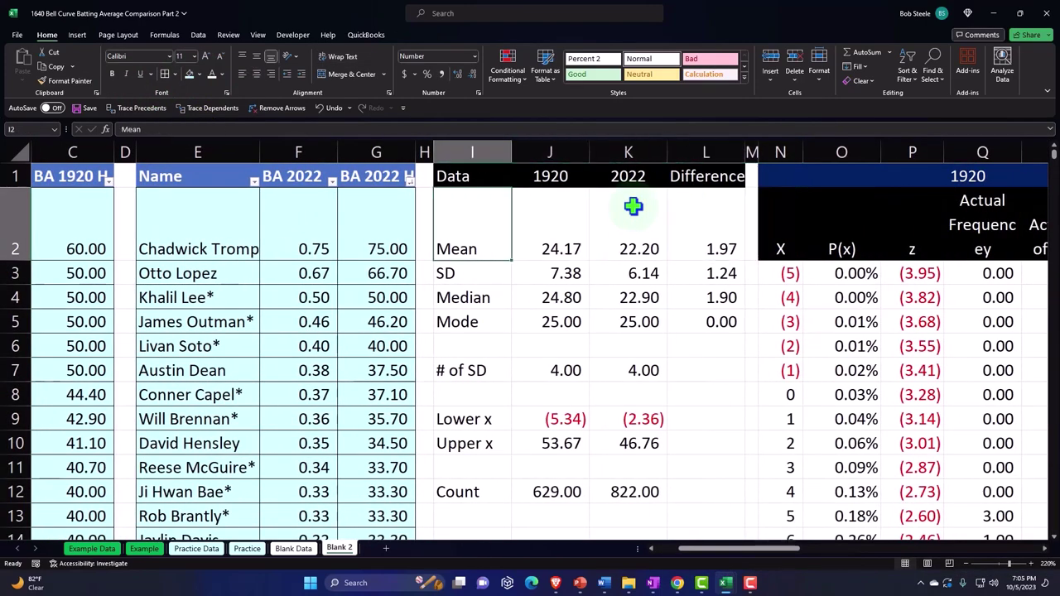
key(shift+Right)
key(shift+Right)
key(shift+Right)
key(shift+Down)
key(shift+Down)
key(shift+Down)
key(shift+Down)
key(shift+Down)
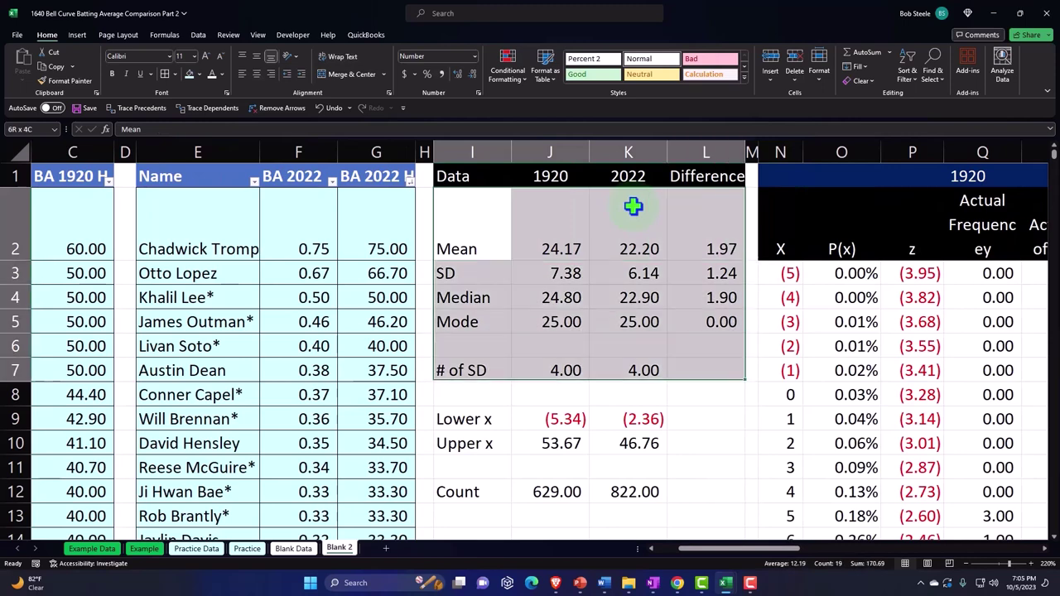
key(shift+Down)
key(shift+Down)
key(shift+Down)
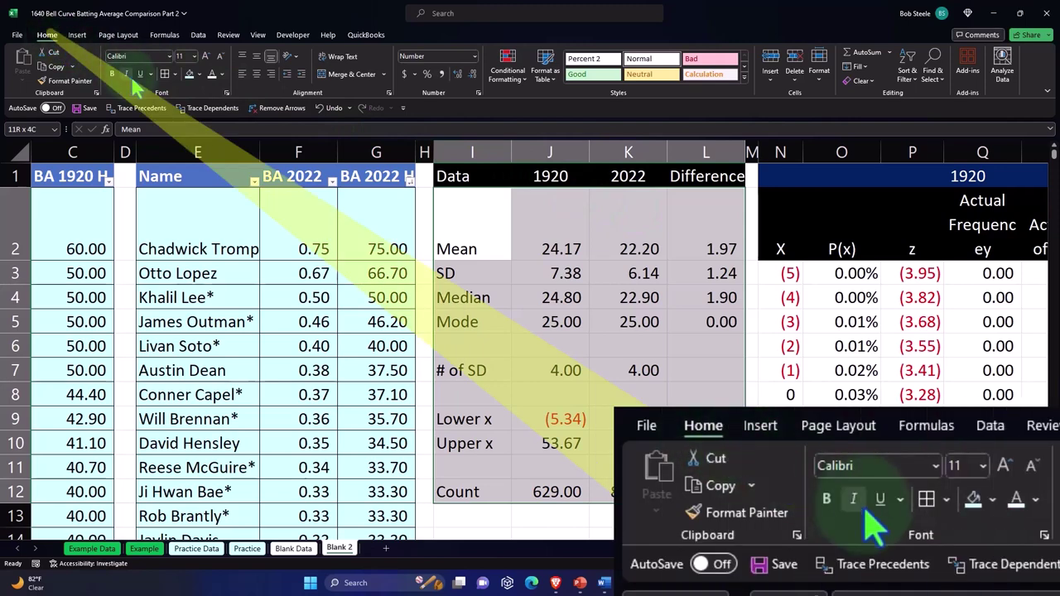
click(189, 74)
click(564, 262)
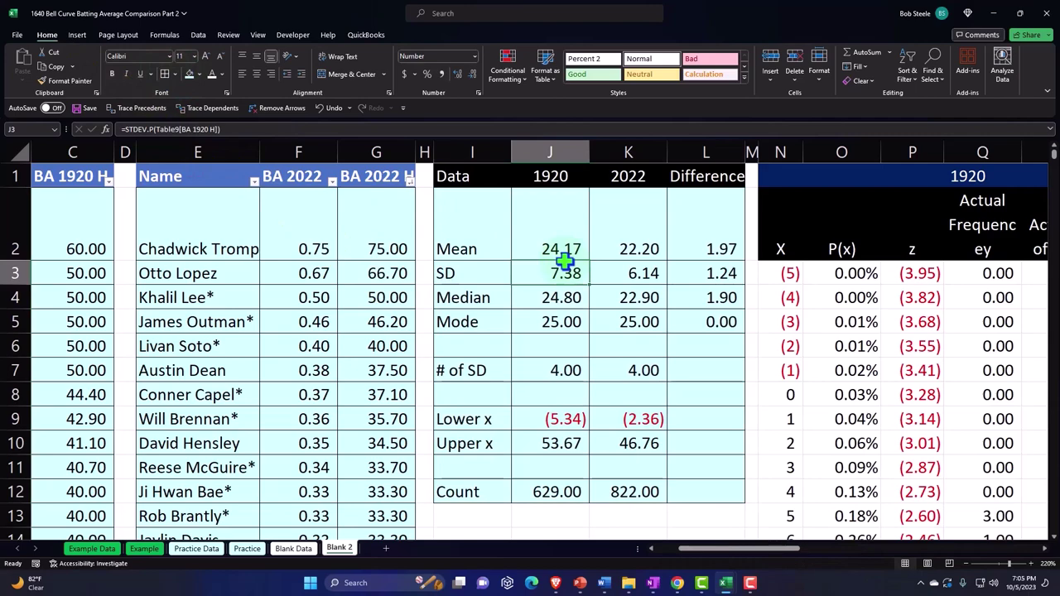
Select the 1920 distribution data rows, add borders and a light cyan fill
key(Right)
key(Right)
key(Right)
key(Right)
key(Right)
key(Right)
key(Right)
key(Right)
key(Right)
key(Right)
key(Right)
key(Right)
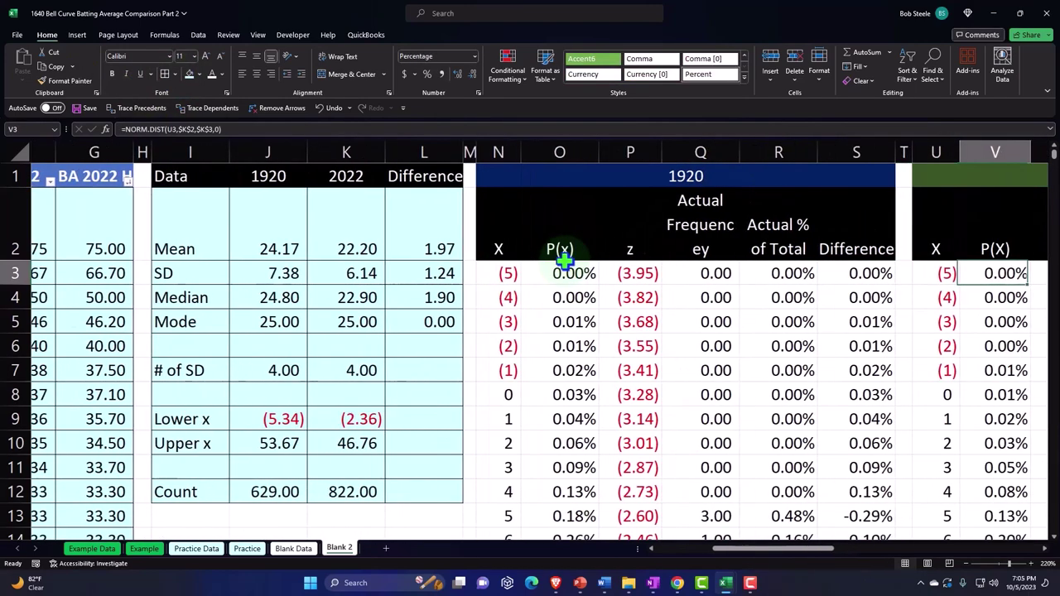
key(Right)
key(Right)
key(Right)
key(Left)
key(Left)
key(Left)
key(Left)
key(Left)
key(Left)
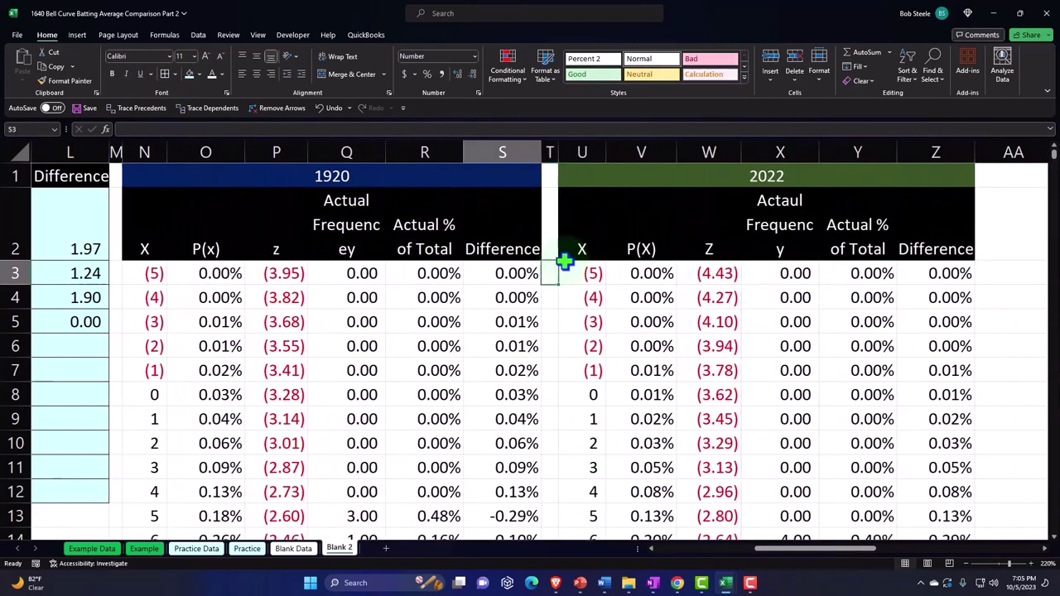
key(Left)
key(Left)
key(Left)
key(Left)
key(Left)
key(shift+Right)
key(shift+Right)
key(shift+Right)
key(shift+Right)
key(shift+Right)
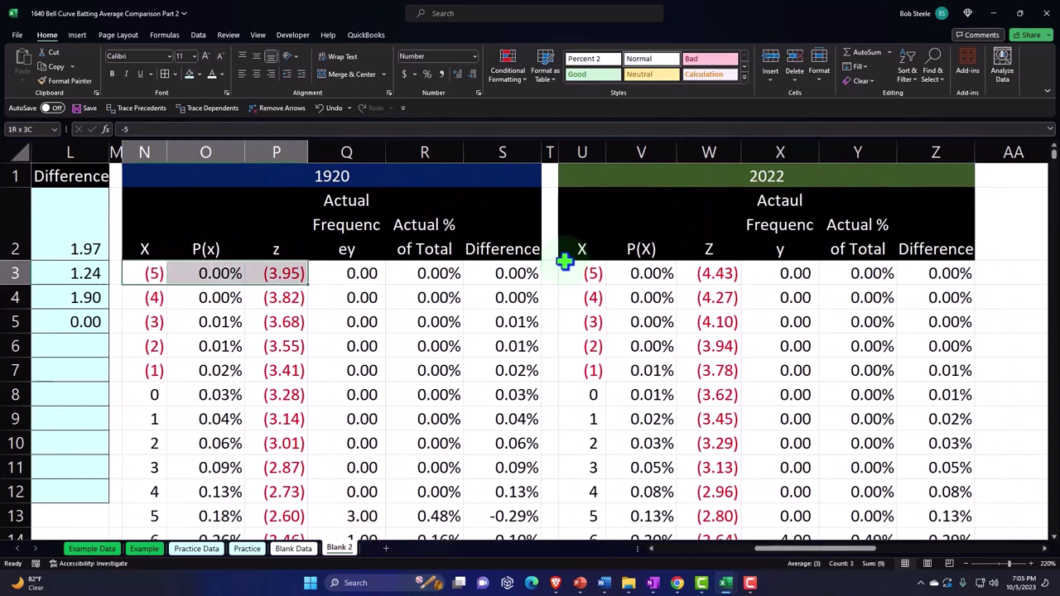
key(ctrl+shift+Down)
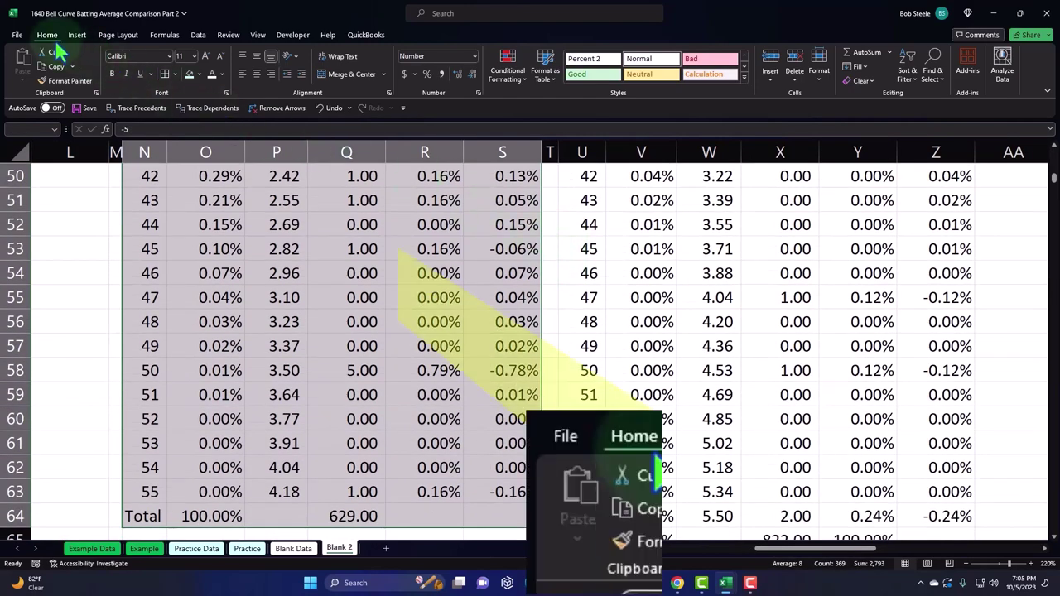
click(166, 77)
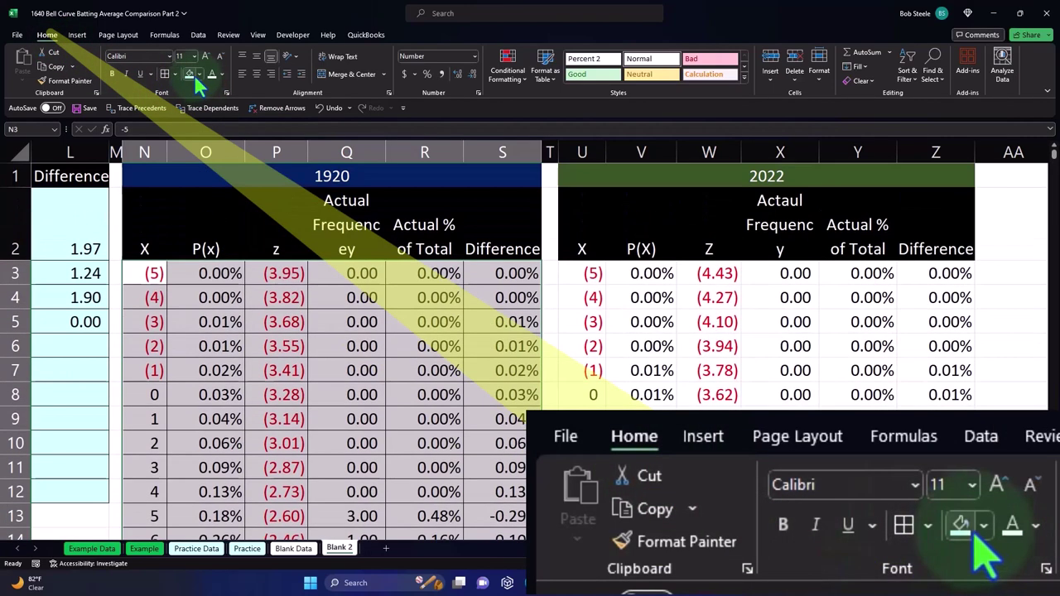
click(495, 278)
Fill the 2022 distribution data down to the Total row light cyan and add borders
key(Right)
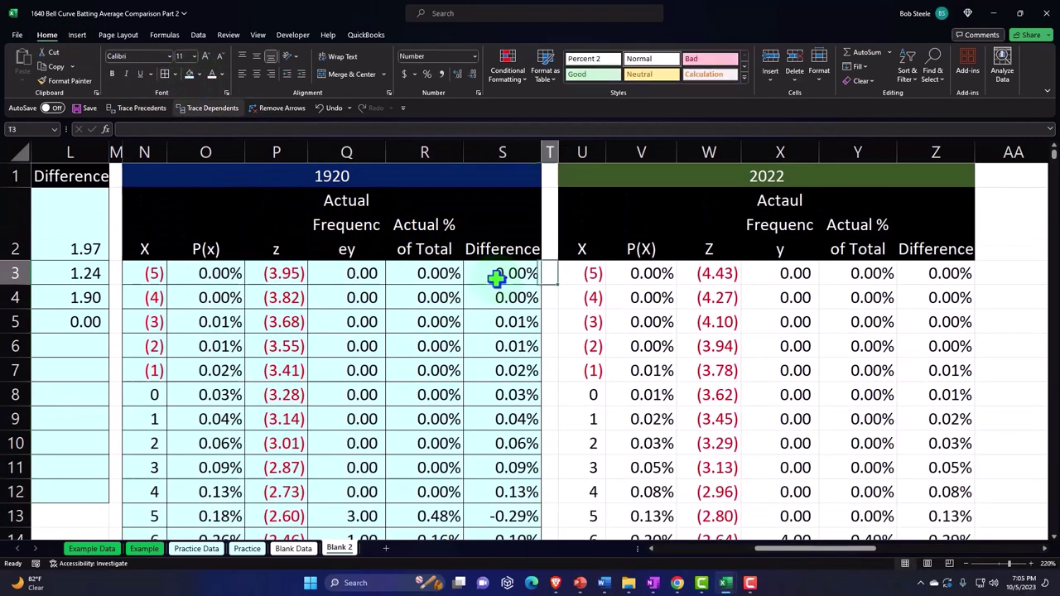
key(shift+Right)
key(shift+Right)
key(shift+Right)
key(shift+Right)
key(shift+Right)
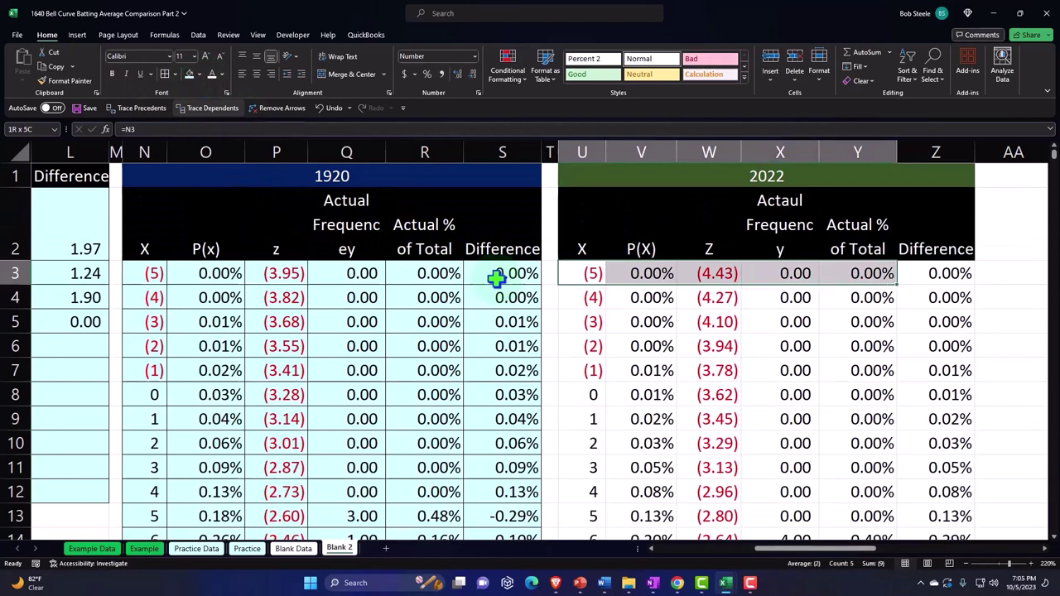
key(ctrl+shift+Down)
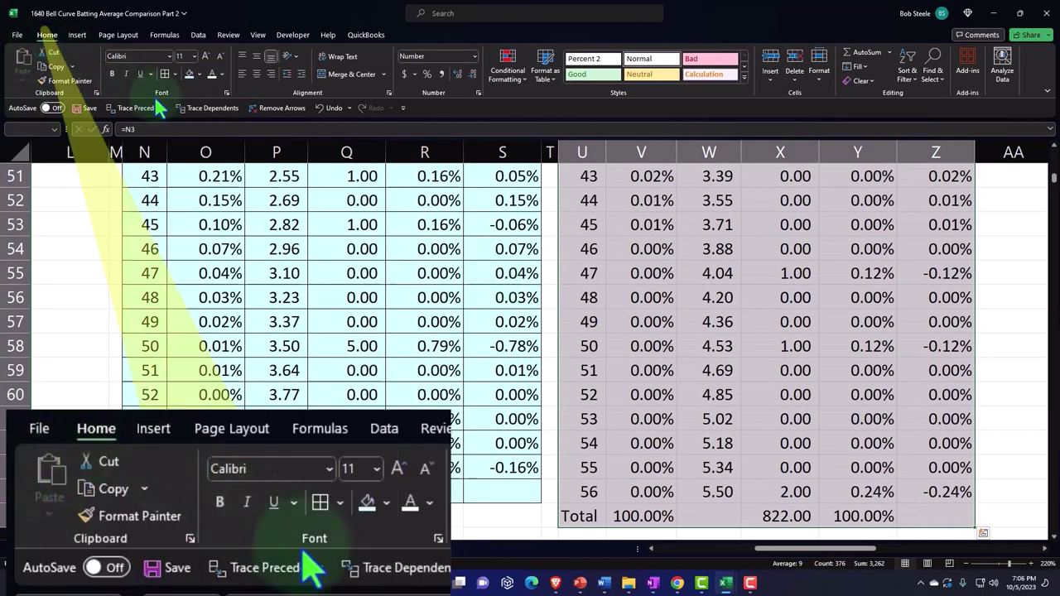
click(188, 74)
scroll(546, 348, up, 17)
click(669, 288)
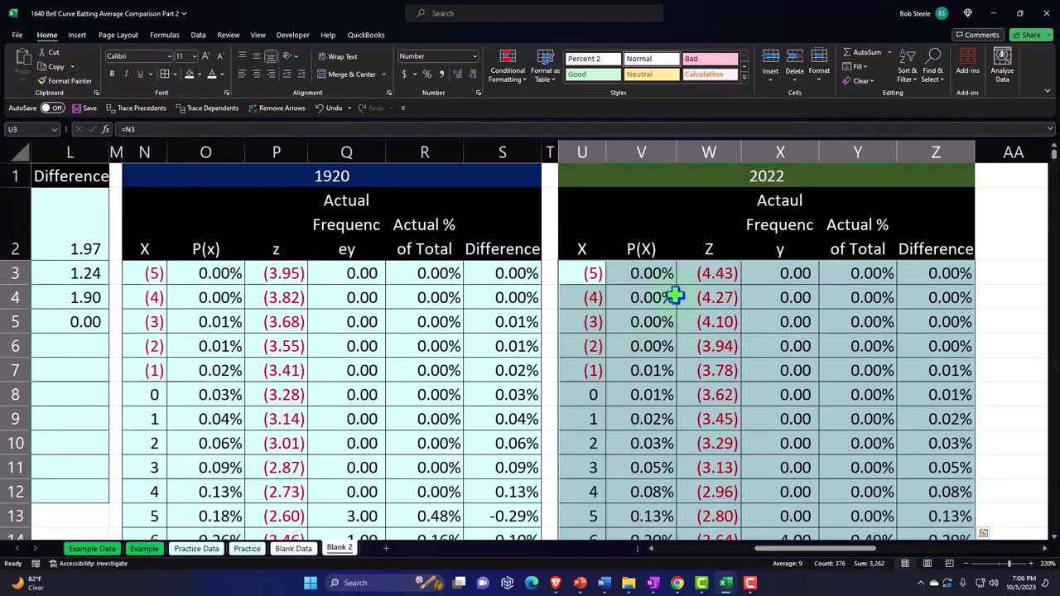
Select the Differences table's top row across its four columns
key(Right)
key(Right)
key(Right)
key(Right)
key(Right)
key(Right)
key(Right)
key(Right)
key(Right)
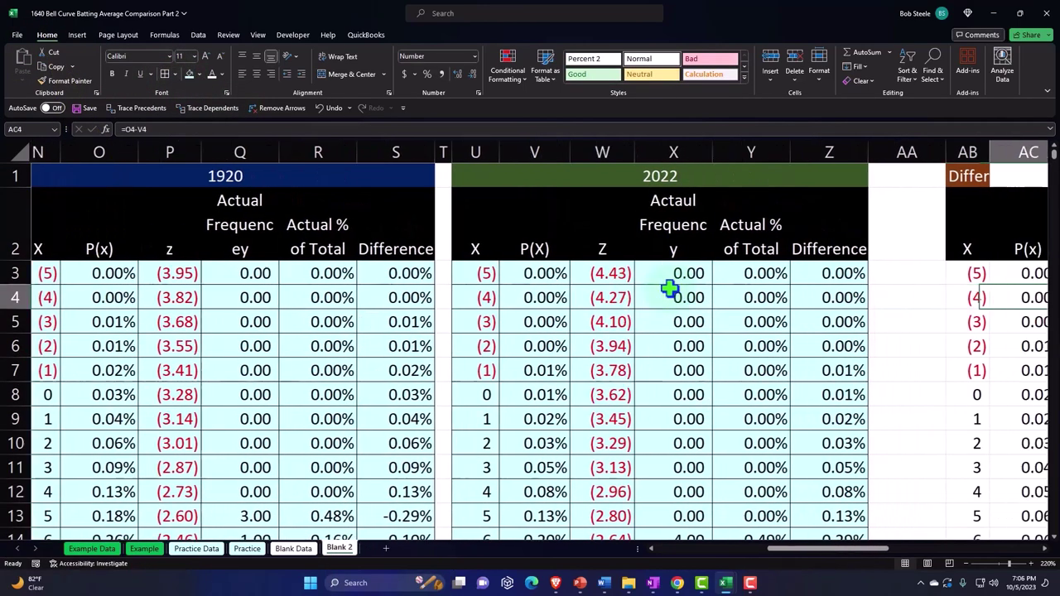
key(Right)
key(Right)
key(Right)
key(Left)
key(Left)
key(Left)
key(Left)
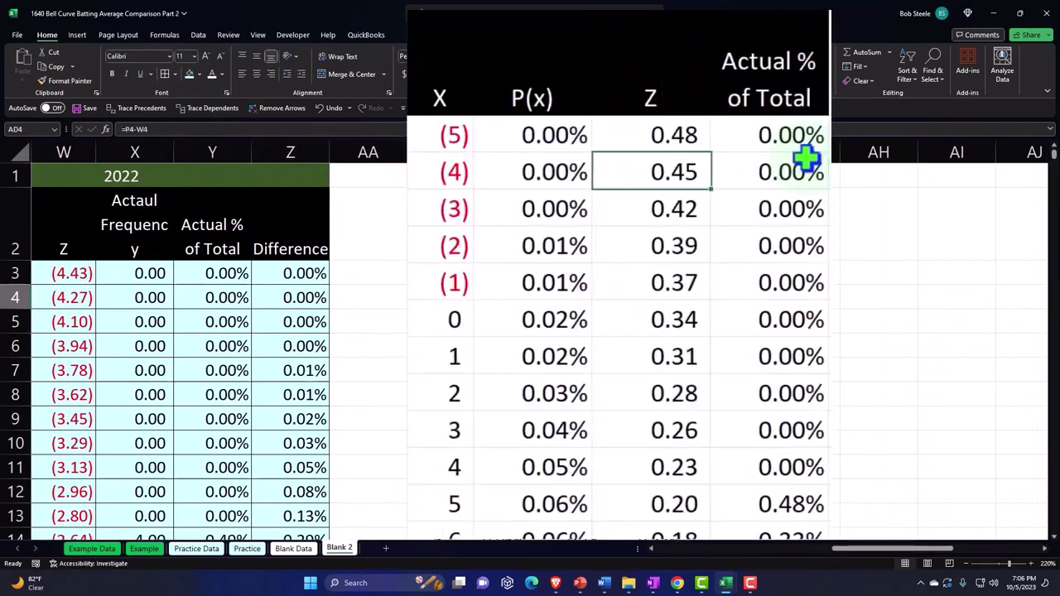
key(Up)
key(shift+Right)
key(shift+Right)
key(shift+Right)
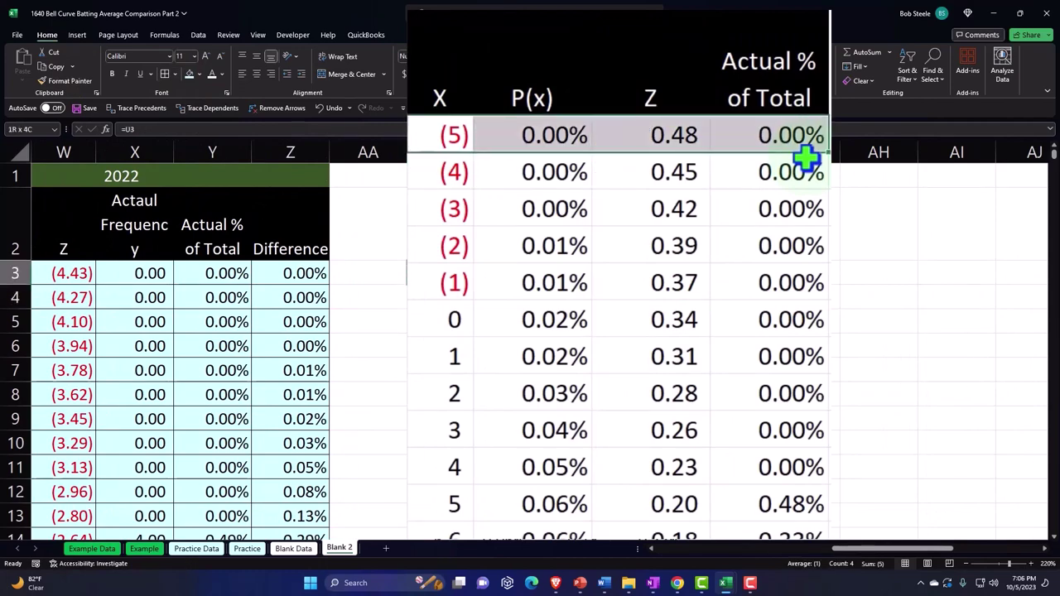
key(ctrl+shift+Down)
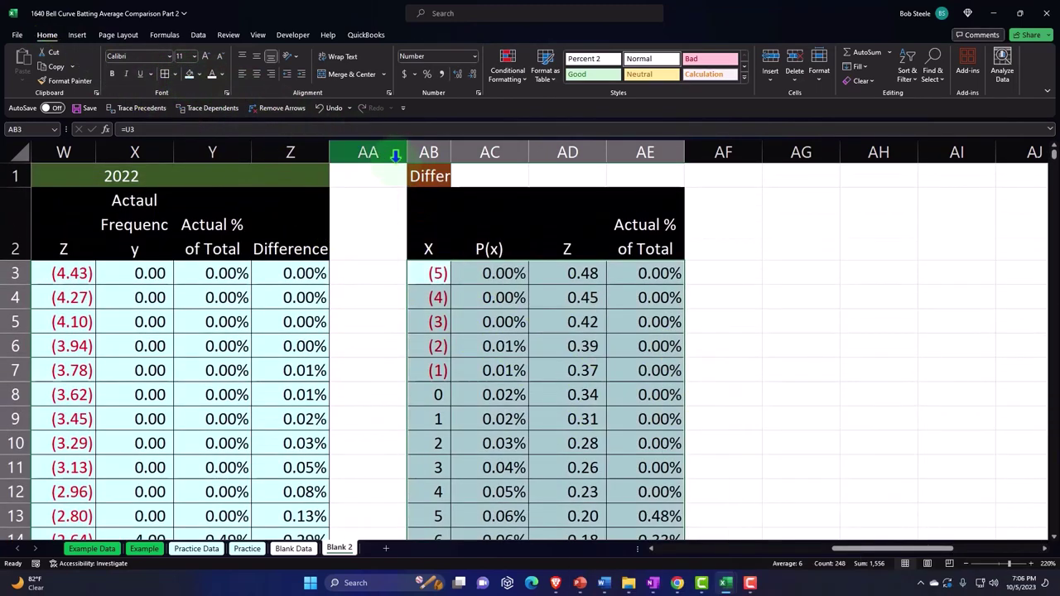
Set the Differences title in AB1:AE1 to Center Across Selection
drag(431, 176, 650, 178)
right_click(664, 177)
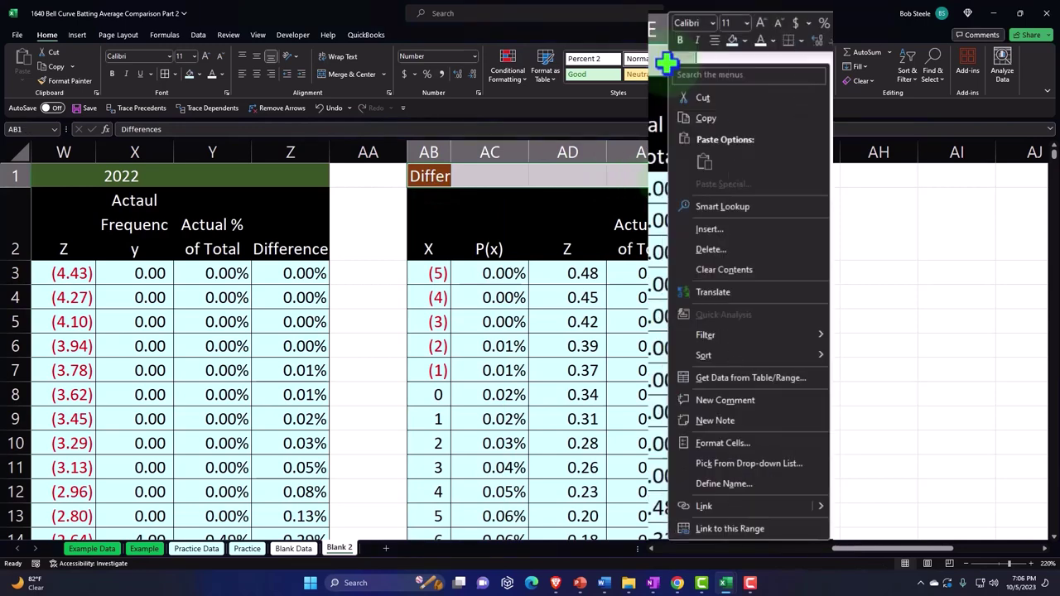
click(722, 443)
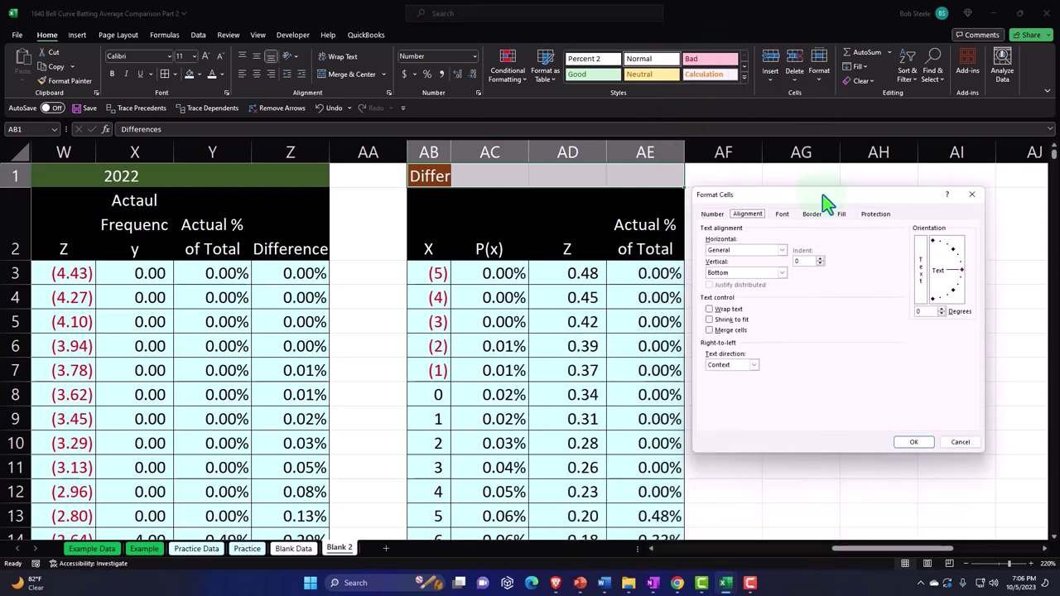
click(762, 170)
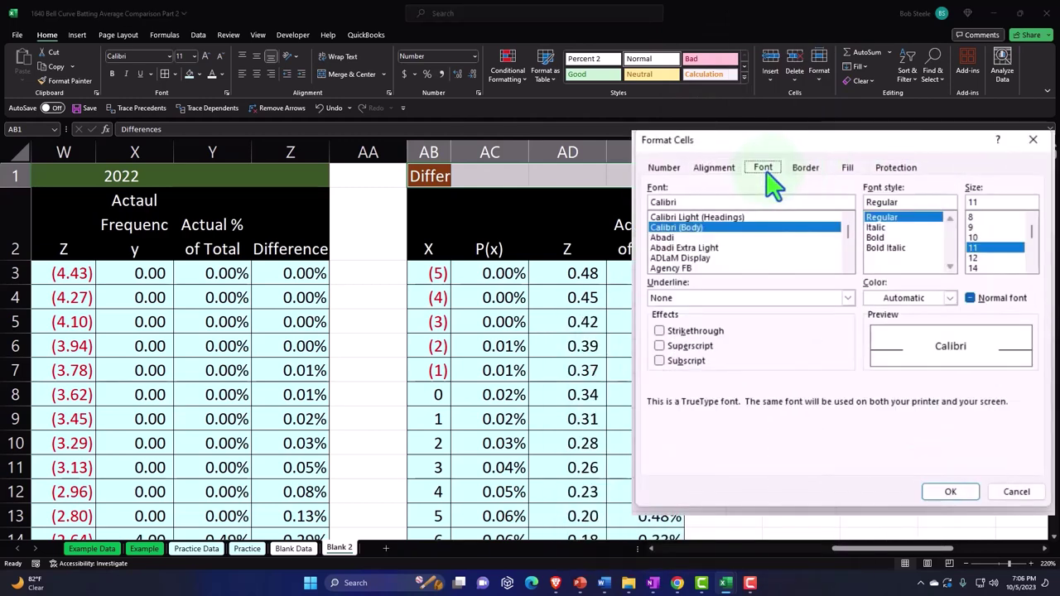
click(714, 170)
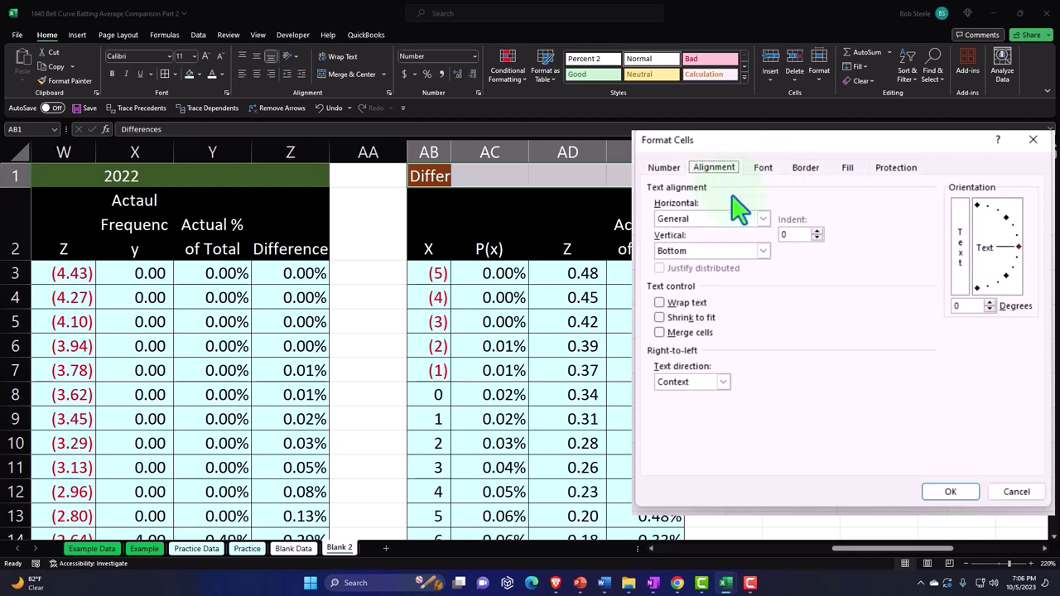
click(763, 219)
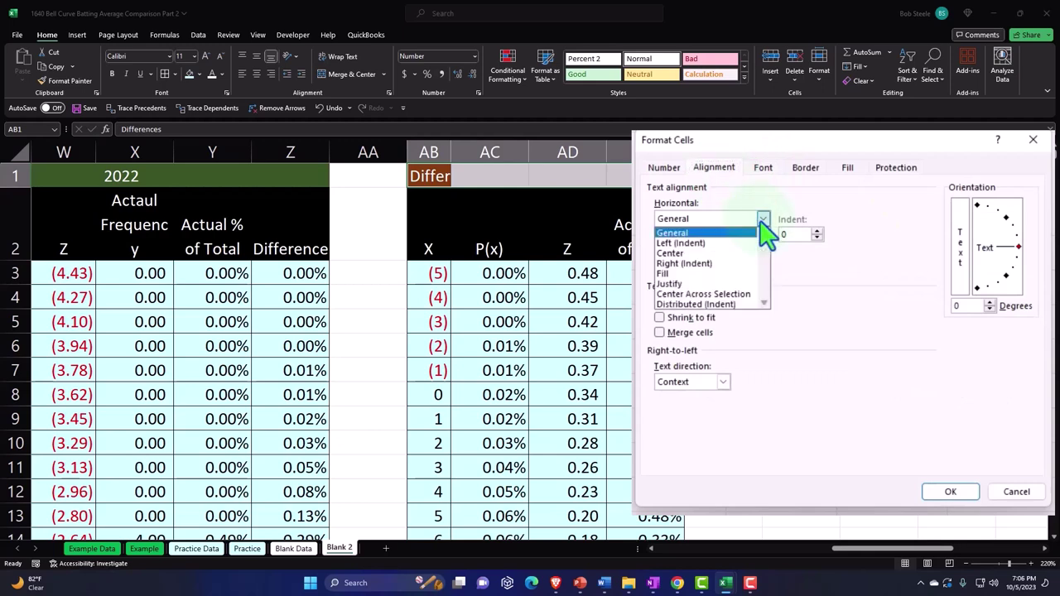
click(737, 295)
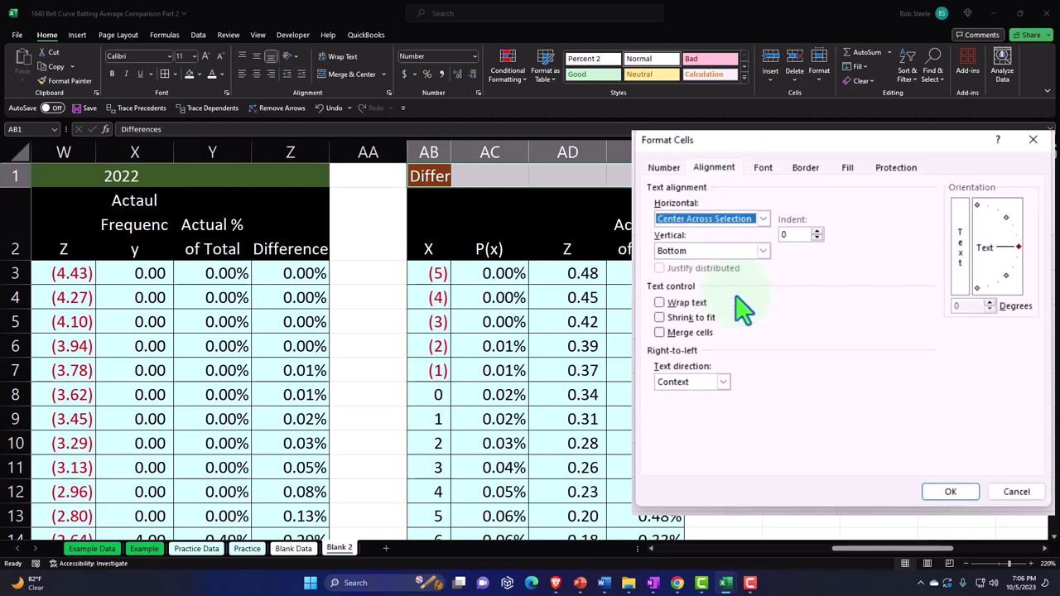
click(949, 493)
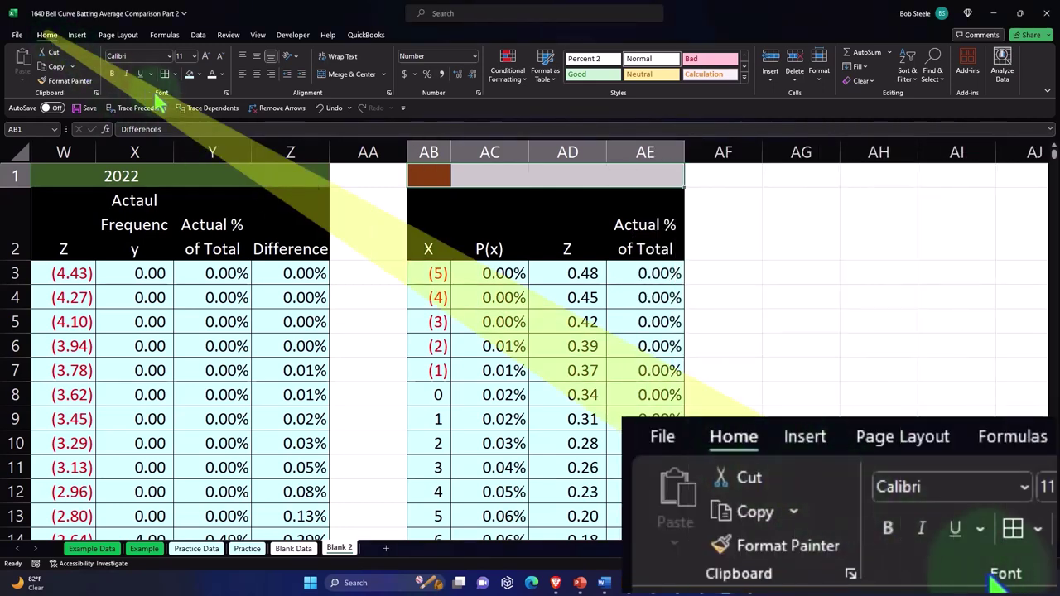
Fill the Differences header row dark orange
click(199, 74)
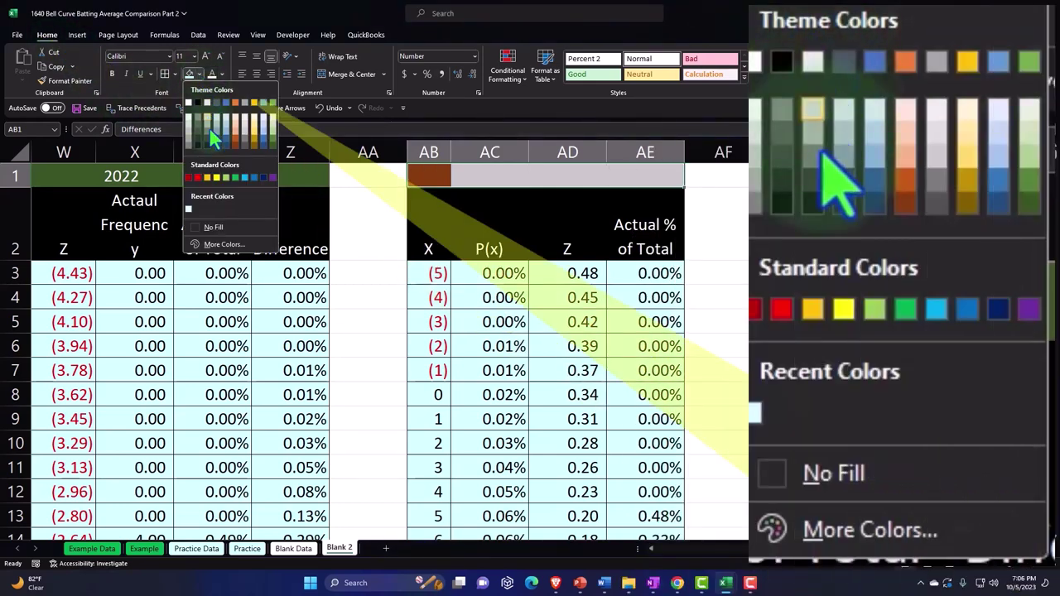
click(234, 142)
click(654, 347)
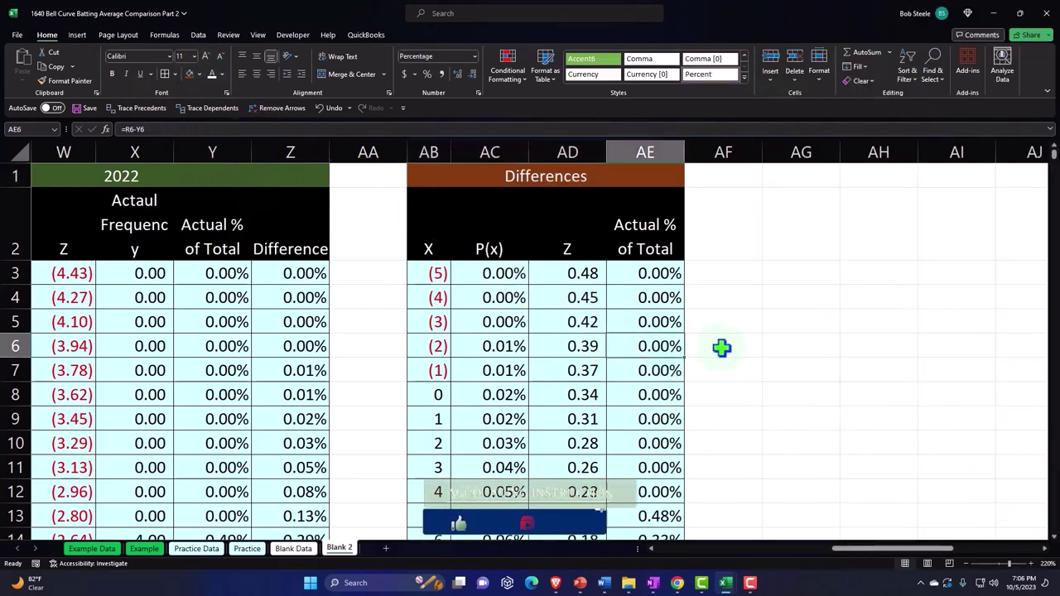
Drag the first charts left so their edges align at column AF
drag(864, 550, 887, 550)
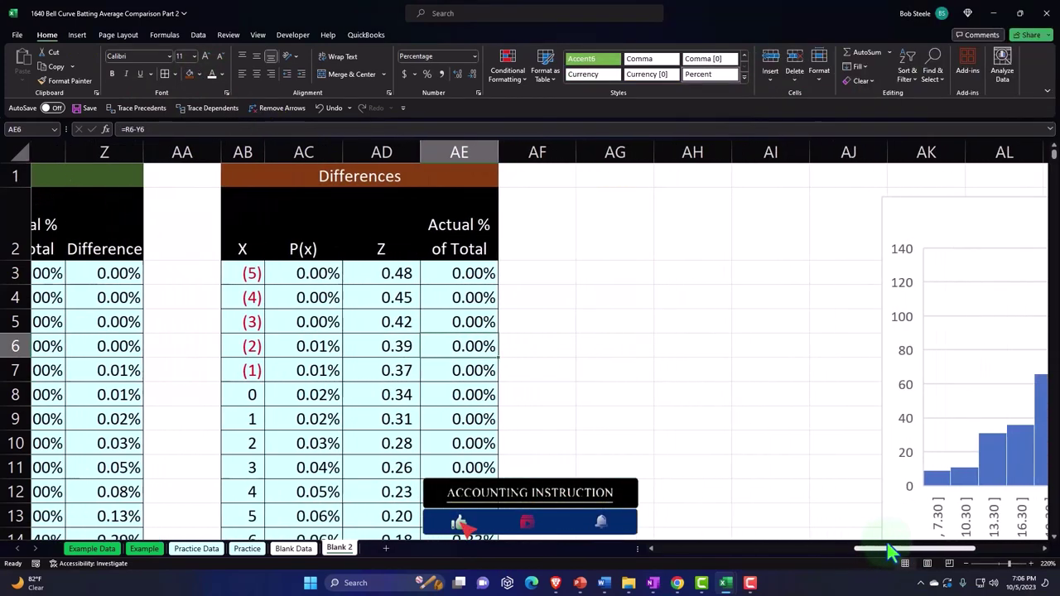
drag(876, 218, 615, 260)
scroll(615, 260, down, 4)
drag(896, 298, 540, 243)
scroll(543, 252, down, 3)
scroll(544, 251, down, 2)
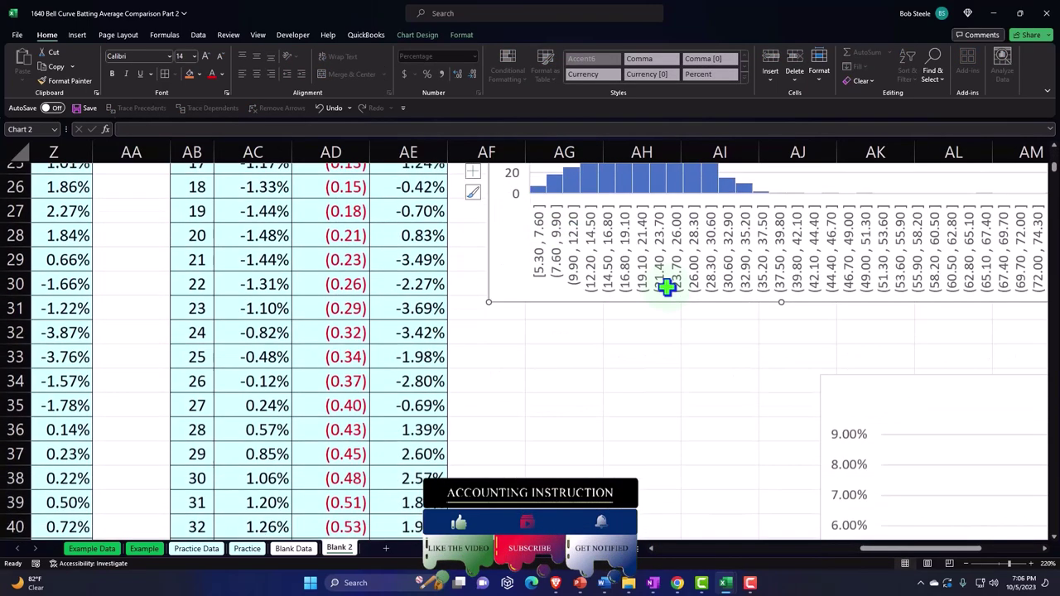
drag(873, 307, 539, 279)
Align the 2022 Comp and P(x) comparison charts at column AF as well
scroll(539, 279, down, 5)
drag(899, 378, 563, 314)
scroll(563, 318, down, 3)
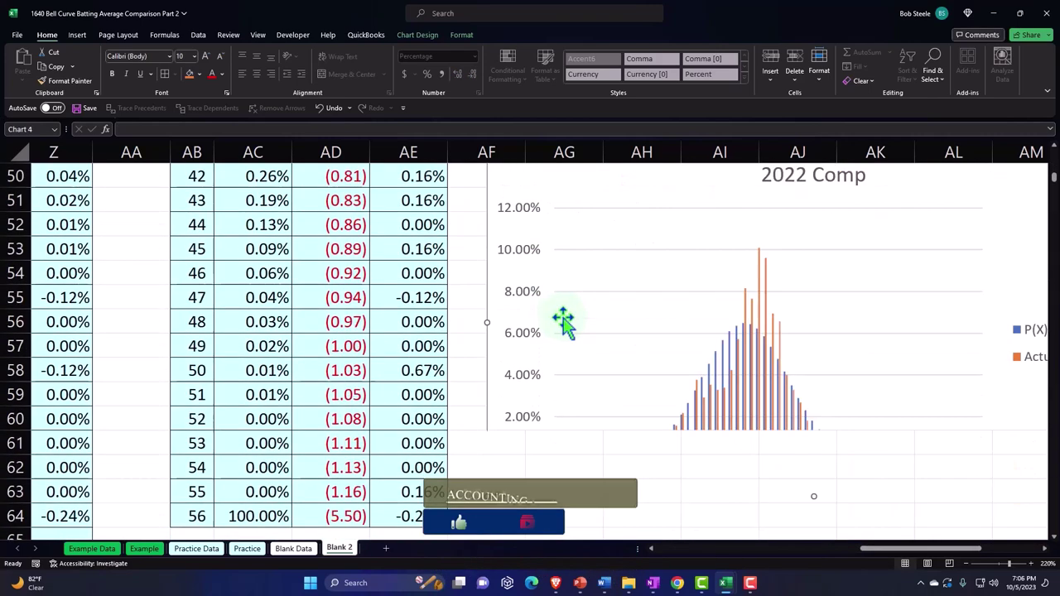
scroll(563, 323, down, 2)
drag(847, 355, 504, 342)
scroll(503, 342, down, 7)
scroll(551, 366, up, 20)
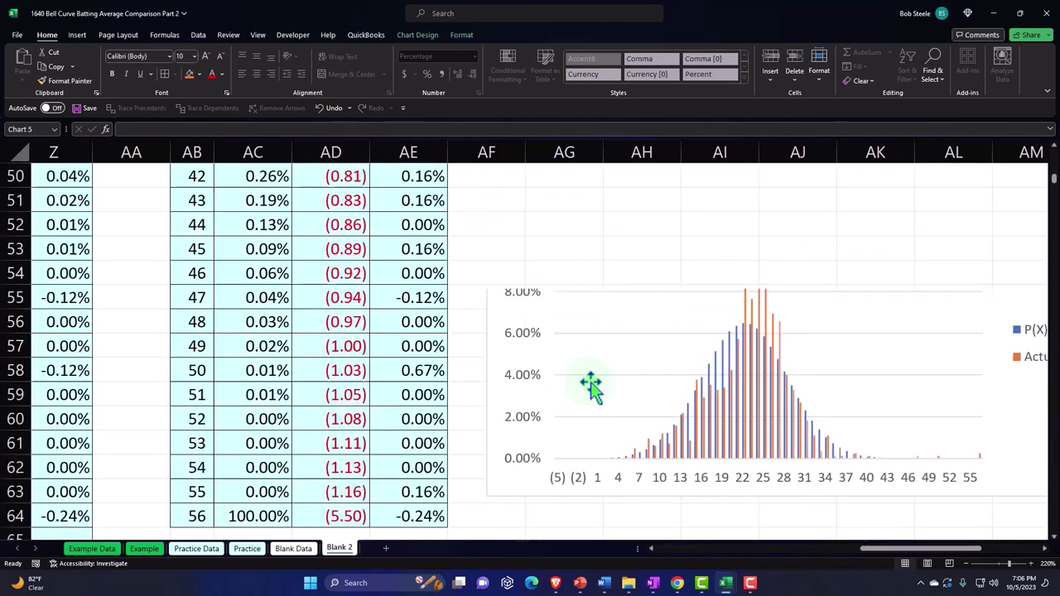
scroll(590, 385, up, 5)
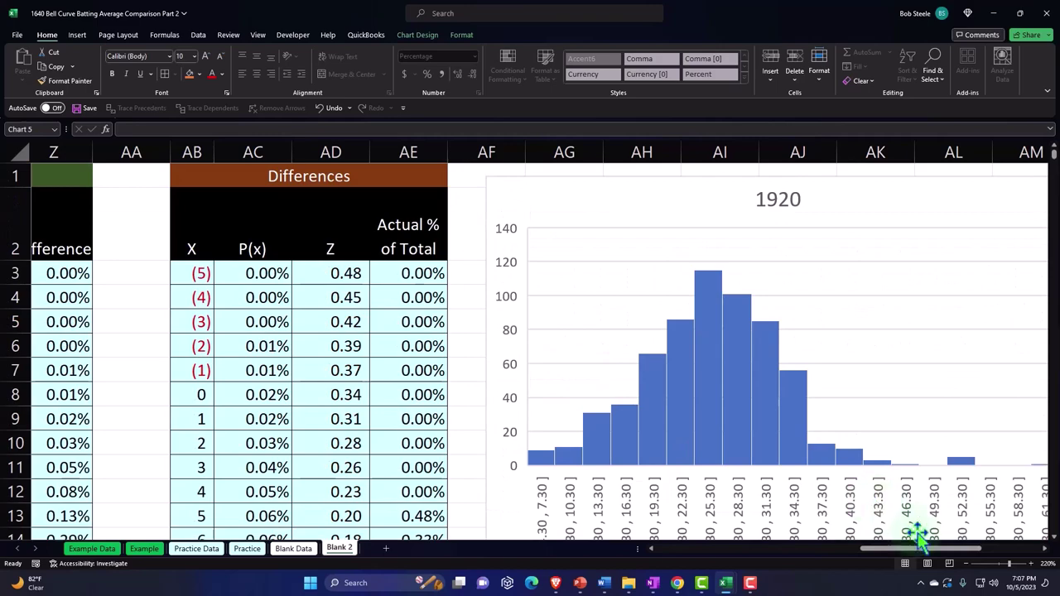
drag(919, 550, 712, 549)
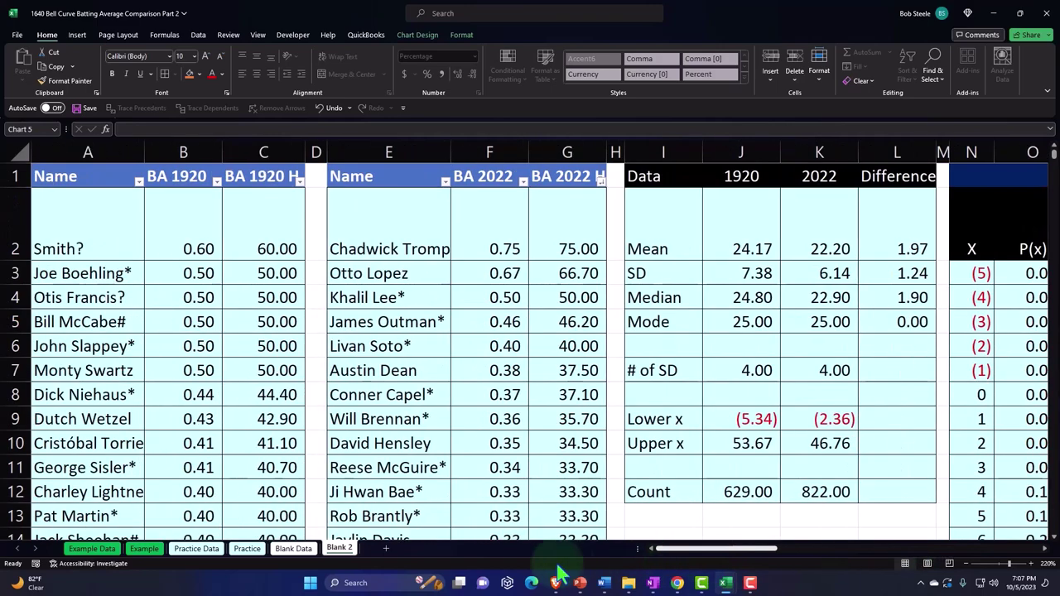
Run a sheet spell check from the Review tab, leaving the name unchanged
click(296, 350)
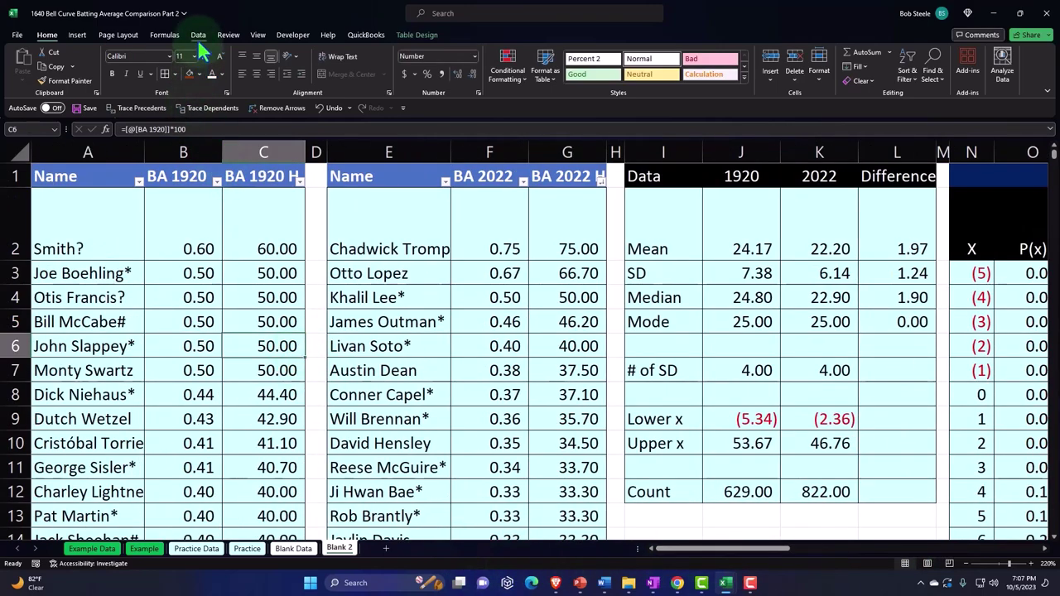
click(228, 35)
click(23, 67)
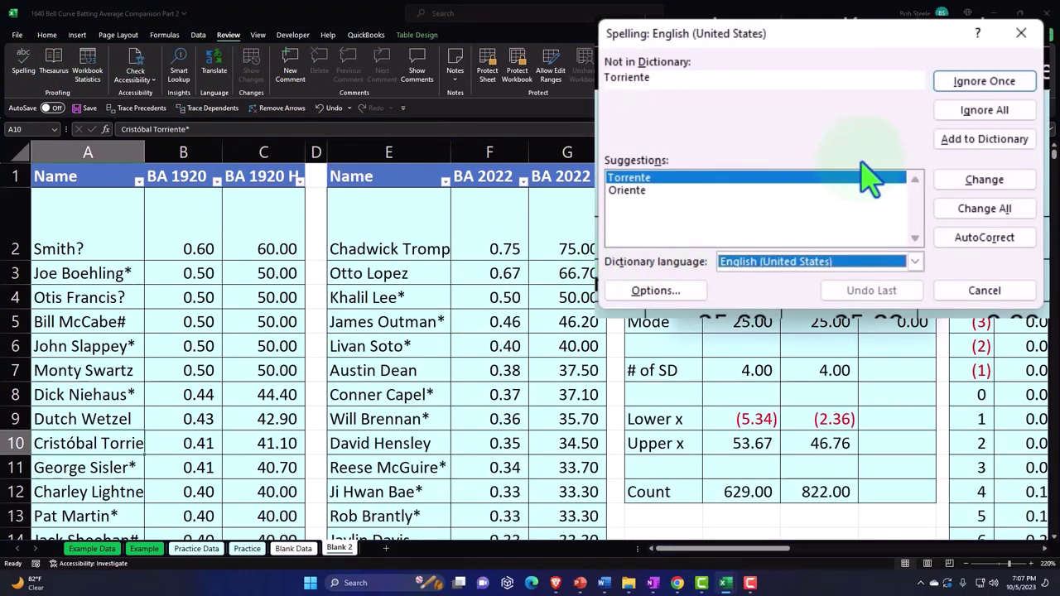
click(1023, 41)
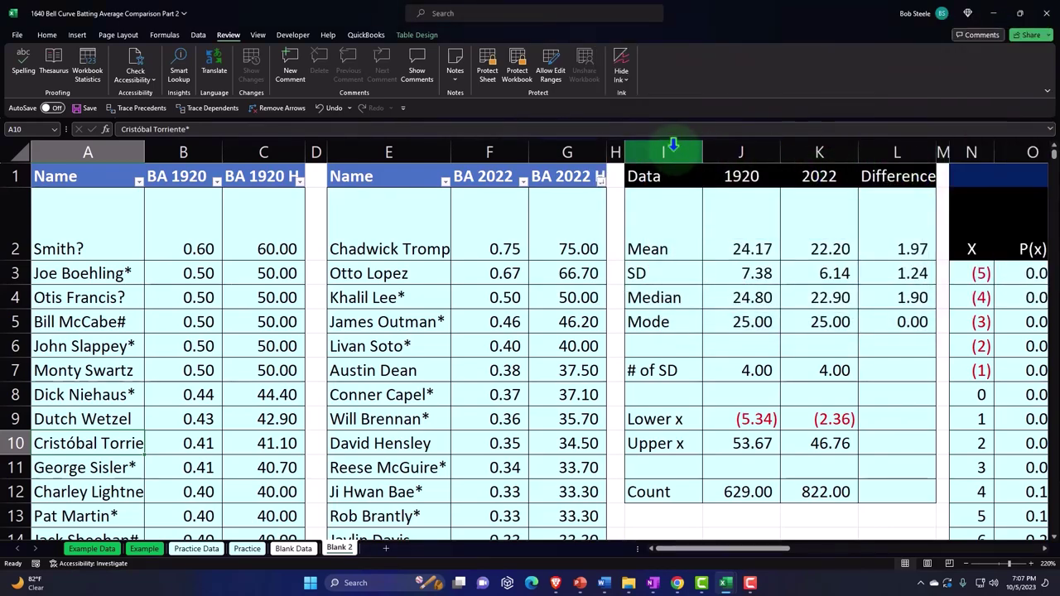
Spell-check columns I through AC, correcting Actaul to Actual
drag(672, 145, 652, 230)
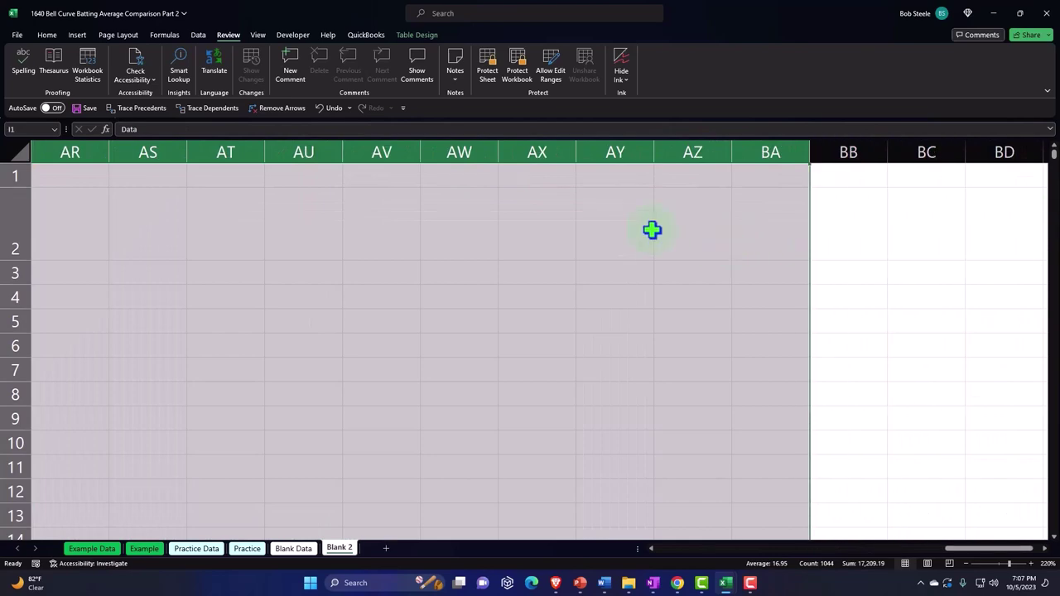
click(23, 66)
click(982, 176)
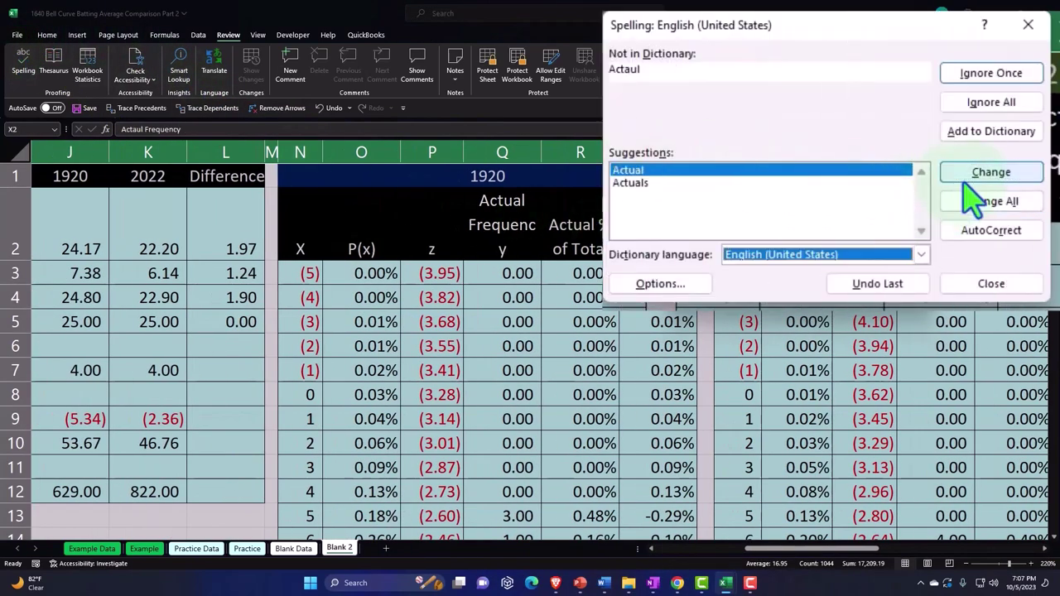
click(967, 177)
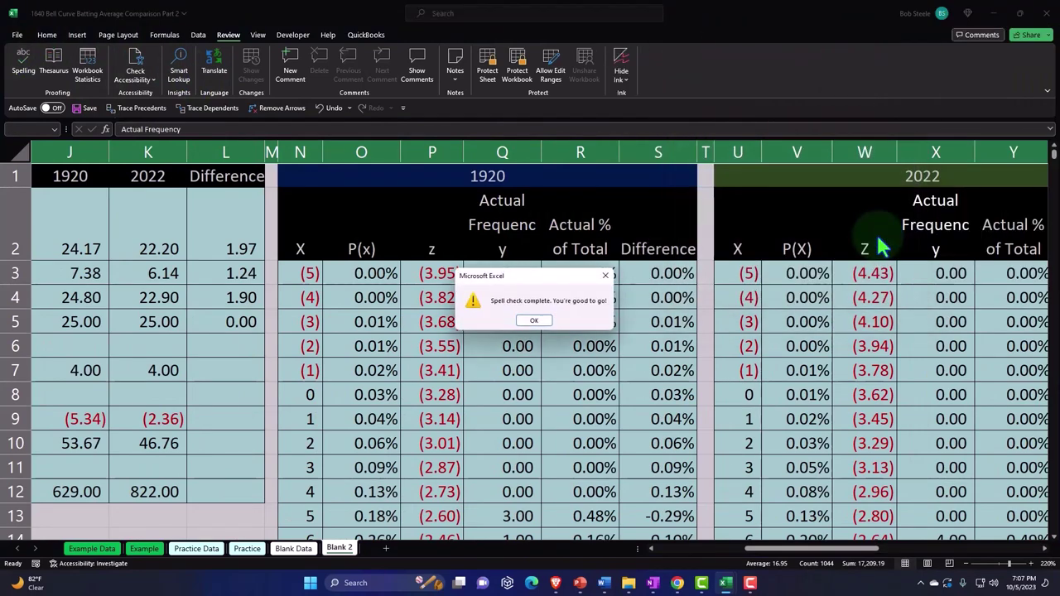
click(603, 325)
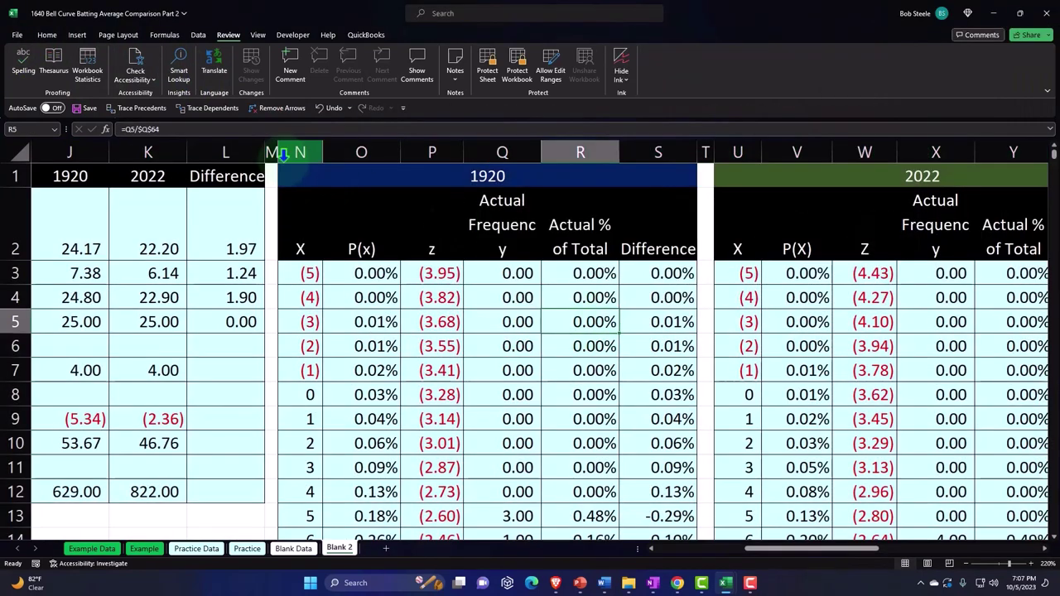
Narrow spacer columns M, T, AA, D and H into slim dividers between the tables
drag(275, 153, 272, 158)
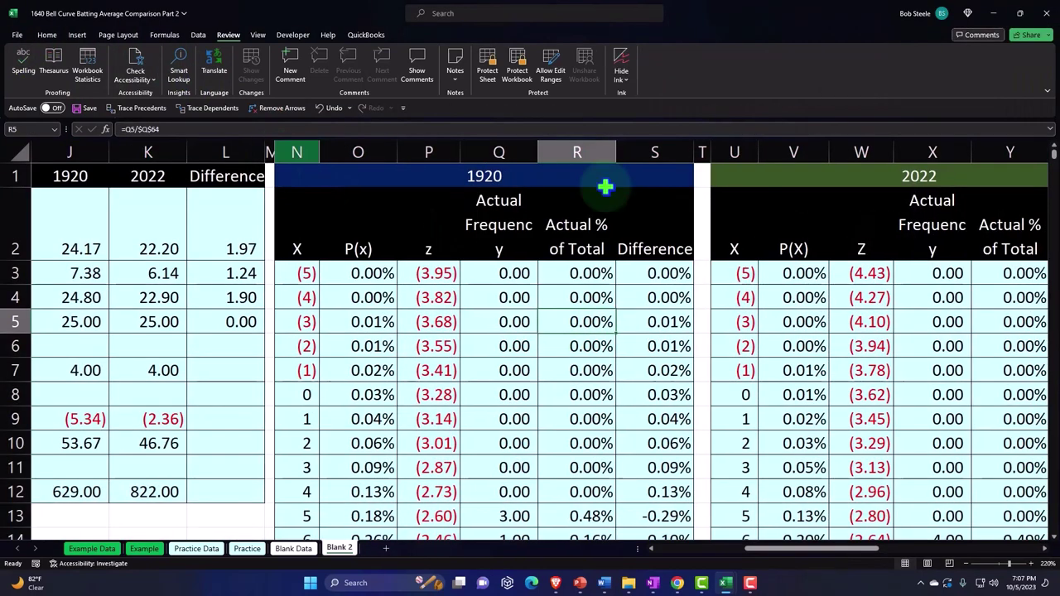
drag(701, 151, 706, 153)
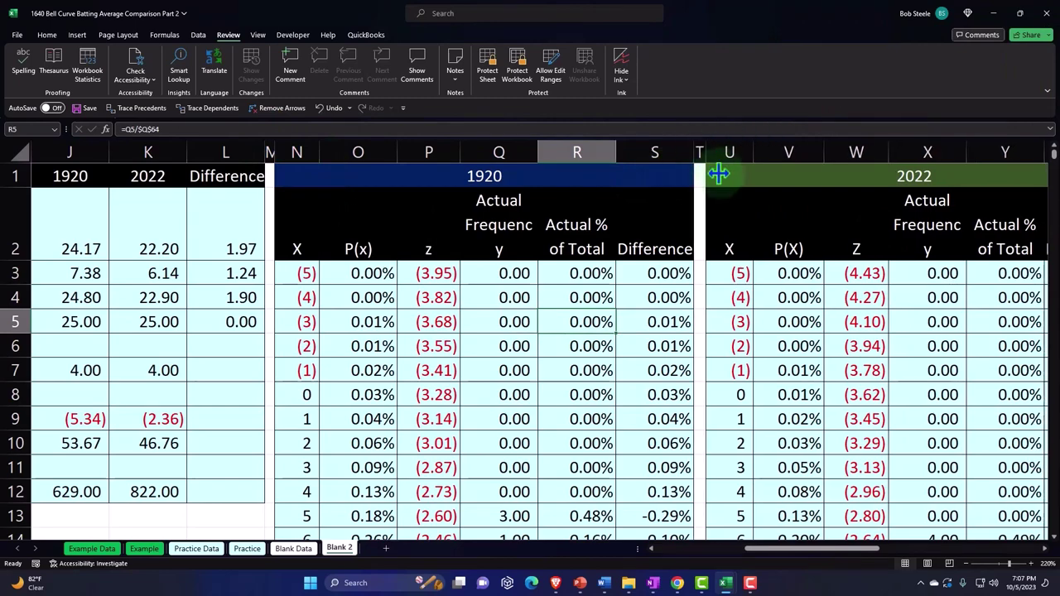
drag(785, 553, 868, 554)
drag(588, 152, 543, 152)
drag(876, 545, 625, 561)
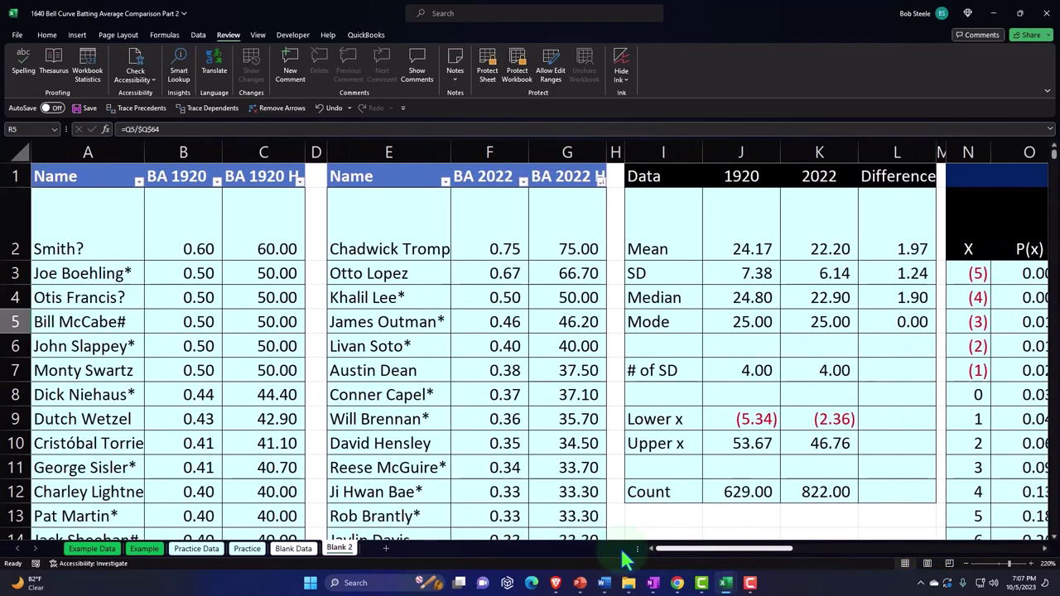
drag(324, 150, 316, 150)
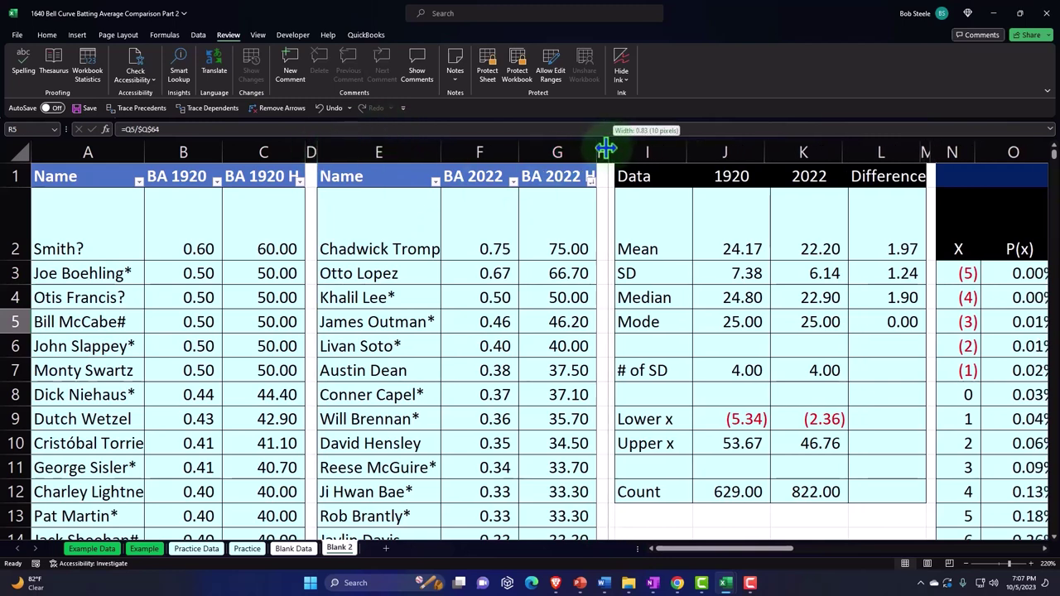
drag(606, 148, 599, 149)
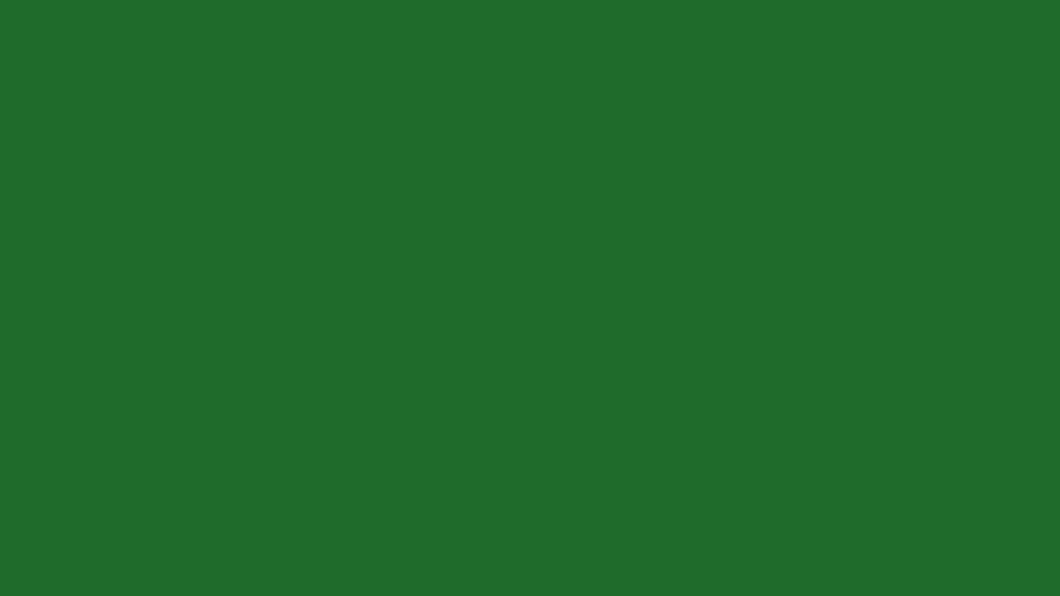